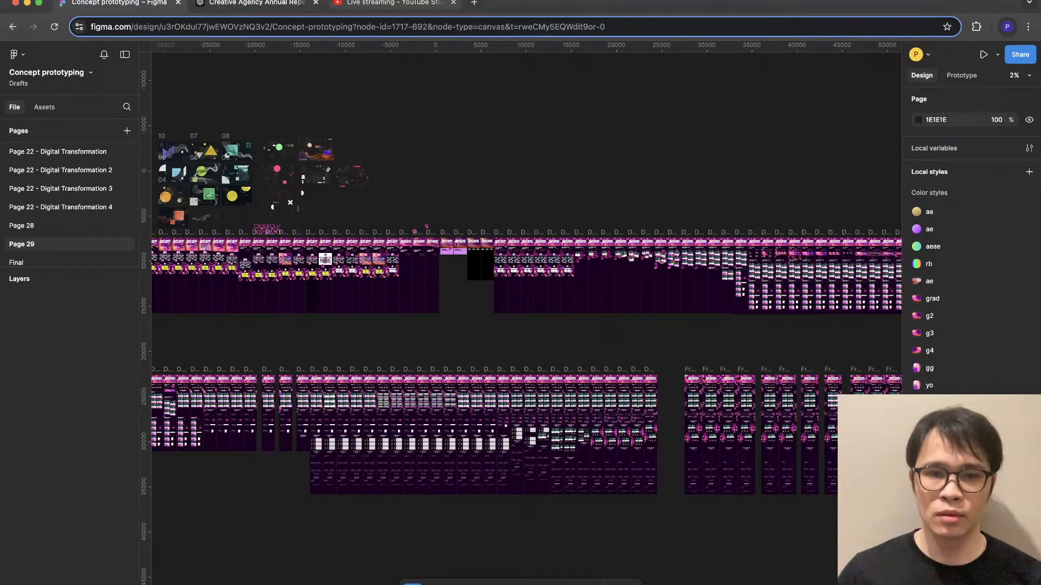
- Examine the 2025 annual report design in Frame 693 from the hero section down to the closing call-to-action
scroll(724, 286, "right", 10)
scroll(725, 286, "down", 2)
scroll(725, 286, "up", 12)
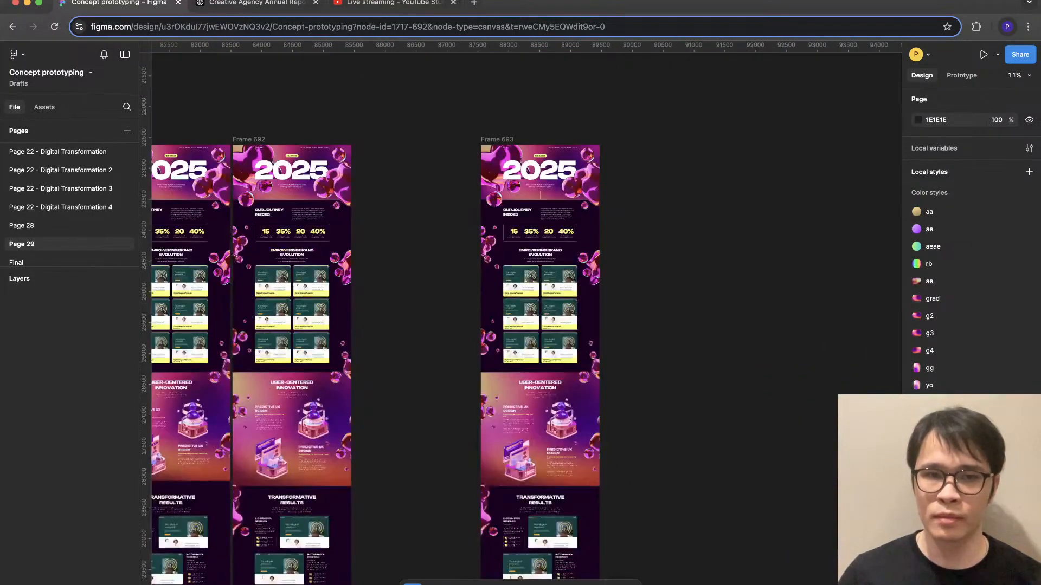
scroll(581, 163, "up", 5)
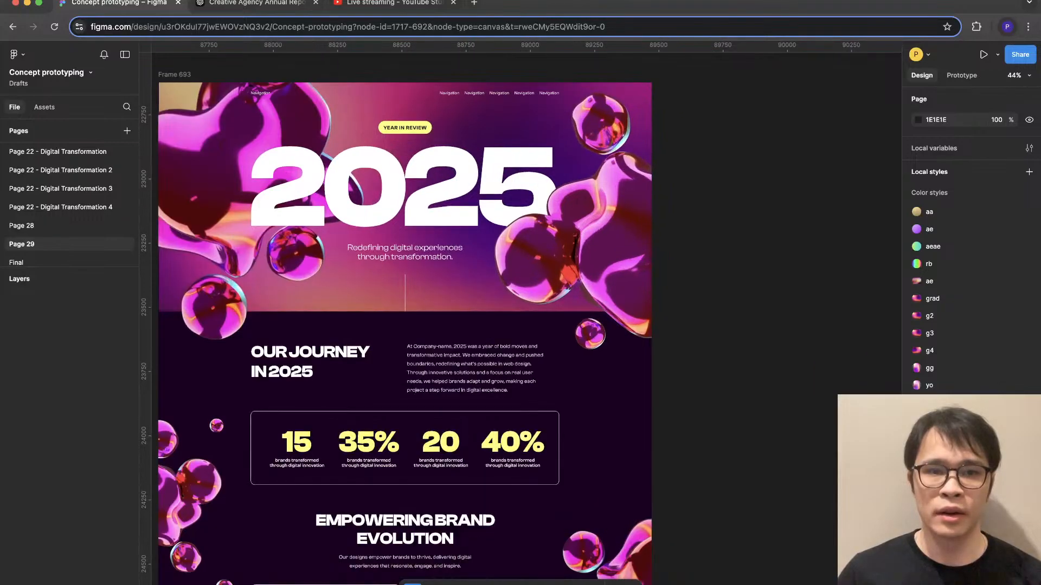
scroll(506, 319, "down", 5)
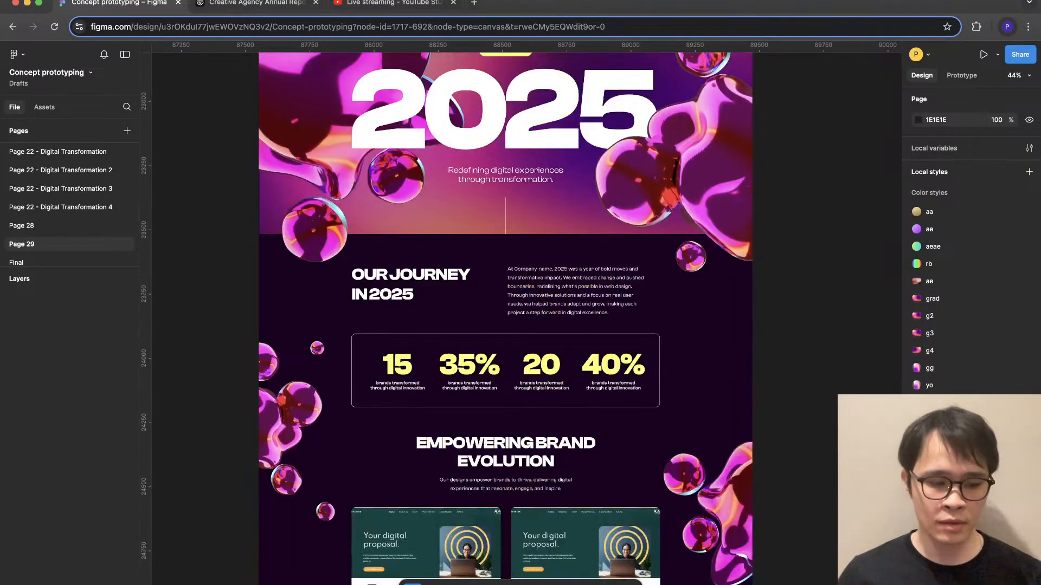
scroll(506, 319, "down", 20)
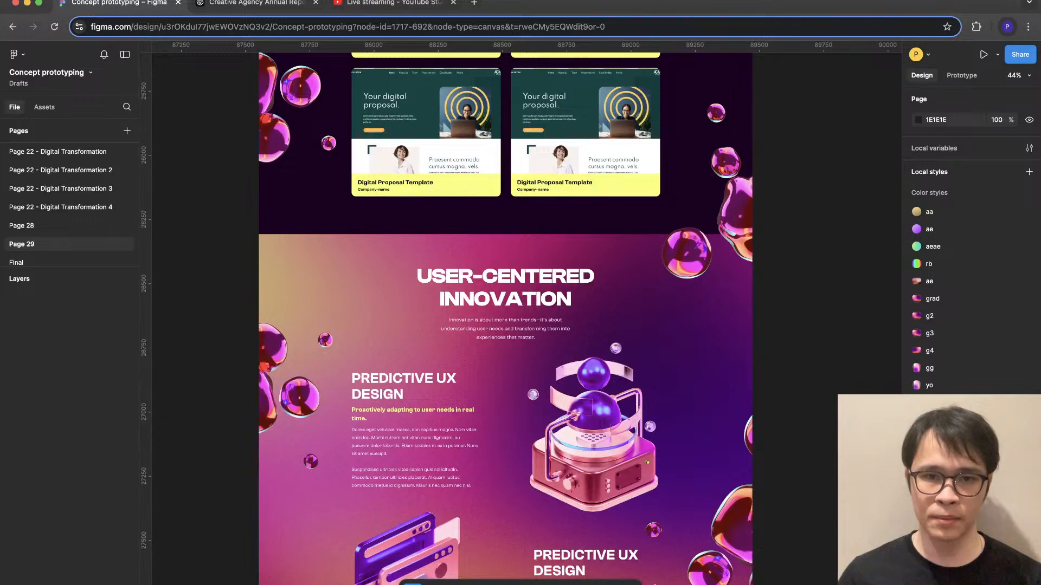
scroll(505, 319, "down", 20)
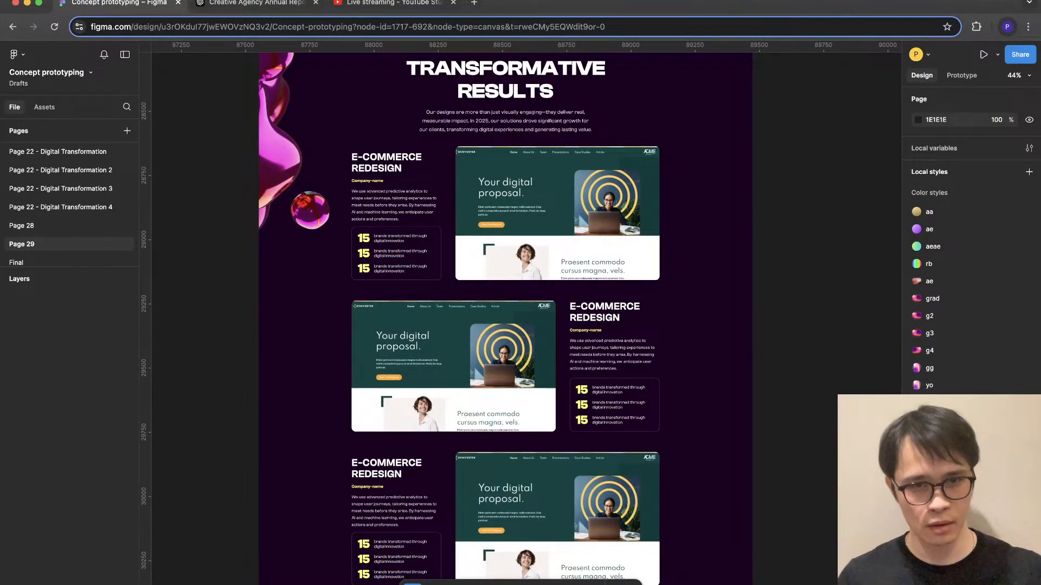
scroll(506, 318, "down", 1)
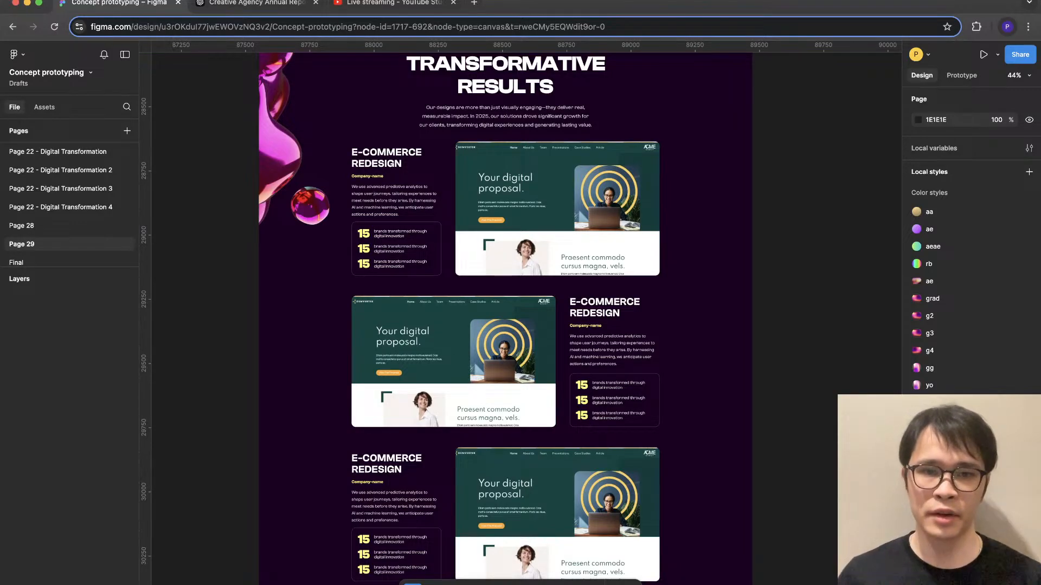
scroll(526, 318, "down", 5)
scroll(527, 319, "down", 8)
scroll(526, 319, "right", 3)
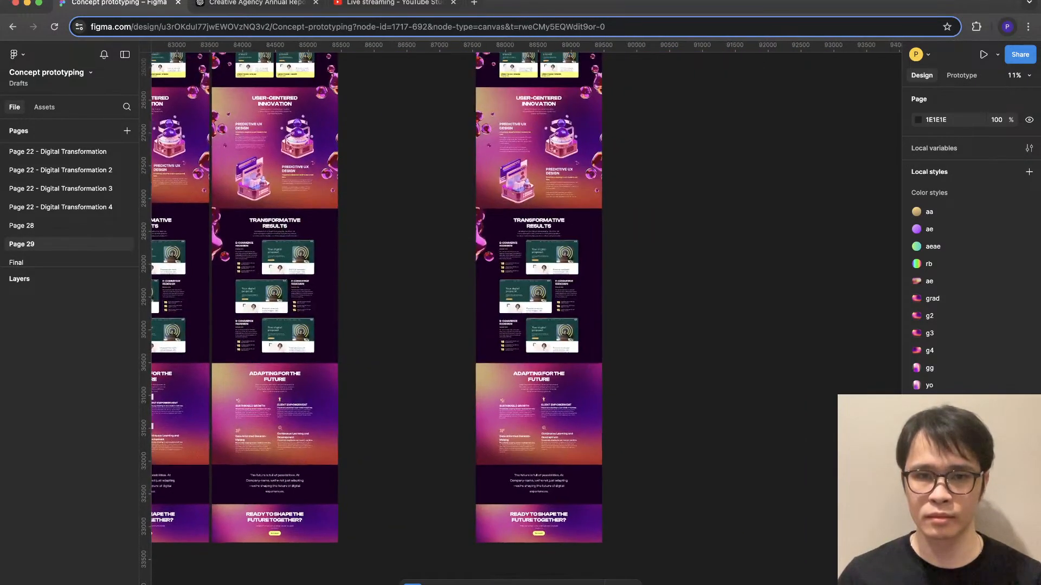
scroll(526, 319, "up", 1)
scroll(521, 319, "up", 5)
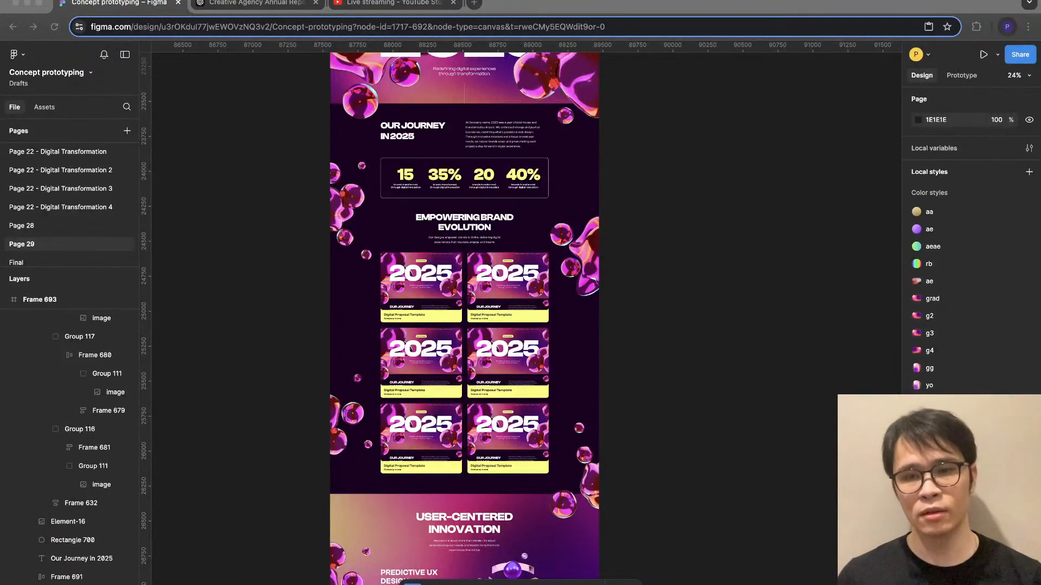
- Review Frame 693 with its 2025 preview images, from the project cards through Transformative Results to the closing banner
key("super+Tab")
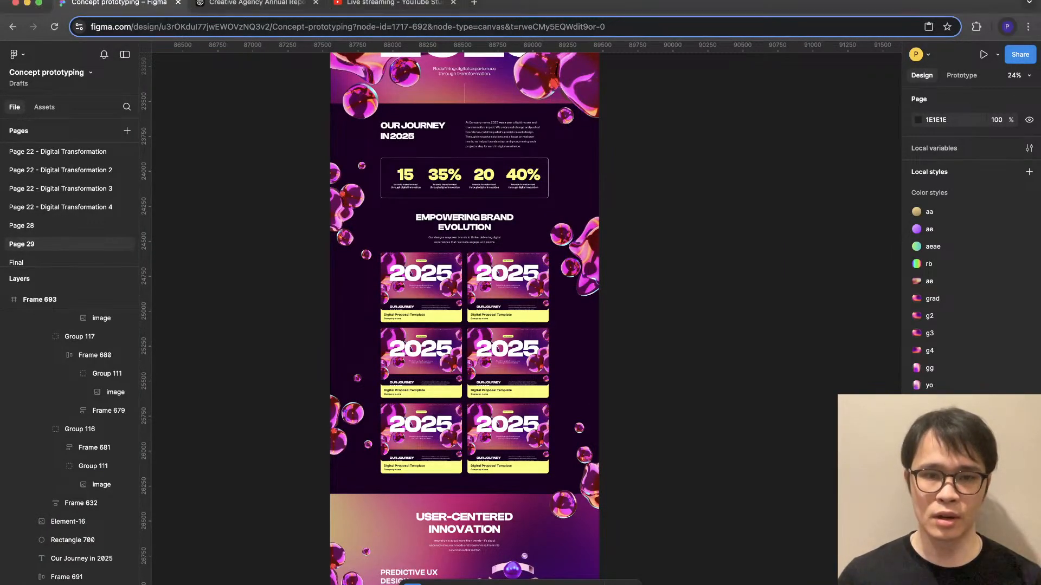
scroll(520, 346, "down", 4)
scroll(453, 222, "up", 5)
scroll(471, 304, "down", 10)
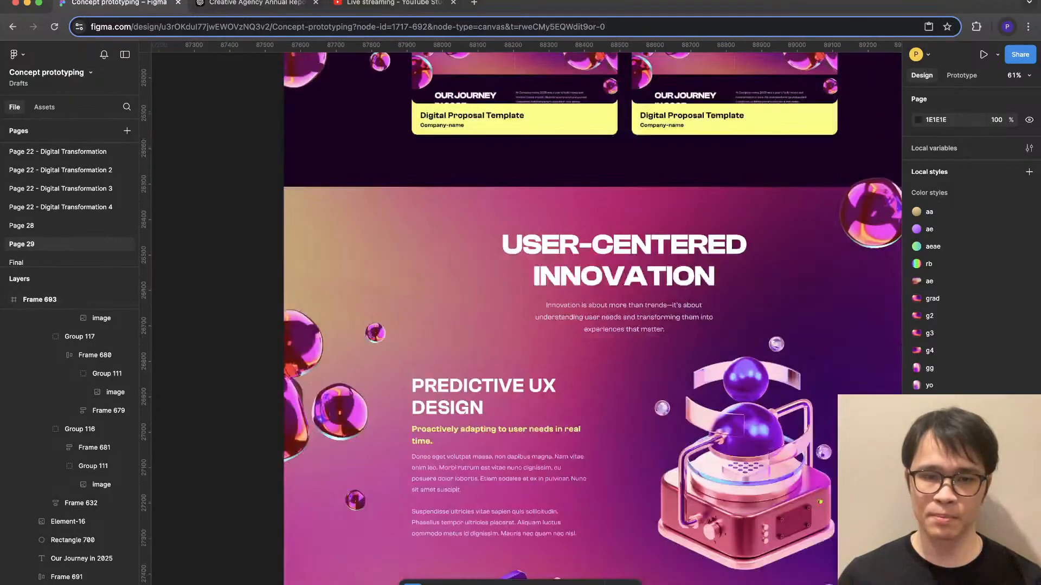
scroll(592, 319, "down", 5)
scroll(520, 320, "down", 6)
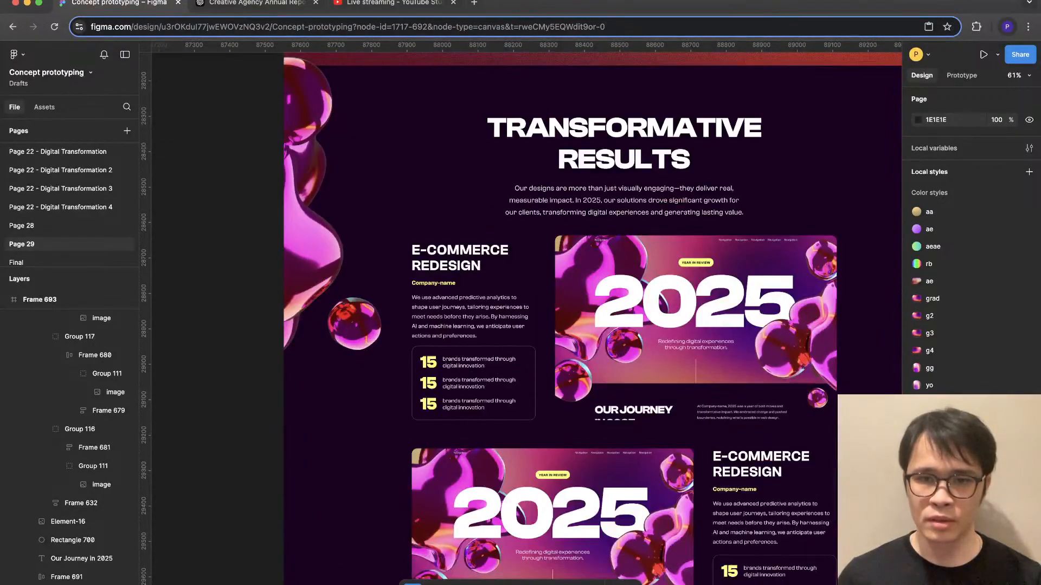
scroll(520, 320, "down", 4)
scroll(550, 320, "down", 10)
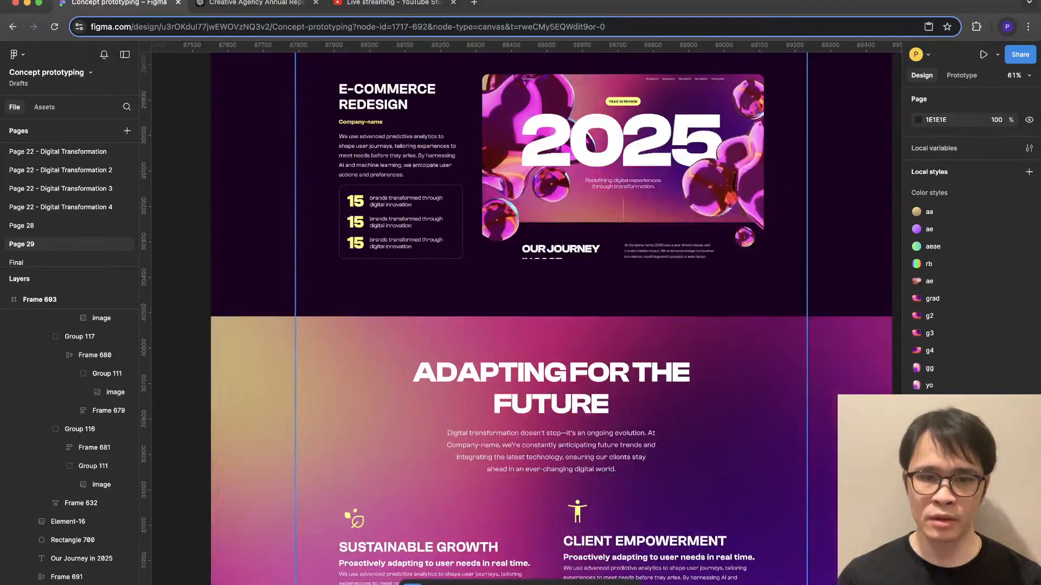
scroll(559, 320, "down", 3)
scroll(596, 347, "down", 2)
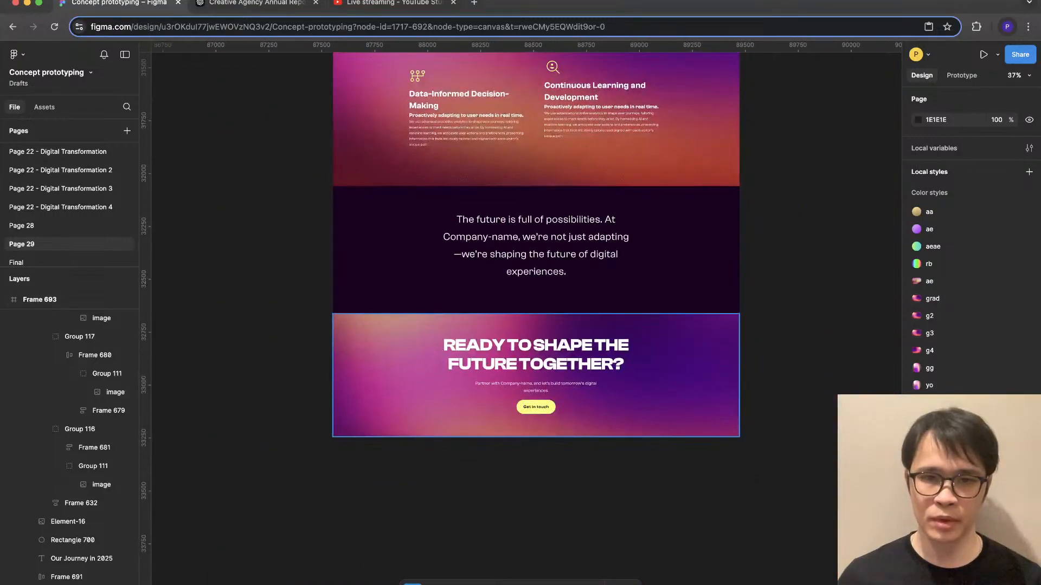
scroll(616, 369, "up", 4)
scroll(754, 355, "down", 6)
scroll(704, 347, "up", 5)
scroll(610, 347, "up", 15)
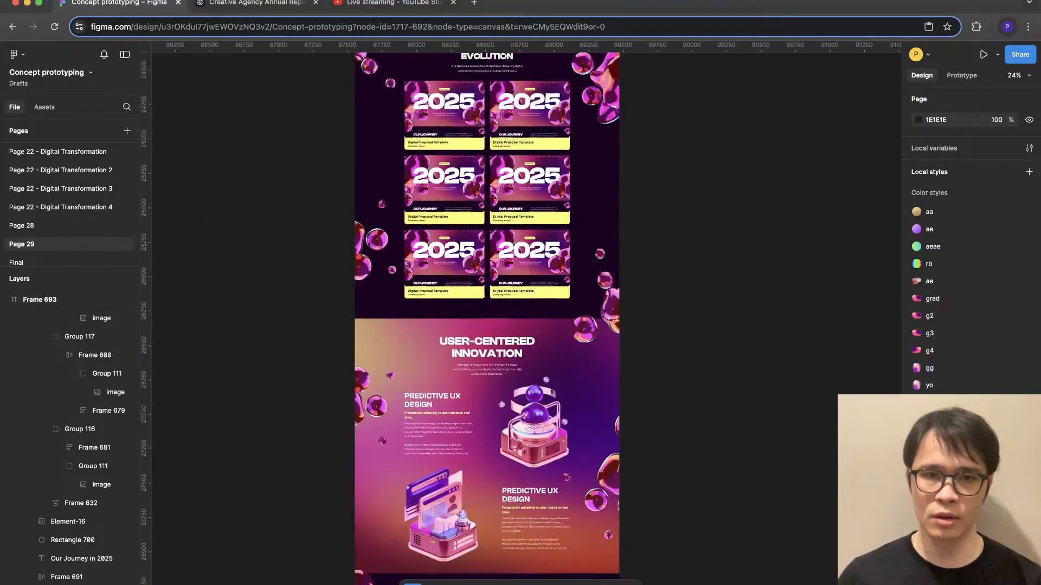
- Extend the bottom edge of Frame 693 below the closing banner to a height of about 10765
left_click(428, 219, "super")
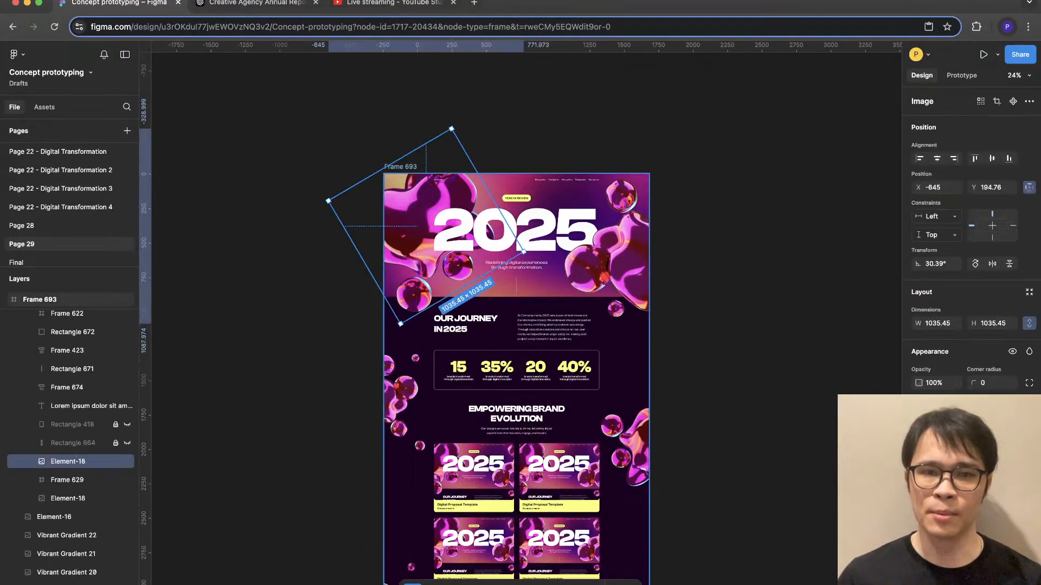
left_click(400, 167)
scroll(610, 347, "down", 15)
scroll(602, 390, "down", 5)
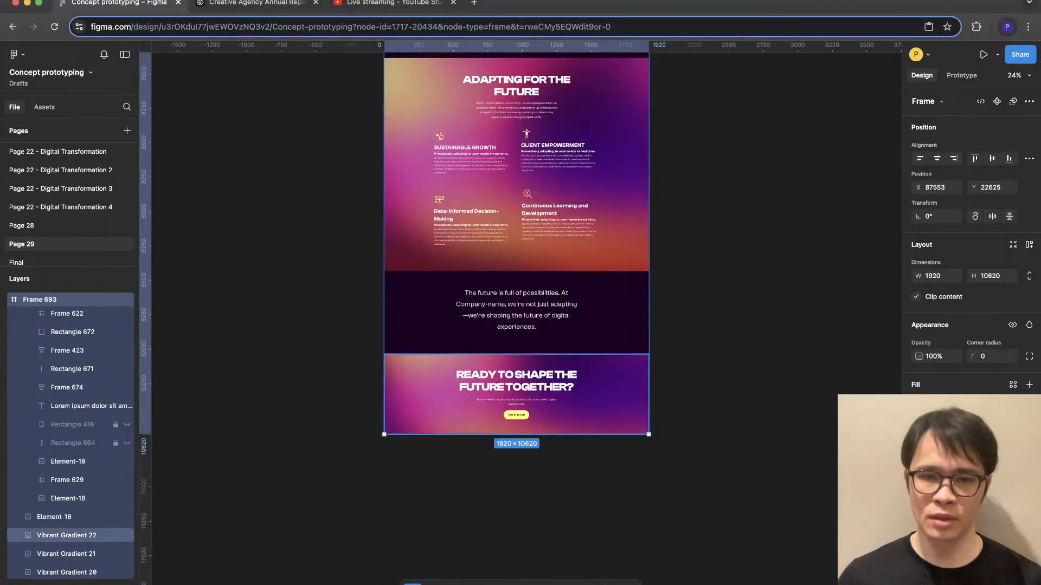
left_click_drag(596, 434, 596, 454)
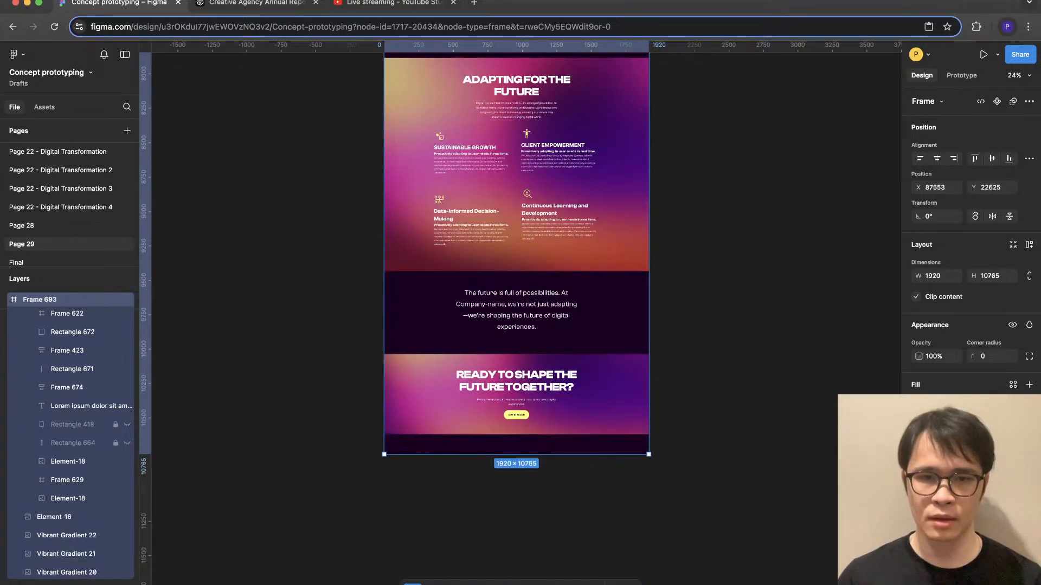
- Duplicate the "Partner with Company-name" paragraph into the empty strip below the closing banner
scroll(520, 442, "up", 5)
left_click(512, 295)
left_click(511, 332)
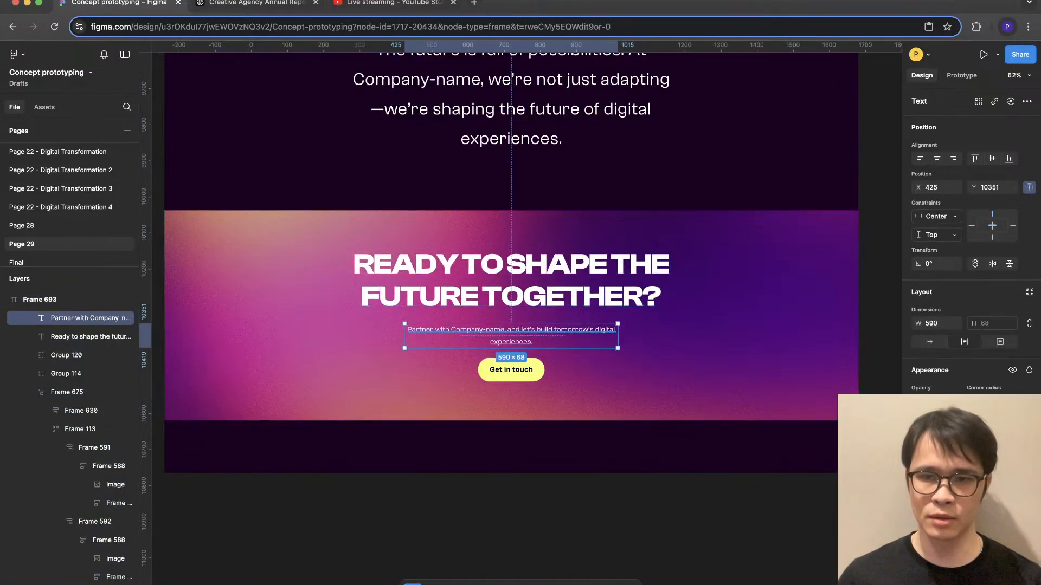
left_click_drag(511, 332, 511, 455)
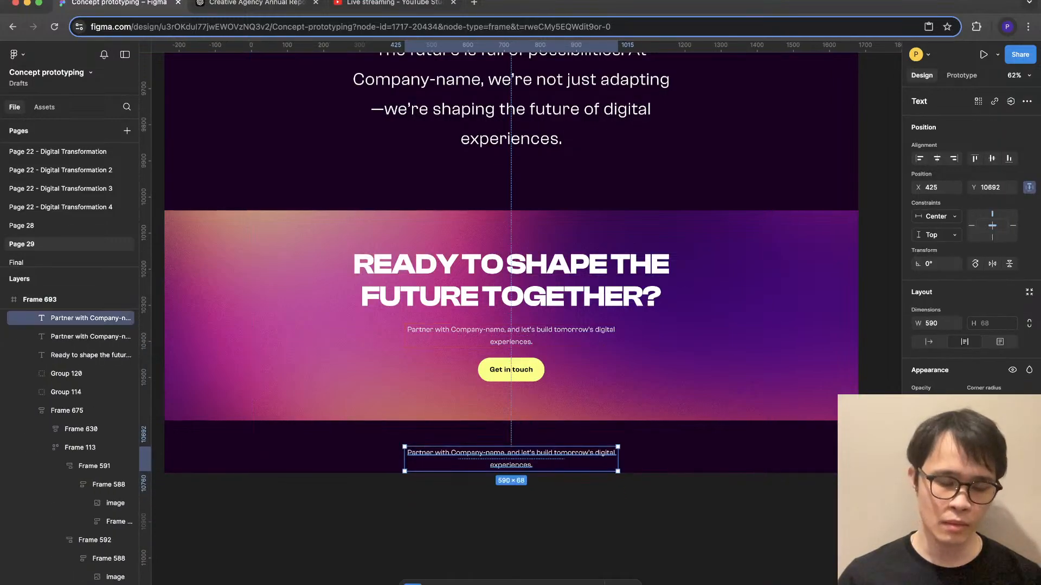
- Replace the duplicated paragraph's text with "All rights reserved 2025"
key("Return")
type("All righ")
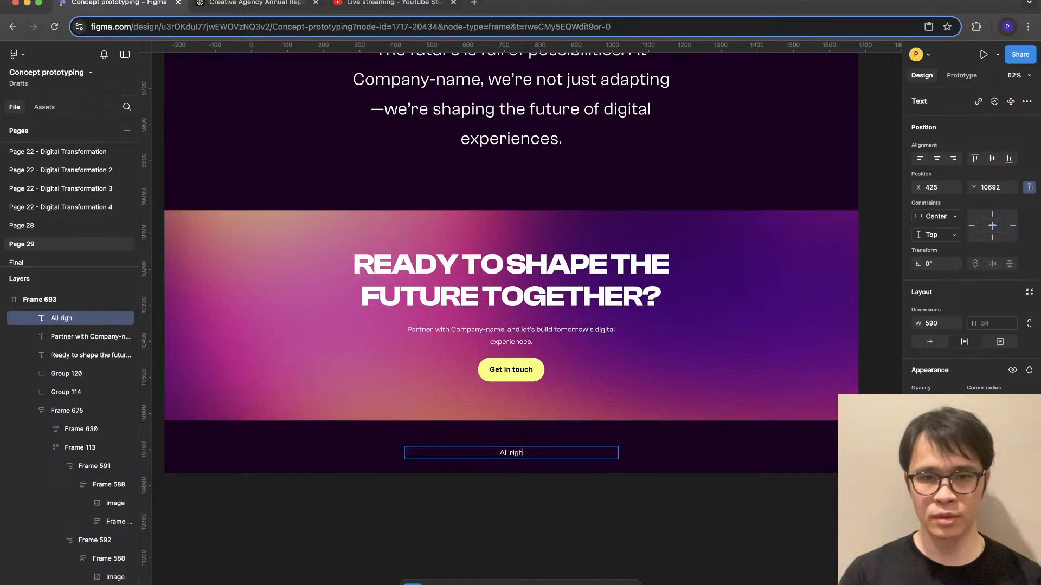
type("ts reserved 20p")
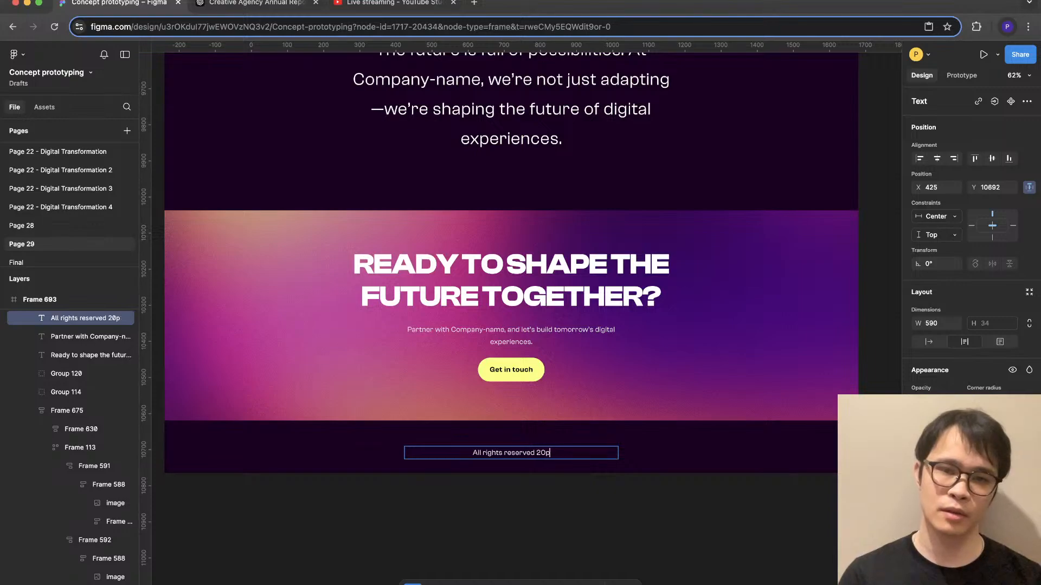
key("BackSpace")
type("25")
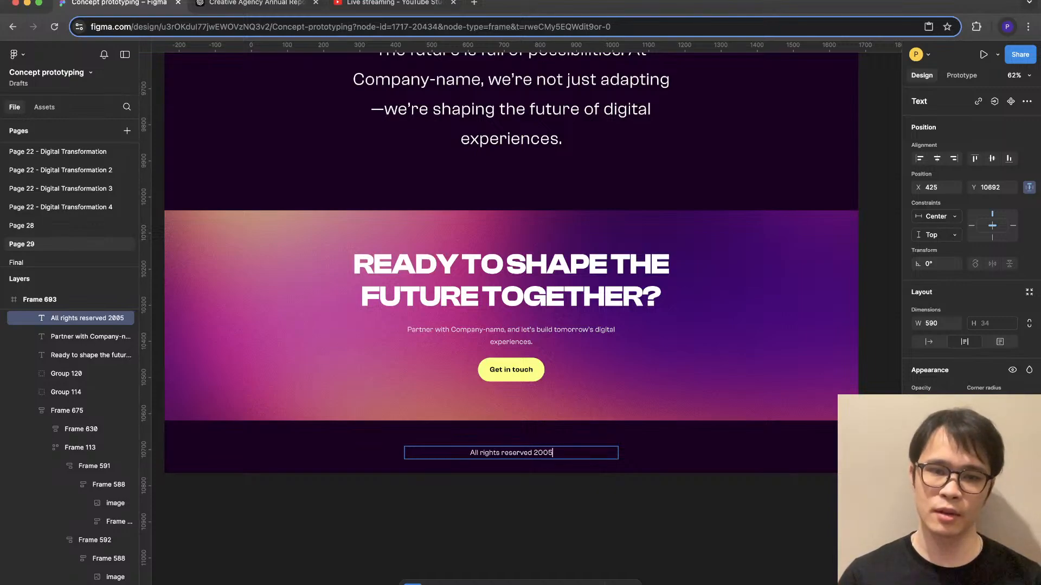
key("Escape")
- Wrap the copyright text in an auto layout frame with vertical padding 24 and a width of 1440
key("shift+a")
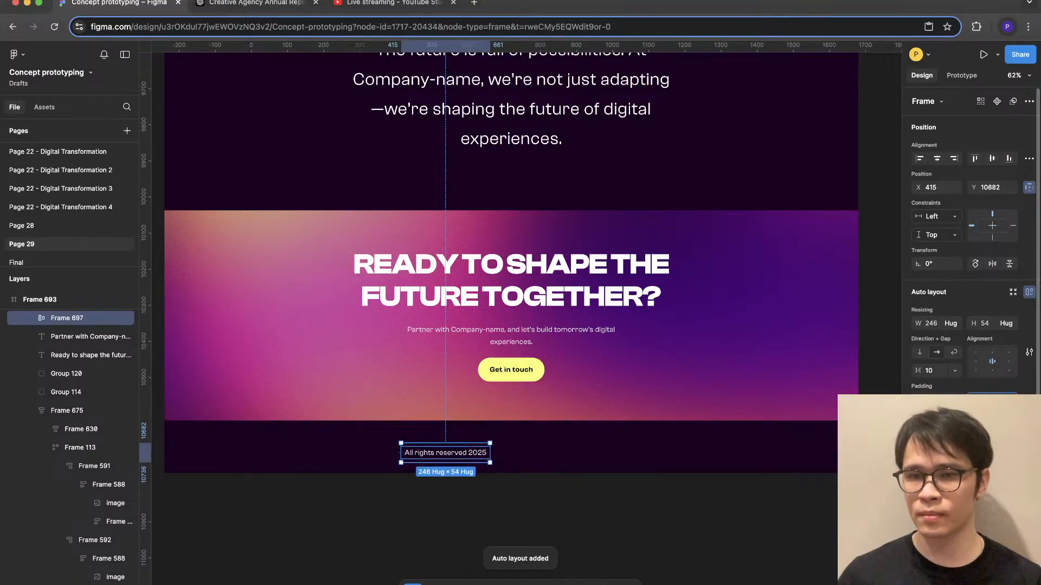
type("24")
left_click(931, 323)
type("1440")
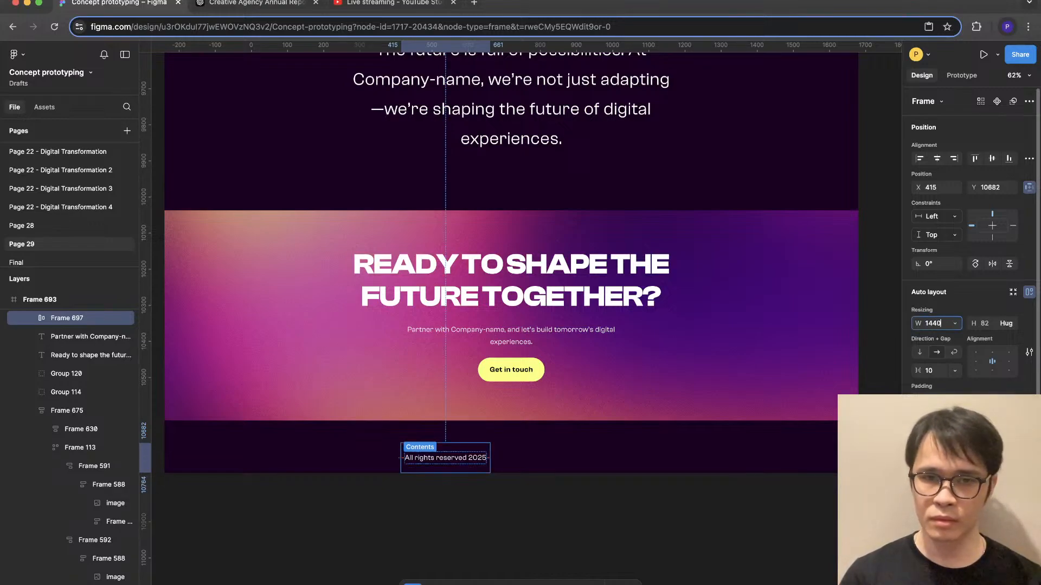
key("Return")
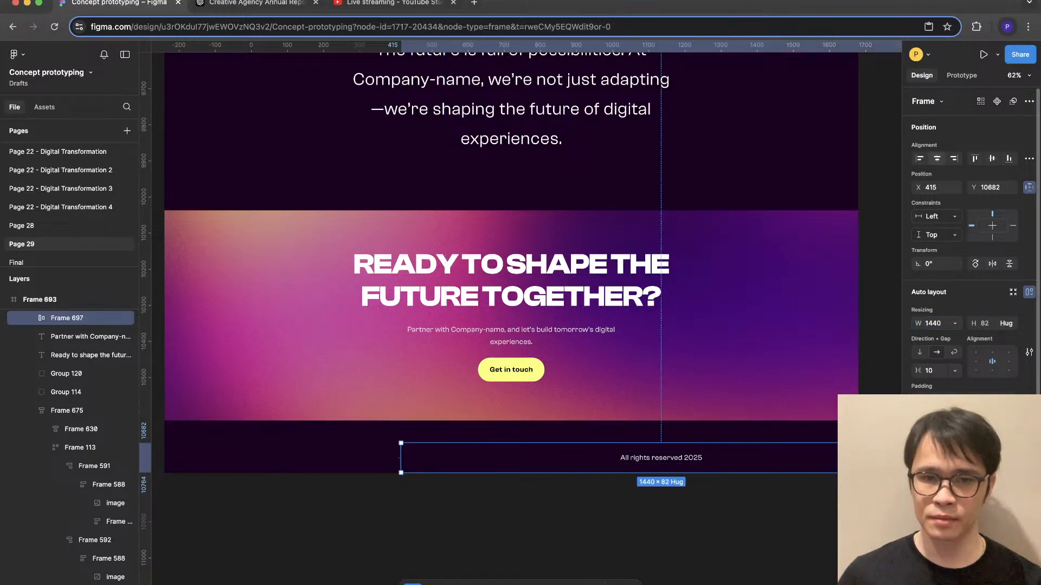
- Centre the copyright frame horizontally and move it flush against the closing banner's bottom edge, at Y 10620
left_click(936, 159)
left_click_drag(511, 458, 512, 437)
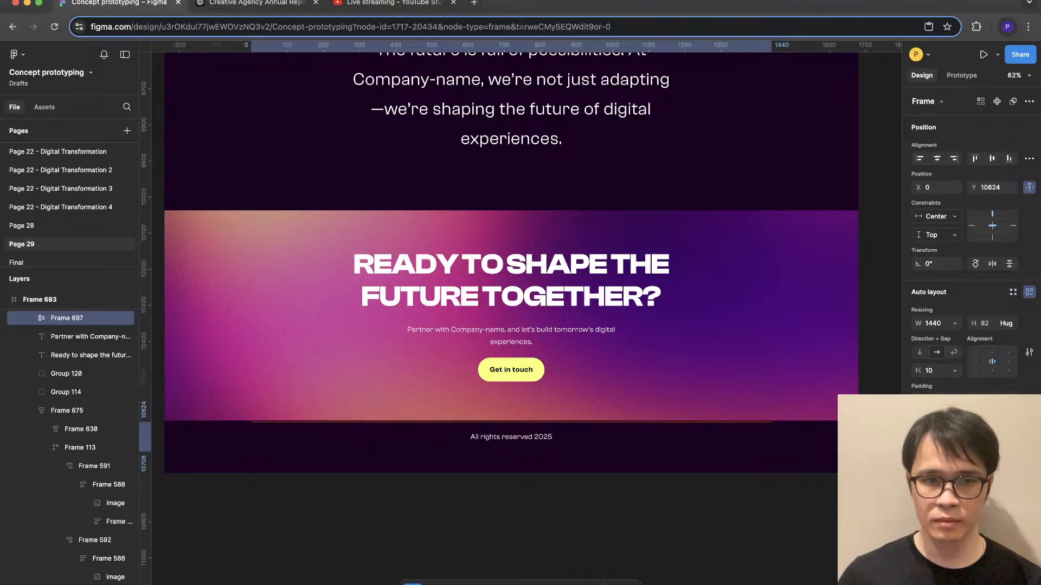
left_click_drag(511, 437, 512, 435)
scroll(297, 443, "up", 5)
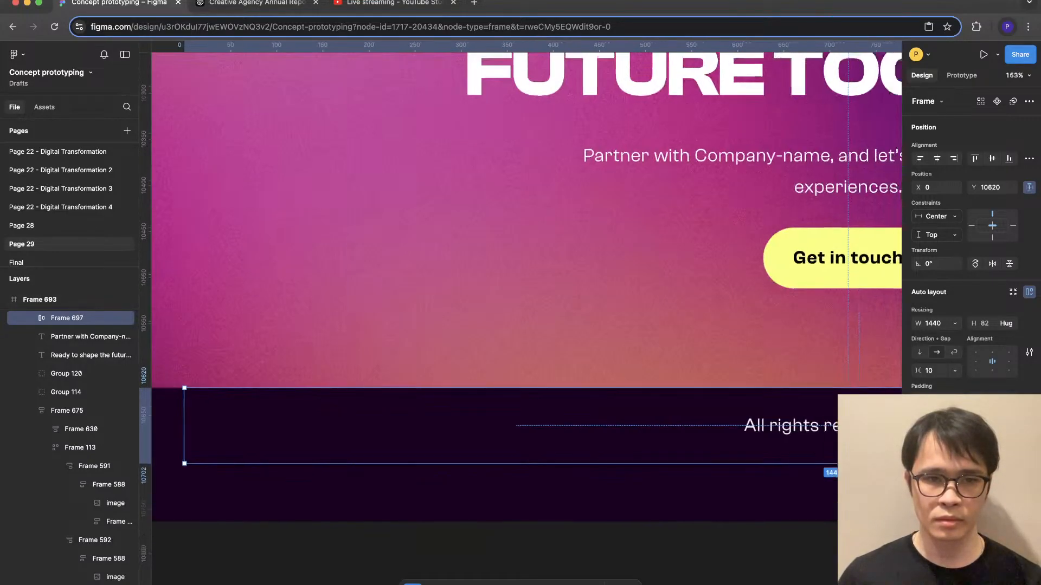
- Shorten Frame 693 to a height of 10702 so it ends at the copyright bar's bottom edge
scroll(301, 443, "down", 6)
left_click(301, 444)
left_click_drag(303, 468, 304, 448)
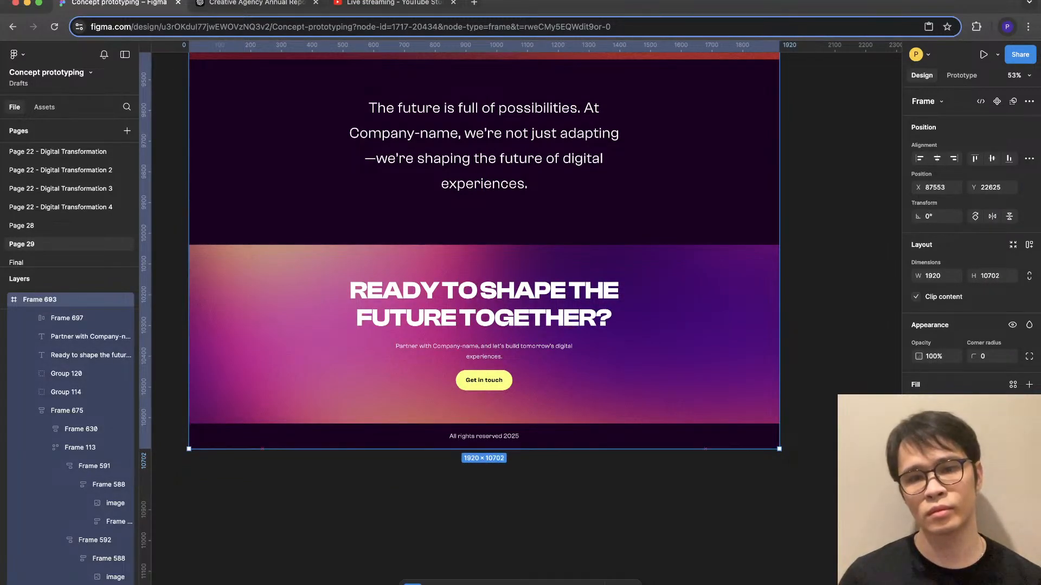
left_click(304, 488)
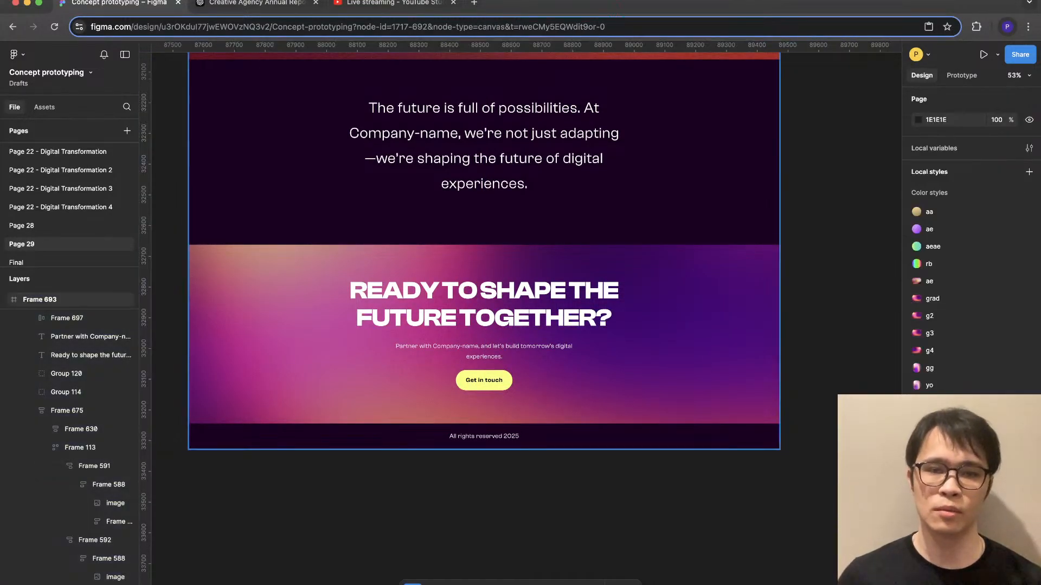
- Review the page from the Adapting for the Future section back up to the hero heading and its tagline
scroll(596, 436, "down", 2)
scroll(596, 436, "up", 7)
left_click(582, 288, "super")
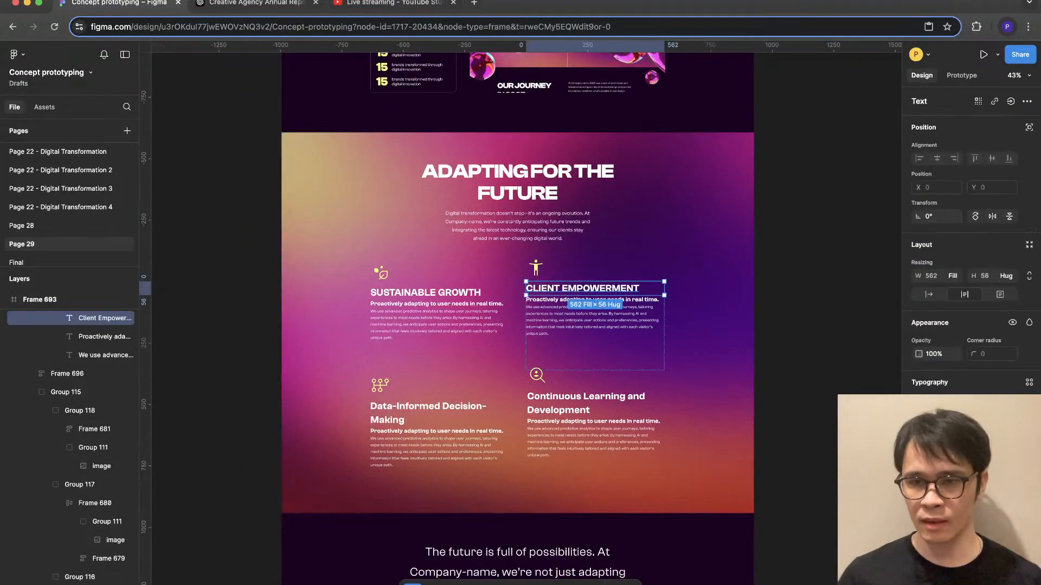
left_click(786, 304)
scroll(677, 325, "up", 5)
scroll(517, 319, "up", 10)
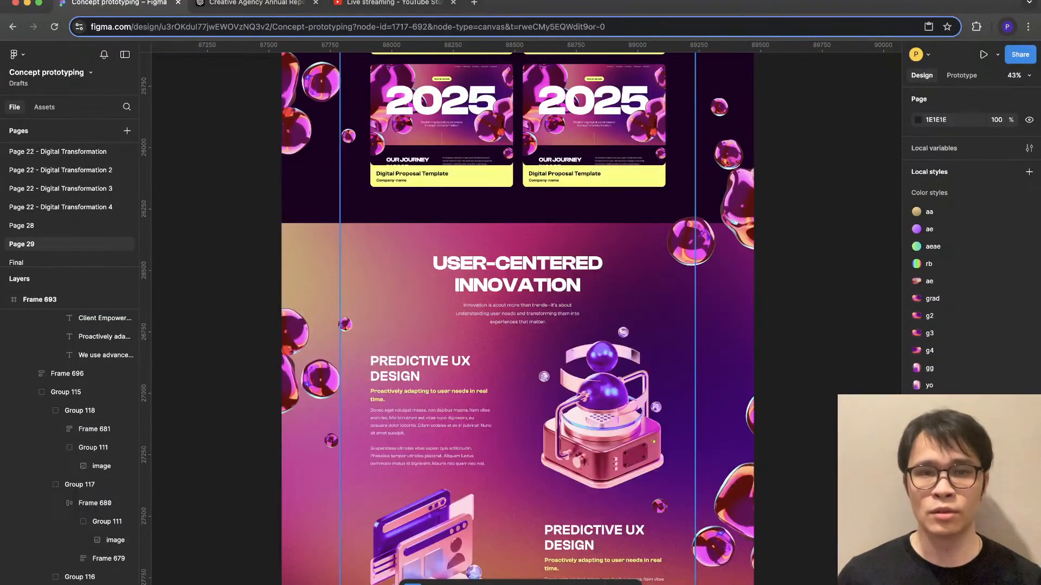
scroll(517, 319, "up", 10)
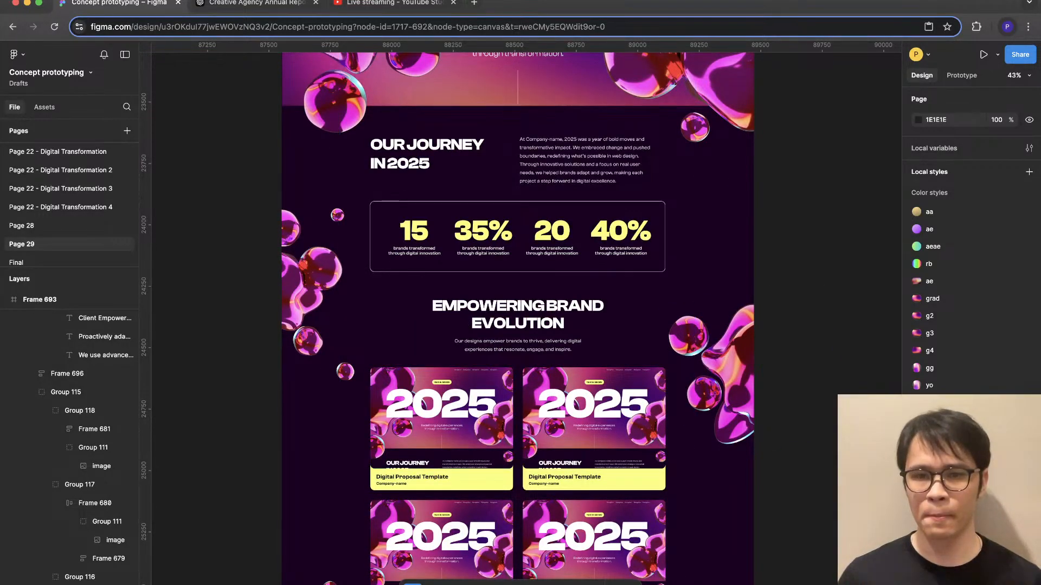
scroll(517, 319, "up", 5)
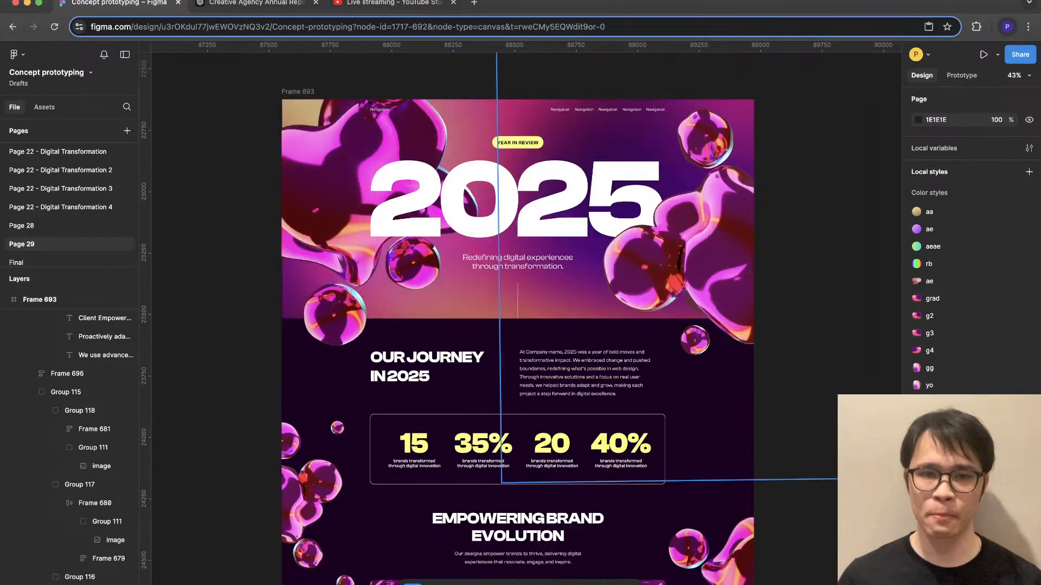
left_click(519, 263, "super")
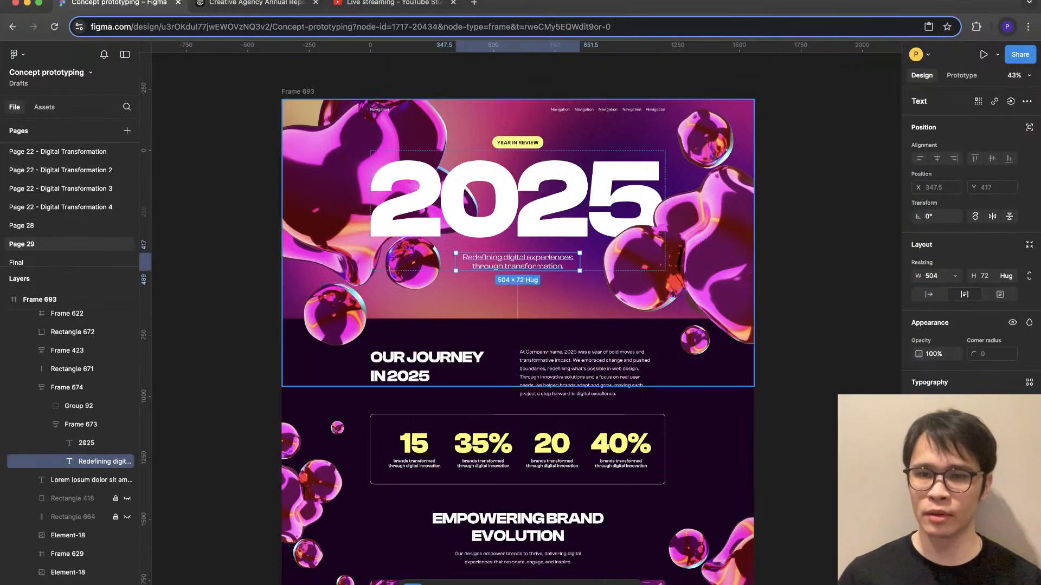
scroll(560, 139, "up", 5)
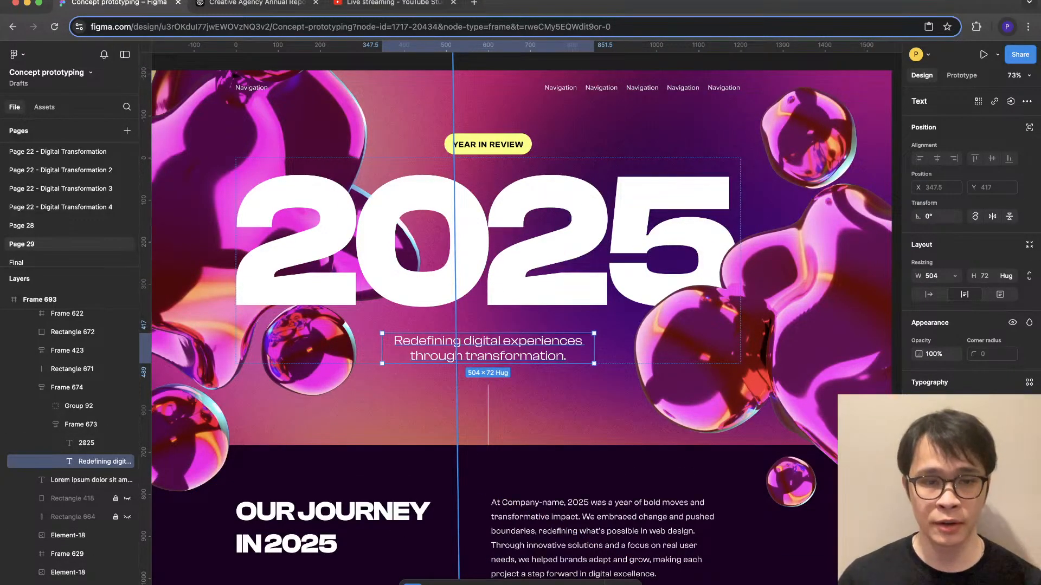
- Inspect the text properties of the Our Journey in 2025 heading, its paragraph and the Empowering Brand Evolution heading
scroll(520, 319, "down", 3)
left_click(346, 385)
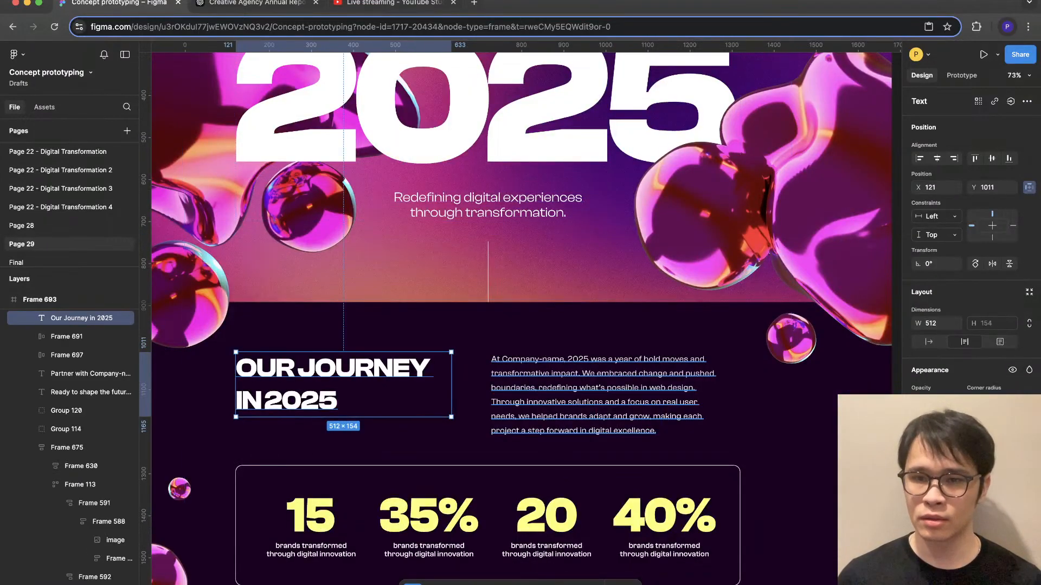
left_click(585, 394)
left_click(336, 384, "super")
scroll(347, 380, "down", 9)
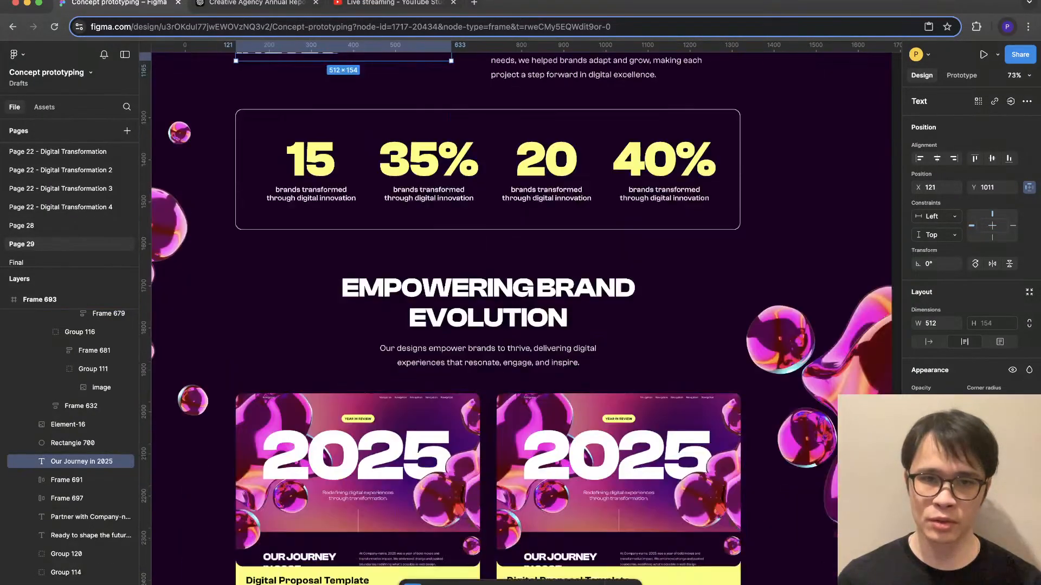
left_click(520, 171, "super")
scroll(529, 179, "down", 10)
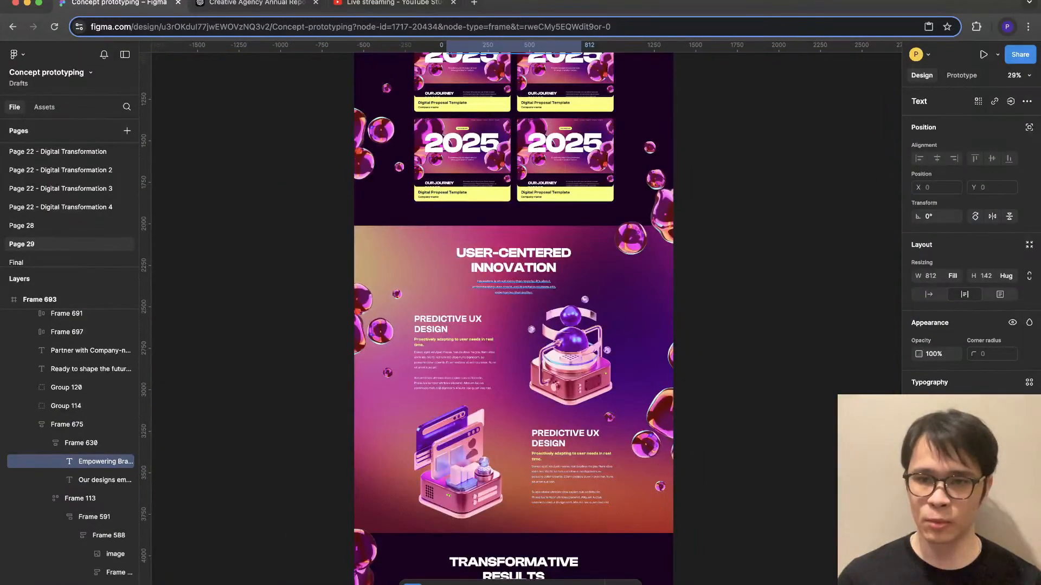
- Compare the User-Centered Innovation heading's text settings with the Empowering Brand Evolution and Our Journey in 2025 headings
left_click(518, 265, "super")
scroll(547, 304, "down", 5)
scroll(547, 304, "up", 5)
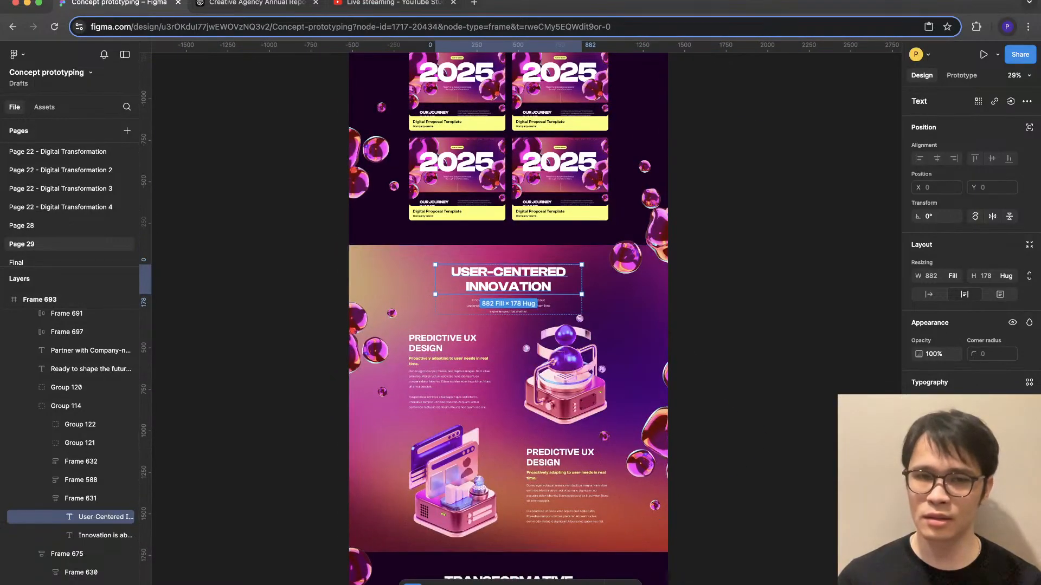
scroll(548, 304, "up", 5)
left_click(528, 224, "super")
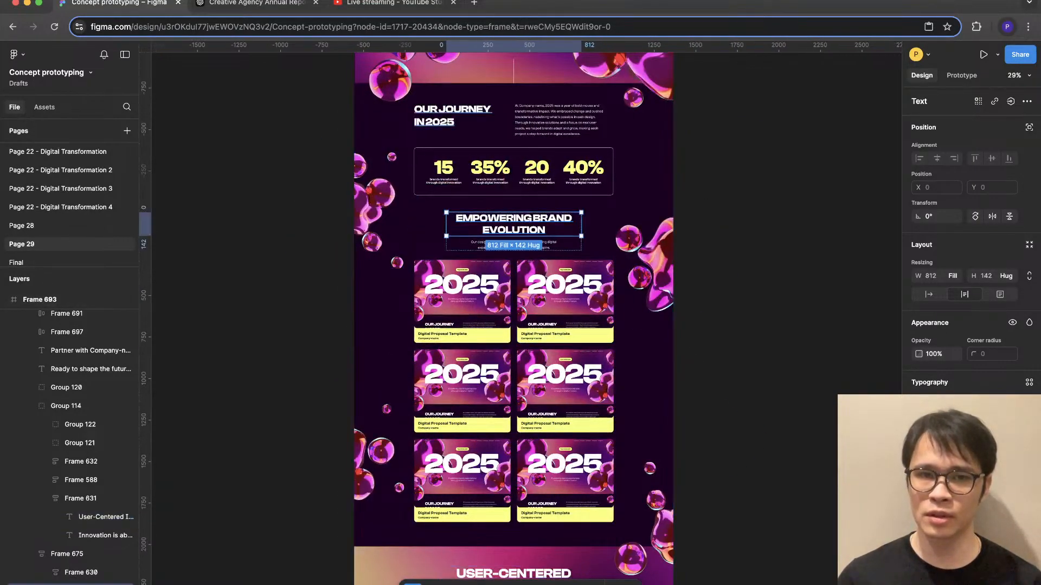
left_click(454, 116, "super")
scroll(515, 293, "down", 7)
scroll(515, 293, "up", 6)
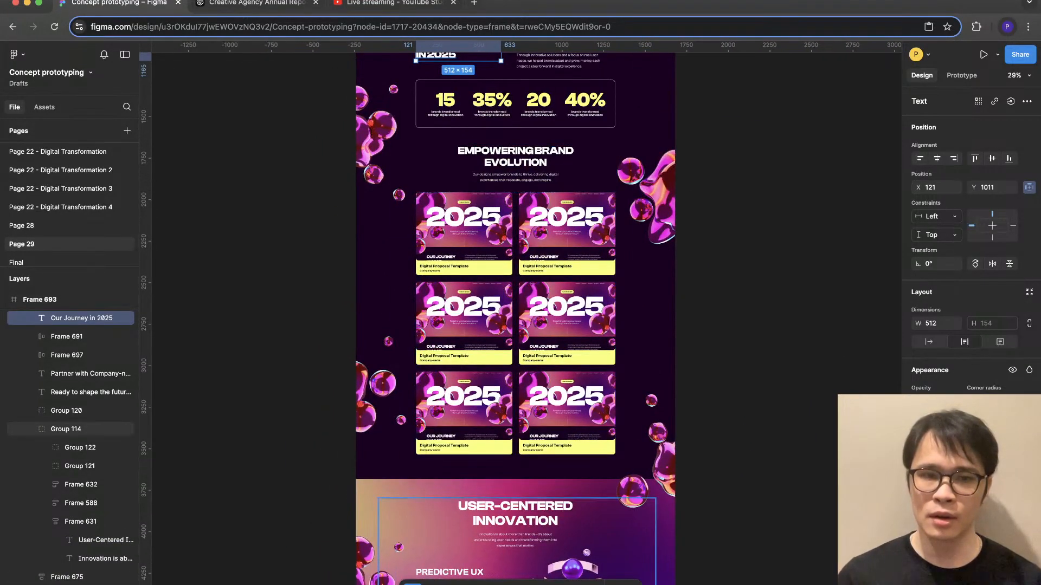
scroll(510, 277, "down", 5)
- Reduce the text size of the User-Centered Innovation, Transformative Results, Adapting for the Future and Ready to Shape the Future Together headings
left_click(508, 274, "super")
scroll(509, 274, "down", 7)
scroll(506, 217, "down", 1)
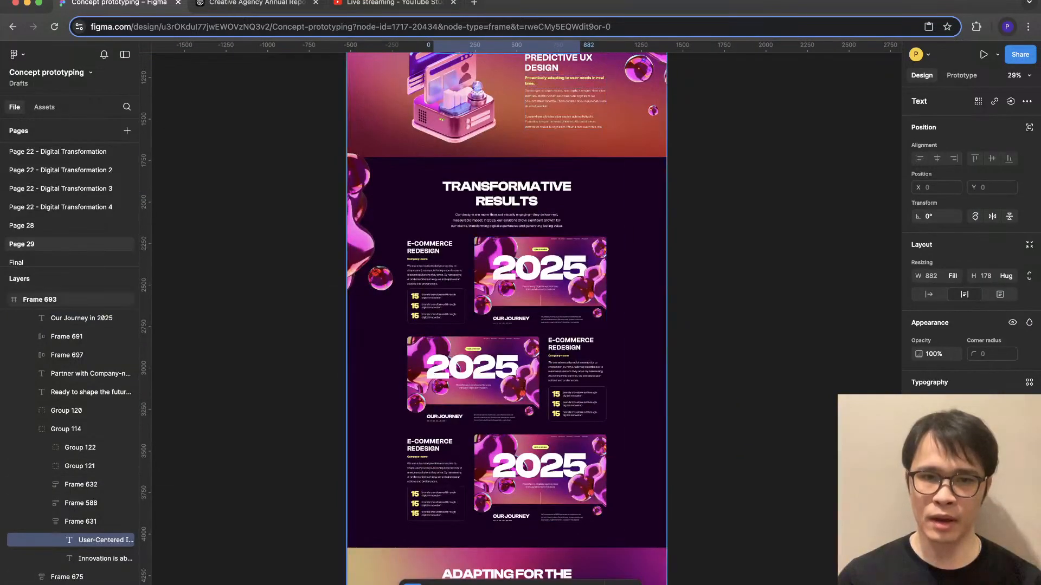
left_click(507, 189, "shift+super")
scroll(506, 190, "down", 8)
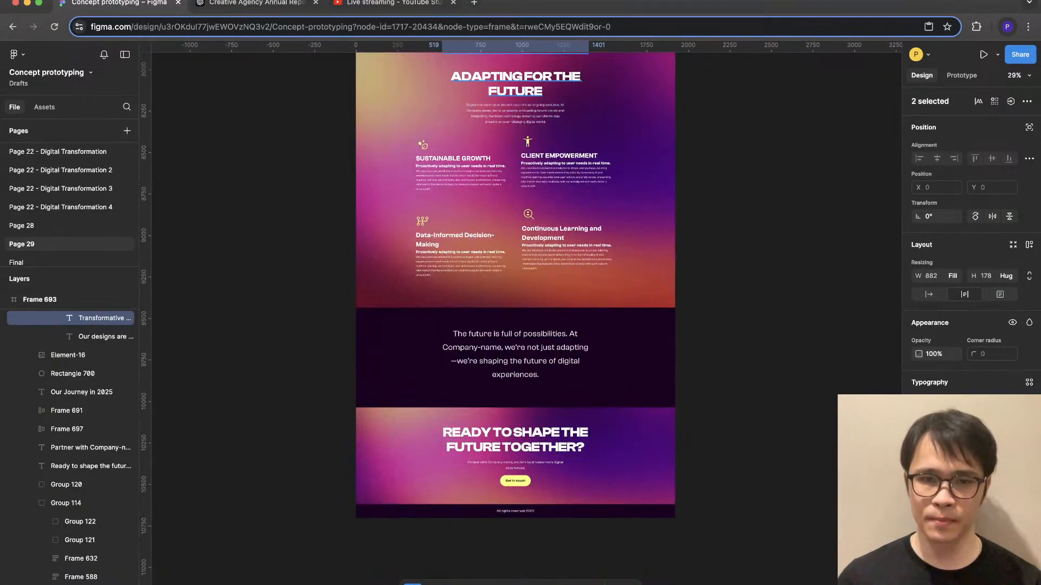
left_click(515, 84, "shift+super")
left_click(515, 440, "shift+super")
key("Escape")
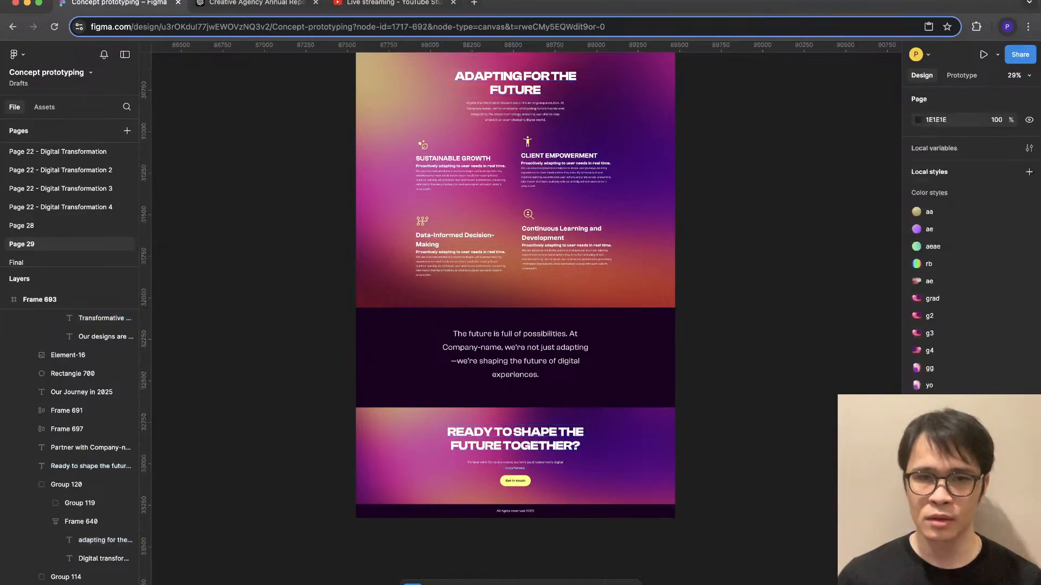
- Inspect the Adapting for the Future paragraph and review the sections above it up to the hero
scroll(512, 428, "up", 6)
left_click(508, 417, "super")
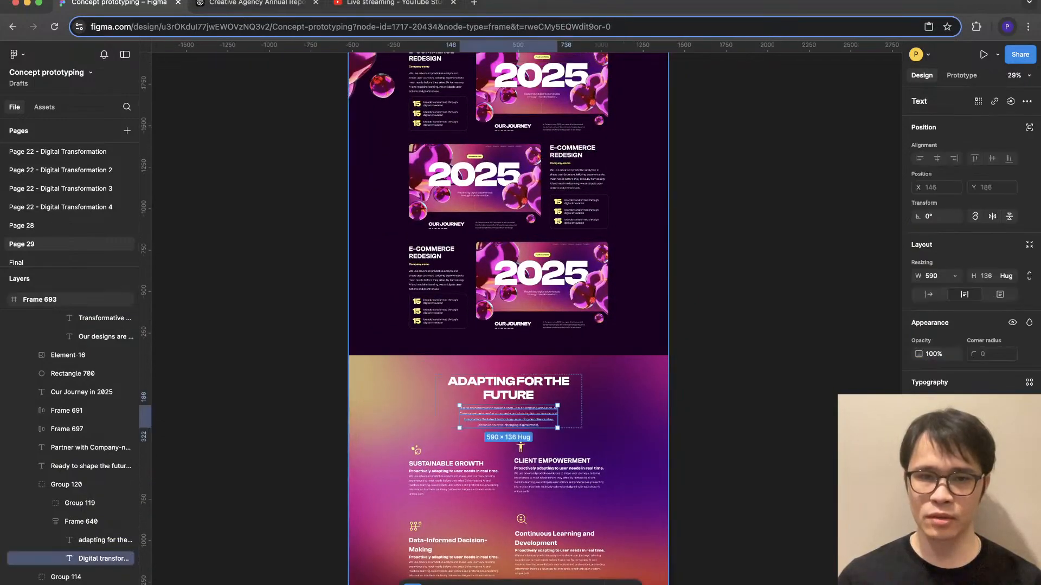
scroll(513, 320, "up", 10)
scroll(521, 319, "up", 5)
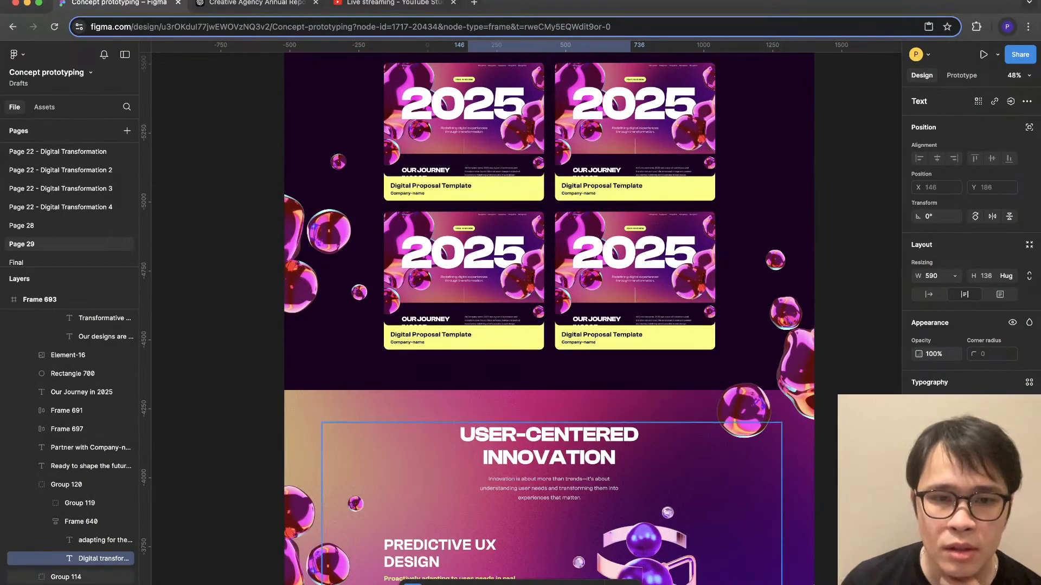
scroll(548, 368, "down", 3)
scroll(548, 369, "down", 1)
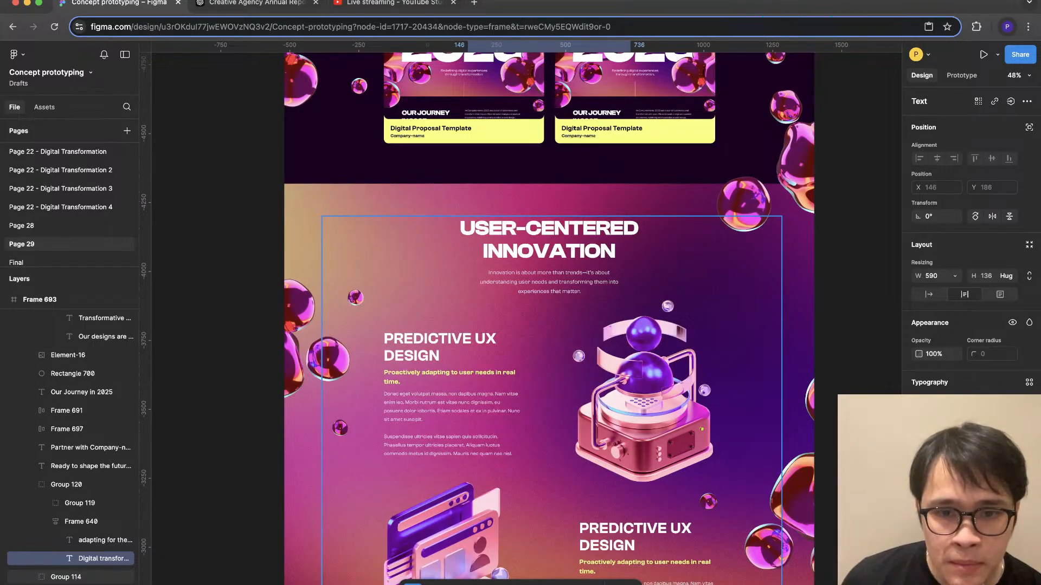
scroll(548, 369, "up", 1)
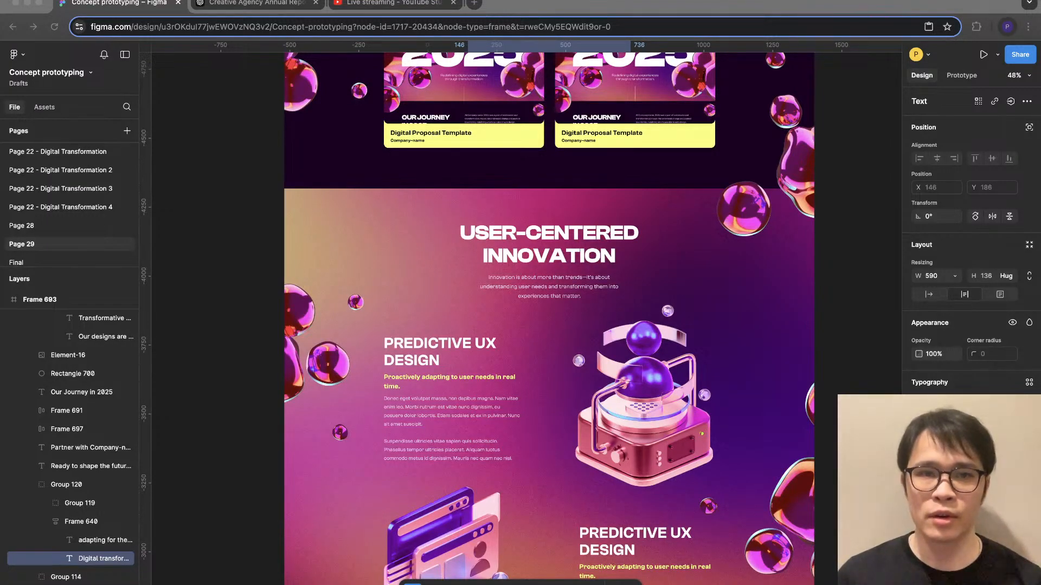
scroll(549, 325, "up", 5)
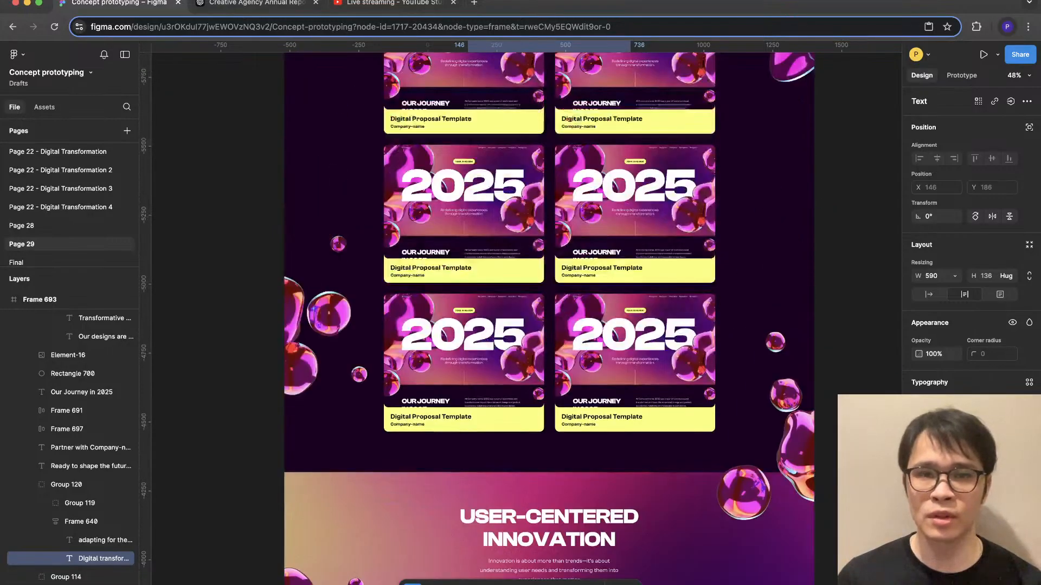
scroll(548, 318, "up", 5)
scroll(549, 319, "down", 3)
scroll(548, 319, "up", 4)
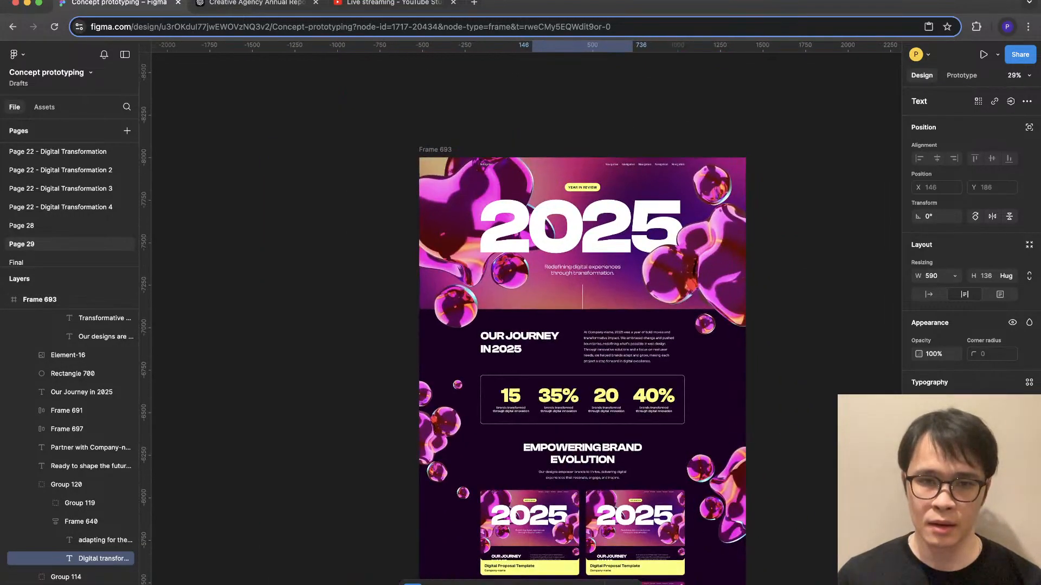
scroll(617, 400, "up", 3)
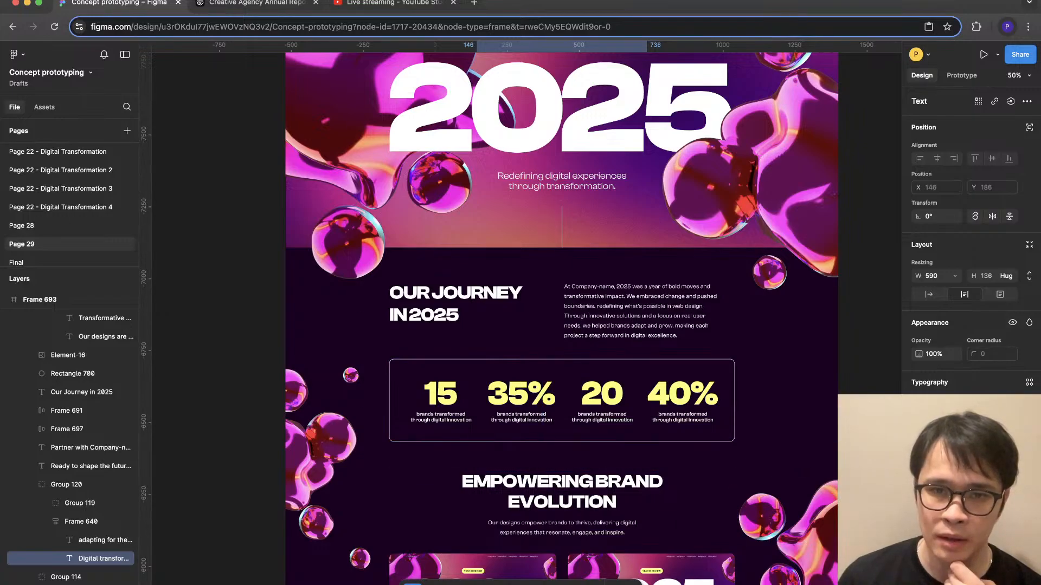
- Review the User-Centered Innovation and Transformative Results sections and check the placement of the Empowering Brand Evolution frame below the hero
scroll(561, 319, "down", 15)
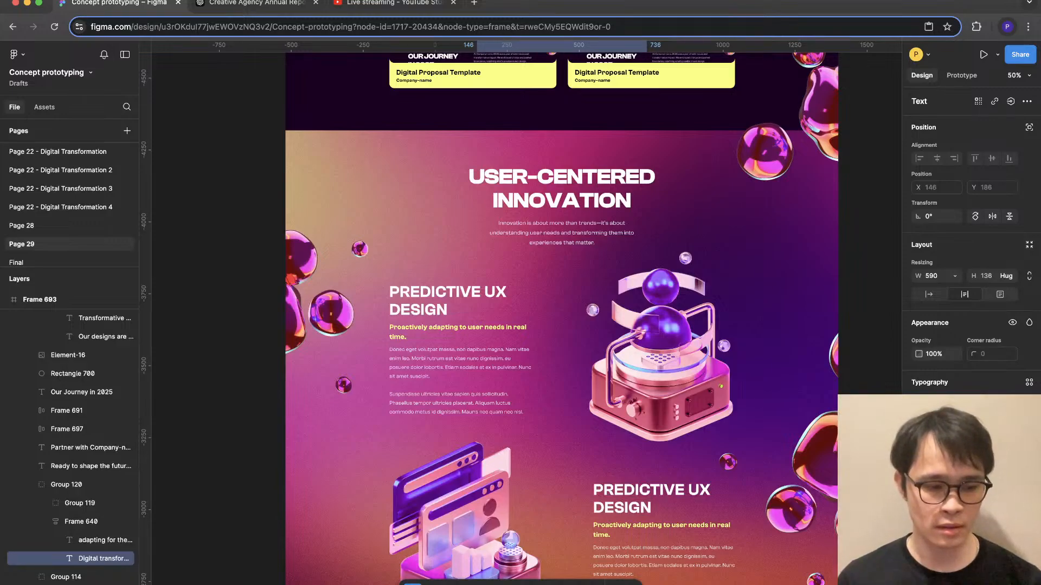
scroll(562, 319, "down", 10)
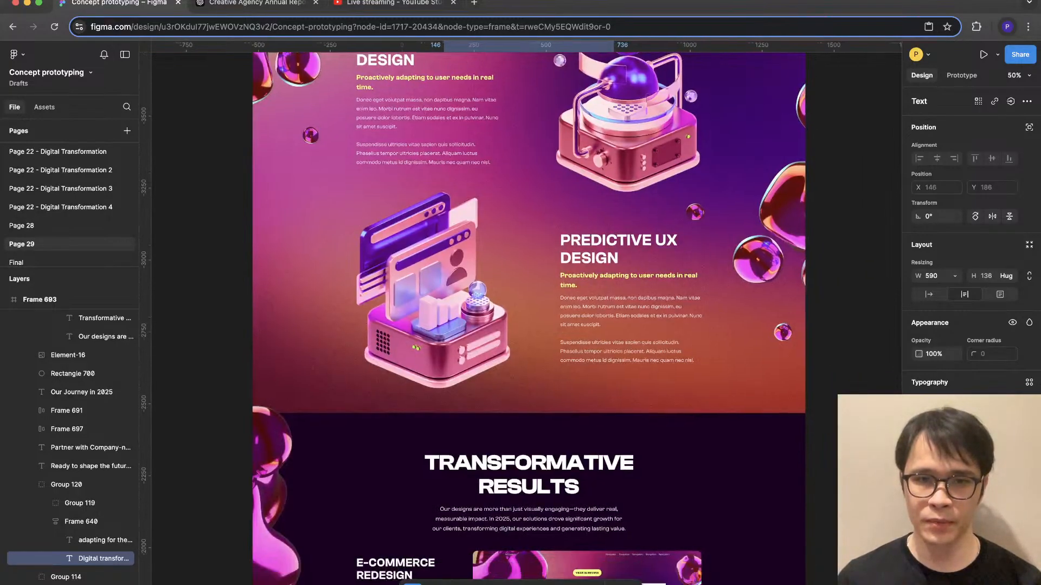
scroll(562, 318, "down", 5)
scroll(640, 401, "up", 5)
left_click(640, 401)
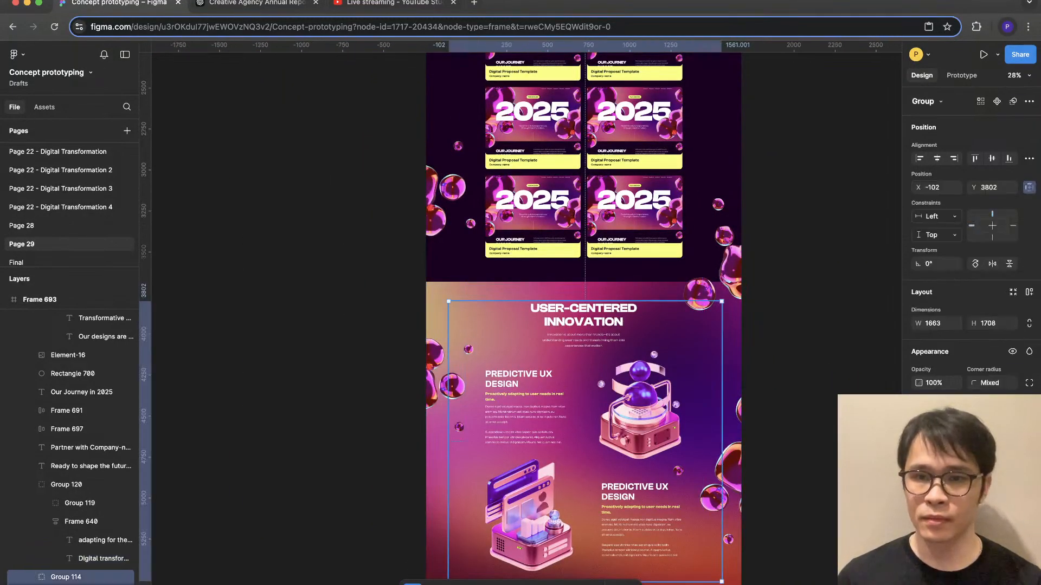
scroll(640, 401, "up", 1)
scroll(596, 303, "up", 5)
left_click(596, 303)
scroll(597, 304, "up", 4)
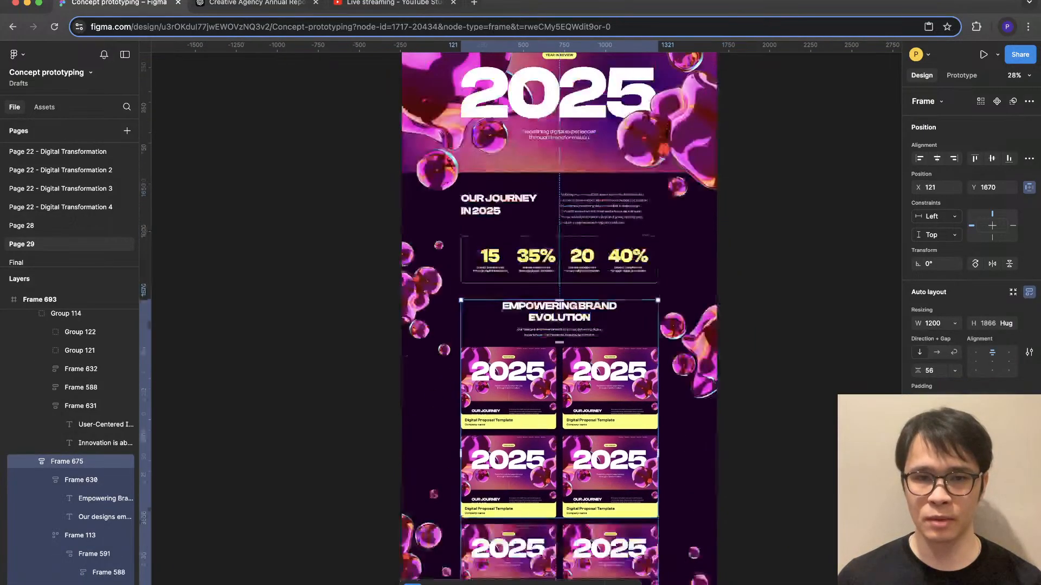
scroll(584, 374, "up", 3)
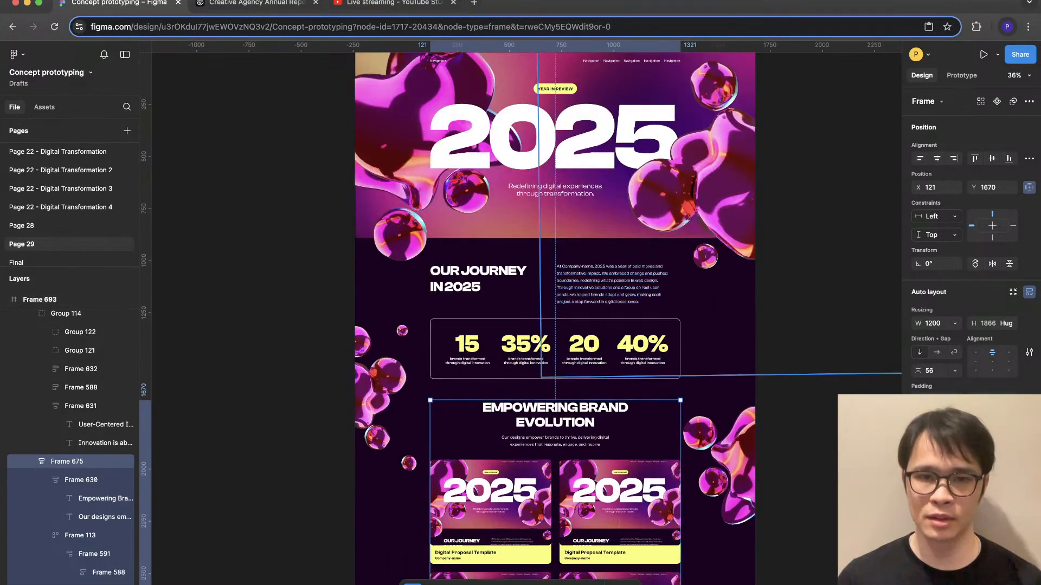
scroll(589, 157, "up", 5)
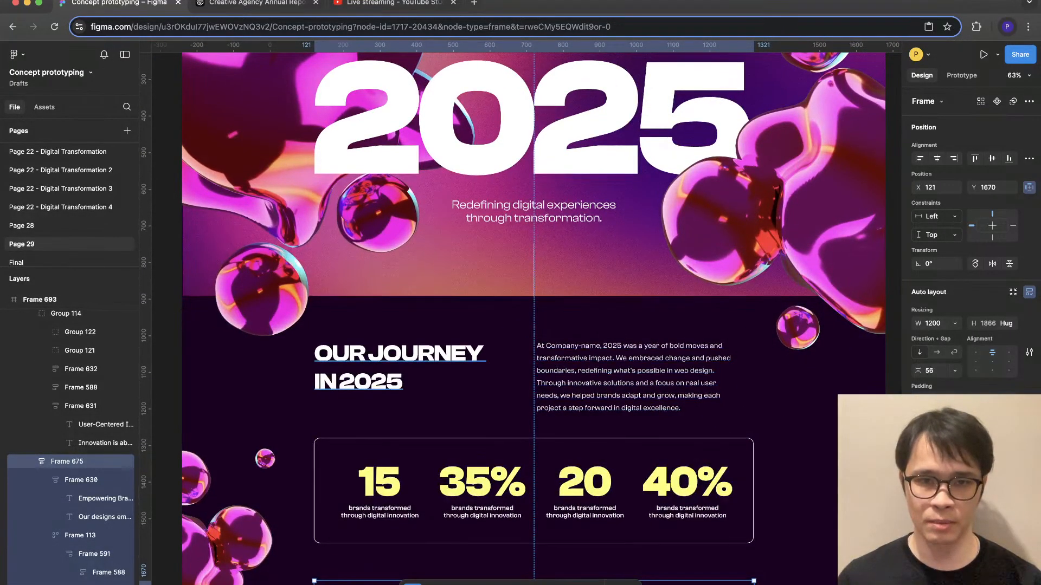
- Wrap the Our Journey in 2025 heading and its paragraph together in an auto layout frame
left_click(401, 368)
left_click(624, 380)
left_click(612, 425)
left_click(607, 471)
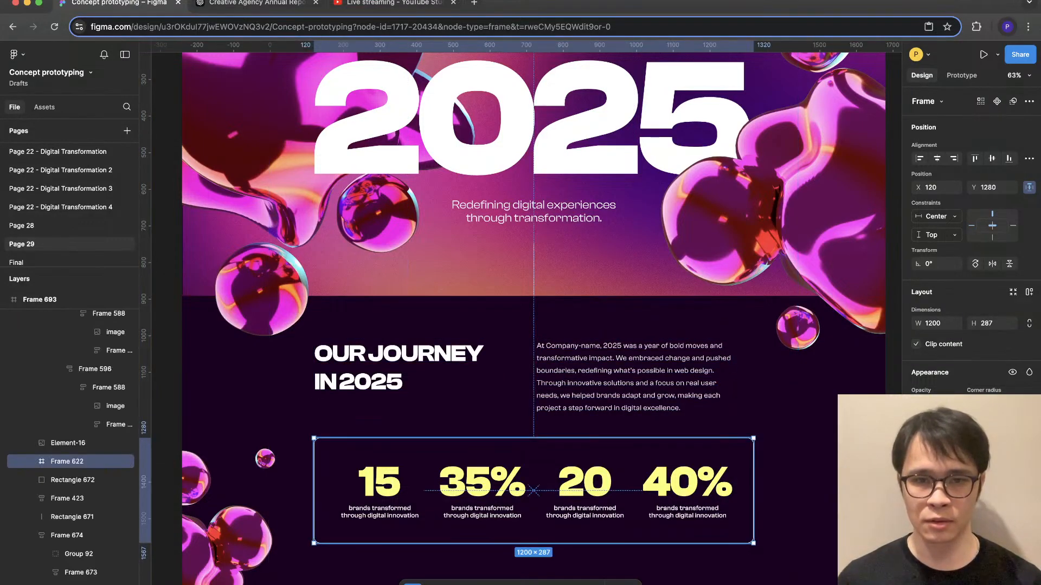
left_click(623, 380)
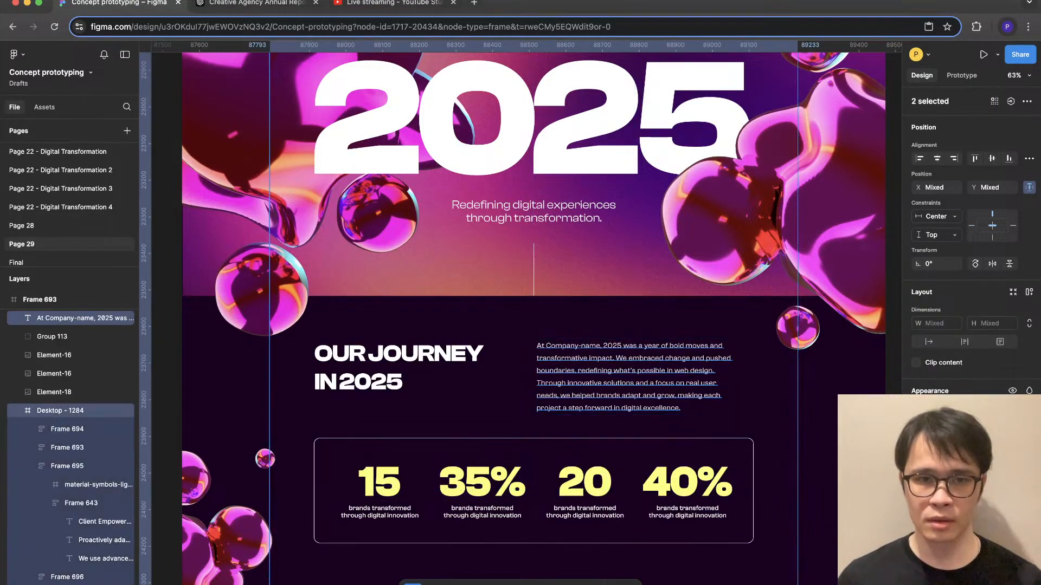
double_click(399, 368)
left_click(633, 377, "shift")
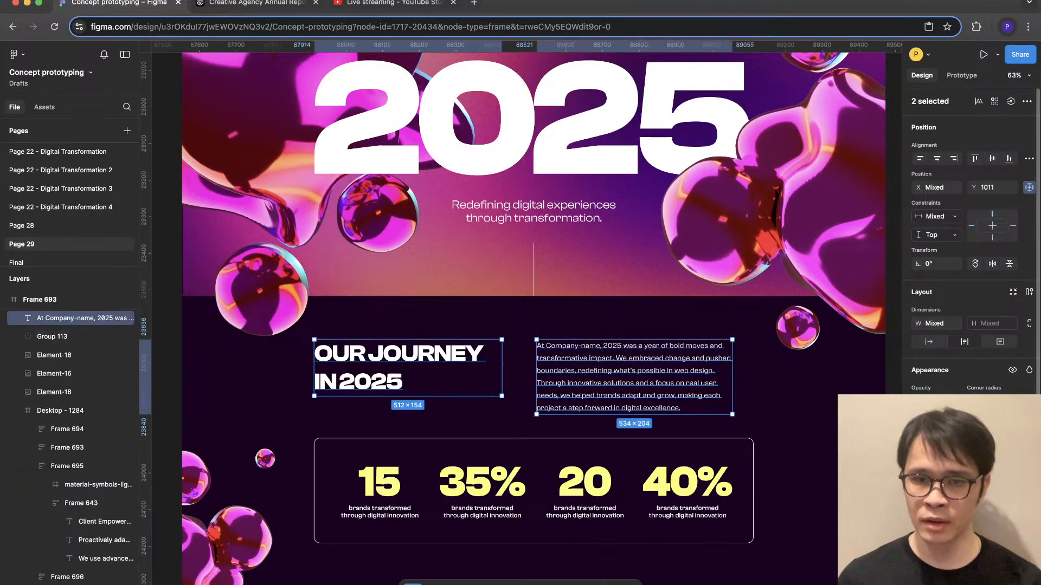
key("shift+a")
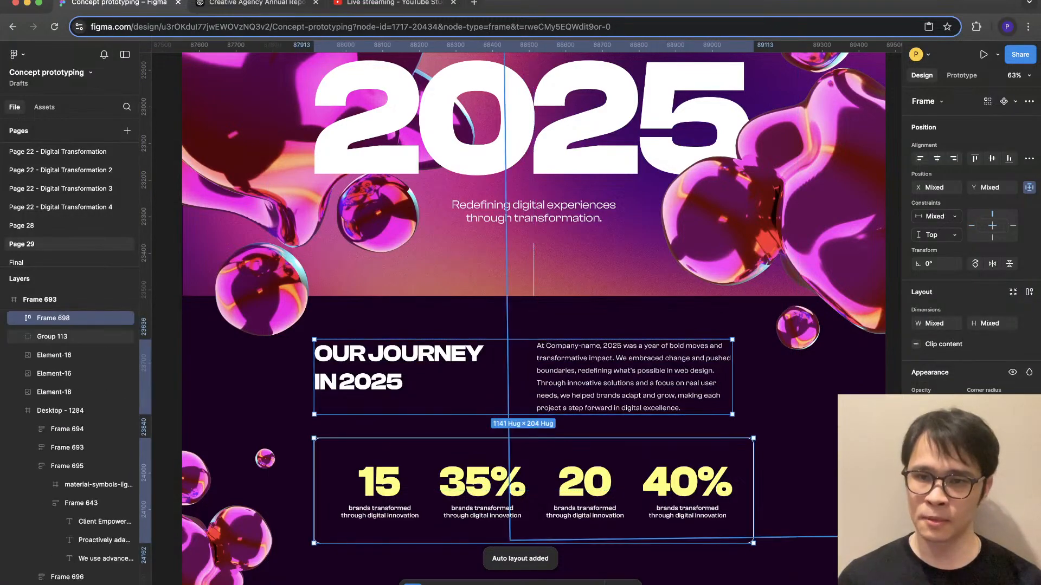
- Combine the Our Journey text row and the statistics box in a vertical auto layout frame with a gap of 64
key("shift+a")
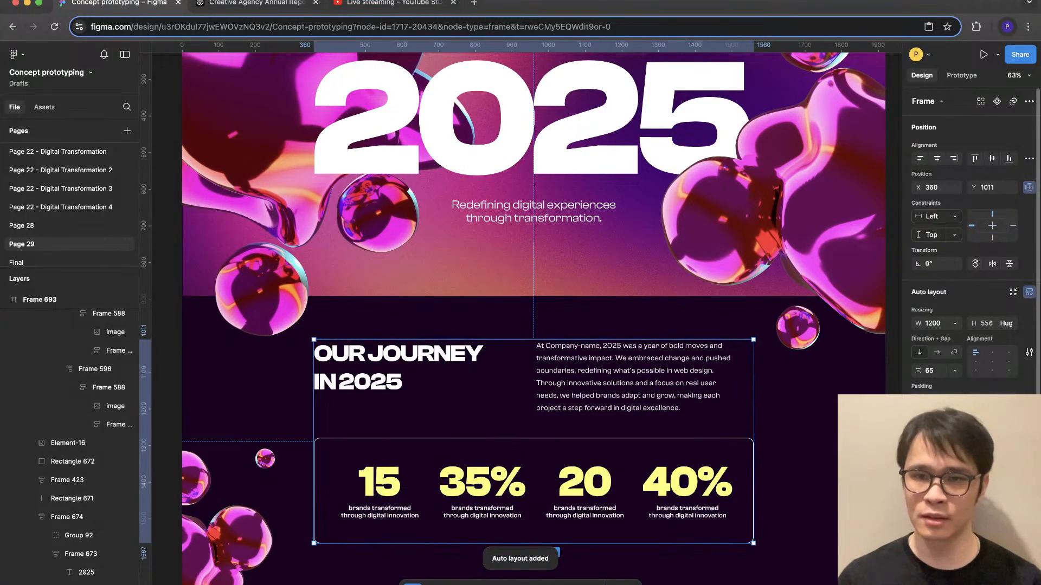
type("64")
key("Return")
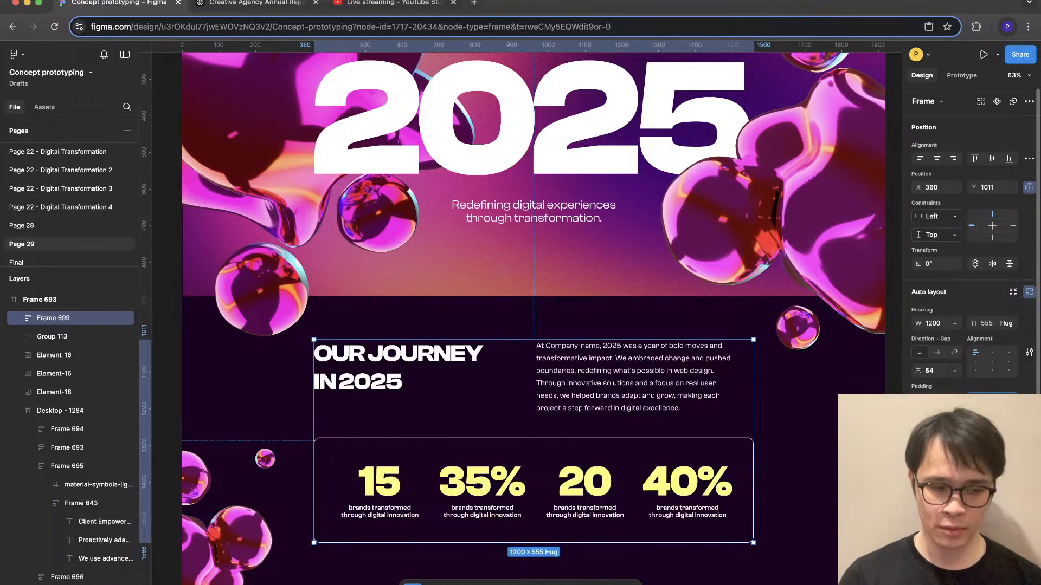
- Try vertical padding of 80 on the Our Journey frame and place it flush beneath the hero at Y 892
type("80")
key("Return")
left_click_drag(533, 423, 533, 380)
scroll(401, 492, "down", 5)
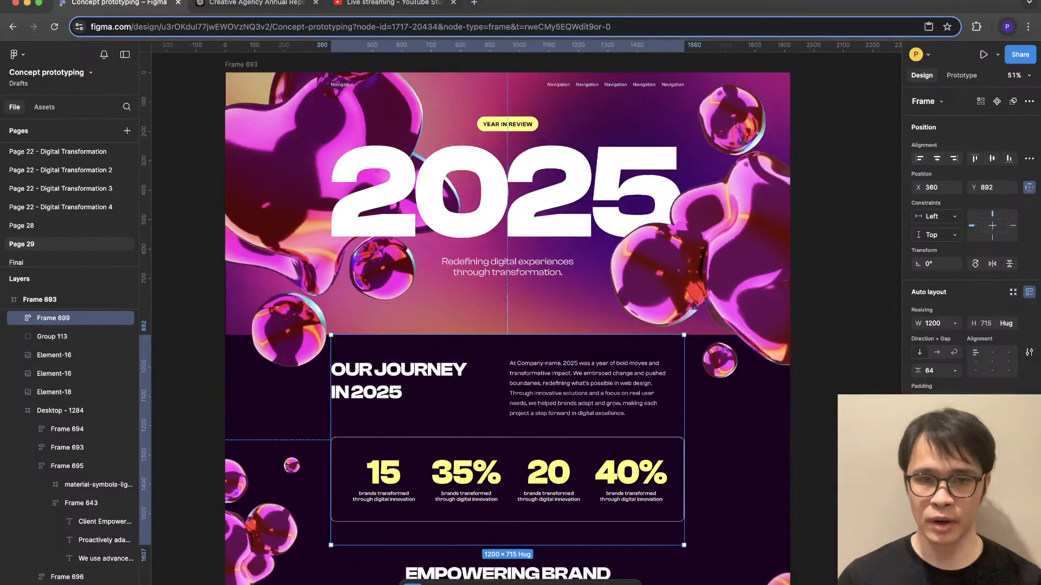
- Undo the Our Journey frame's move and its added vertical padding
key("Escape")
key("super+z")
key("super+z")
key("super+z")
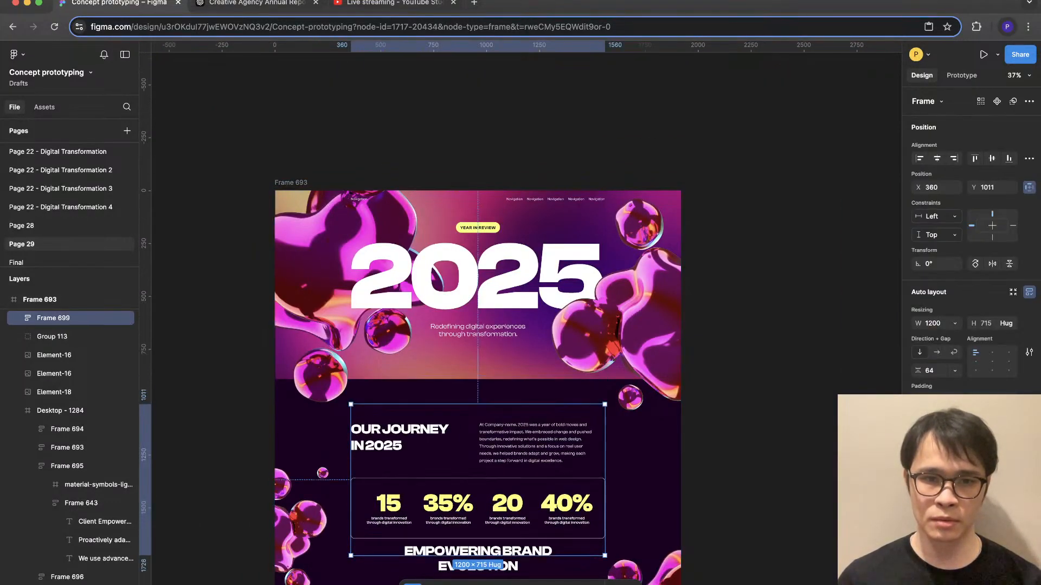
key("Escape")
- Shift the Our Journey frame slightly upward, closer to the hero, and deselect it
key("super+z")
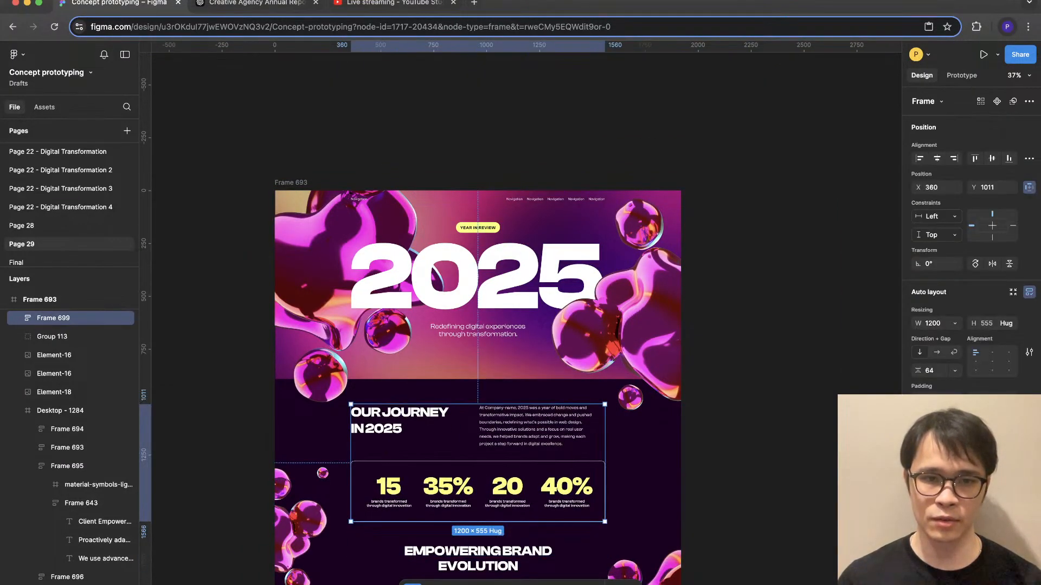
key("super+z")
key("Escape")
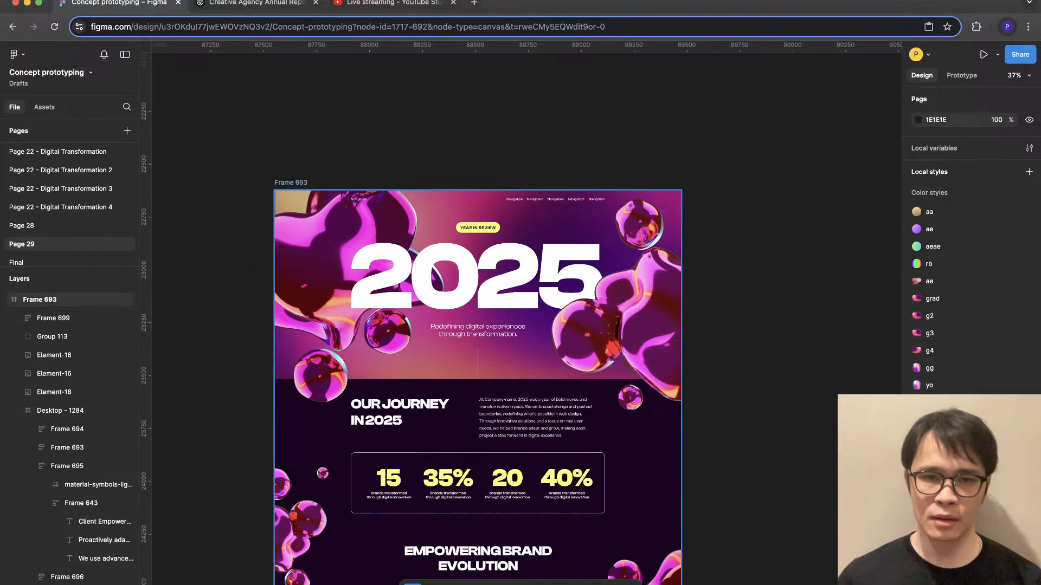
- Inspect the thin vertical line below the hero tagline and the large rotated glass blob image beside the 2025 heading
scroll(439, 383, "up", 3)
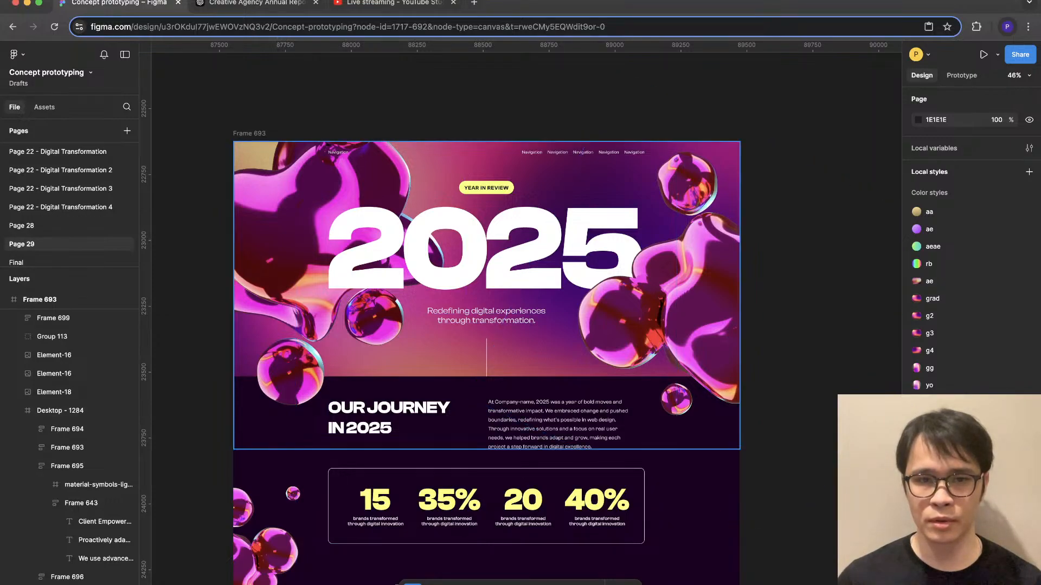
left_click(486, 358, "super")
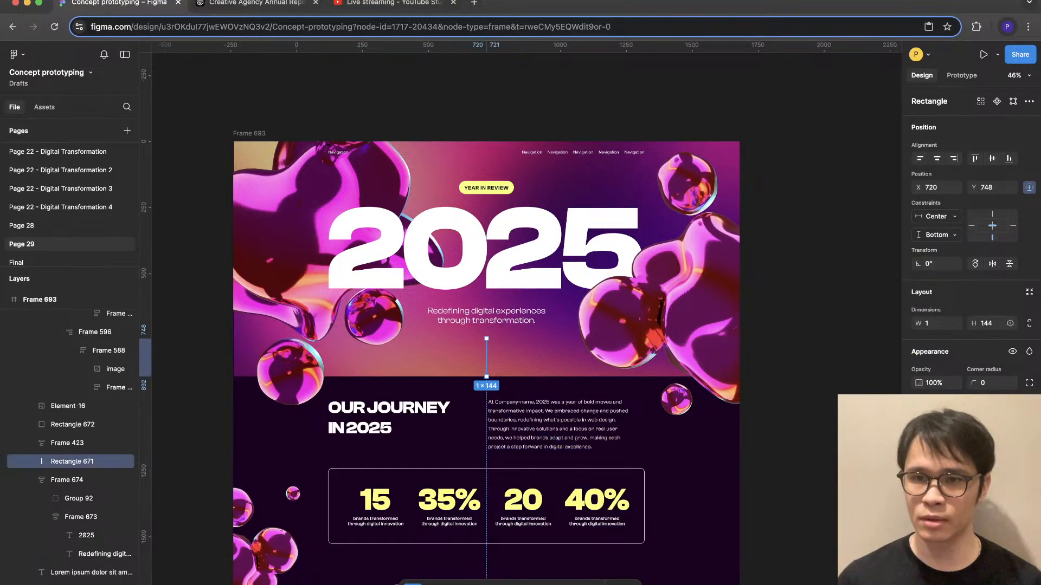
left_click(691, 304, "super")
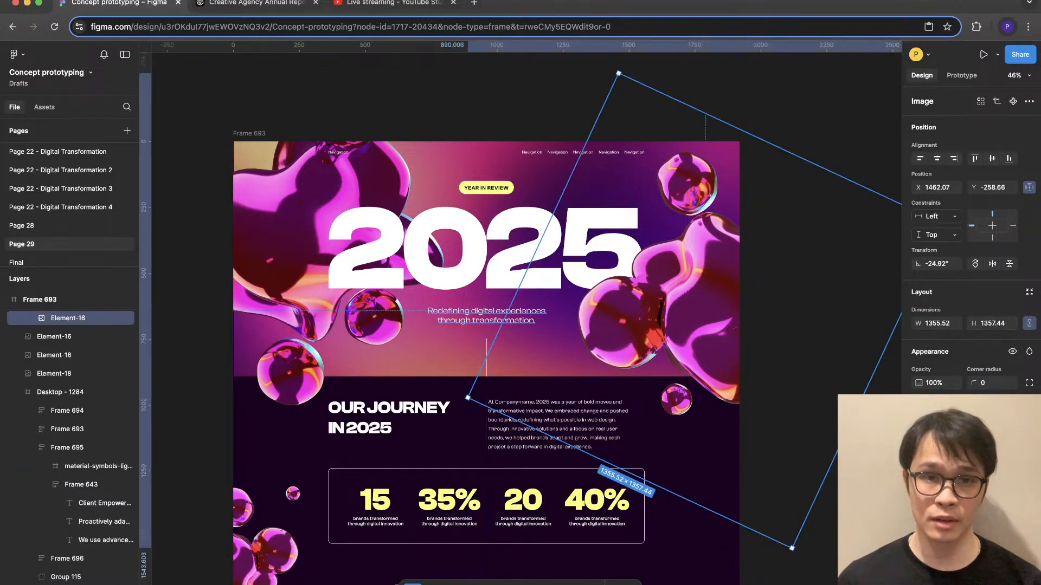
- Adjust the hero tagline's letter spacing until it is slightly wider, and deselect the text
left_click(486, 316, "super")
left_click(807, 228)
scroll(330, 229, "up", 3)
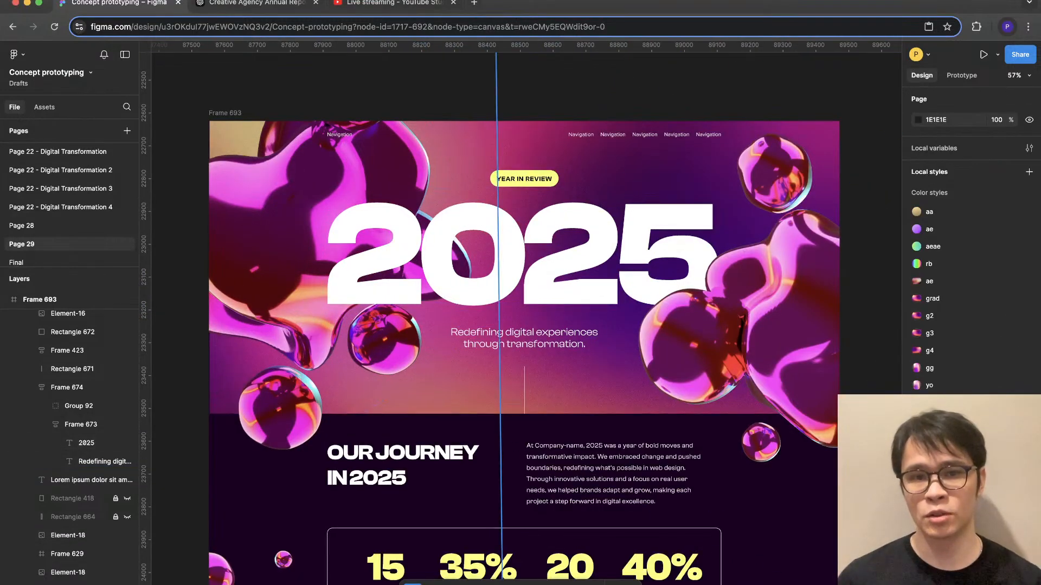
left_click(527, 339, "super")
scroll(541, 376, "up", 3)
scroll(520, 319, "up", 2)
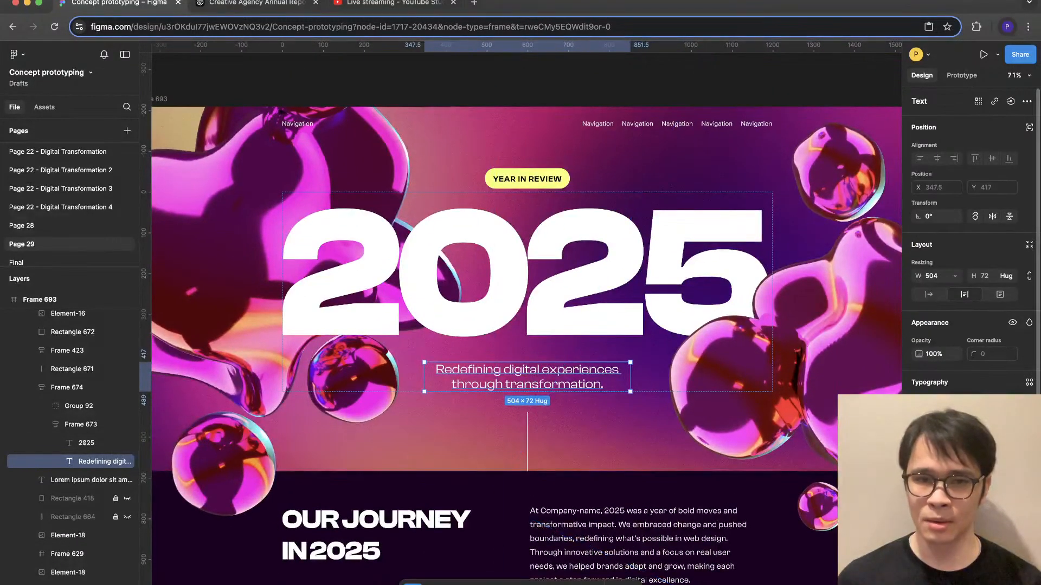
key("alt+period")
key("alt+period")
key("alt+period")
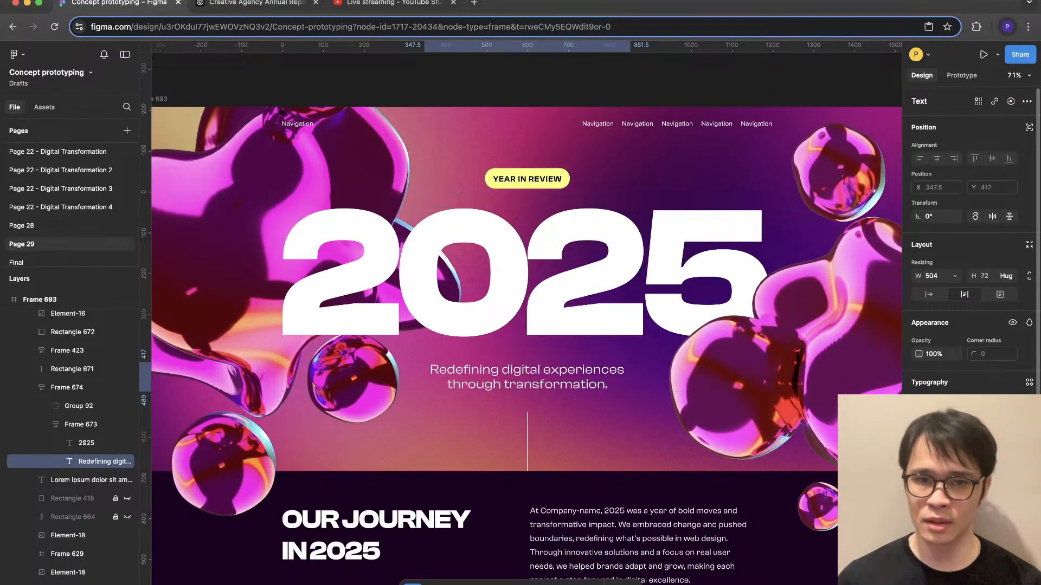
key("alt+comma")
key("alt+comma")
key("alt+comma")
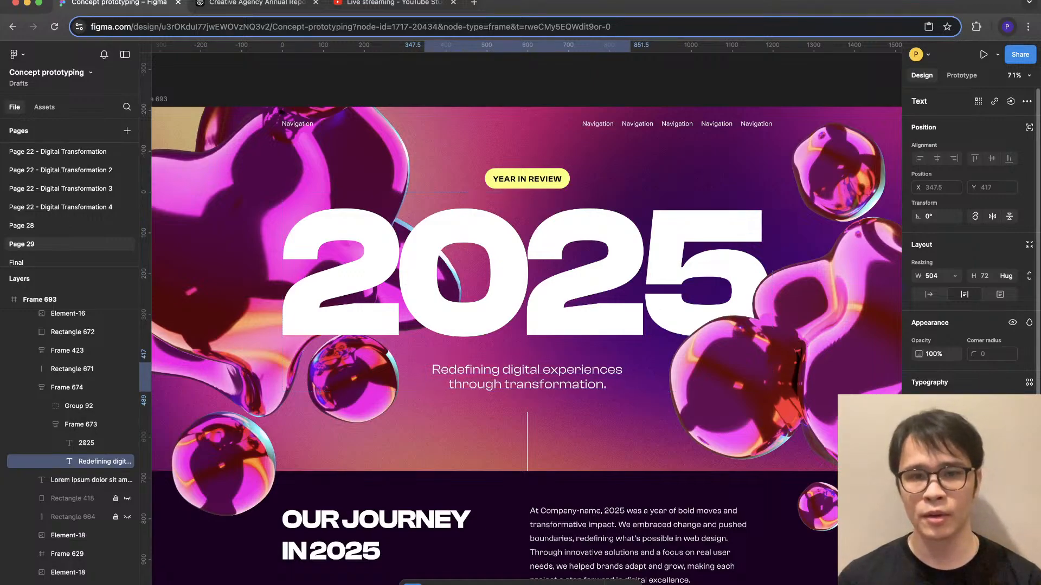
key("alt+period")
key("alt+period")
key("alt+period")
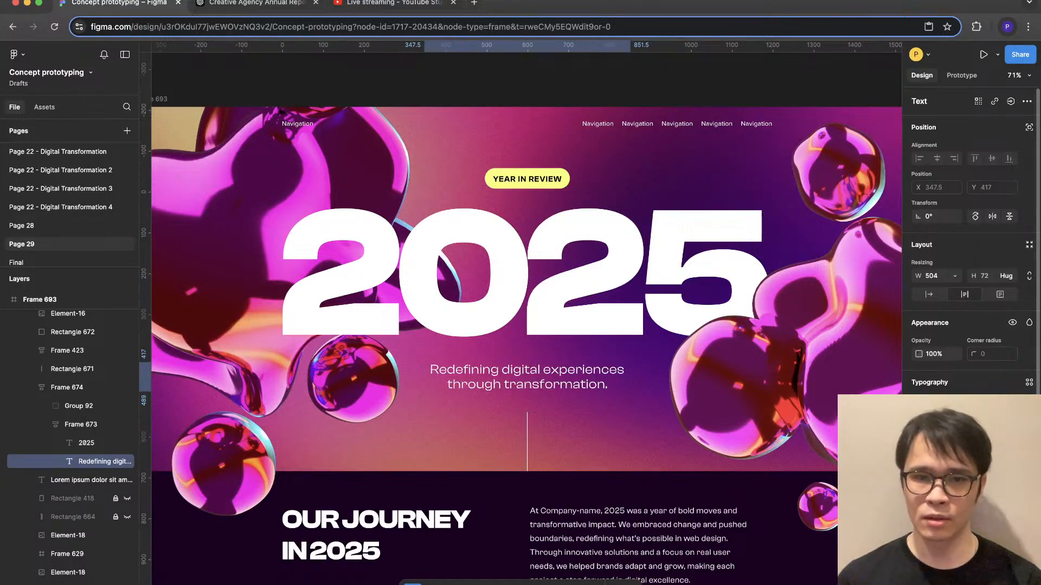
key("alt+period")
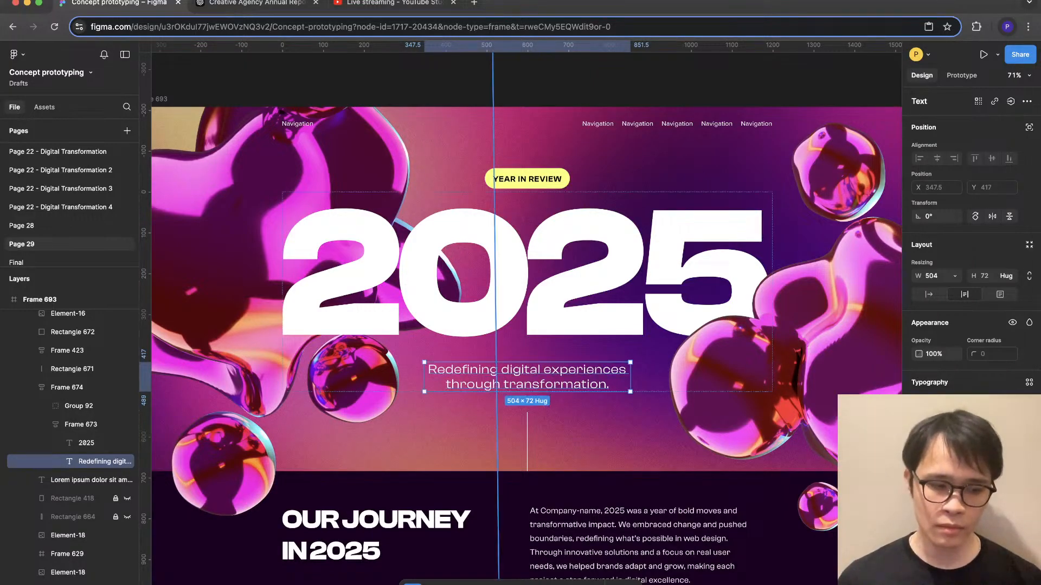
scroll(640, 264, "down", 2)
key("Escape")
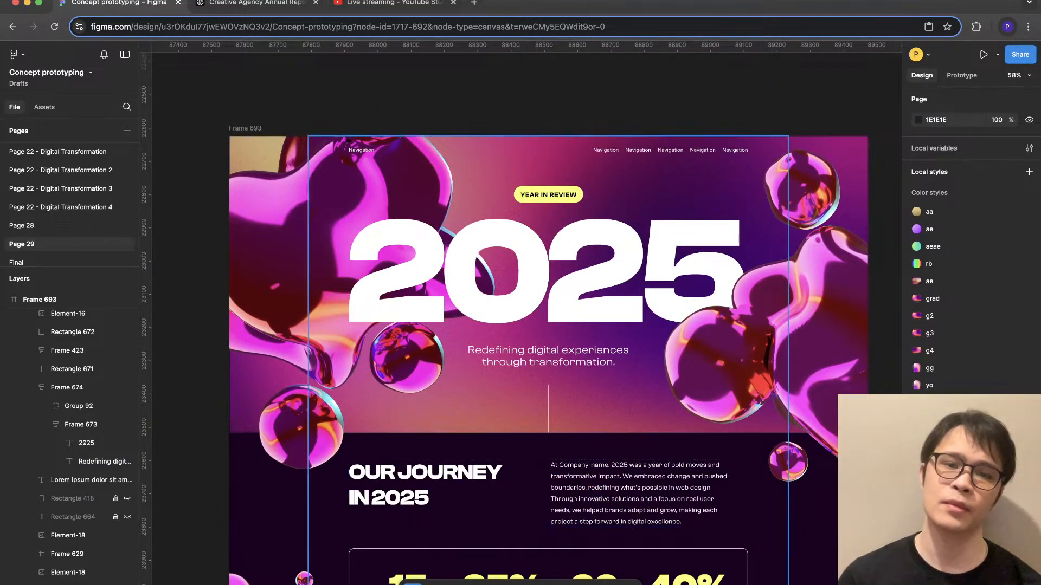
- Inspect the hero's 2025 heading frame and the four statistic blocks in the Our Journey section
double_click(596, 264)
left_click(640, 196)
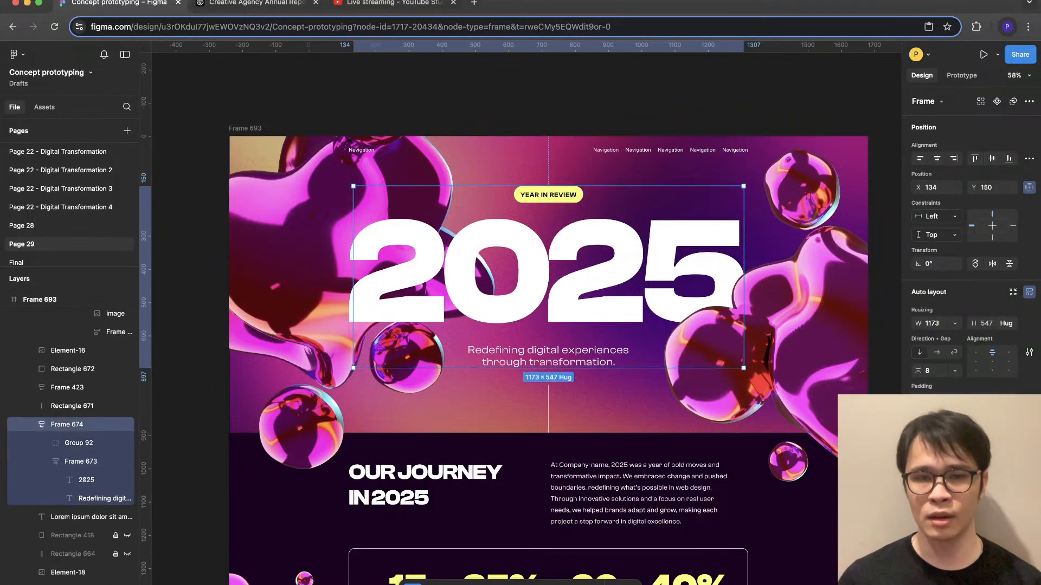
key("Escape")
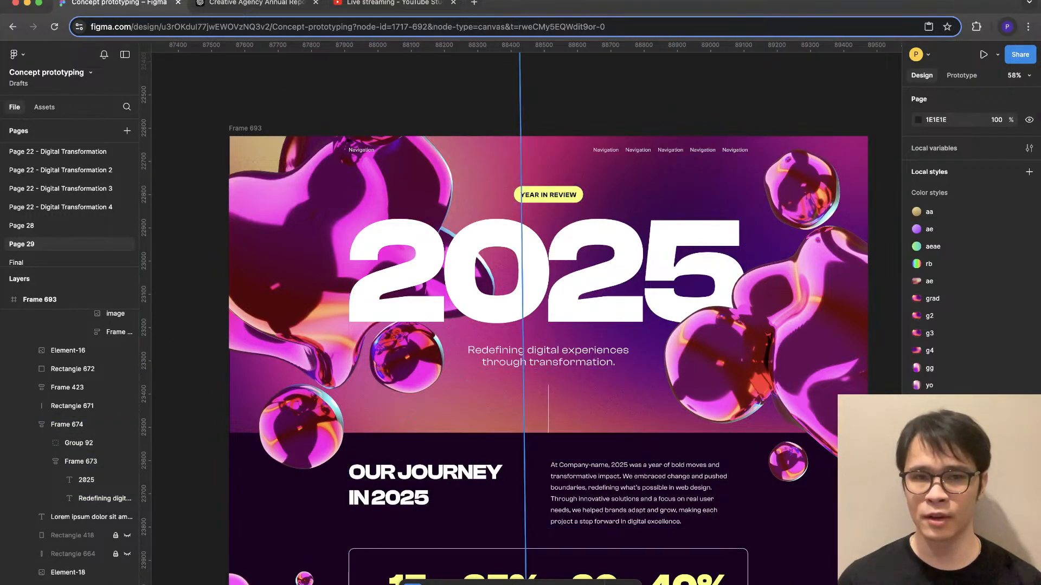
scroll(523, 325, "down", 5)
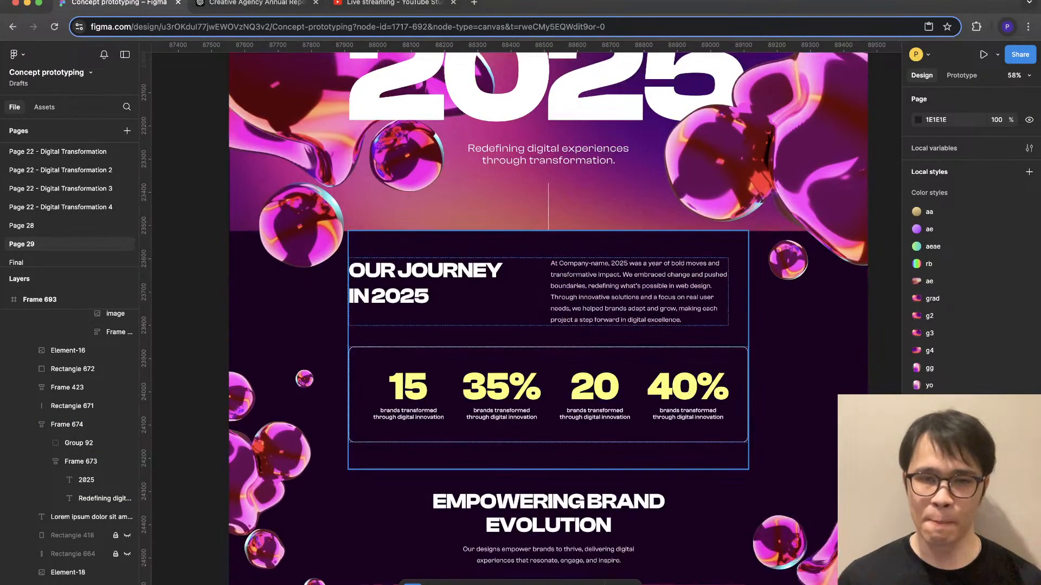
double_click(672, 395)
double_click(673, 394)
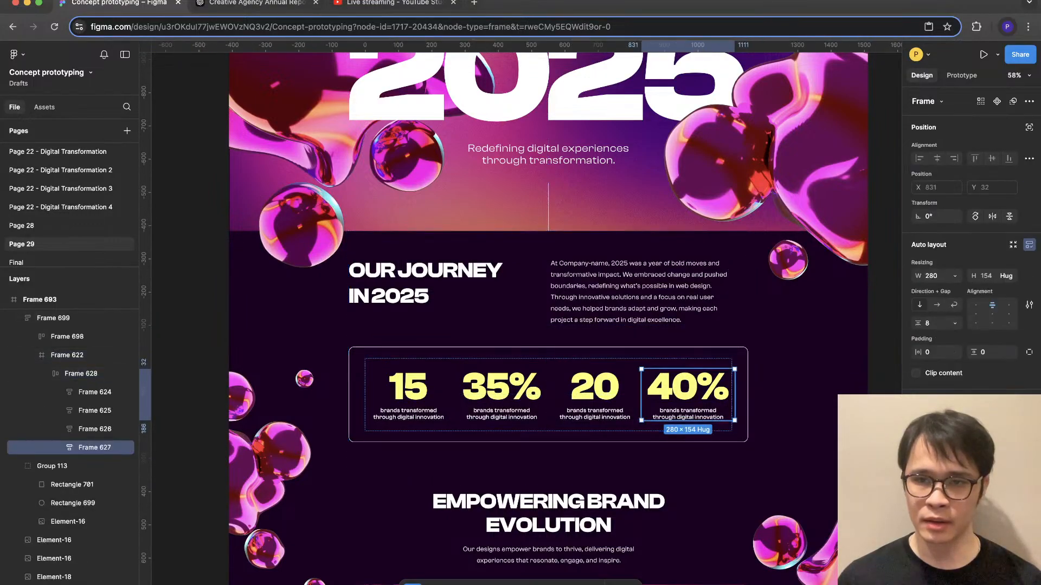
left_click(594, 395)
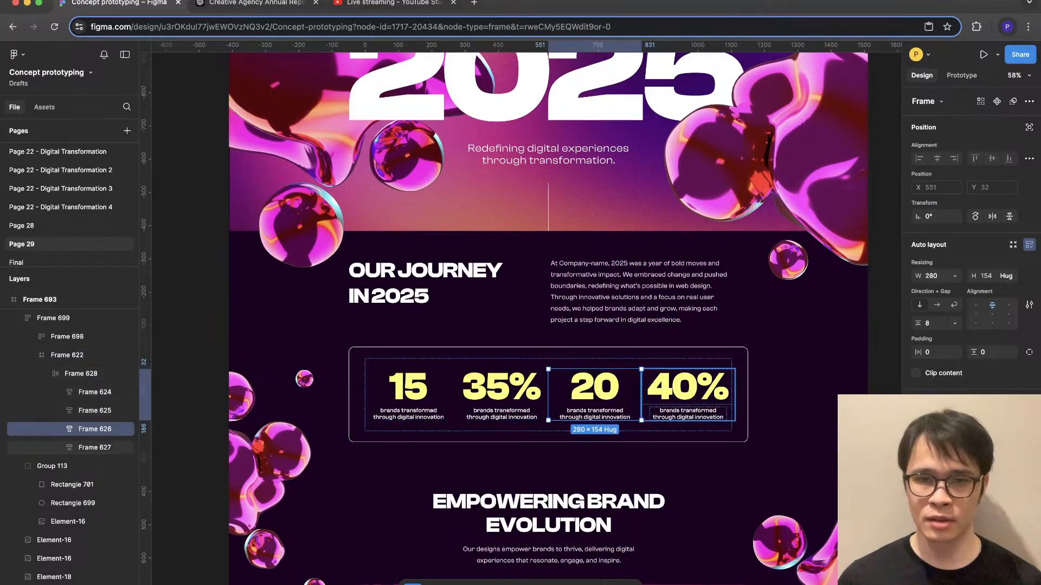
left_click(678, 395)
left_click(595, 394)
left_click(501, 395)
left_click(408, 395)
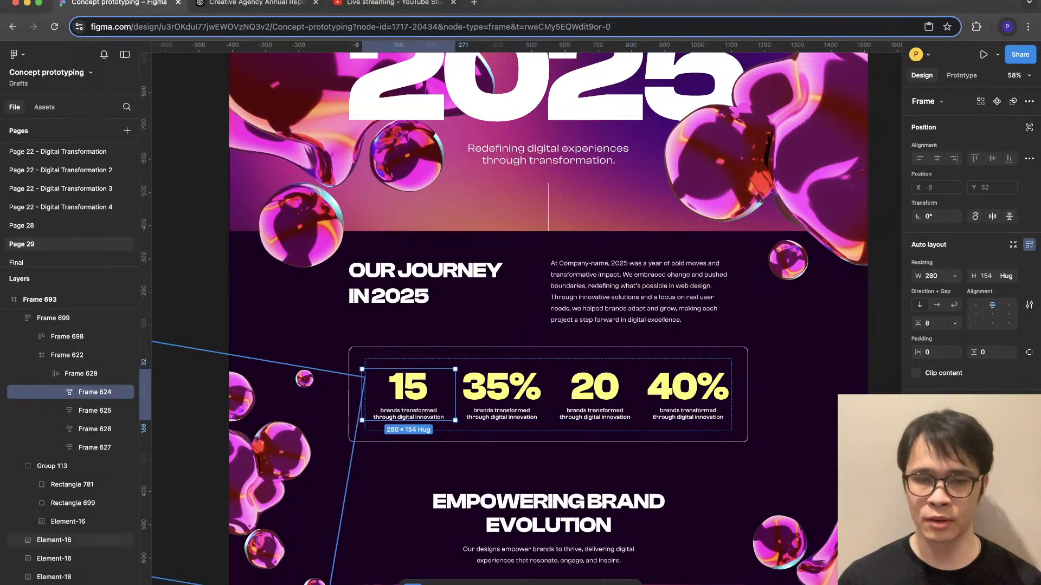
- Inspect the heading frames of the Empowering Brand Evolution and User-Centered Innovation sections for consistent auto layout
scroll(542, 325, "down", 3)
left_click(542, 325)
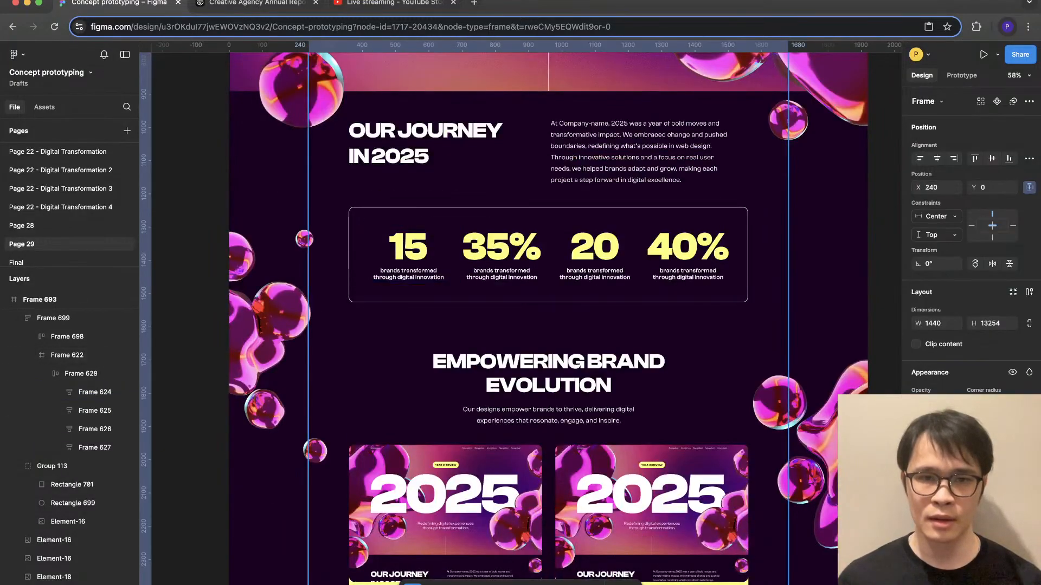
scroll(542, 325, "down", 3)
double_click(542, 293)
double_click(548, 247)
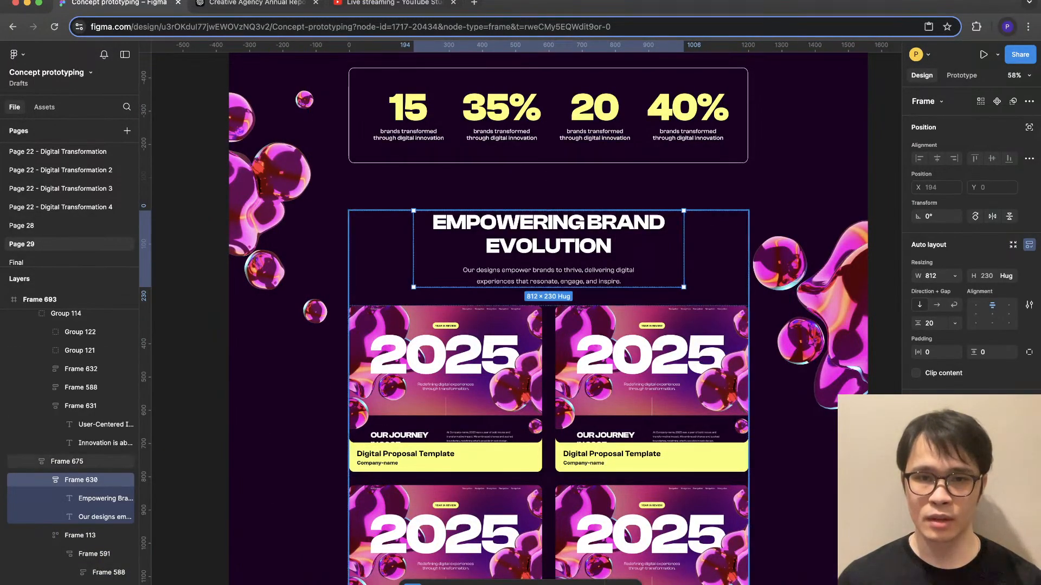
left_click(548, 297)
double_click(548, 247)
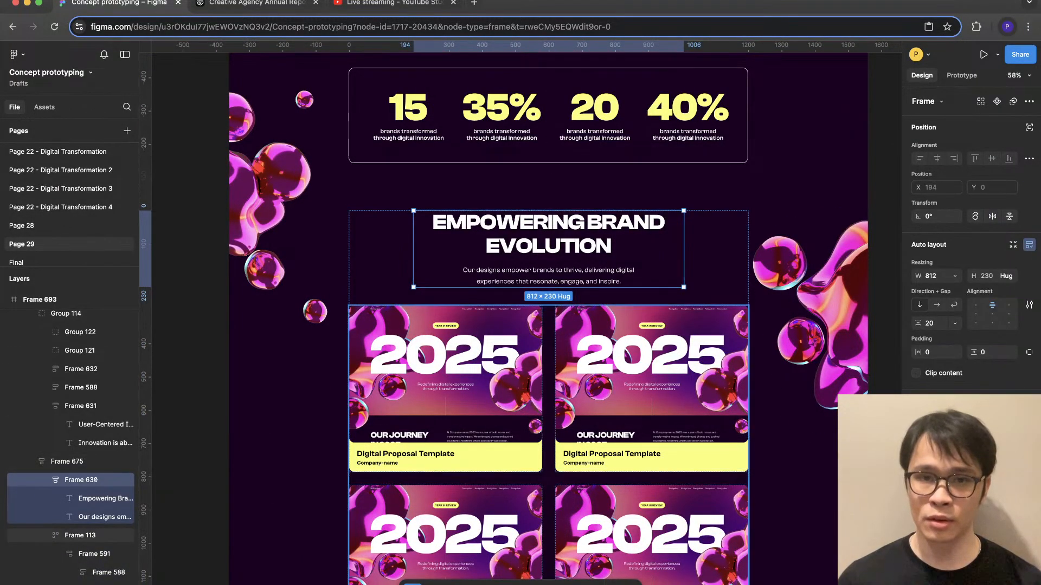
scroll(548, 325, "down", 3)
scroll(548, 325, "down", 12)
scroll(548, 325, "up", 1)
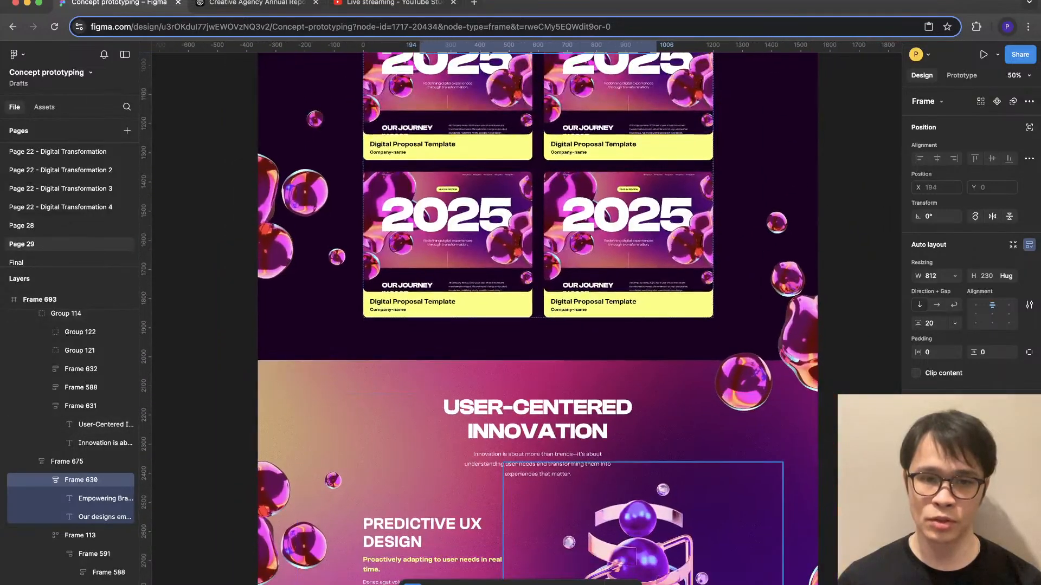
left_click(537, 464, "super")
left_click(537, 426, "shift")
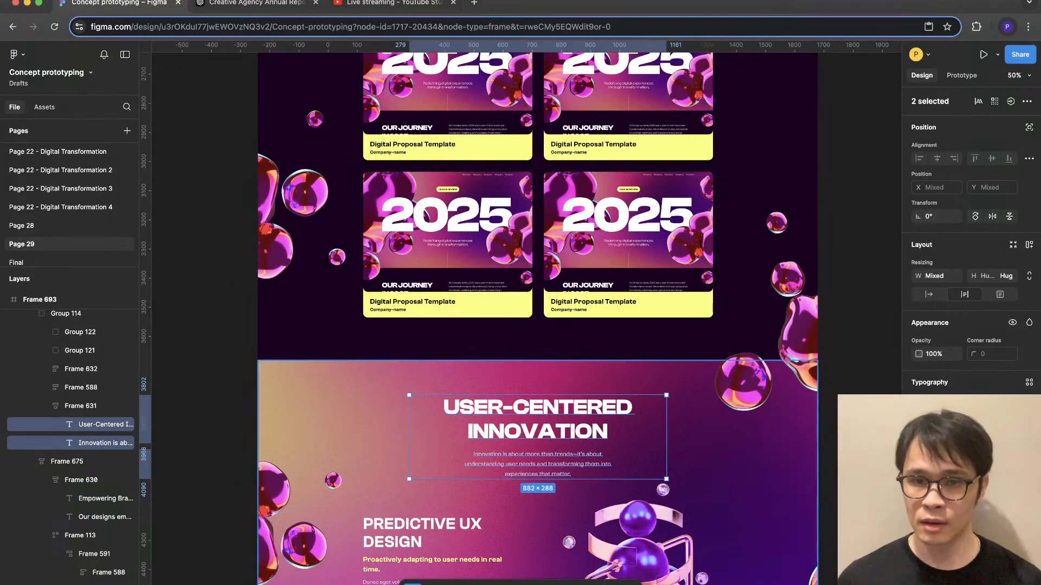
double_click(538, 425)
left_click(538, 426)
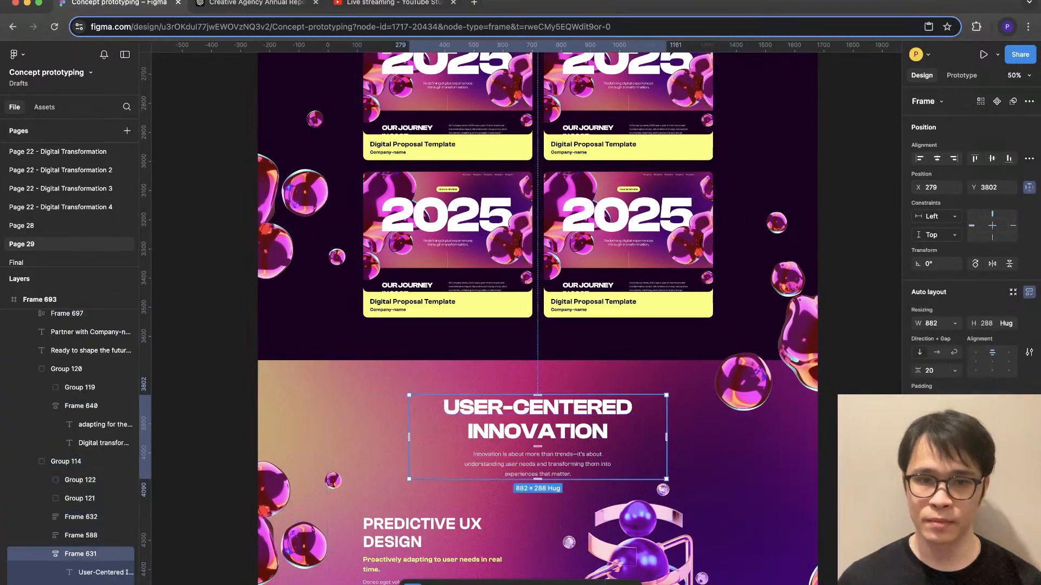
- Inspect the Transformative Results and Adapting for the Future heading frames and the closing paragraph about the future's possibilities
scroll(538, 426, "down", 3)
scroll(537, 390, "down", 6)
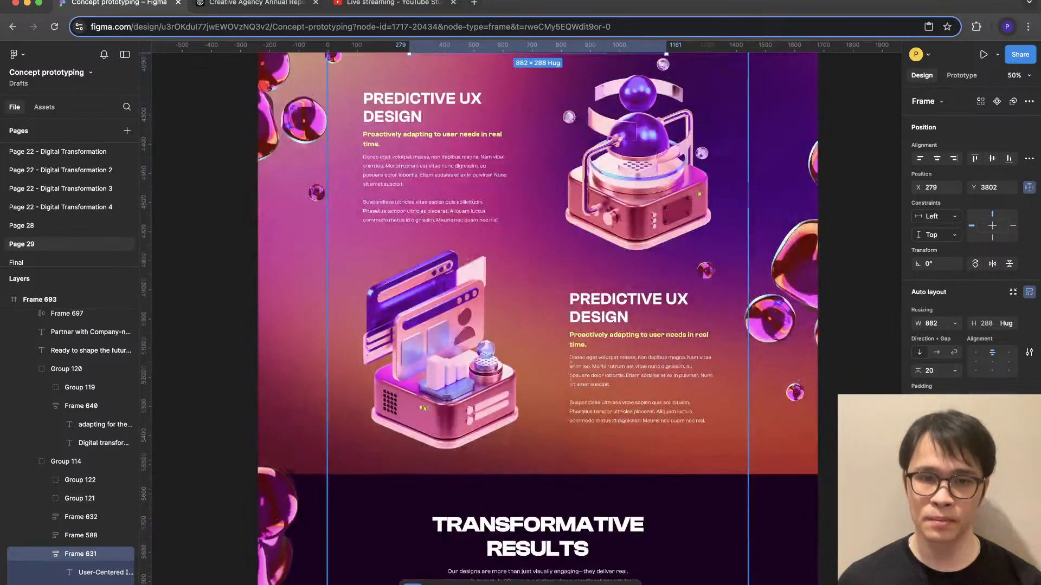
double_click(538, 390)
scroll(537, 390, "down", 5)
scroll(538, 434, "down", 6)
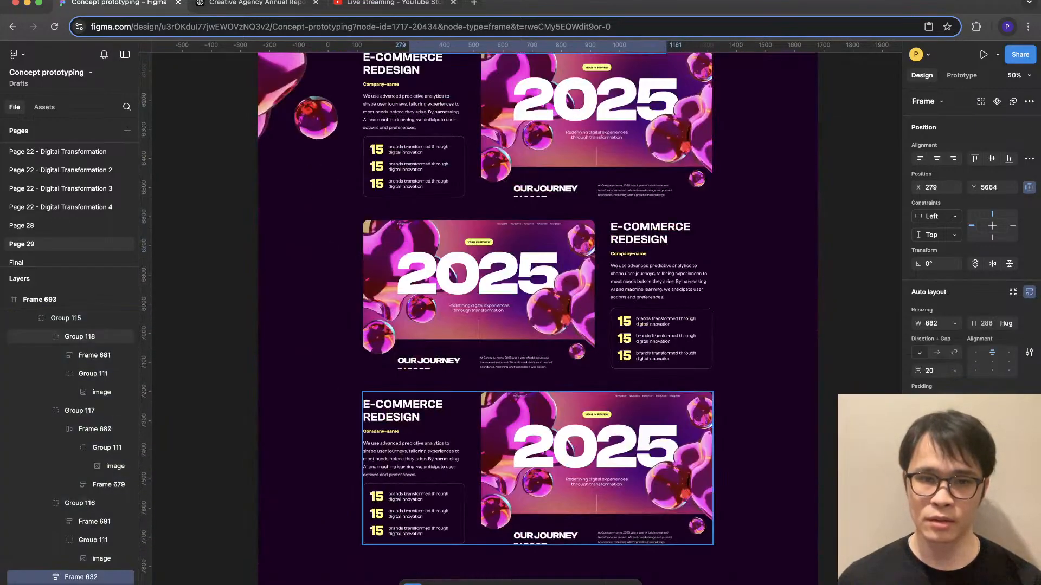
double_click(538, 448)
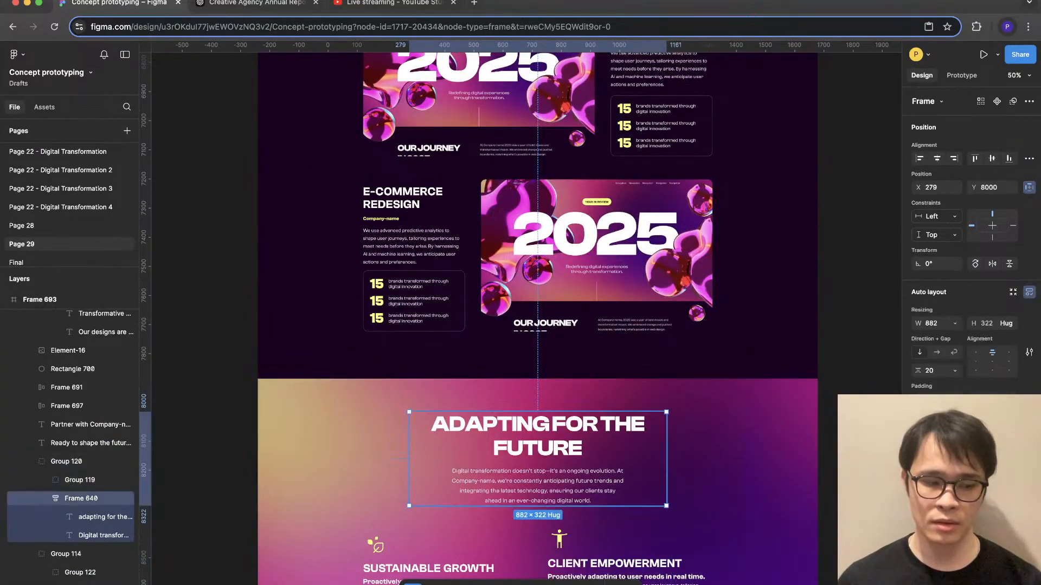
scroll(538, 380, "down", 6)
scroll(537, 434, "down", 2)
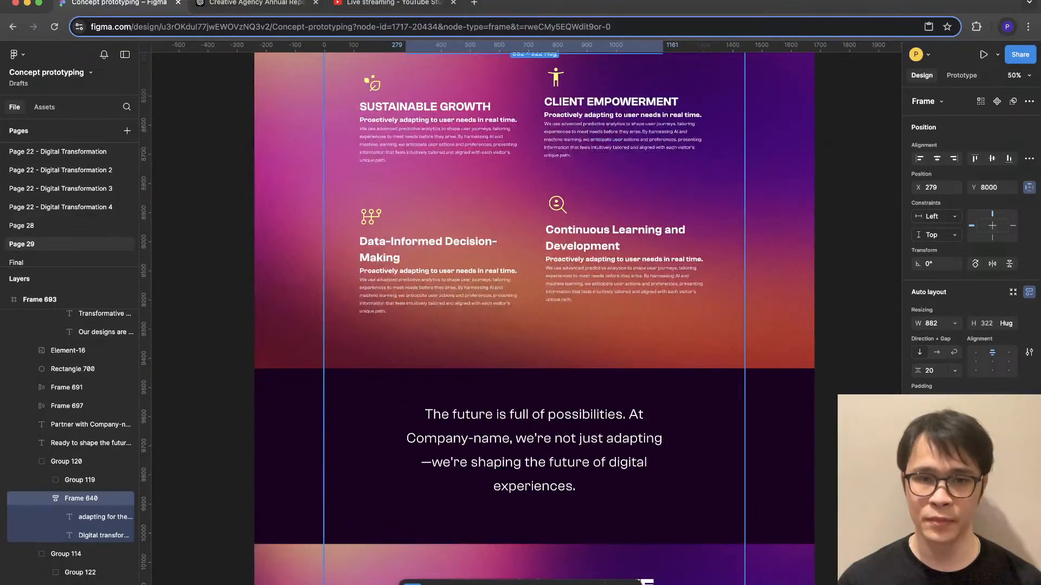
double_click(538, 450)
key("Escape")
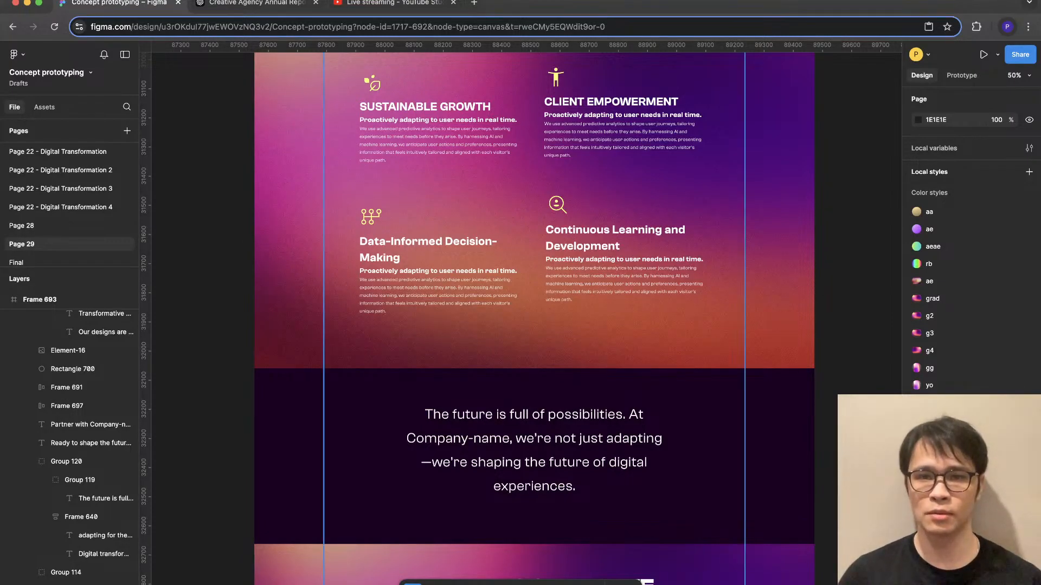
- Place the User-Centered Innovation glass blob cluster along the Transformative Results section's outer edge at about X 2310, Y 6709, and deselect it
scroll(588, 282, "up", 6)
scroll(588, 282, "down", 4)
scroll(586, 280, "up", 5)
scroll(595, 280, "up", 1)
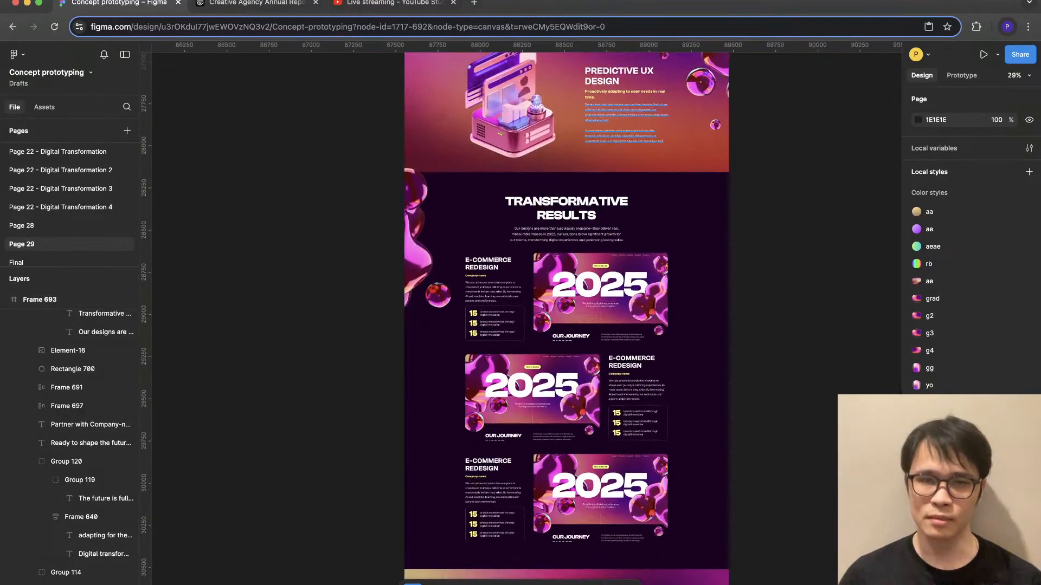
scroll(596, 279, "up", 3)
left_click(703, 185)
left_click_drag(703, 184, 708, 497)
scroll(708, 496, "down", 3)
scroll(638, 336, "up", 5)
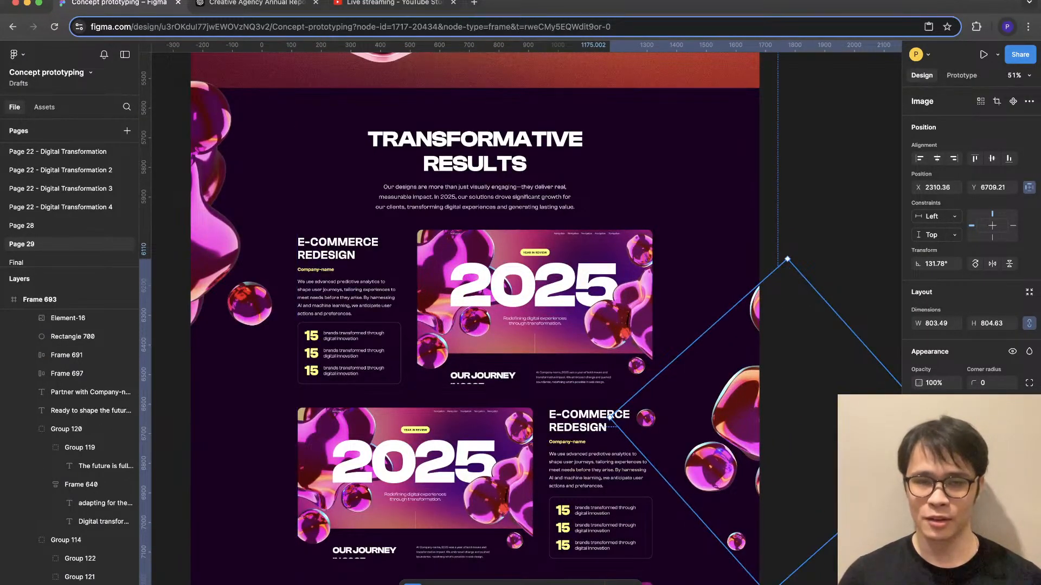
scroll(508, 523, "down", 5)
key("Escape")
scroll(620, 314, "up", 3)
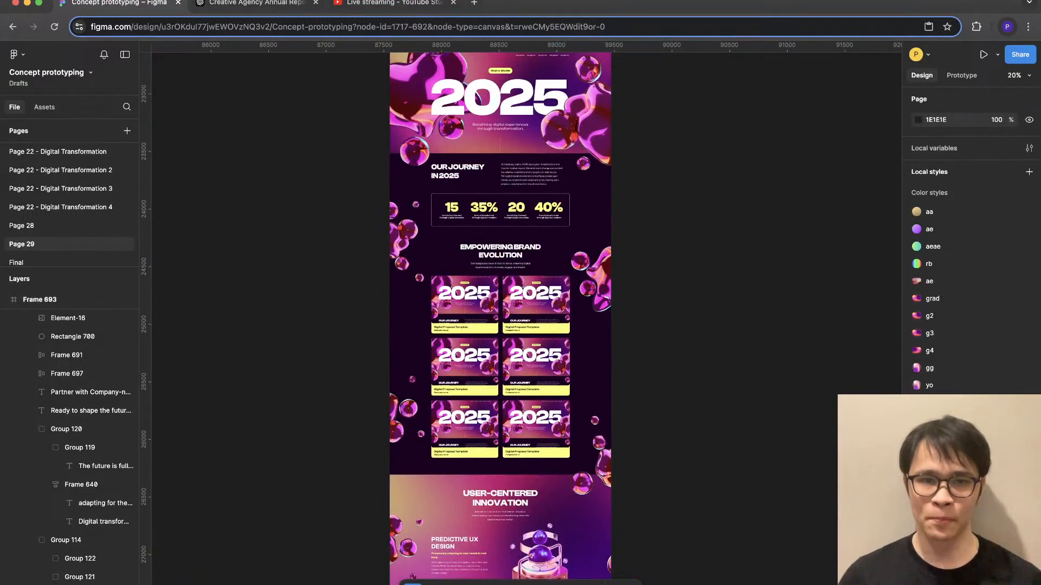
- Examine the glass blob placement and overall layout from the hero down to the User-Centered Innovation section
scroll(620, 314, "up", 2)
scroll(620, 315, "up", 1)
scroll(490, 318, "down", 2)
scroll(491, 317, "up", 2)
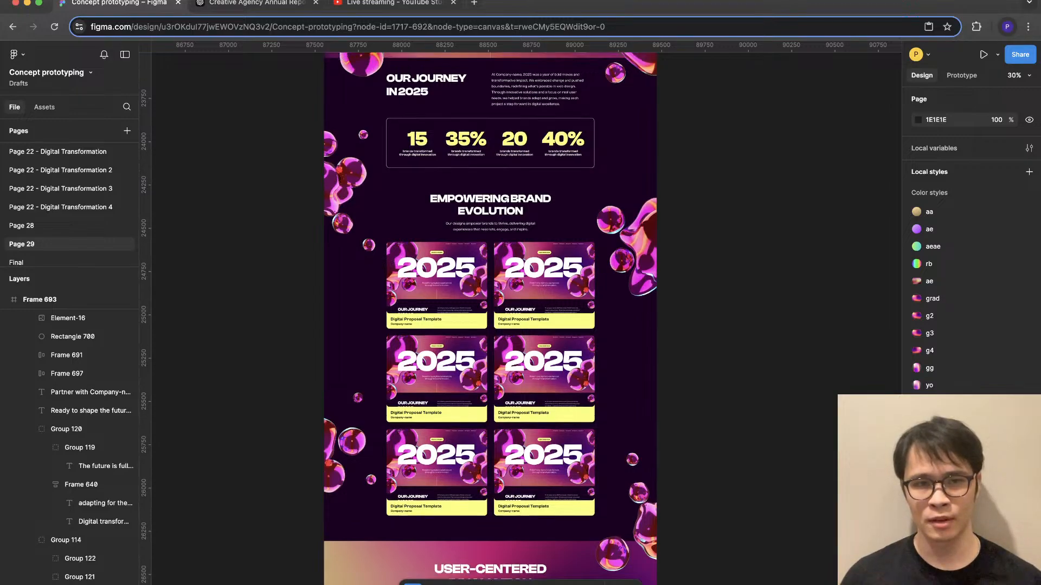
scroll(325, 461, "up", 5)
left_click(341, 466)
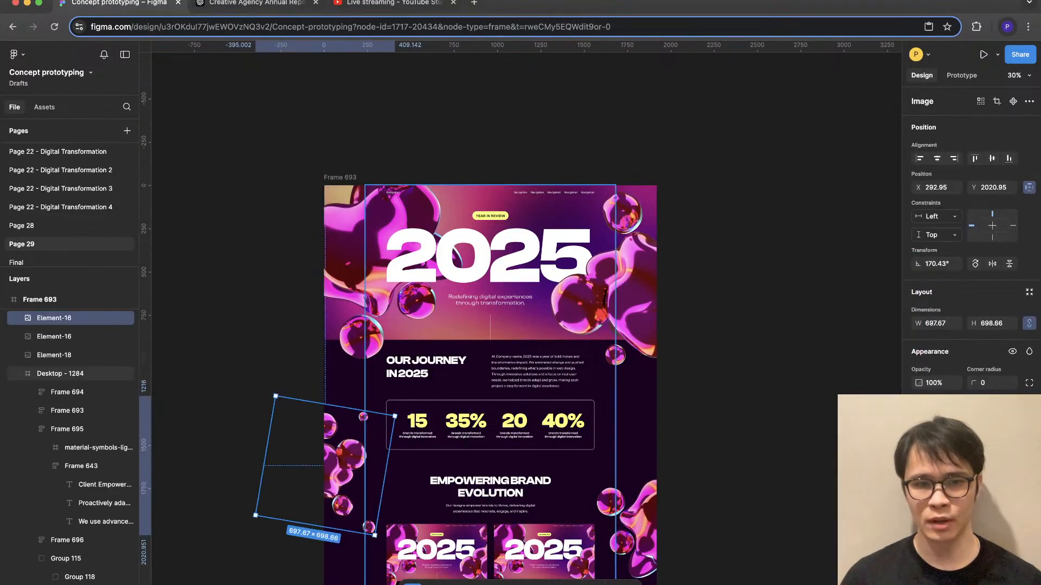
left_click(639, 512)
scroll(640, 510, "down", 4)
left_click(694, 460)
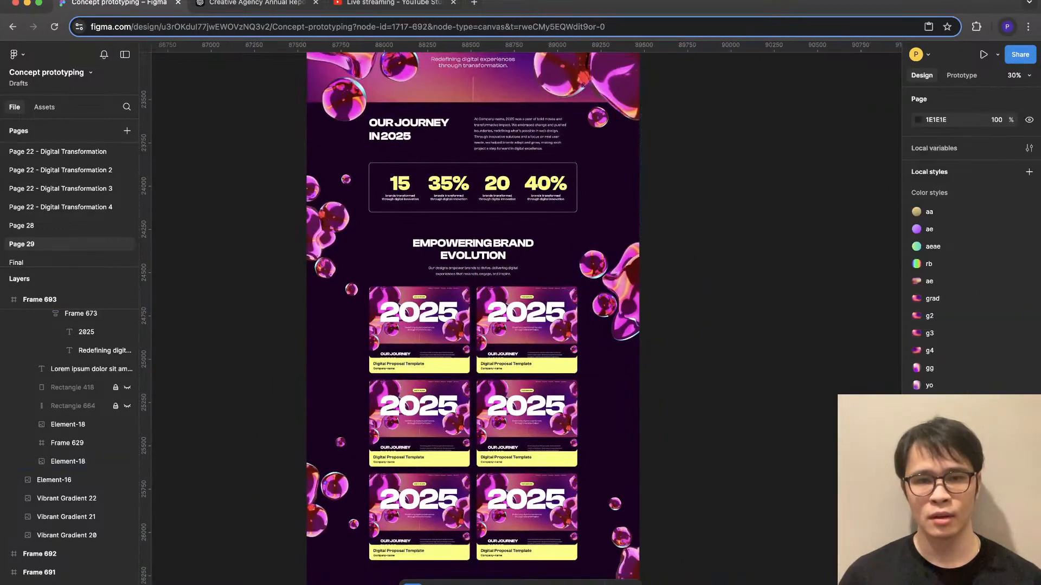
scroll(473, 314, "up", 1)
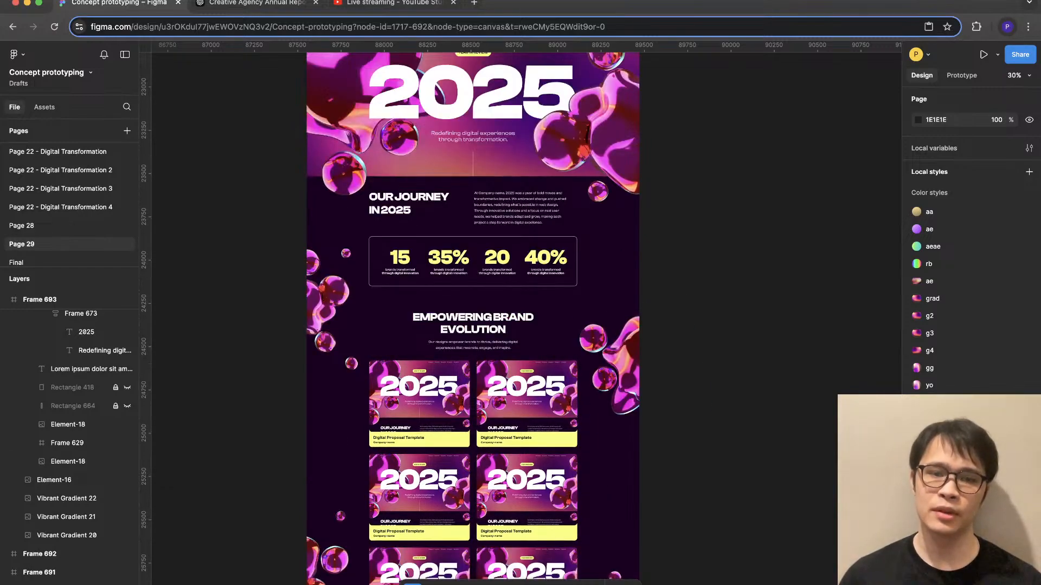
scroll(639, 363, "down", 1)
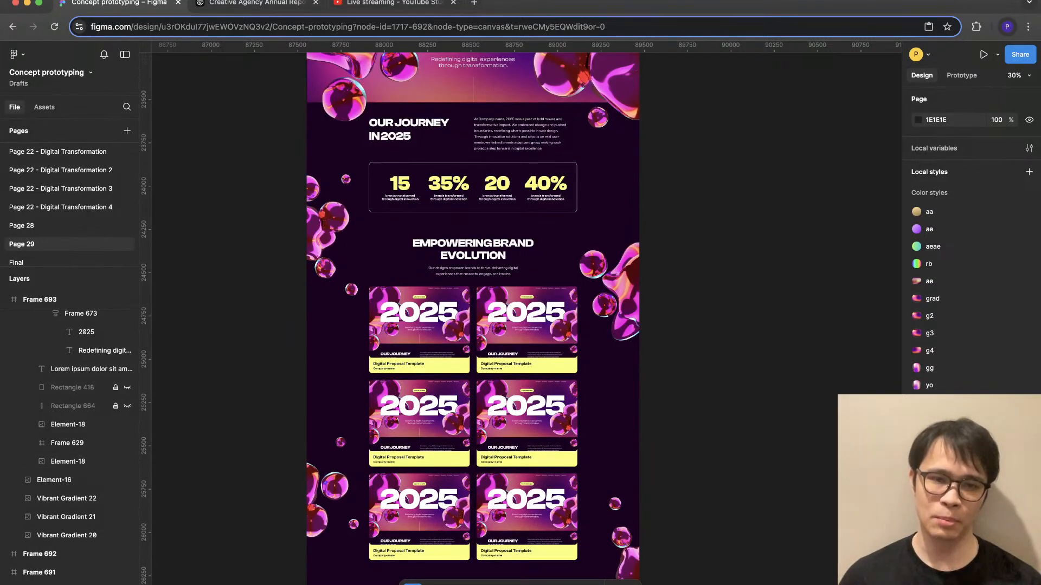
scroll(639, 379, "down", 2)
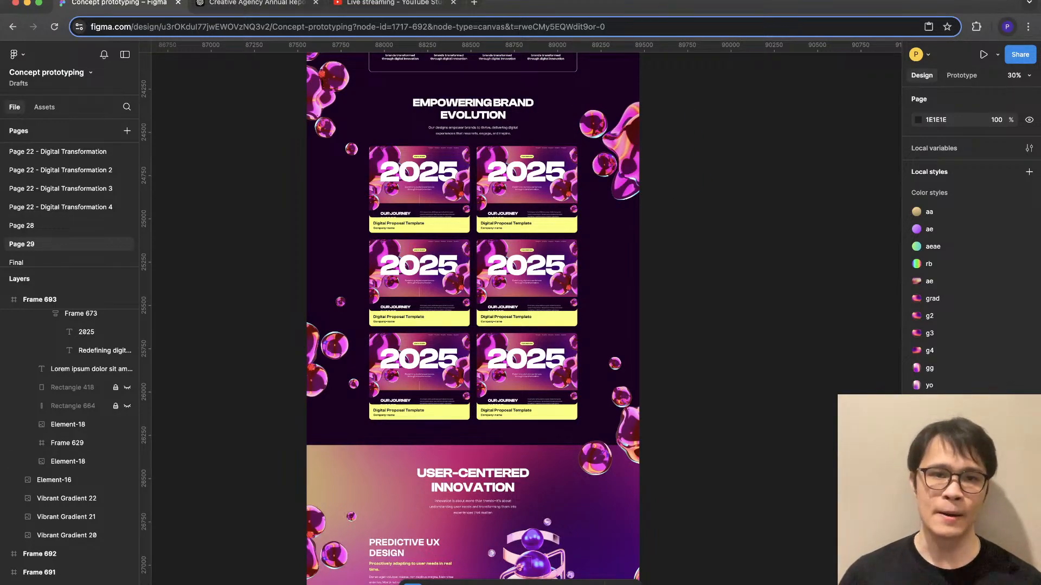
- Switch to the YouTube Studio browser tab and load the Visual assets Figma file in it
left_click(388, 3)
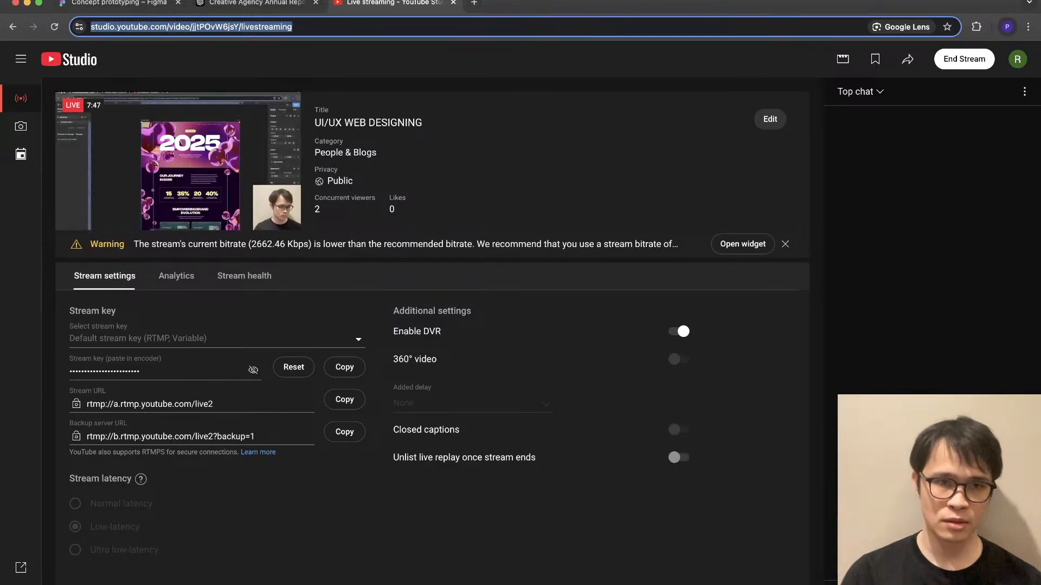
type("vis")
key("Return")
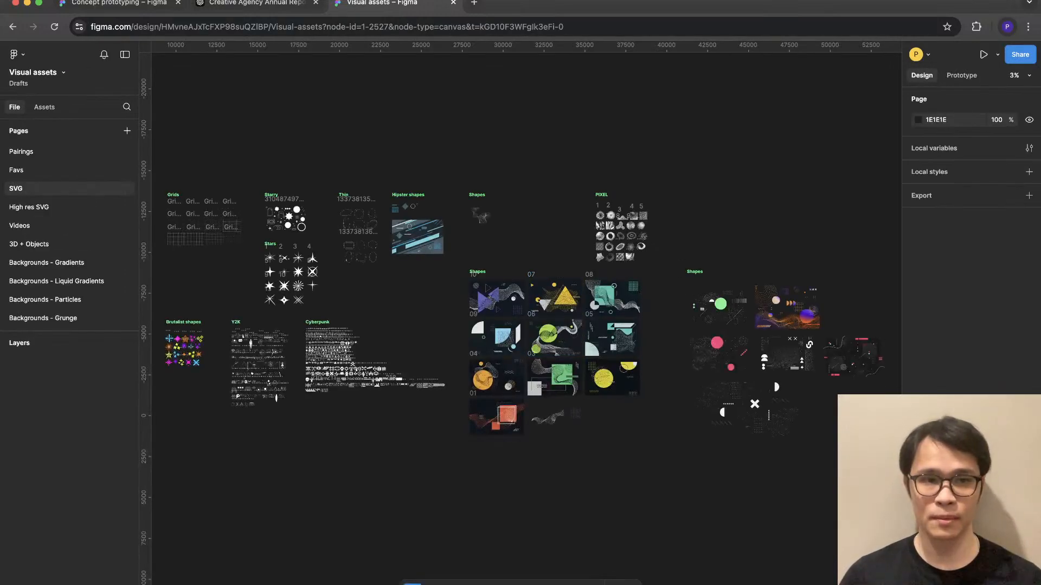
- Open the 3D + Objects page of the asset file and check the Element-07 image beneath the Liquid heading
left_click(29, 244)
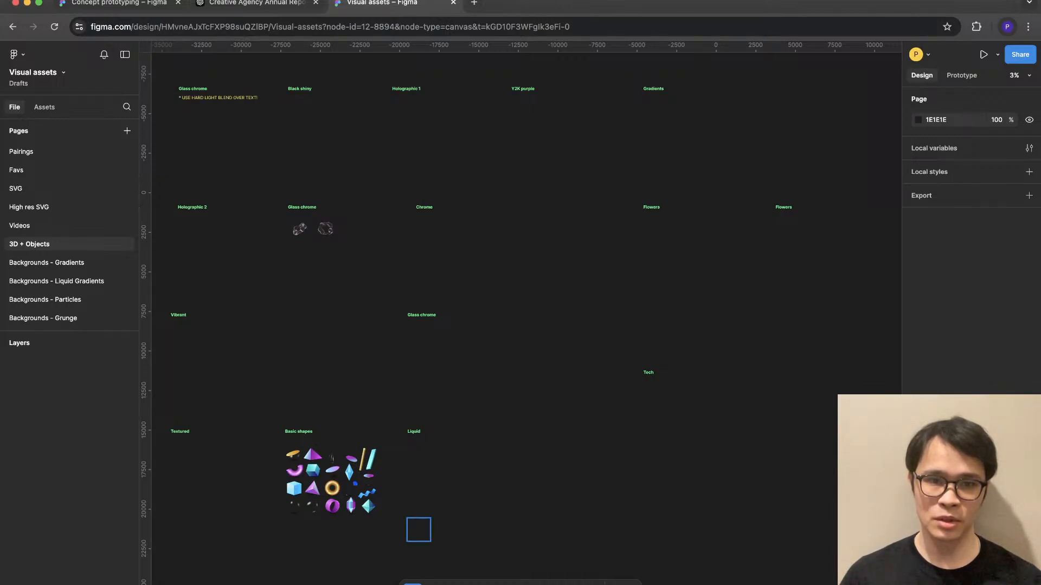
scroll(448, 571, "up", 5, "ctrl")
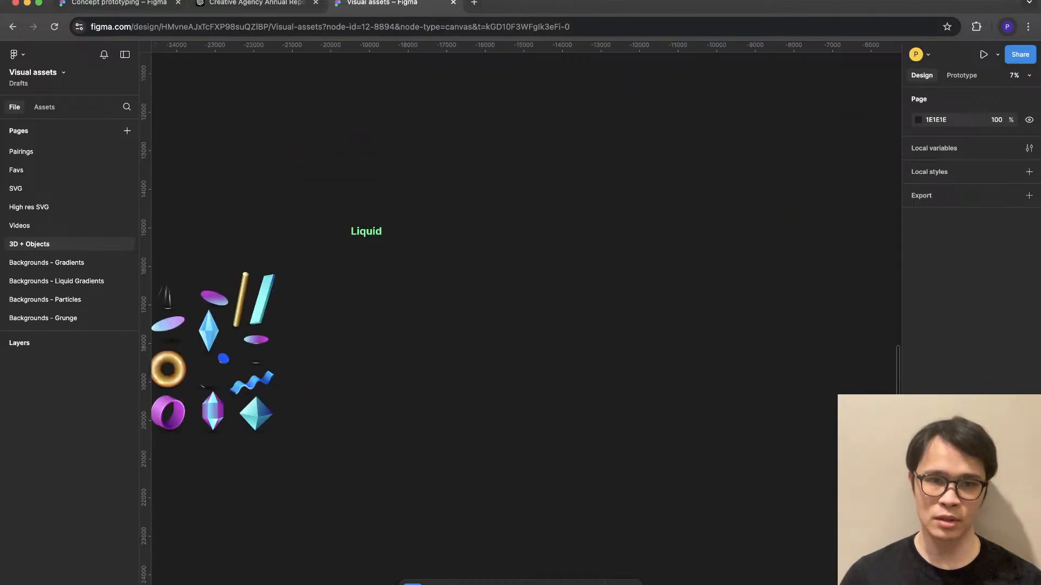
left_click(437, 355)
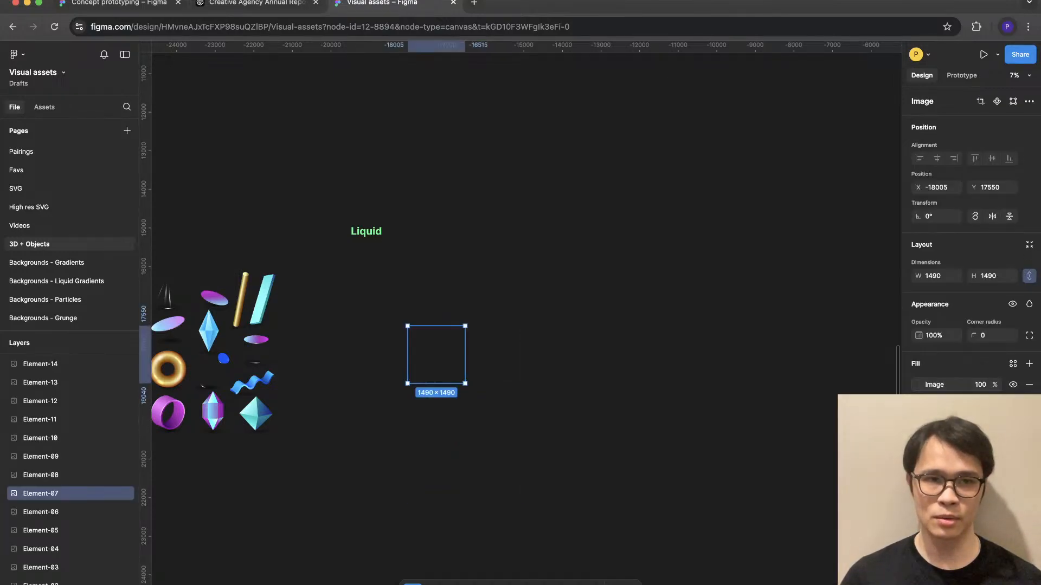
- Return to the Concept prototyping file and examine the report layout from Our Journey down to User-Centered Innovation
left_click(119, 3)
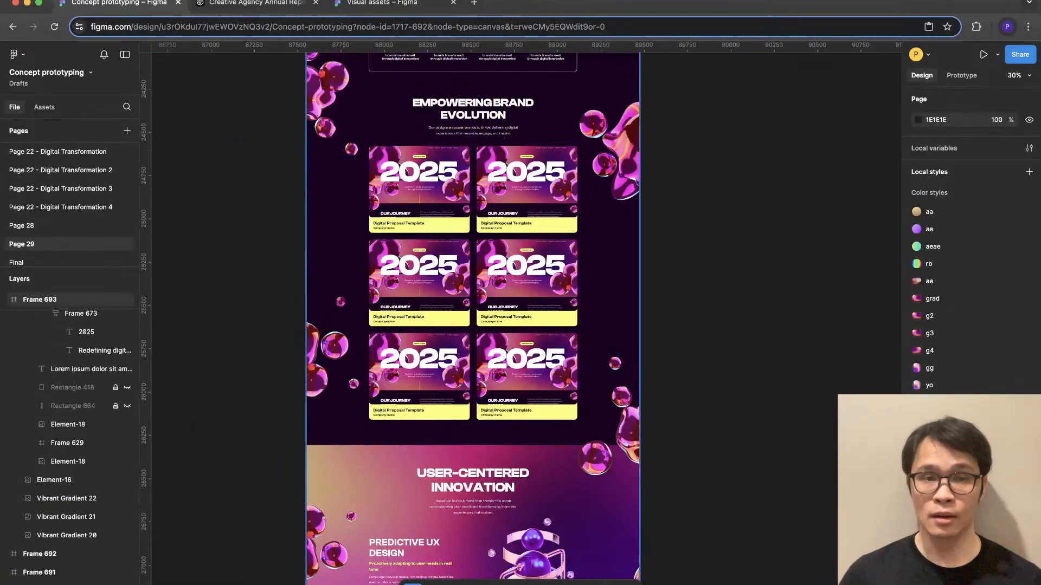
scroll(525, 276, "up", 5)
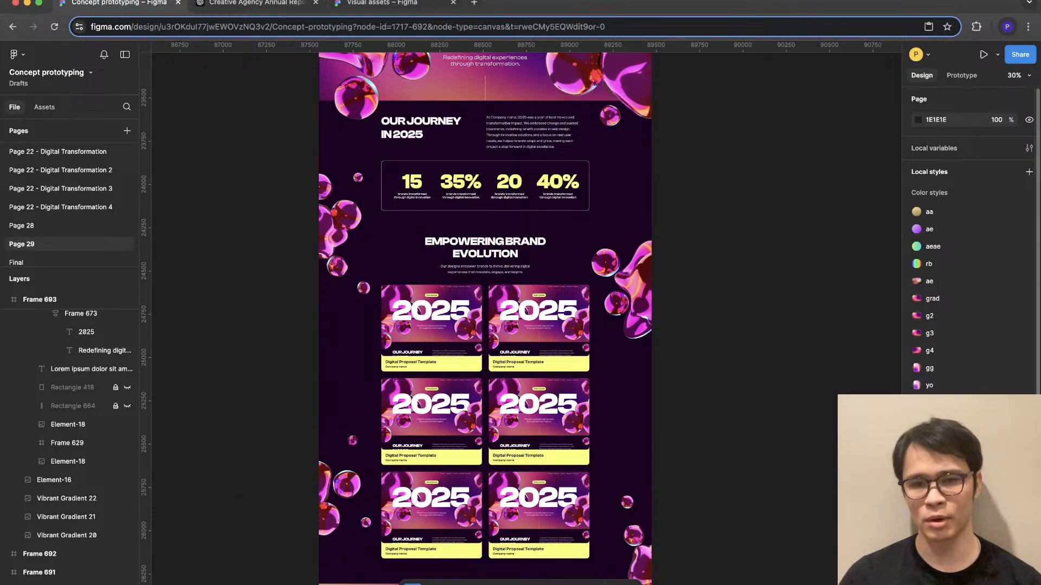
scroll(970, 244, "down", 1)
scroll(485, 320, "down", 5)
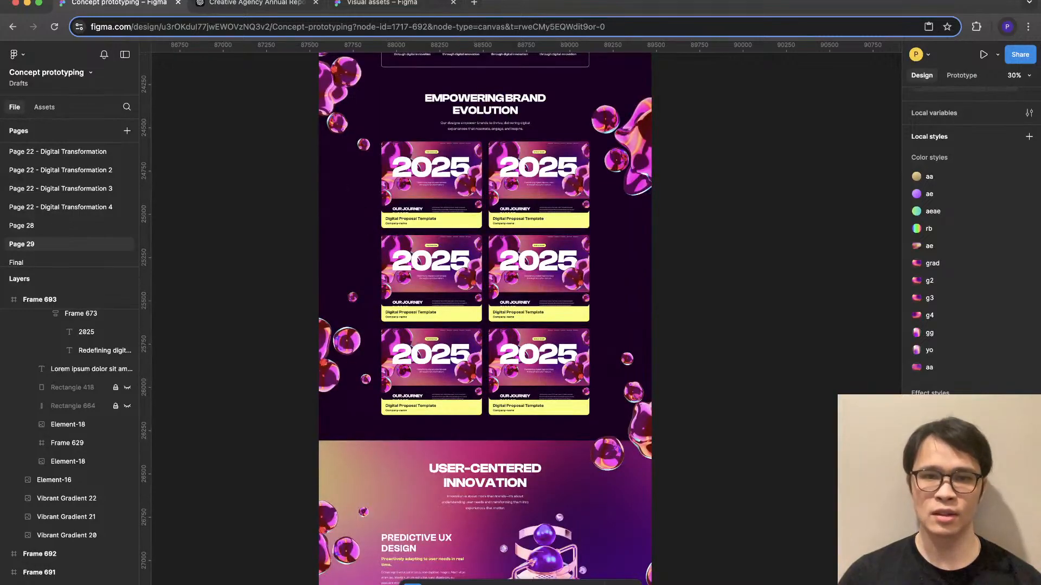
scroll(485, 319, "down", 7)
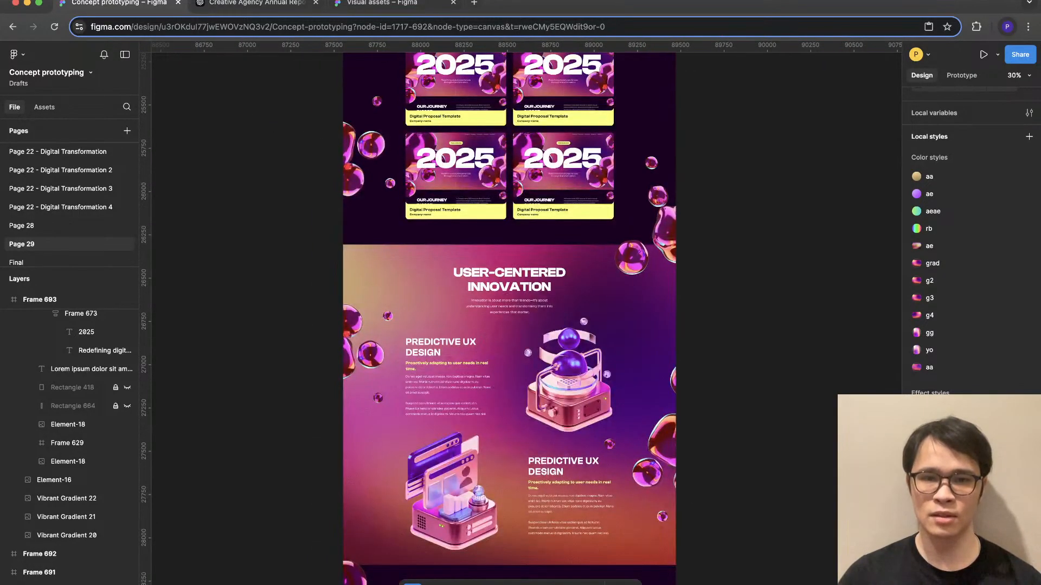
scroll(499, 319, "down", 3)
scroll(499, 320, "up", 3)
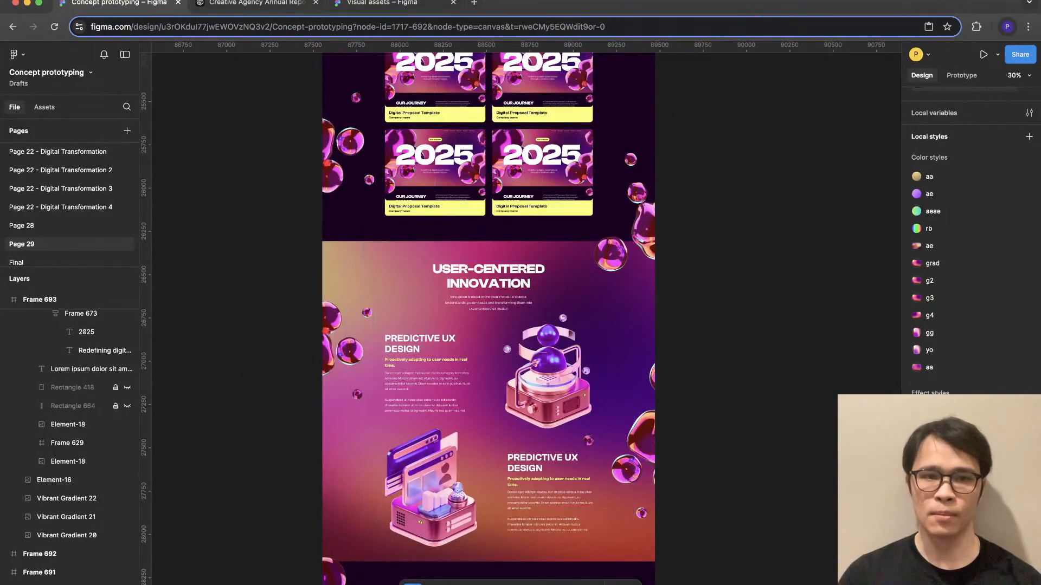
- Delete the glass blob cluster on the left edge of the User-Centered Innovation section
left_click(348, 347)
scroll(348, 325, "up", 7)
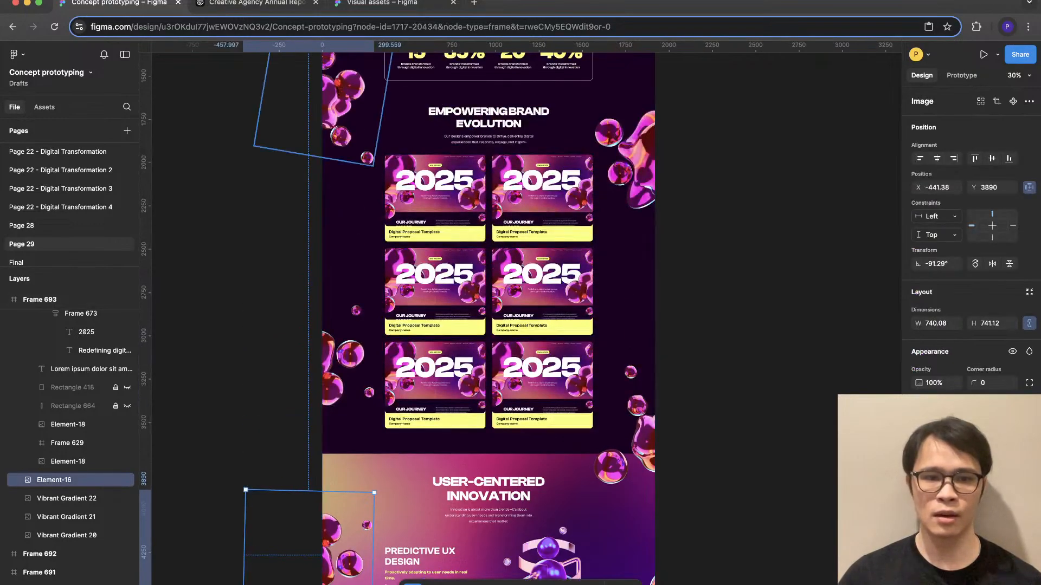
key("Delete")
- Duplicate the glass blob cluster beside Empowering Brand Evolution onto the User-Centered Innovation section's left edge at about X 218, Y 4669
left_click(348, 98)
left_click_drag(348, 98, 348, 552)
scroll(348, 542, "down", 3)
left_click_drag(344, 441, 340, 440)
key("super+z")
key("shift+Left")
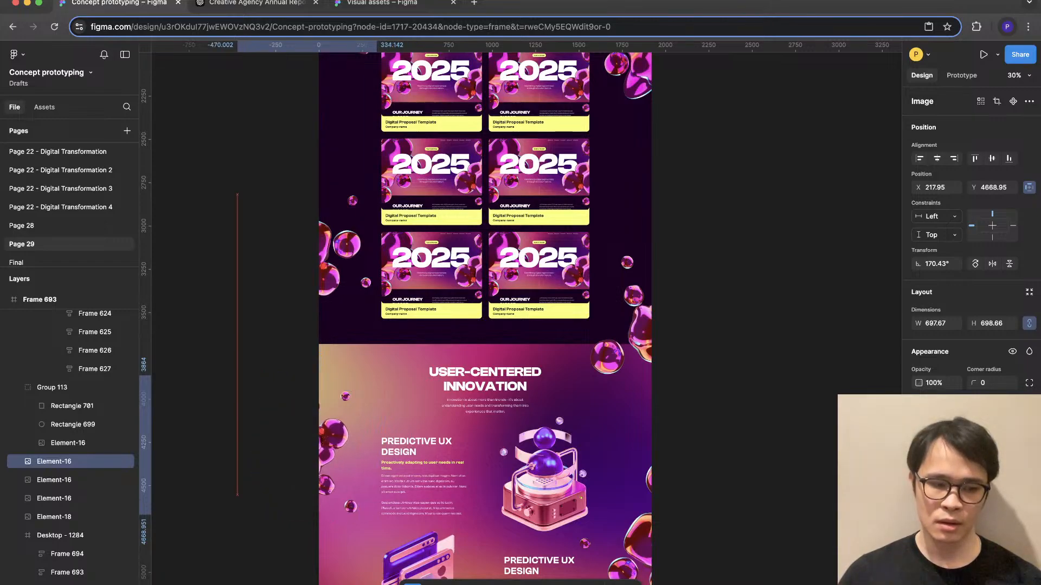
key("Escape")
- Move the duplicated blob cluster up along the User-Centered Innovation section's left edge and rotate it to 144.62°
scroll(536, 417, "down", 5)
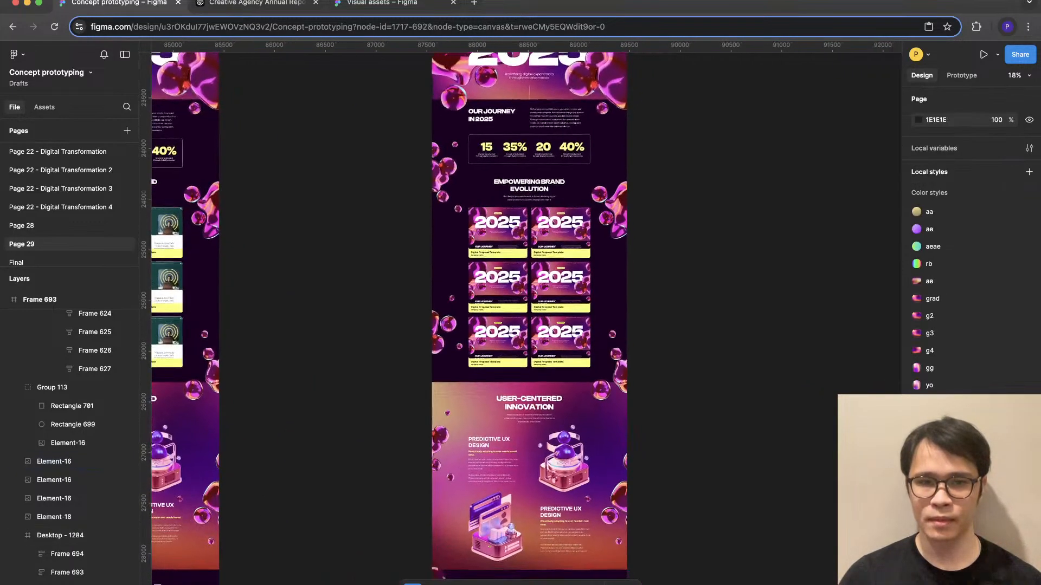
scroll(536, 326, "up", 2)
scroll(536, 325, "up", 2)
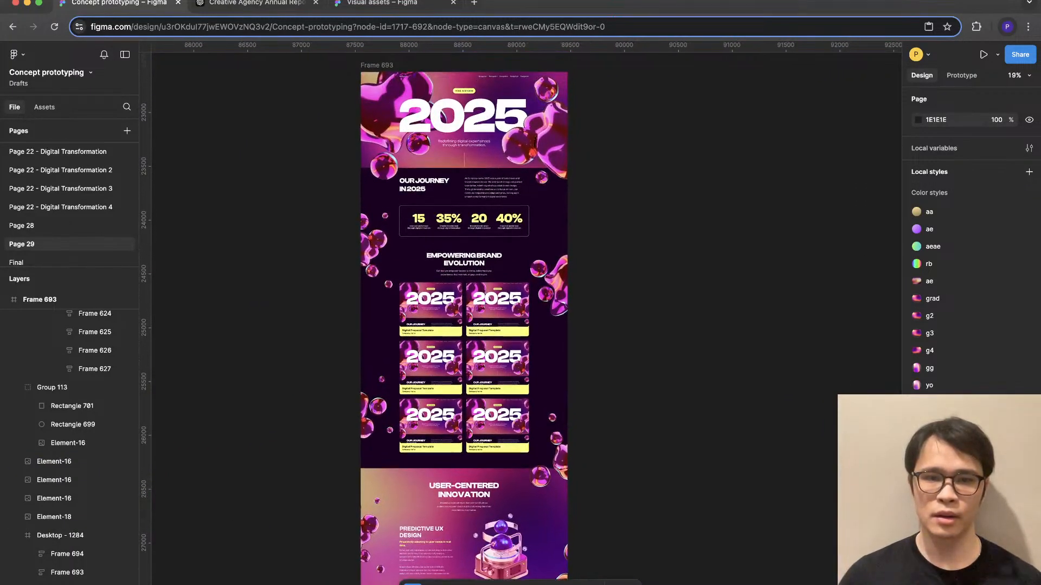
scroll(464, 319, "down", 3)
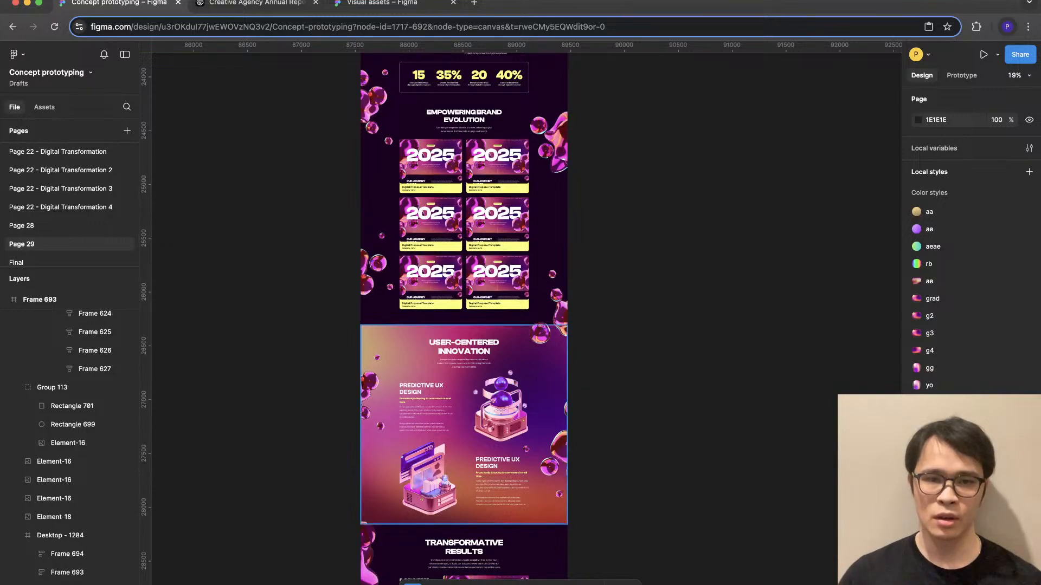
scroll(422, 458, "up", 2)
left_click(360, 374)
scroll(394, 342, "up", 2)
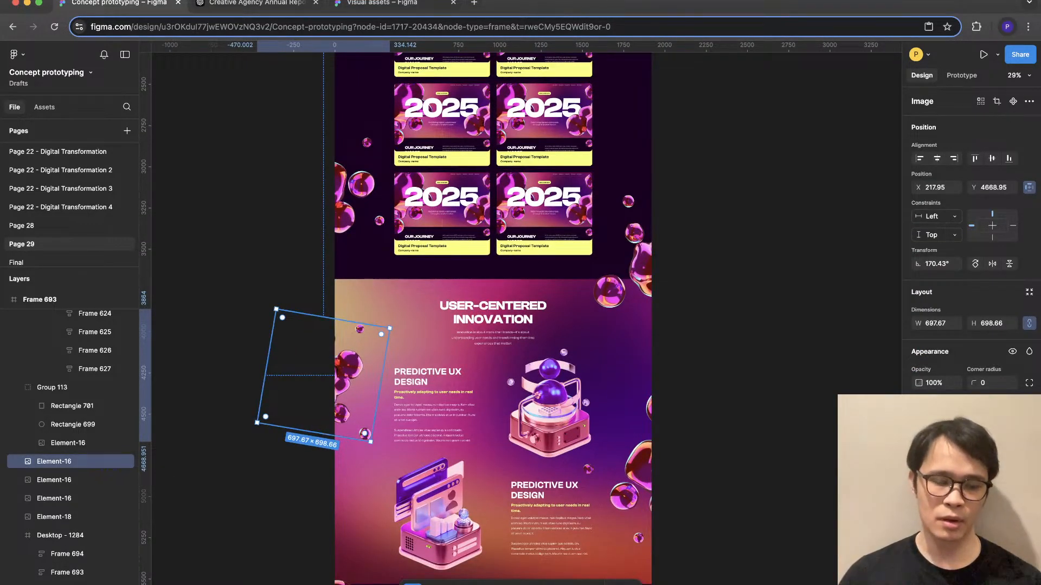
left_click_drag(349, 367, 353, 343)
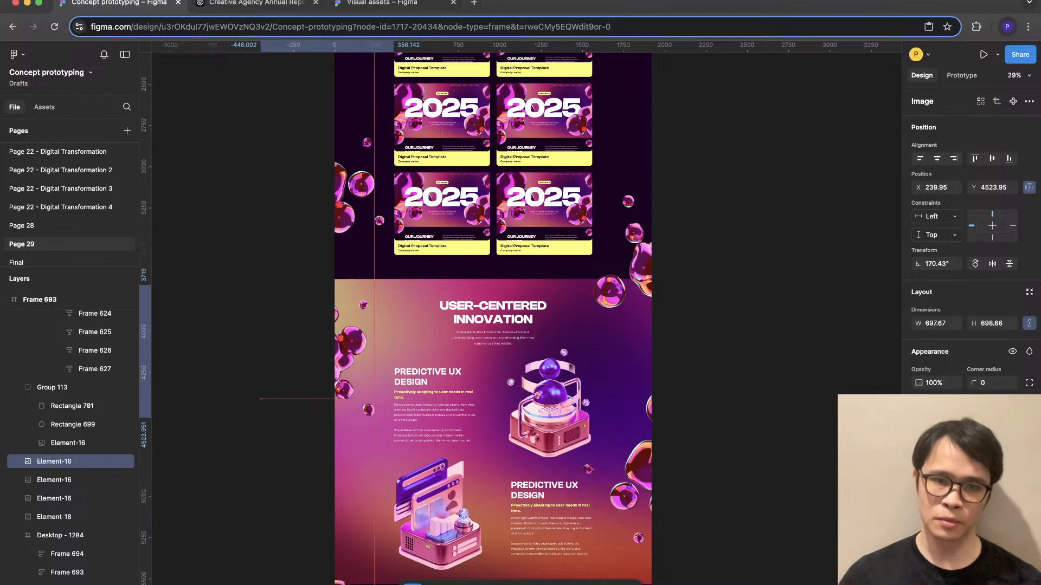
left_click_drag(397, 301, 412, 337)
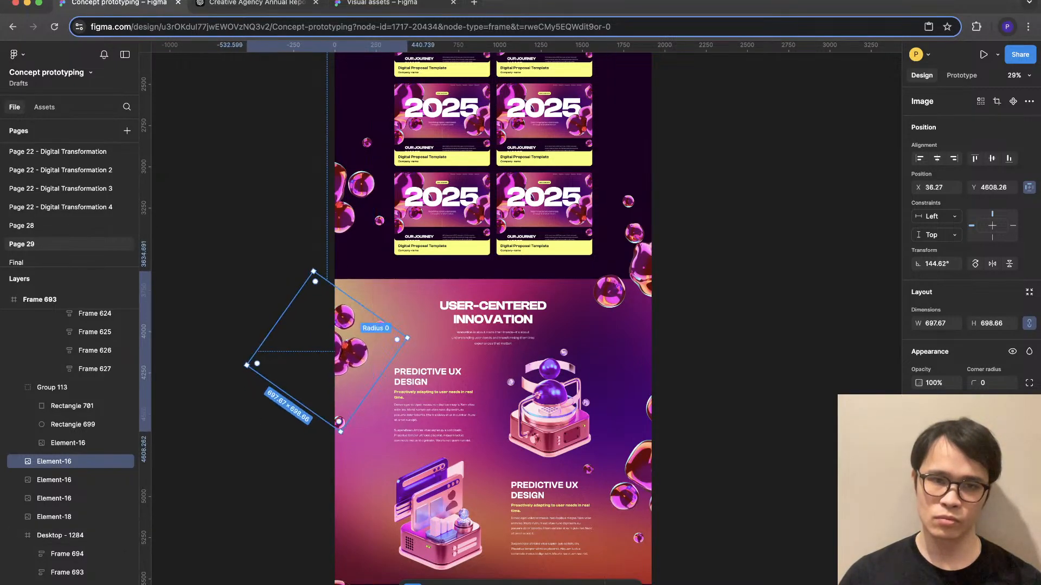
key("shift+h")
key("ctrl+g")
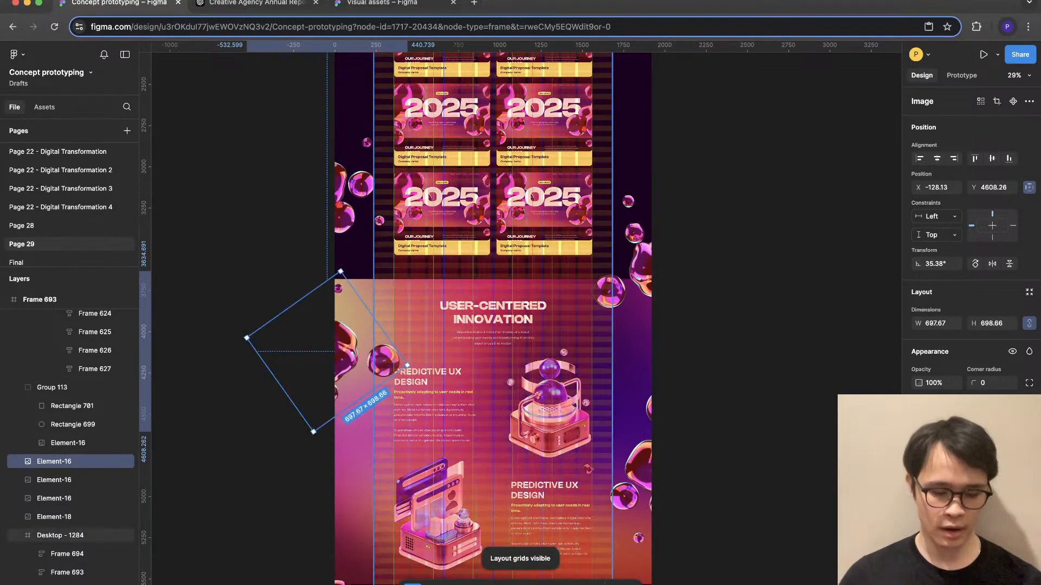
key("shift+h")
key("ctrl+g")
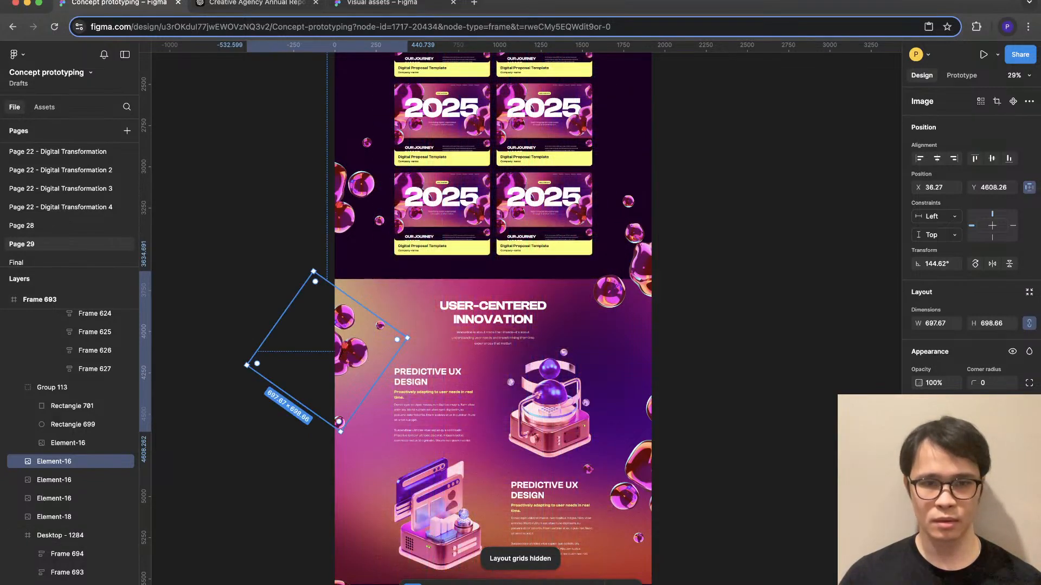
- Flip the User-Centered Innovation blob cluster horizontally, rotate it to 71.53°, and deselect it
key("shift+h")
left_click_drag(411, 367, 405, 315)
key("Escape")
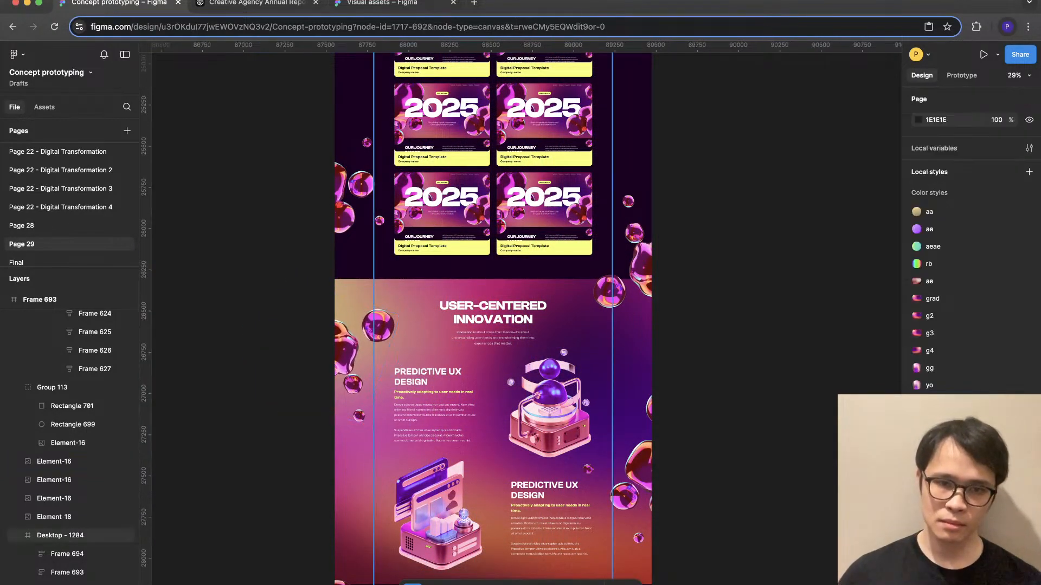
- Examine how the rotated blob cluster sits within the page, from Transformative Results back up to the hero
scroll(486, 317, "down", 3)
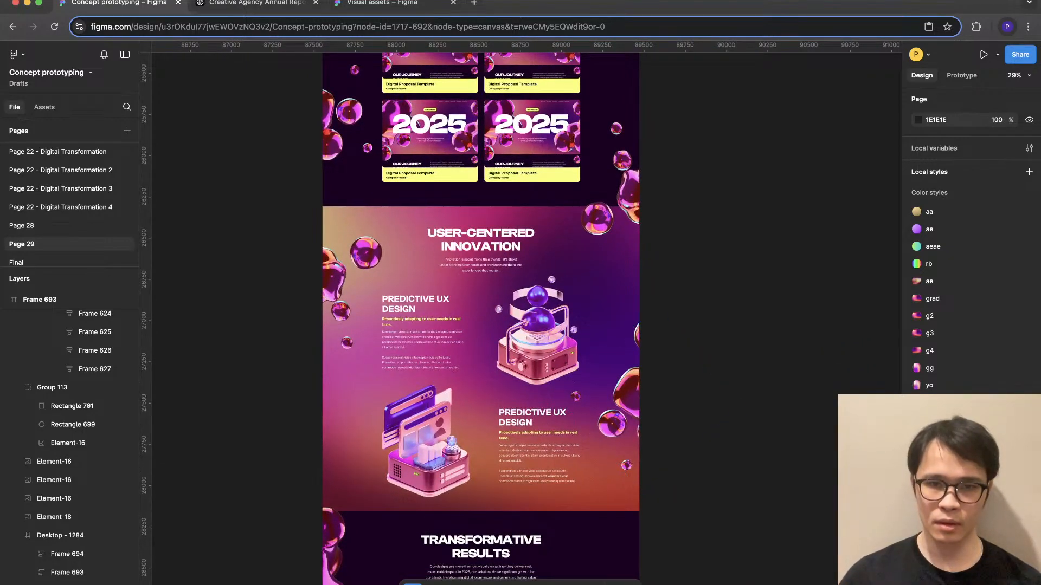
scroll(471, 379, "up", 3)
scroll(483, 319, "up", 3)
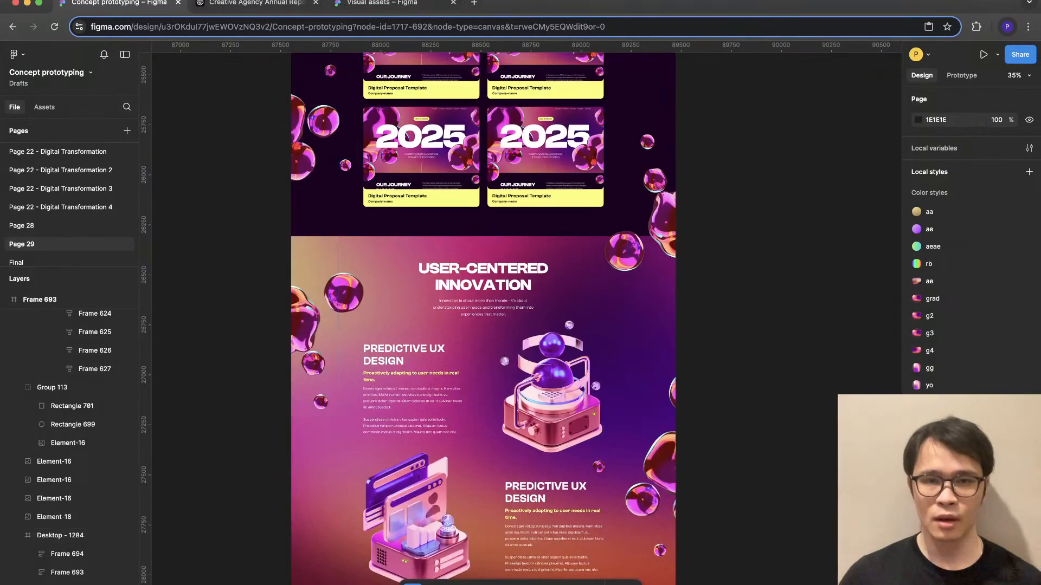
scroll(487, 317, "down", 5)
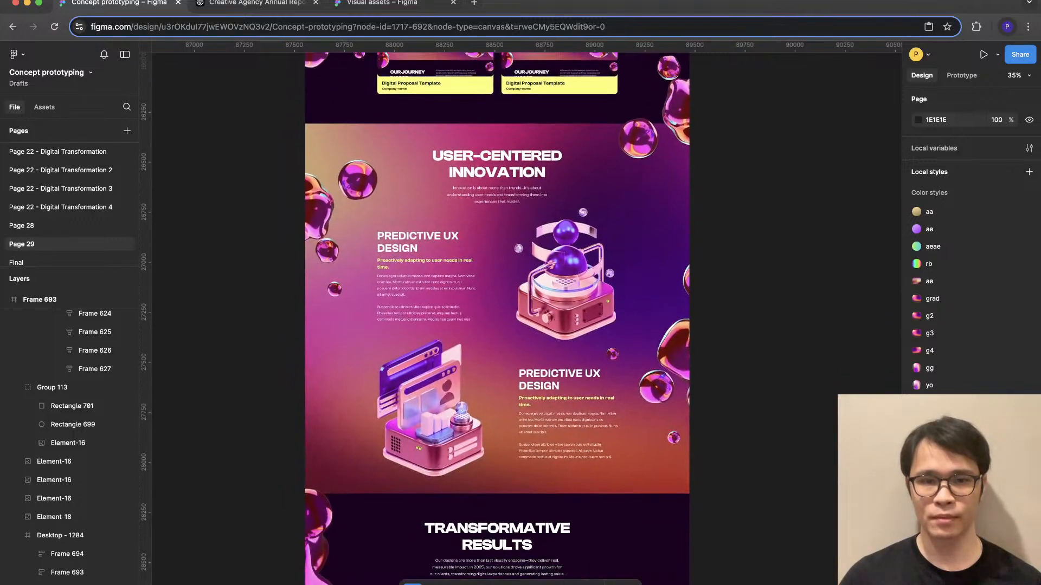
scroll(684, 434, "down", 10)
scroll(684, 434, "down", 3)
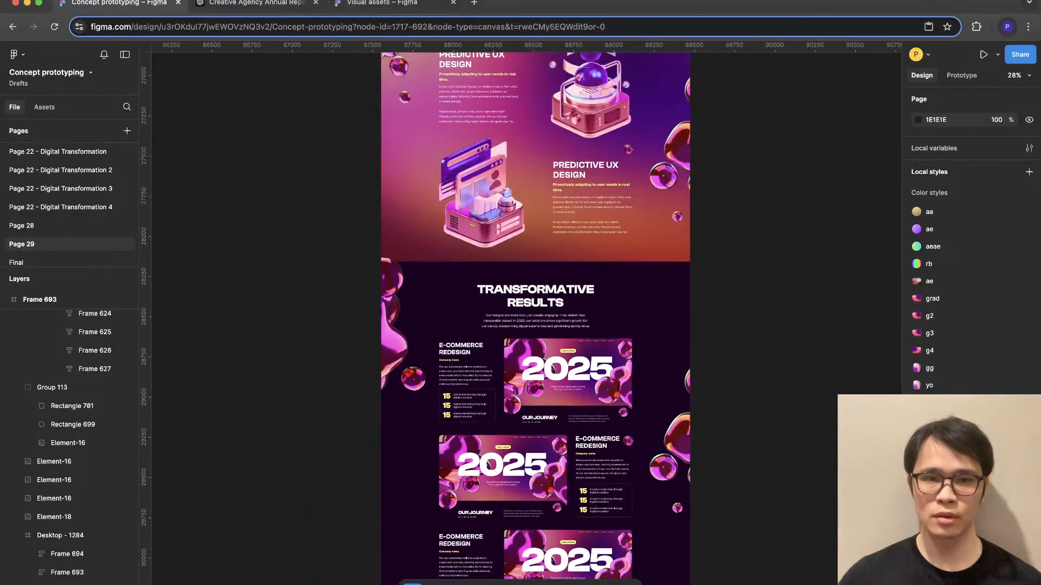
scroll(684, 434, "up", 4)
scroll(487, 317, "up", 10)
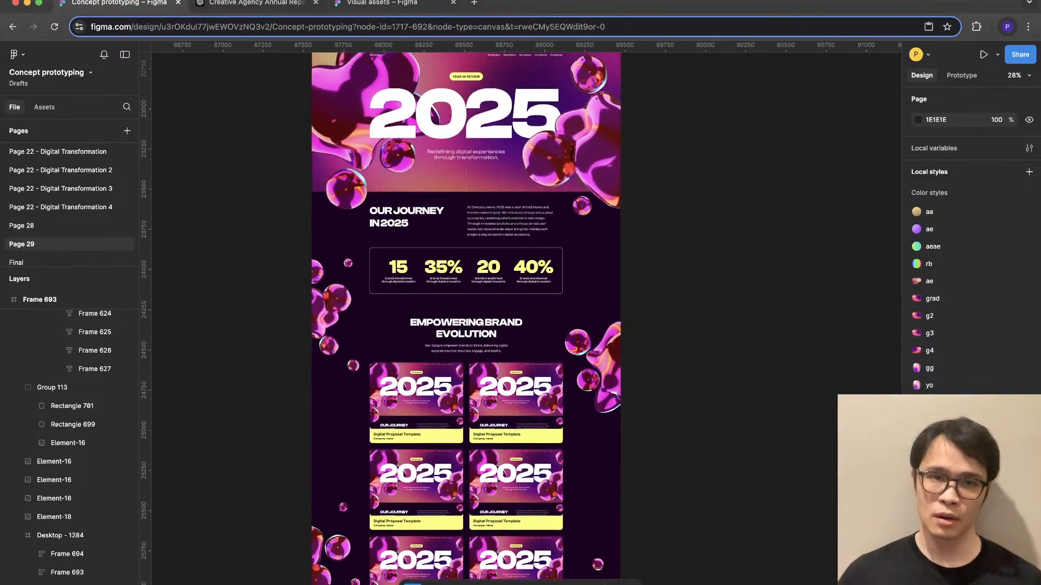
- Enlarge the User-Centered Innovation section's left blob cluster to about 1039 × 1041 and shift it outward past the page edge
scroll(563, 325, "down", 10)
left_click(345, 250)
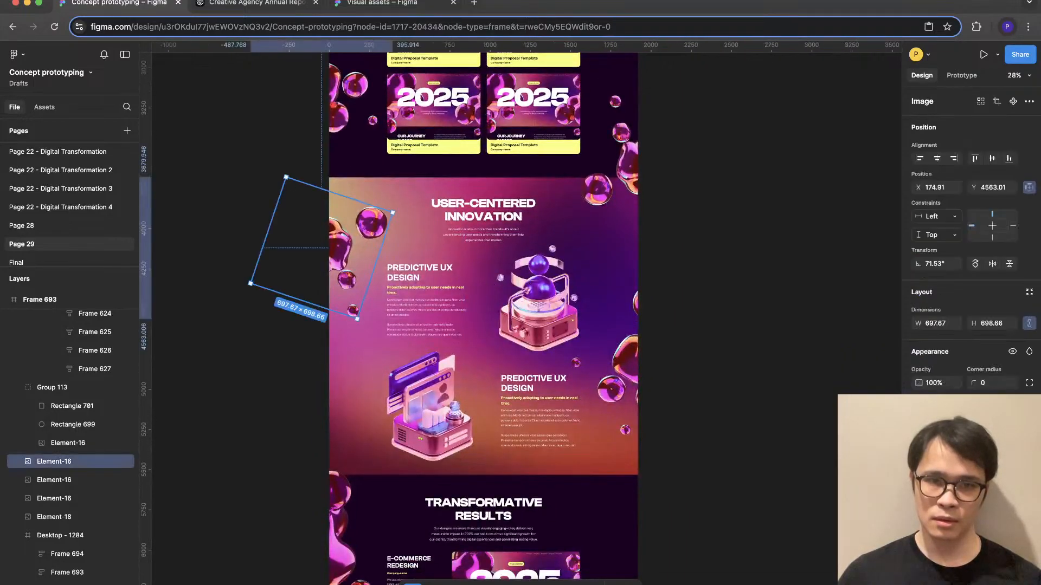
left_click_drag(393, 212, 427, 195)
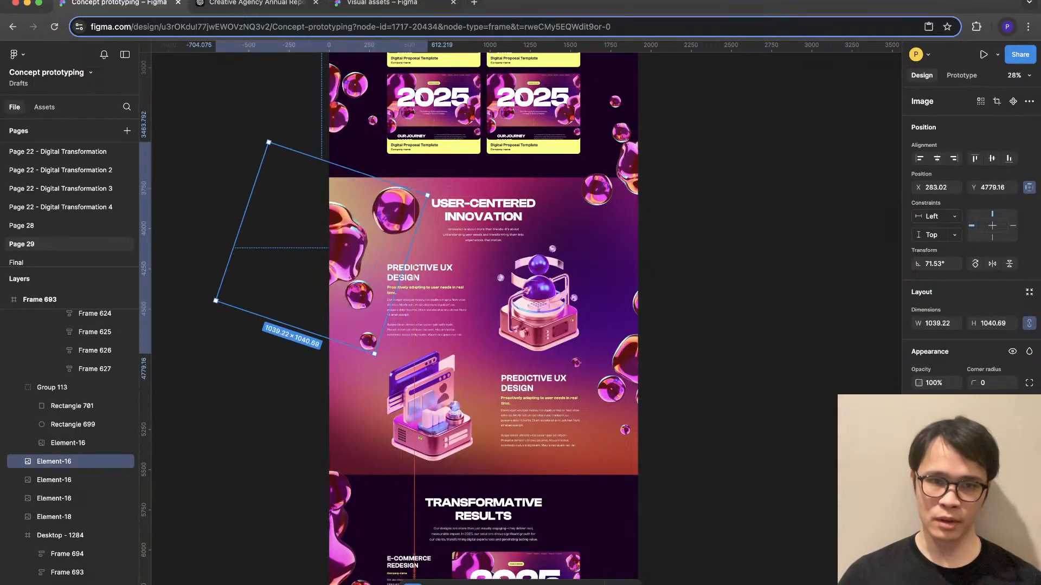
left_click_drag(349, 250, 334, 250)
- Enlarge the right-edge glass blob cluster that overlaps the top of the User-Centered Innovation section, and deselect it
left_click(626, 359)
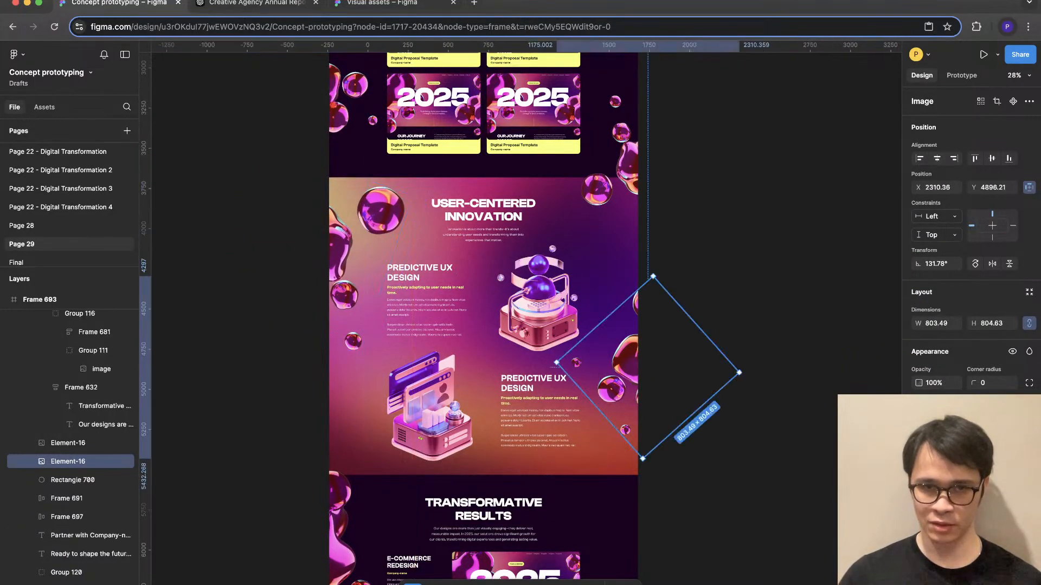
left_click(627, 163)
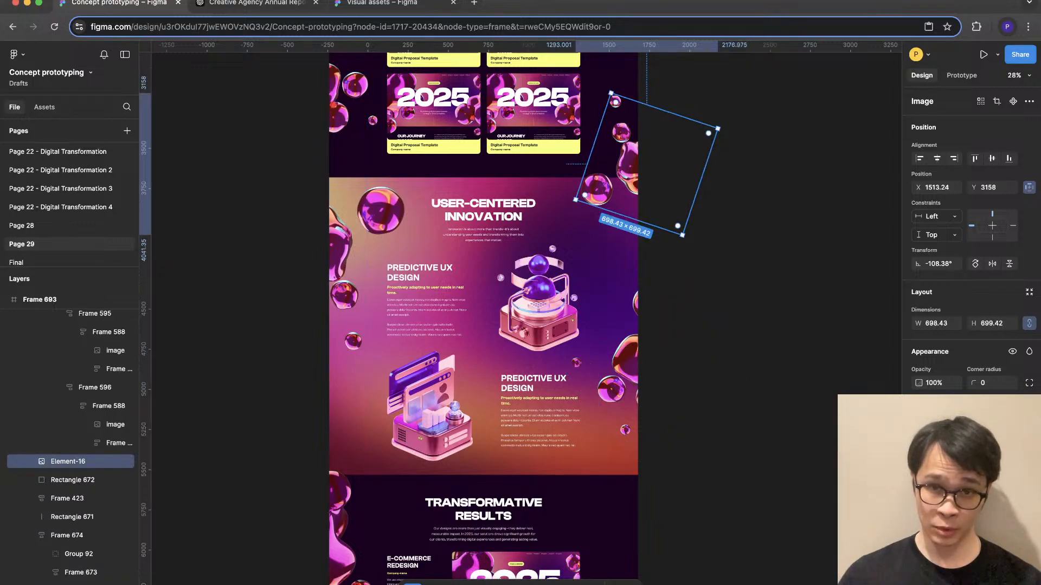
mouse_move(628, 218)
left_mouse_down()
mouse_move(615, 260)
mouse_move(623, 237)
left_mouse_up()
left_click(759, 295)
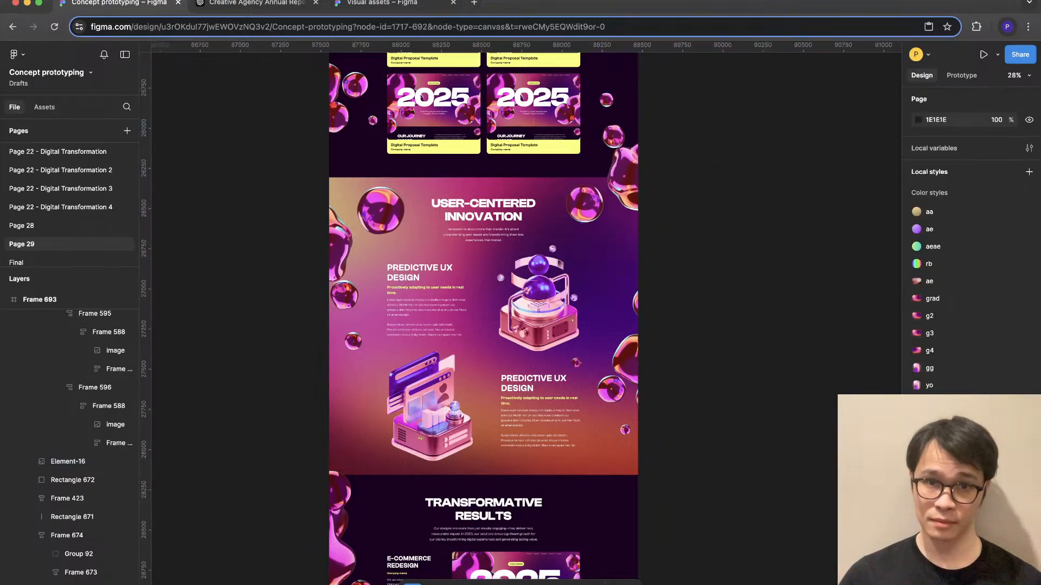
- Examine the enlarged glass blobs and overall page balance from the hero down to the Transformative Results section
scroll(759, 295, "down", 4)
scroll(759, 295, "up", 4)
scroll(759, 295, "right", 2)
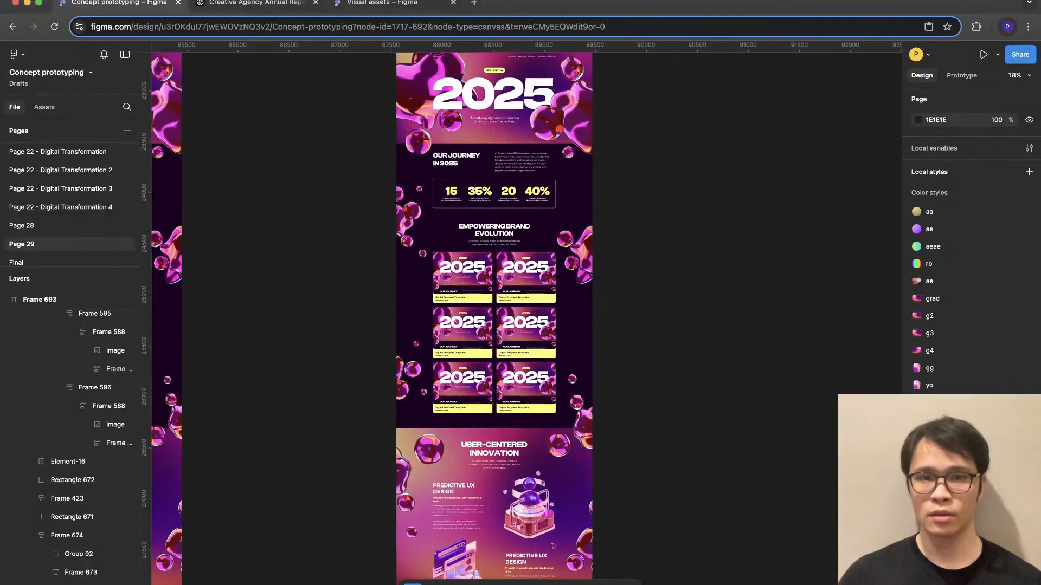
scroll(570, 259, "up", 4)
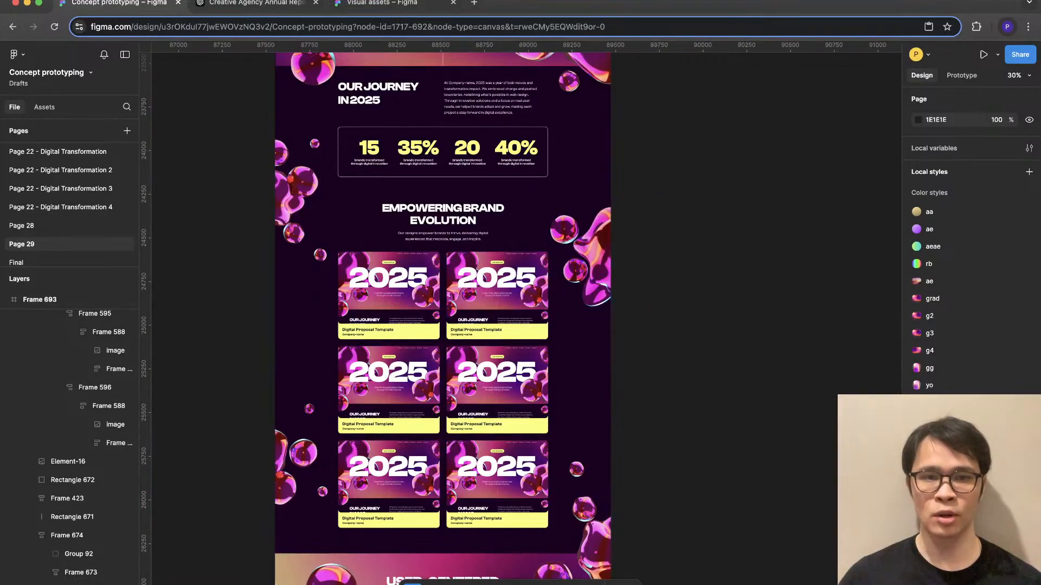
scroll(570, 259, "up", 5)
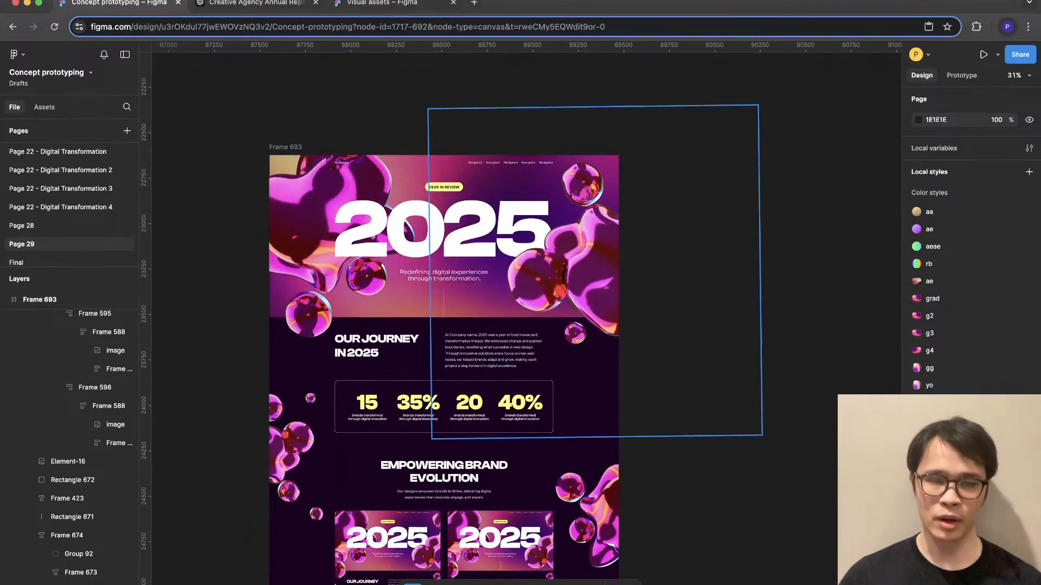
scroll(521, 313, "down", 10)
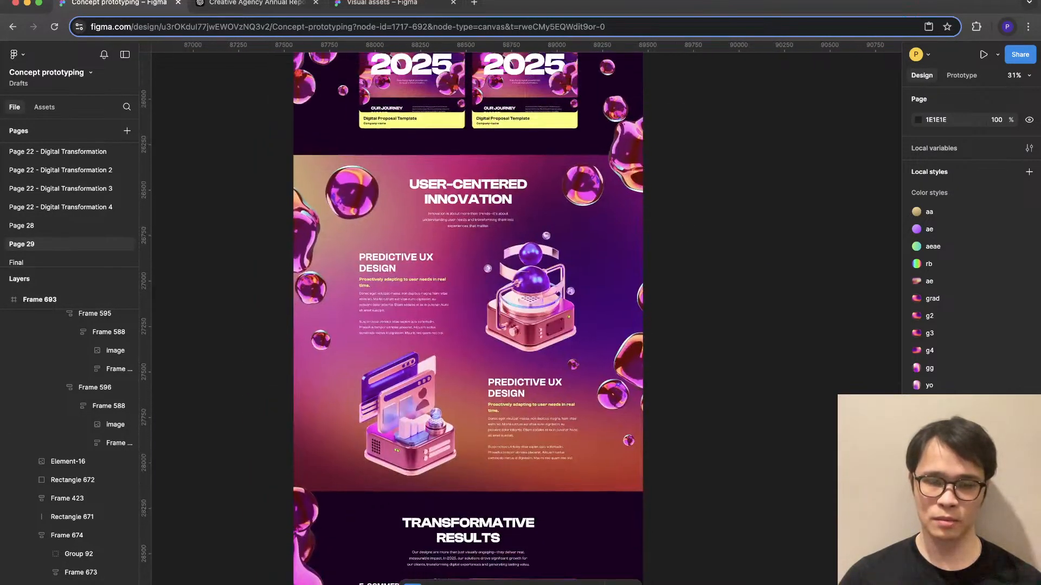
scroll(390, 202, "up", 3)
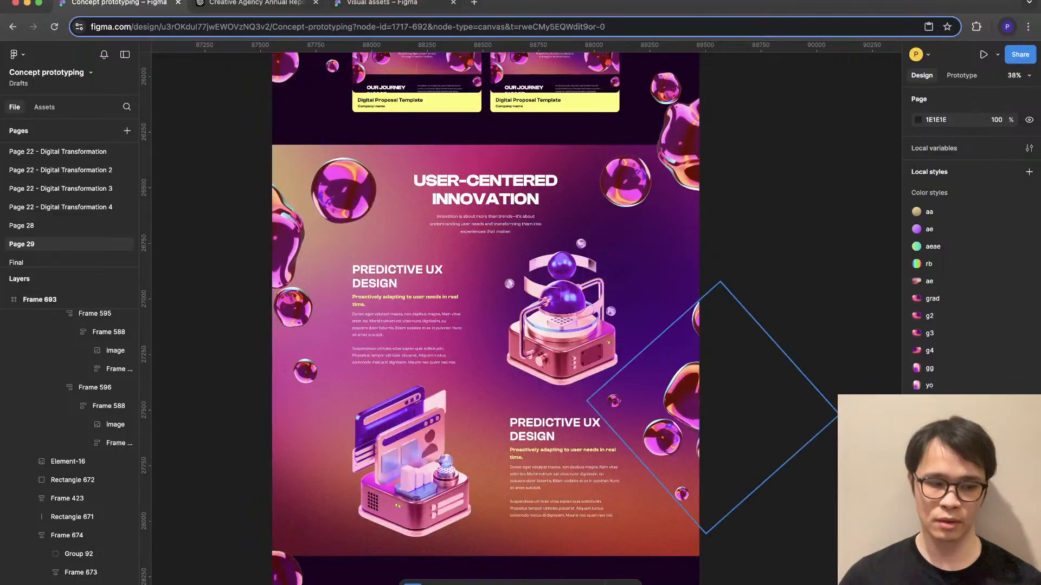
left_click(650, 401)
scroll(651, 401, "down", 4)
left_click(650, 401)
scroll(650, 401, "down", 1)
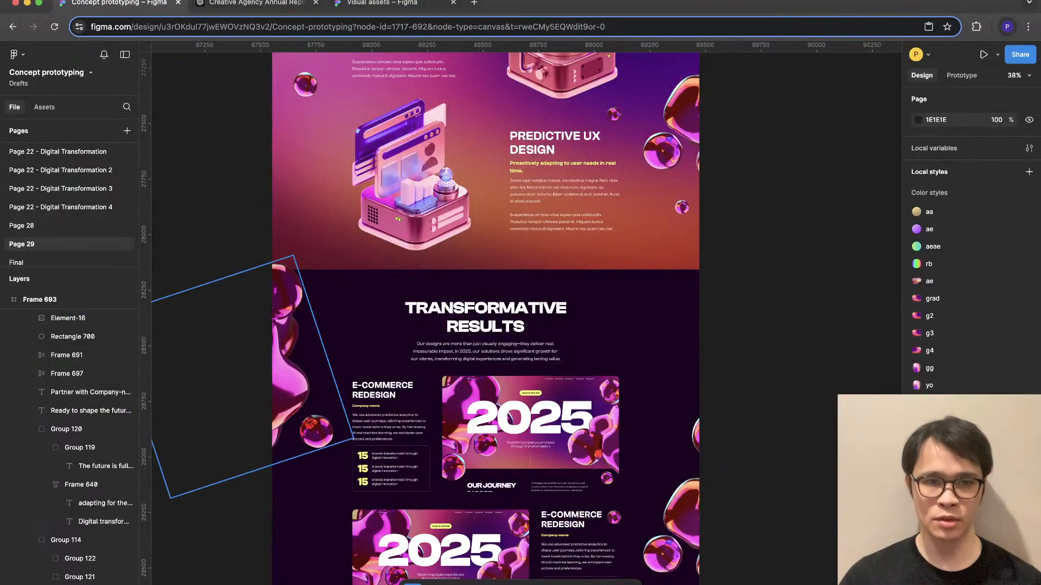
- Move the left-edge glass blob cluster beside Transformative Results slightly up, flip it vertically so it overlaps the section above, and deselect it
left_click(293, 374)
left_click_drag(293, 374, 292, 326)
key("shift+v")
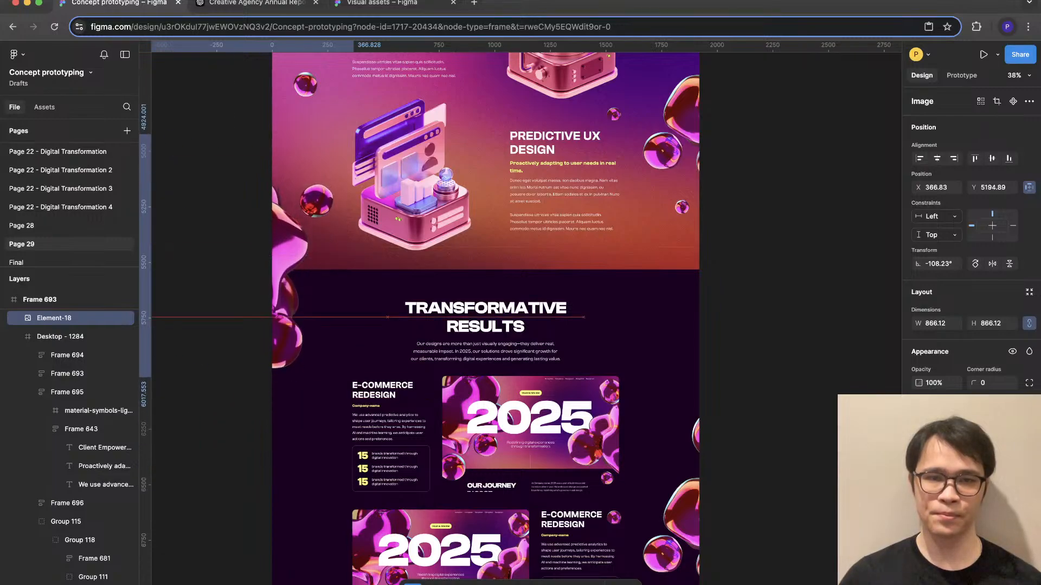
scroll(485, 319, "up", 4)
key("Escape")
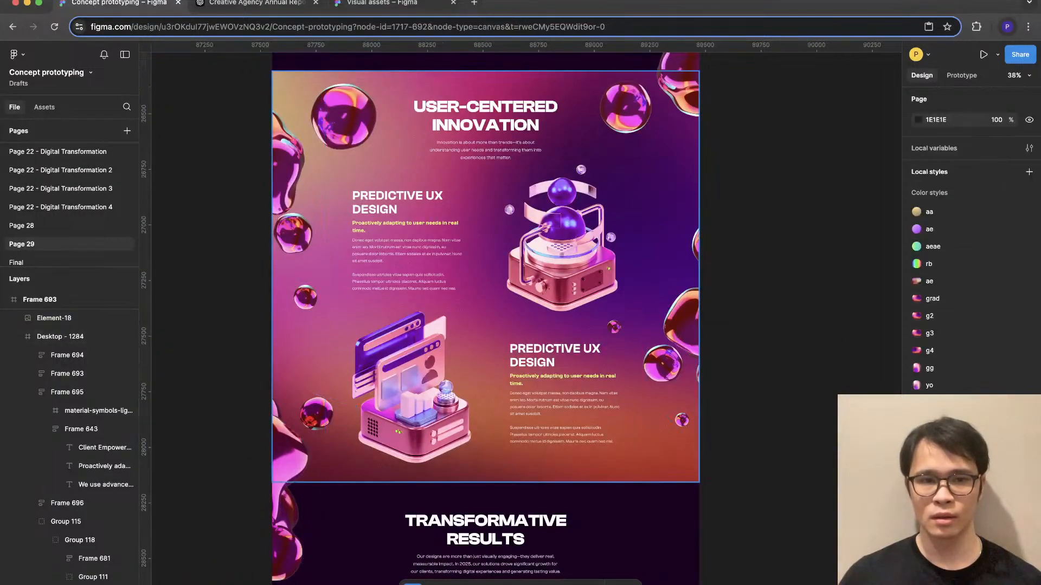
- Examine how the flipped left-edge cluster sits between the User-Centered Innovation and Transformative Results sections
left_click(318, 436)
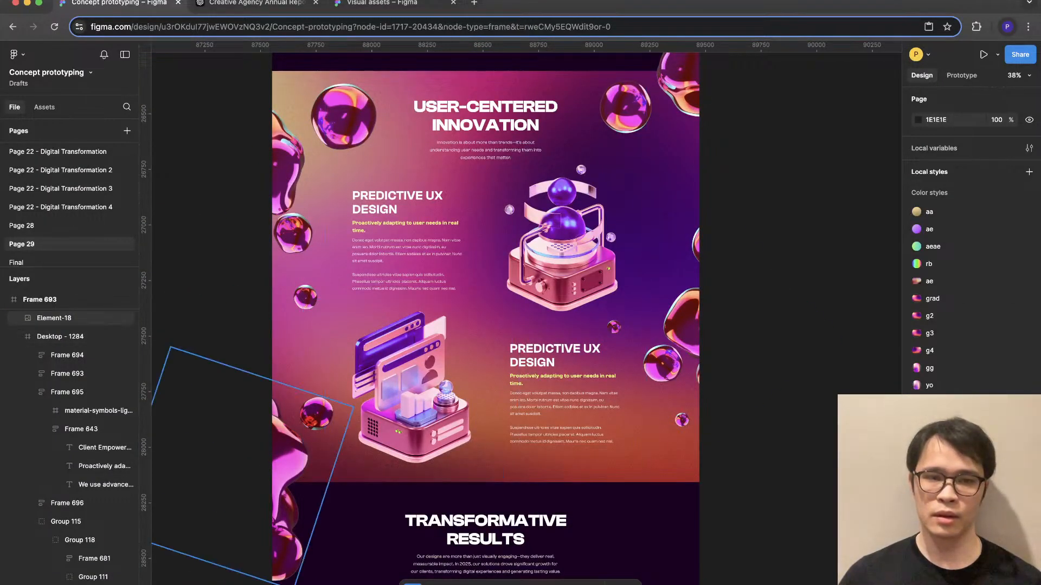
scroll(345, 418, "down", 4)
scroll(344, 417, "up", 4)
scroll(376, 319, "down", 2)
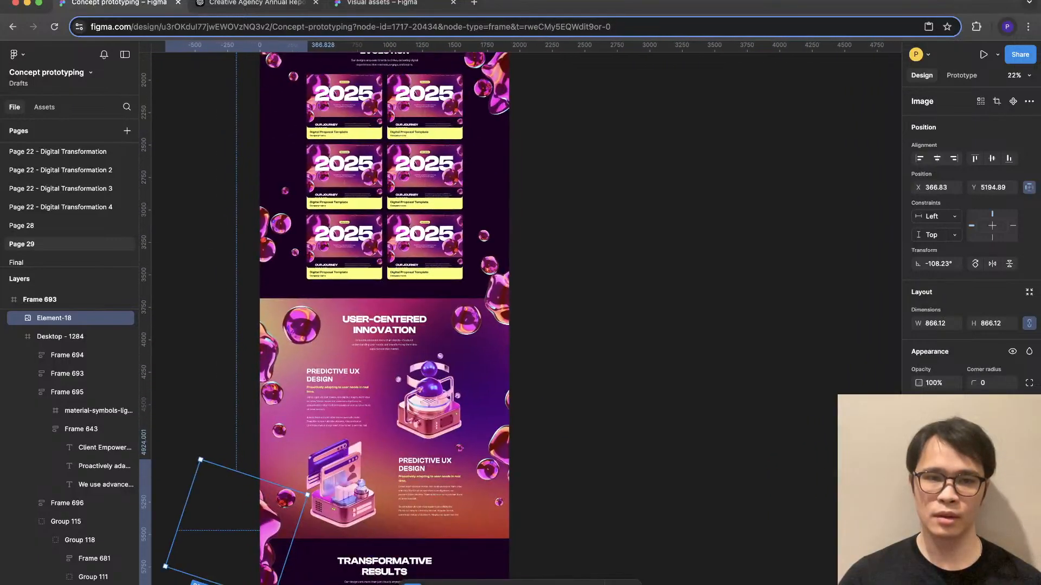
scroll(377, 319, "up", 6)
scroll(377, 320, "down", 5)
scroll(412, 320, "down", 2)
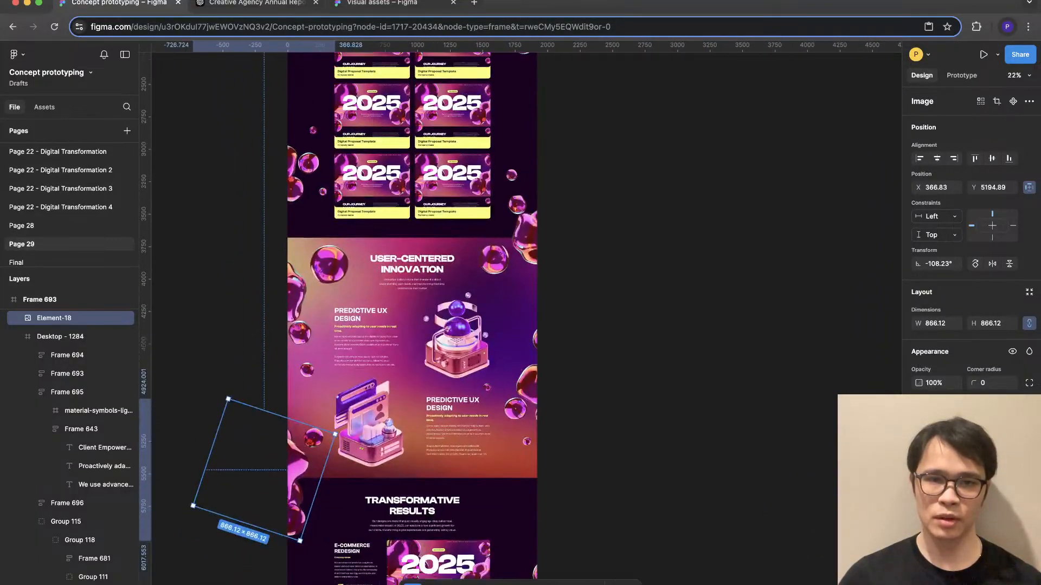
- Enlarge the right-edge blob cluster at the top of User-Centered Innovation to about 1054 × 1056, and deselect it
left_click(525, 232, "super")
left_click_drag(609, 202, 642, 196)
scroll(412, 320, "up", 5)
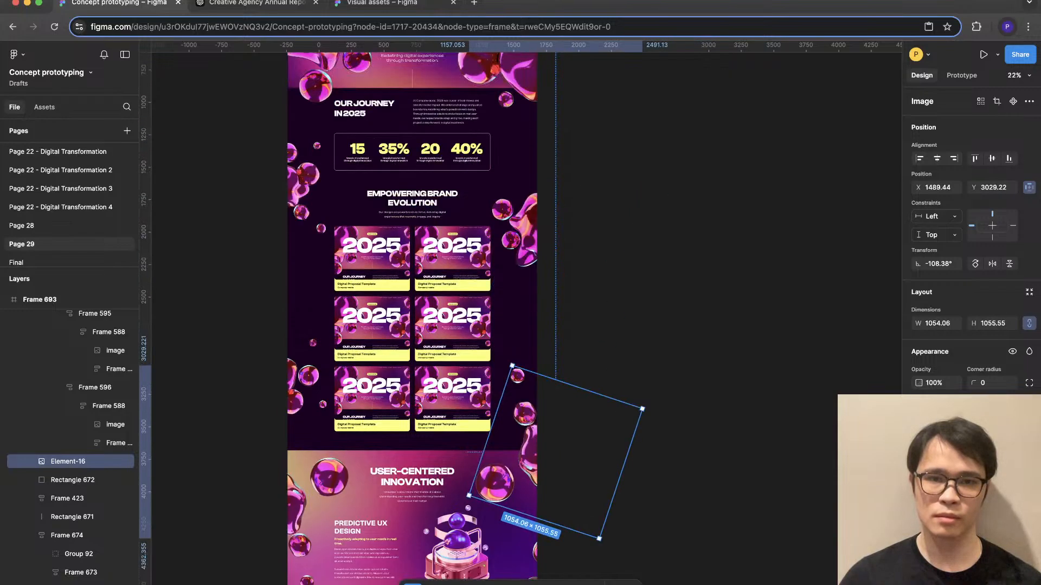
scroll(412, 320, "down", 3)
left_click(699, 325)
scroll(699, 325, "down", 2)
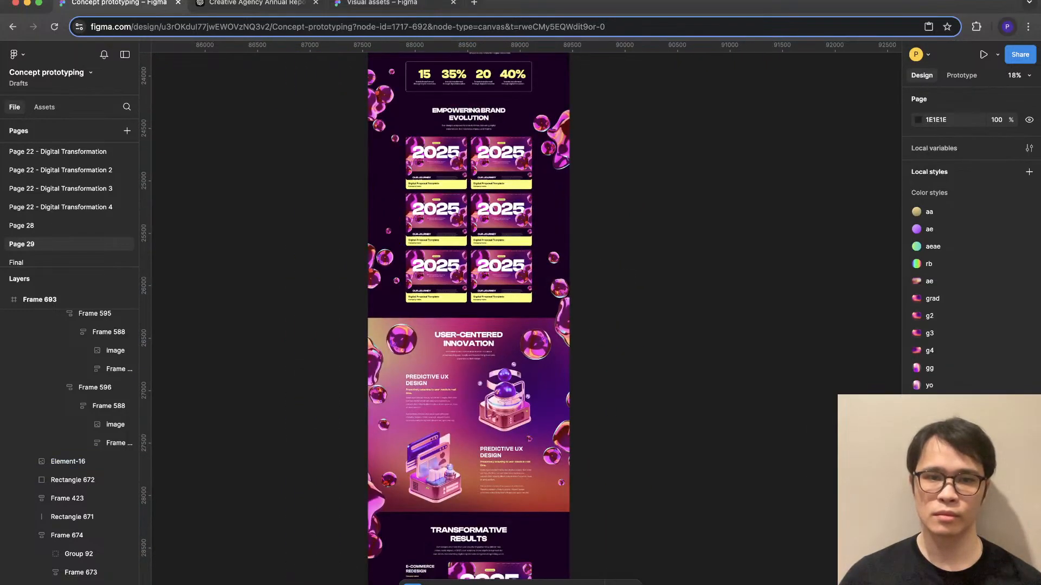
- Move the whole annual report page frame to the right on the canvas, to X 89767
scroll(700, 325, "up", 4)
scroll(699, 325, "right", 2)
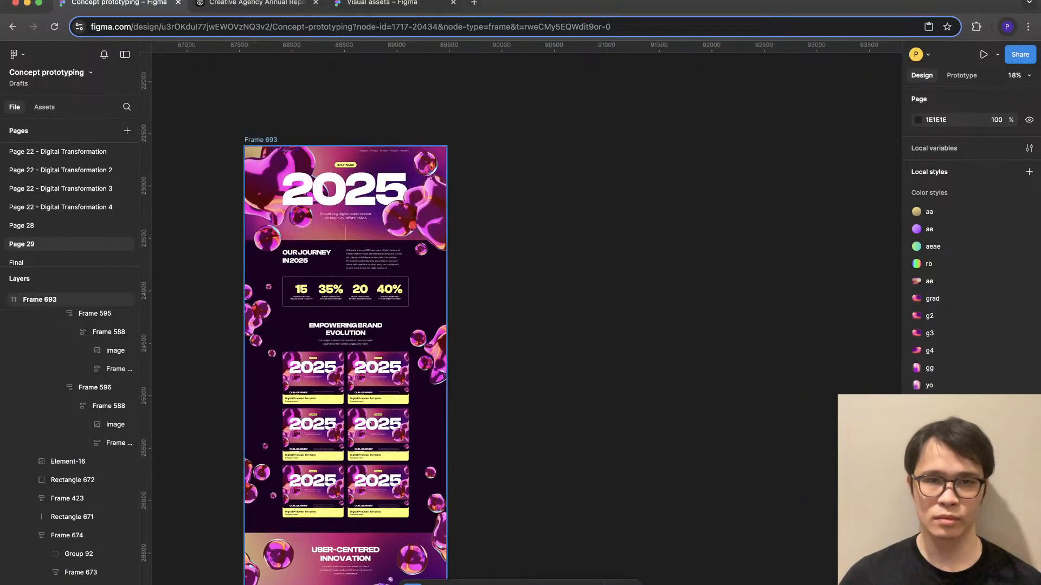
left_click_drag(260, 140, 492, 140)
- Copy the ten glass blob images from the Visual assets file and paste them into the Concept prototyping canvas
left_click(382, 4)
left_click_drag(684, 517, 355, 408)
left_click(119, 3)
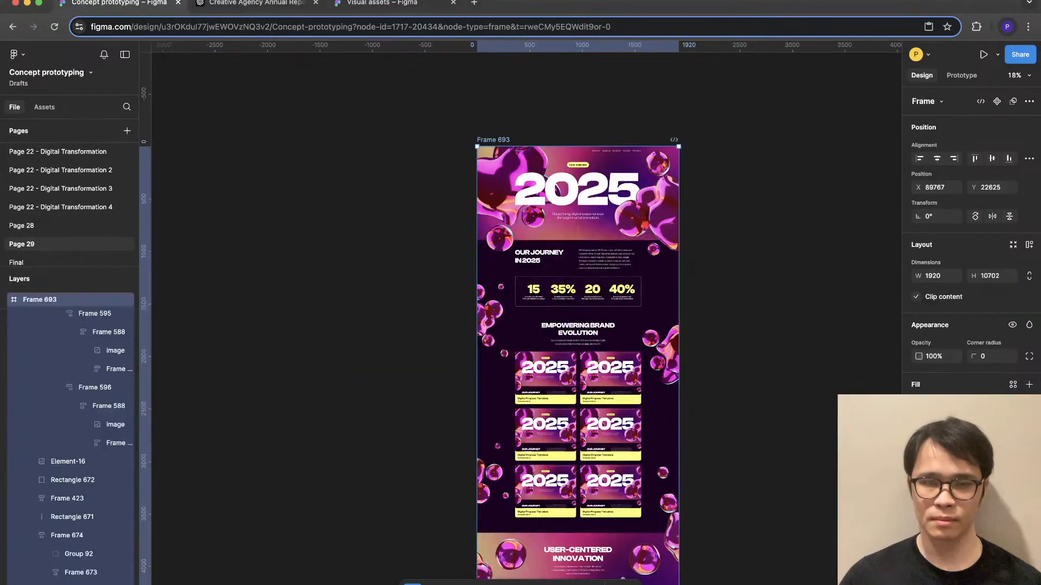
key("Escape")
key("super+v")
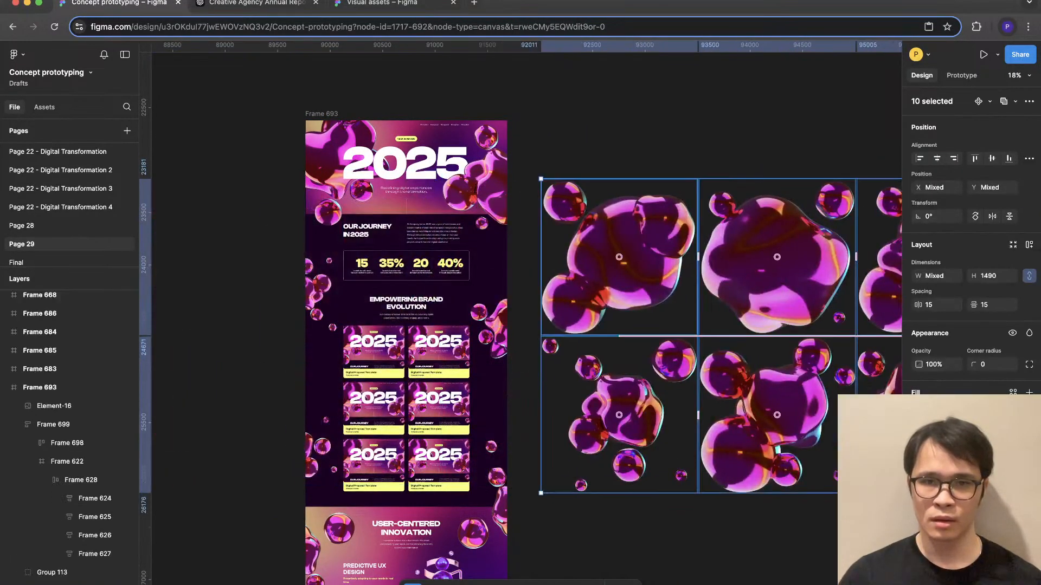
- Scale the ten pasted blob images down to a height of 439 and place them beside the page frame
left_click_drag(541, 179, 819, 290)
left_click_drag(868, 317, 653, 290)
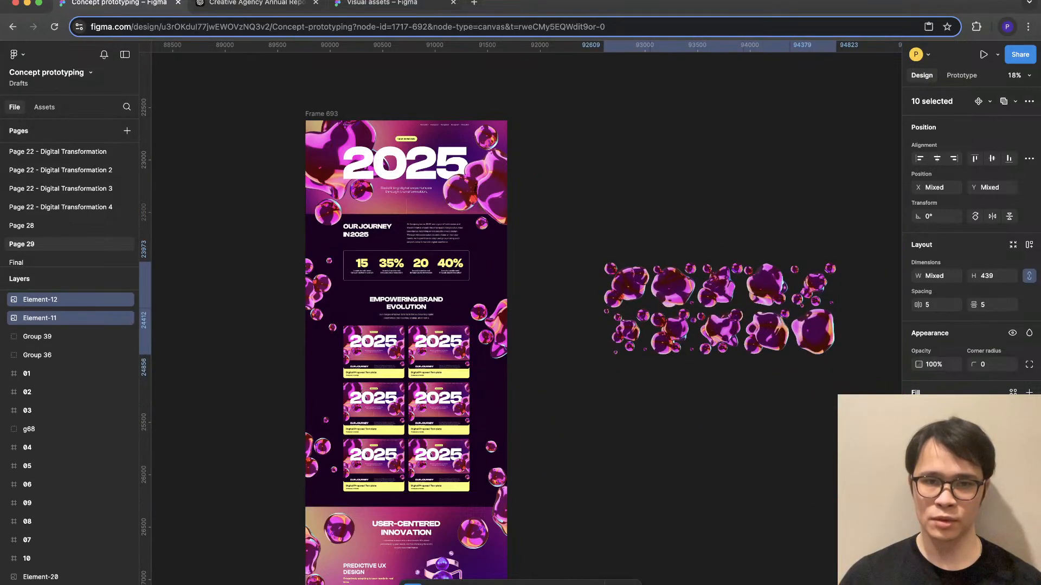
left_click_drag(672, 342, 598, 337)
key("Escape")
- Shrink the right-edge blob cluster at the top of User-Centered Innovation to about 731 × 732
scroll(598, 336, "down", 3)
scroll(598, 337, "left", 1)
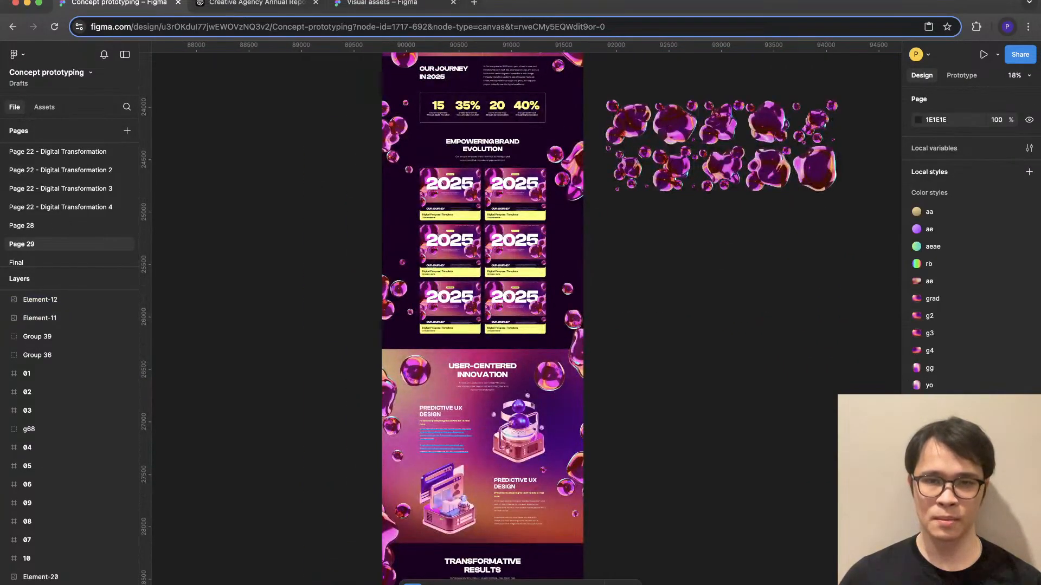
scroll(434, 440, "up", 4)
scroll(622, 298, "down", 4)
scroll(622, 299, "up", 2)
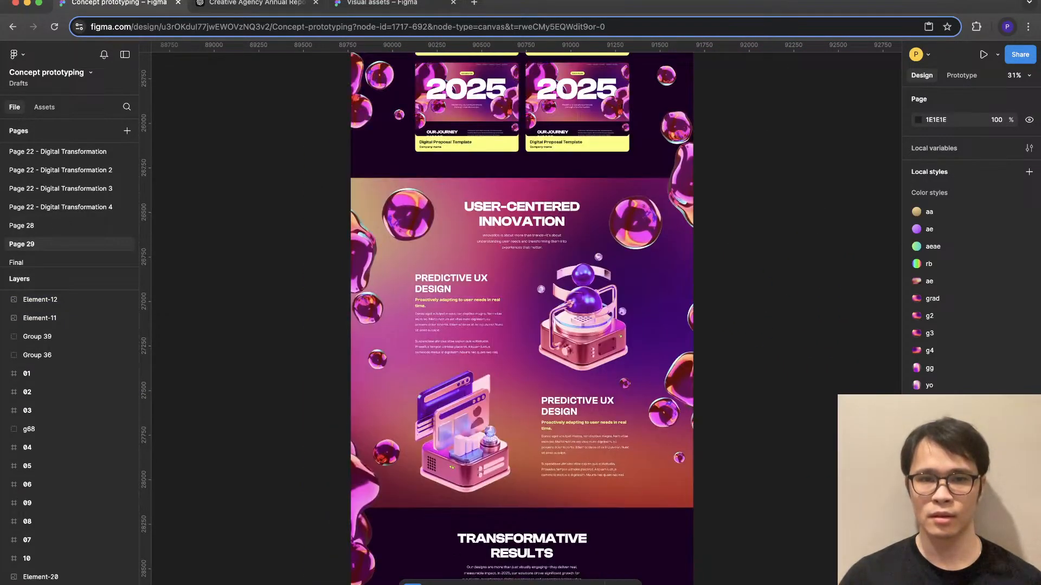
scroll(632, 268, "up", 2)
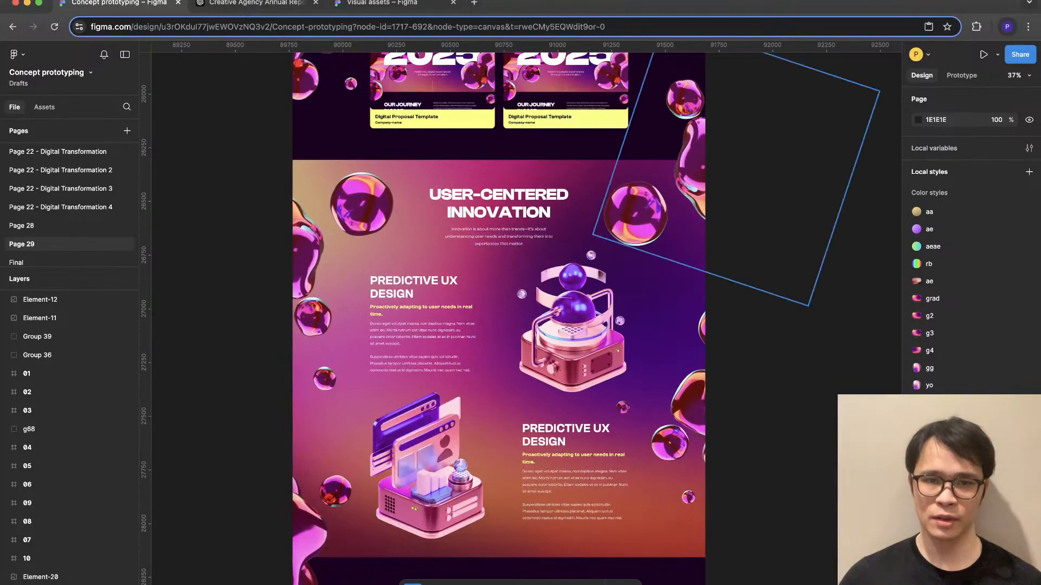
left_click(633, 218, "super")
scroll(633, 218, "up", 3)
scroll(633, 218, "left", 1)
left_click_drag(633, 370, 675, 349)
- Shrink the User-Centered Innovation section's upper-left blob cluster to about 822 × 823, shift it down slightly, and deselect it
left_click(401, 341)
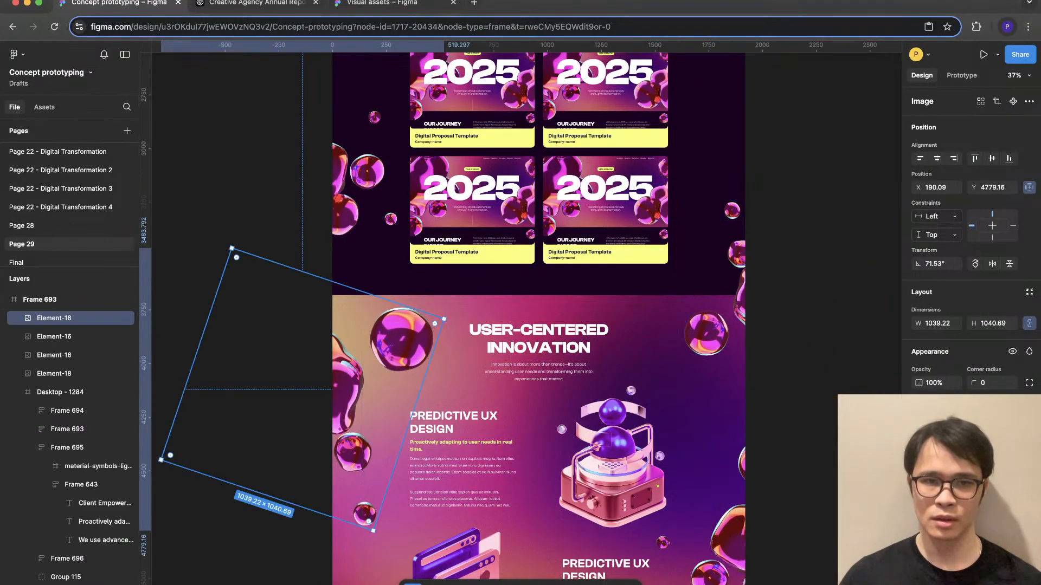
left_click_drag(161, 460, 209, 413)
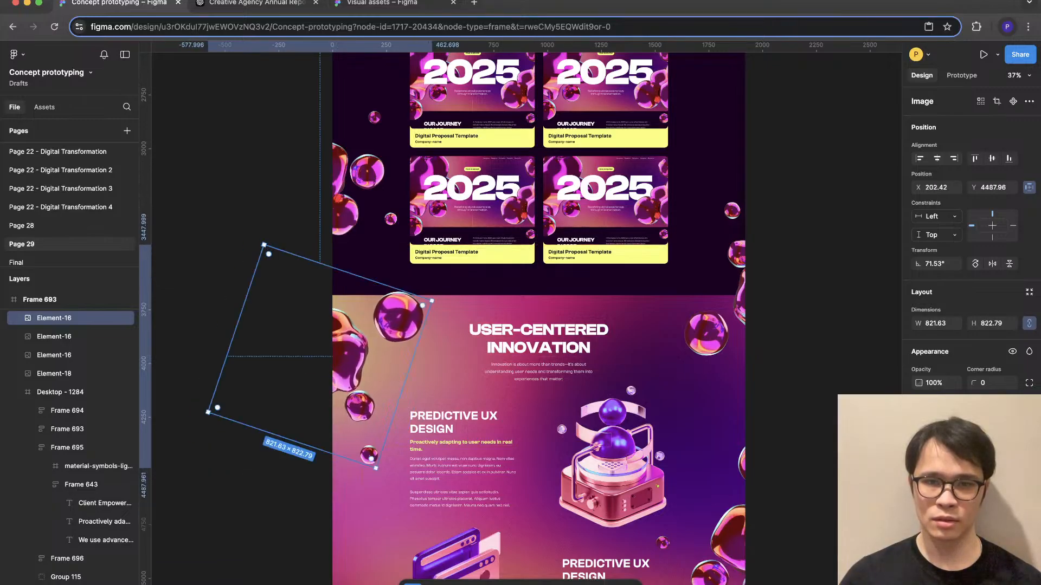
left_click_drag(353, 352, 345, 386)
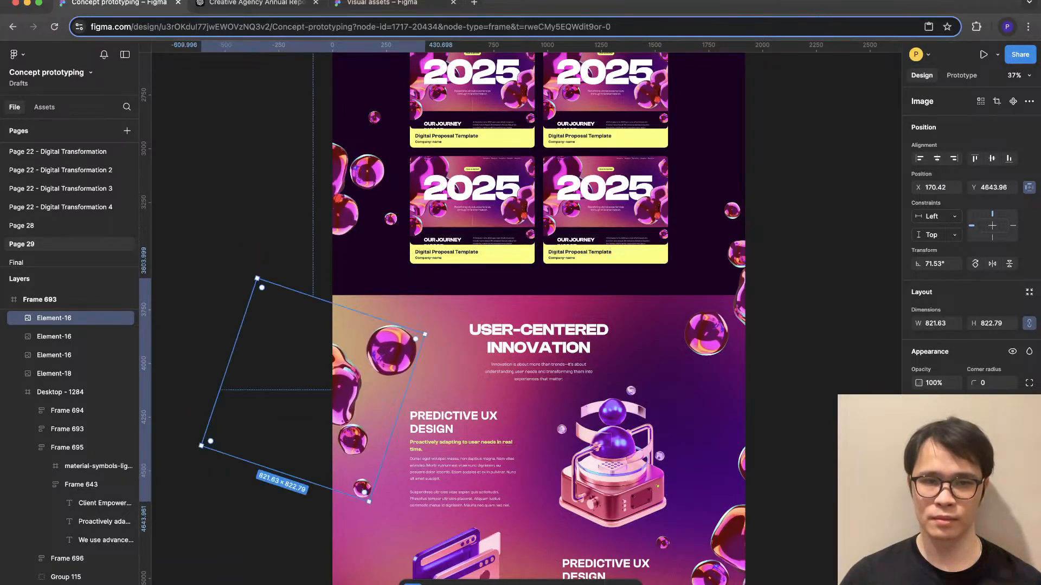
scroll(502, 349, "down", 5)
key("Escape")
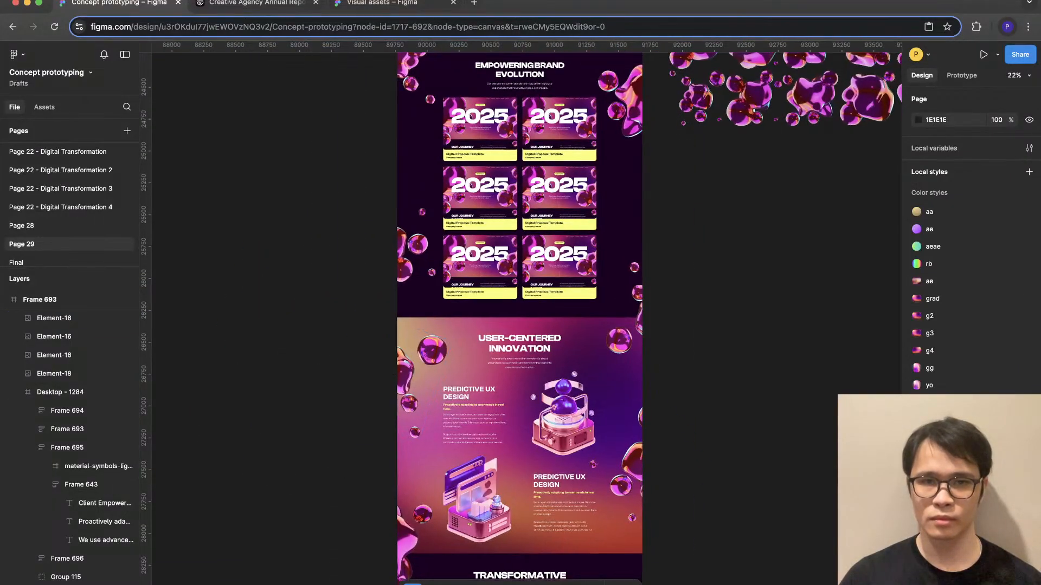
- Examine the page's blob sizes and distribution along both side margins from the hero down to Transformative Results
scroll(504, 325, "up", 5)
scroll(504, 325, "down", 5)
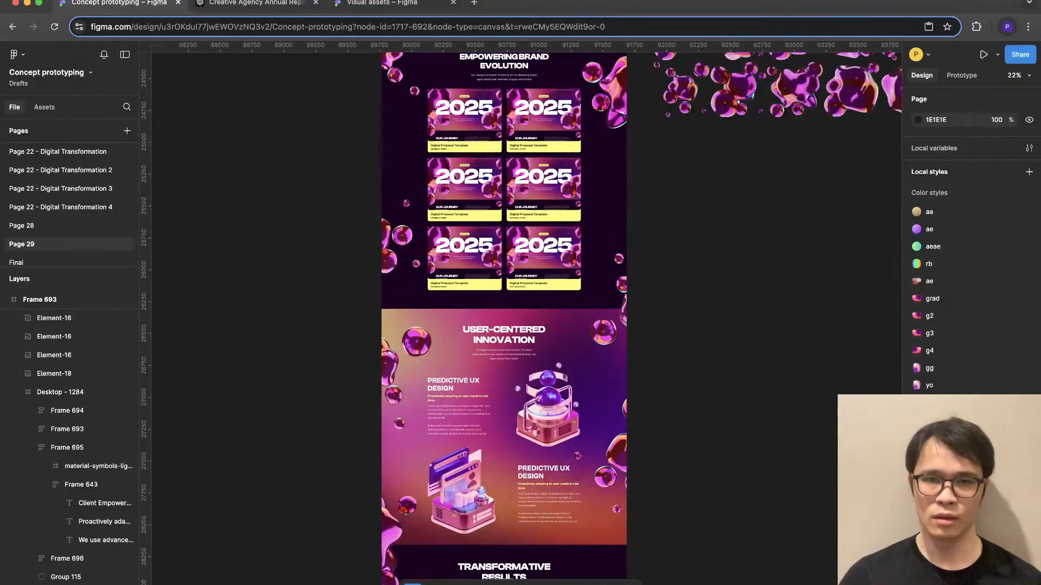
scroll(504, 325, "up", 8)
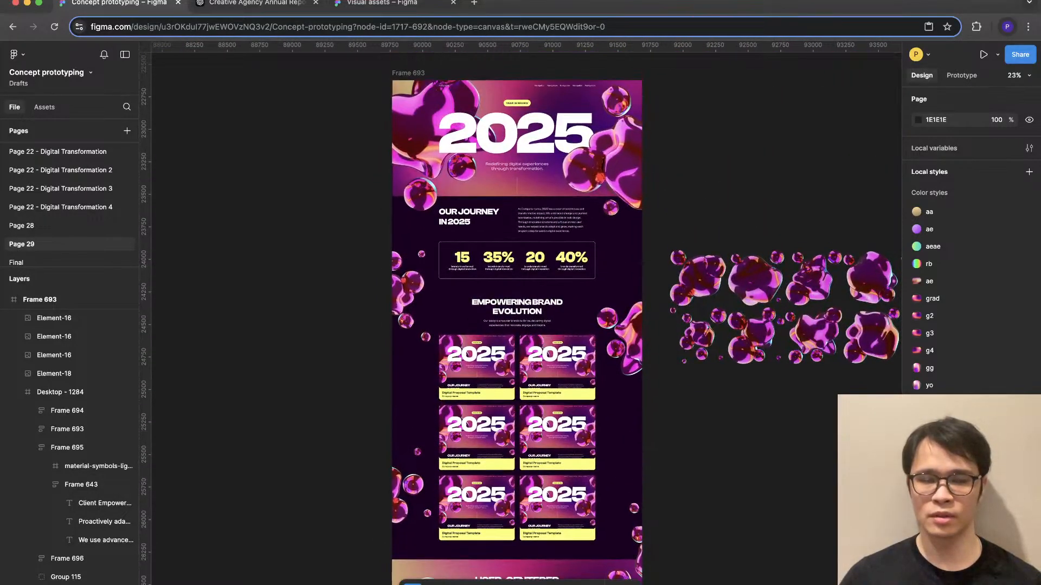
scroll(504, 325, "down", 5)
scroll(635, 504, "up", 3)
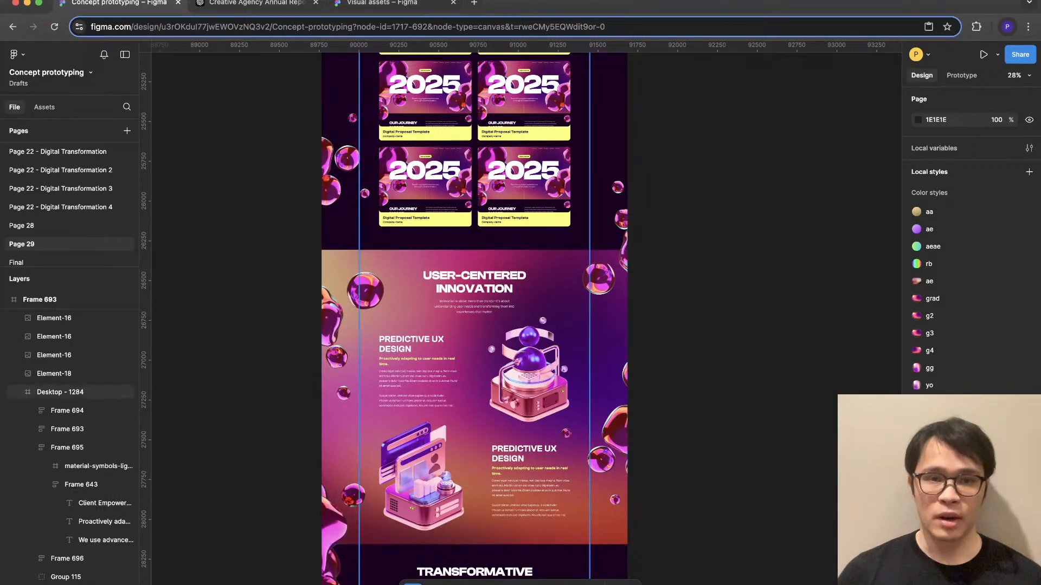
scroll(474, 319, "up", 5)
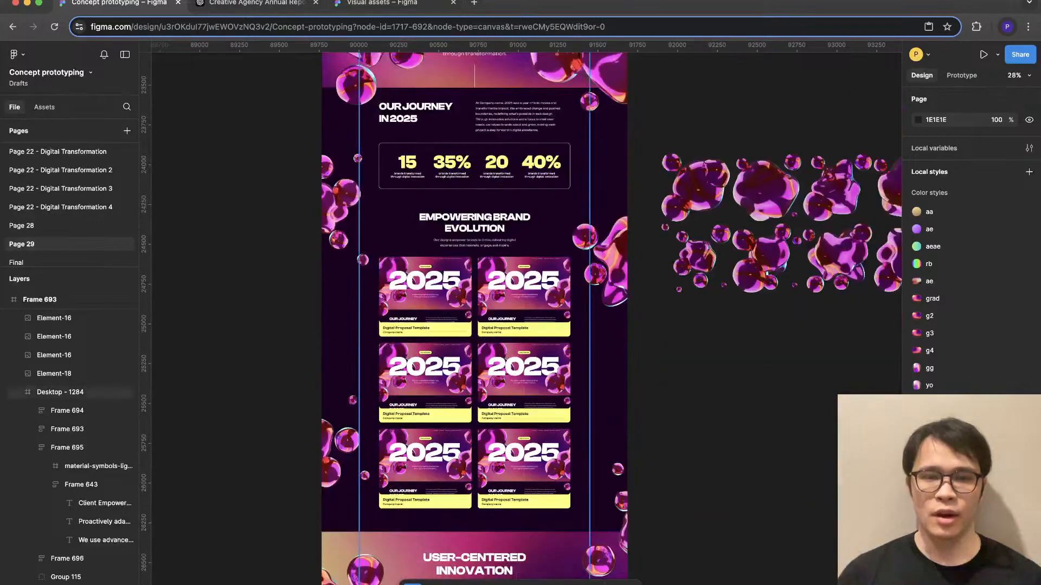
scroll(474, 319, "down", 4)
scroll(474, 319, "down", 3)
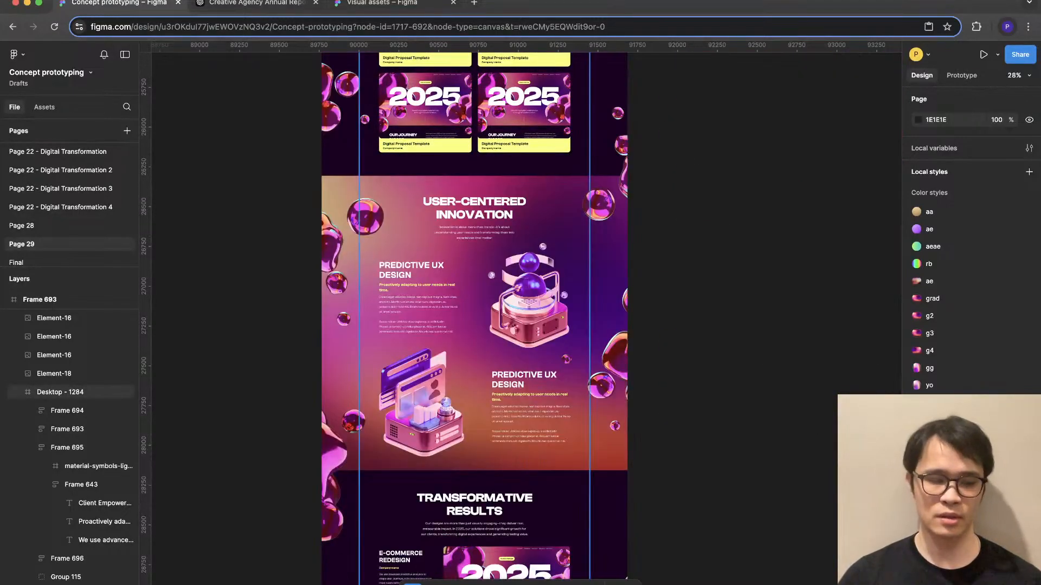
- Inspect the User-Centered Innovation section's illustration group, text block and right-edge blob cluster for spacing and crowding
scroll(470, 276, "up", 5)
double_click(470, 276)
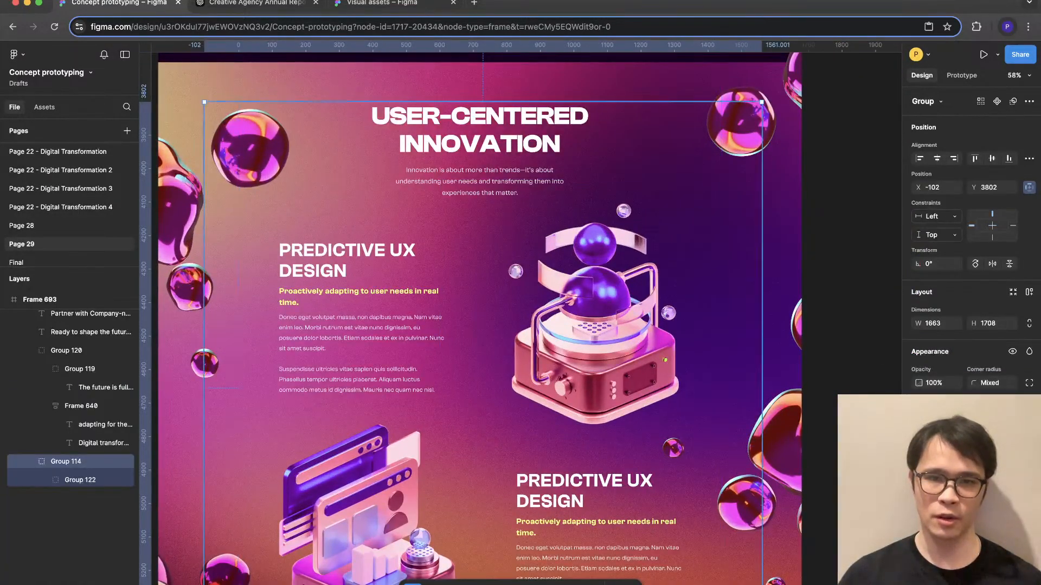
double_click(374, 320)
left_click(590, 319)
scroll(591, 320, "up", 2)
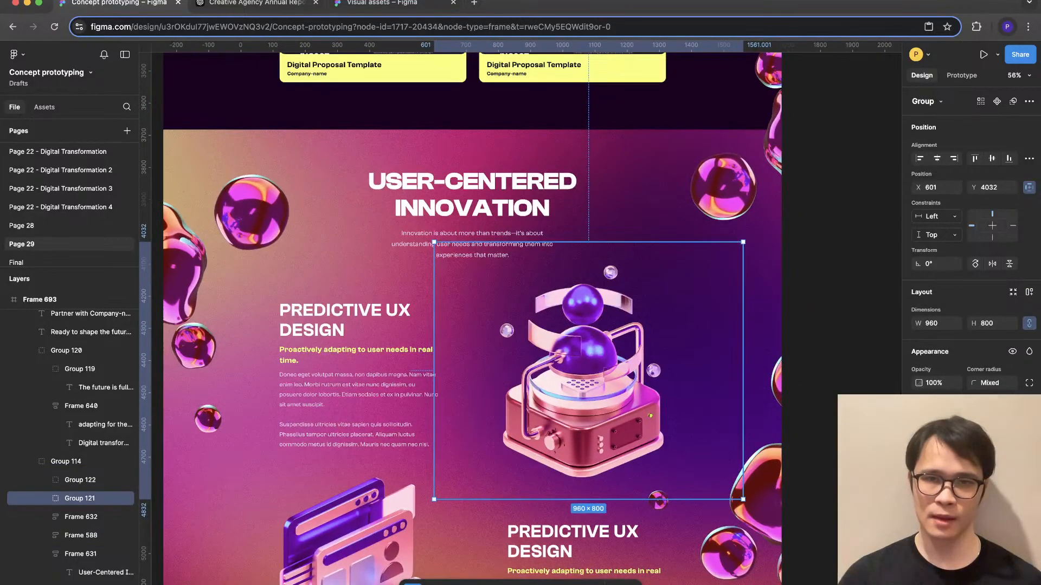
left_click(723, 187)
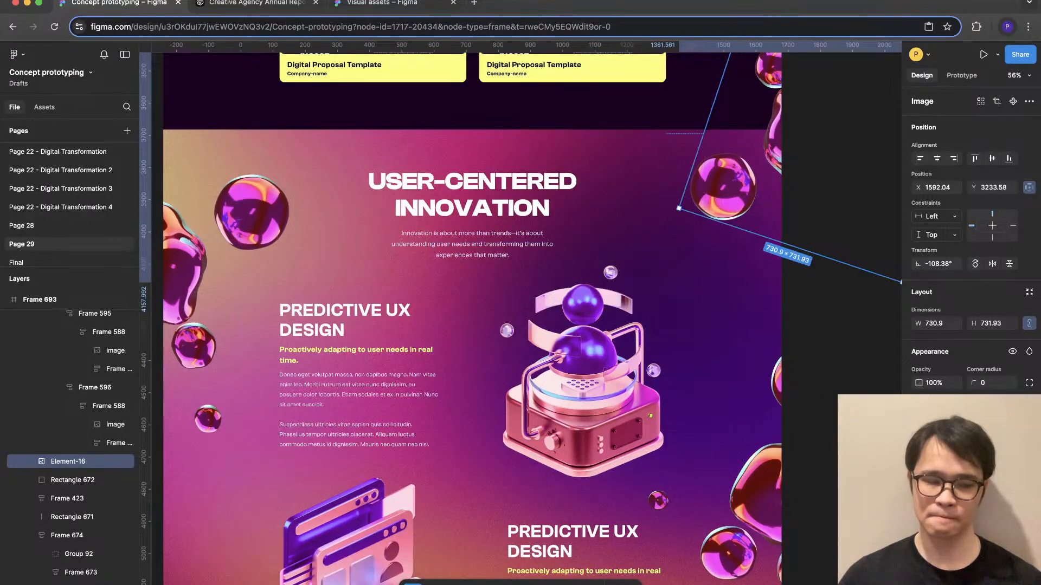
double_click(583, 358)
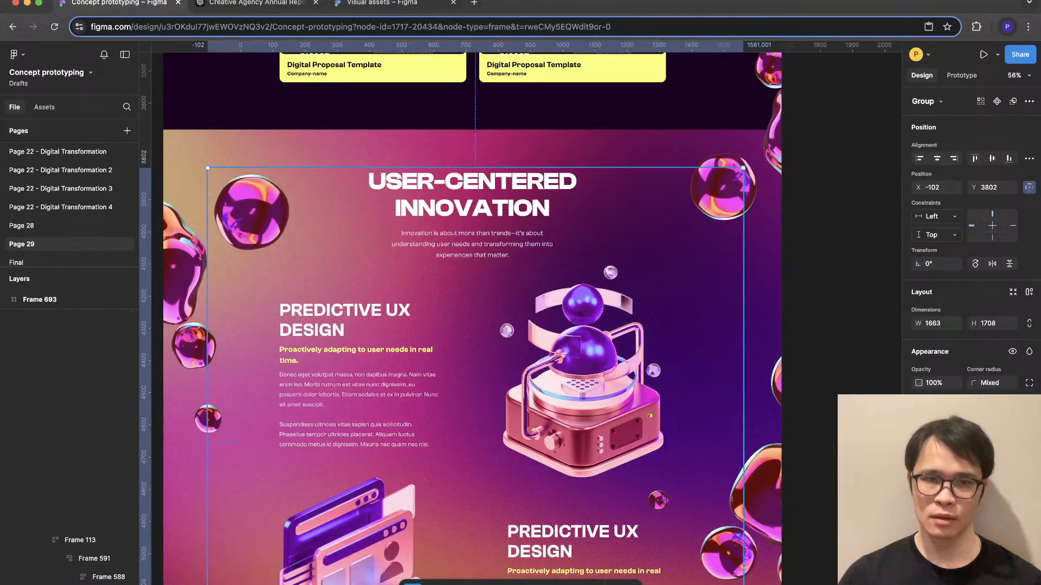
left_click(380, 374)
scroll(465, 537, "down", 5)
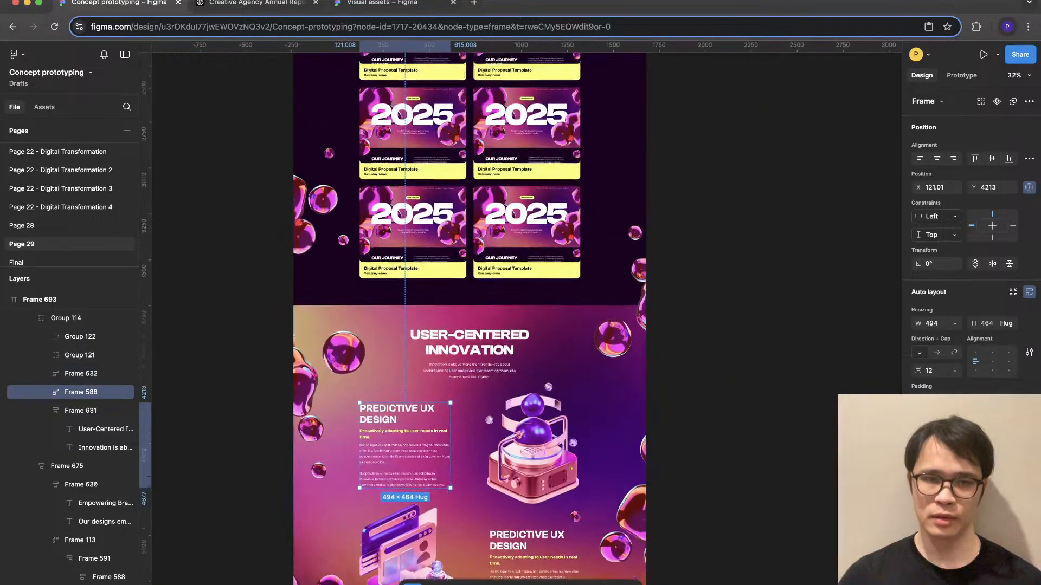
left_click(731, 379)
scroll(474, 320, "down", 3)
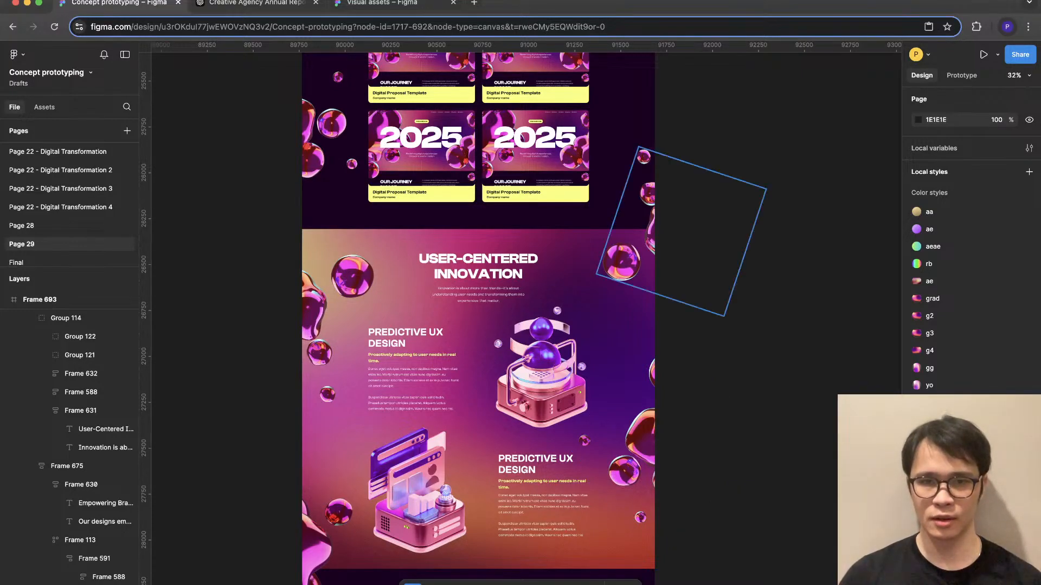
- Enlarge the right-edge blob cluster at the top of User-Centered Innovation to about 1203 × 1205 and move it down to Y 3390
left_click(626, 260)
left_click_drag(639, 289, 621, 347)
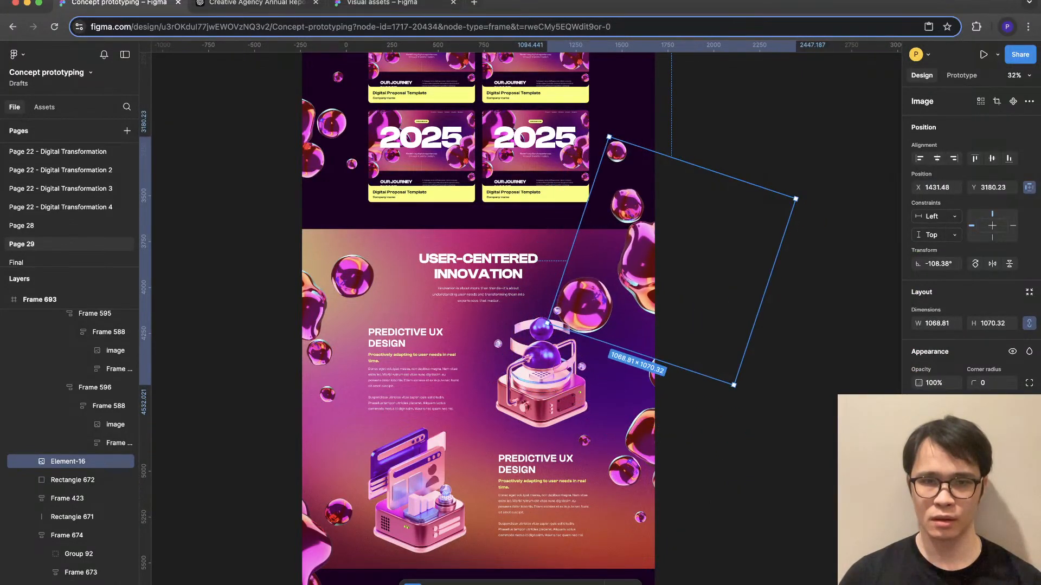
left_click_drag(548, 324, 528, 343)
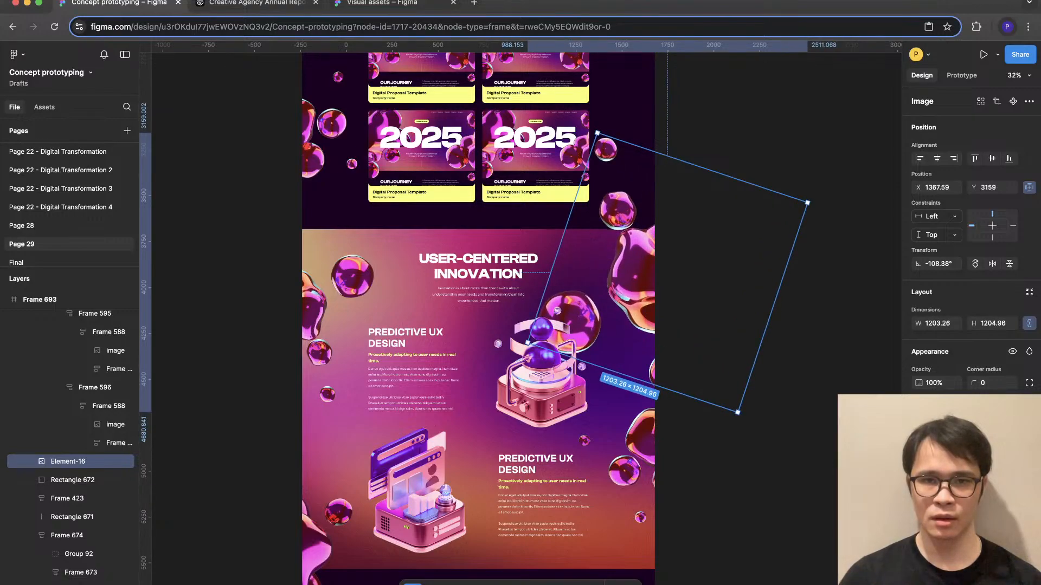
left_click_drag(632, 266, 631, 308)
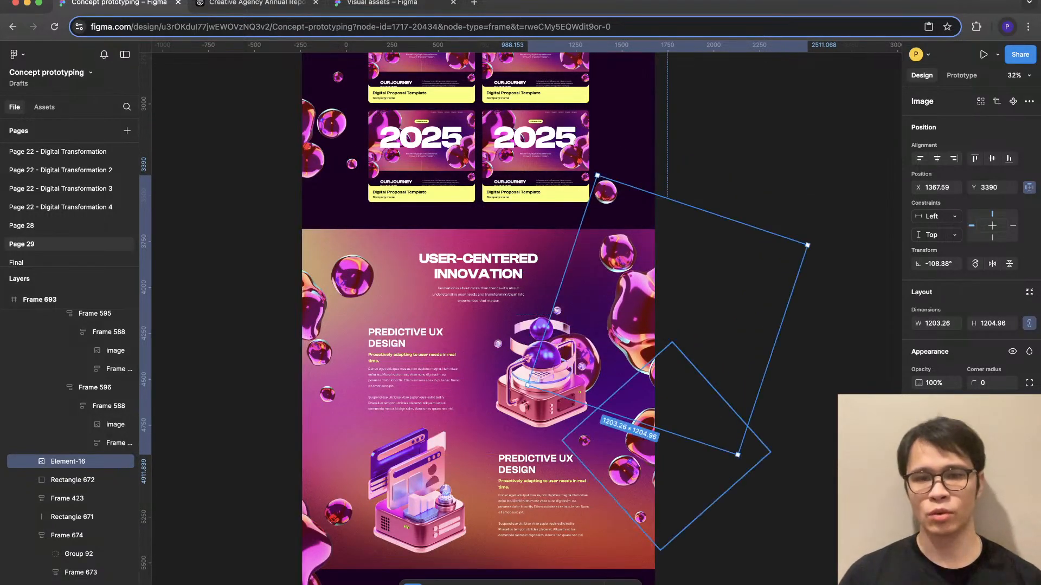
- Delete the lower right-edge and the upper-left glass blob clusters from the User-Centered Innovation section
left_click(628, 469)
key("Delete")
left_click(337, 319)
key("Delete")
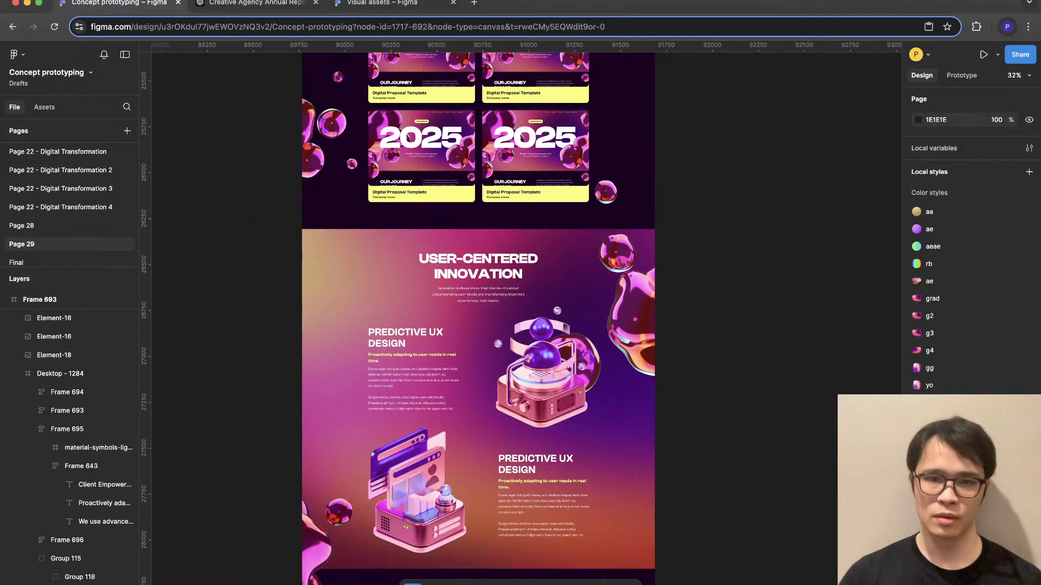
key("super+z")
- Resize the remaining right-edge cluster to about 722 × 723 rotated to -67.81°, lower it slightly, and raise the lower-left cluster inside User-Centered Innovation
left_click_drag(739, 460, 754, 351)
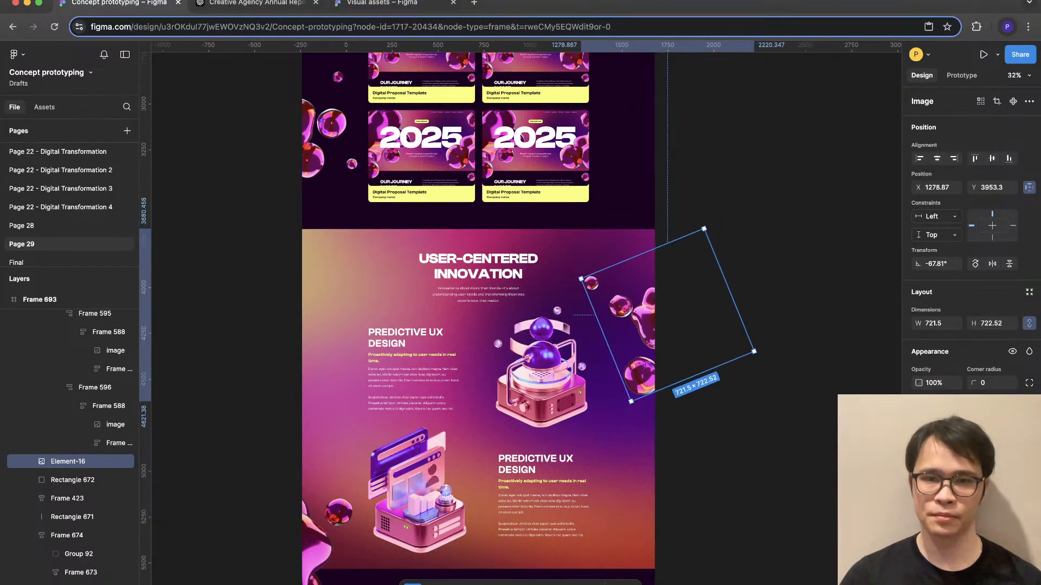
left_click_drag(642, 328, 634, 347)
key("super+v")
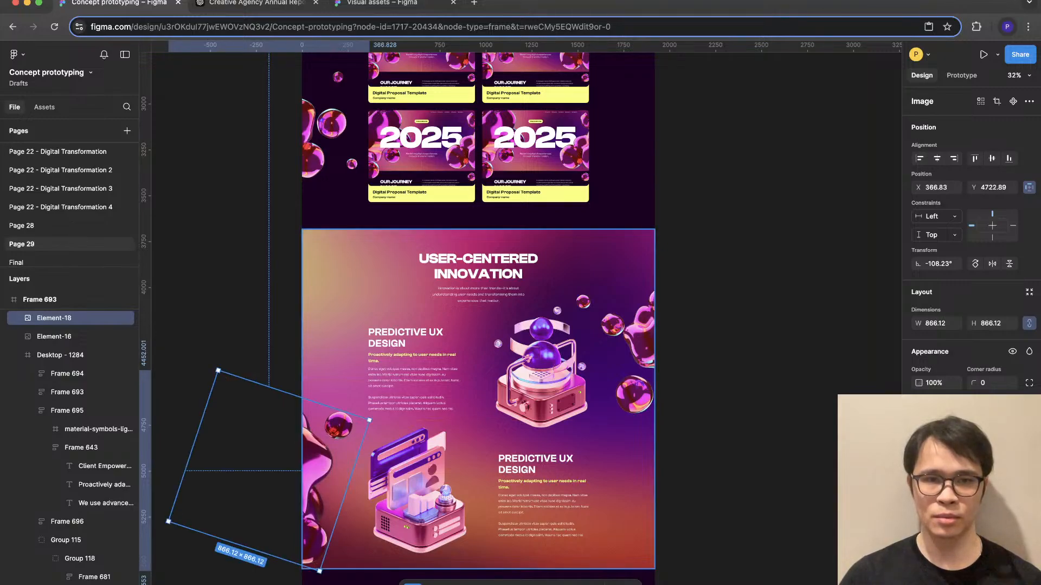
- Replace the lower-left blob cluster in User-Centered Innovation with a horizontally flipped copy of the right-edge cluster from Empowering Brand Evolution
key("Delete")
scroll(336, 157, "up", 6)
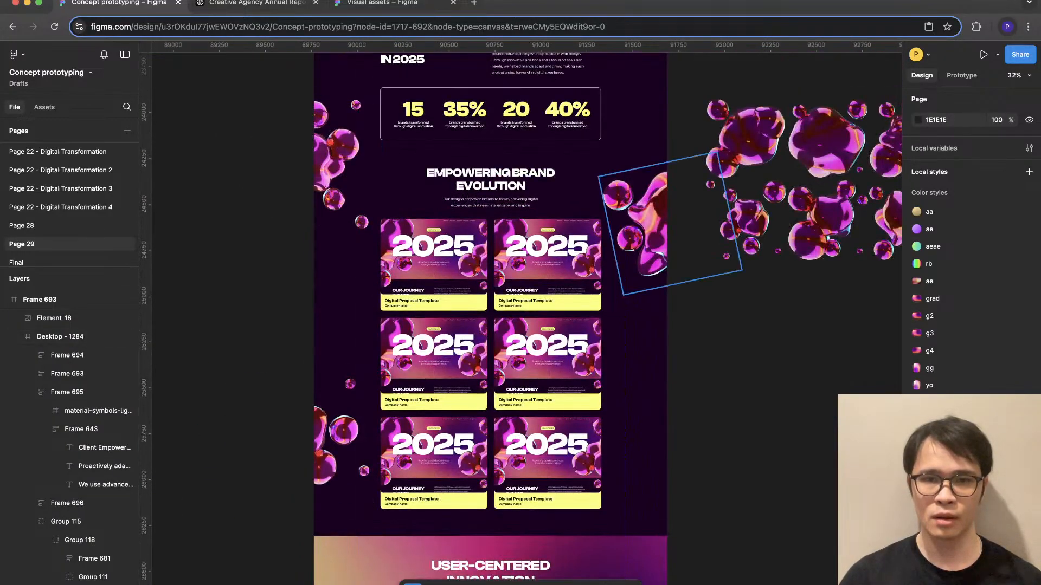
left_click(647, 209, "super")
left_click_drag(648, 208, 294, 528)
key("shift+h")
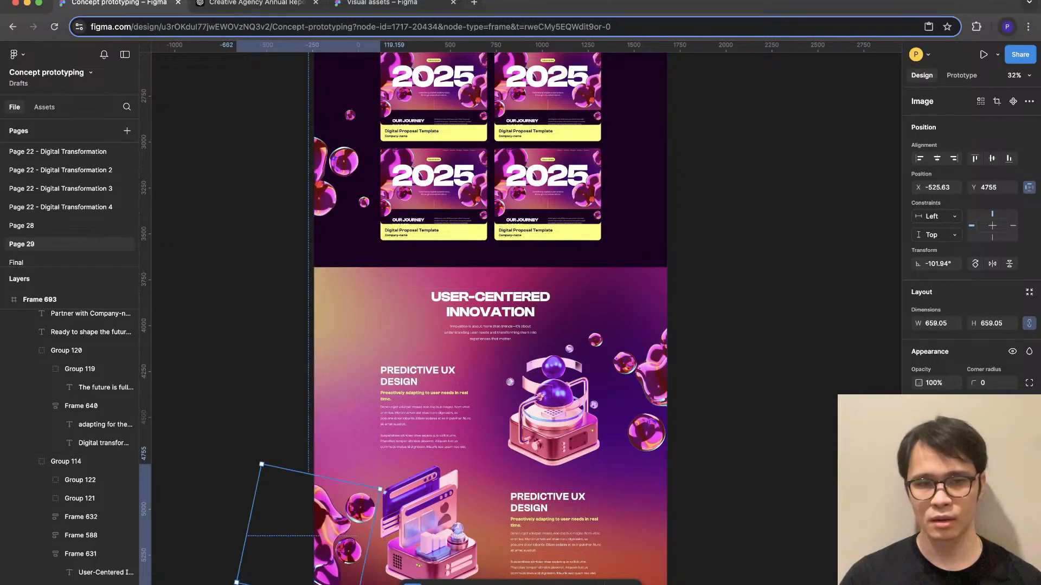
- Shift the flipped cluster slightly up and outward, away from the lower illustration in User-Centered Innovation
left_click(277, 450)
left_click(336, 520, "super")
left_click_drag(367, 509, 363, 476)
left_click(278, 450)
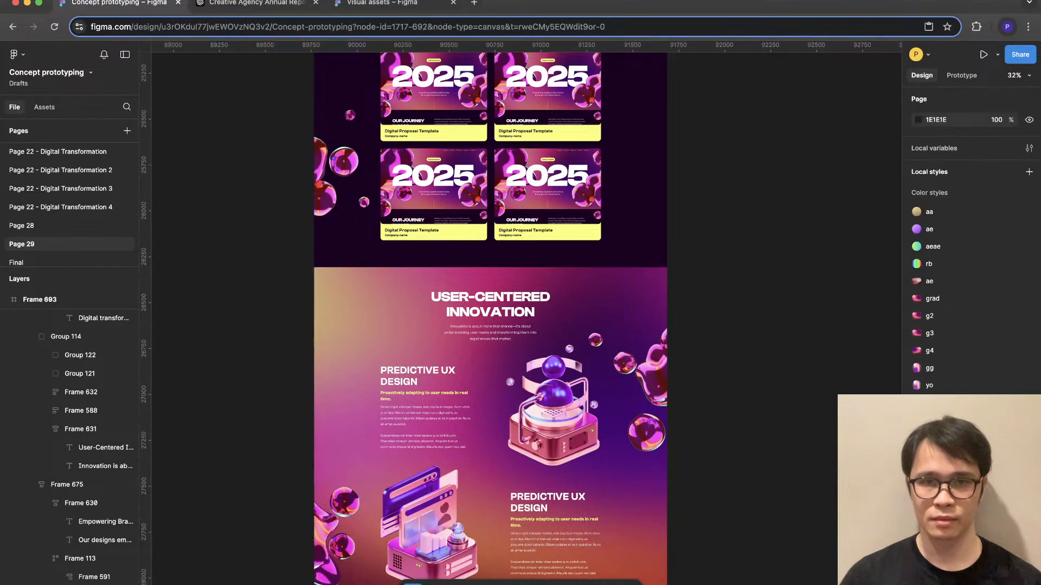
- Move the left-edge blob cluster beside the third row of project cards down to Y 3903.14
scroll(763, 427, "down", 5)
scroll(763, 427, "up", 2)
scroll(763, 427, "right", 2)
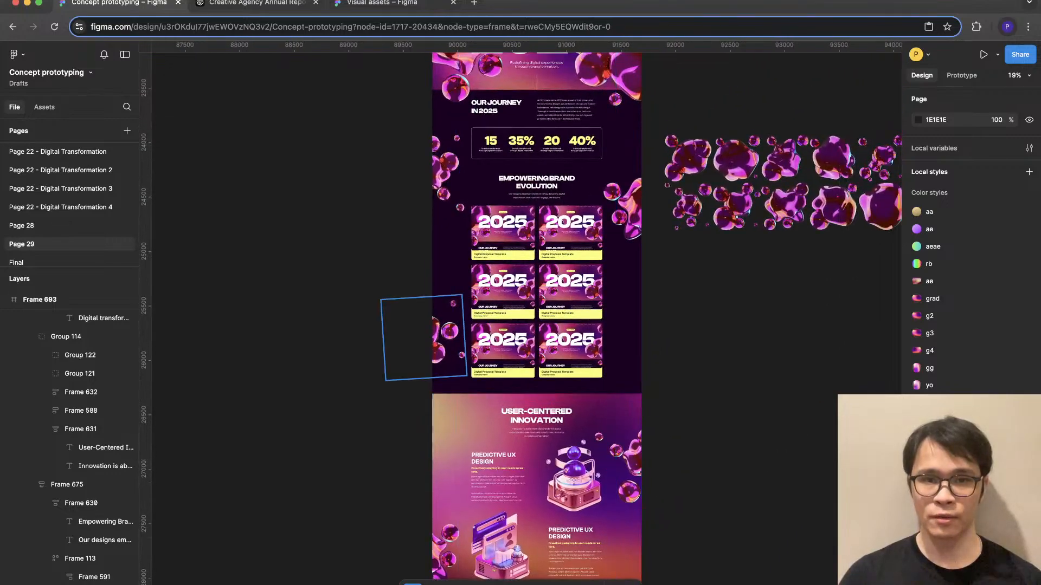
left_click(448, 332)
scroll(448, 331, "up", 2)
left_click_drag(407, 336, 407, 385)
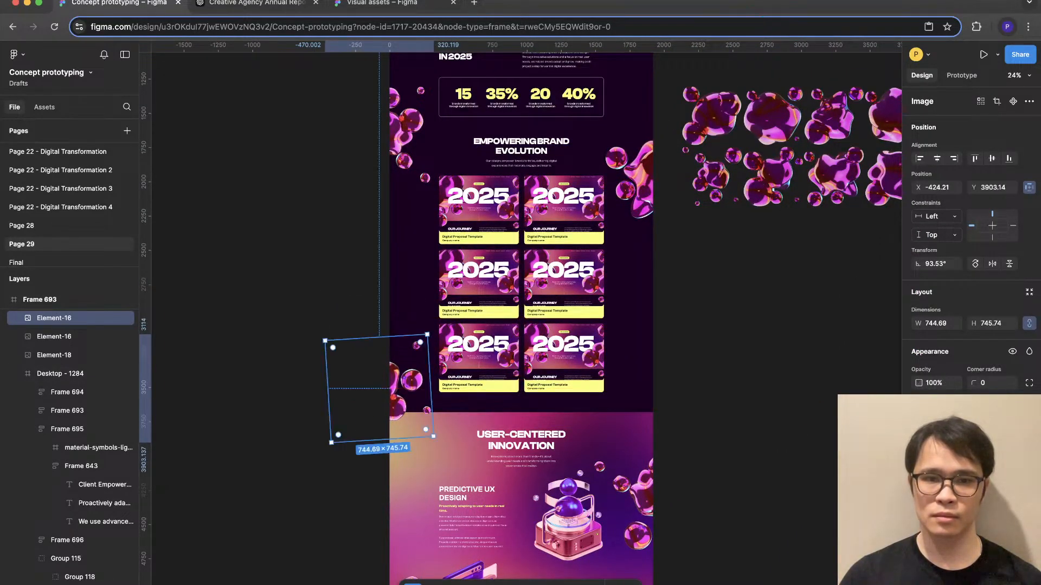
key("Escape")
scroll(510, 325, "down", 2)
scroll(509, 325, "up", 2)
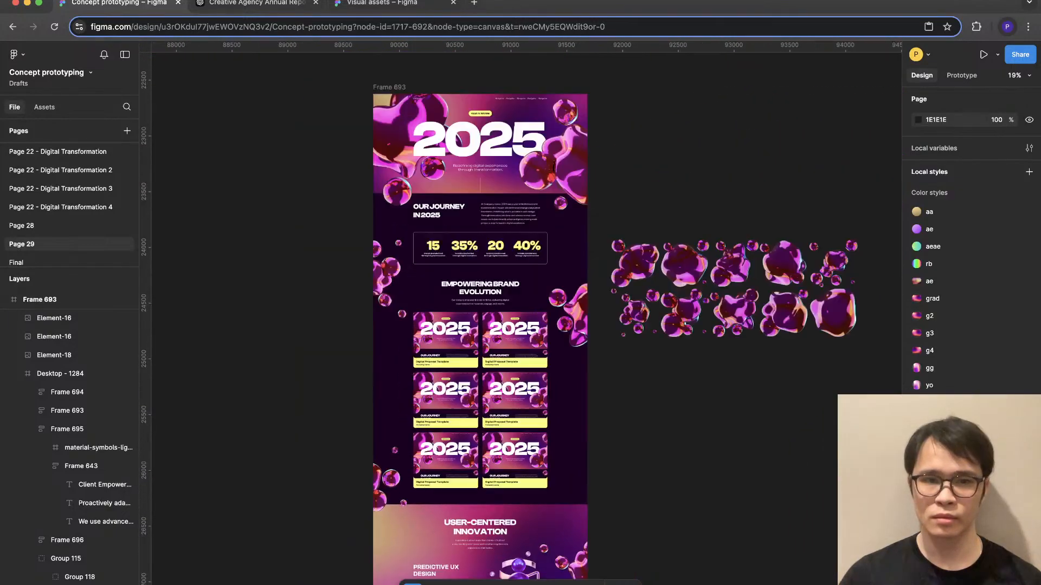
scroll(509, 325, "down", 4)
scroll(325, 379, "up", 4)
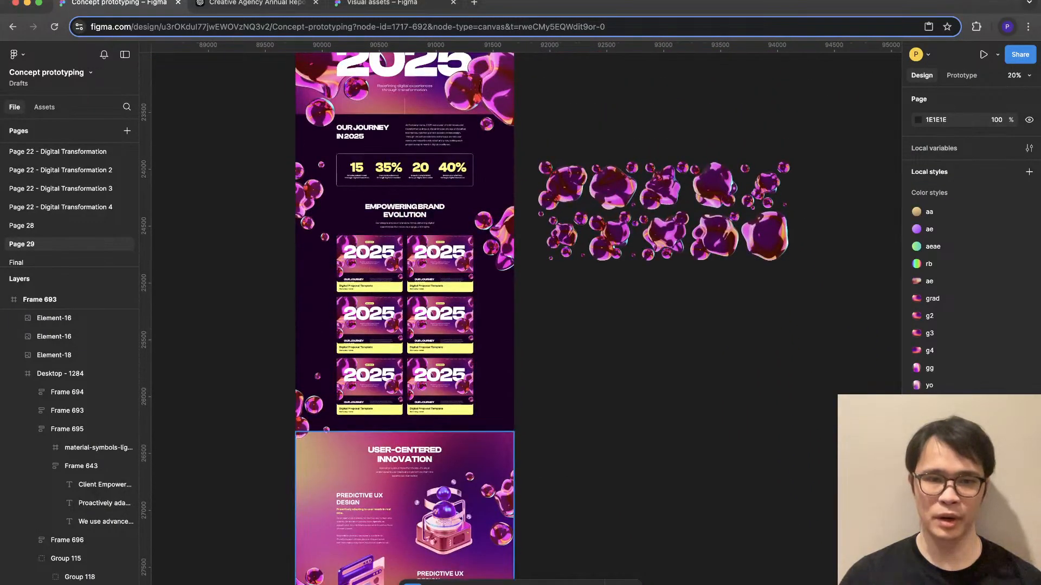
- Lower the left-edge cluster further so it overlaps the boundary between the project cards and User-Centered Innovation
scroll(326, 390, "down", 2)
scroll(325, 390, "up", 2)
left_click(304, 394)
left_click_drag(304, 394, 304, 410)
key("Escape")
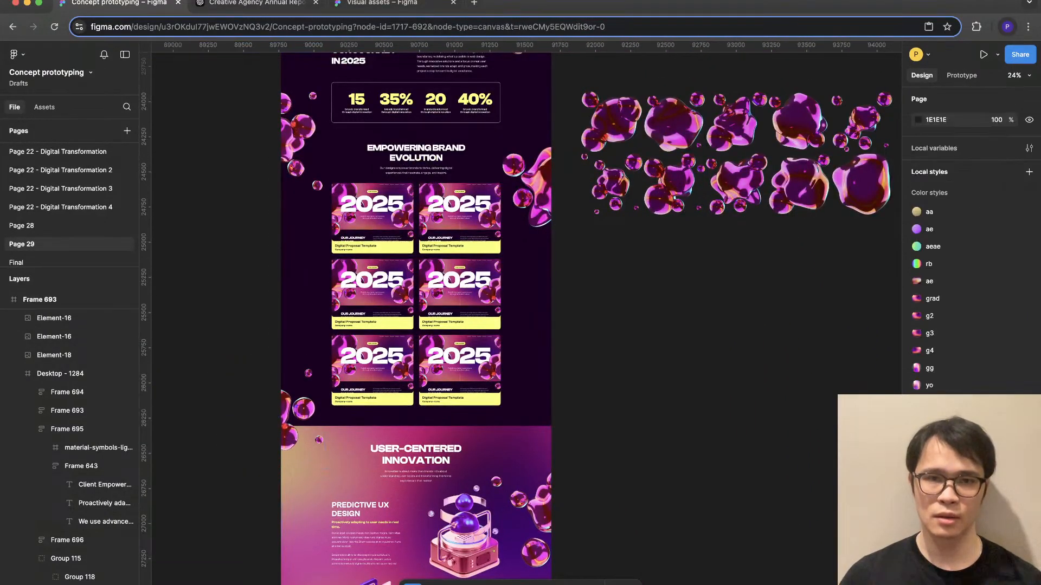
scroll(325, 390, "up", 3)
scroll(325, 390, "down", 3)
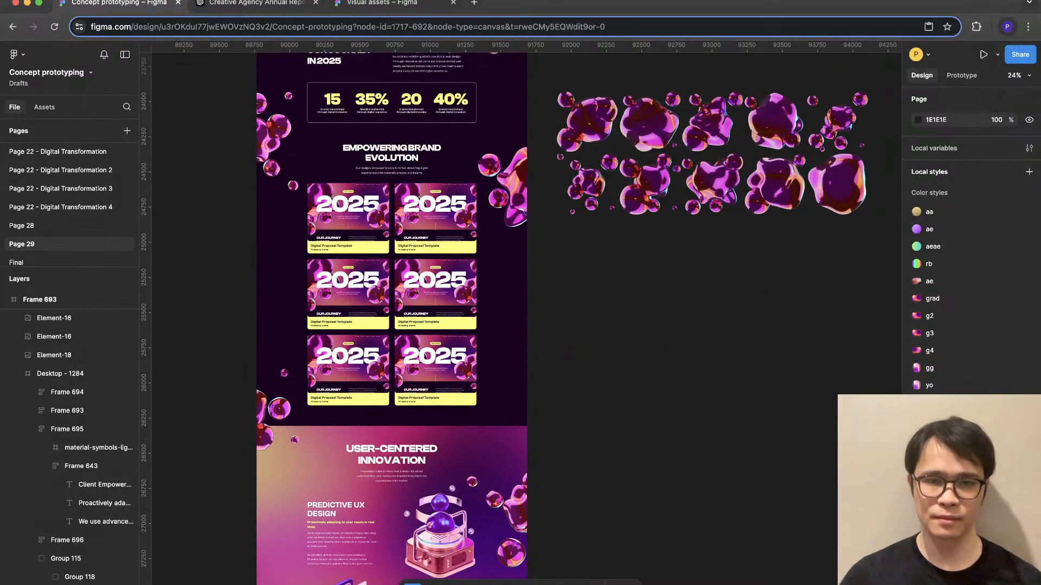
scroll(391, 319, "down", 3)
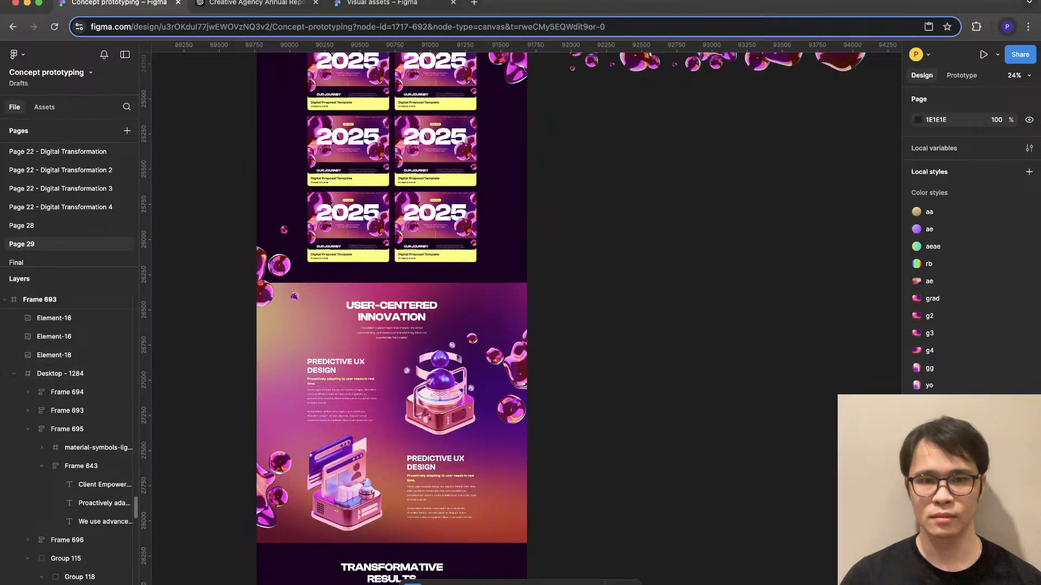
- Open the image fill settings of the upper User-Centered Innovation illustration
scroll(298, 469, "up", 5)
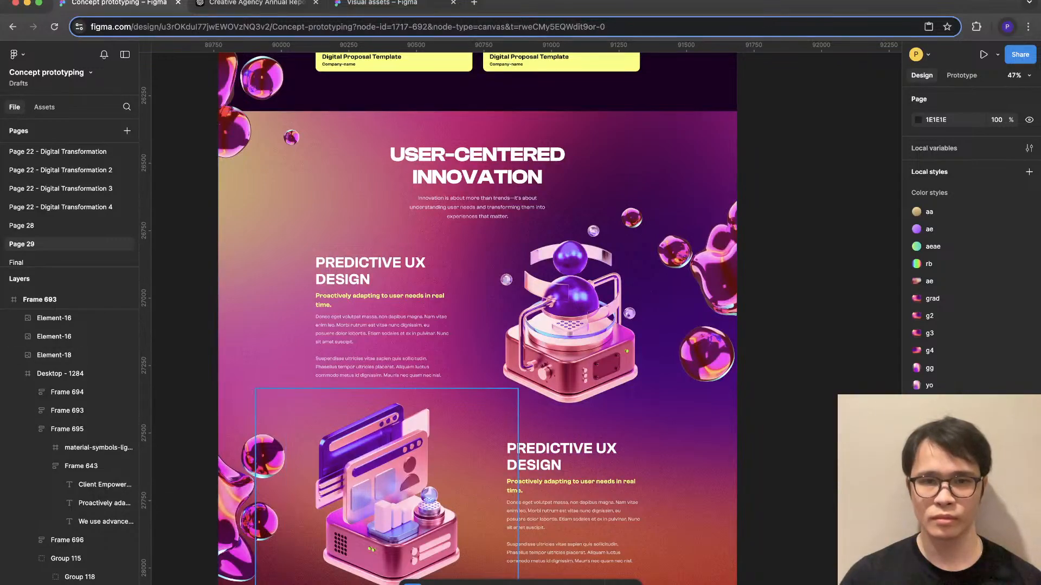
left_click(575, 320, "super")
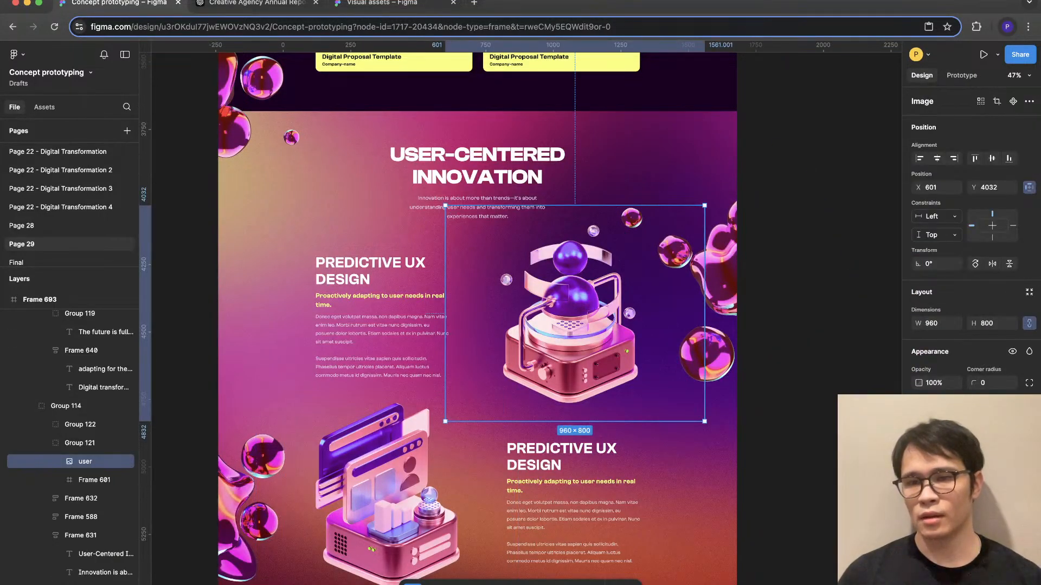
left_click(919, 430)
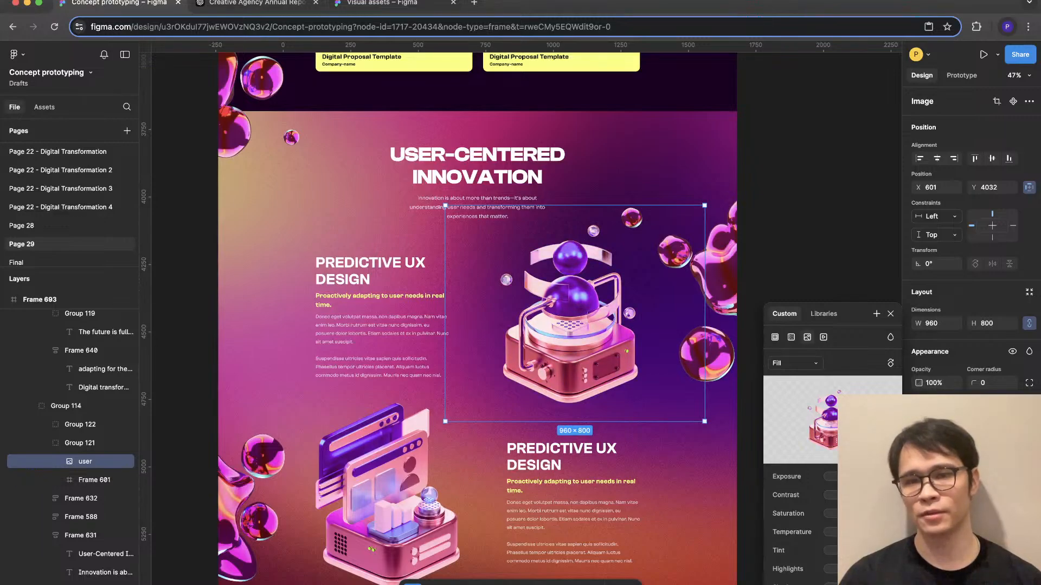
- Raise the right-edge blob cluster in User-Centered Innovation to Y 3558.84 so it straddles the section's top boundary
left_click(719, 266)
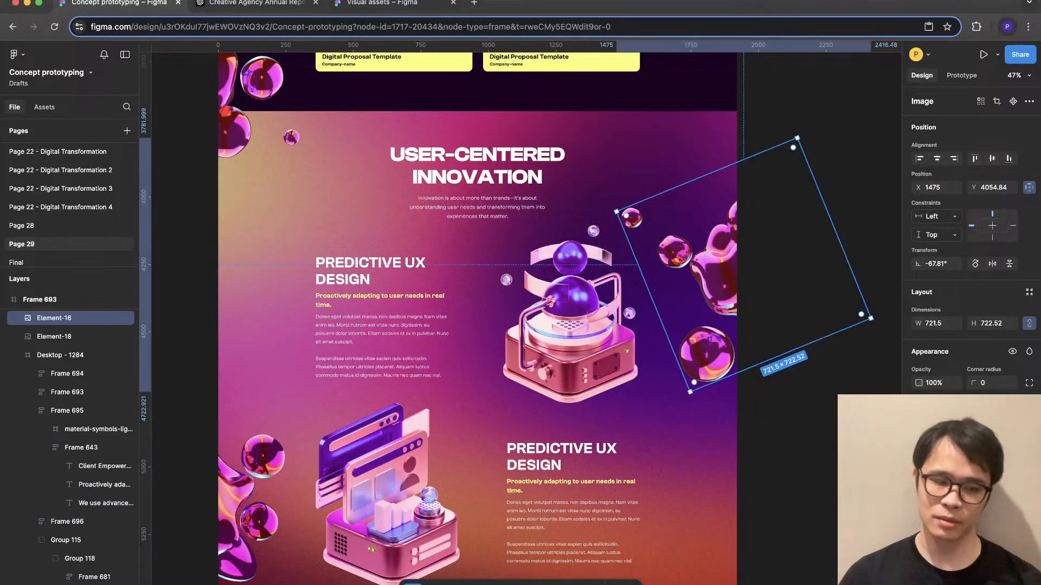
scroll(477, 315, "up", 5)
scroll(477, 314, "down", 2)
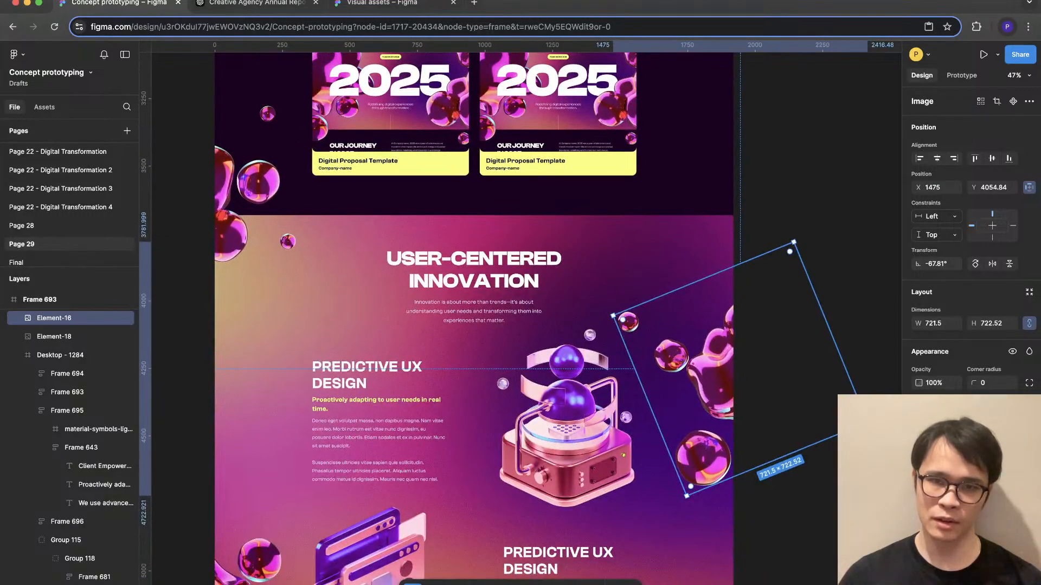
left_click_drag(715, 380, 716, 246)
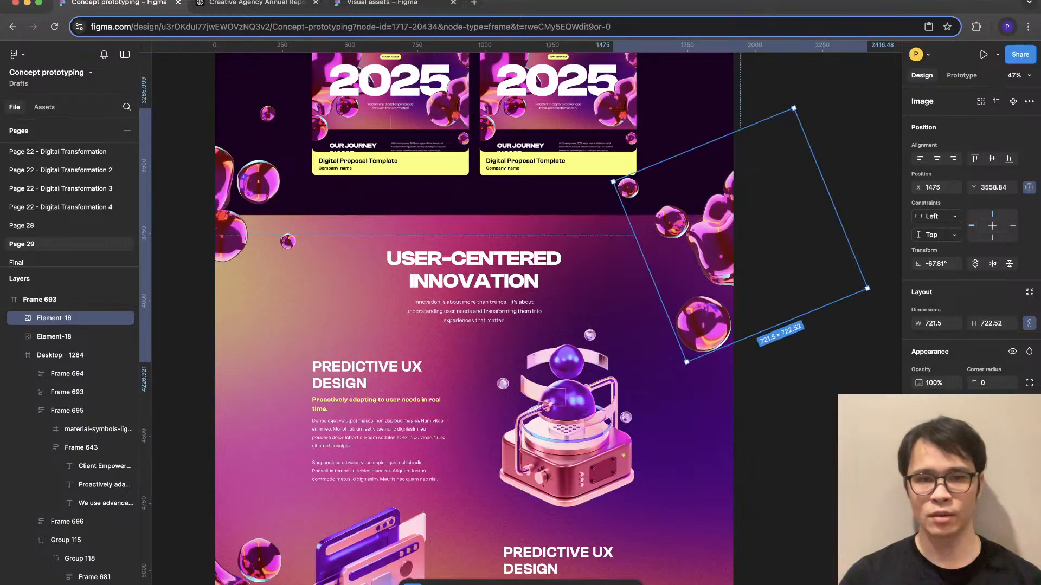
left_click(791, 434)
- Review the blob placement from the 2025 hero down to Transformative Results for balance between both page edges
scroll(791, 433, "down", 5)
scroll(792, 434, "down", 4)
scroll(581, 314, "down", 2)
scroll(580, 315, "up", 4)
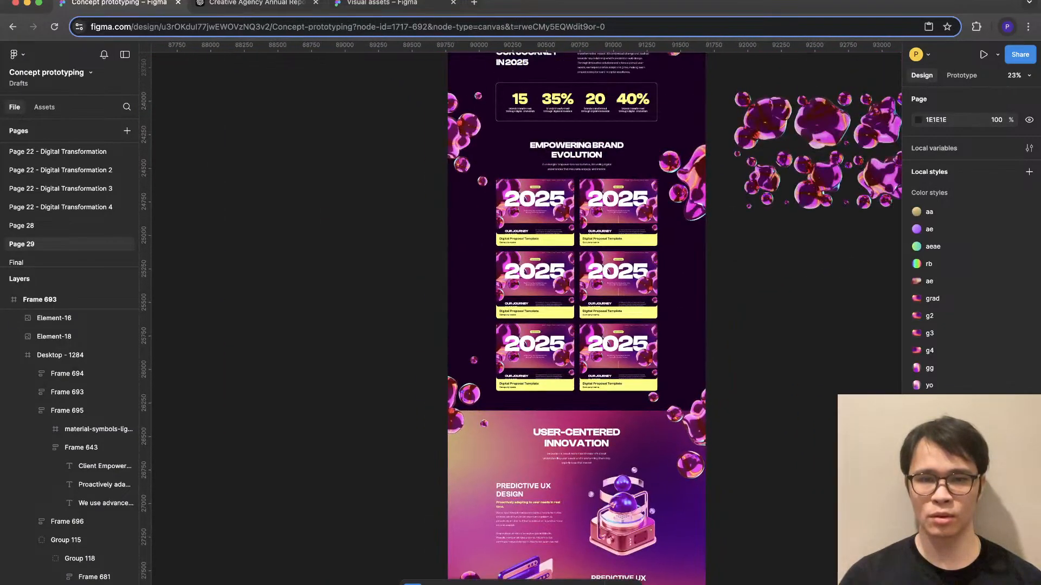
scroll(549, 314, "up", 3)
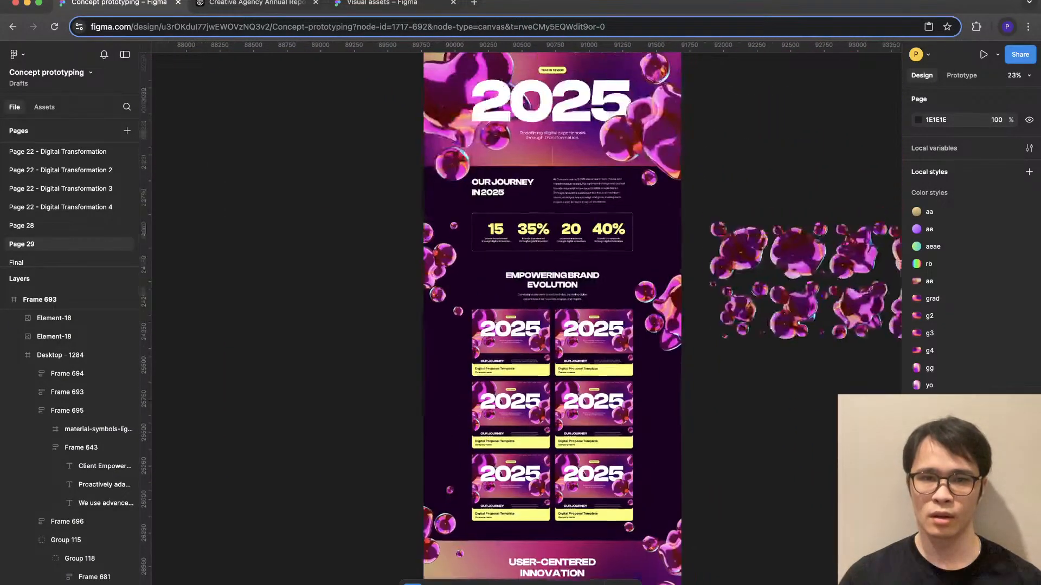
scroll(548, 315, "down", 2)
scroll(548, 314, "down", 4)
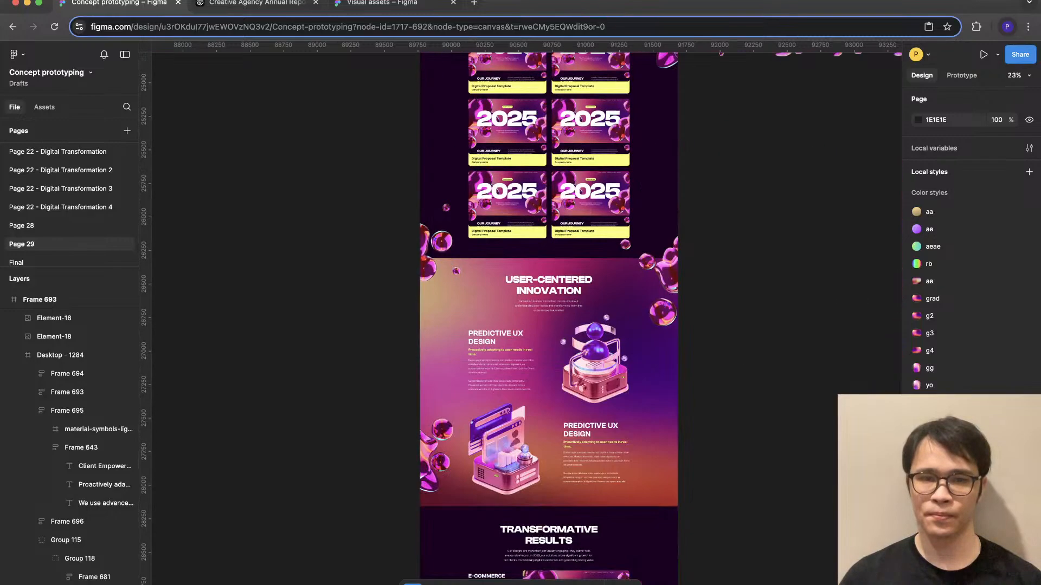
- Move the lower-left blob cluster in User-Centered Innovation down across the boundary with Transformative Results
scroll(549, 314, "down", 3)
left_click_drag(436, 319, 436, 365)
key("Escape")
scroll(536, 314, "up", 2)
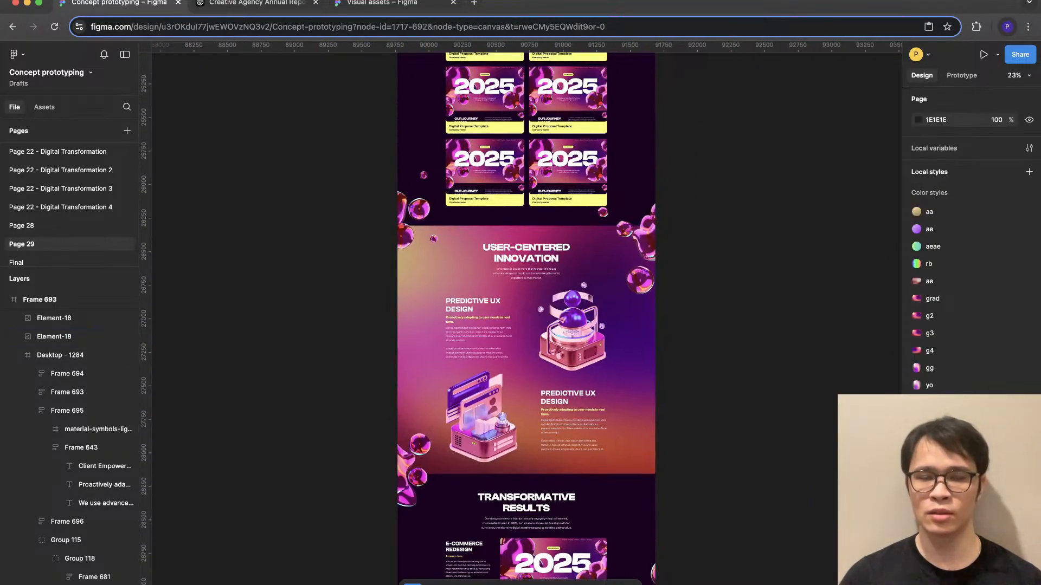
scroll(525, 278, "up", 4)
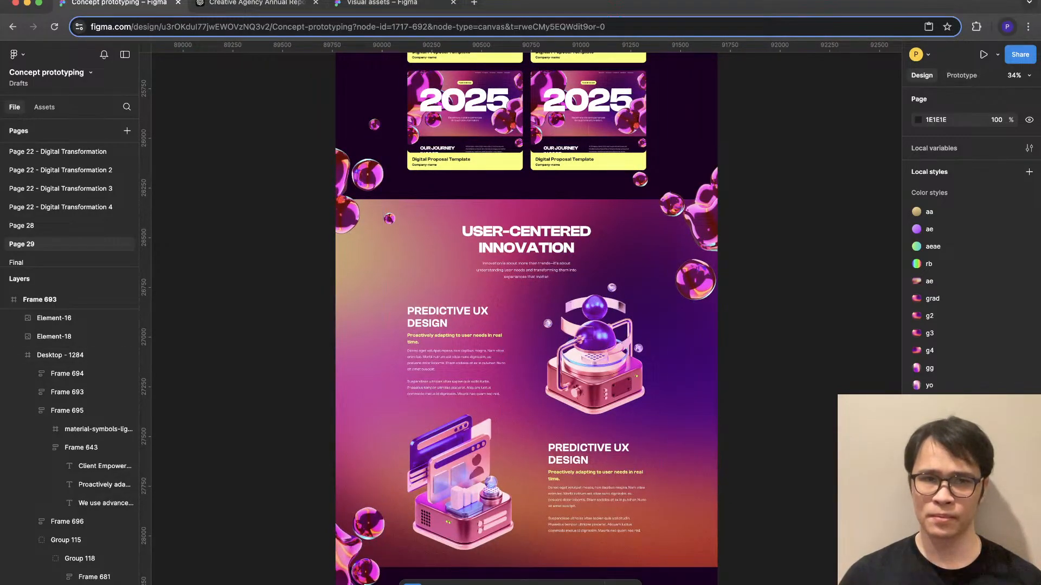
left_click(983, 54)
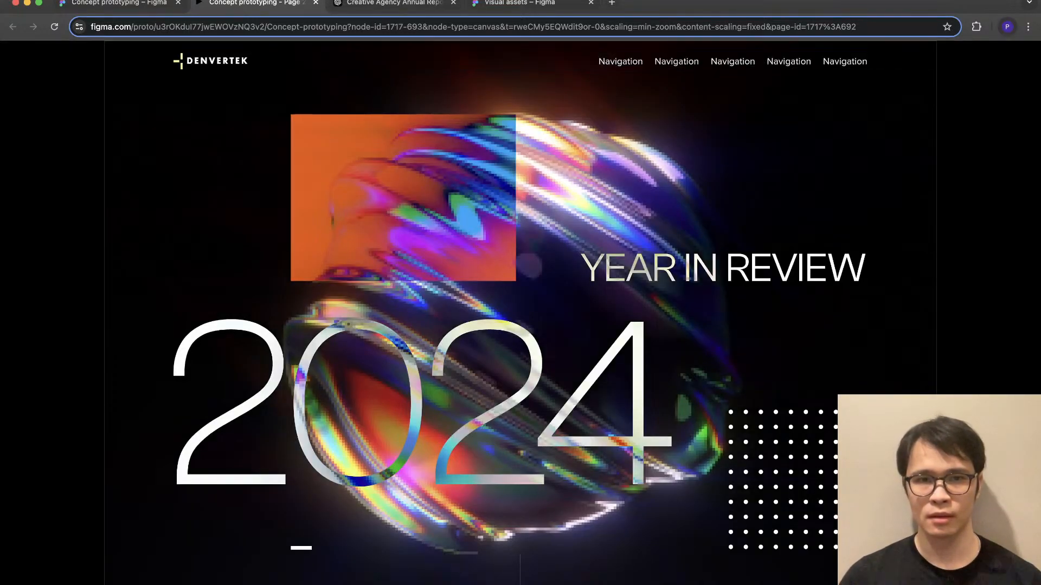
left_click(119, 3)
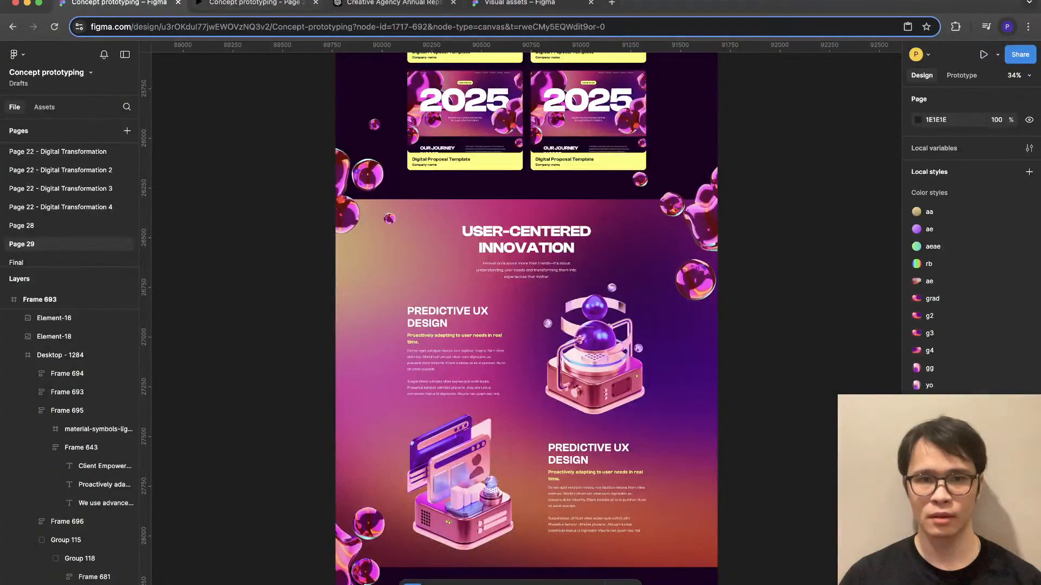
scroll(525, 318, "up", 5)
left_click(315, 3)
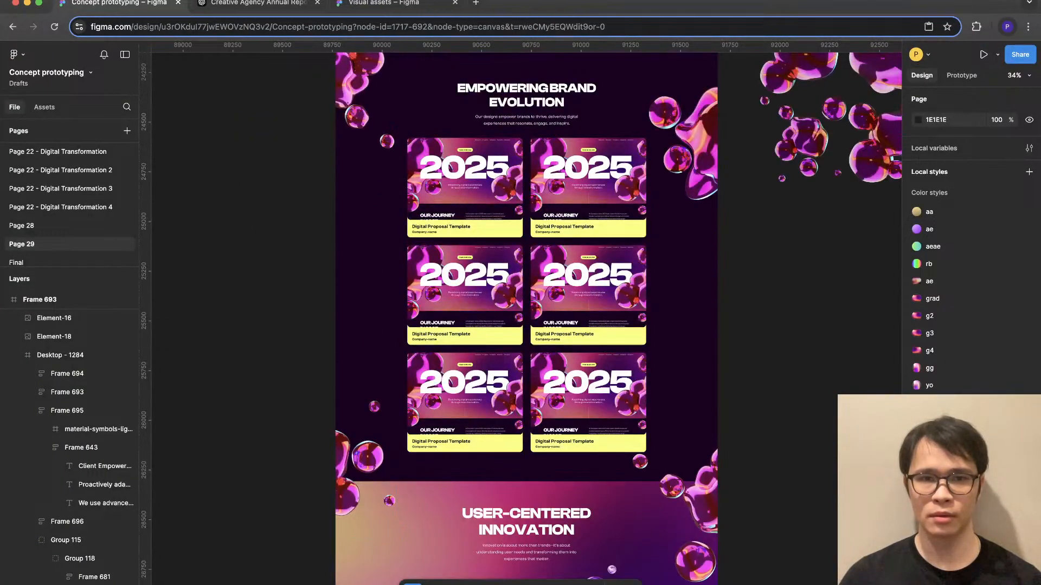
- Present Frame 693 as a prototype and check how the blobs frame the hero, Our Journey, Empowering Brand Evolution and User-Centered Innovation sections
scroll(460, 228, "up", 9)
left_click(351, 236)
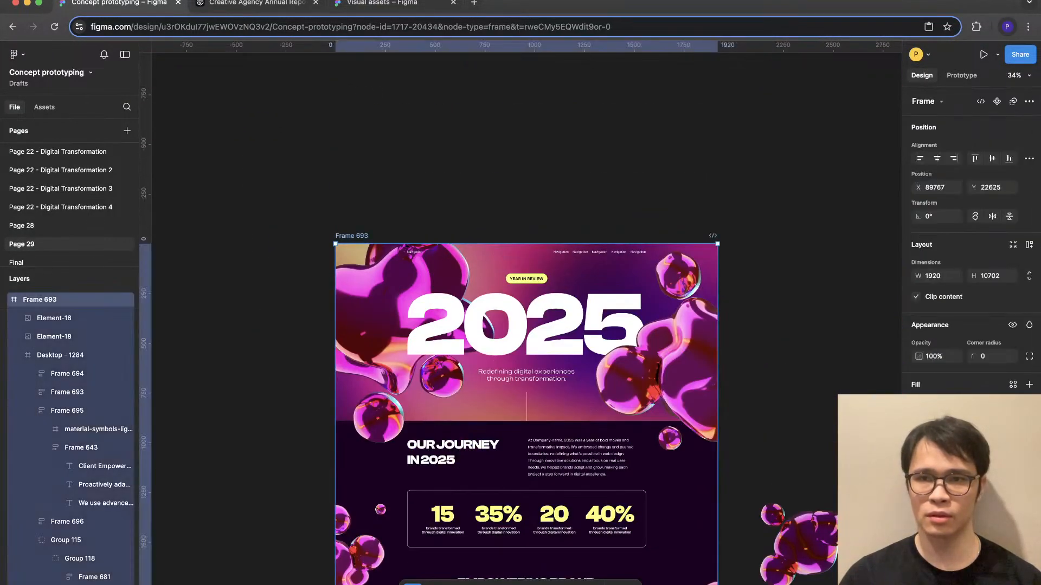
key("alt+super+Return")
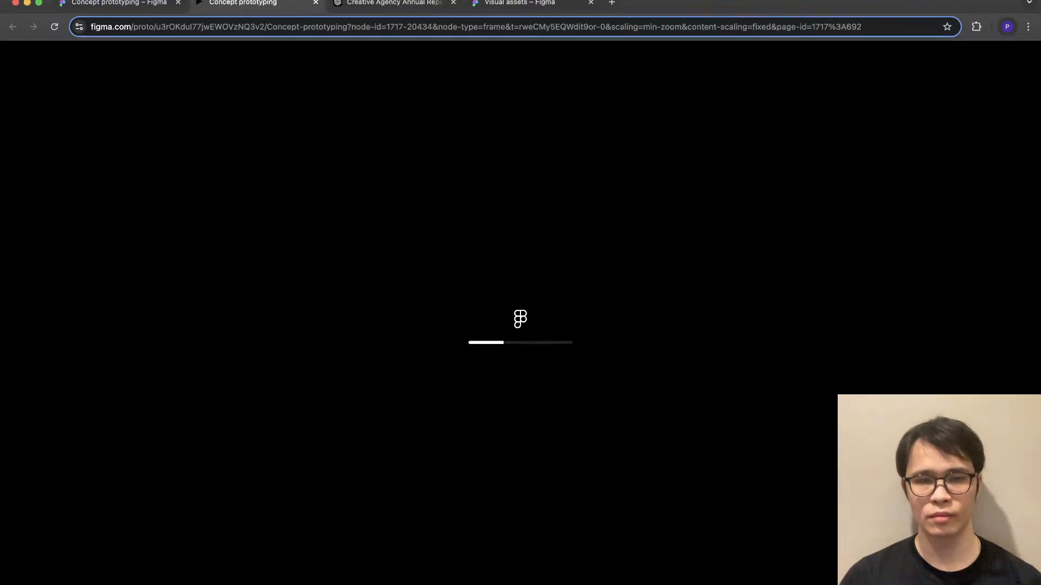
scroll(520, 315, "down", 10)
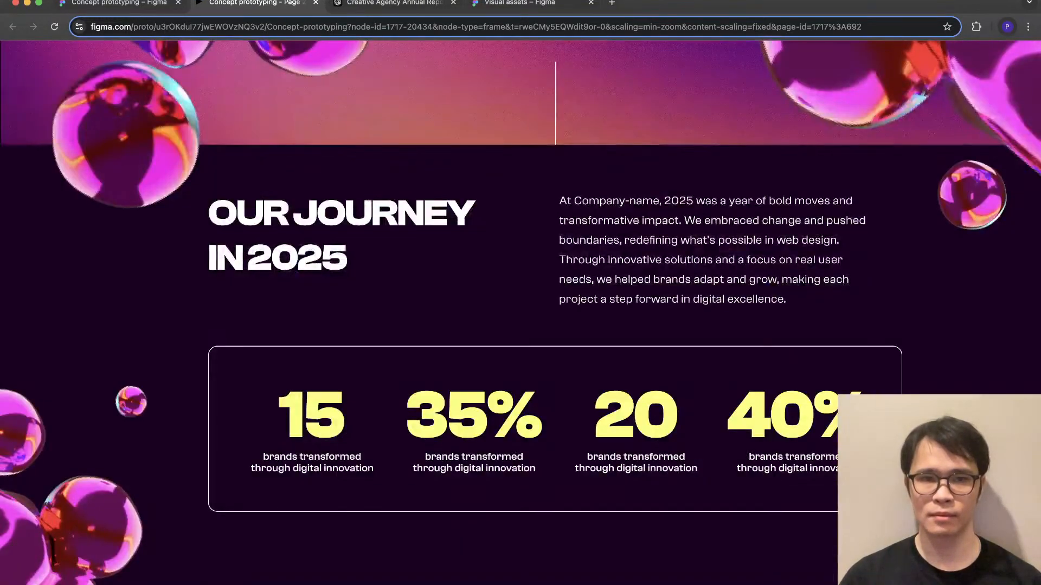
scroll(520, 315, "up", 8)
scroll(520, 314, "down", 20)
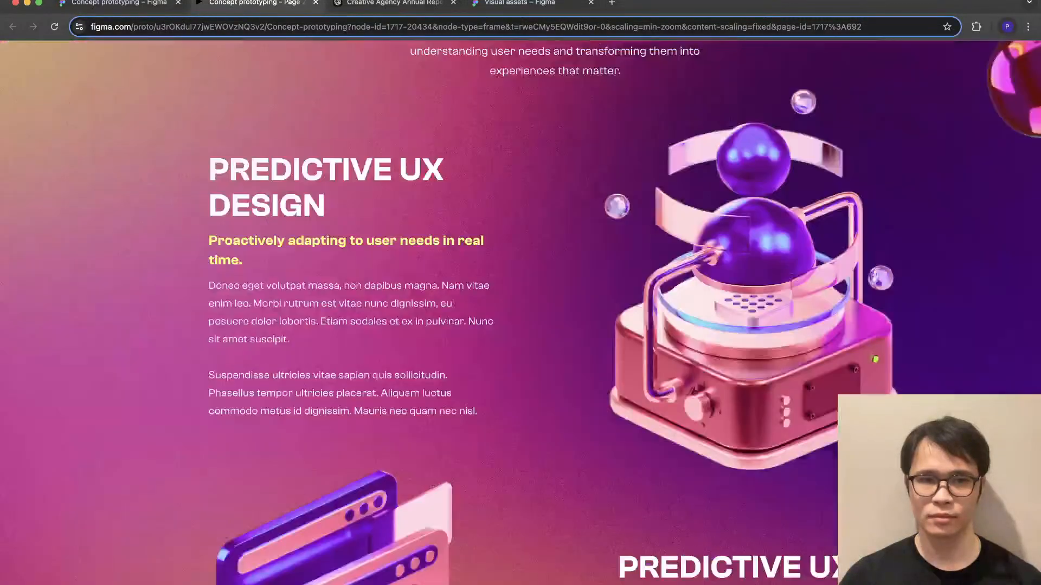
scroll(520, 312, "up", 20)
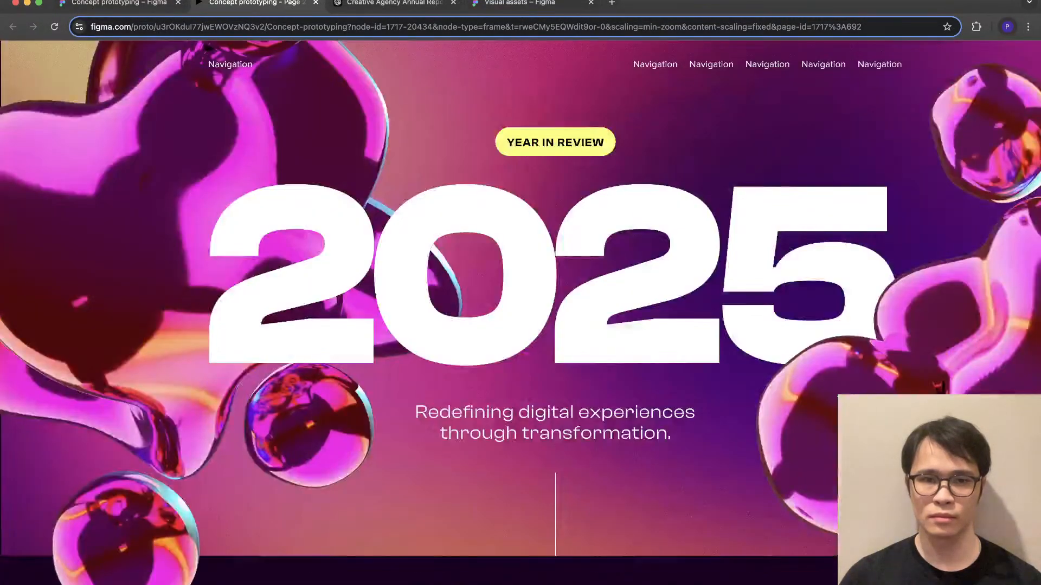
scroll(520, 312, "down", 15)
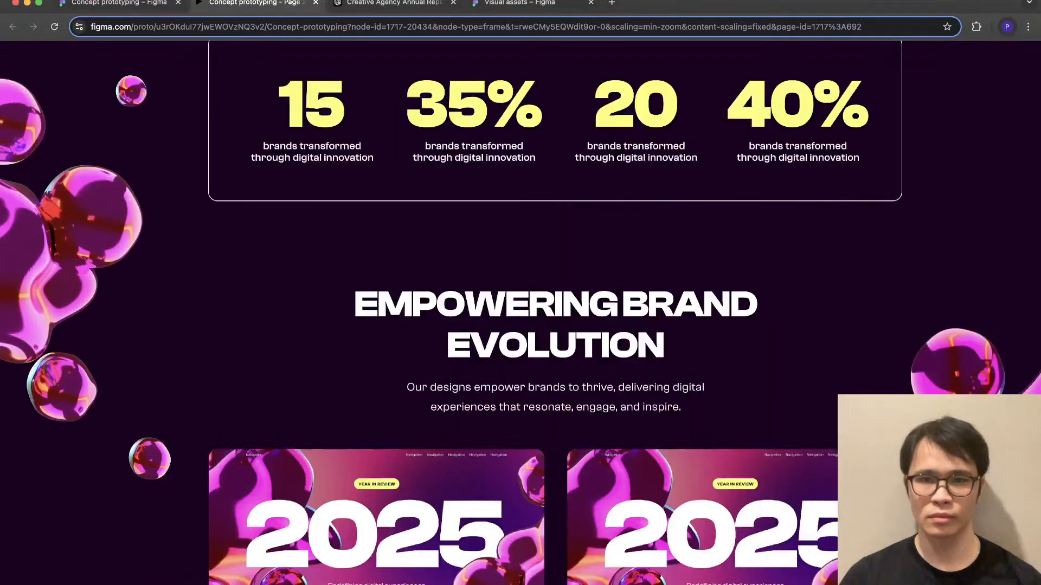
scroll(520, 312, "up", 4)
left_click(120, 3)
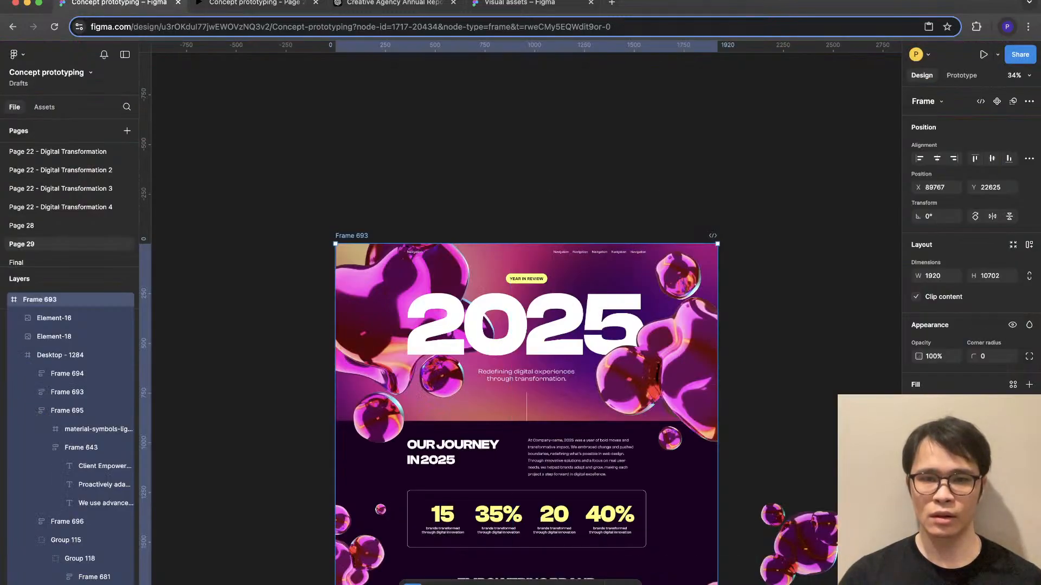
- Rotate the right-edge blob cluster beside the Empowering Brand Evolution heading to -42.65° and reposition it at X 1722.55, Y 1248
scroll(526, 336, "down", 5)
left_click(710, 347, "super")
left_click_drag(710, 347, 710, 309)
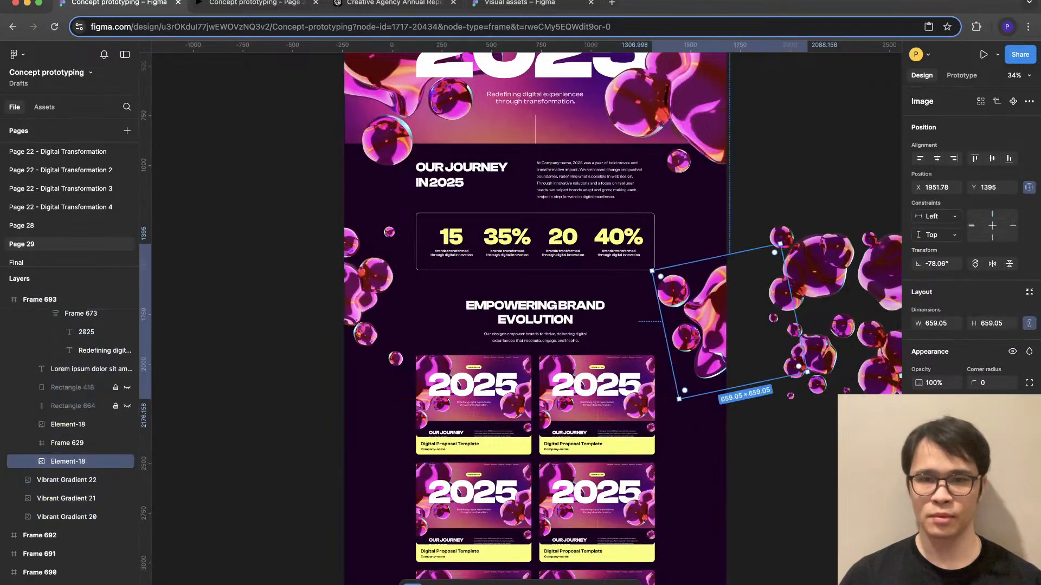
left_click_drag(649, 268, 637, 295)
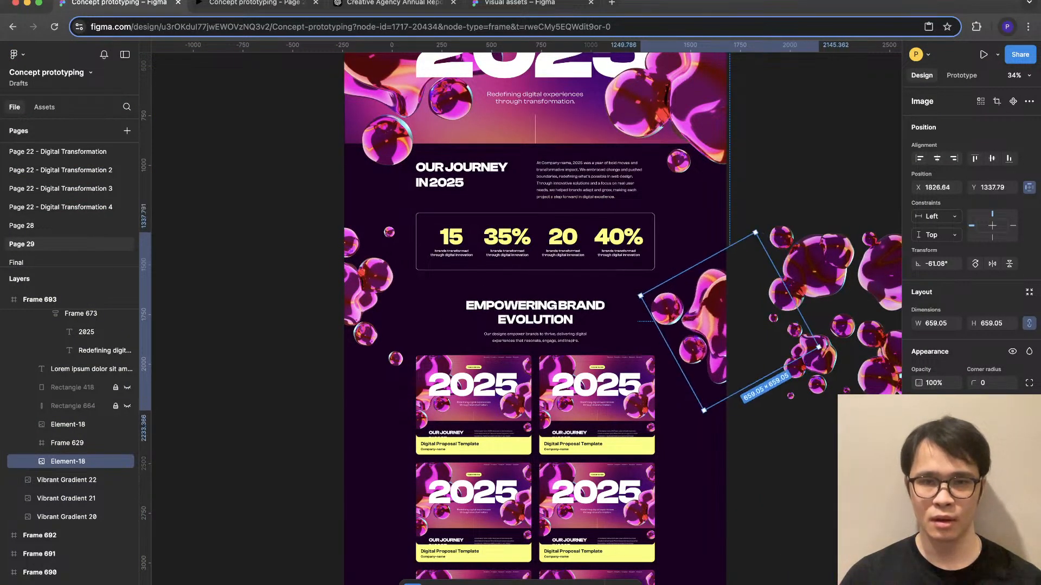
mouse_move(710, 320)
left_mouse_down()
mouse_move(710, 300)
mouse_move(718, 309)
left_mouse_up()
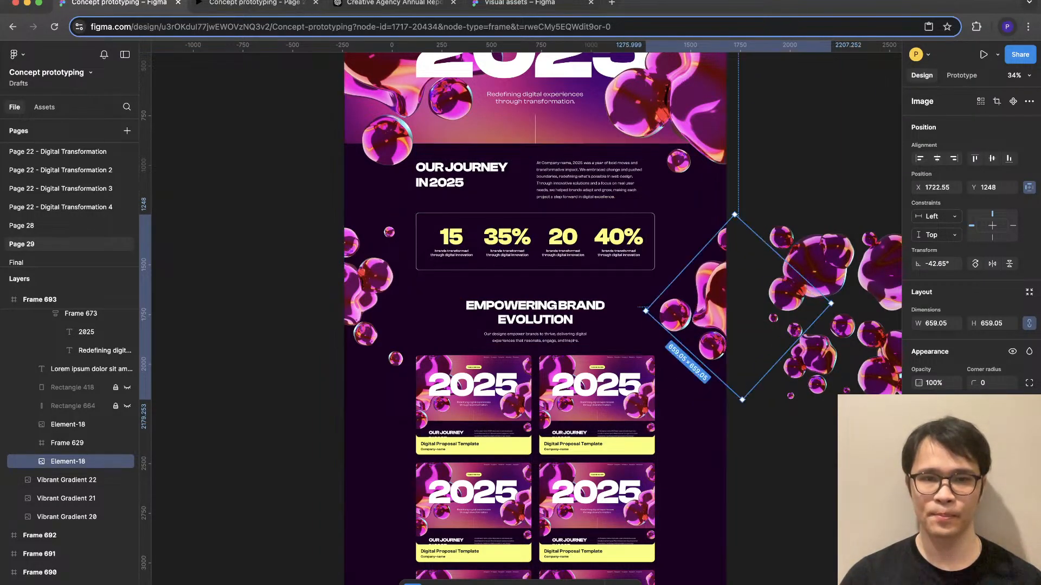
- Check the blob balance in the prototype preview from the 2025 hero through the project cards to User-Centered Innovation
key("ctrl+Tab")
scroll(520, 312, "down", 4)
scroll(520, 312, "up", 10)
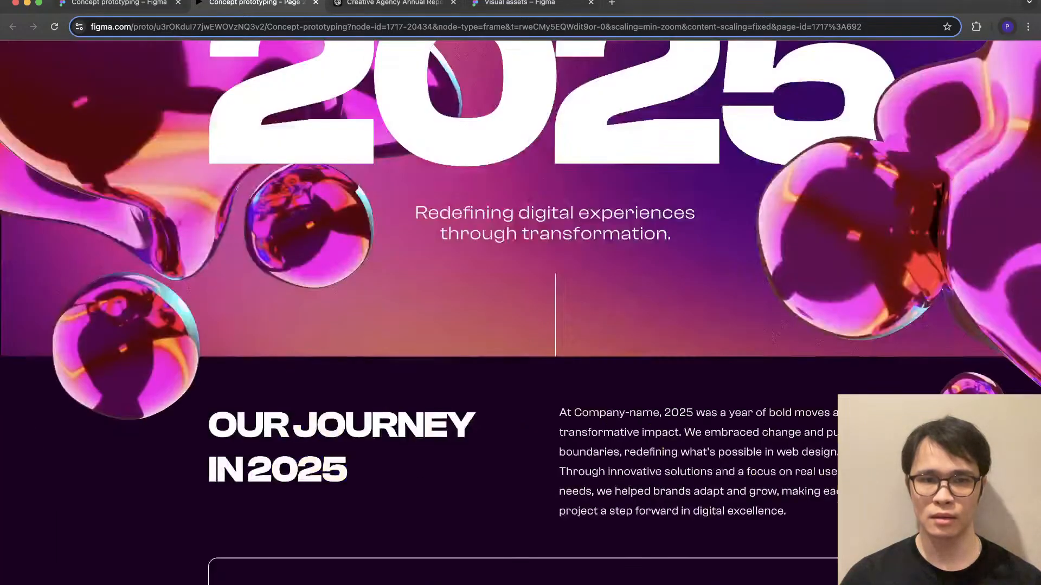
scroll(520, 313, "down", 13)
scroll(520, 313, "down", 4)
scroll(520, 312, "down", 6)
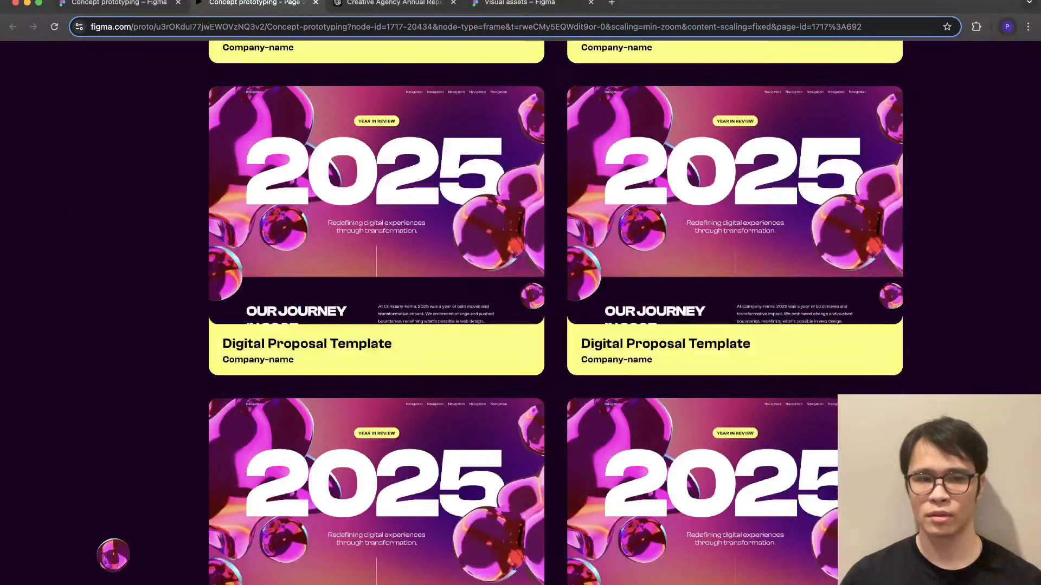
scroll(520, 313, "down", 3)
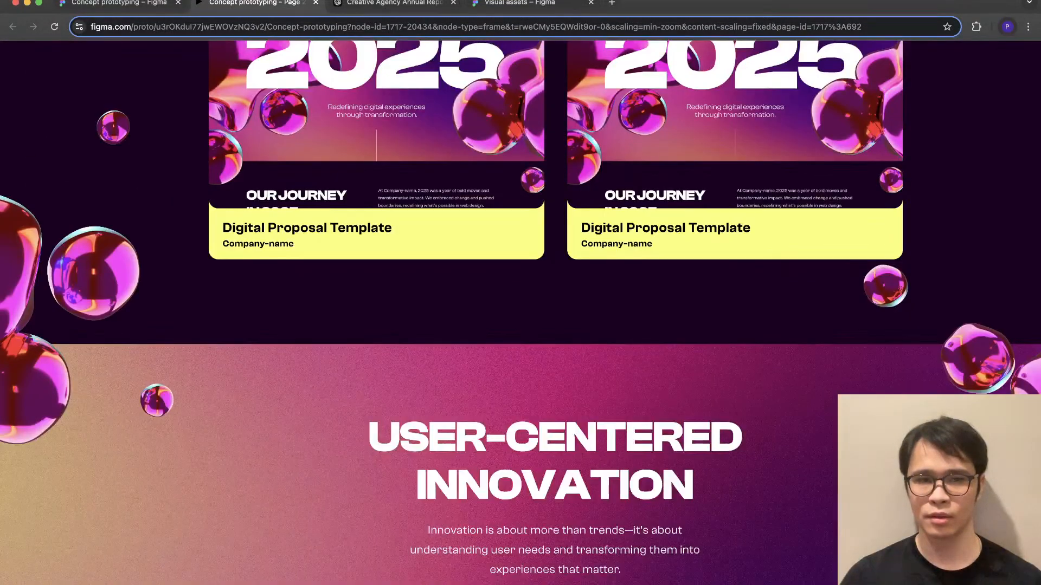
scroll(521, 313, "down", 4)
scroll(520, 313, "down", 5)
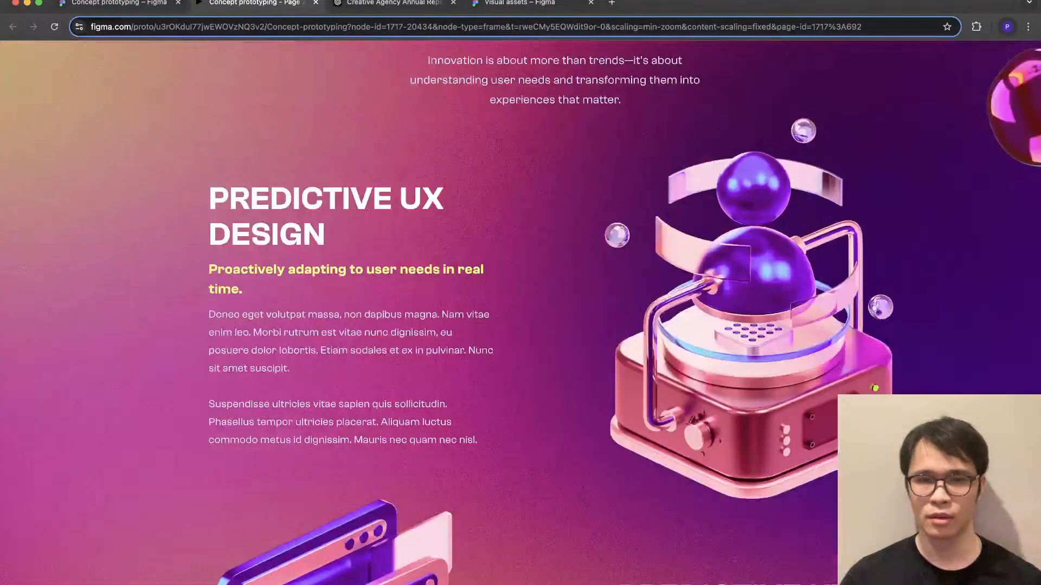
scroll(521, 312, "down", 10)
left_click(119, 3)
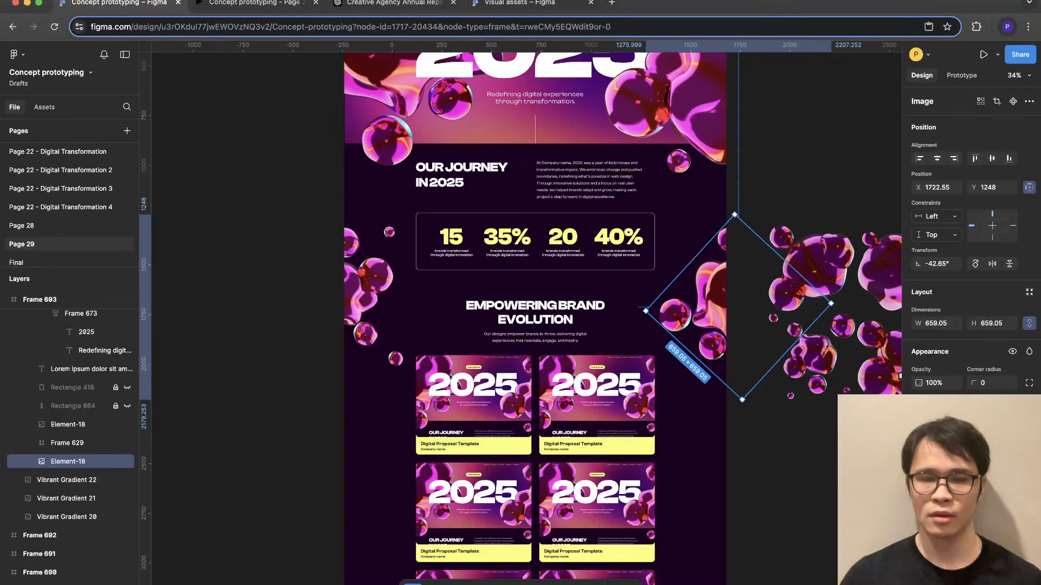
- Move the left-edge blob cluster above User-Centered Innovation slightly down and inward so it straddles the section boundary
scroll(697, 434, "down", 5)
key("Escape")
scroll(697, 435, "down", 4)
scroll(517, 314, "up", 3)
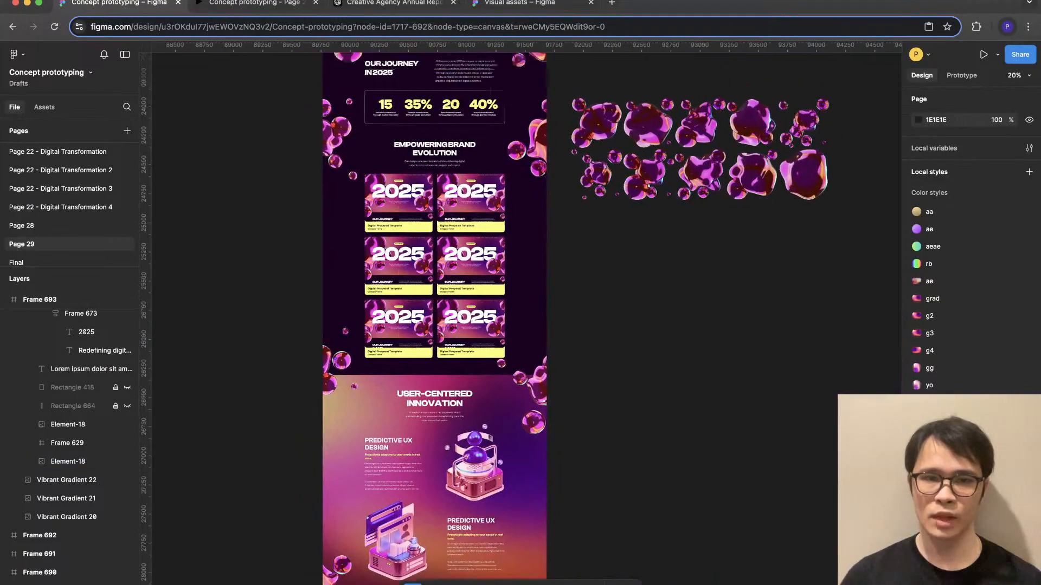
scroll(578, 446, "up", 2)
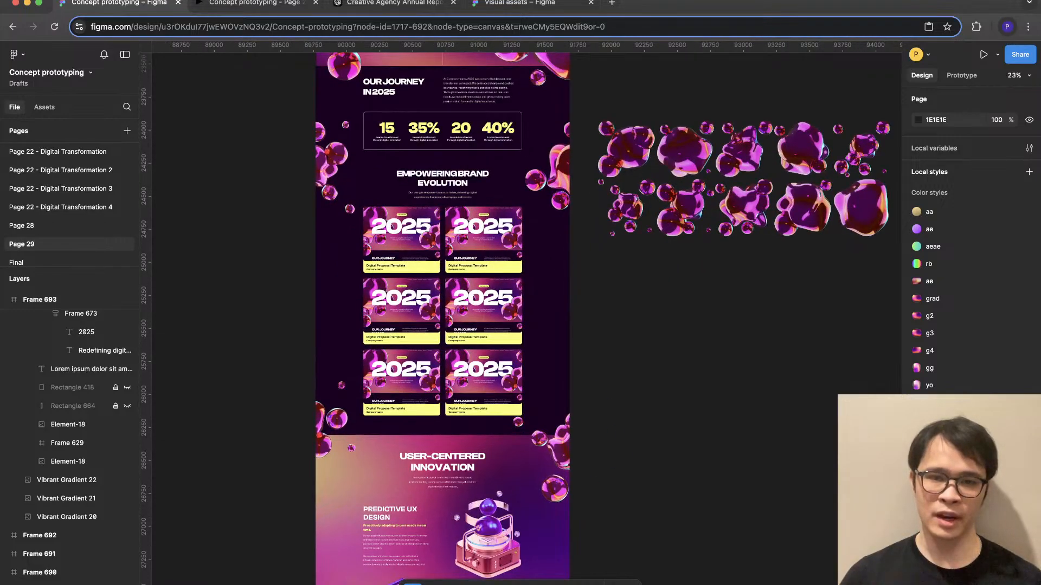
left_click(577, 446)
left_click(677, 439)
scroll(677, 439, "up", 3)
scroll(548, 379, "down", 4)
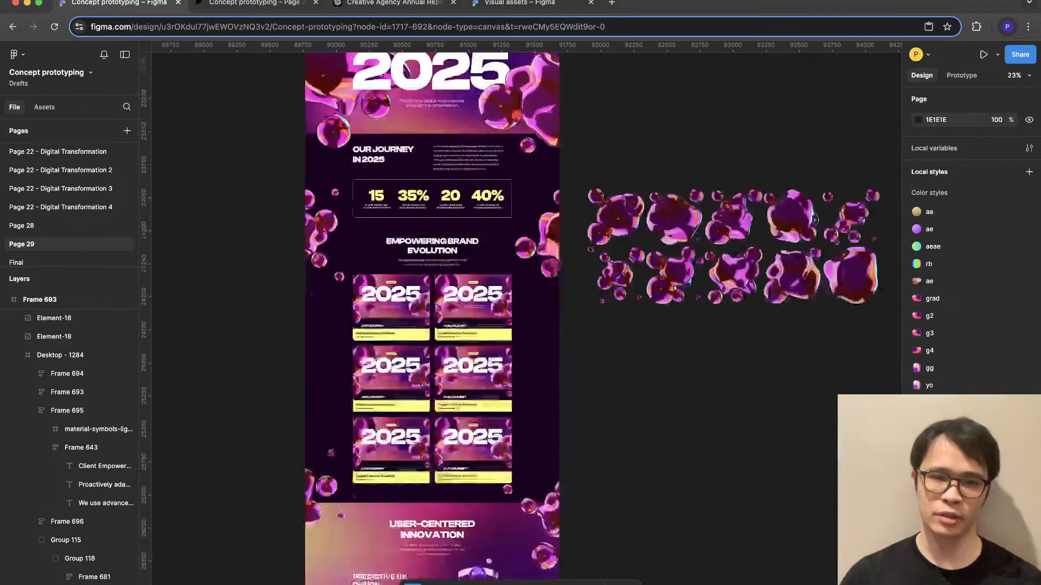
left_click(325, 346)
left_click_drag(326, 346, 350, 363)
left_click(612, 368)
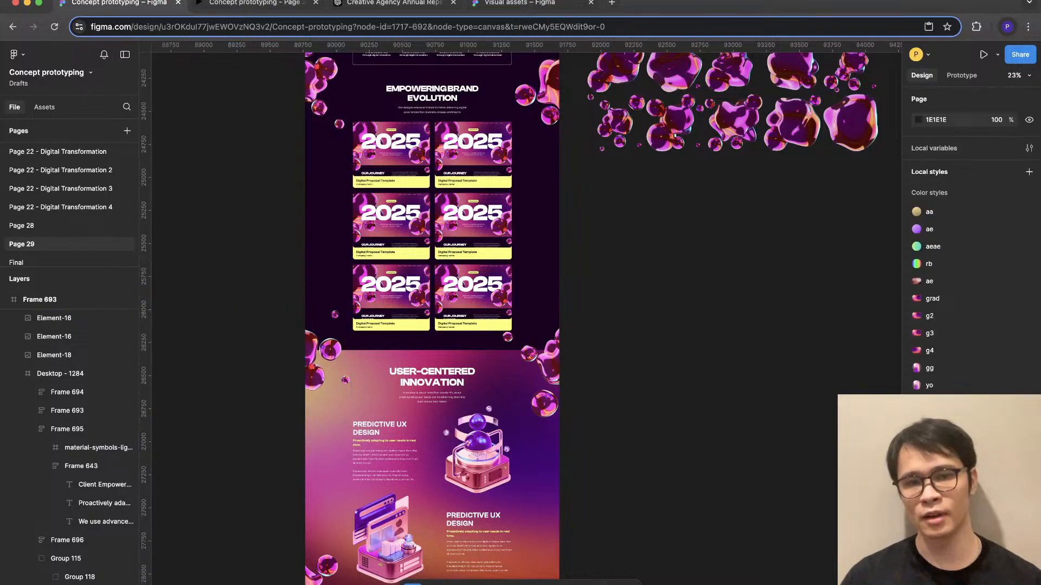
- Rotate the left-edge blob cluster at the User-Centered Innovation boundary to 128.32° and nudge it down and to the right
left_click(326, 351)
left_click_drag(355, 409, 375, 367)
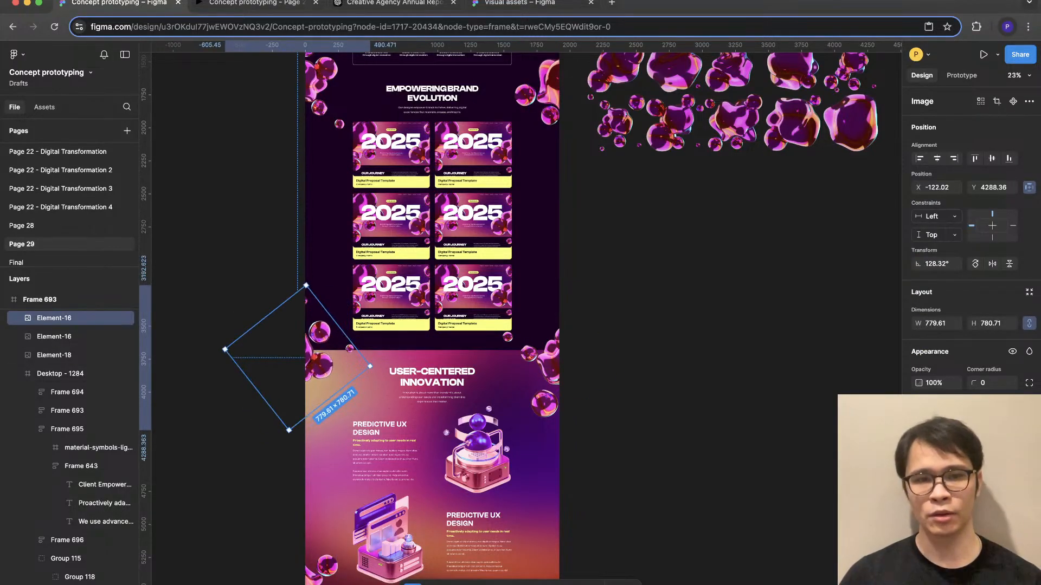
key("shift+Down")
key("shift+Down")
key("shift+Down")
key("shift+Down")
key("shift+Down")
key("shift+Down")
key("shift+Down")
key("shift+Down")
key("shift+Right")
key("shift+Right")
key("shift+Right")
key("shift+Right")
key("shift+Right")
key("shift+Right")
key("shift+Right")
key("shift+Right")
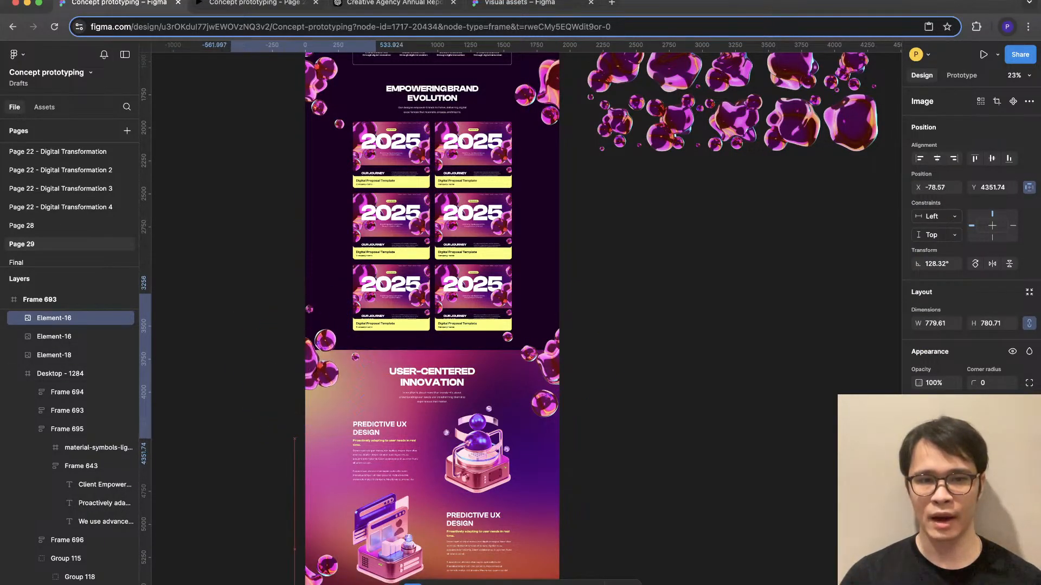
key("Escape")
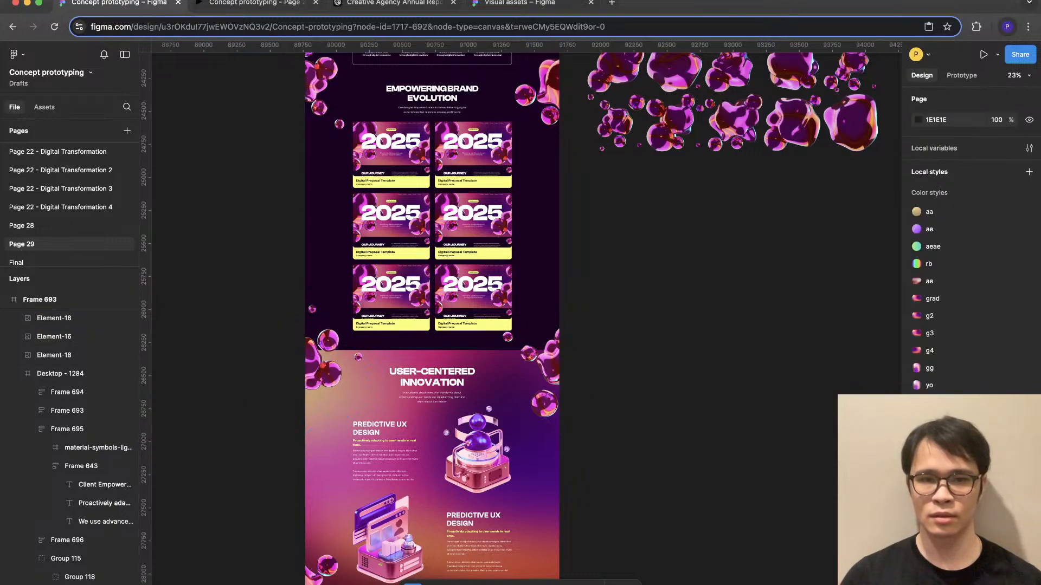
- Move the right-edge blob cluster beside the User-Centered Innovation heading up to Y 3480.84, keeping X at 1475
left_click(547, 371)
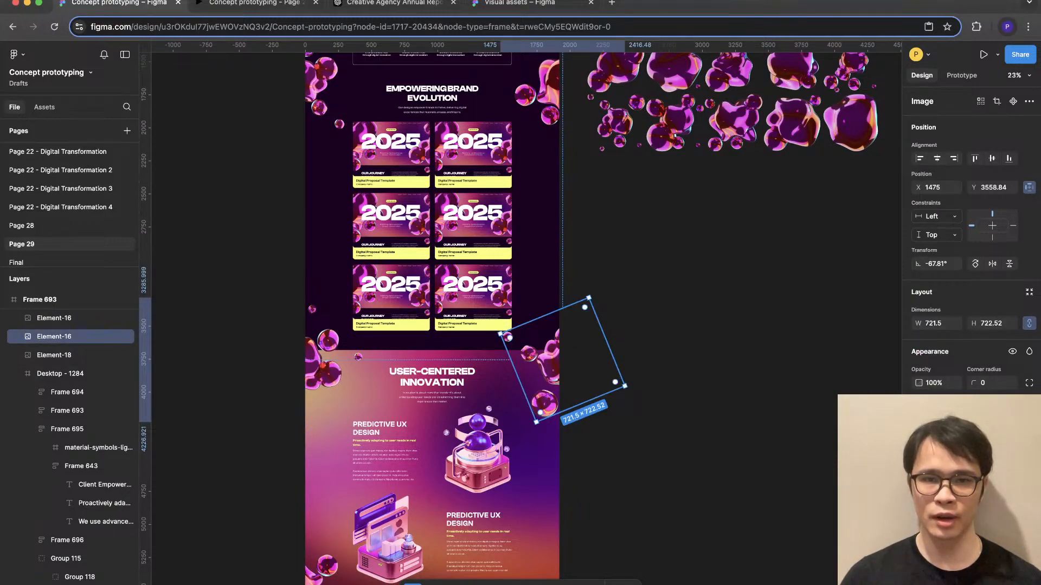
left_click_drag(548, 374, 547, 364)
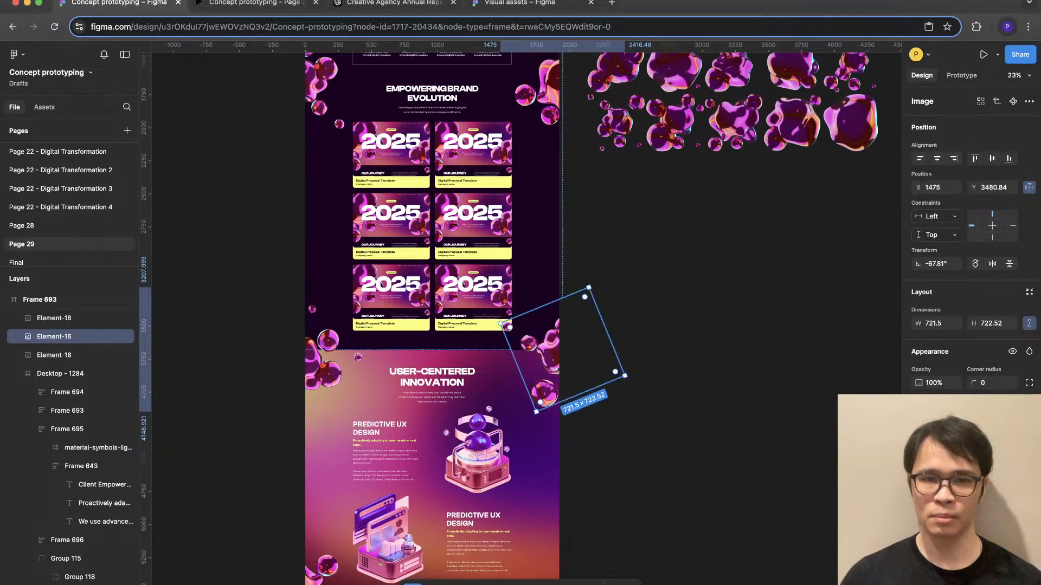
right_click(546, 366)
left_click(586, 343)
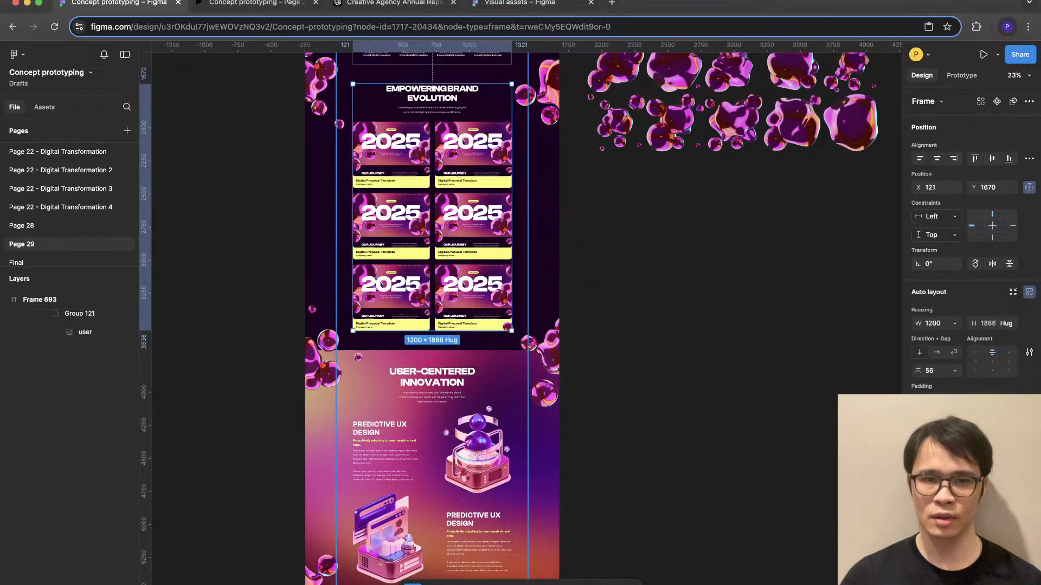
- Bring the Empowering Brand Evolution frame with its project cards to the front of Desktop - 1284
right_click(492, 188)
left_click(528, 288)
left_click(612, 279)
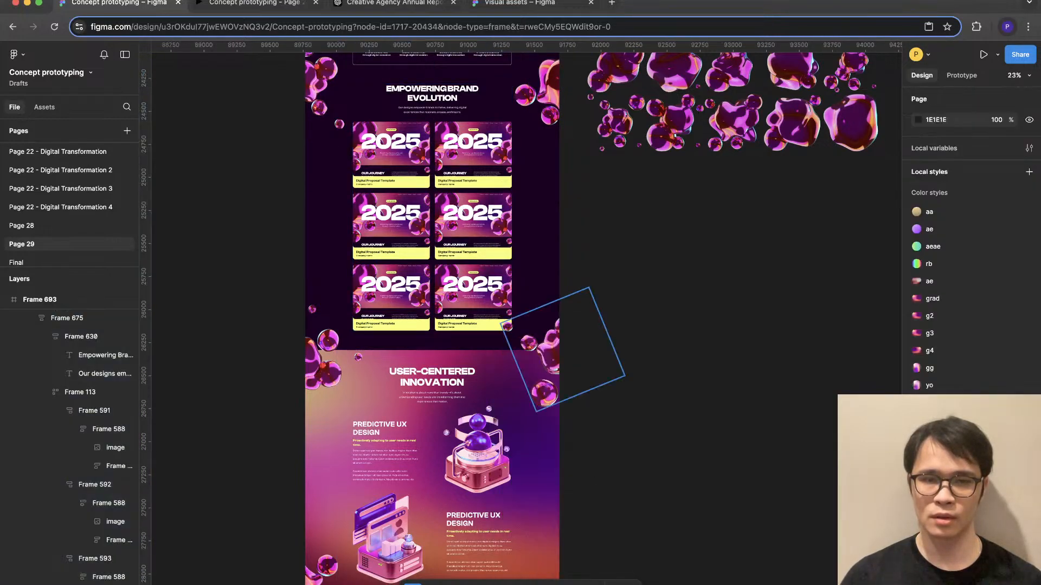
- Crop the right-edge cluster image to about 620 px wide, cutting off the small blob that overlaps the project card
left_click(543, 352)
scroll(479, 355, "up", 5)
double_click(653, 349)
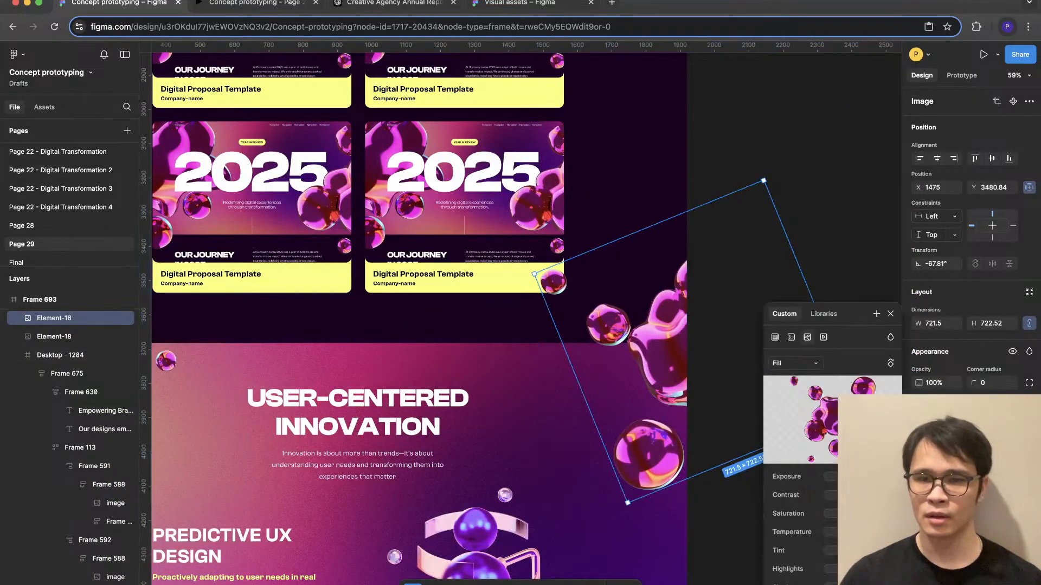
left_click(790, 363)
left_click(796, 391)
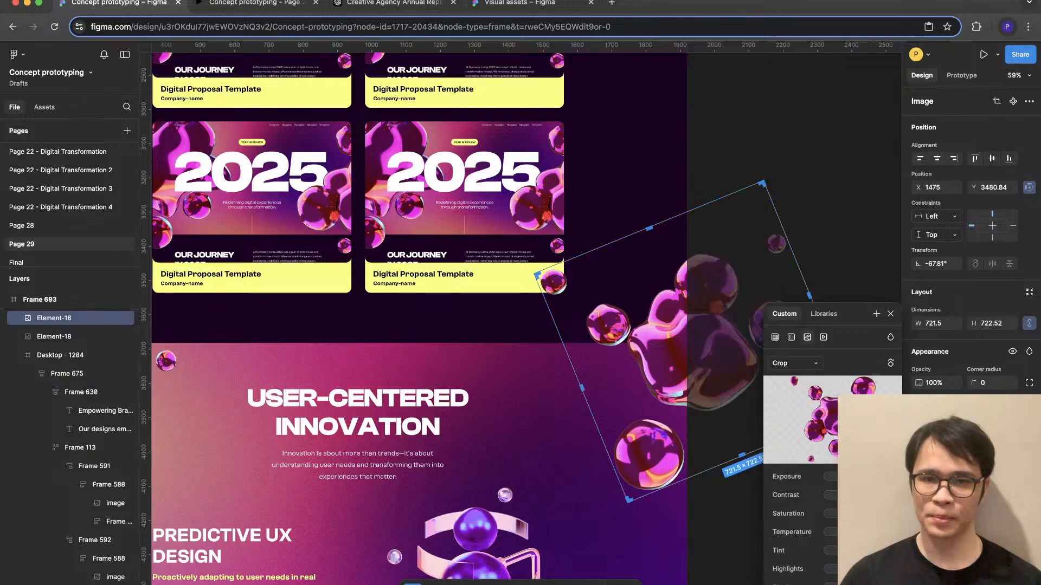
left_click_drag(649, 228, 661, 259)
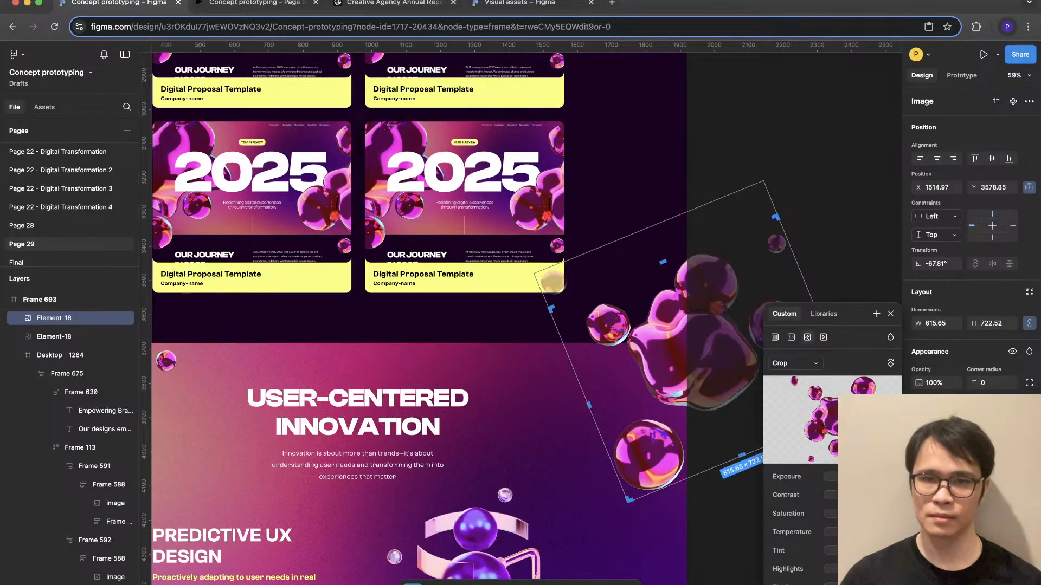
left_click(878, 178)
left_click(878, 178)
- Examine the blob placement along both page edges from the 2025 hero down to the end of User-Centered Innovation
scroll(886, 178, "down", 5)
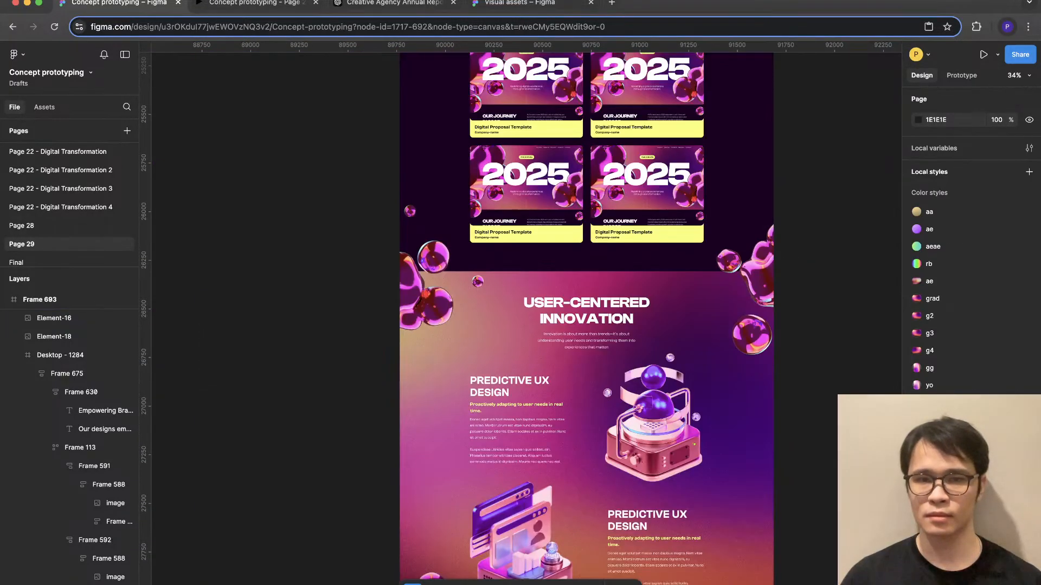
scroll(542, 317, "up", 5)
scroll(542, 317, "right", 2)
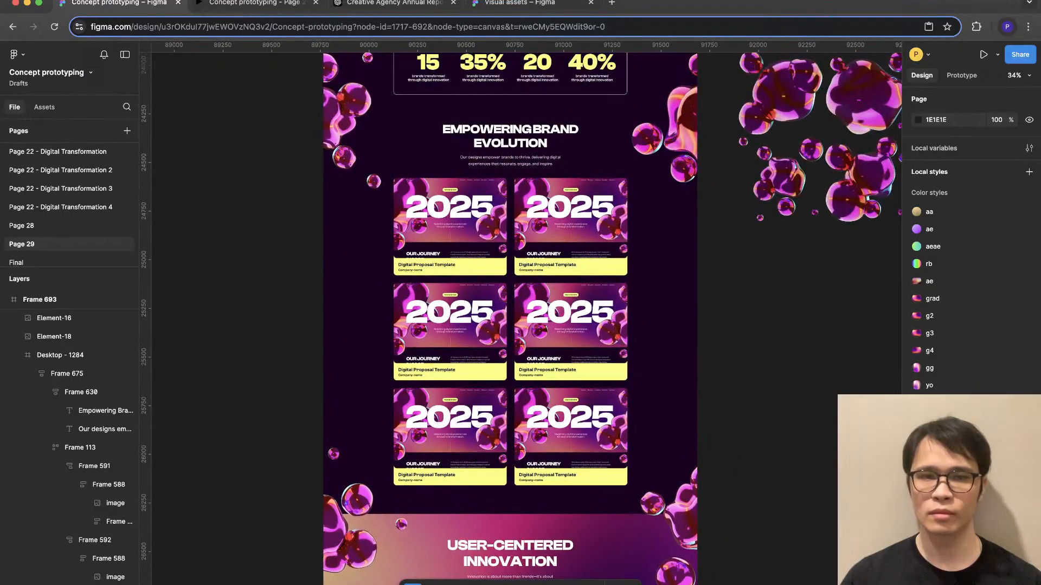
scroll(770, 411, "down", 3)
scroll(770, 410, "up", 3)
scroll(770, 410, "right", 2)
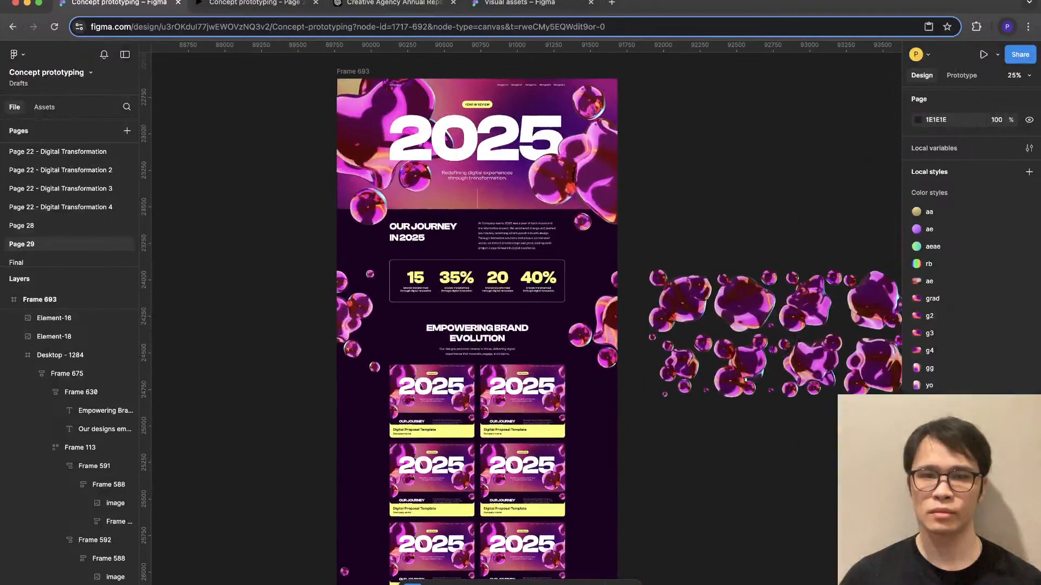
scroll(769, 410, "down", 2)
scroll(629, 379, "up", 1)
scroll(628, 379, "down", 5)
scroll(629, 380, "right", 1)
scroll(629, 379, "up", 2)
scroll(629, 380, "down", 2)
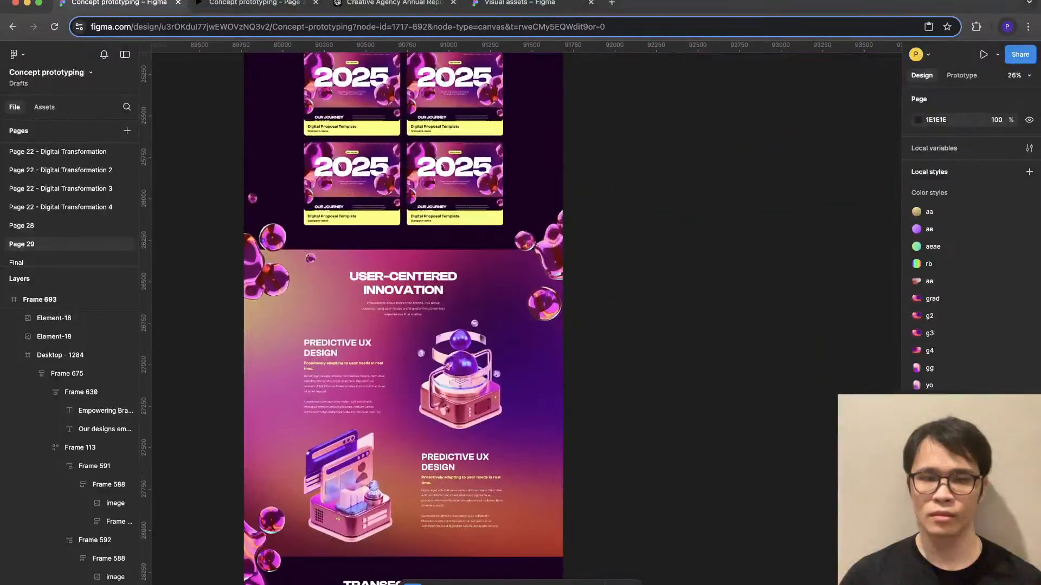
- Move the right-edge blob cluster in Transformative Results up to the User-Centered Innovation boundary at X 2310.36, Y 5530.21
scroll(602, 387, "down", 6)
scroll(601, 388, "left", 1)
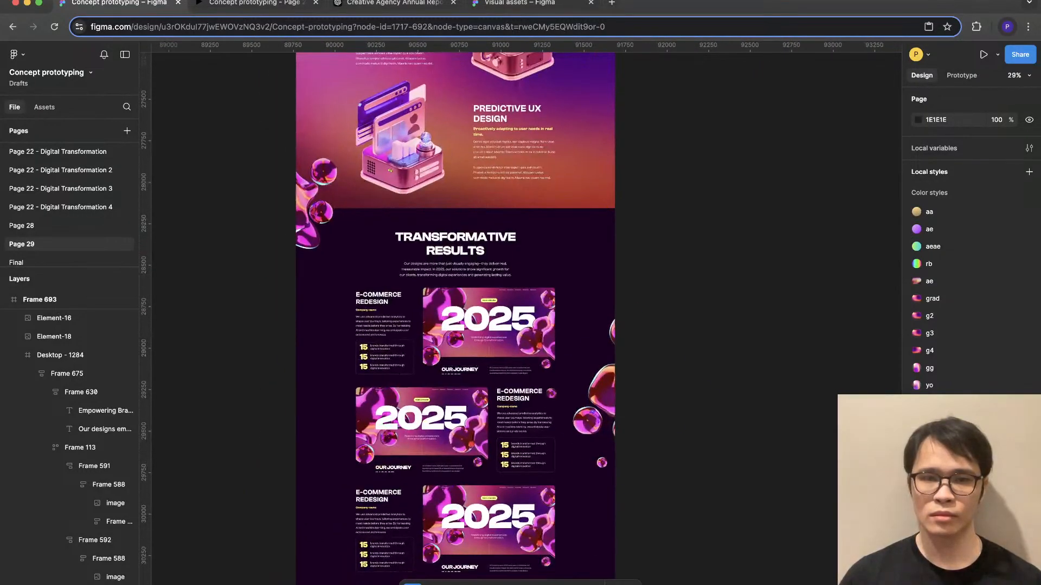
left_click(602, 387, "super")
left_click_drag(602, 388, 602, 192)
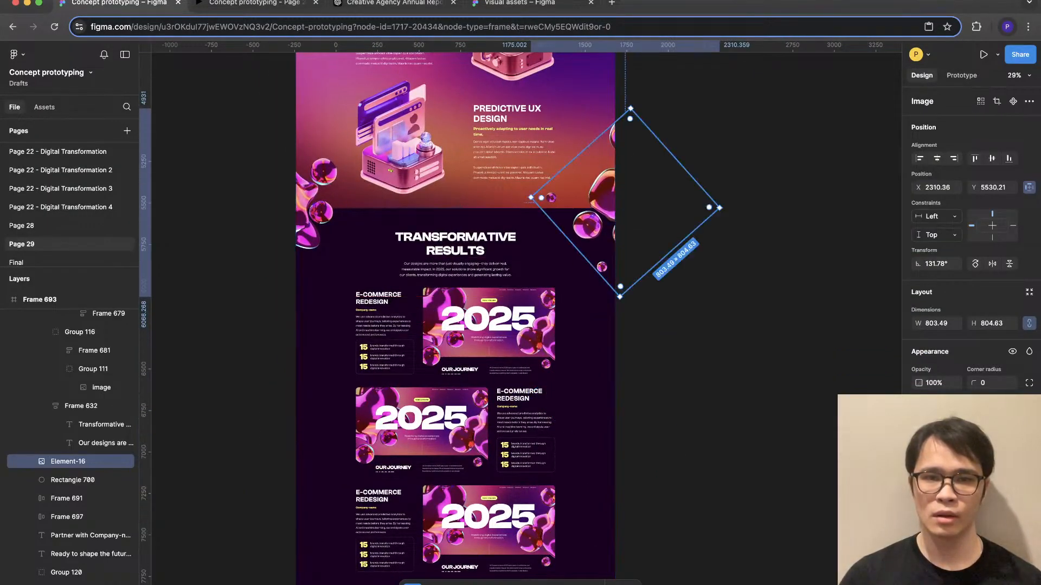
scroll(601, 192, "up", 3)
left_click(705, 233)
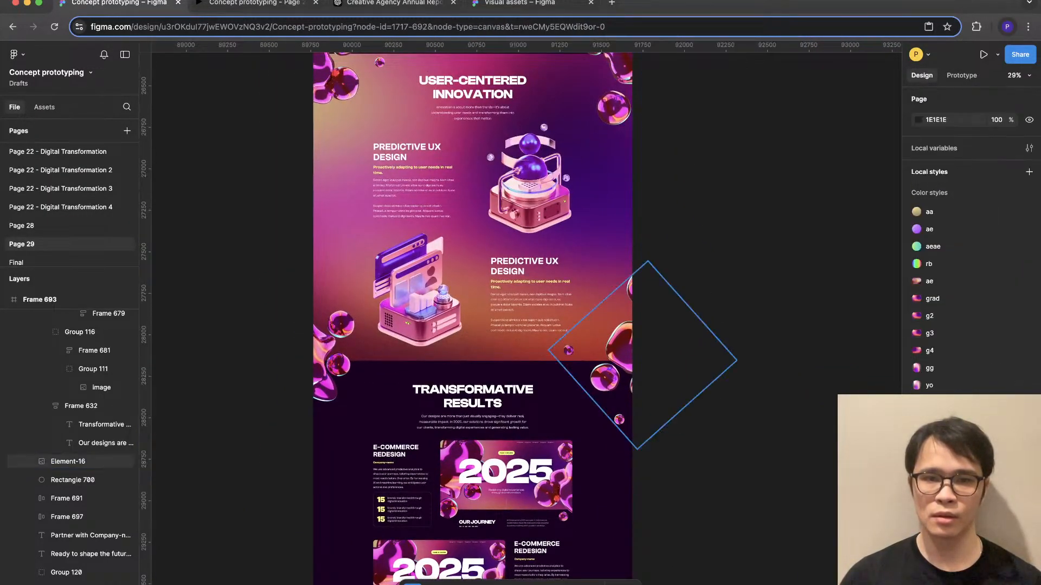
- Shift both blob clusters at the Transformative Results boundary slightly down and inward, placing the left one at X -356.13, Y 5293
left_click_drag(618, 349, 608, 377)
left_click_drag(326, 364, 335, 382)
left_click(228, 353)
scroll(337, 353, "up", 4)
scroll(336, 353, "down", 3)
- Flip the left-edge blob cluster beside the Transformative Results heading vertically
left_click(328, 428)
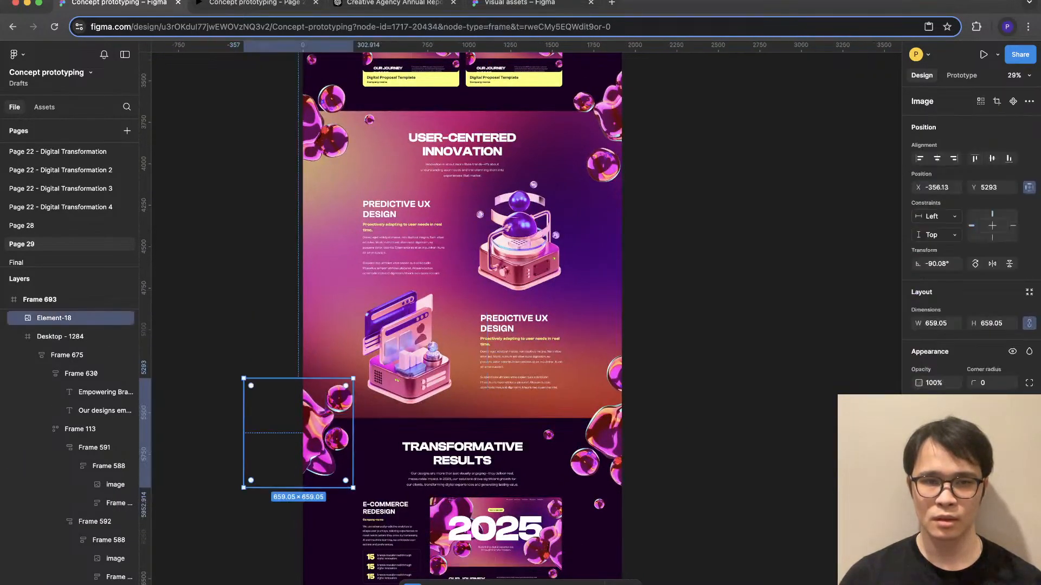
key("shift+v")
key("Escape")
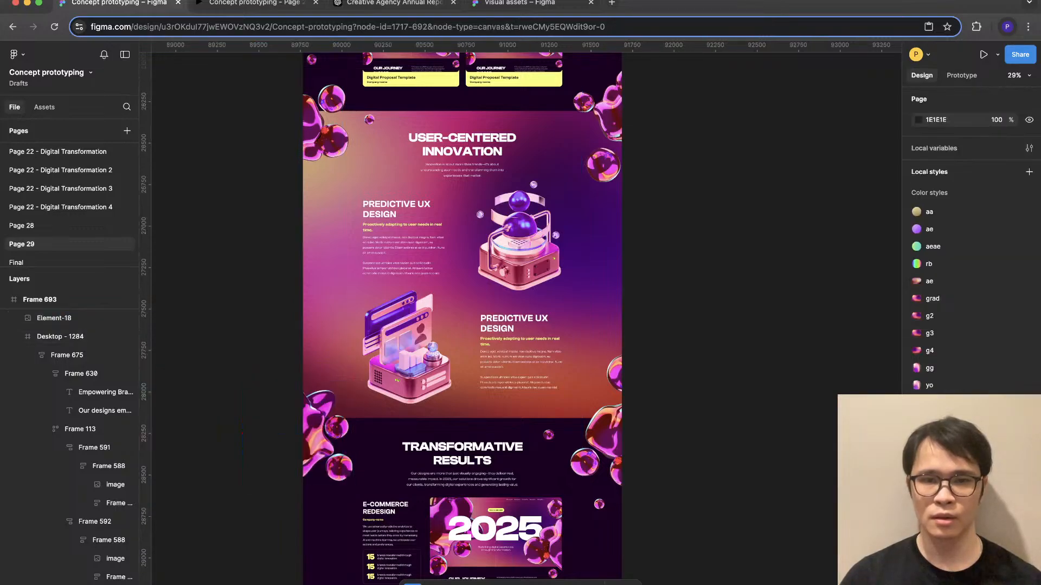
- Duplicate the left and right blob clusters from the top of User-Centered Innovation onto the top boundary of Adapting for the Future
scroll(462, 319, "up", 4)
scroll(462, 318, "down", 2)
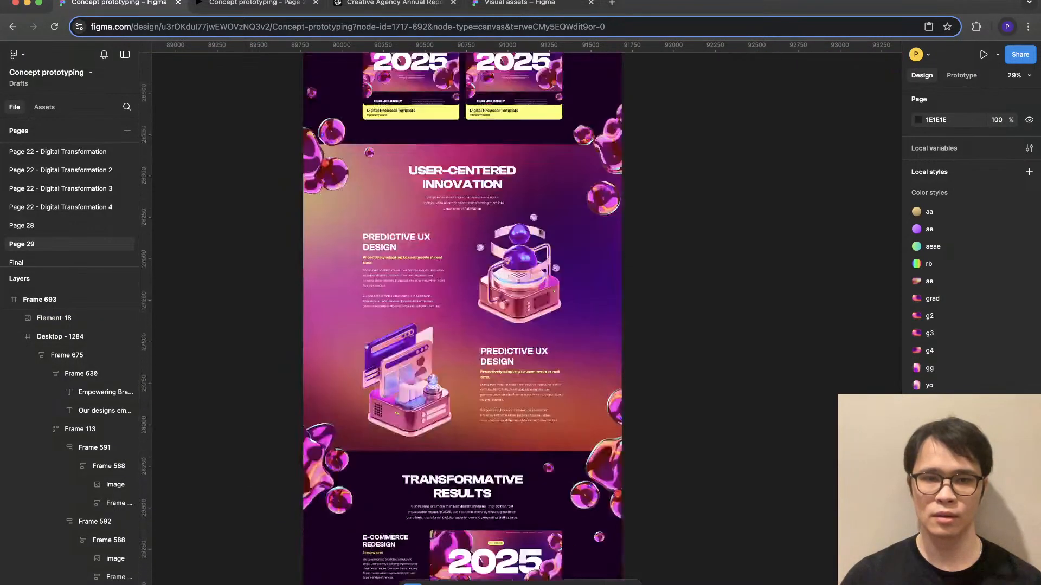
scroll(463, 319, "up", 7)
scroll(462, 319, "down", 15)
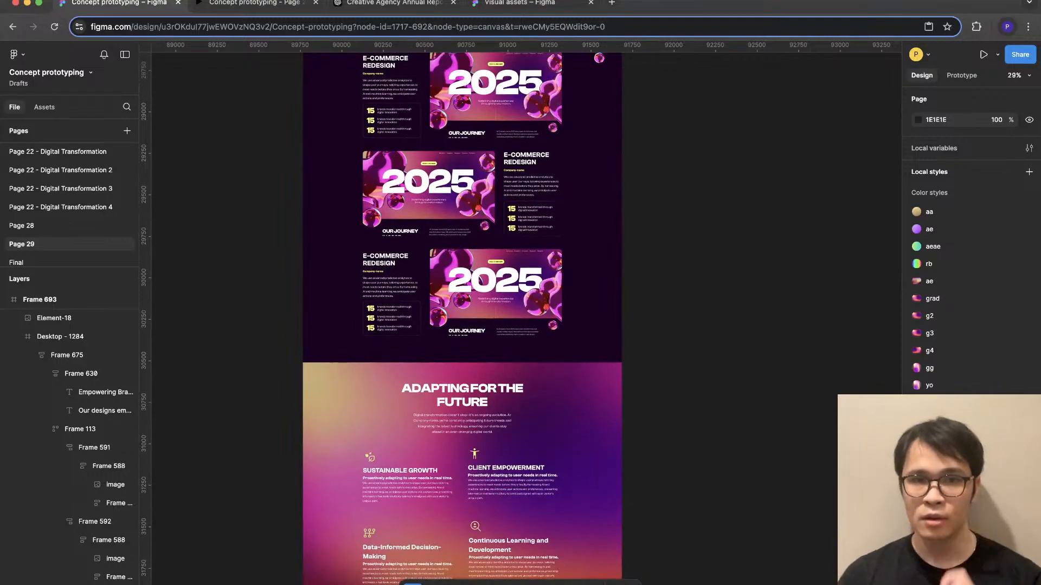
scroll(462, 319, "up", 10)
key("cmd+v")
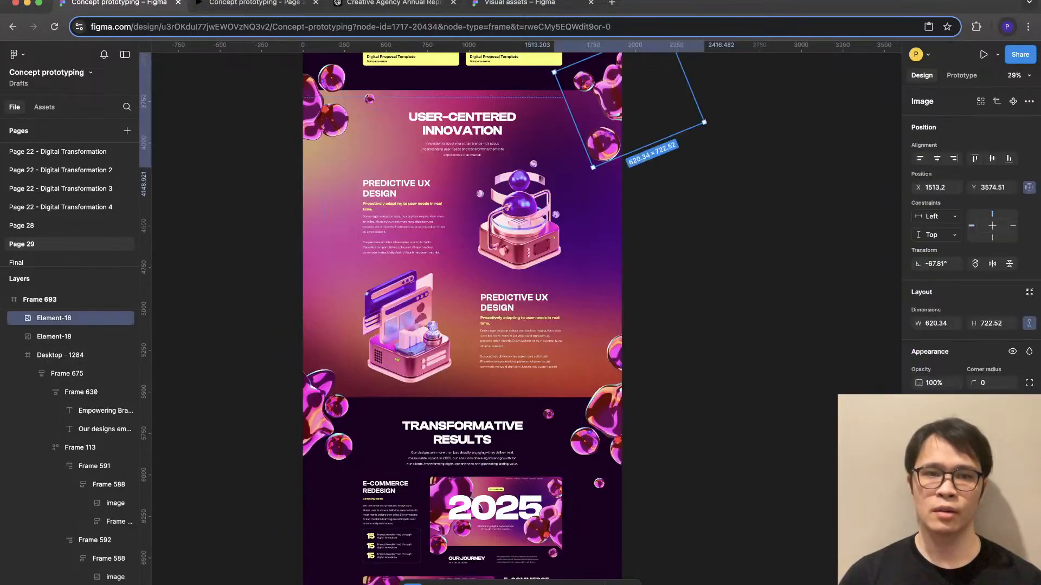
left_click(325, 111, "shift")
left_click_drag(325, 111, 325, 387)
key("Escape")
scroll(461, 319, "down", 5)
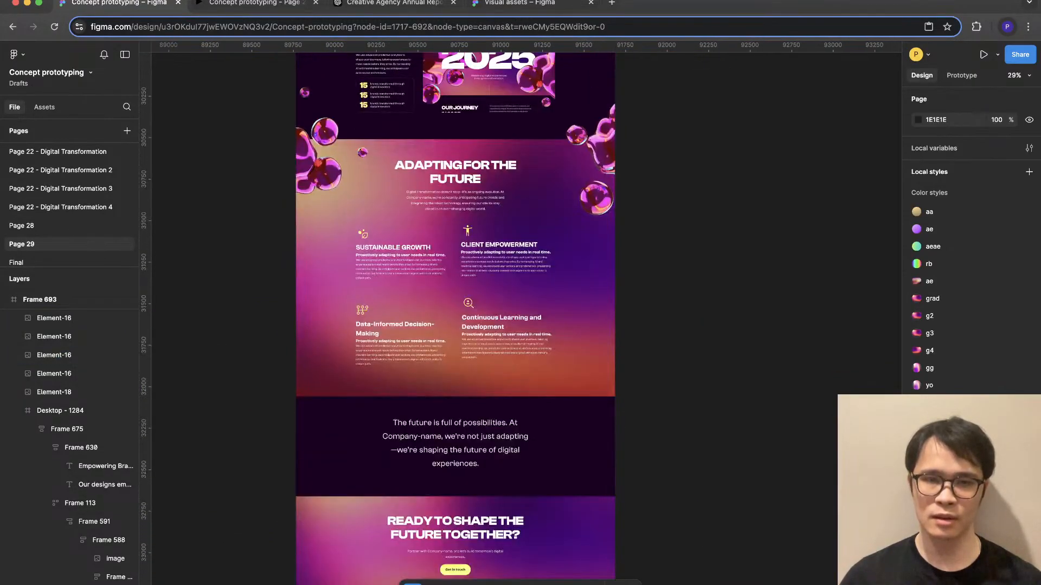
- Review the distribution of blob clusters on the canvas from Adapting for the Future back up to the 2025 hero
scroll(651, 423, "up", 3)
scroll(650, 423, "down", 4)
scroll(651, 423, "up", 6)
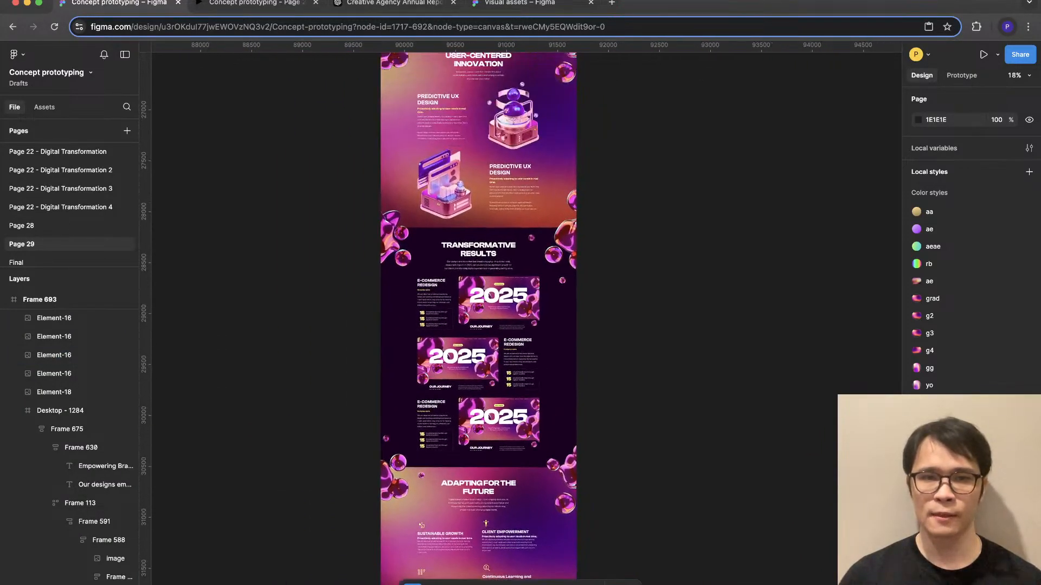
scroll(520, 314, "up", 4)
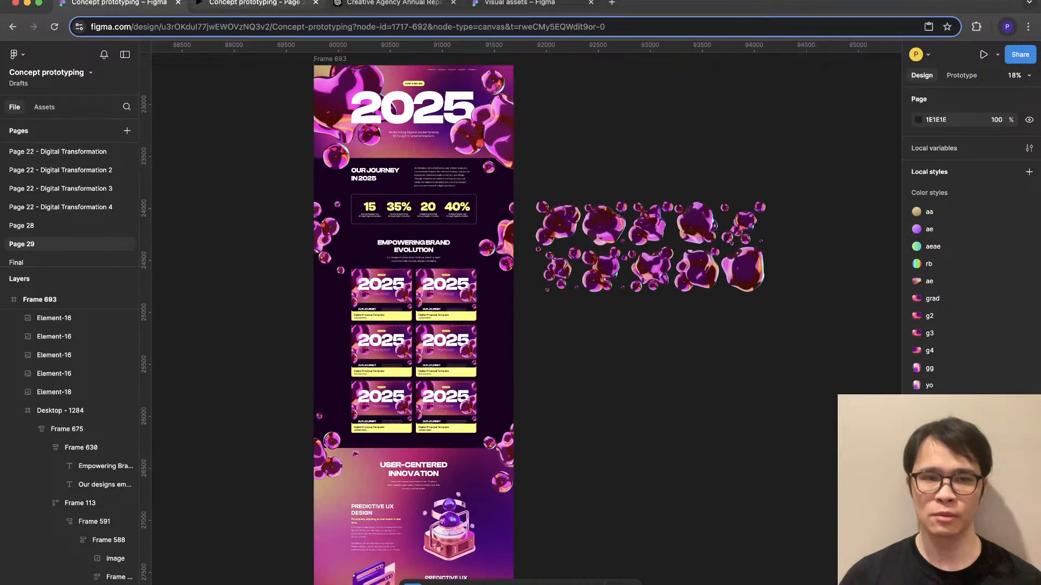
- Switch to the prototype preview and examine the blob decorations at each section boundary from the 2025 hero down to Ready to Shape the Future Together
key("ctrl+Tab")
scroll(521, 314, "up", 20)
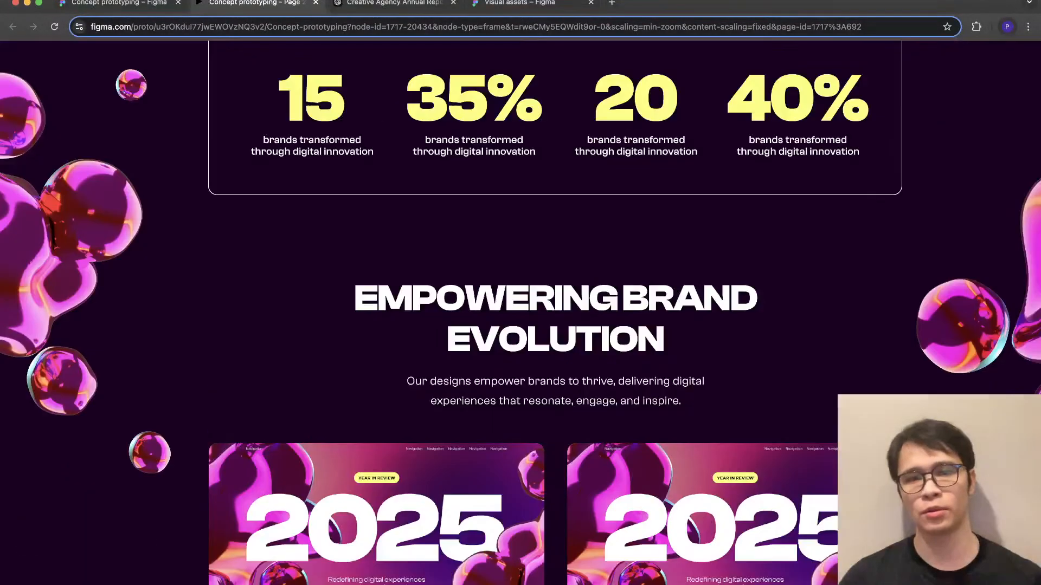
scroll(520, 314, "up", 15)
scroll(520, 315, "down", 20)
scroll(520, 315, "up", 20)
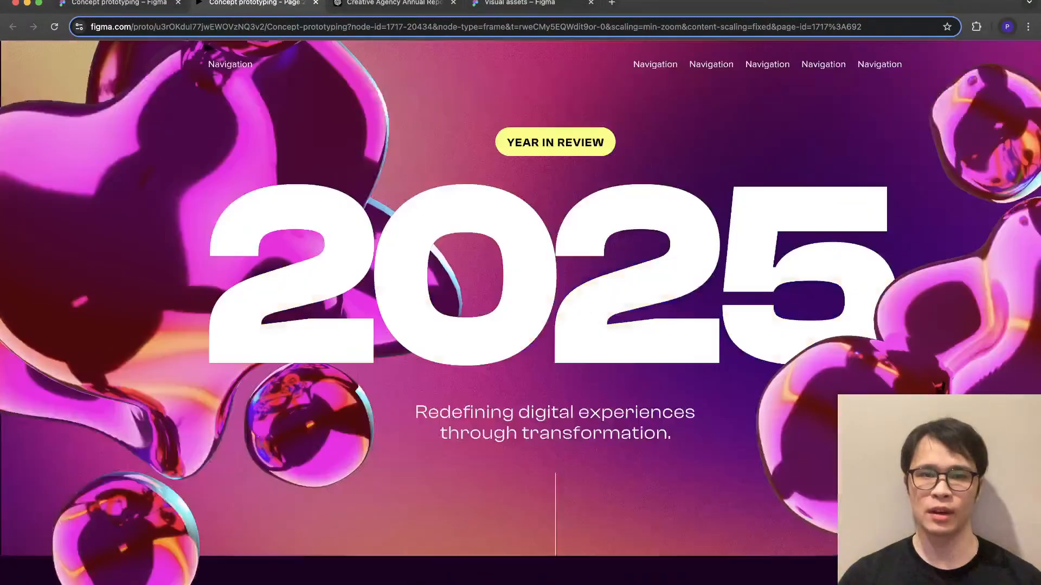
scroll(521, 315, "down", 20)
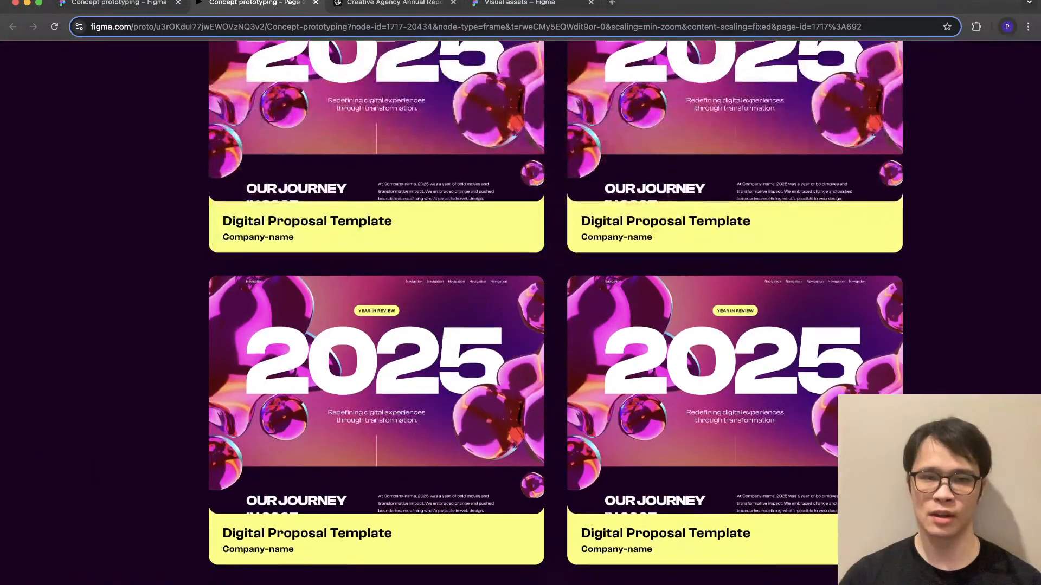
scroll(521, 315, "down", 10)
scroll(520, 315, "up", 8)
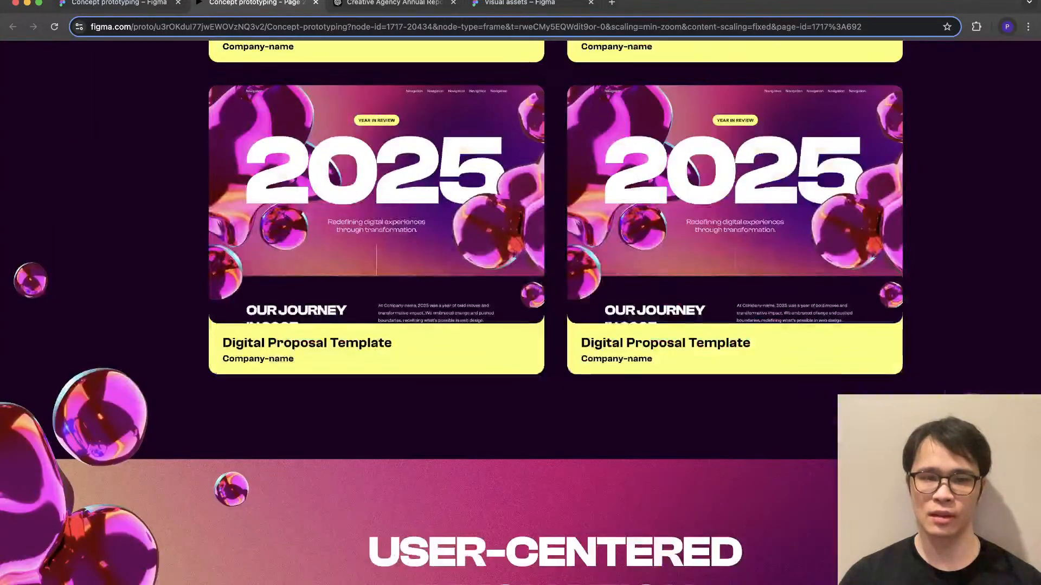
scroll(520, 315, "down", 18)
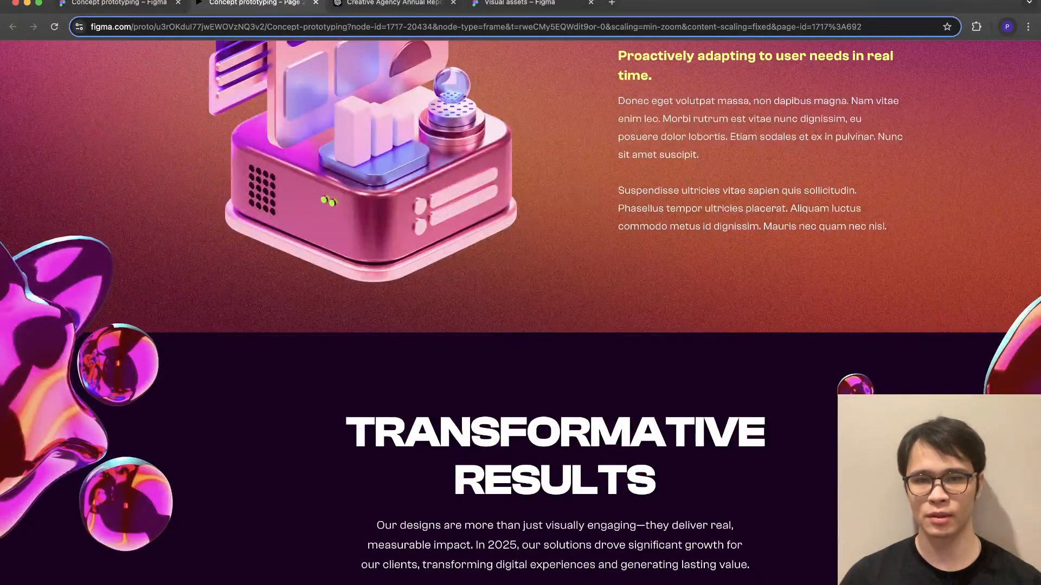
scroll(521, 314, "down", 4)
scroll(521, 314, "down", 8)
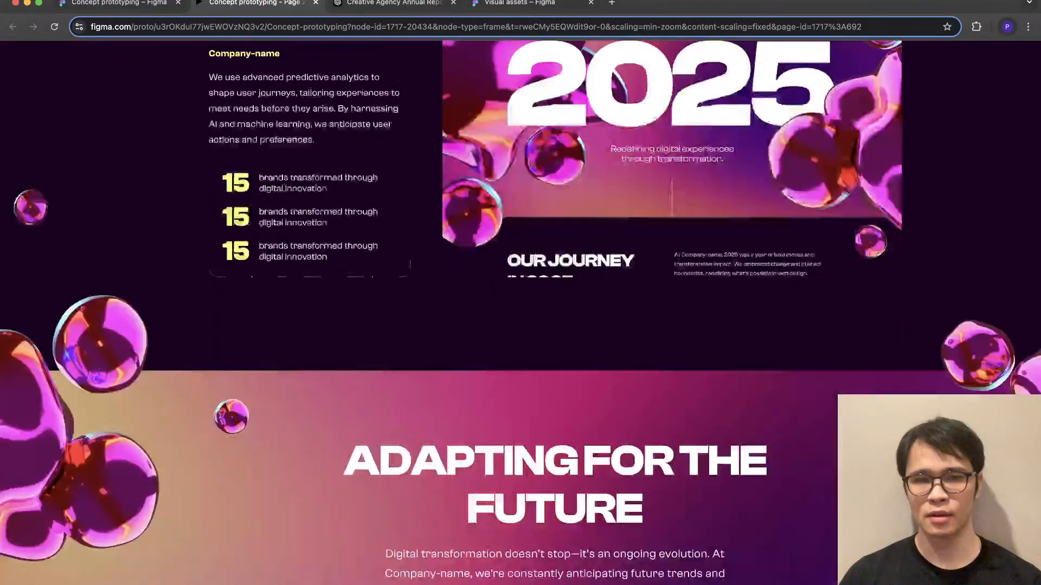
scroll(521, 314, "down", 10)
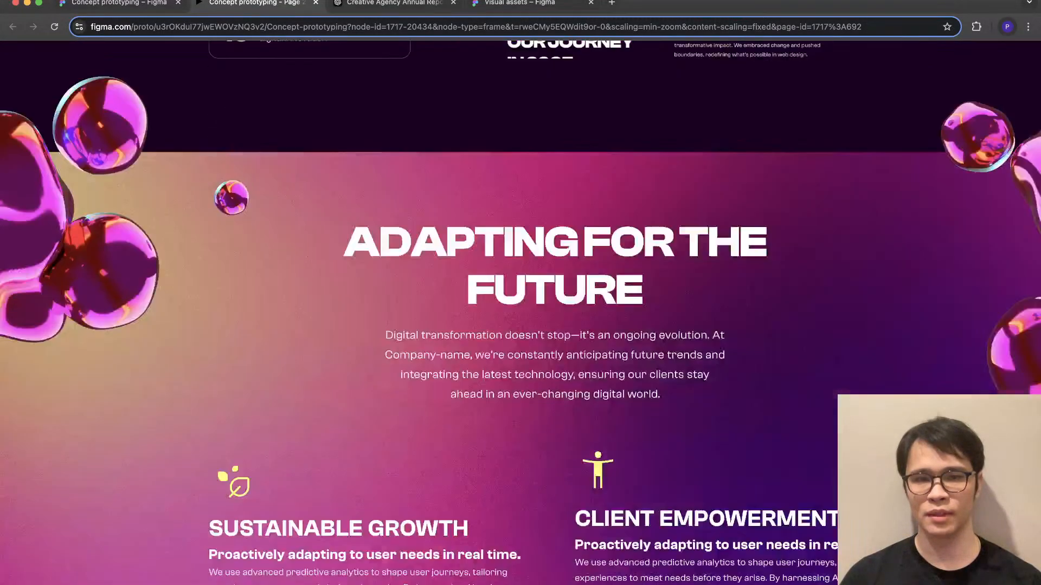
scroll(521, 315, "down", 2)
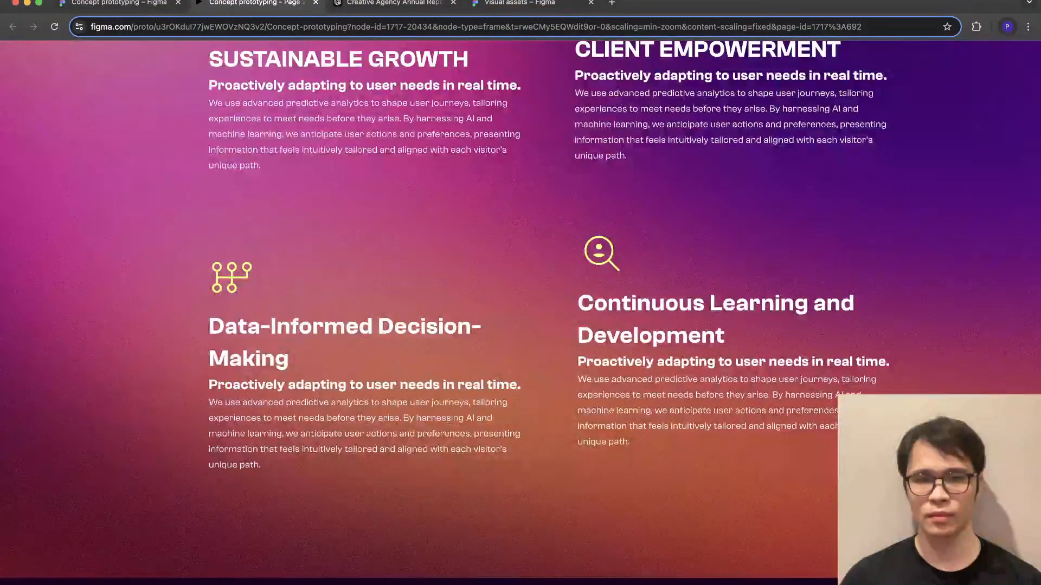
scroll(520, 314, "down", 10)
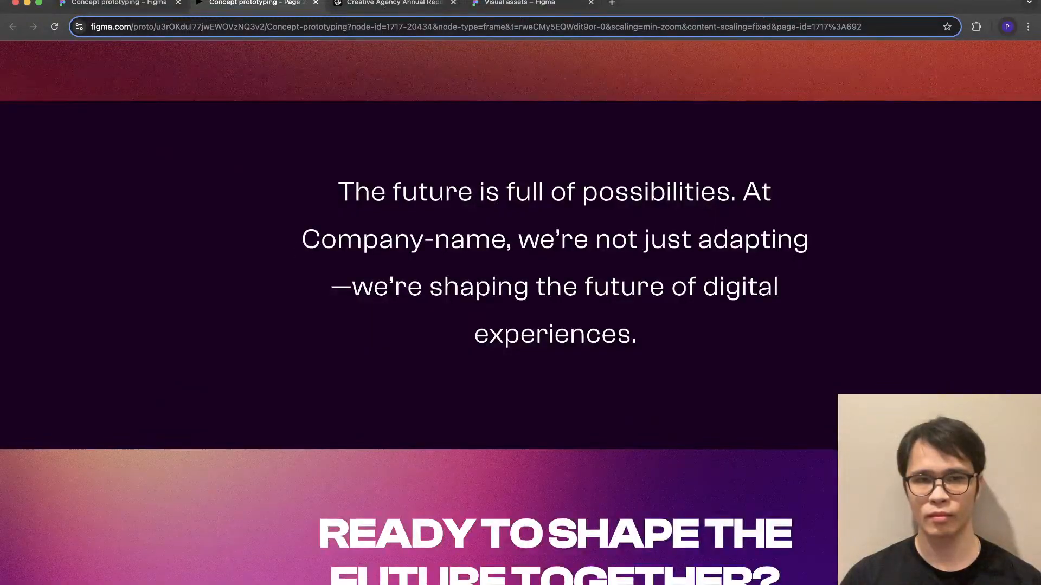
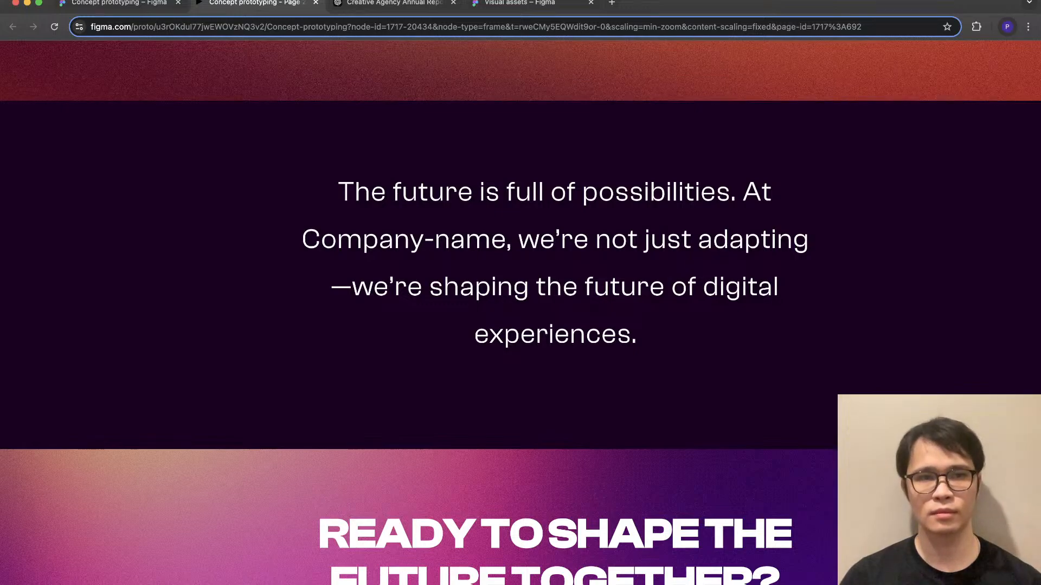
- Switch back to the Figma design file and duplicate the full annual report page frame beside the original
left_click(119, 3)
scroll(589, 339, "down", 5)
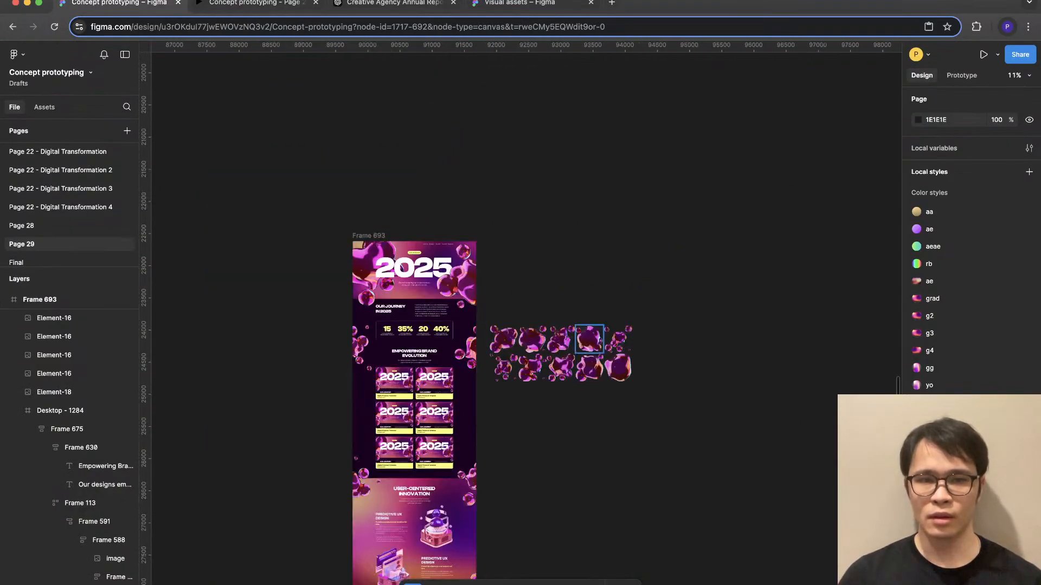
left_click(369, 236)
key("super+d")
scroll(639, 326, "down", 10)
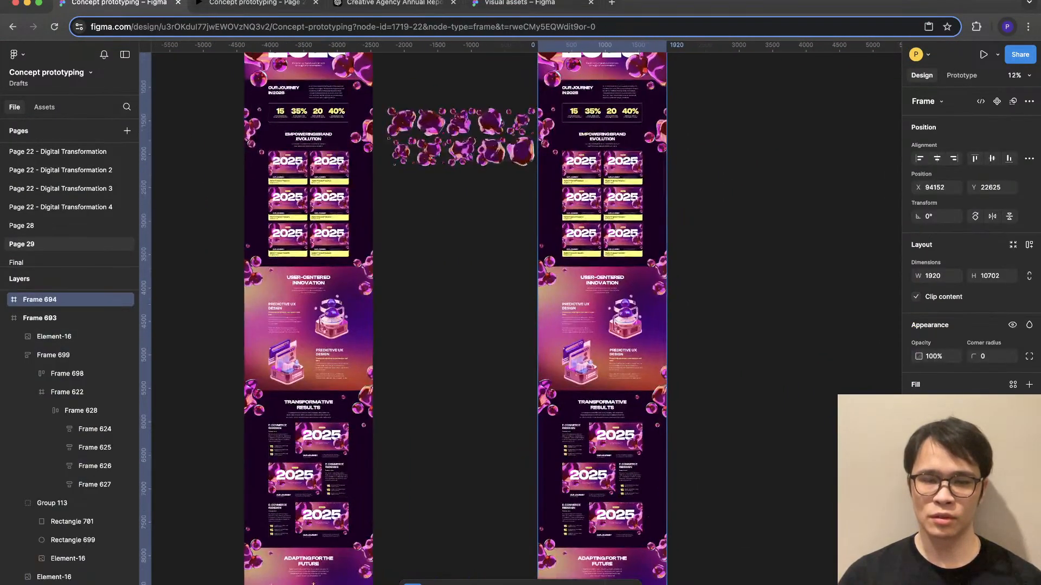
- In the duplicated page, enlarge the "The future is full of possibilities" text and widen its box symmetrically to 1260
scroll(639, 325, "up", 5)
scroll(486, 290, "down", 4)
left_click(486, 284, "super")
scroll(486, 284, "up", 4)
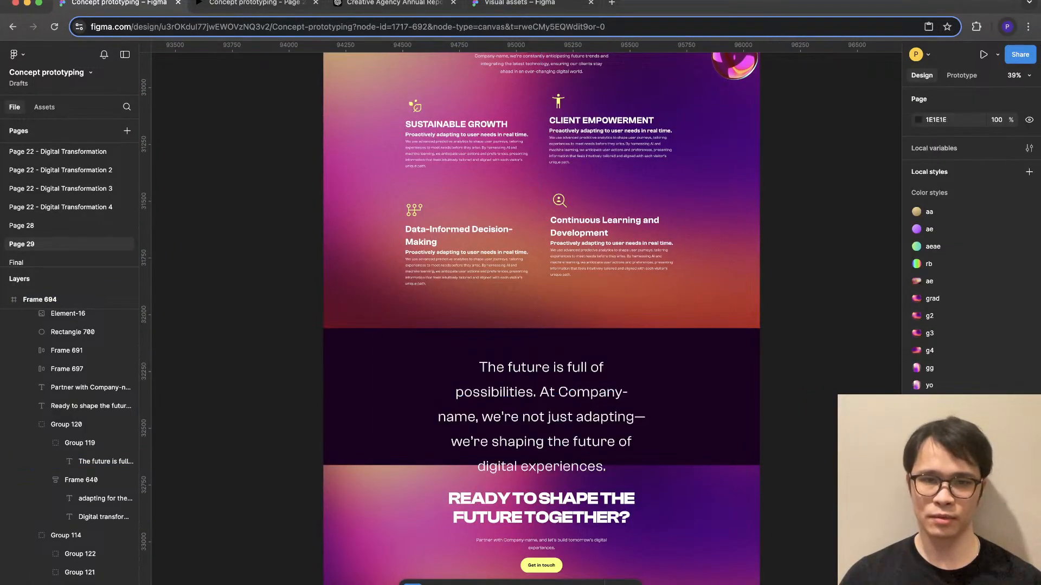
left_click(541, 416, "super")
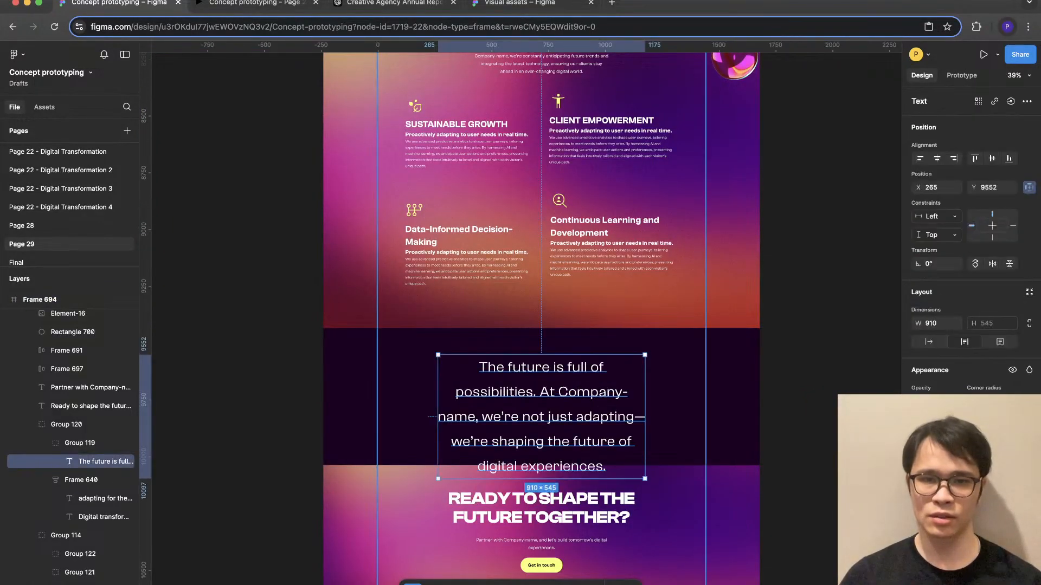
key("alt")
left_click_drag(645, 417, 685, 417)
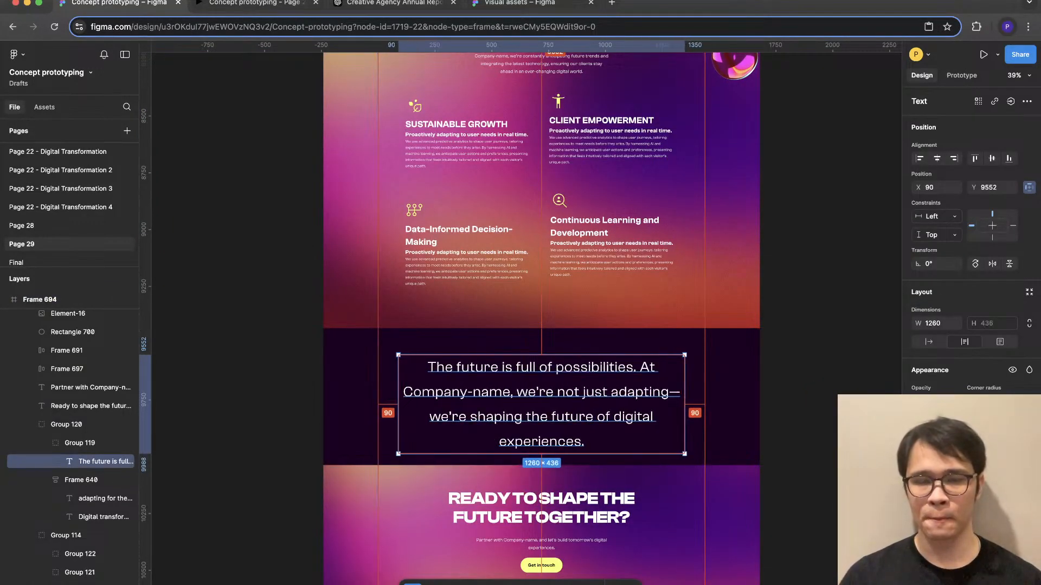
key("Escape")
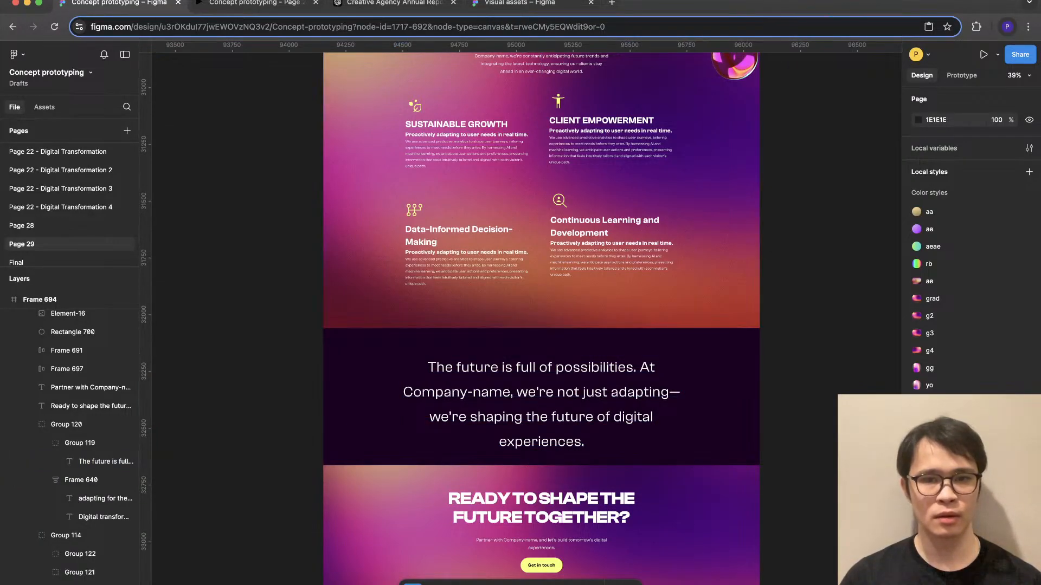
- Duplicate the right blob cluster of Adapting for the Future over the closing statement and enlarge it to about 1835 × 2137
scroll(789, 233, "down", 5)
left_click(757, 97)
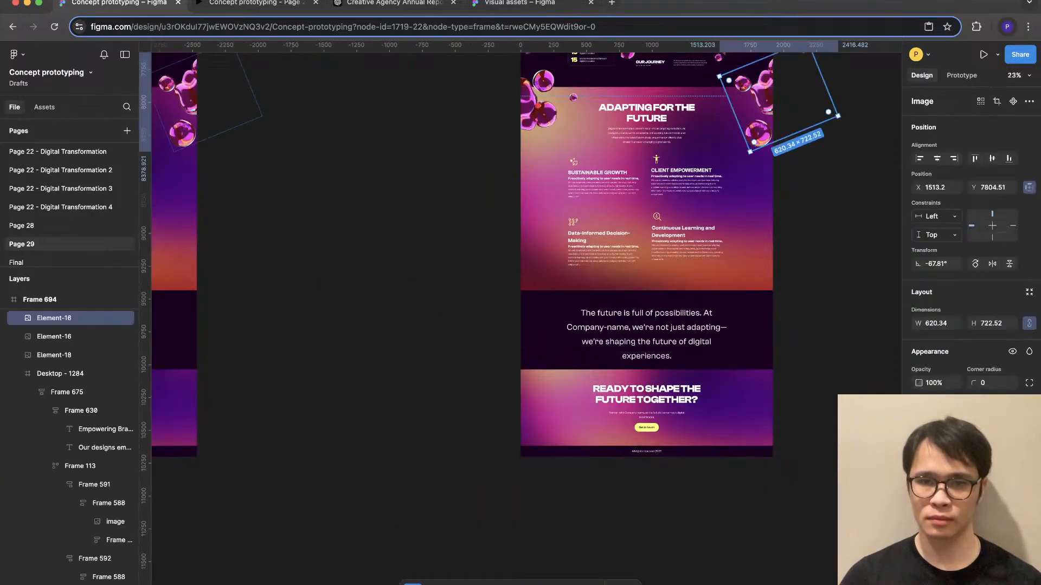
left_click_drag(758, 97, 562, 414)
left_click_drag(666, 341, 652, 321)
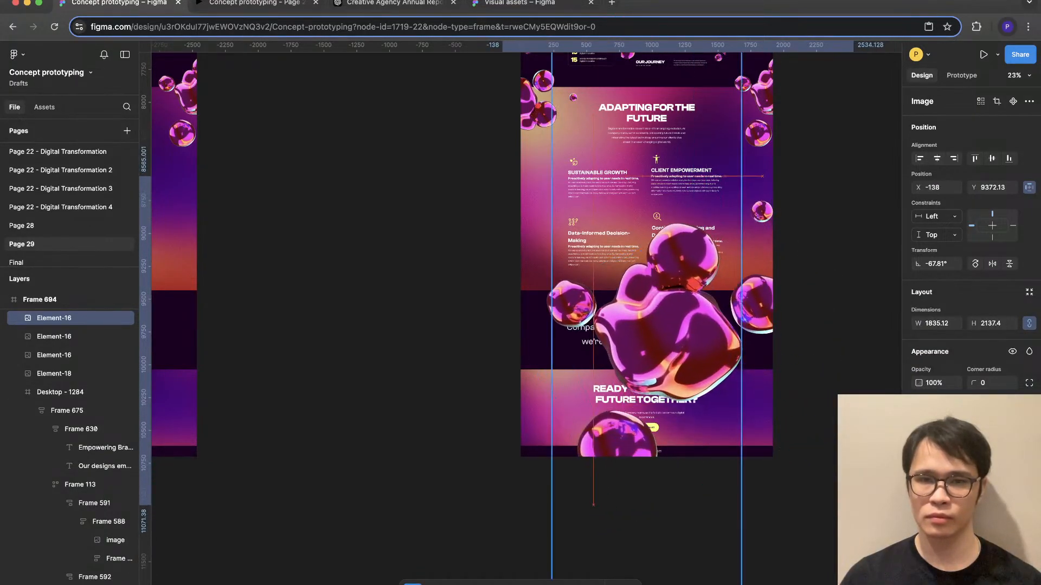
- Send the oversized blob cluster to the back so it sits behind the closing statement and the gradient sections
right_click(668, 224)
left_click(696, 341)
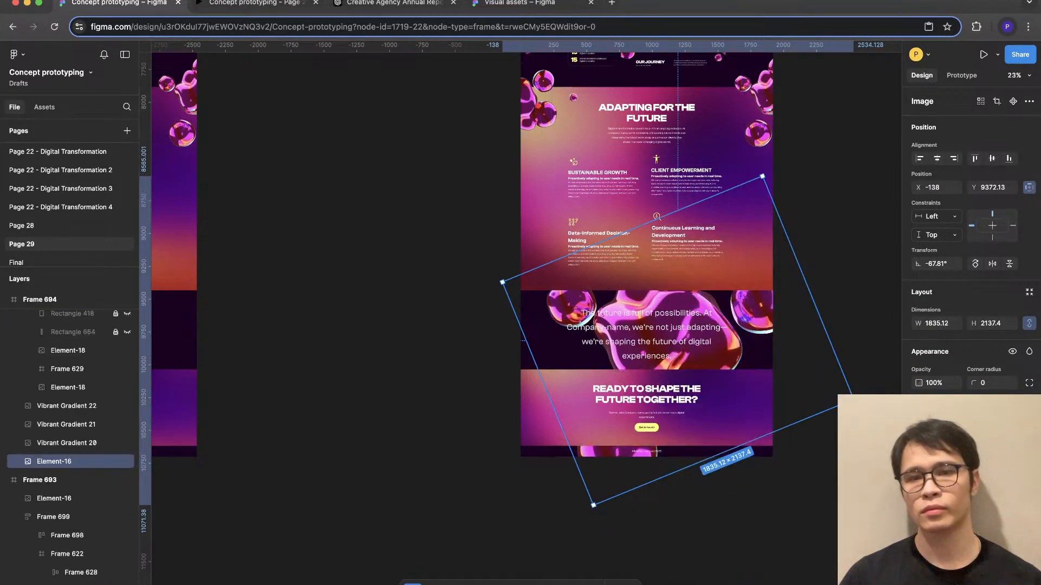
scroll(713, 328, "up", 5)
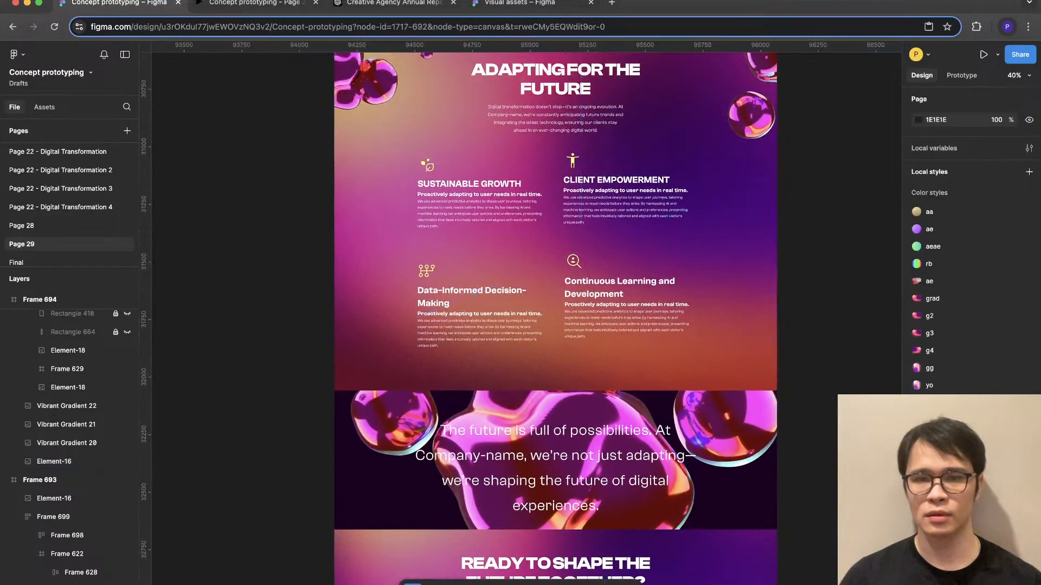
- Move the duplicated page frame right to X 94654, farther from the loose blob assets
scroll(624, 304, "down", 2)
scroll(623, 304, "up", 2)
scroll(623, 303, "down", 3)
scroll(624, 303, "up", 4)
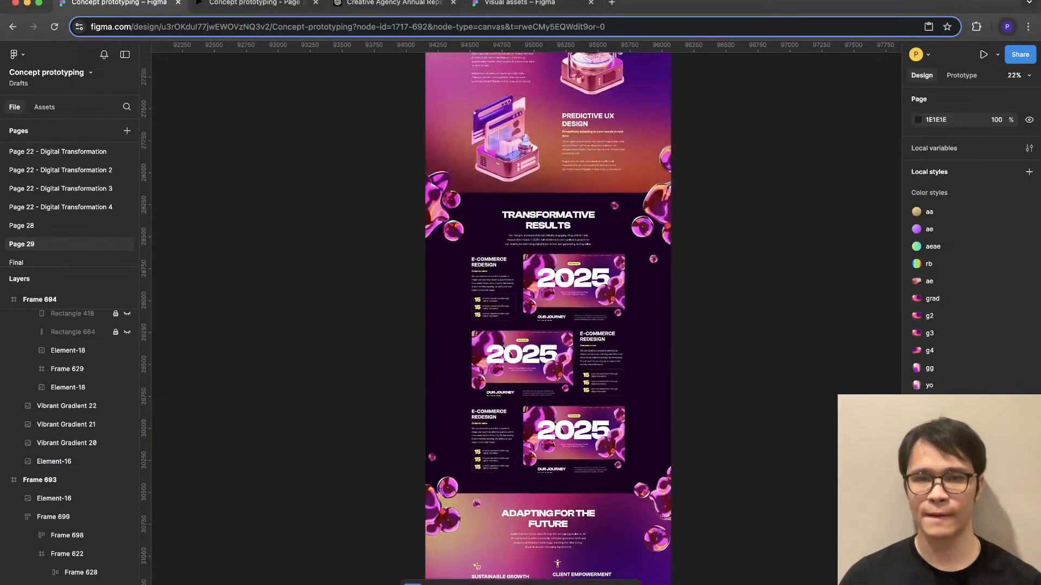
scroll(520, 315, "up", 10)
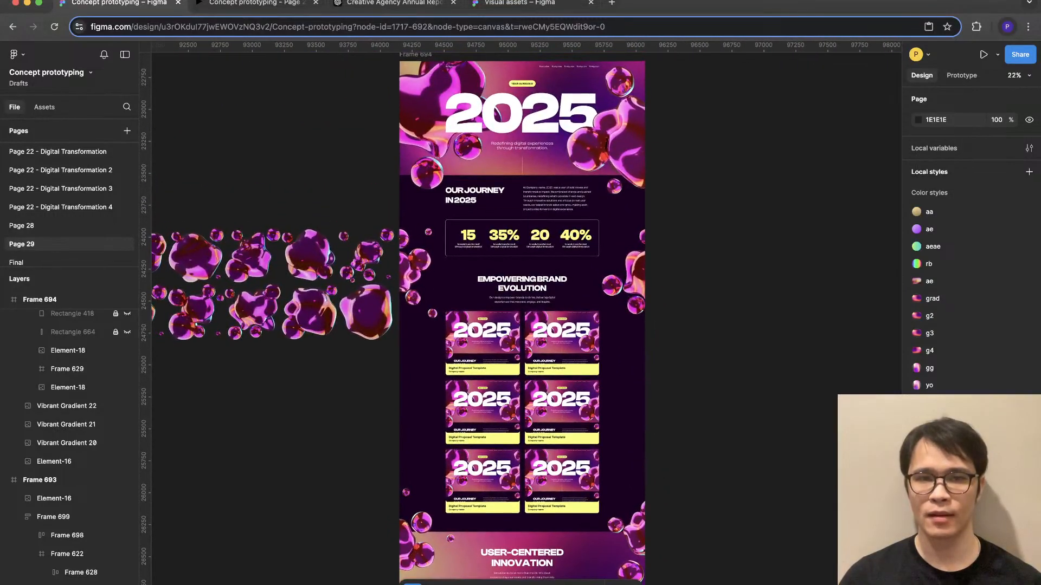
scroll(521, 314, "up", 3)
left_click_drag(390, 226, 453, 225)
scroll(559, 249, "down", 3)
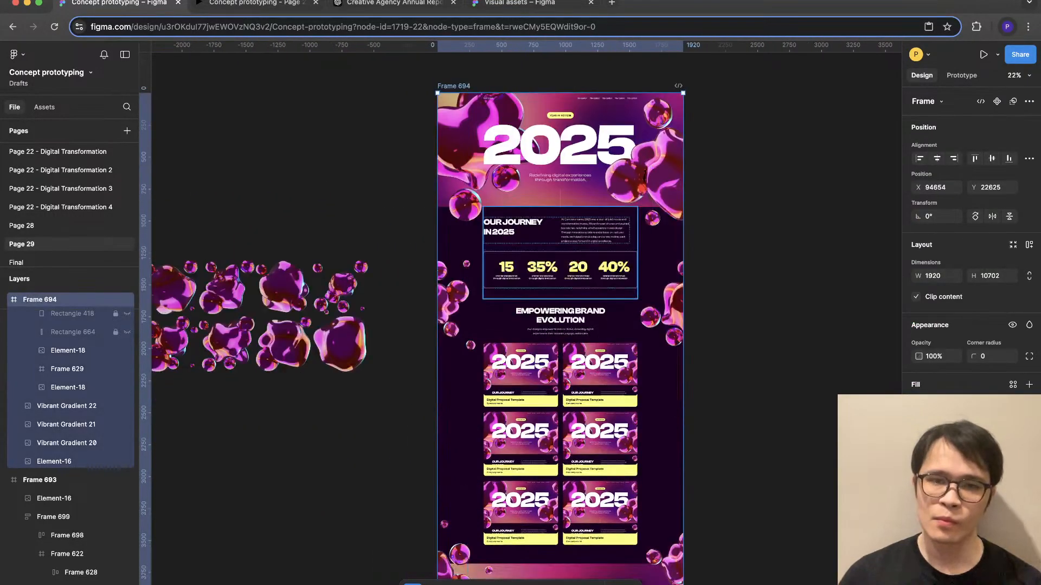
key("Escape")
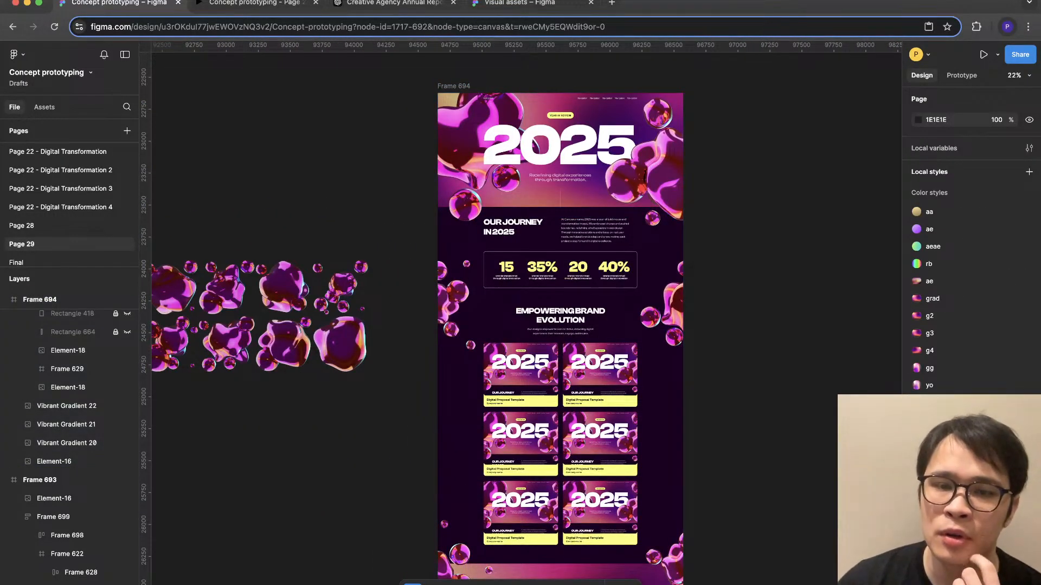
- Duplicate the page version with the oversized blob background to create a third version directly beside it
scroll(560, 319, "down", 2)
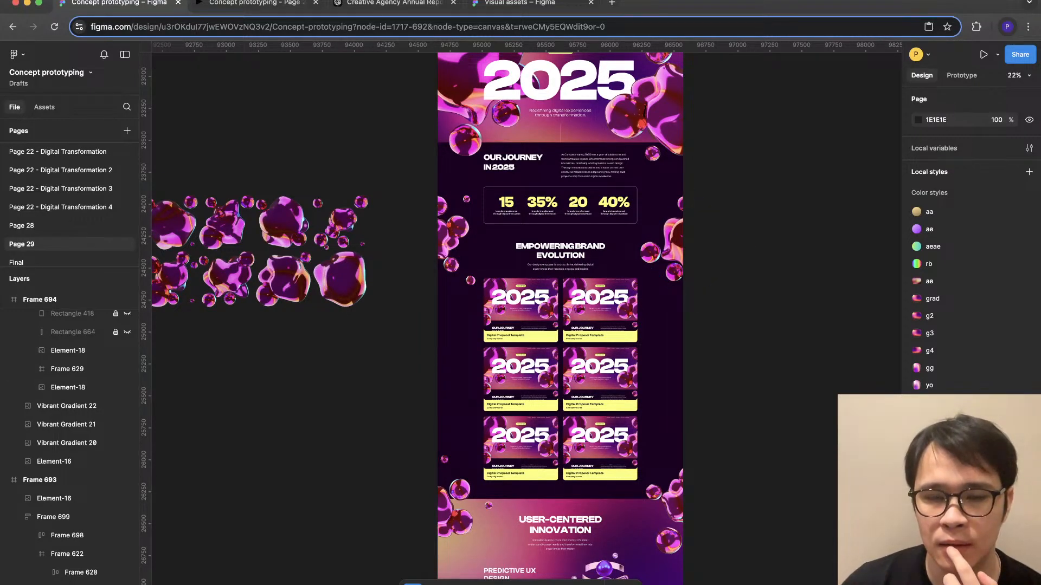
scroll(560, 318, "down", 6)
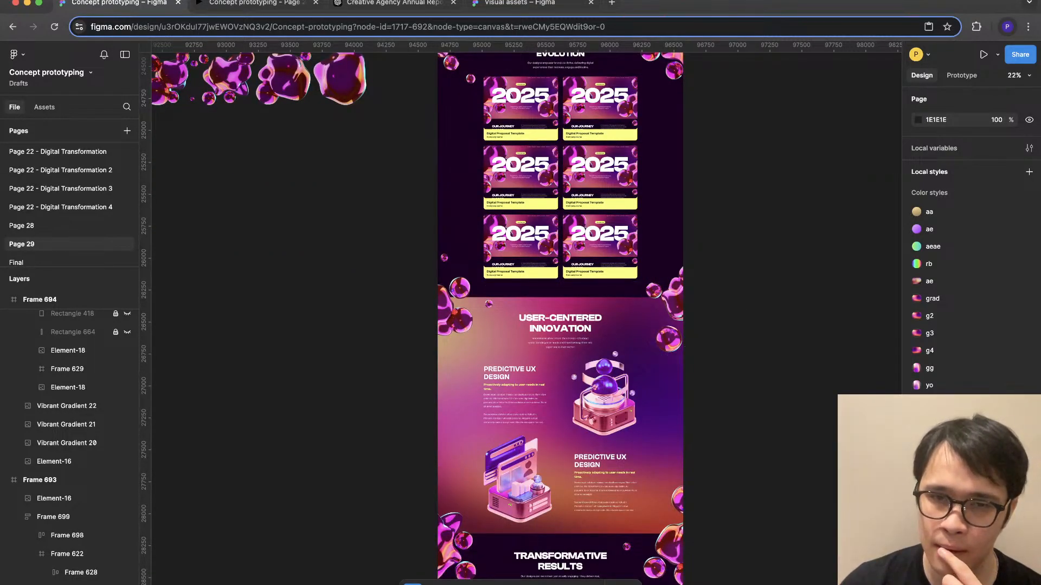
scroll(559, 319, "up", 6)
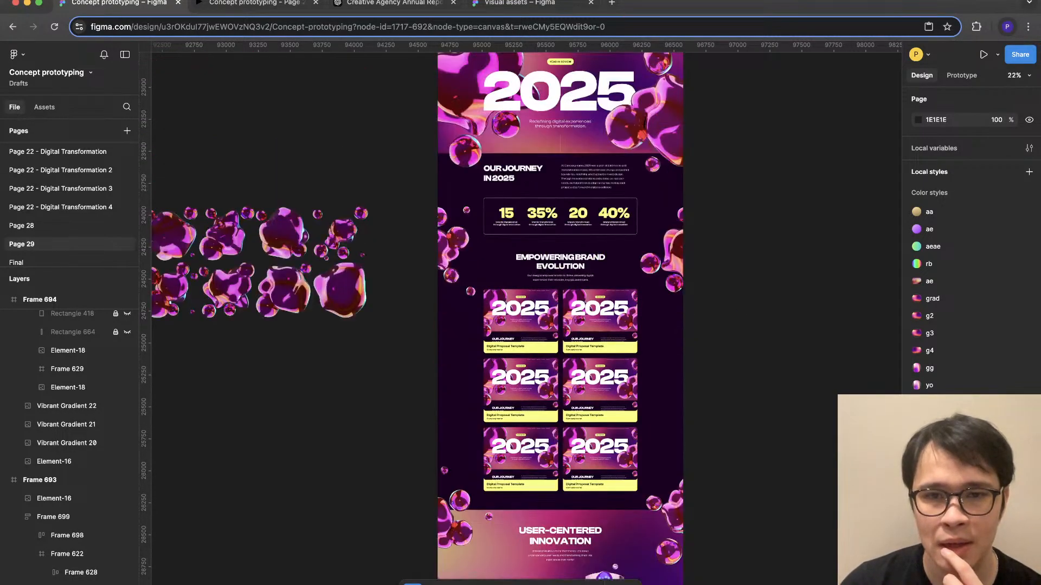
scroll(560, 319, "right", 2)
scroll(560, 319, "up", 1)
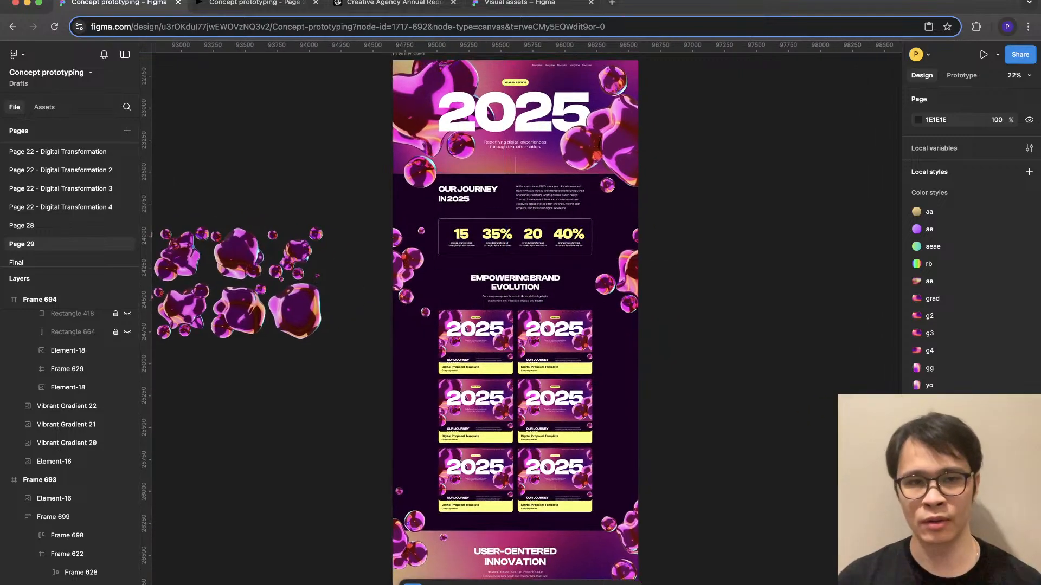
scroll(560, 319, "up", 3)
scroll(560, 318, "right", 1)
left_click(373, 150)
key("super+d")
scroll(560, 318, "right", 4)
scroll(560, 318, "down", 3)
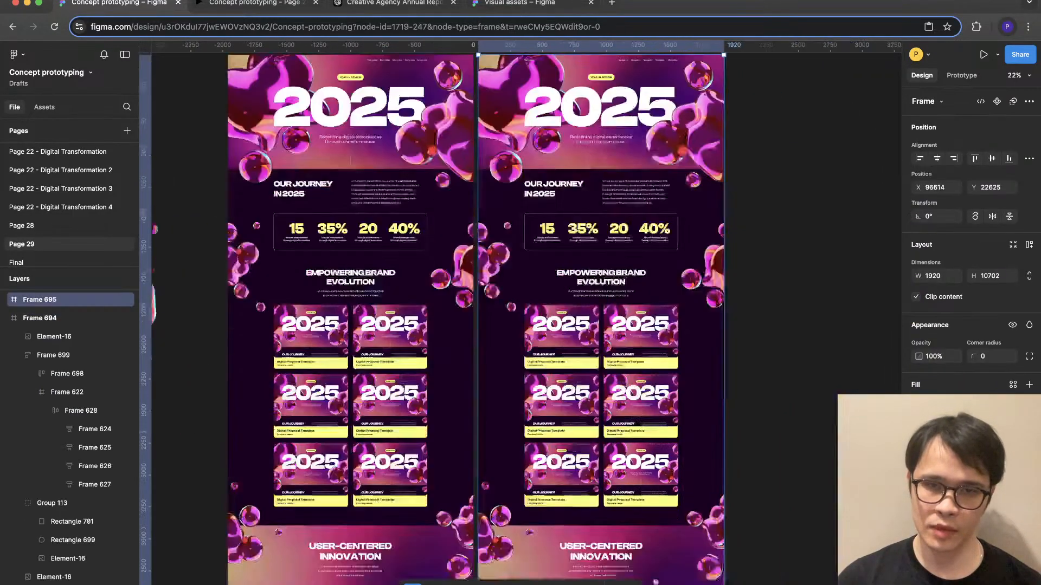
- At the top of User-Centered Innovation in the newest copy, enlarge the right blob cluster to about 688 × 802 and shrink the left to 596 × 597
scroll(560, 319, "down", 1)
scroll(560, 319, "right", 1)
scroll(699, 442, "up", 2)
left_click(677, 496)
scroll(677, 496, "down", 3)
scroll(678, 496, "left", 1)
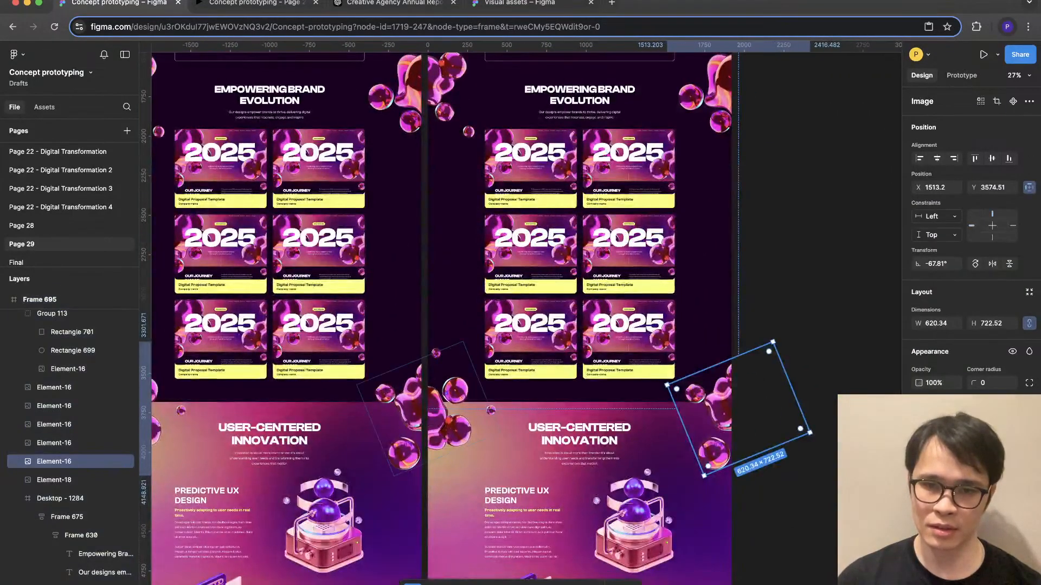
key("Escape")
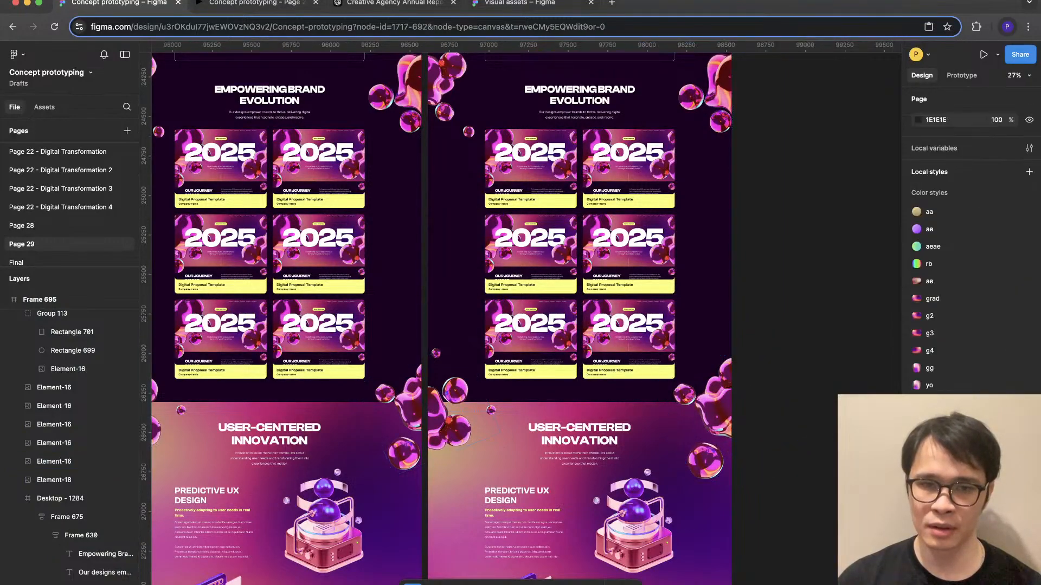
left_click(451, 420)
left_click_drag(515, 432, 460, 406)
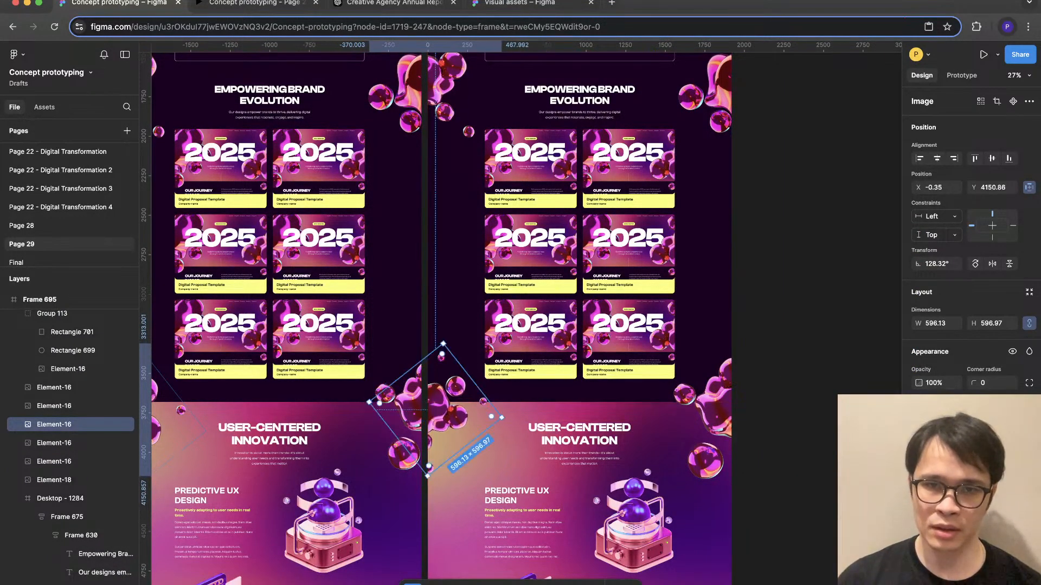
- Flip the left-edge blob cluster beside the journey statistics horizontally and rotate it to about -41°, shifting it slightly right
scroll(456, 380, "up", 3)
left_click(415, 217)
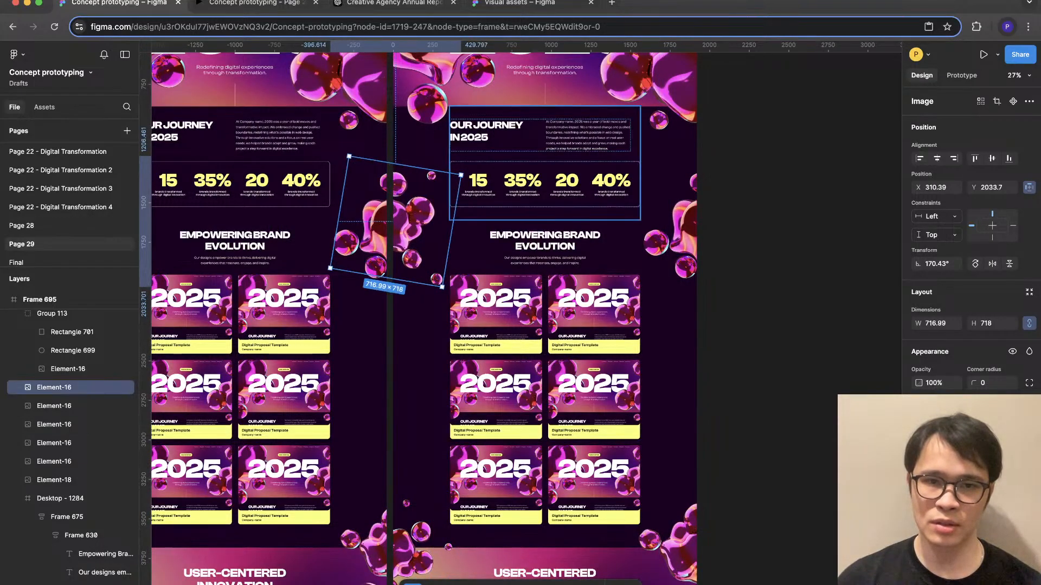
key("shift+h")
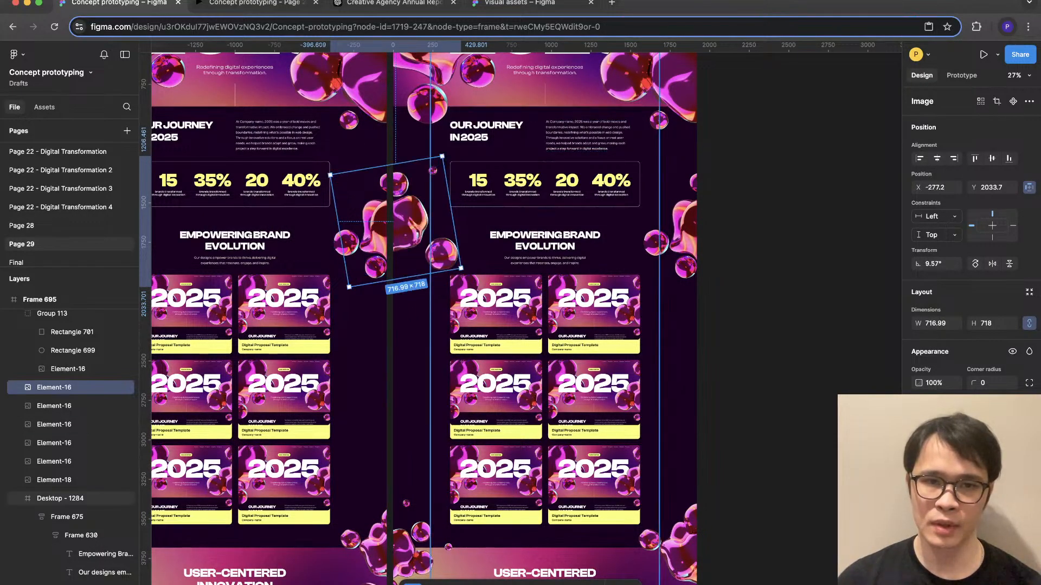
mouse_move(415, 225)
left_mouse_down()
mouse_move(404, 225)
mouse_move(415, 236)
mouse_move(416, 220)
left_mouse_up()
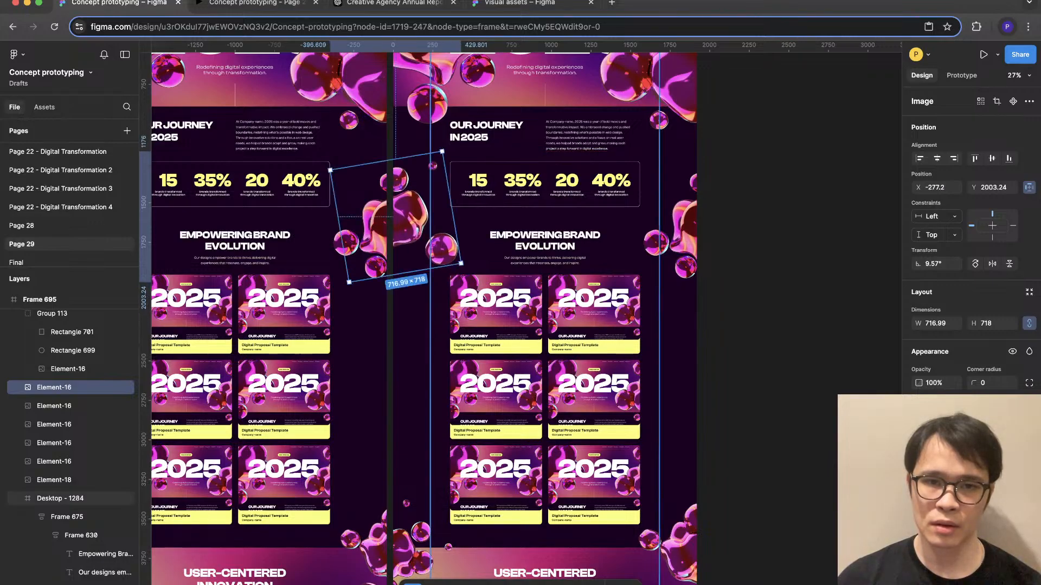
left_click_drag(464, 267, 402, 299)
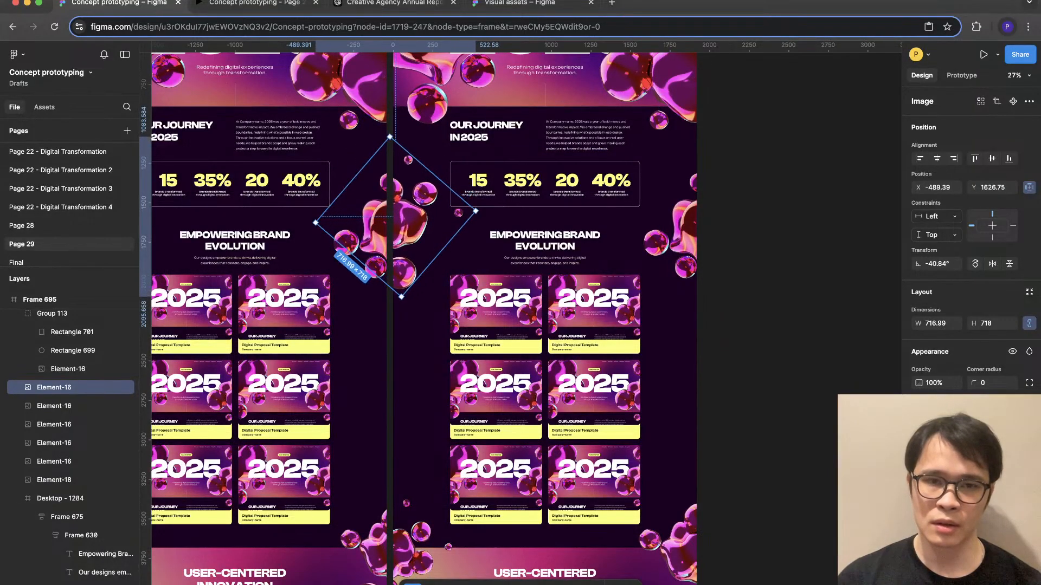
left_click_drag(475, 211, 481, 211)
- Shrink the right-edge blob cluster beside Empowering Brand Evolution to about 564 × 564 and shift it slightly inward
left_click(675, 241)
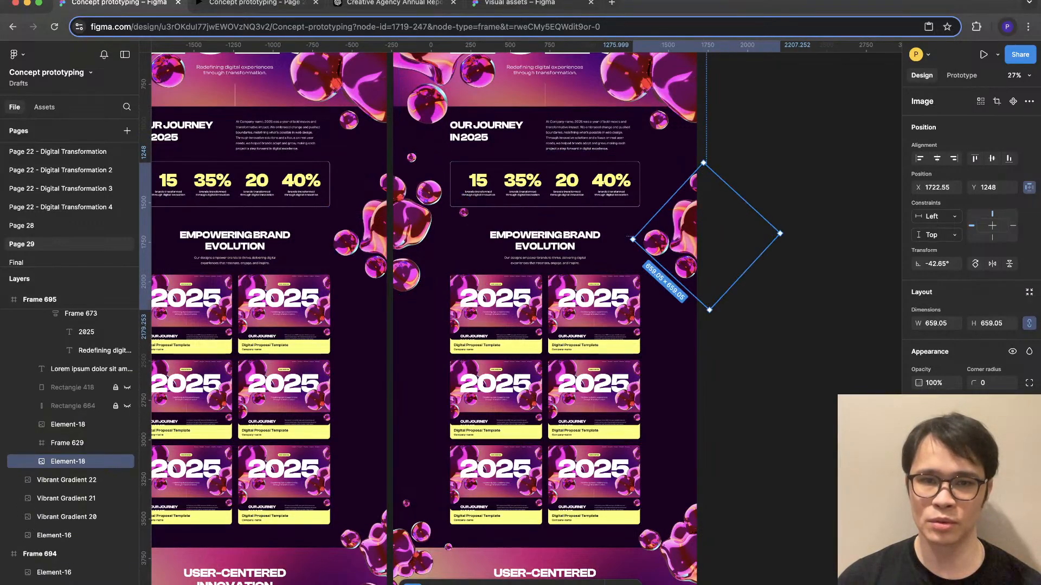
left_click_drag(652, 239, 654, 239)
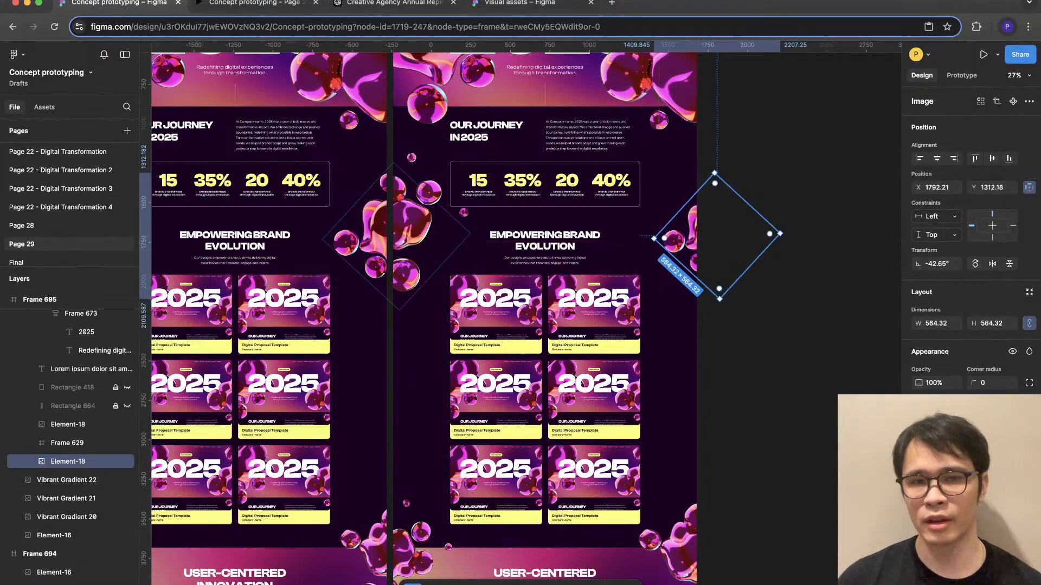
- Switch to the prototype preview and examine the adjusted blob clusters from Our Journey in 2025 down to User-Centered Innovation
left_click(255, 4)
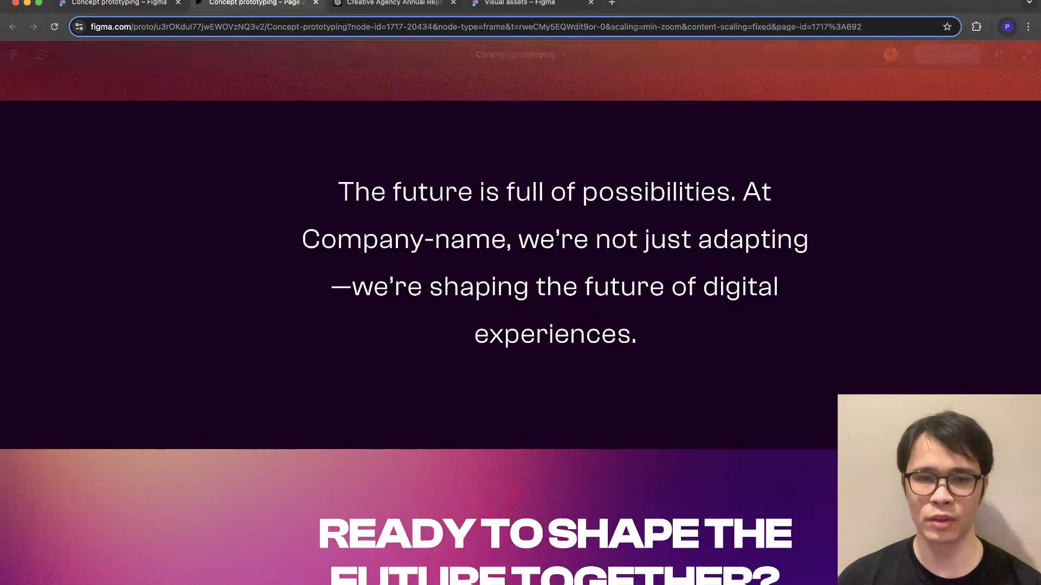
scroll(521, 313, "down", 11)
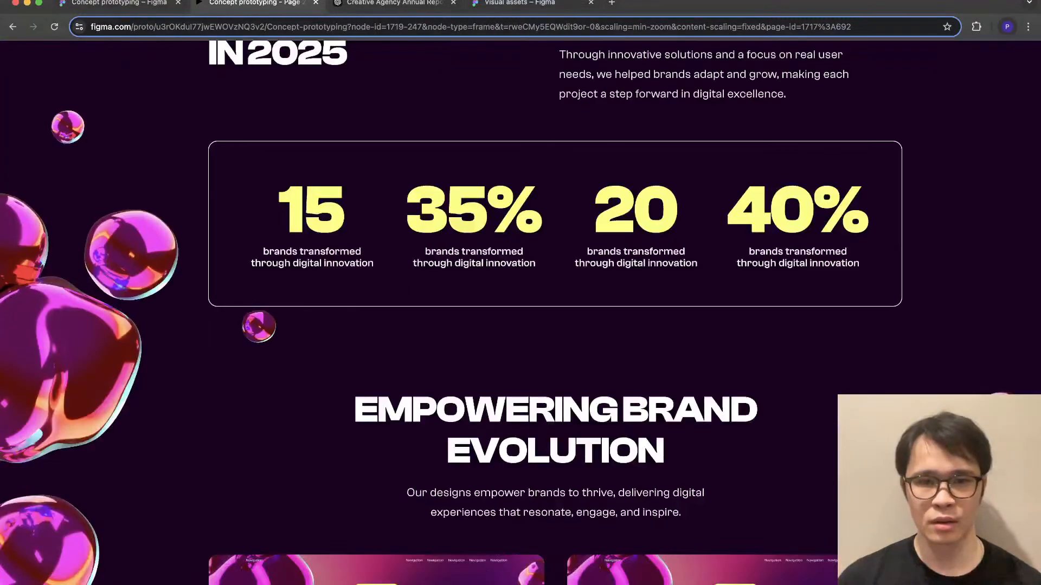
scroll(521, 313, "down", 3)
scroll(520, 313, "down", 6)
scroll(521, 313, "up", 11)
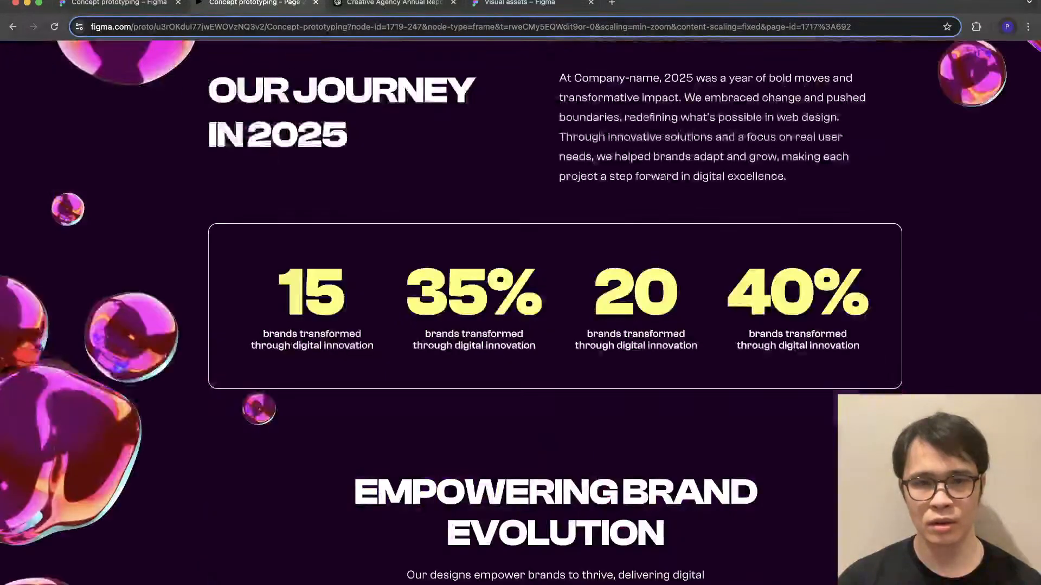
scroll(520, 313, "down", 13)
scroll(520, 312, "down", 9)
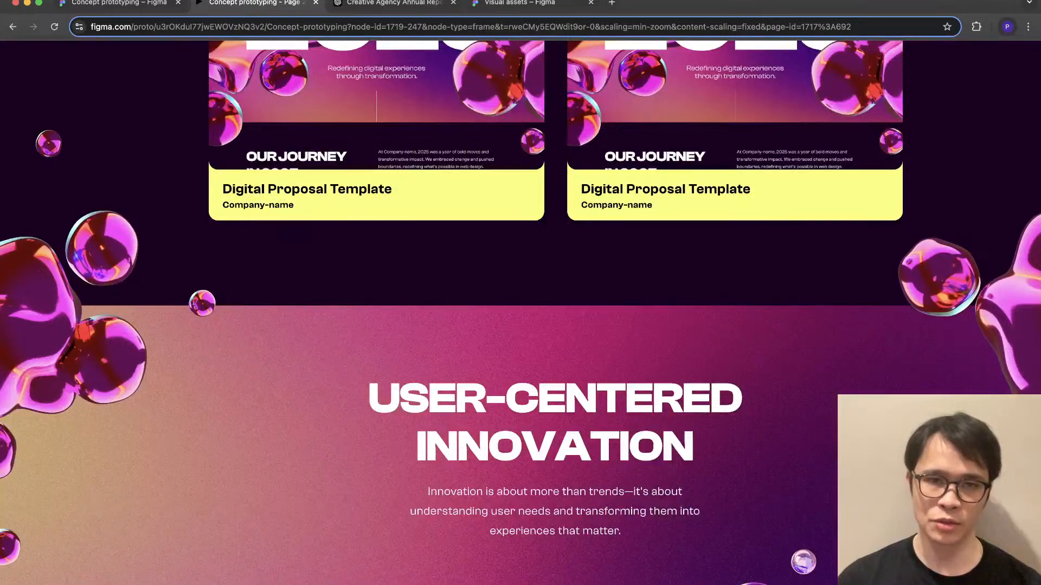
- Back in the design file, enlarge the right blob cluster at User-Centered Innovation to about 821 × 956 and flip it horizontally
left_click(119, 2)
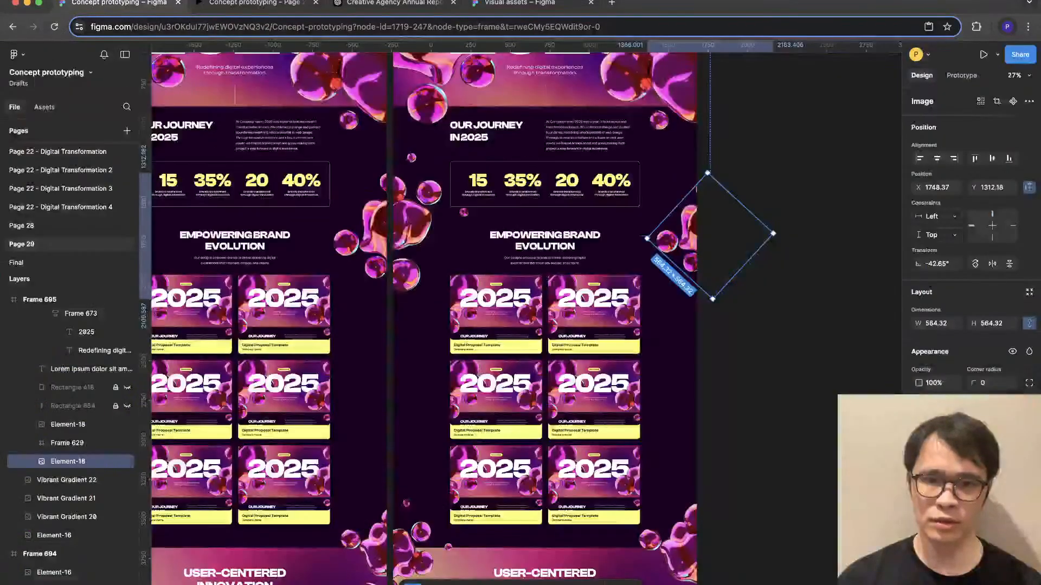
key("Escape")
scroll(542, 233, "down", 3)
scroll(569, 380, "down", 2)
left_click(583, 417)
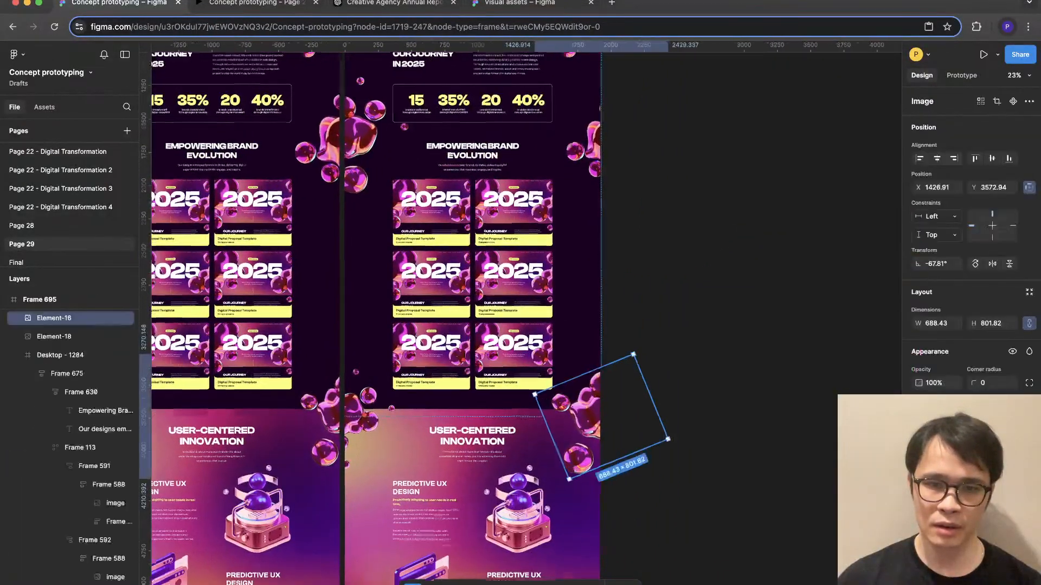
scroll(569, 444, "up", 3)
left_click_drag(570, 479, 555, 508)
key("shift+h")
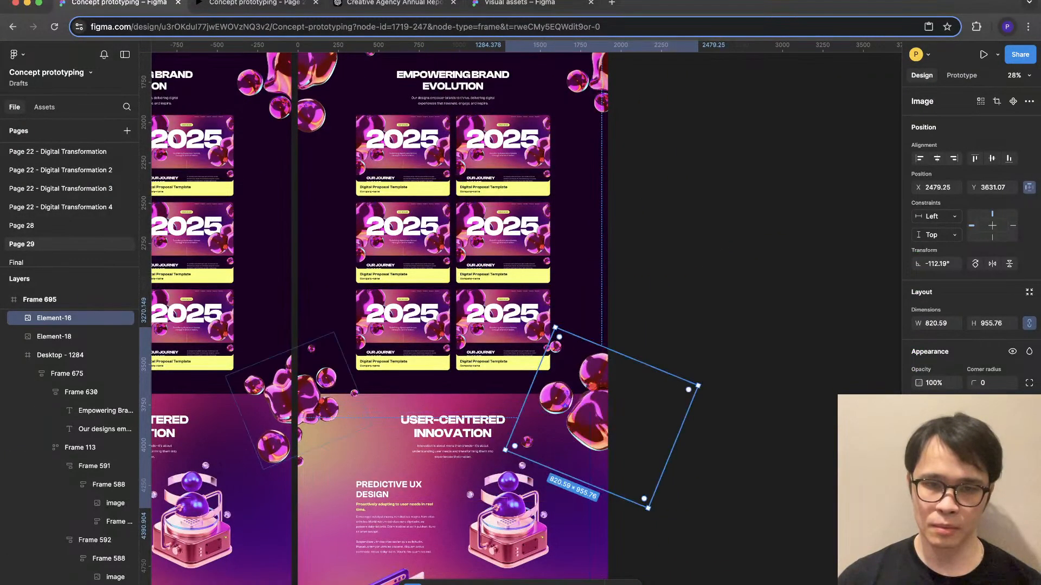
- Rotate the right blob cluster at User-Centered Innovation to about -67° and shift it upward and outward
left_click_drag(591, 420, 590, 445)
left_click_drag(500, 477, 557, 538)
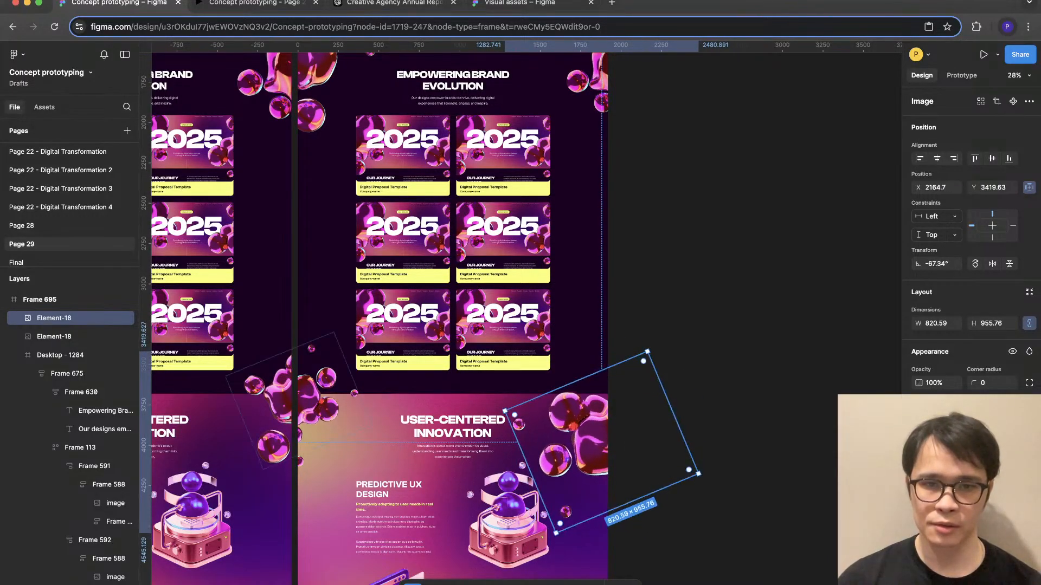
left_click_drag(585, 434, 595, 420)
scroll(595, 419, "up", 3)
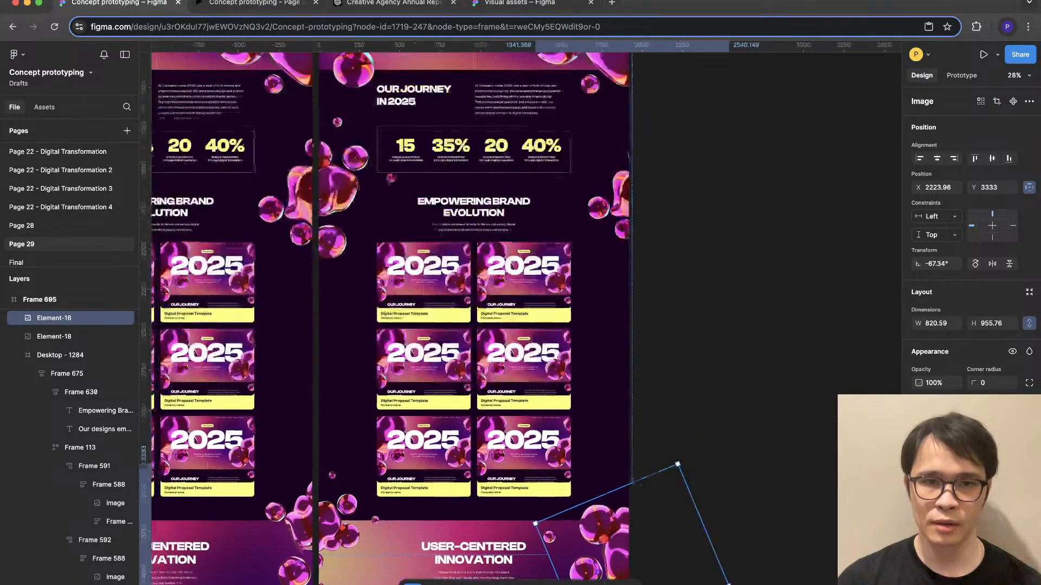
scroll(595, 419, "down", 3)
- Enlarge the left blob cluster at User-Centered Innovation to about 693 × 694 and shift it toward the page's outer edge
left_click(341, 408)
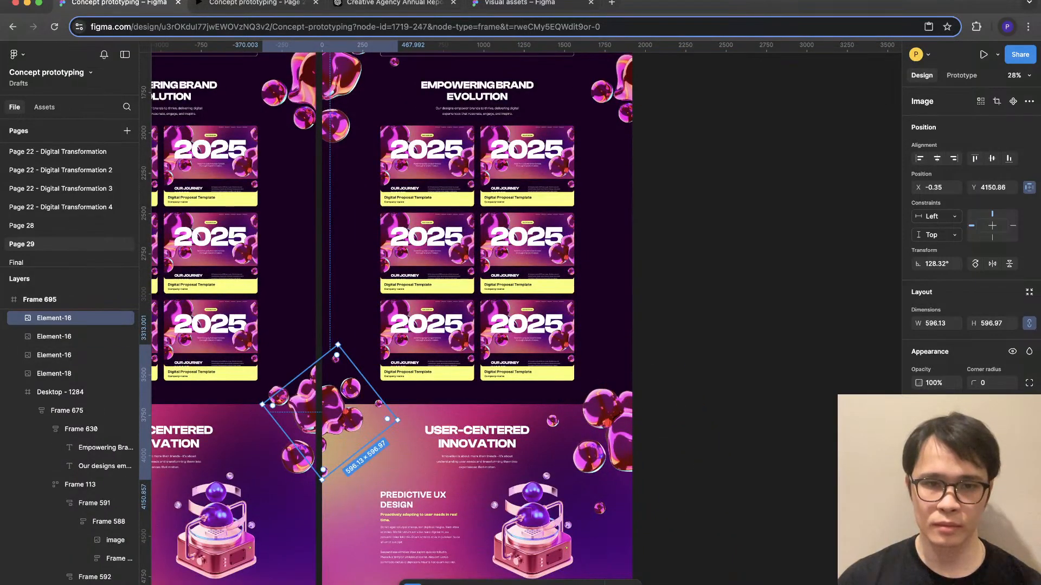
left_click_drag(397, 421, 408, 422)
left_click_drag(343, 408, 326, 408)
- Switch to the prototype preview and examine the blob clusters on both sides of User-Centered Innovation
left_click(249, 3)
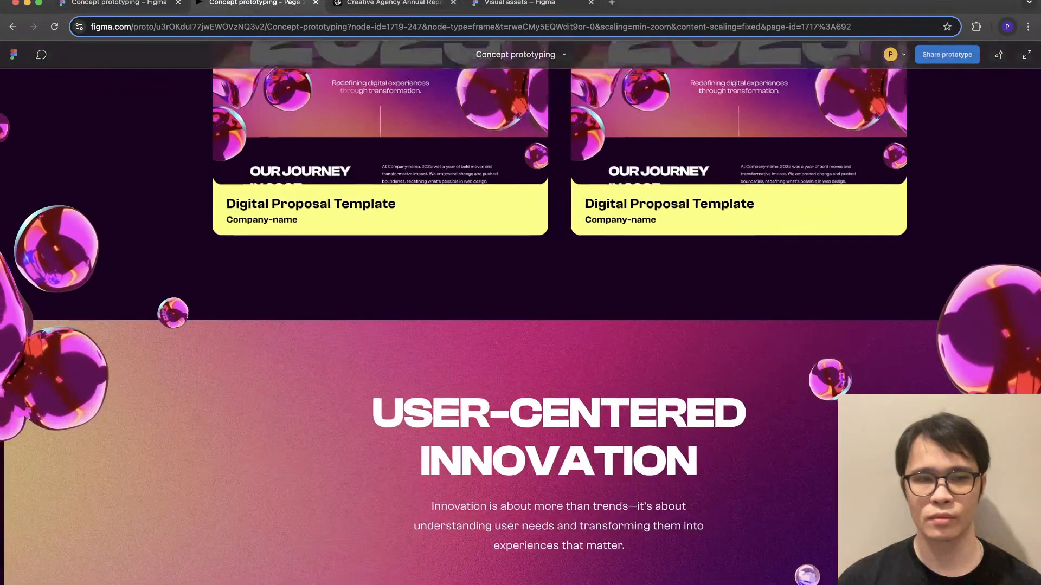
scroll(520, 312, "up", 15)
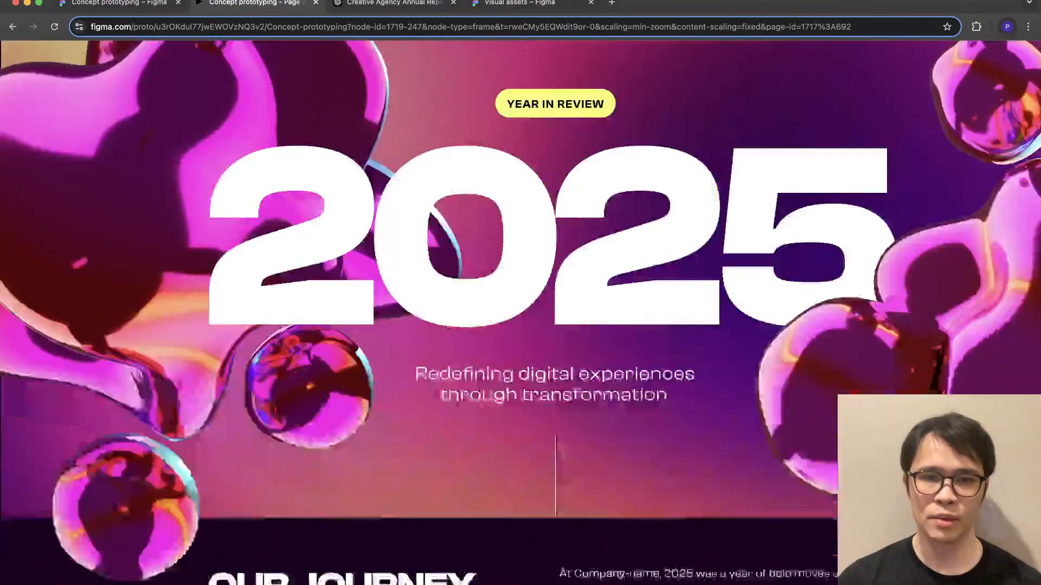
scroll(520, 313, "down", 15)
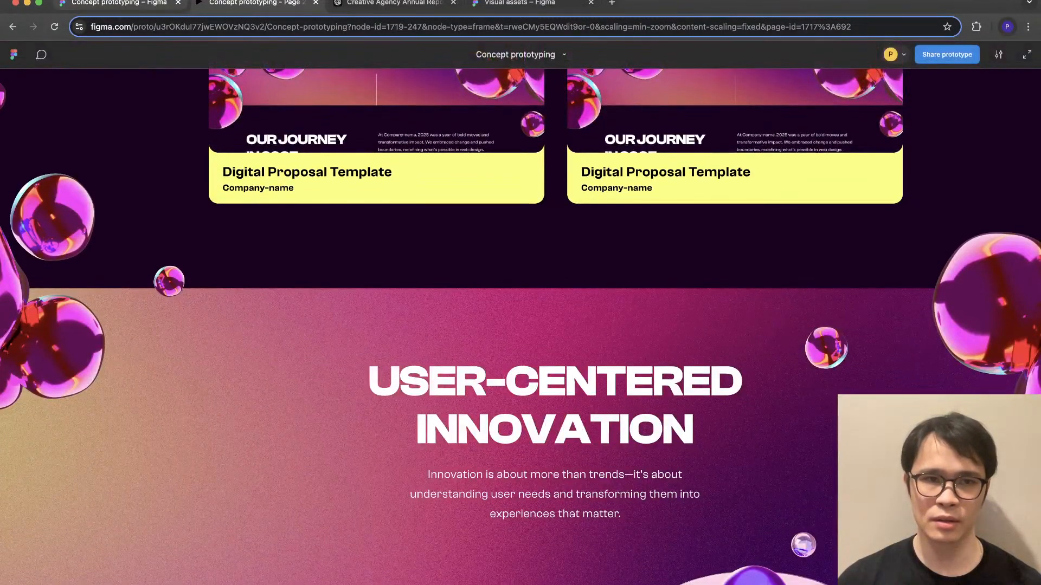
- Back in the design file, move the left cluster at User-Centered Innovation further outward and enlarge it to about 759 × 760
left_click(119, 3)
key("shift+Left")
key("shift+Left")
key("shift+Left")
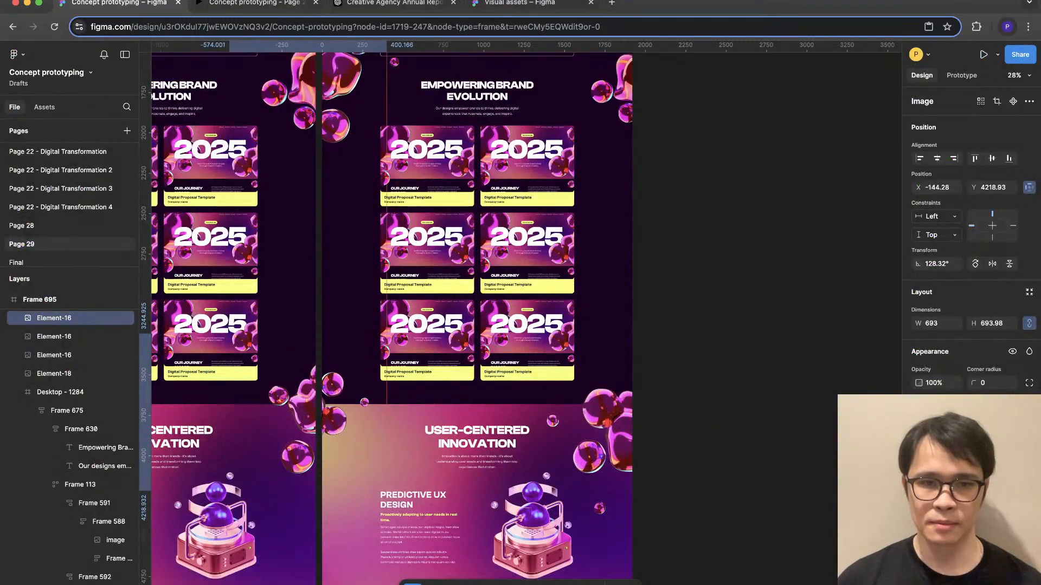
left_click_drag(387, 421, 394, 423)
left_click_drag(335, 383, 335, 383)
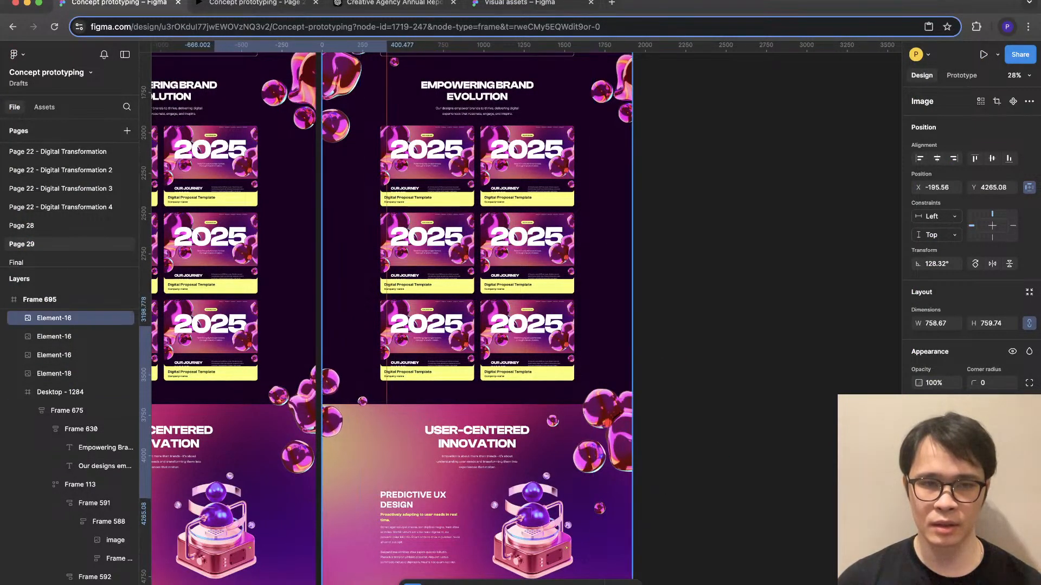
- Enlarge the right blob cluster at User-Centered Innovation to about 897 × 1044
left_click(664, 396)
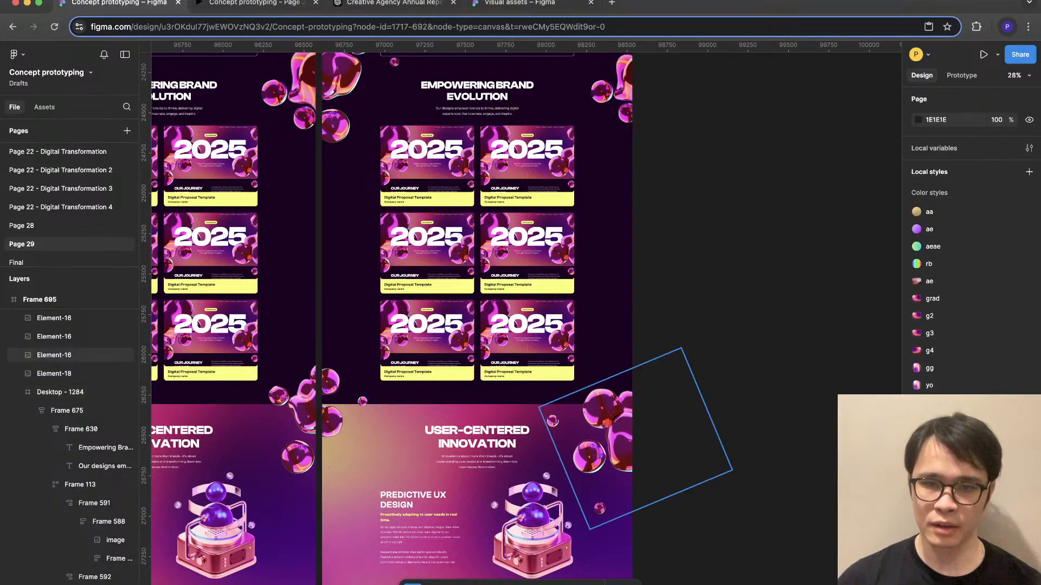
left_click(615, 428)
left_click_drag(733, 470, 741, 473)
left_click(758, 423)
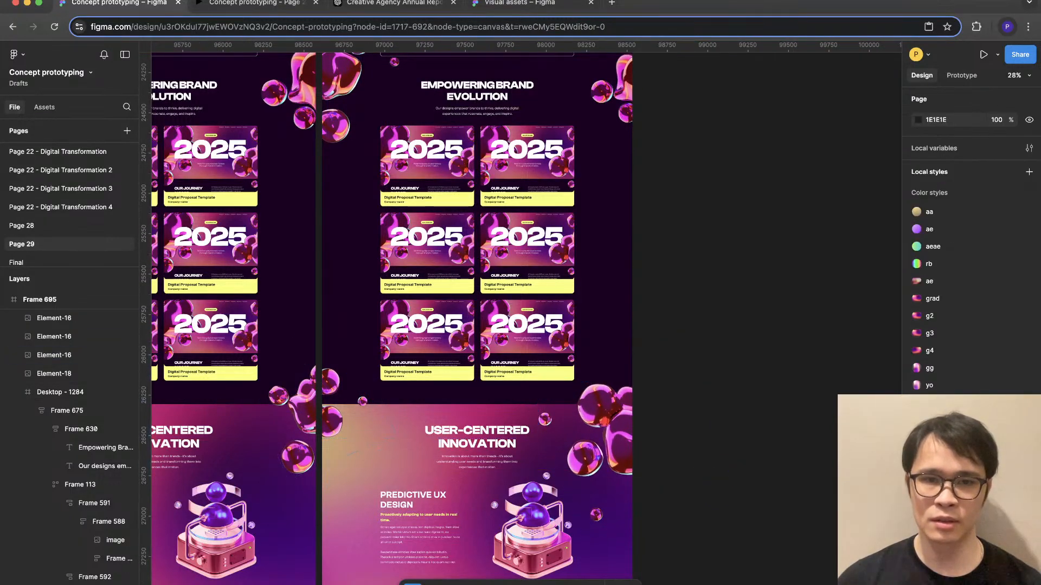
scroll(753, 406, "up", 1)
left_click(610, 151, "super")
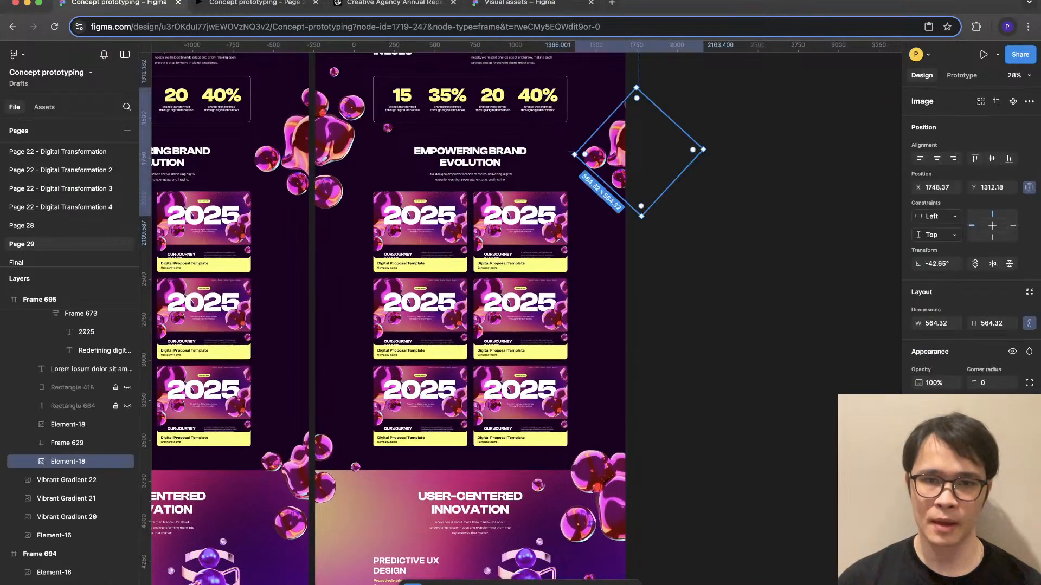
key("Escape")
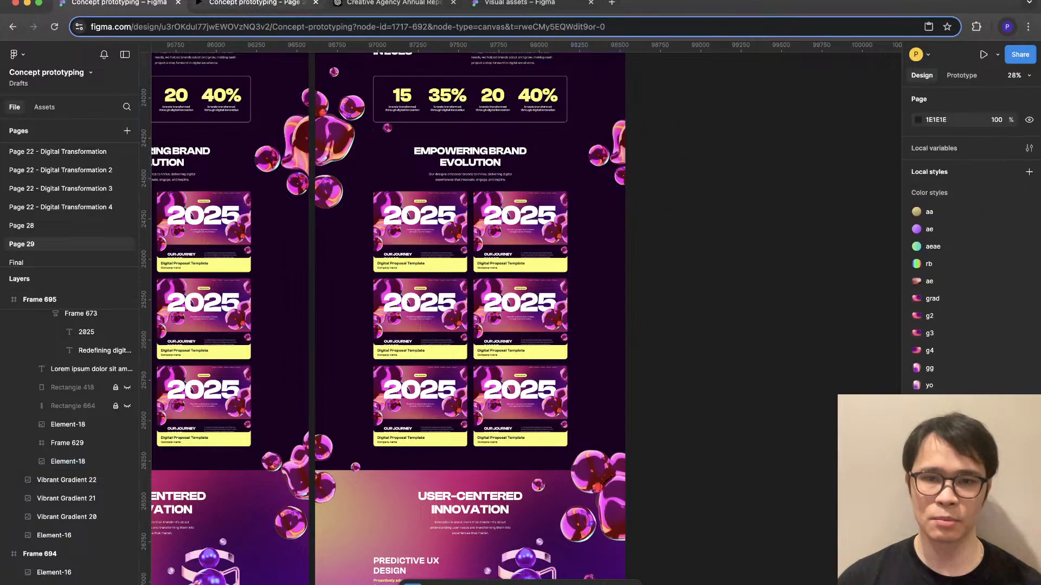
- Switch to the prototype preview and examine the blob clusters from the journey statistics down to Transformative Results
key("ctrl+Tab")
scroll(520, 326, "up", 20)
scroll(520, 325, "down", 12)
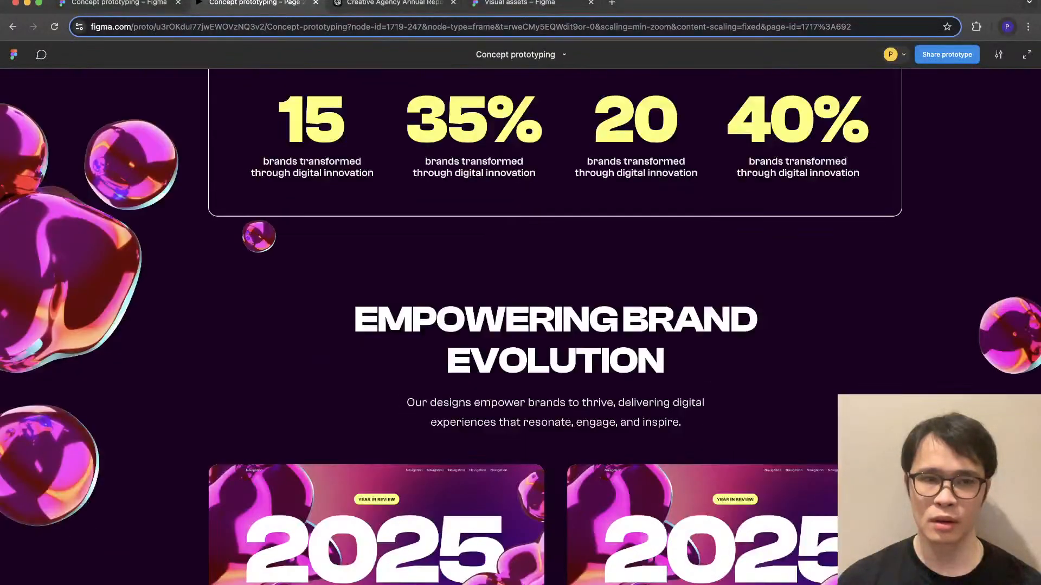
scroll(521, 325, "down", 15)
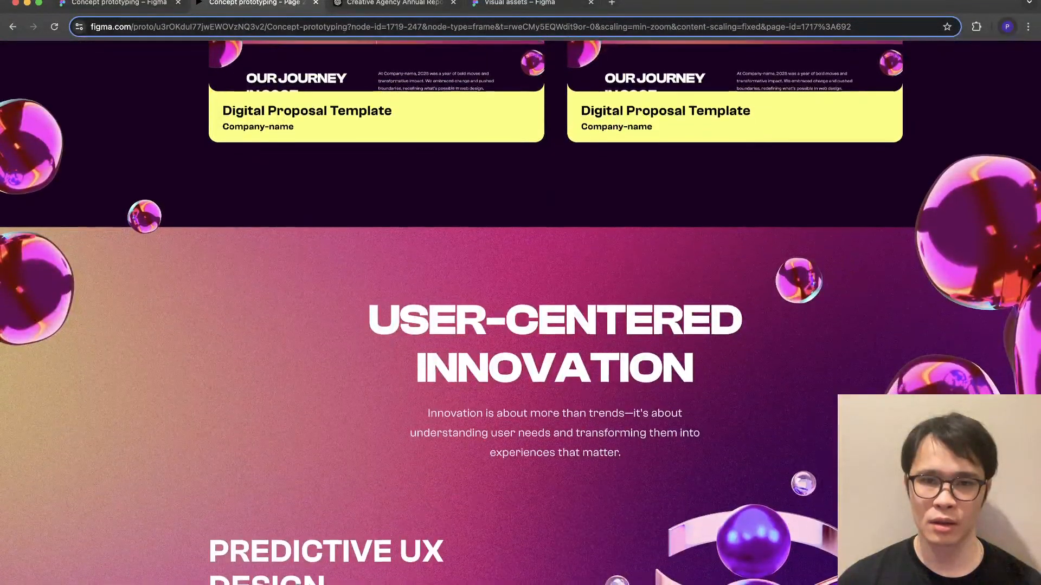
scroll(520, 325, "down", 6)
scroll(520, 326, "up", 3)
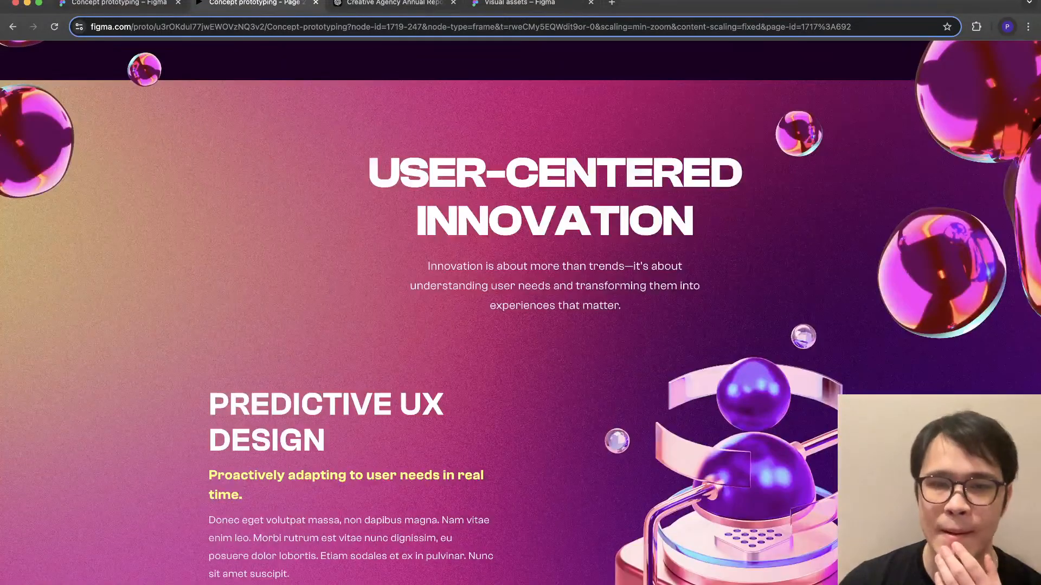
scroll(520, 325, "down", 15)
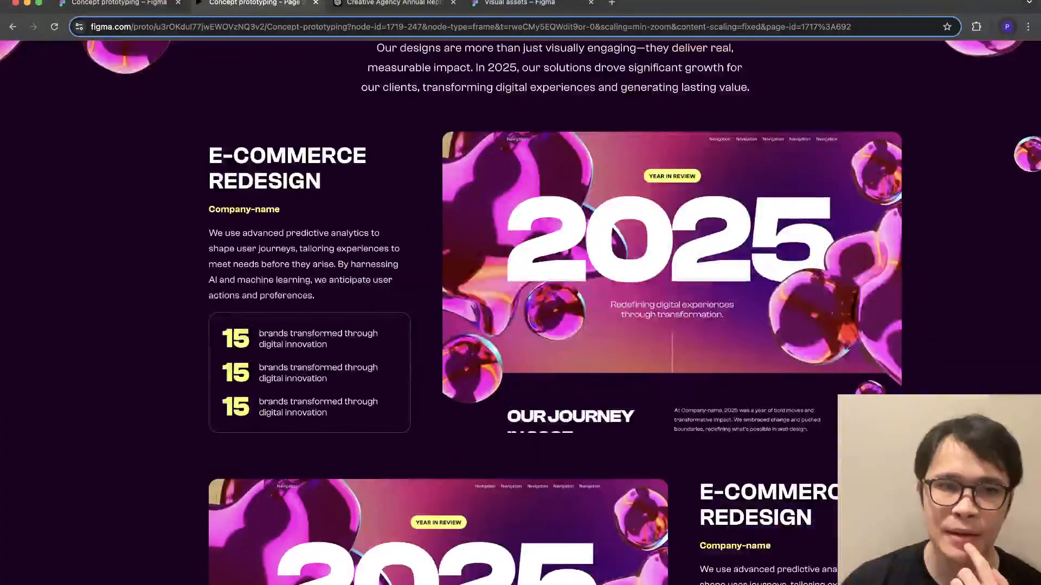
scroll(520, 325, "up", 4)
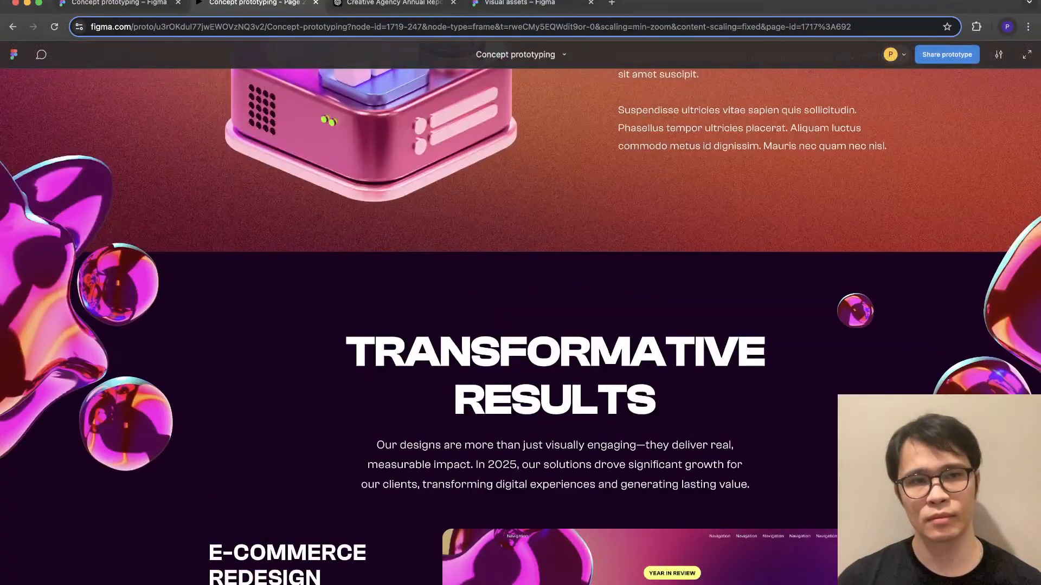
- Back in the design file, shift the right blob cluster at Transformative Results slightly outward past the page edge
key("ctrl+shift+Tab")
scroll(623, 401, "down", 3)
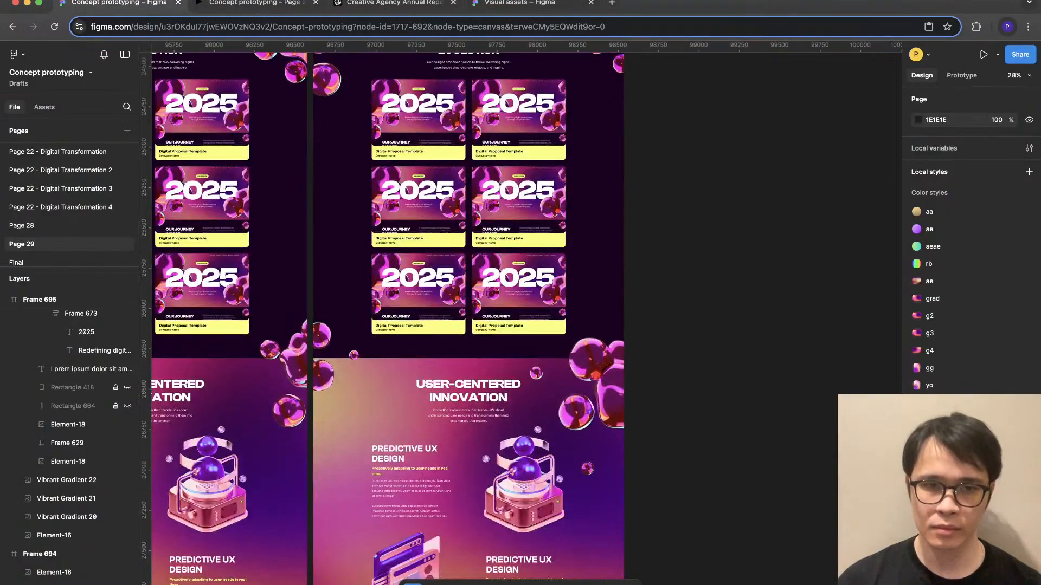
scroll(623, 401, "down", 2)
scroll(379, 325, "down", 3)
scroll(380, 325, "up", 6)
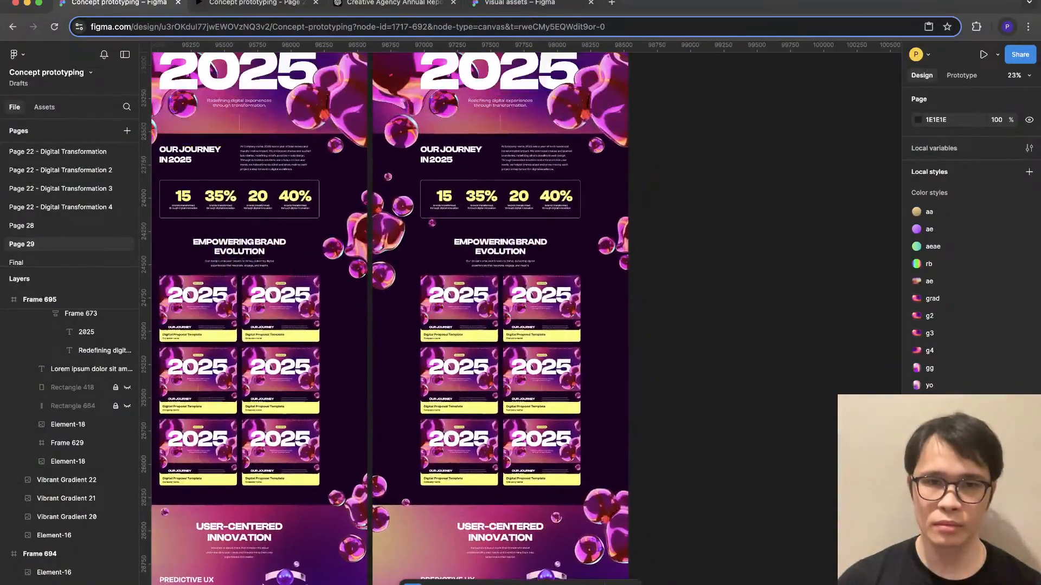
scroll(488, 320, "down", 9)
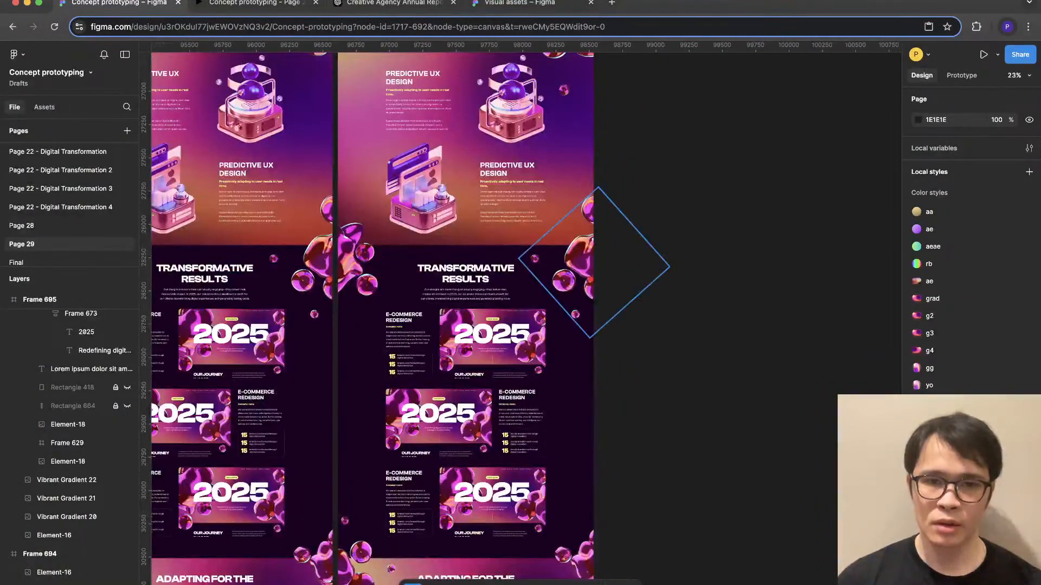
left_click(581, 252, "super")
left_click_drag(518, 259, 575, 263)
key("super+z")
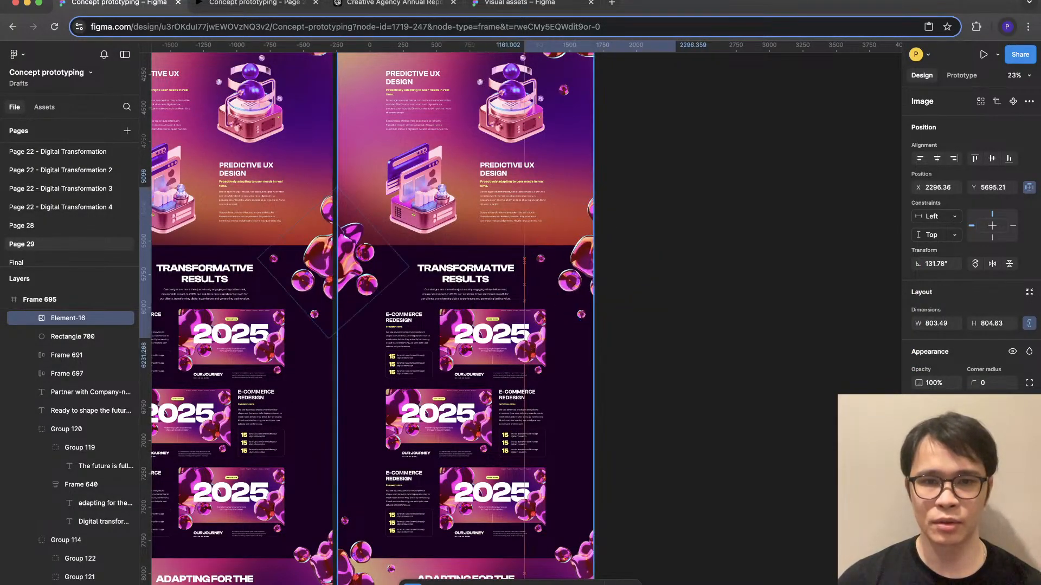
- Enlarge the left blob cluster at Transformative Results to about 682 × 682 and rotate it to about 108°
left_click(334, 255)
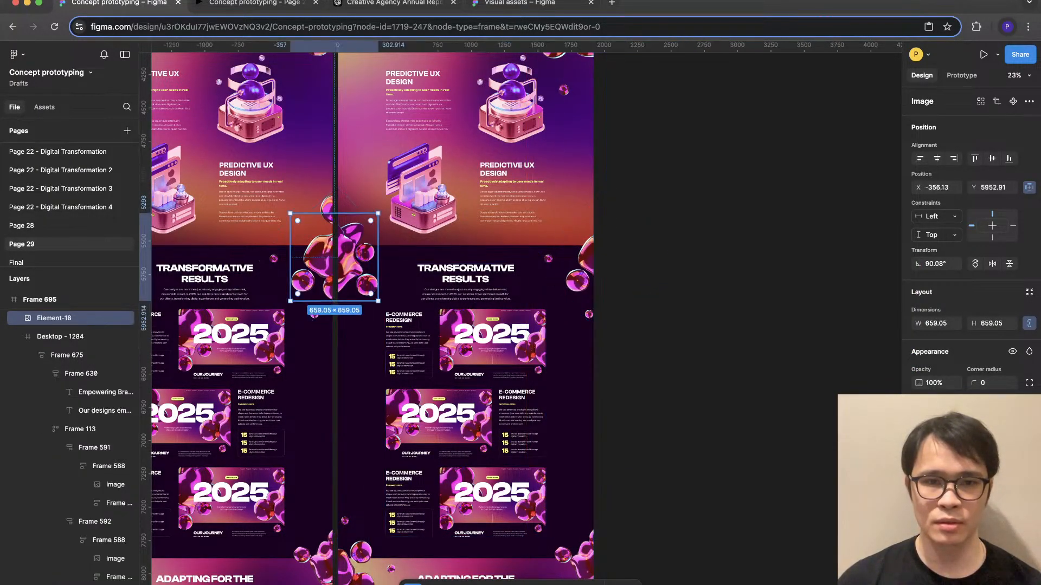
left_click_drag(378, 253, 381, 253)
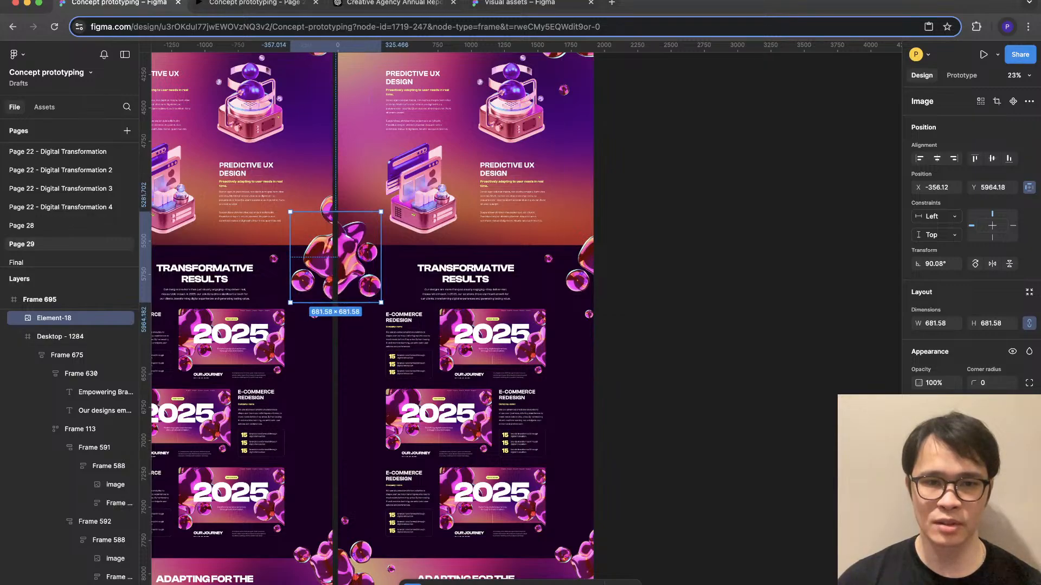
left_click_drag(384, 307, 397, 288)
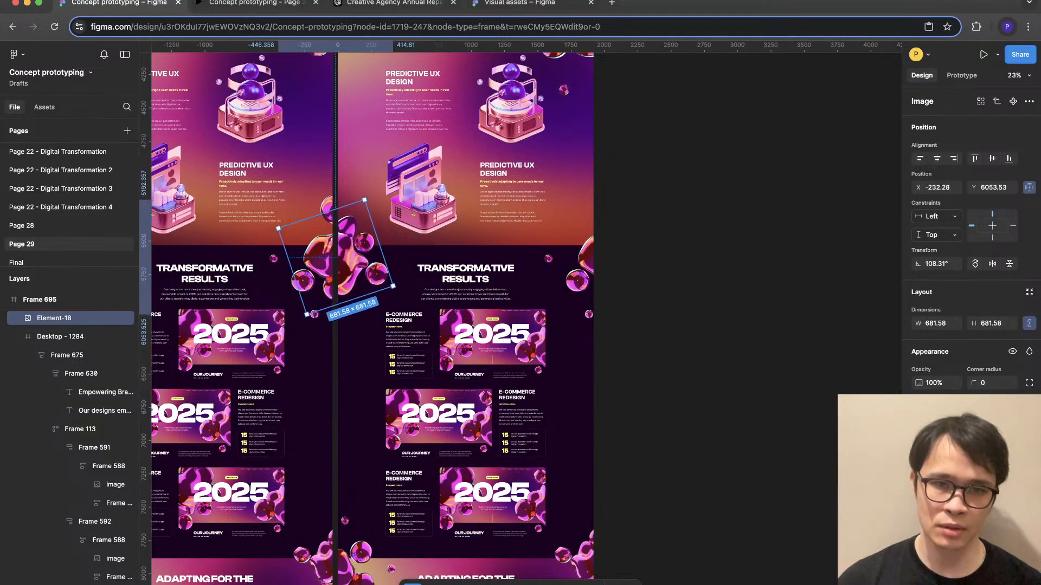
- Switch to the prototype preview and examine the blob clusters from Transformative Results down to Adapting for the Future
left_click(252, 3)
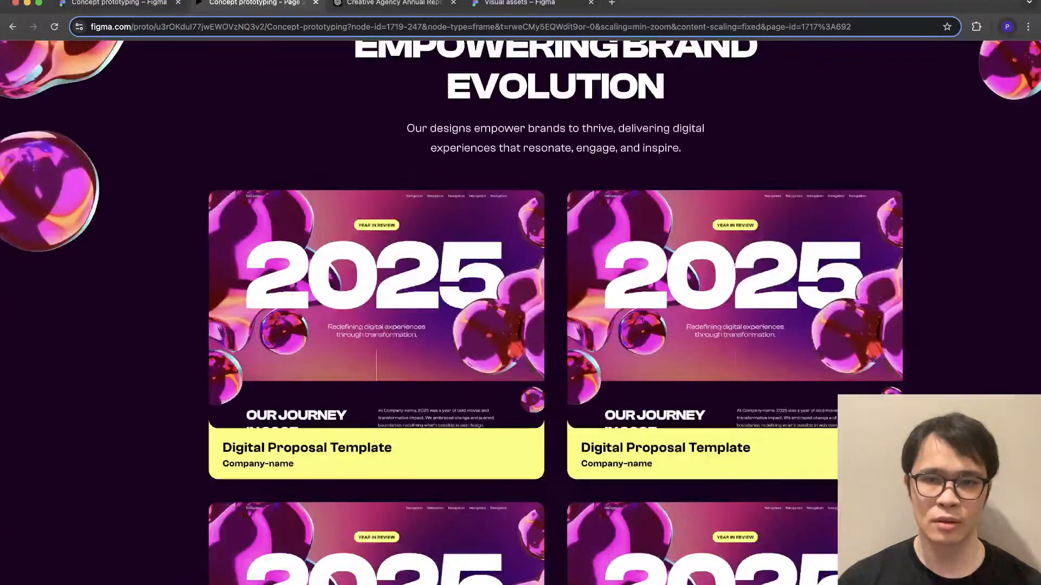
scroll(521, 313, "down", 20)
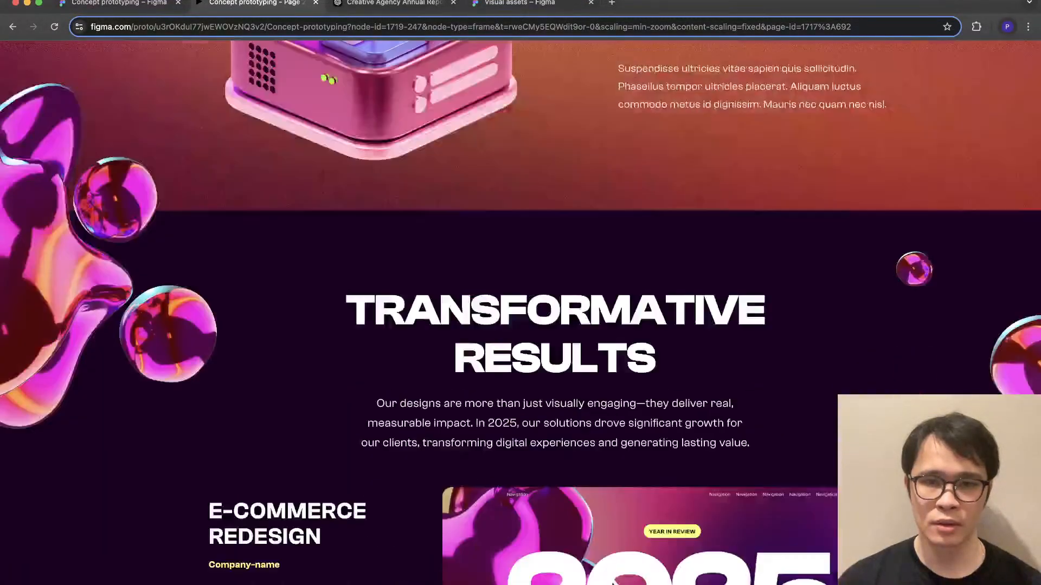
scroll(520, 313, "down", 10)
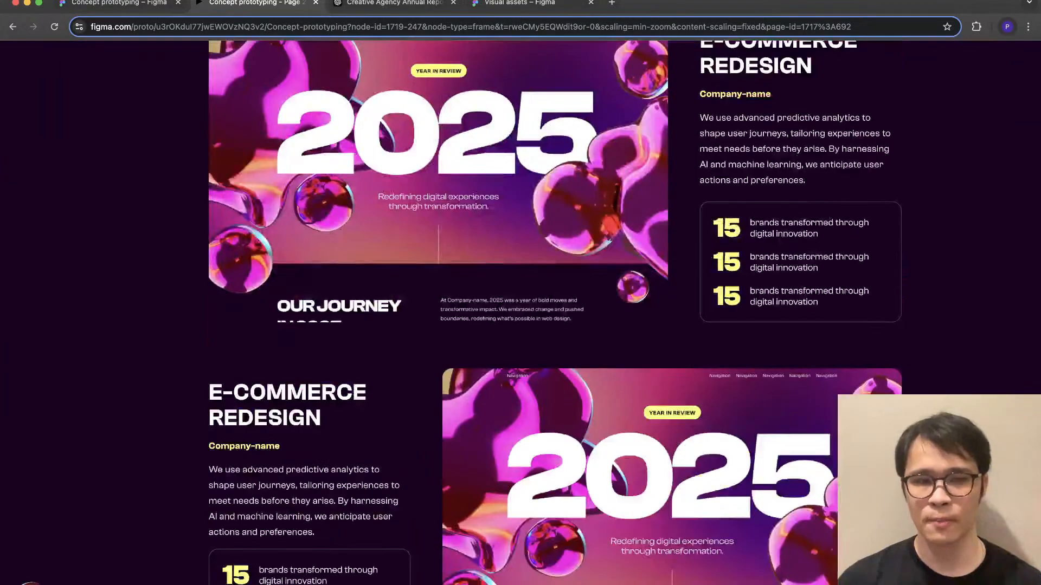
scroll(520, 313, "down", 5)
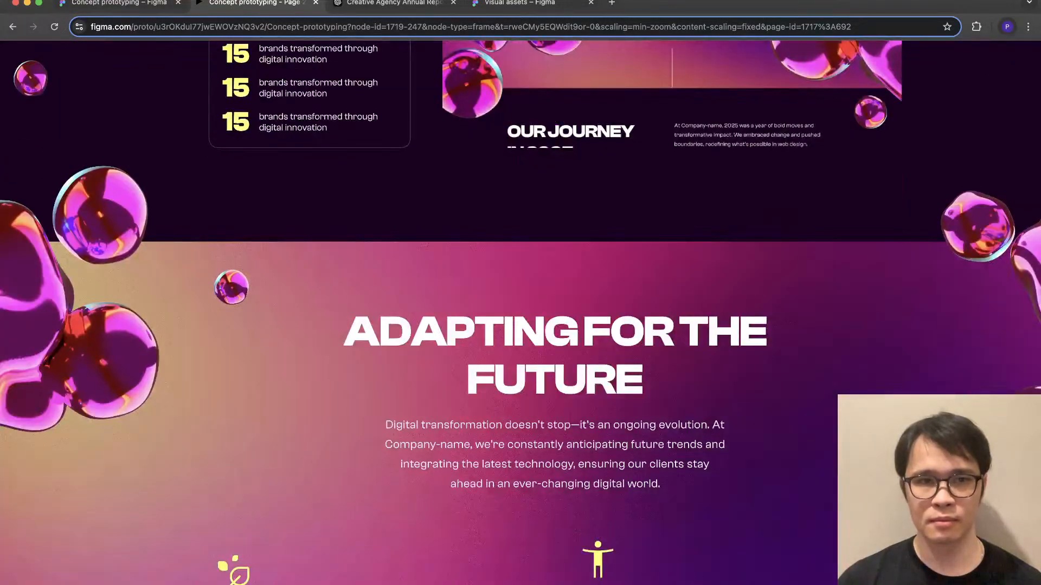
- Back in the design file, shrink the left blob cluster at Adapting for the Future
left_click(120, 4)
scroll(520, 313, "down", 8)
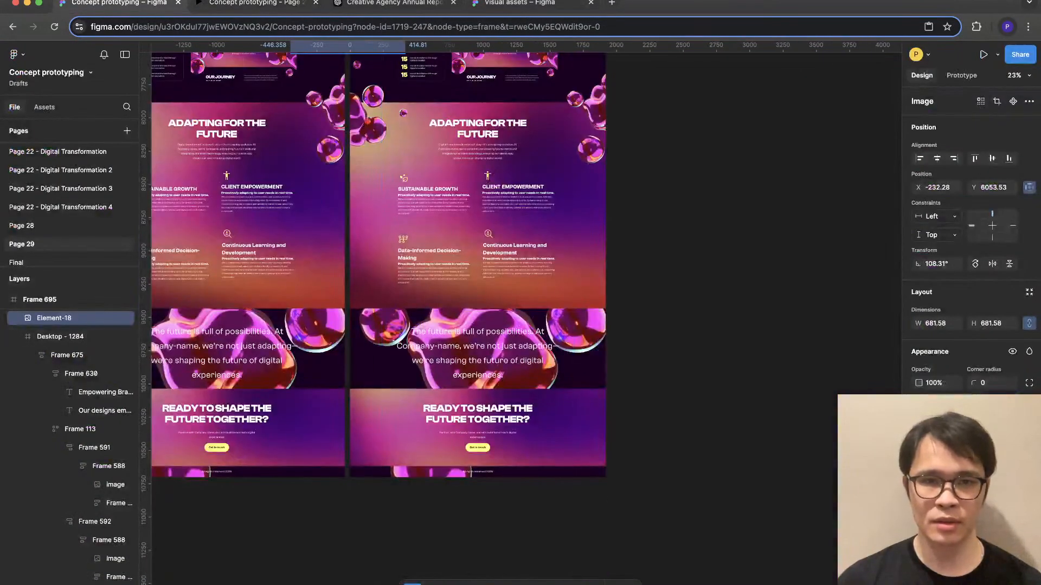
scroll(394, 182, "up", 2)
left_click(393, 182)
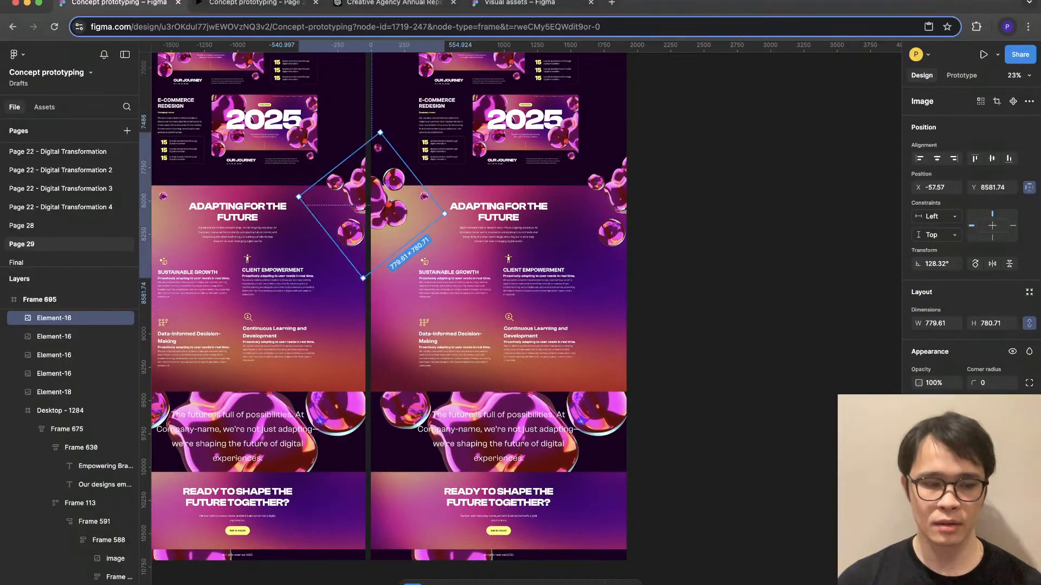
left_click_drag(444, 213, 428, 212)
- Replace the right blob cluster at Adapting for the Future with a copy of the 897 × 1044 cluster from User-Centered Innovation
left_click(614, 191)
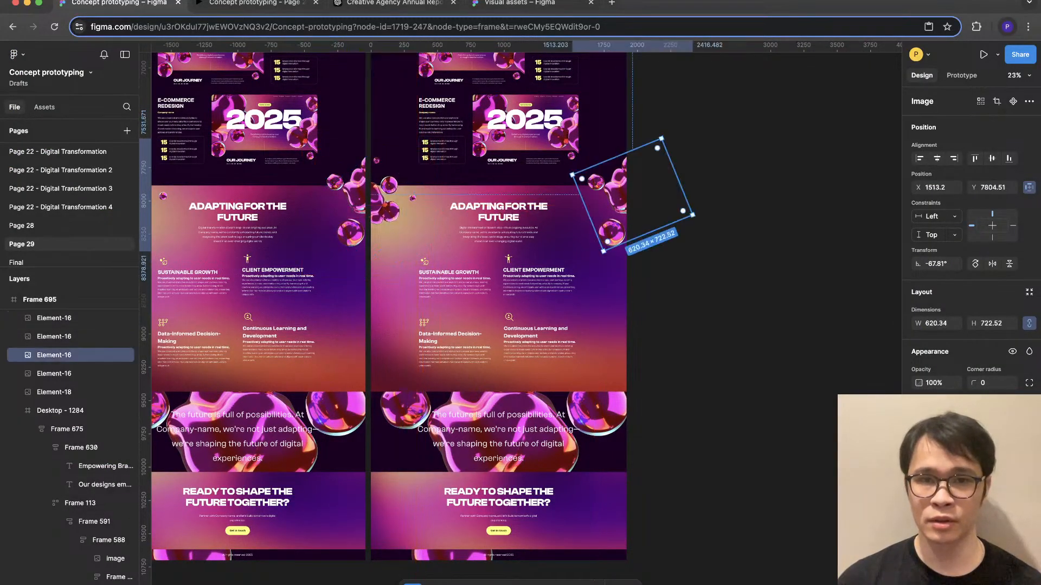
scroll(401, 314, "up", 10)
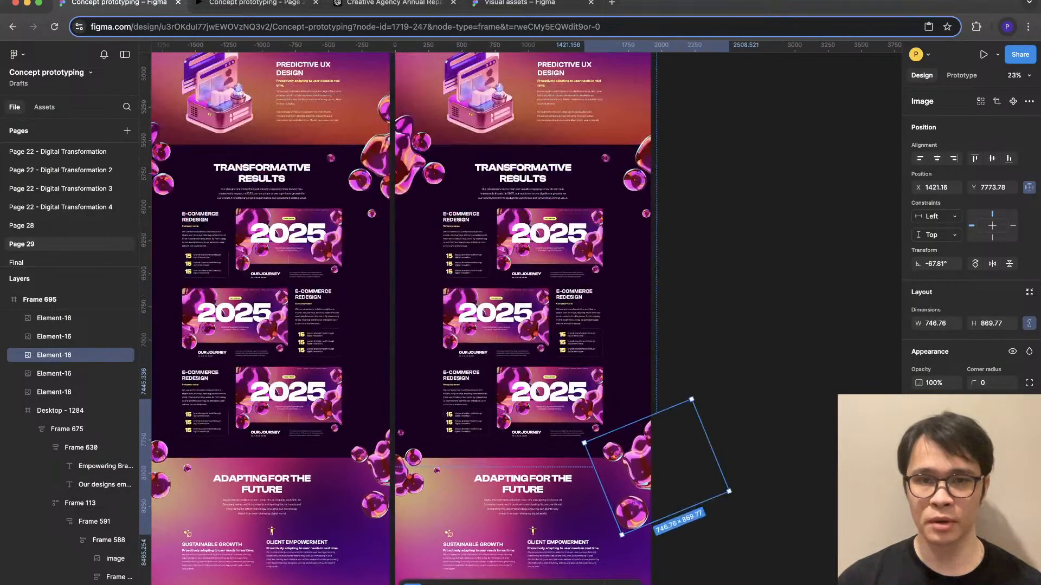
key("Delete")
key("super+z")
scroll(401, 314, "down", 5)
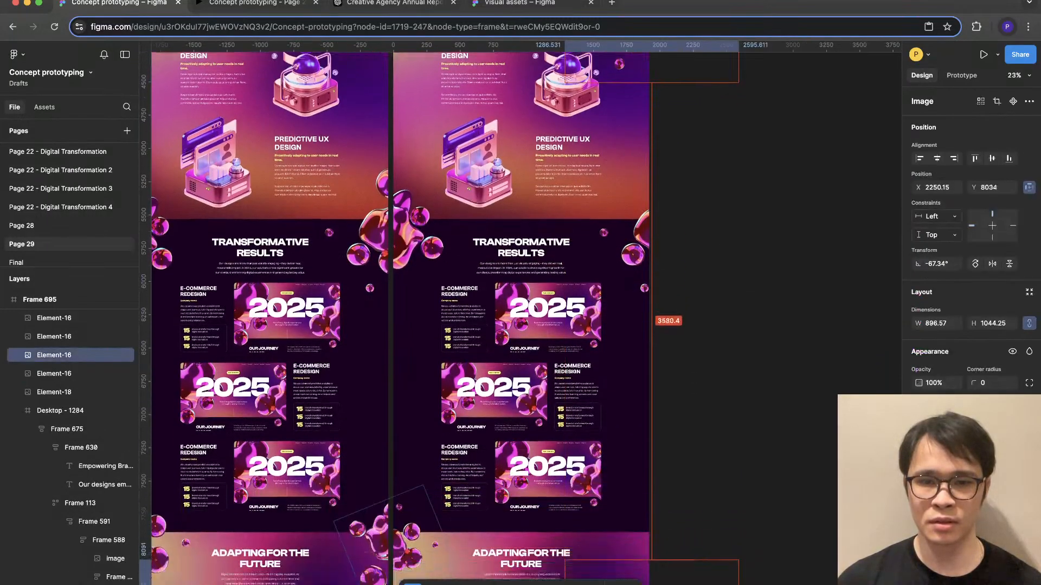
left_click_drag(655, 418, 616, 483)
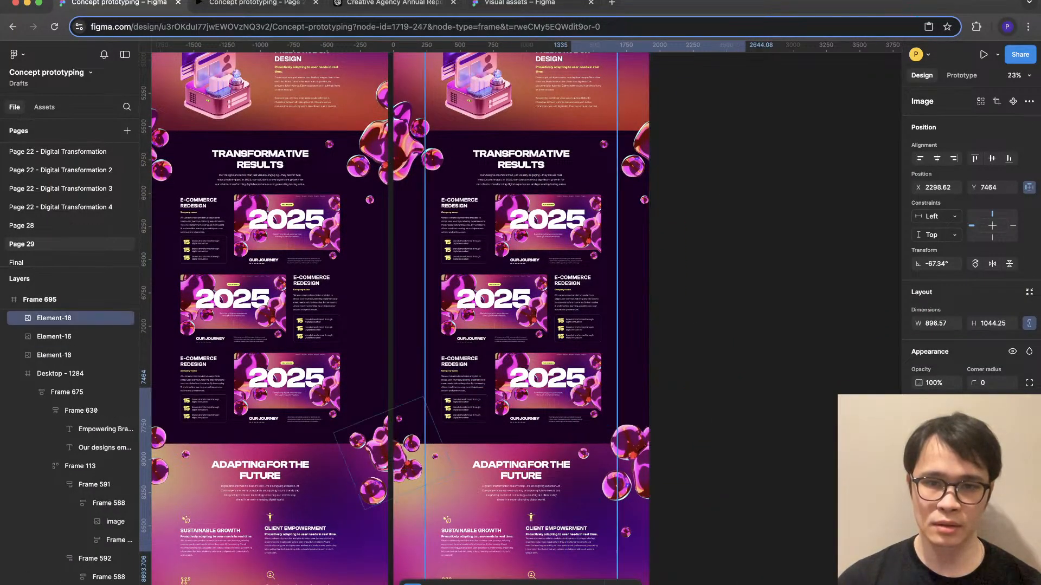
key("Escape")
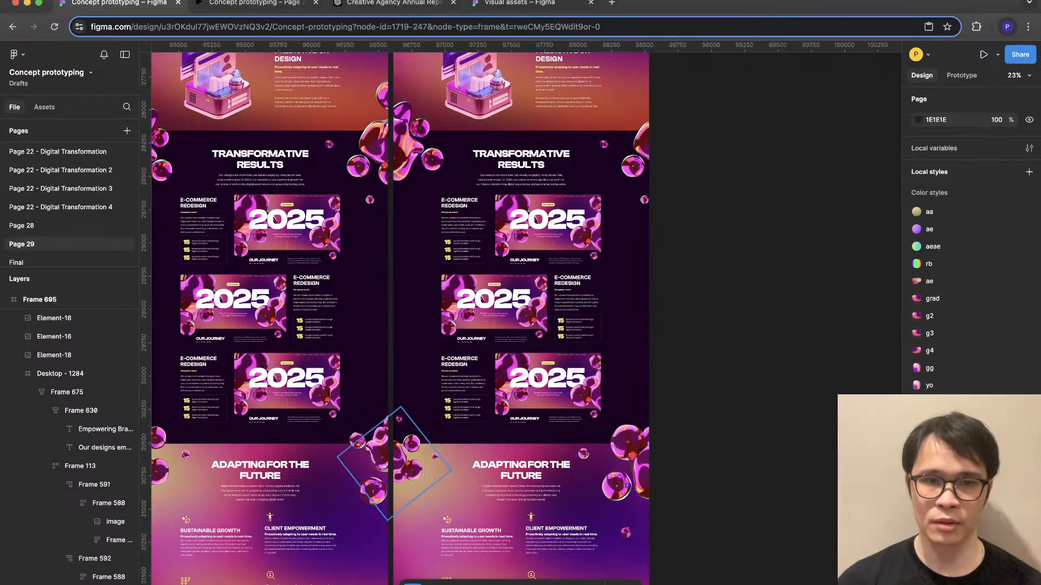
left_click(411, 462)
scroll(411, 462, "up", 8)
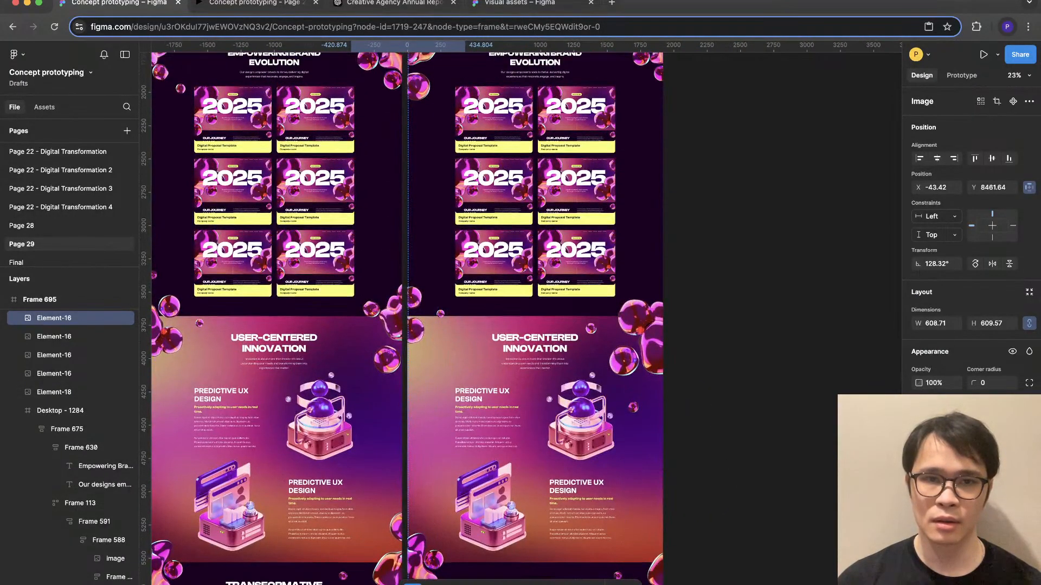
scroll(628, 265, "up", 1)
scroll(629, 265, "down", 5)
scroll(629, 265, "down", 2)
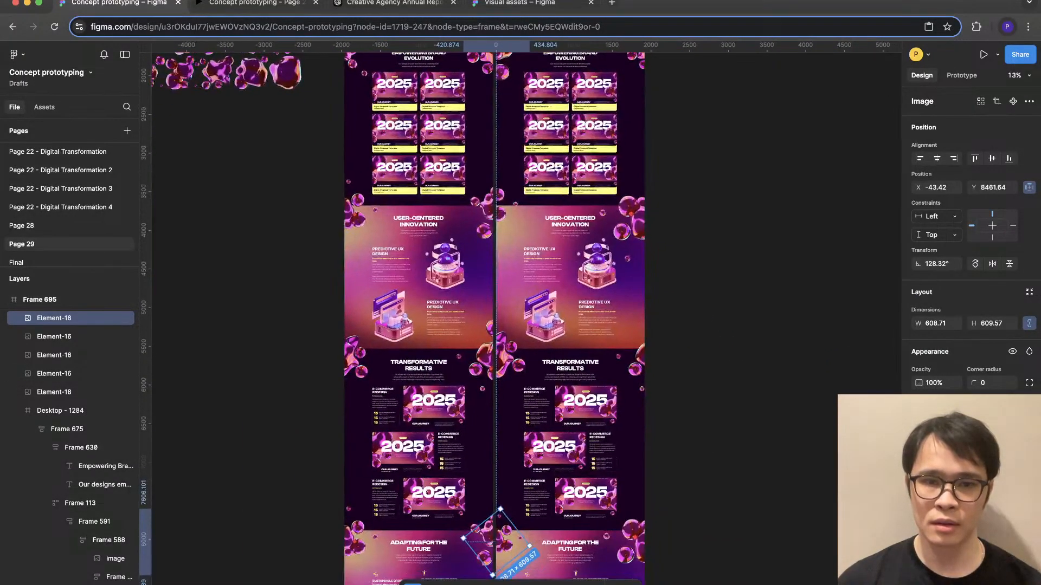
key("Escape")
- Delete the large blob image behind the closing quote in the right-hand design and move the quote text up to Y 9516
scroll(436, 304, "down", 5)
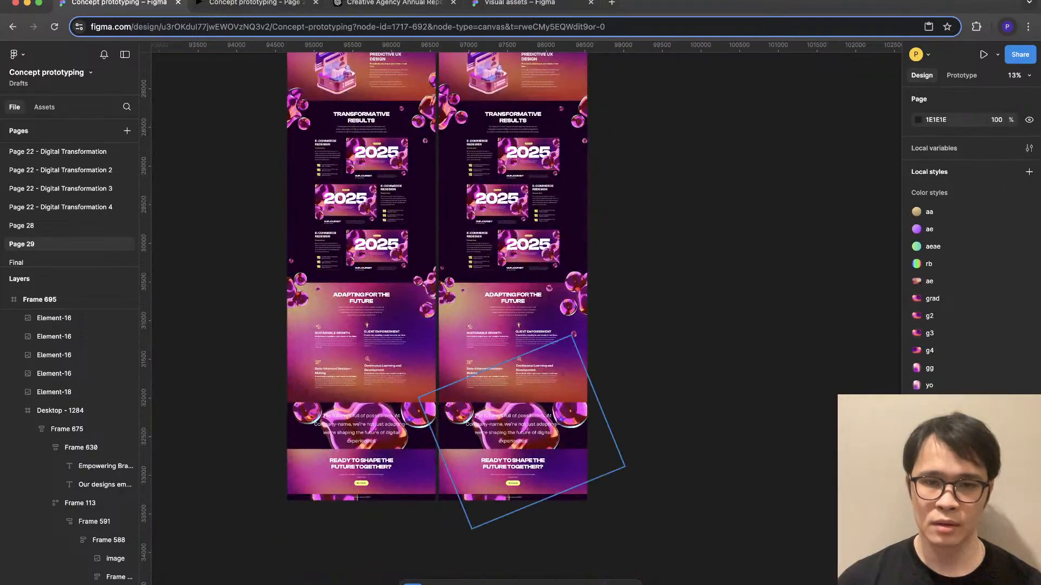
left_click(569, 426)
key("Delete")
scroll(508, 419, "up", 5)
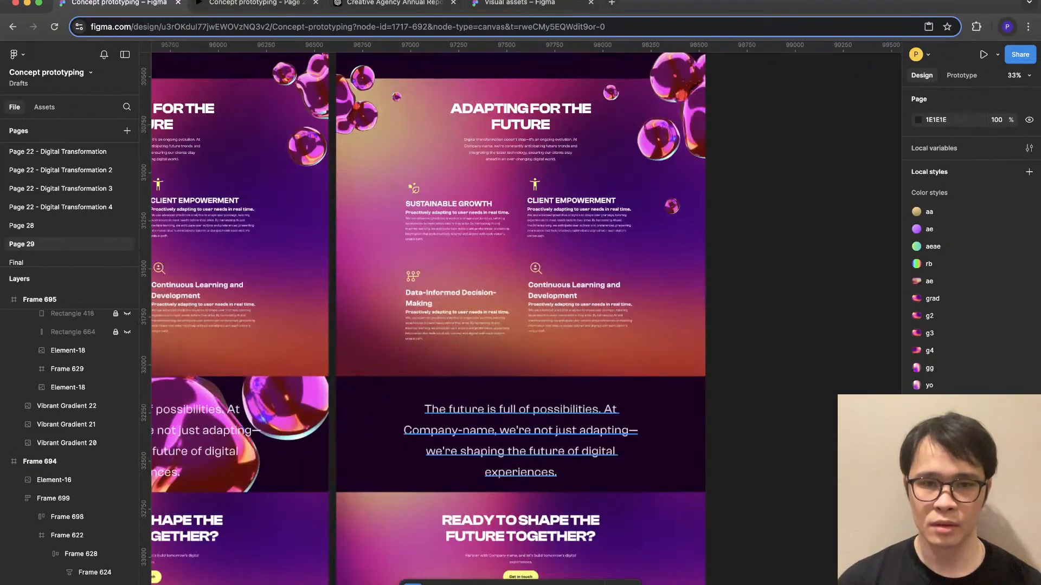
left_click(508, 419)
left_click_drag(507, 426, 507, 418)
key("Escape")
- Switch to the prototype preview and examine the whole page from the 2025 hero down to the closing quote and call to action
left_click(257, 3)
scroll(508, 304, "up", 10)
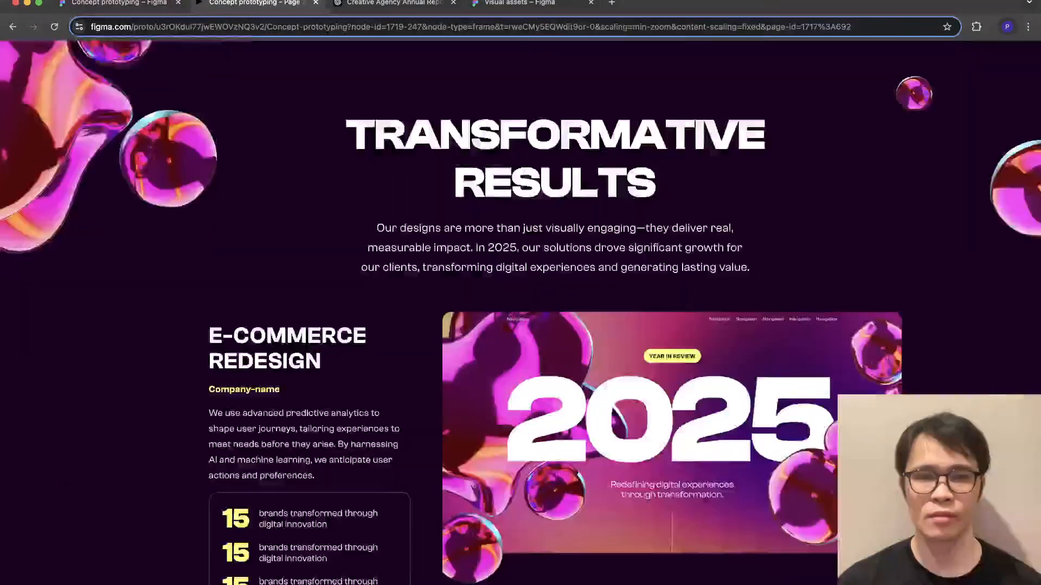
scroll(507, 304, "up", 15)
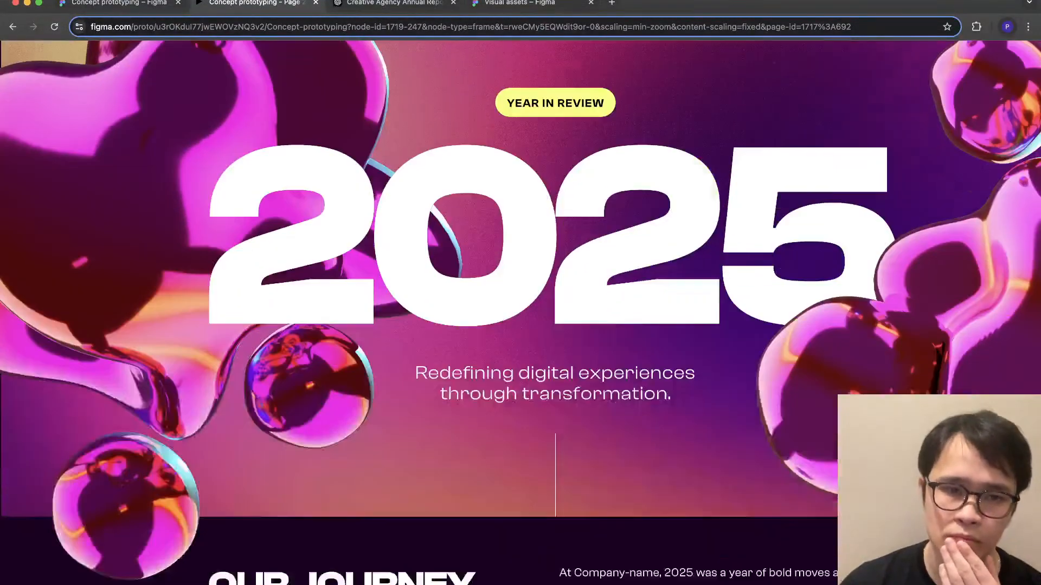
scroll(507, 303, "down", 15)
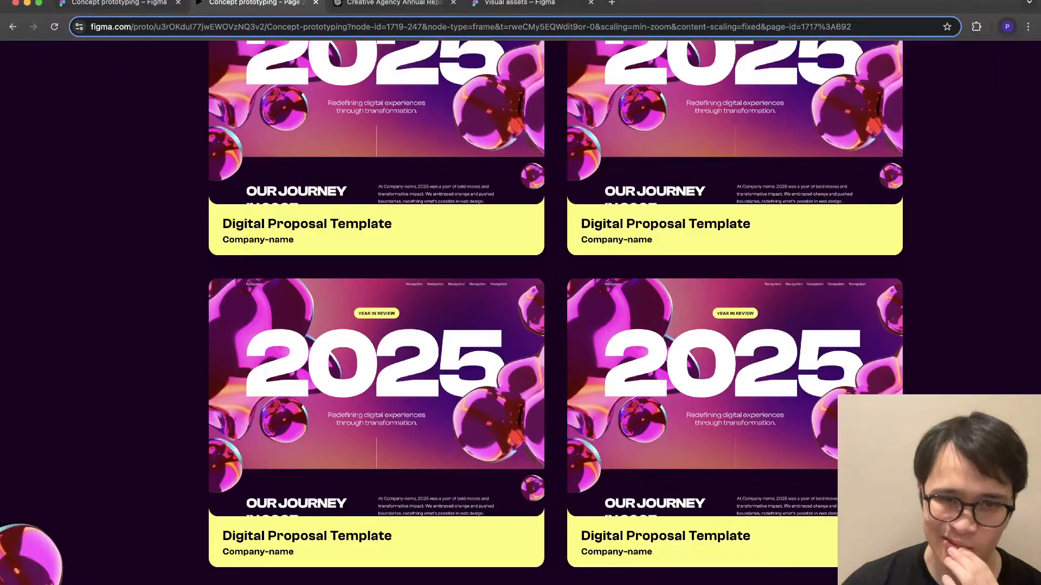
scroll(508, 303, "down", 10)
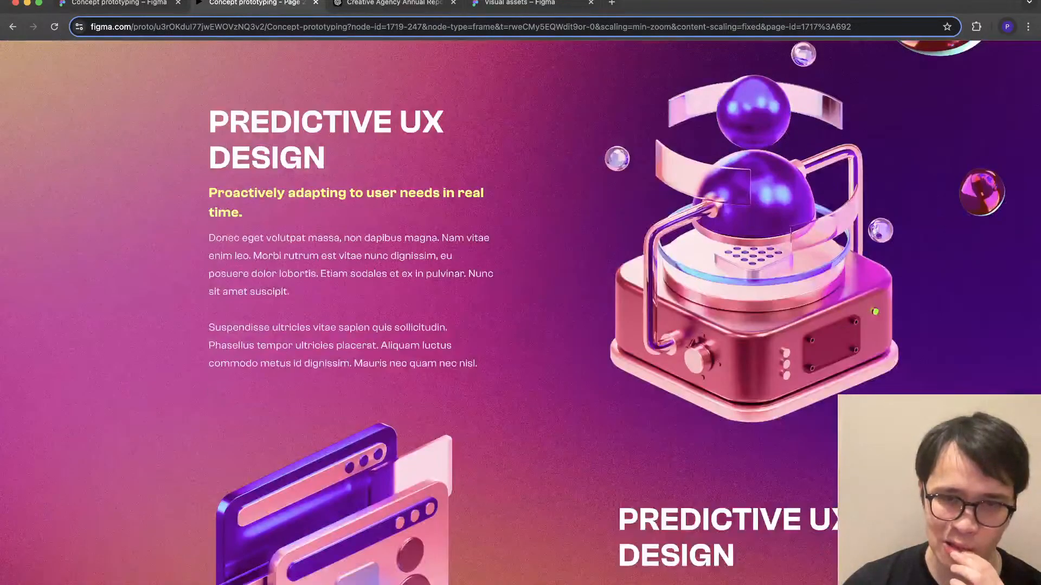
scroll(508, 304, "up", 2)
scroll(507, 303, "up", 2)
scroll(508, 304, "down", 2)
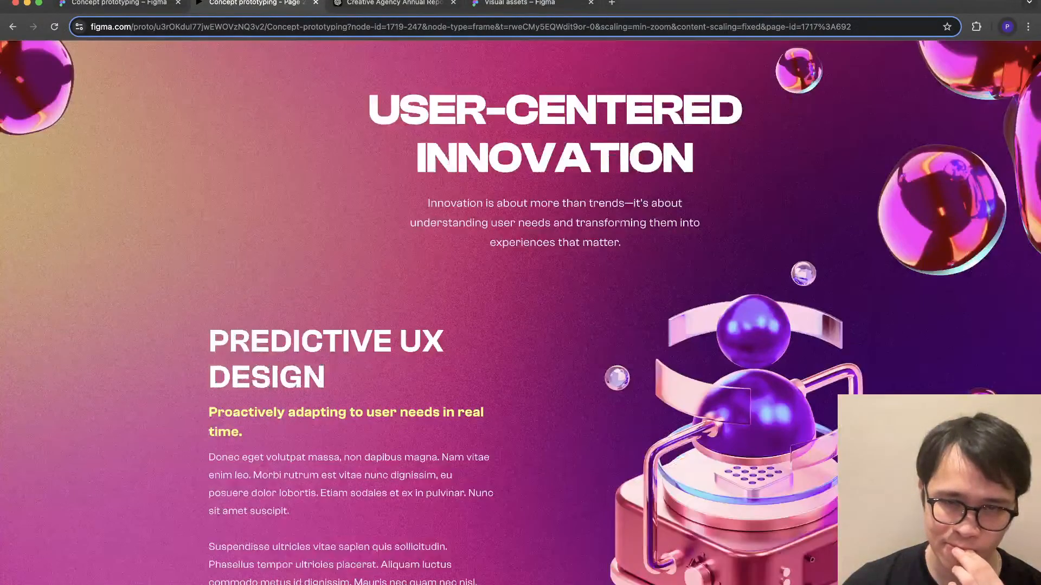
scroll(508, 304, "down", 15)
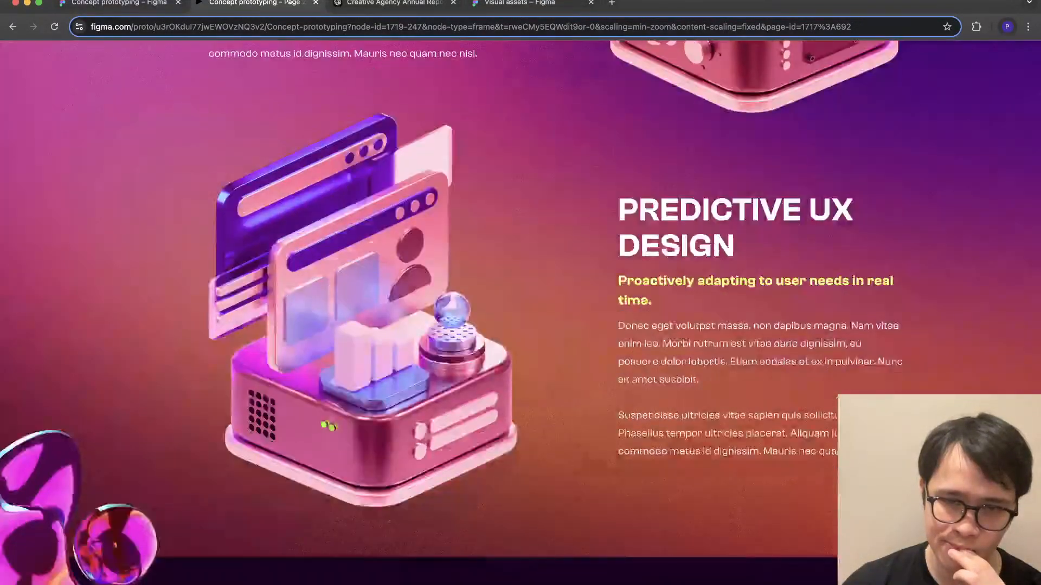
scroll(507, 304, "down", 4)
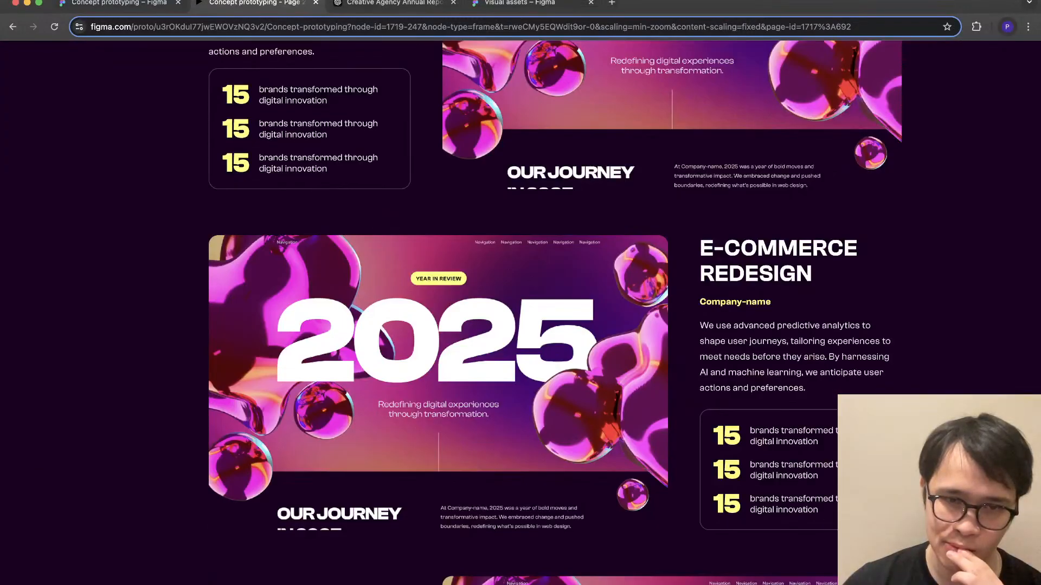
scroll(508, 304, "down", 20)
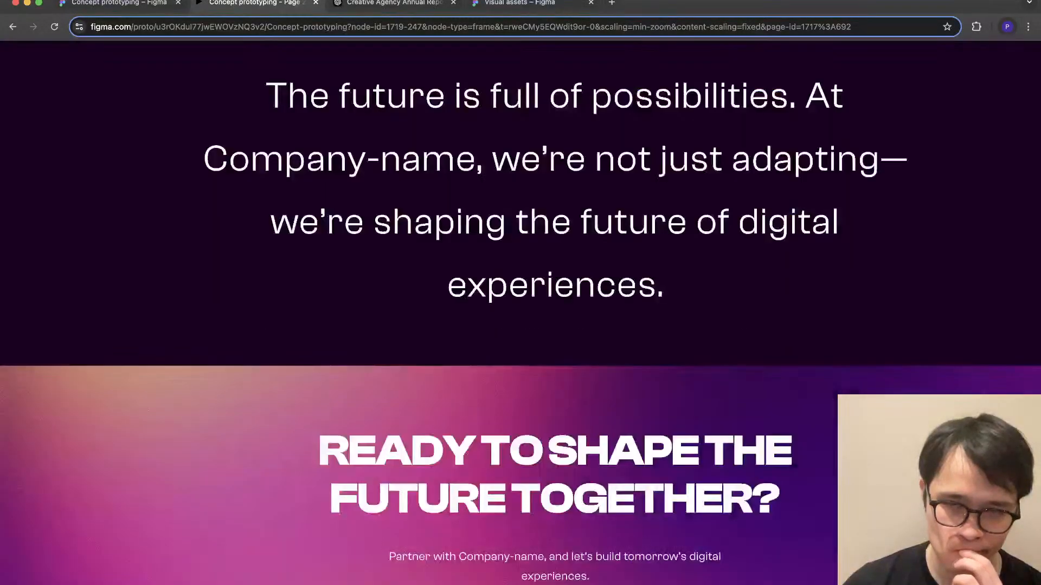
scroll(507, 303, "down", 1)
scroll(507, 303, "up", 2)
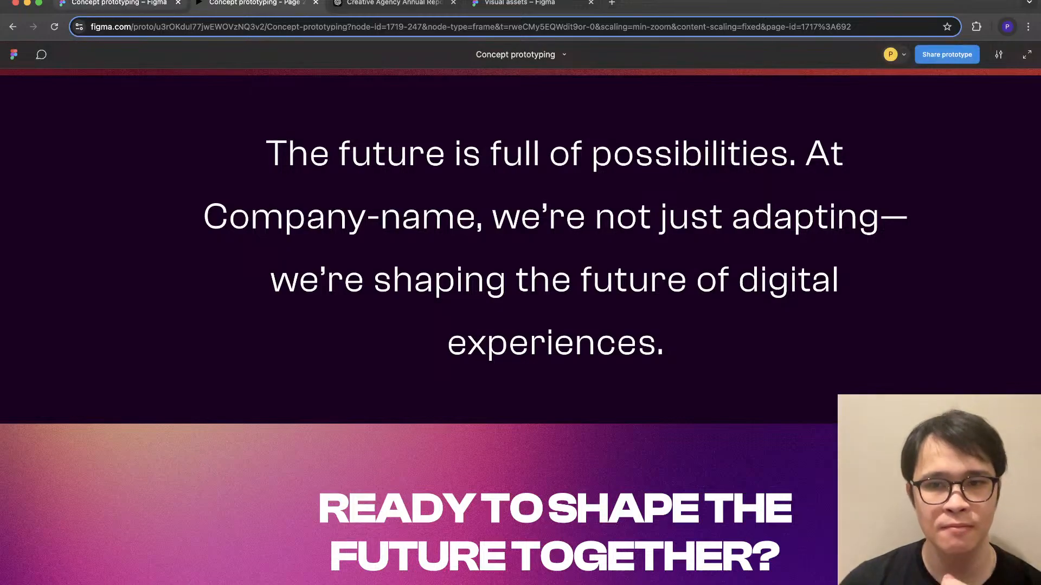
- Back in the design file, reduce the closing quote's text size so it fills three lines and place it at Y 9616
left_click(119, 3)
left_click(542, 433, "super")
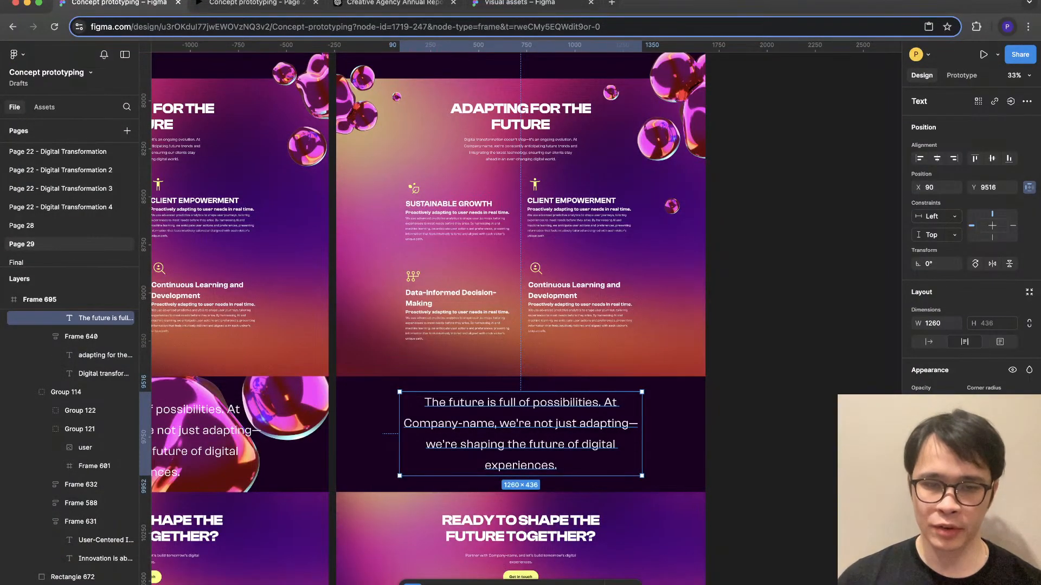
left_click(764, 433)
left_click(521, 425, "super")
left_click_drag(520, 425, 520, 445)
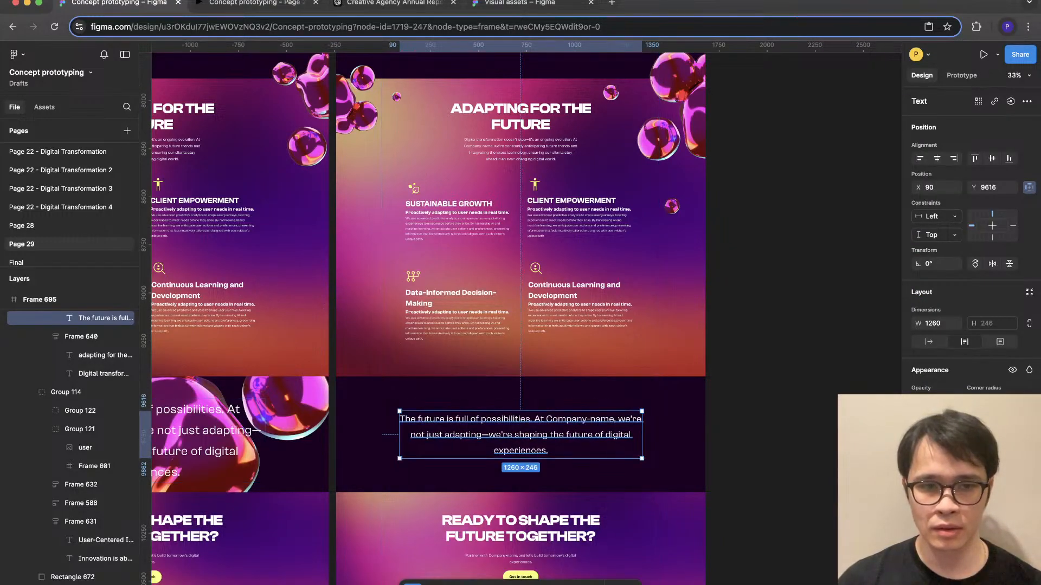
- Narrow the closing quote's text box to 1056 and place it at X 192, Y 9584
scroll(520, 309, "left", 5)
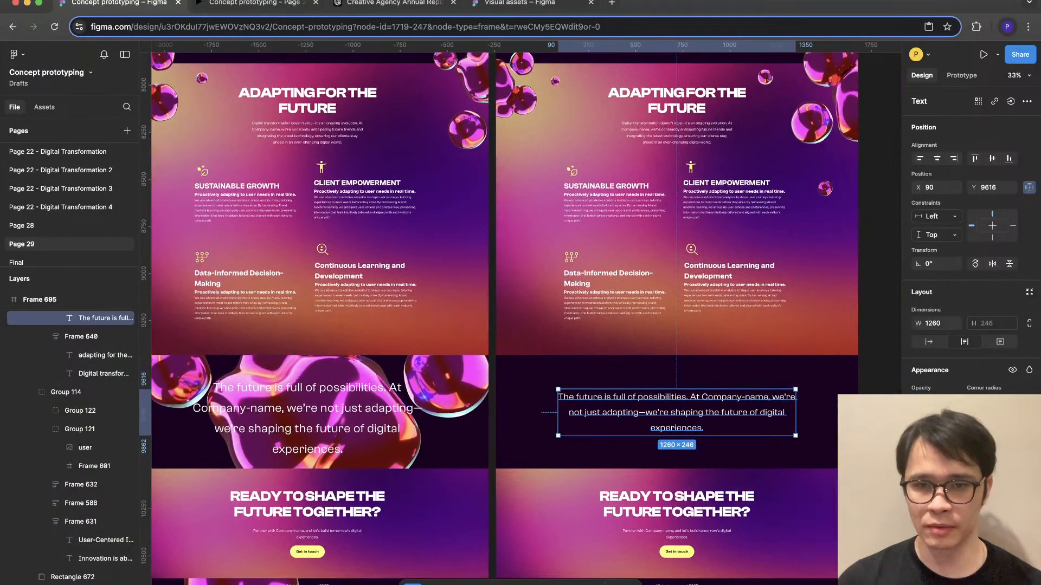
left_click_drag(796, 413, 776, 412)
left_click_drag(678, 413, 678, 407)
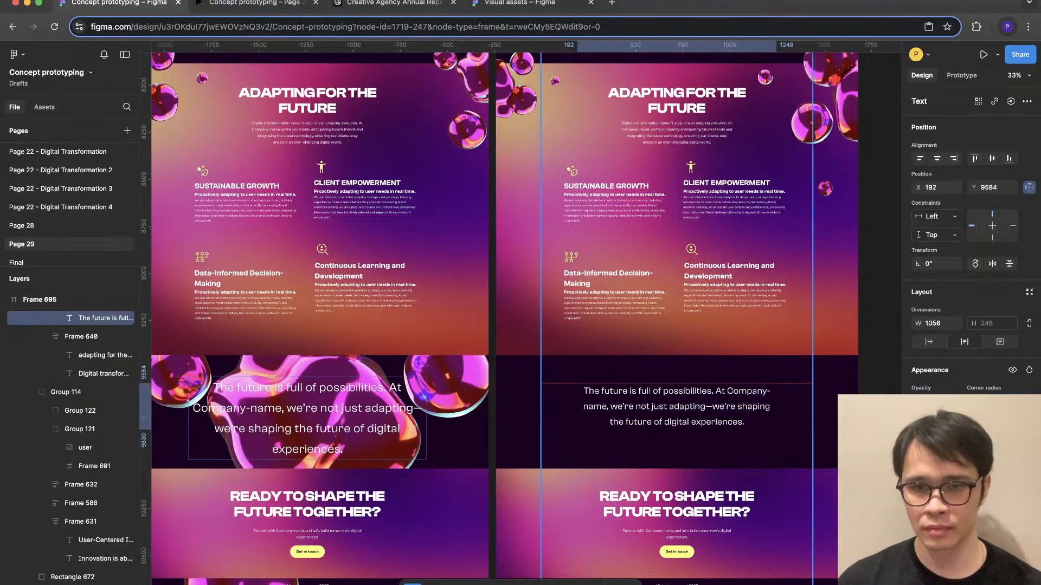
key("Escape")
- Add a bold, centred "Company CEO" line under the quote by copying a text from Data-Informed Decision-Making, at X 439, Y 9872
scroll(859, 491, "up", 3)
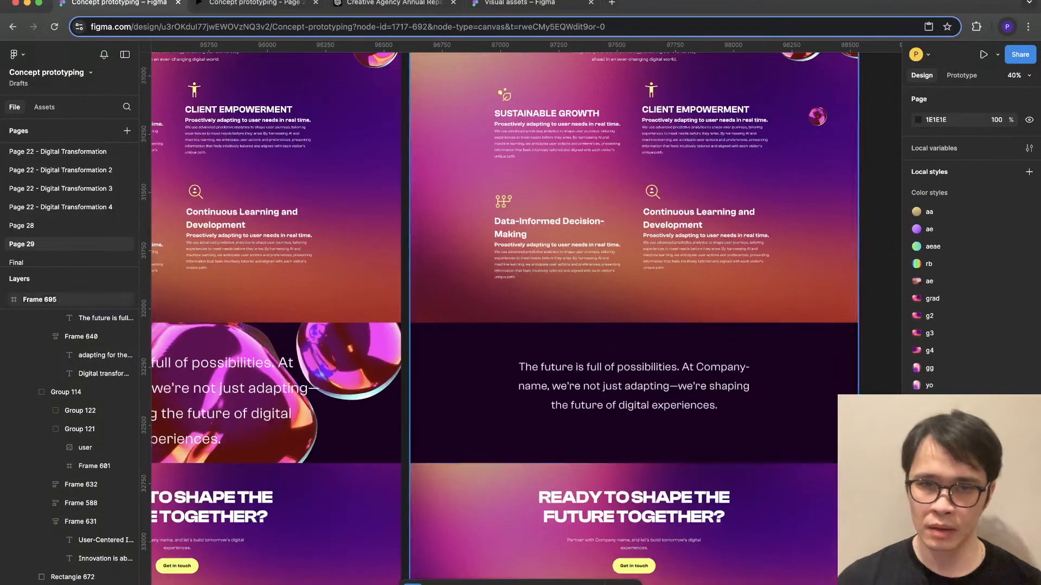
left_click(560, 246, "super")
left_click_drag(559, 246, 630, 429)
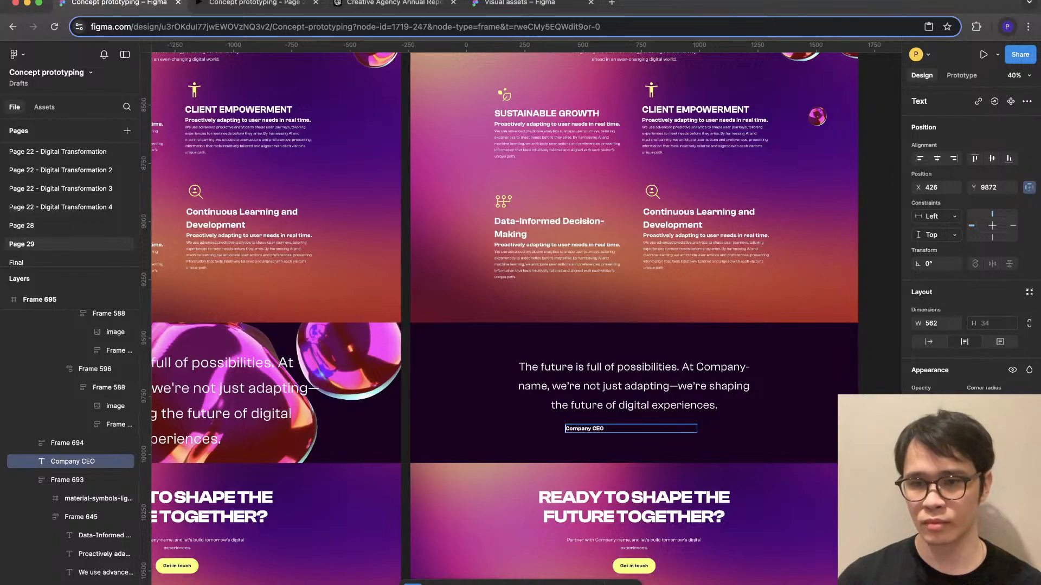
key("Escape")
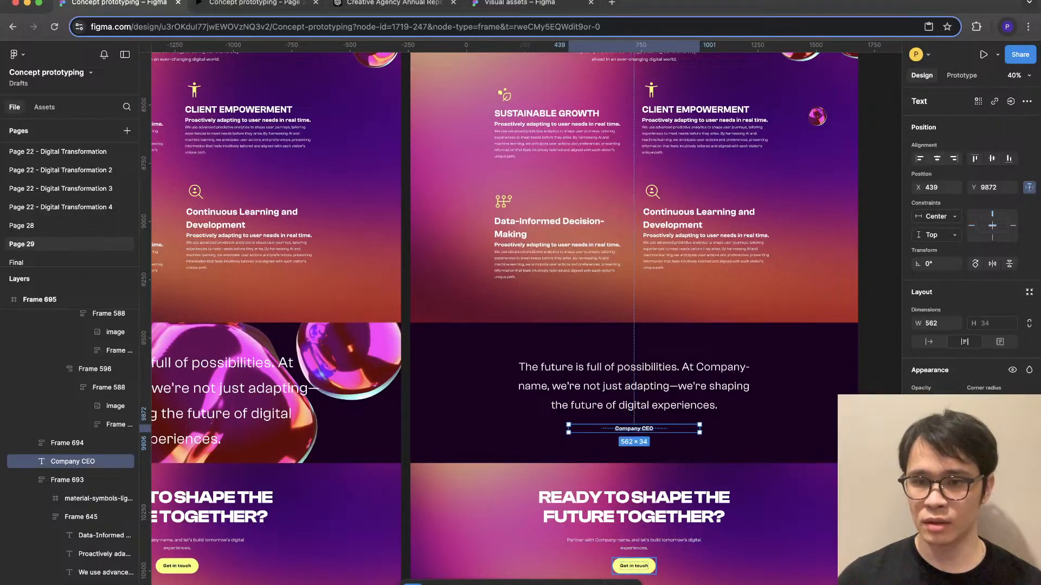
- Colour the "Company CEO" line yellow to match the Get in touch button
left_click(633, 566)
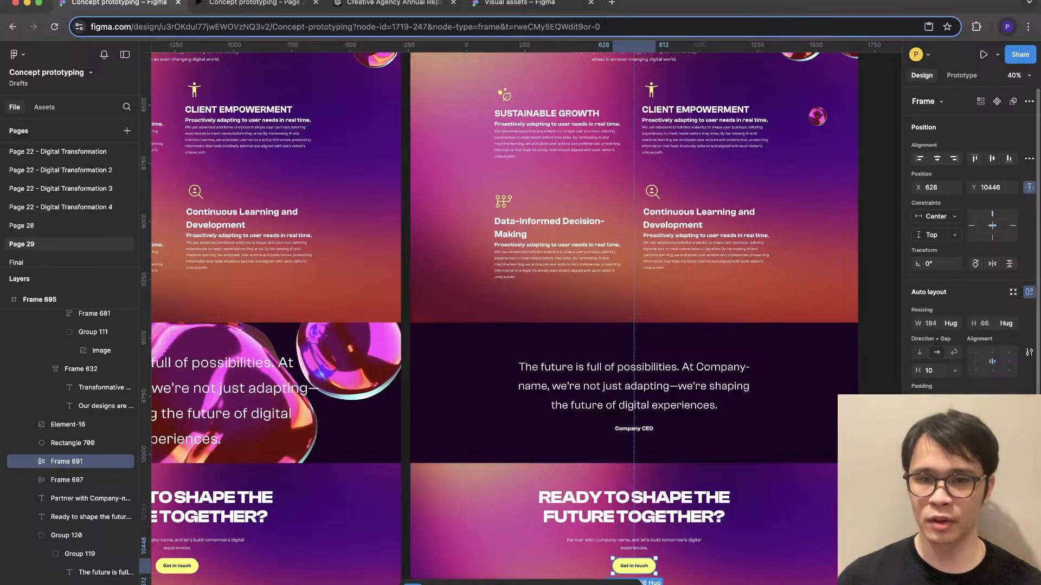
left_click(634, 429)
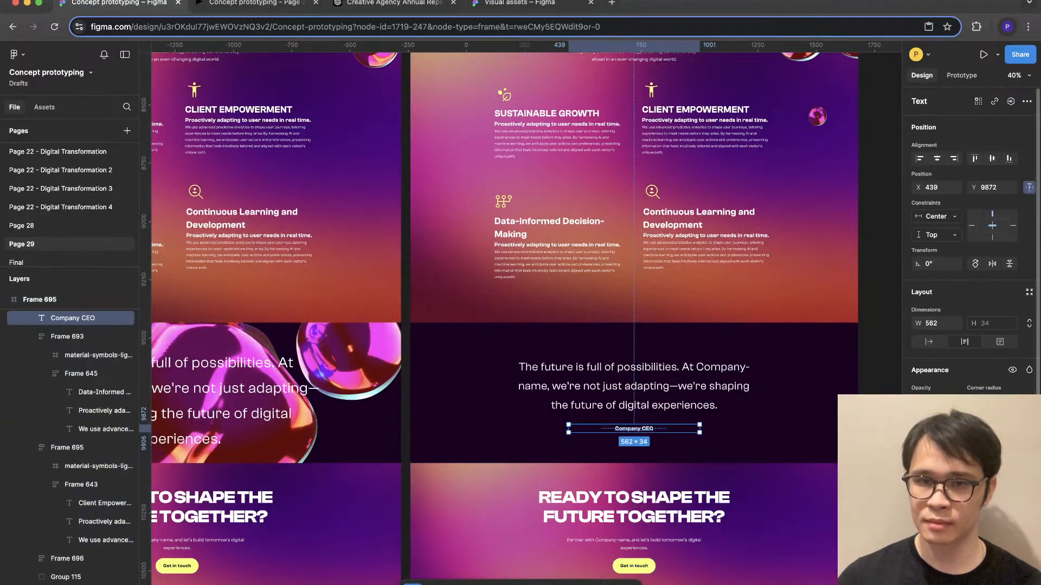
key("alt+super+v")
left_click(759, 491)
left_click(879, 347)
- Examine the blob placement across the page from the footer up to Our Journey and back down through Transformative Results and Adapting for the Future
scroll(879, 347, "up", 1)
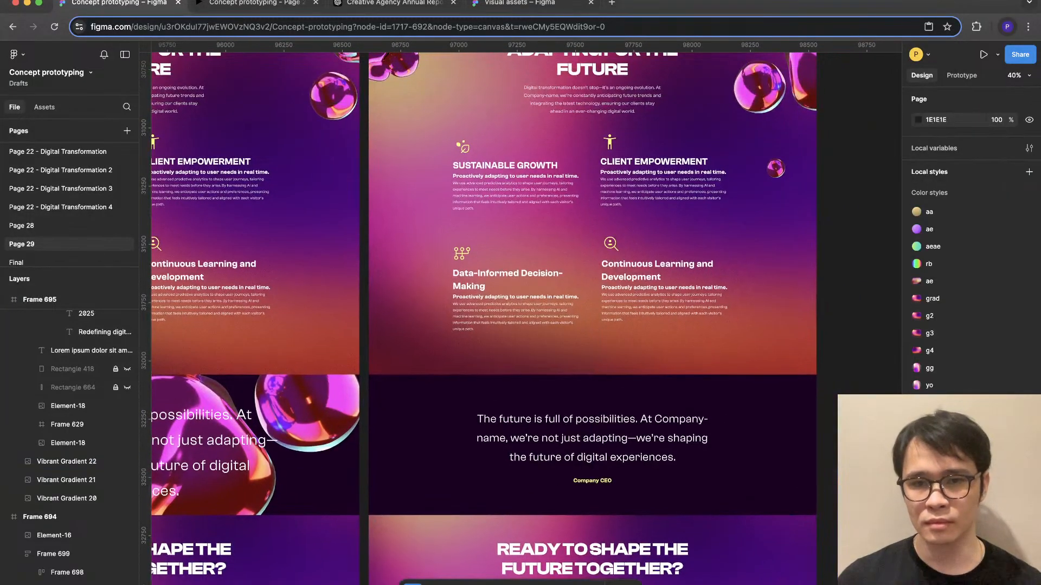
scroll(591, 280, "down", 3)
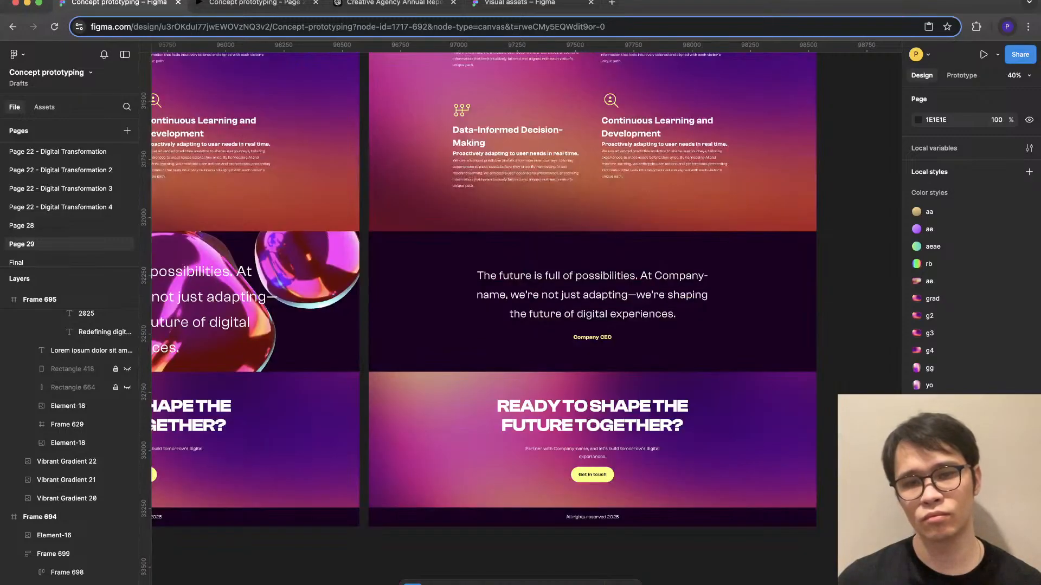
scroll(591, 281, "up", 20)
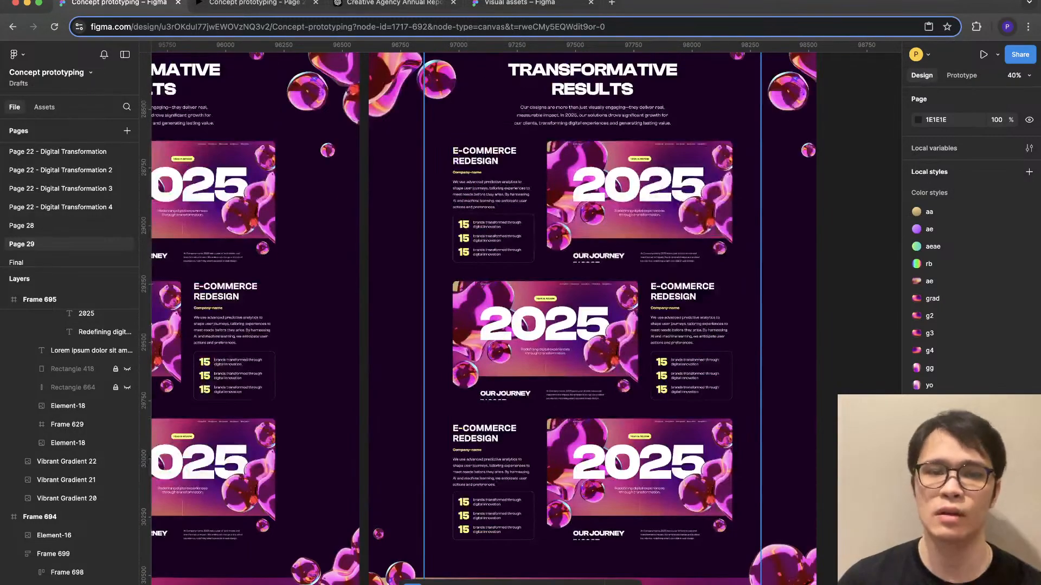
scroll(592, 280, "up", 20)
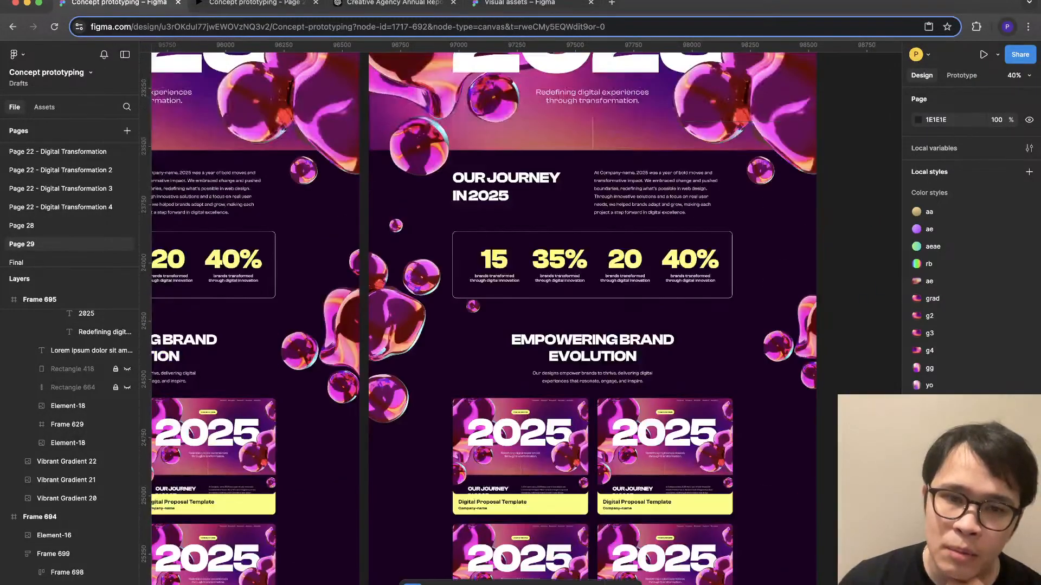
scroll(592, 280, "down", 20)
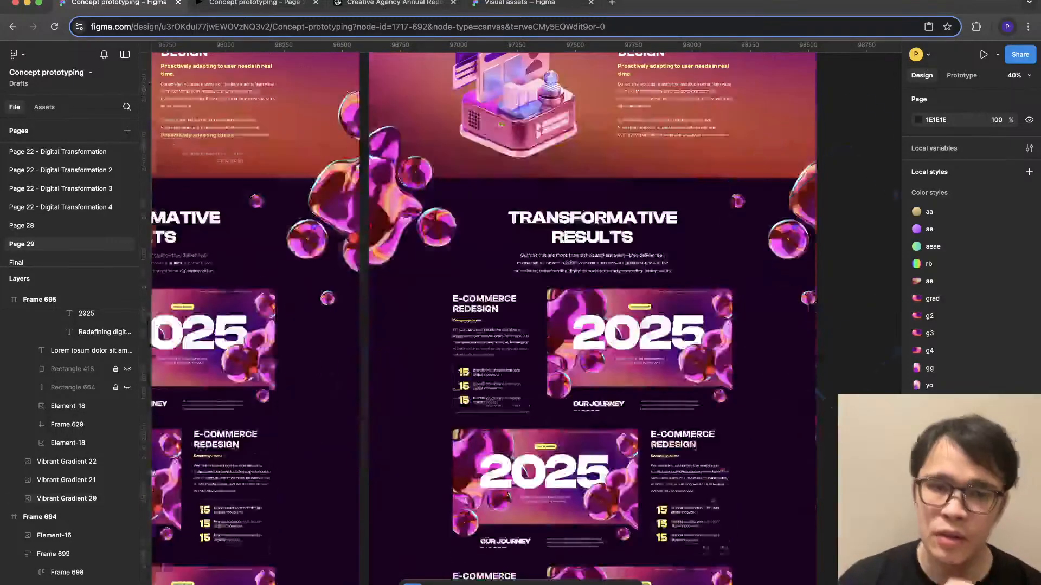
scroll(592, 280, "down", 11)
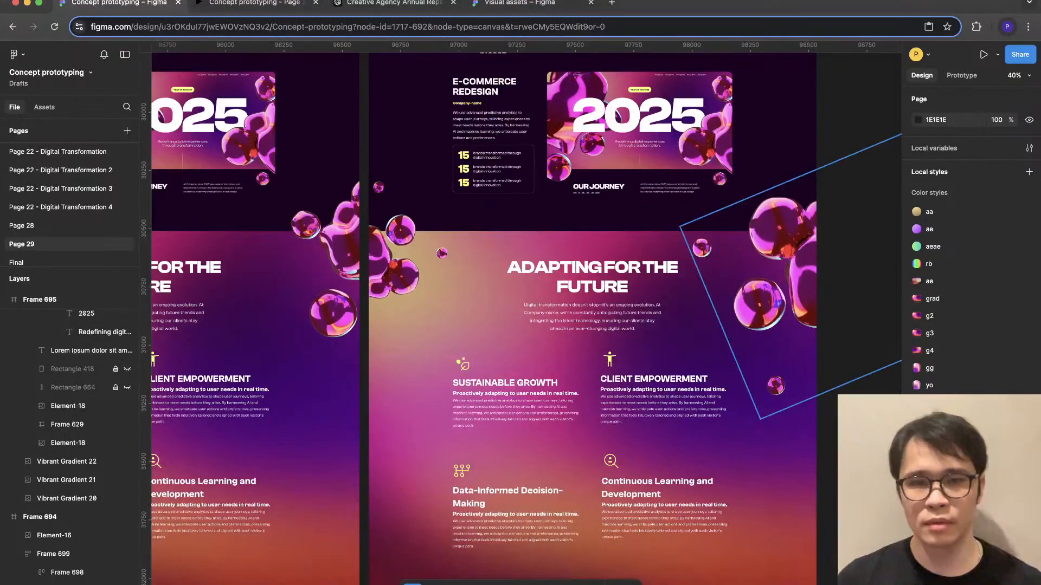
left_click(775, 298)
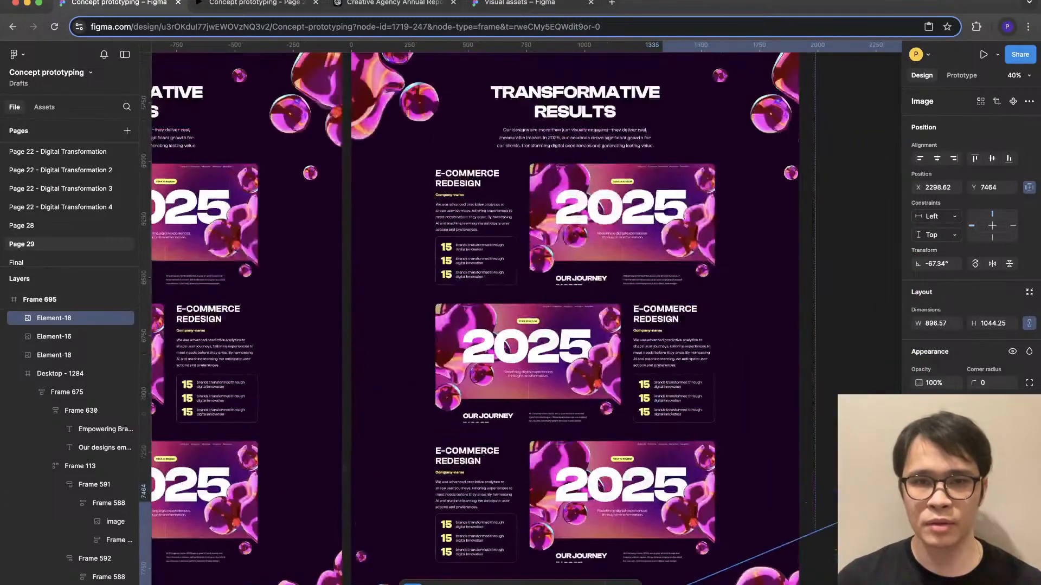
scroll(520, 314, "up", 3)
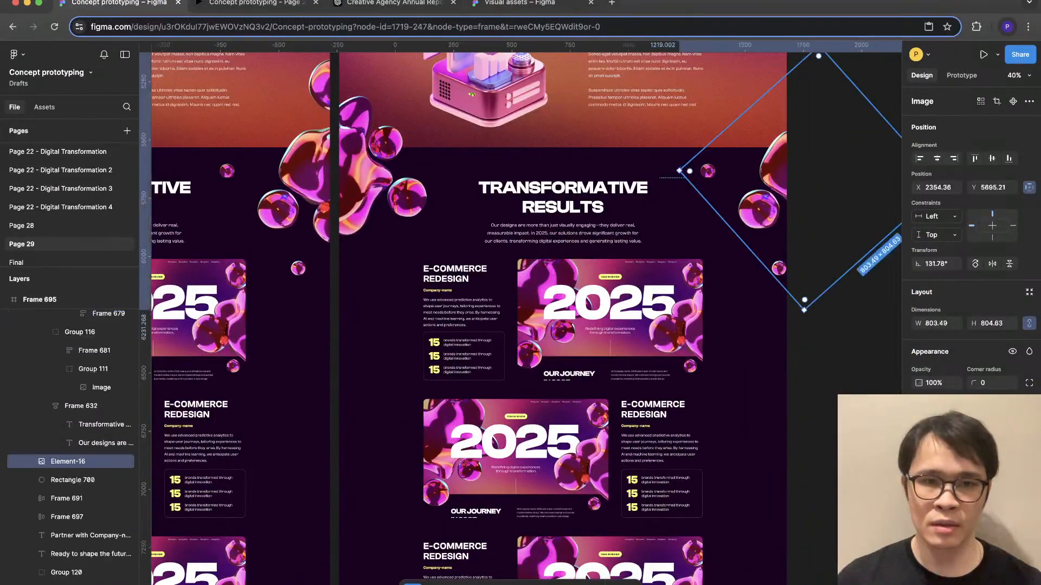
key("Escape")
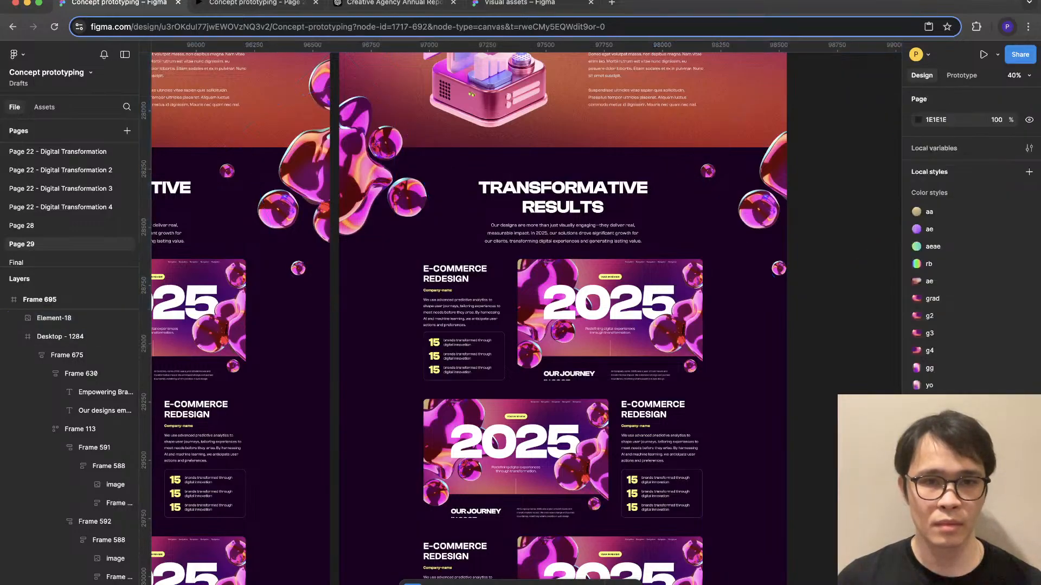
- Copy the left and right blob clusters from Transformative Results and place the copies on both sides of the closing quote, overlapping its upper edge
left_click(359, 165)
left_click(775, 171, "shift")
scroll(775, 170, "down", 4)
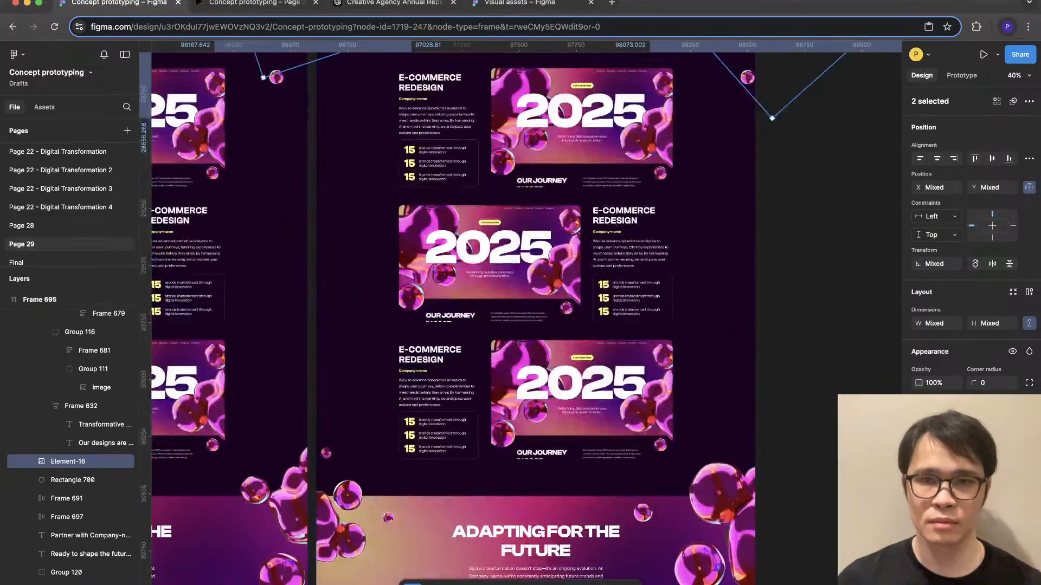
scroll(521, 314, "down", 10)
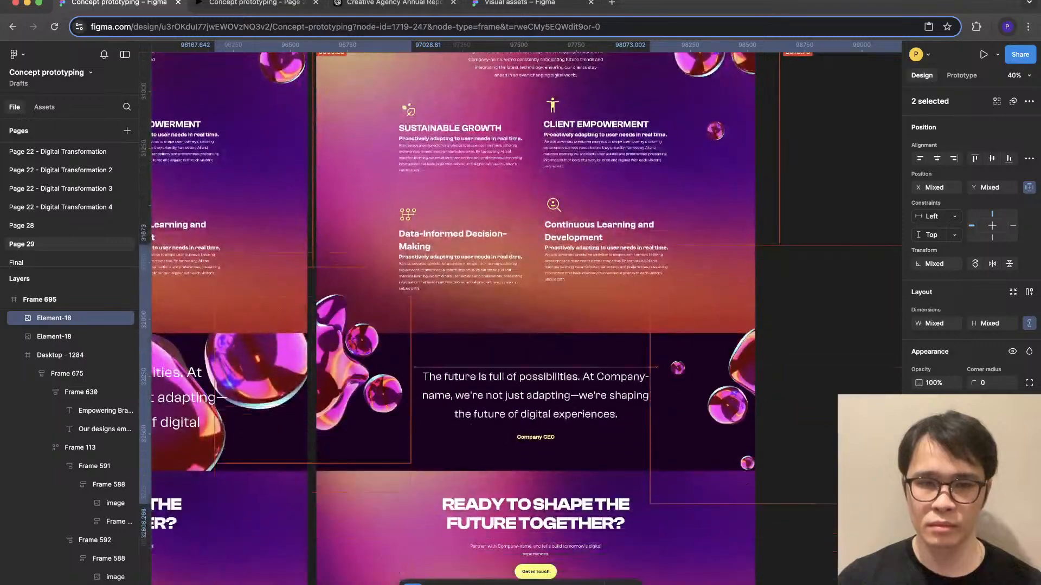
left_click_drag(742, 357, 743, 309)
key("Up")
key("Up")
key("Up")
key("Up")
key("Up")
key("Up")
key("Up")
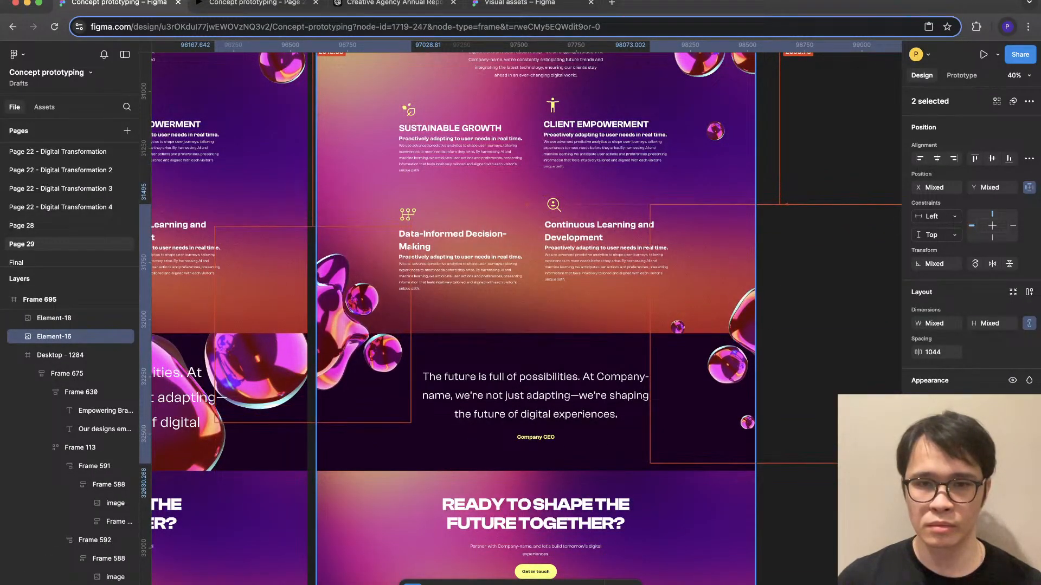
key("Escape")
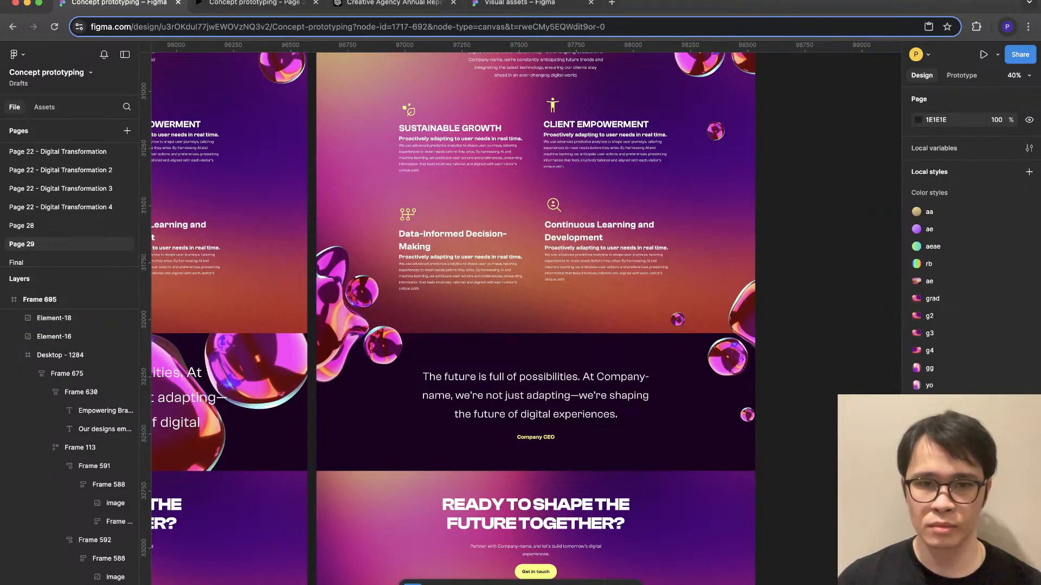
scroll(535, 260, "down", 3)
scroll(536, 261, "up", 7)
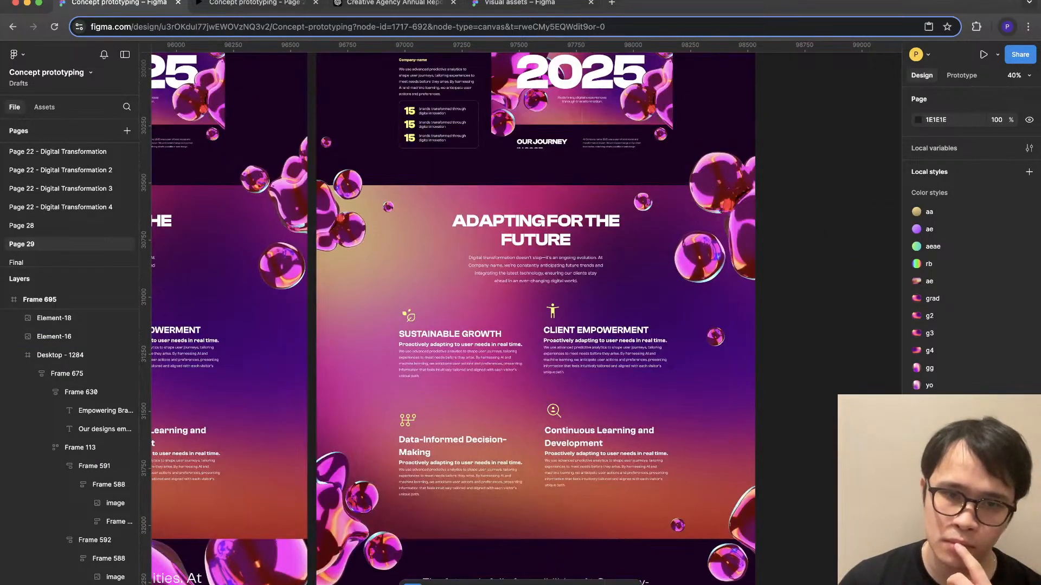
- Switch to the prototype preview and review the page from the project cards down through Transformative Results to Adapting for the Future
scroll(536, 318, "up", 18)
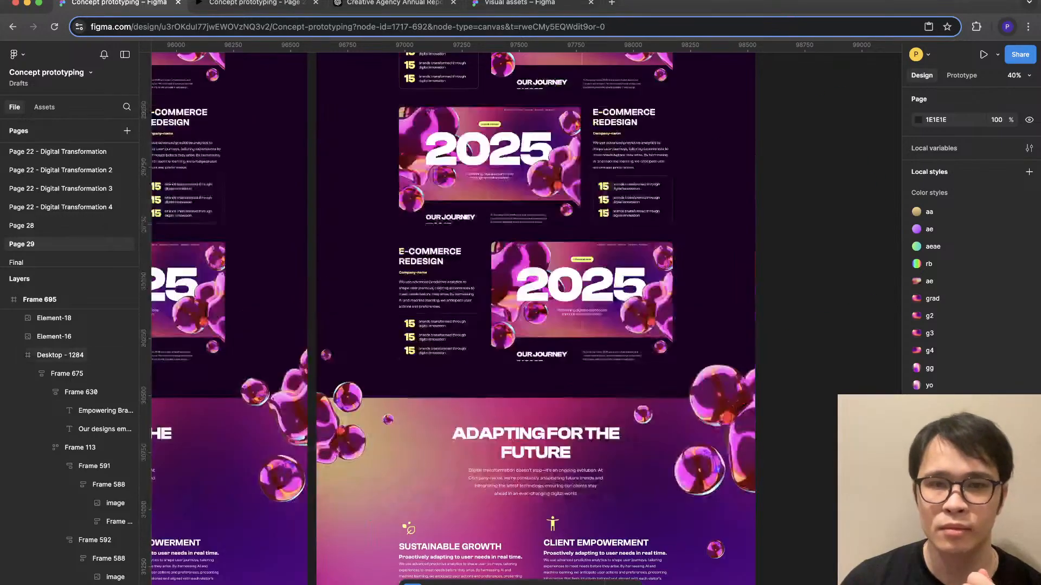
scroll(536, 319, "up", 13)
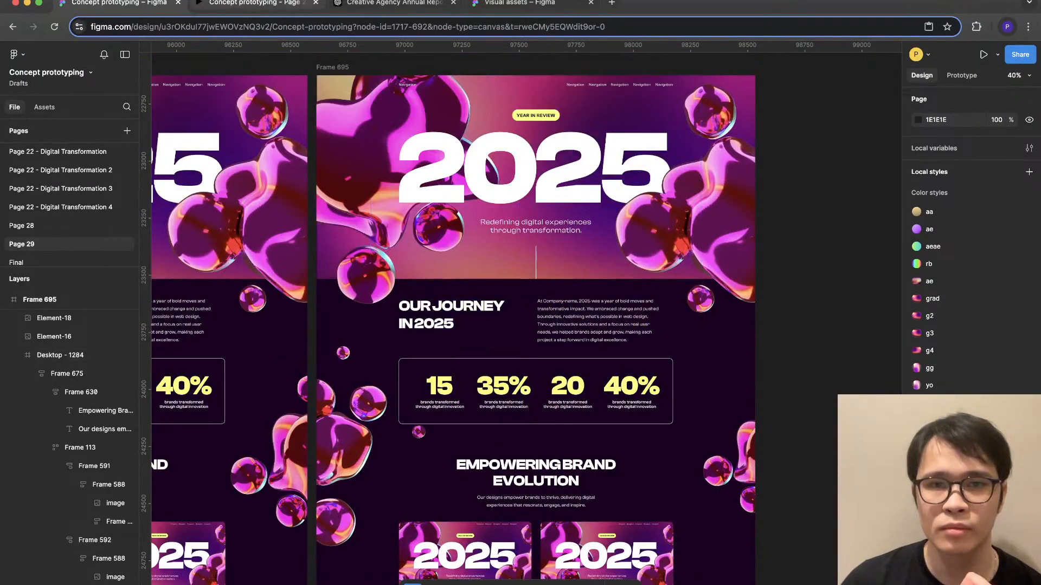
left_click(257, 3)
scroll(521, 312, "up", 20)
scroll(520, 312, "down", 15)
scroll(521, 312, "down", 20)
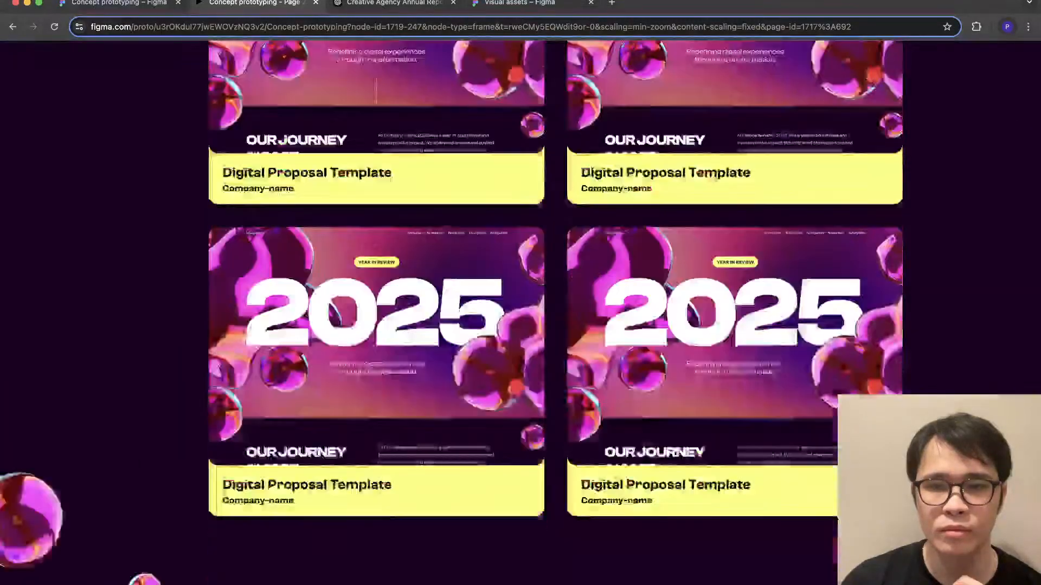
scroll(520, 313, "down", 20)
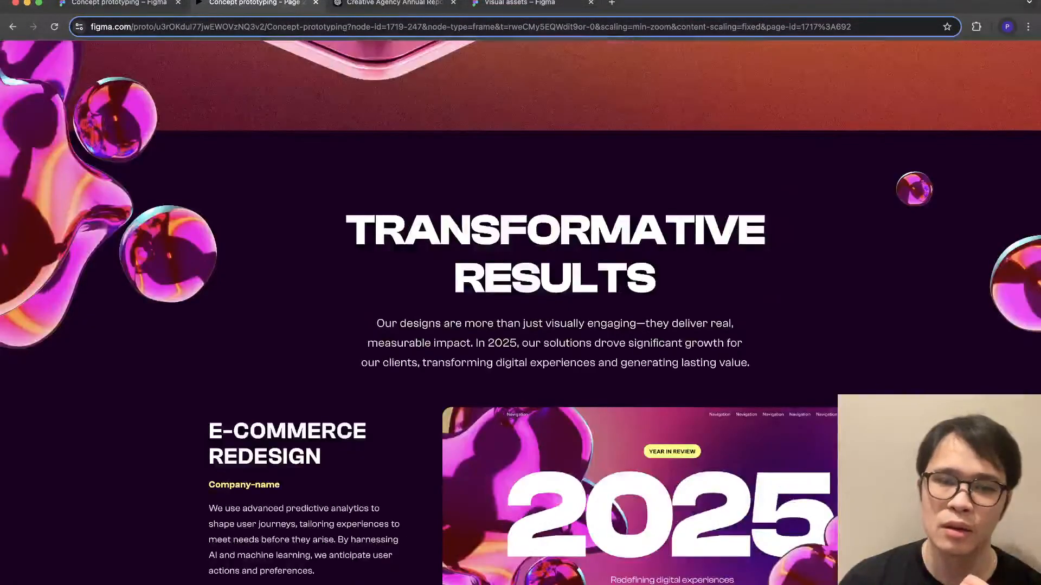
scroll(521, 312, "down", 20)
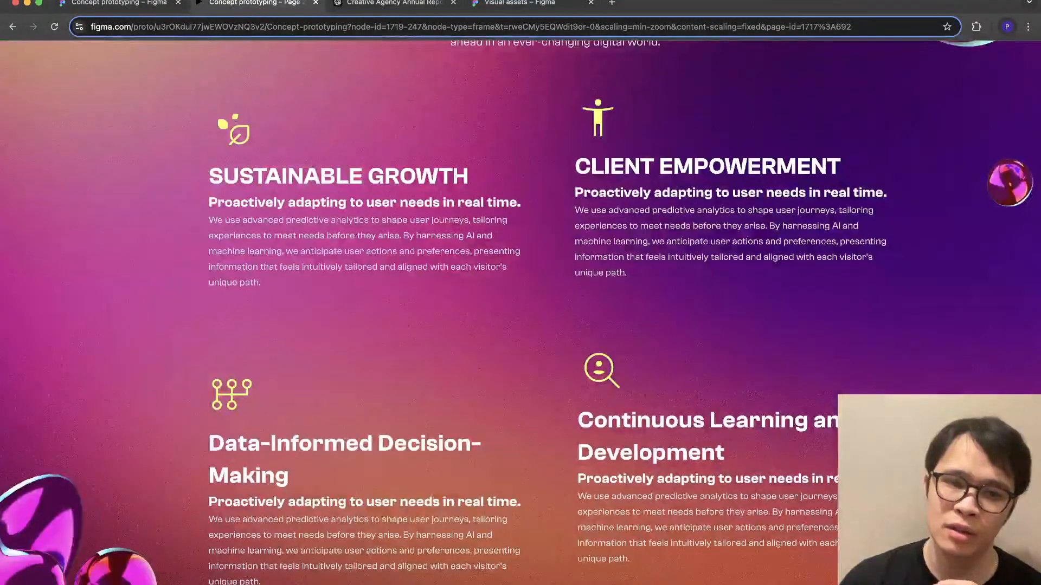
- Review the preview back up through User-Centered Innovation and the project cards to Our Journey in 2025, checking text hierarchy
scroll(520, 312, "up", 20)
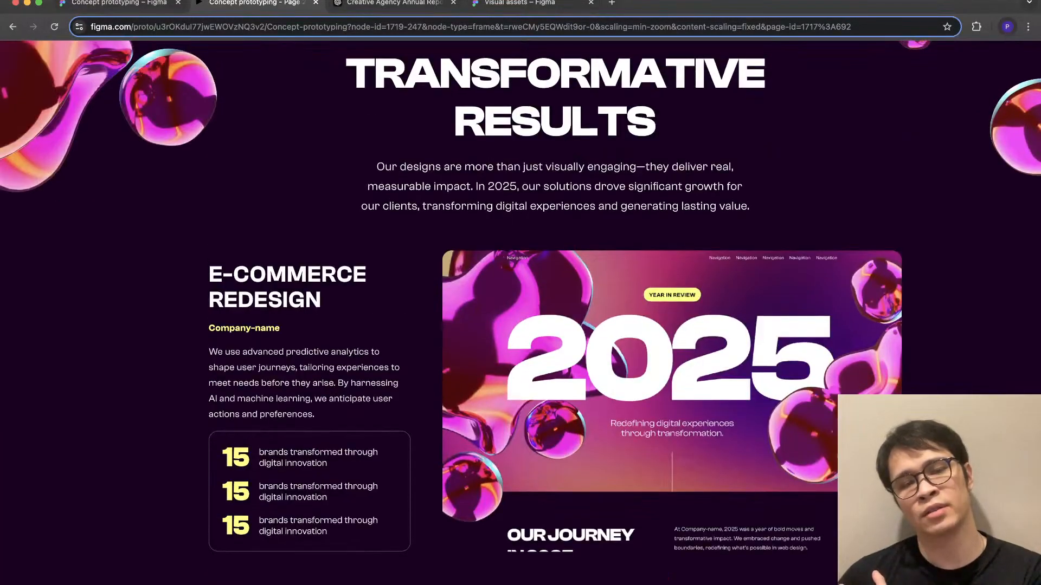
scroll(521, 312, "up", 4)
scroll(520, 312, "up", 8)
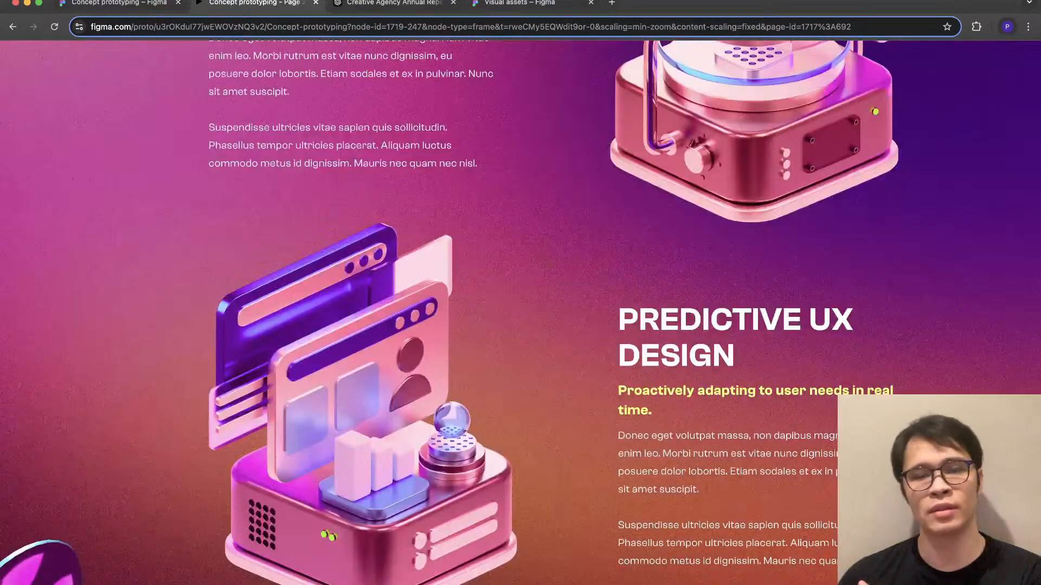
scroll(520, 312, "up", 3)
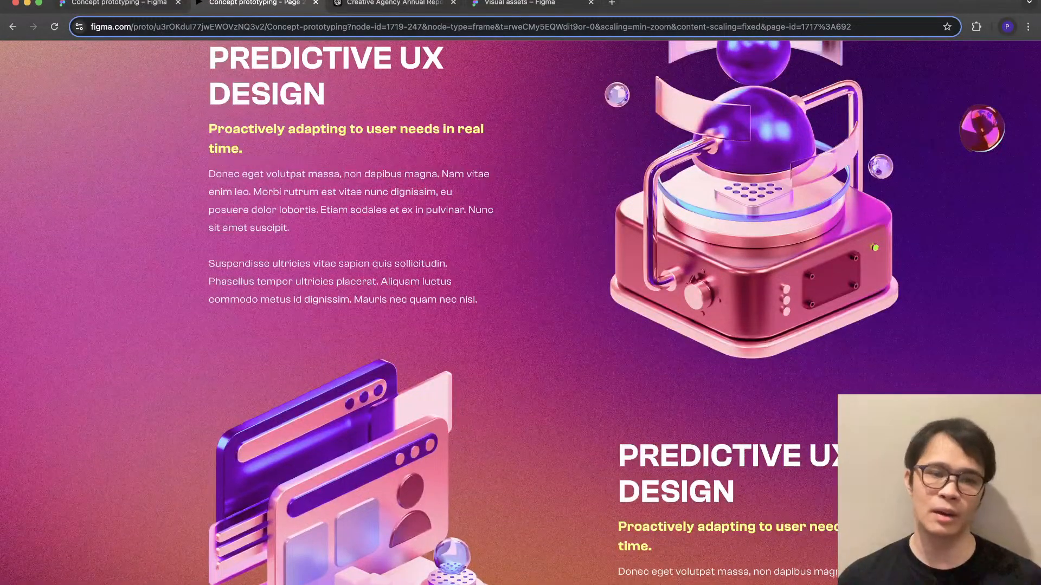
scroll(521, 312, "up", 10)
scroll(521, 312, "down", 8)
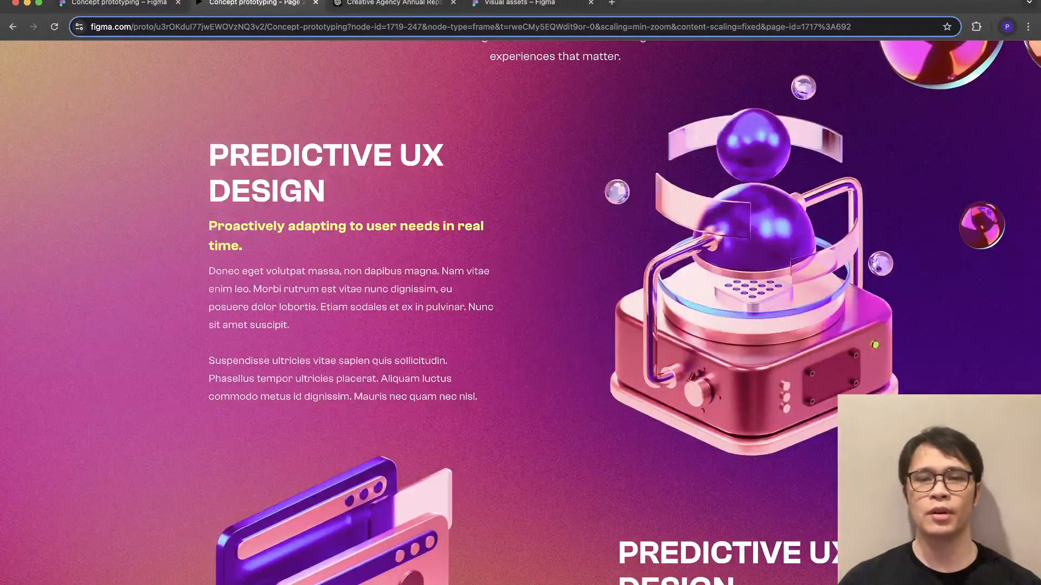
scroll(521, 312, "up", 4)
scroll(521, 312, "down", 2)
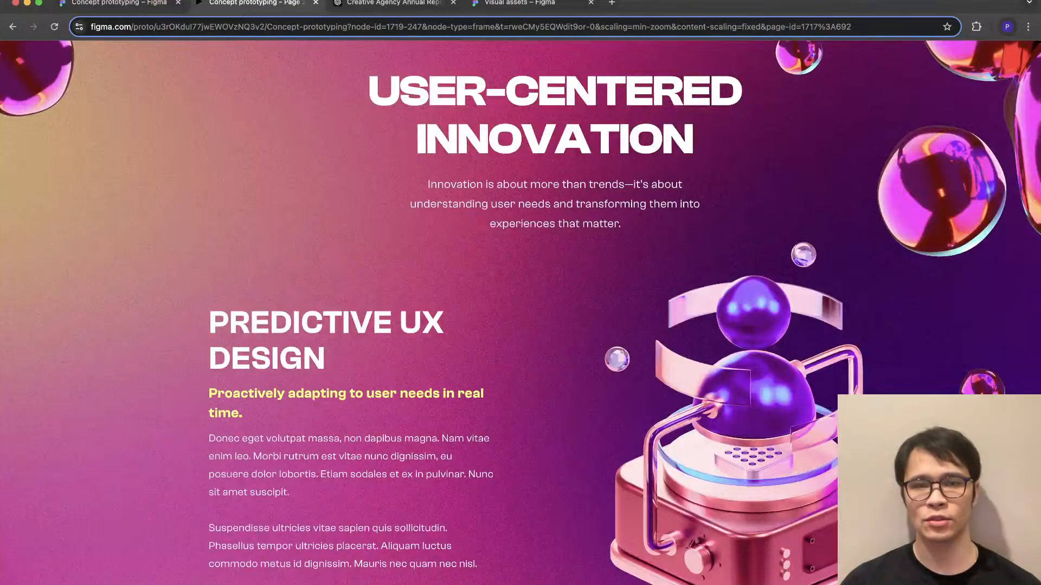
scroll(520, 312, "up", 10)
scroll(520, 313, "up", 10)
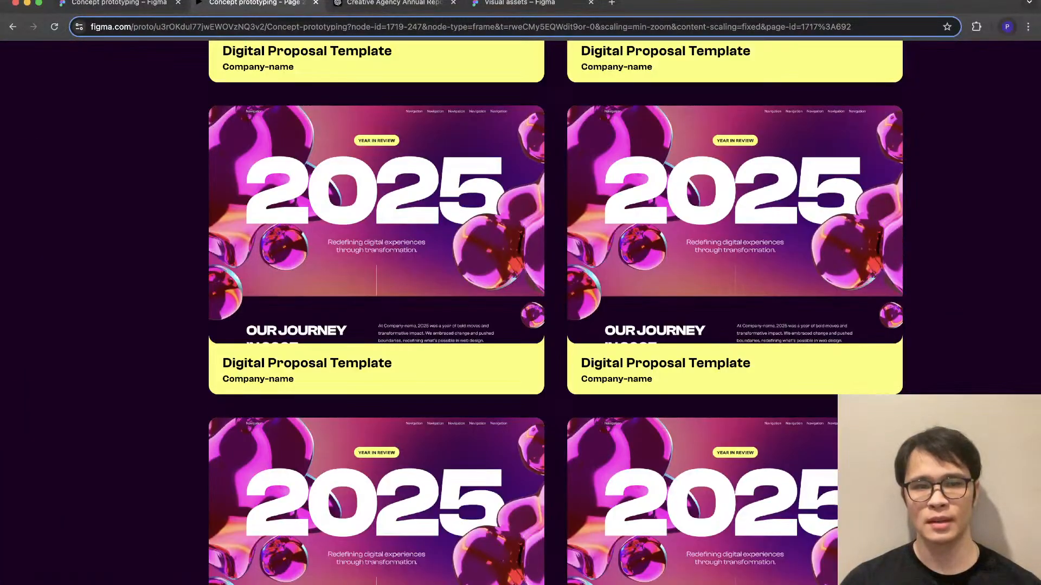
scroll(521, 312, "up", 2)
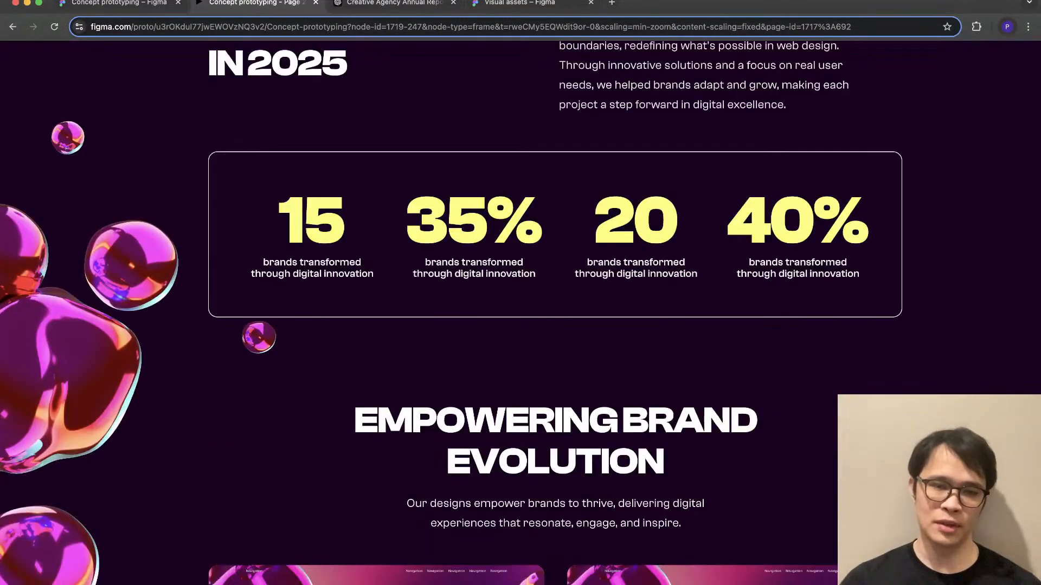
scroll(520, 312, "up", 3)
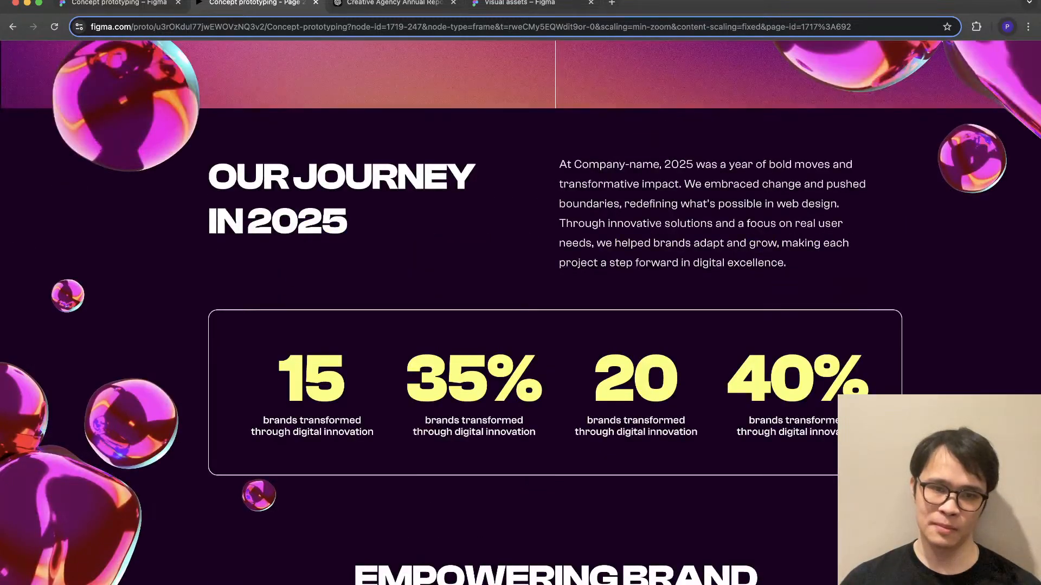
- Return to the design file and give the "Company-name" text on all six Digital Proposal Template cards a lighter font weight
left_click(111, 3)
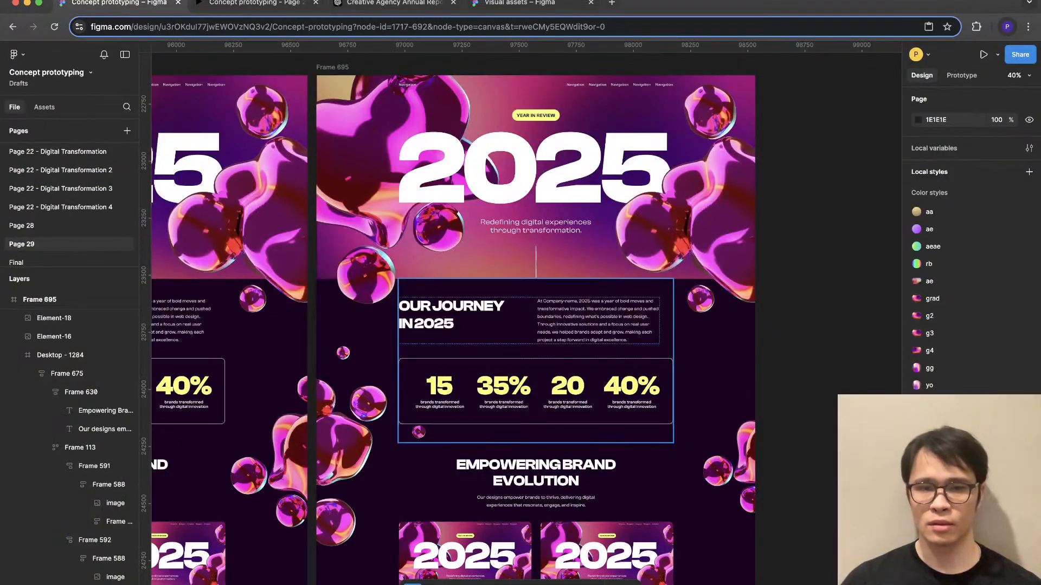
scroll(520, 319, "down", 8)
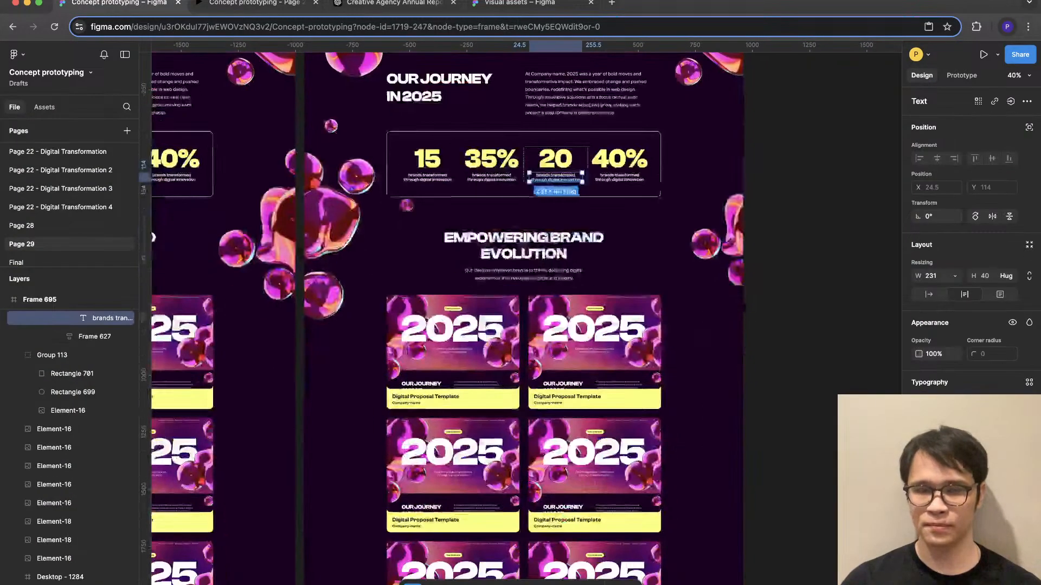
key("Escape")
scroll(596, 326, "down", 5)
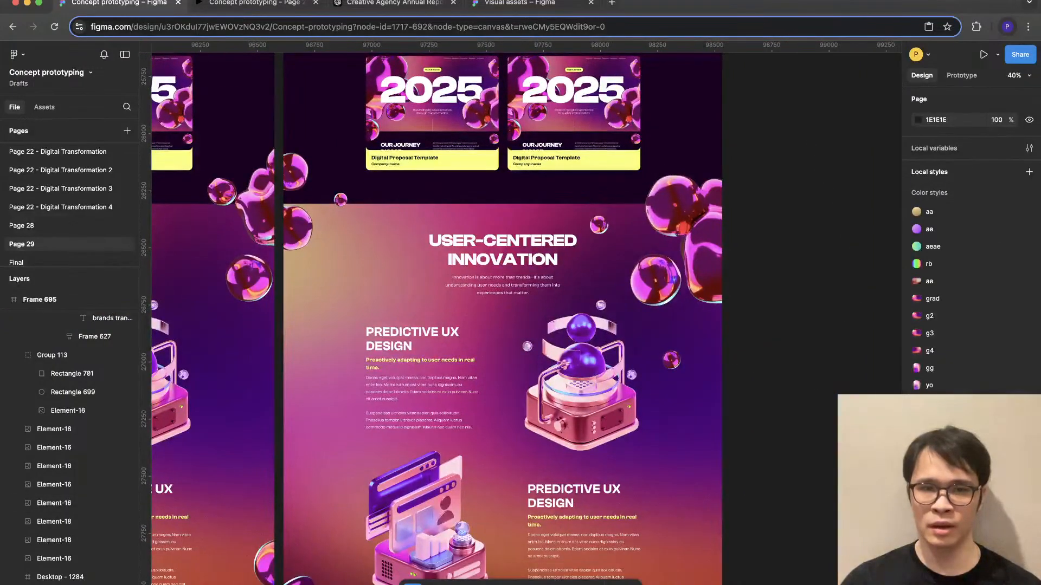
scroll(596, 325, "up", 4)
left_click(526, 391, "super")
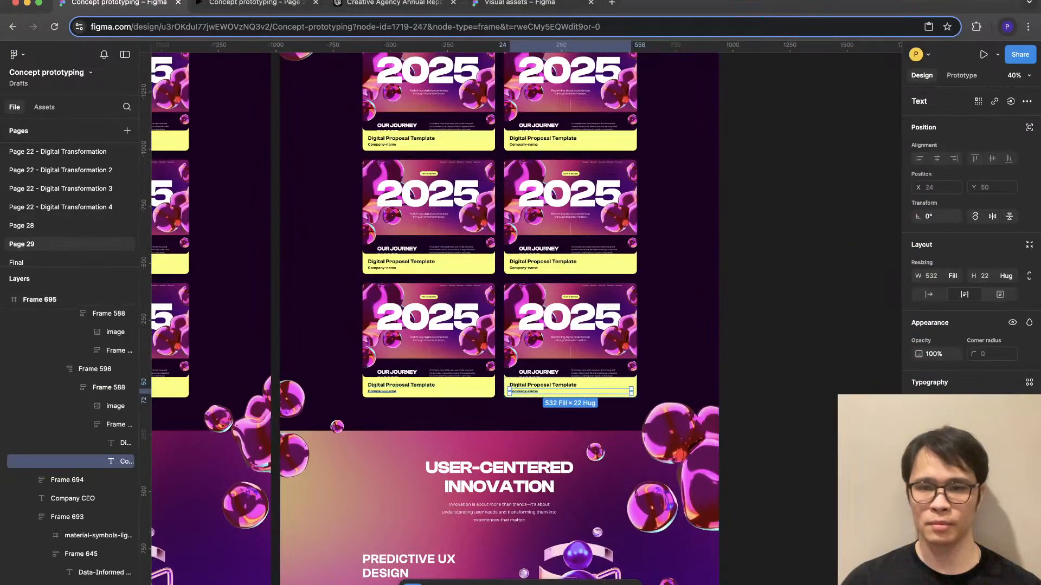
left_click(382, 391, "shift+super")
scroll(382, 392, "up", 2)
scroll(427, 425, "up", 3)
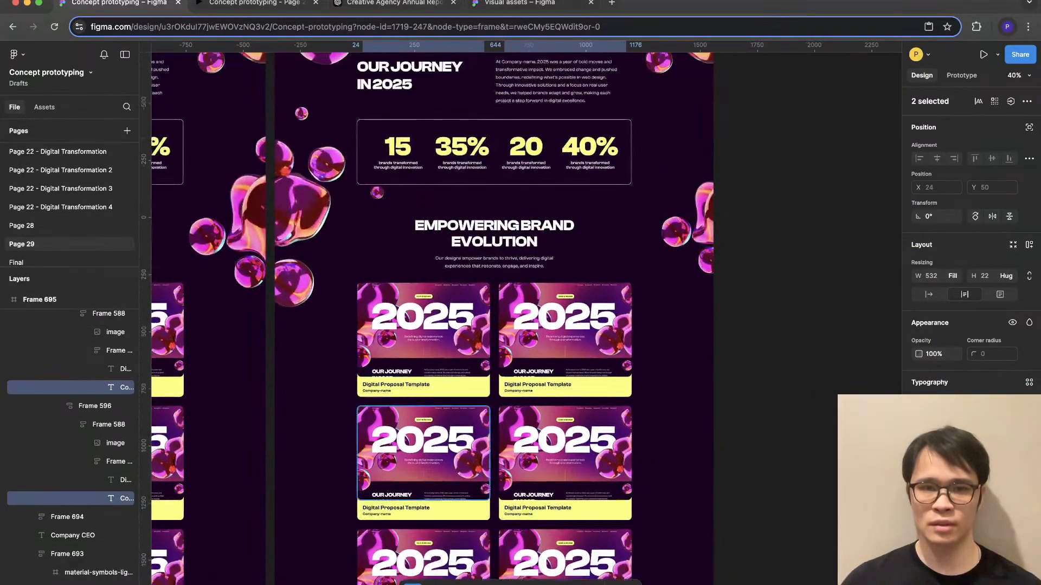
scroll(427, 425, "down", 2)
left_click(382, 404, "shift+super")
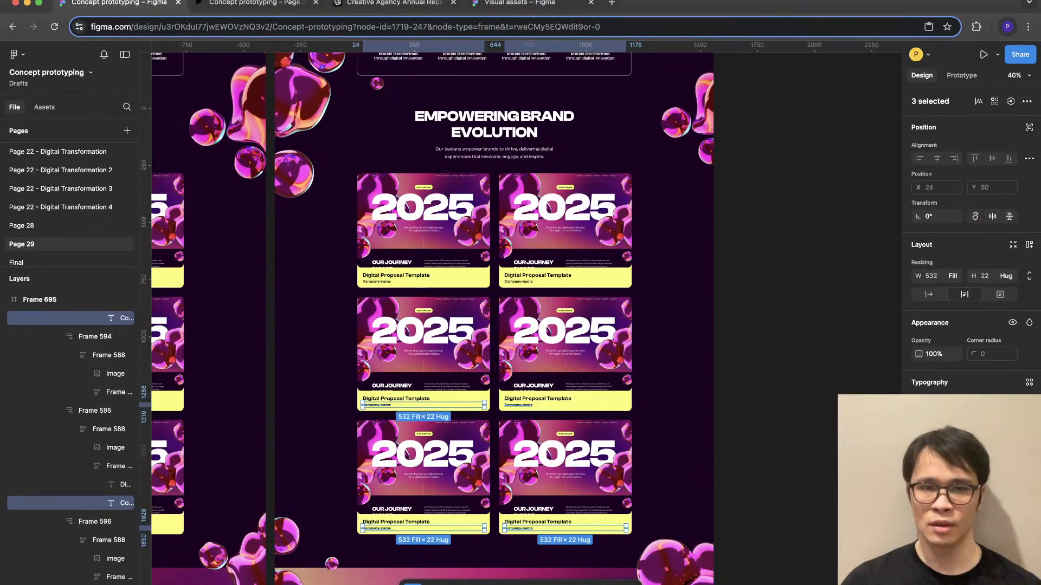
left_click(519, 405, "shift+super")
left_click(519, 281, "shift+super")
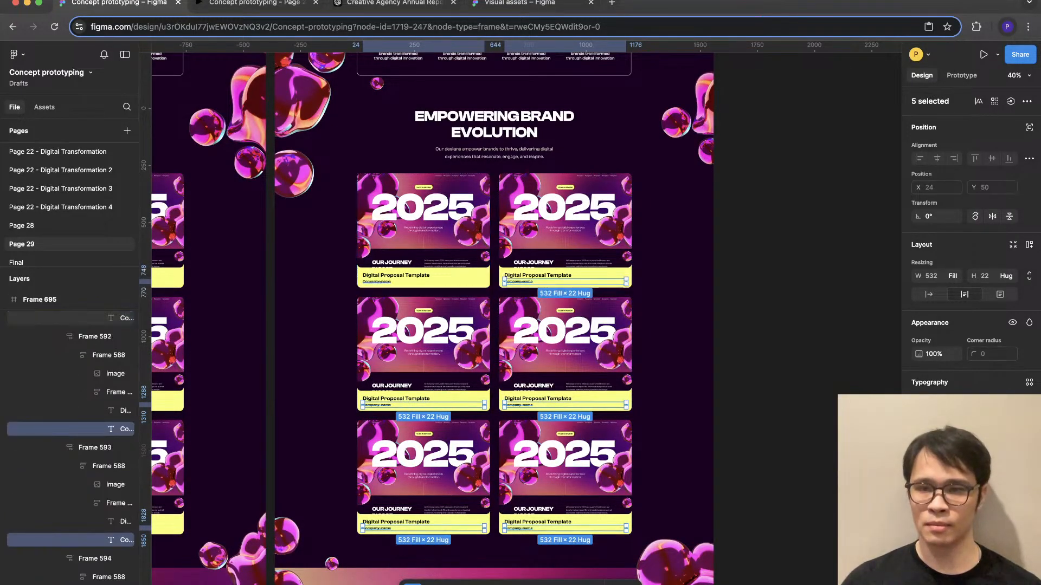
left_click(378, 282, "shift+super")
left_click(938, 421)
left_click(943, 407)
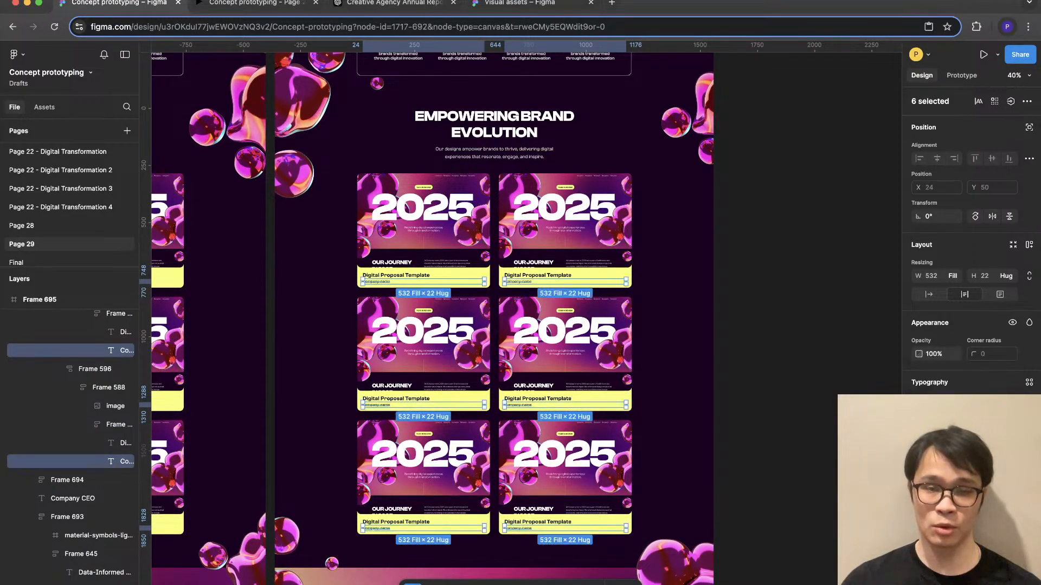
left_click(769, 369)
left_click(538, 398, "super")
left_click(770, 368)
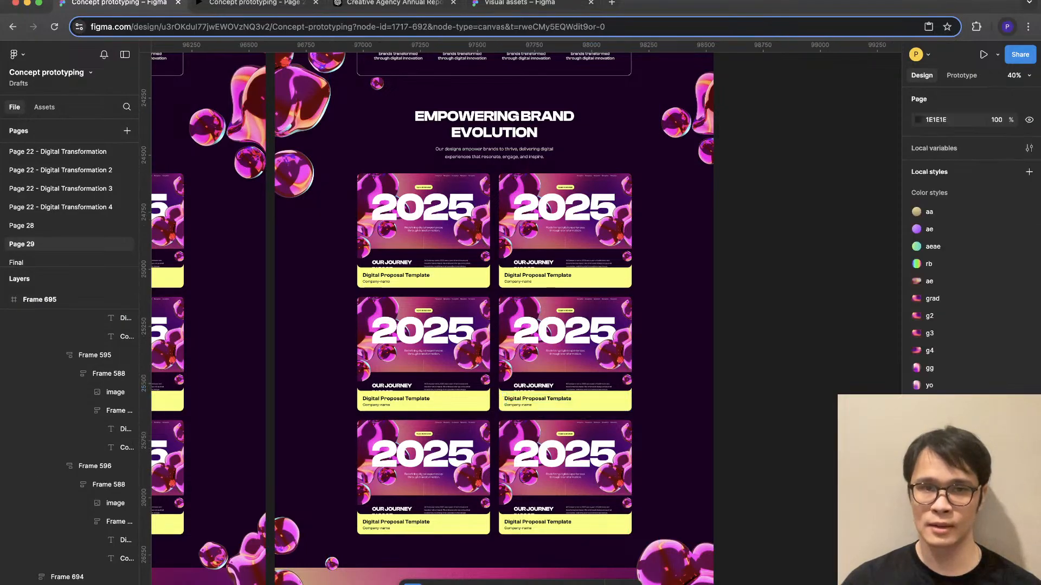
- Compare the card titles and company lines with the yellow Predictive UX Design subheading and the Our Journey texts
scroll(770, 347, "up", 3)
scroll(542, 325, "down", 3)
scroll(497, 315, "up", 3)
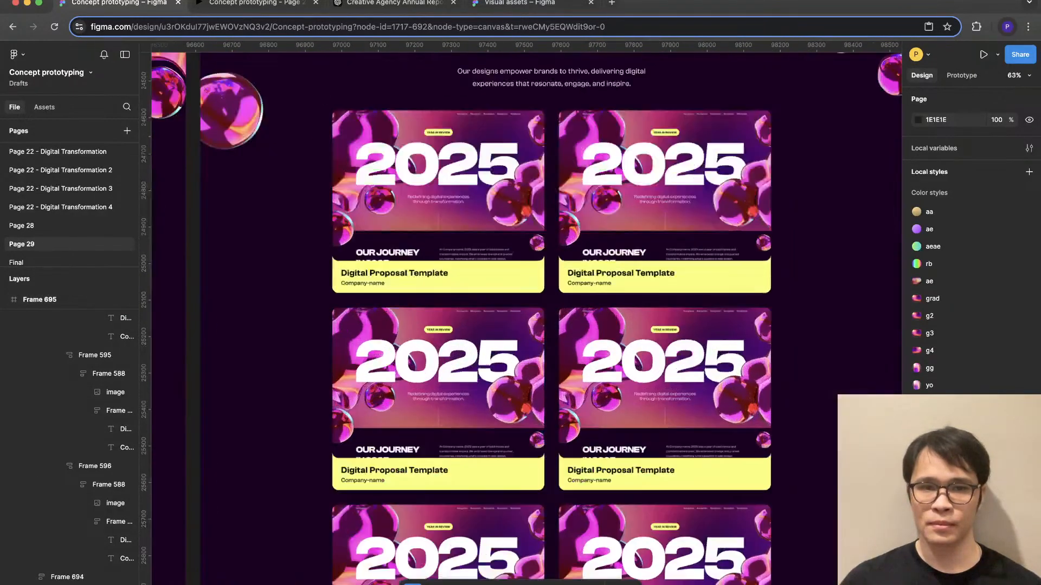
scroll(520, 319, "down", 4)
scroll(520, 319, "down", 9)
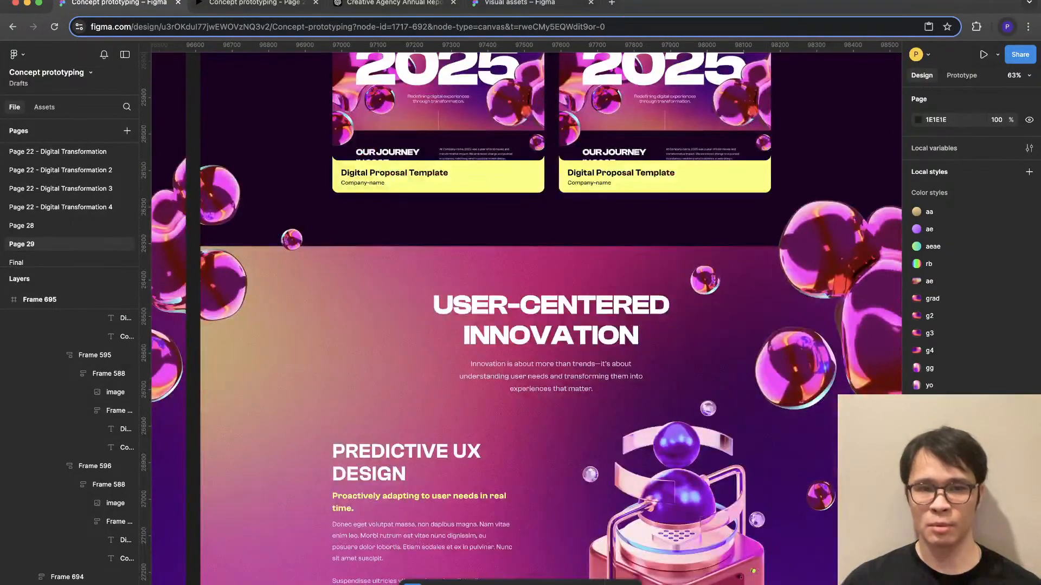
left_click(423, 287, "super")
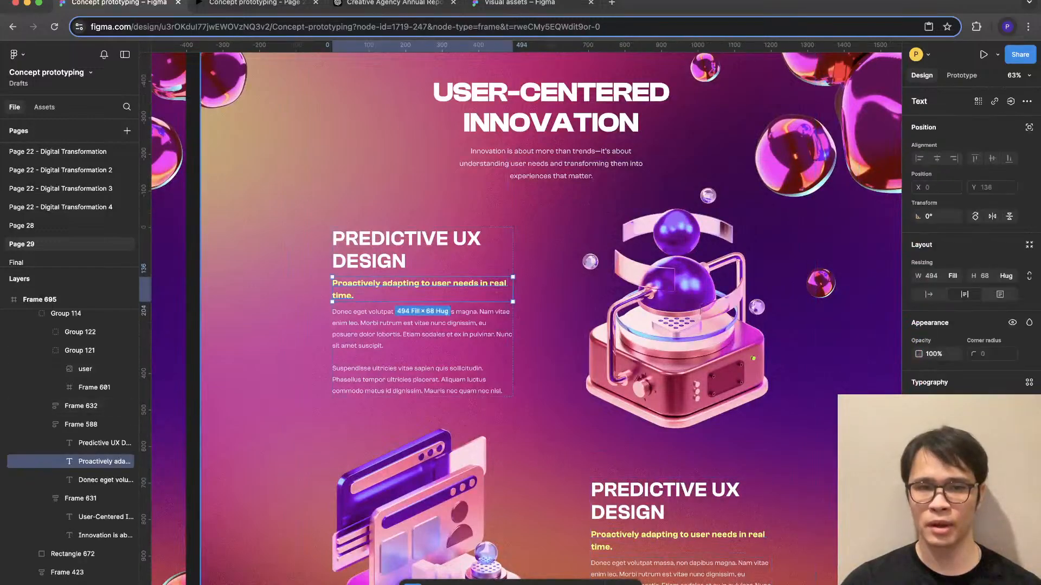
scroll(520, 318, "up", 15)
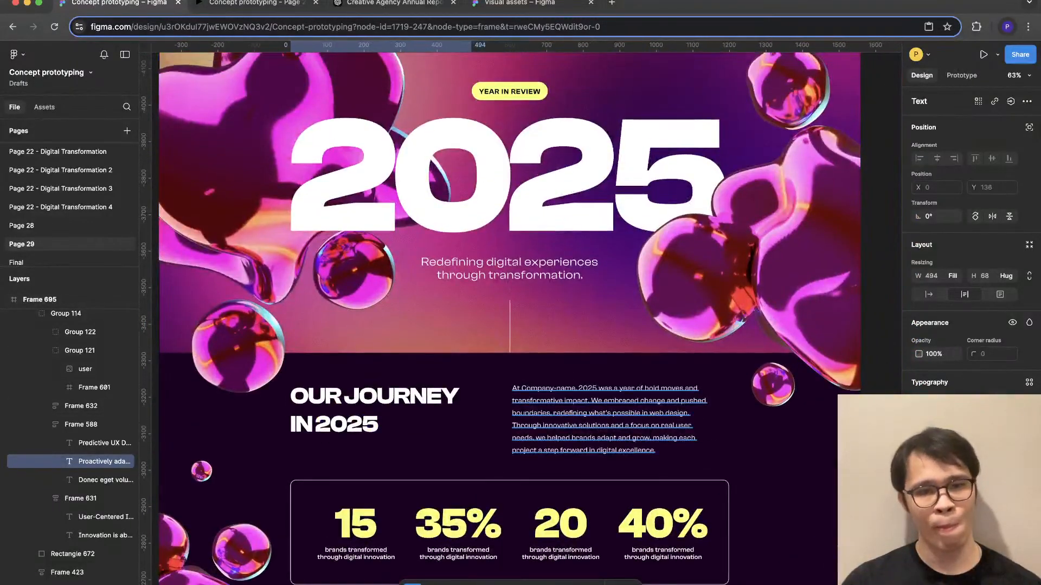
scroll(520, 318, "down", 5)
scroll(521, 319, "up", 2)
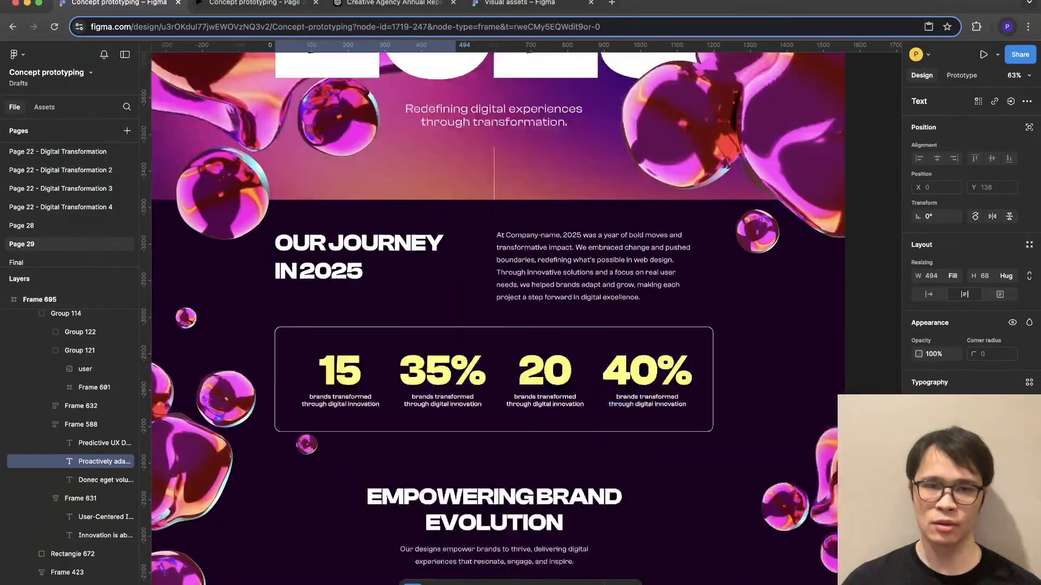
scroll(520, 319, "down", 8)
scroll(520, 319, "down", 7)
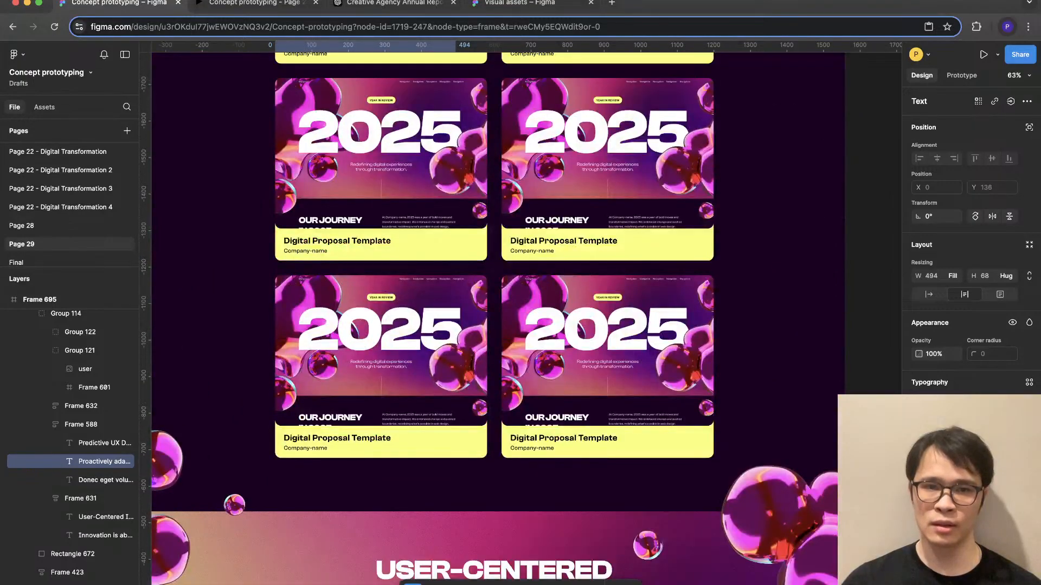
left_click(562, 240, "super")
scroll(562, 240, "down", 7)
scroll(347, 355, "down", 1)
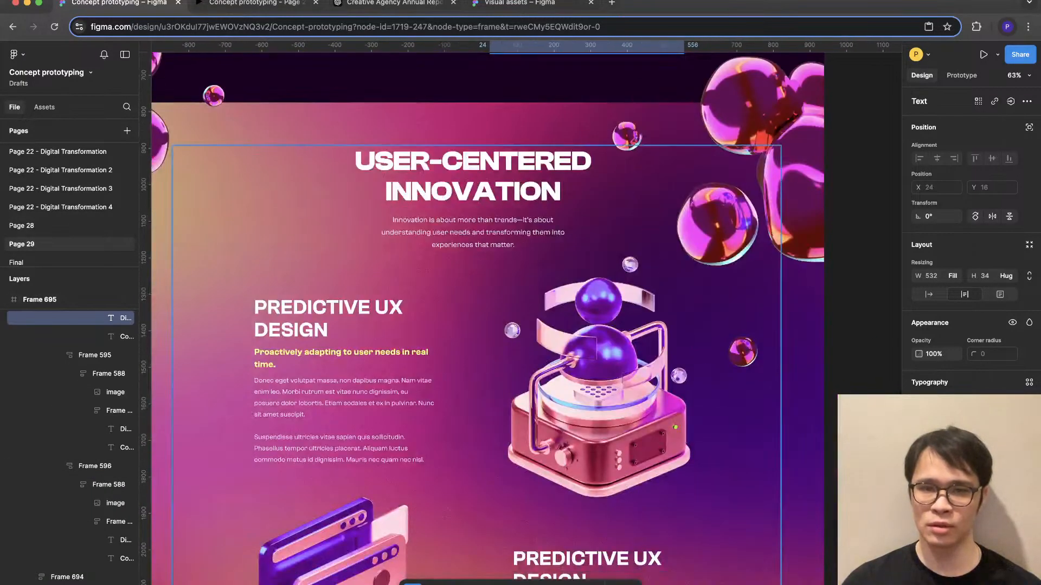
- Reduce the font size of both yellow "Proactively adapting to user needs in real time." subheadings in User-Centered Innovation to fit one line each
left_click(347, 355, "super")
scroll(347, 355, "down", 6)
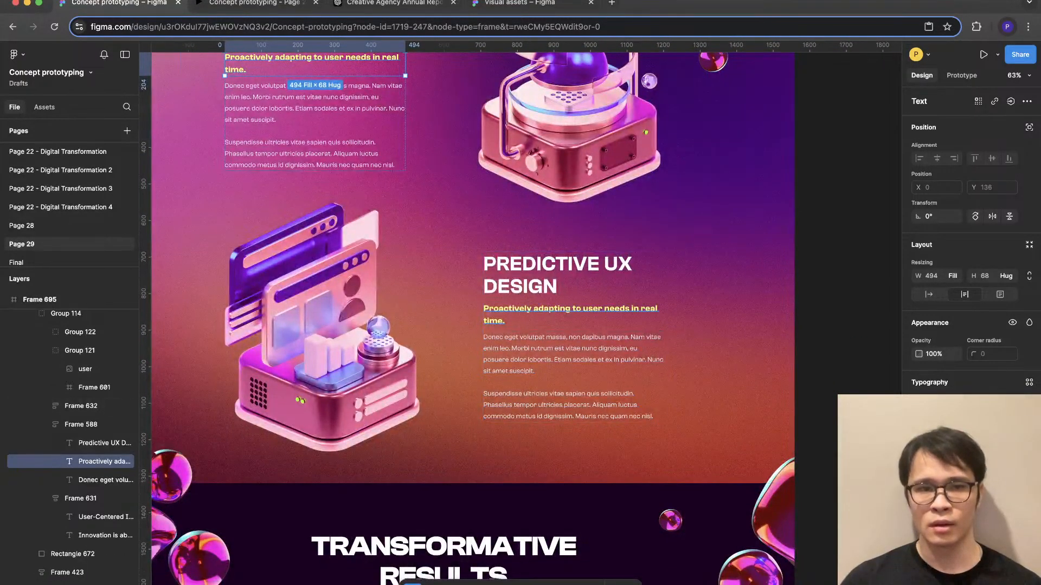
scroll(591, 481, "up", 4)
left_click(591, 481, "shift+super")
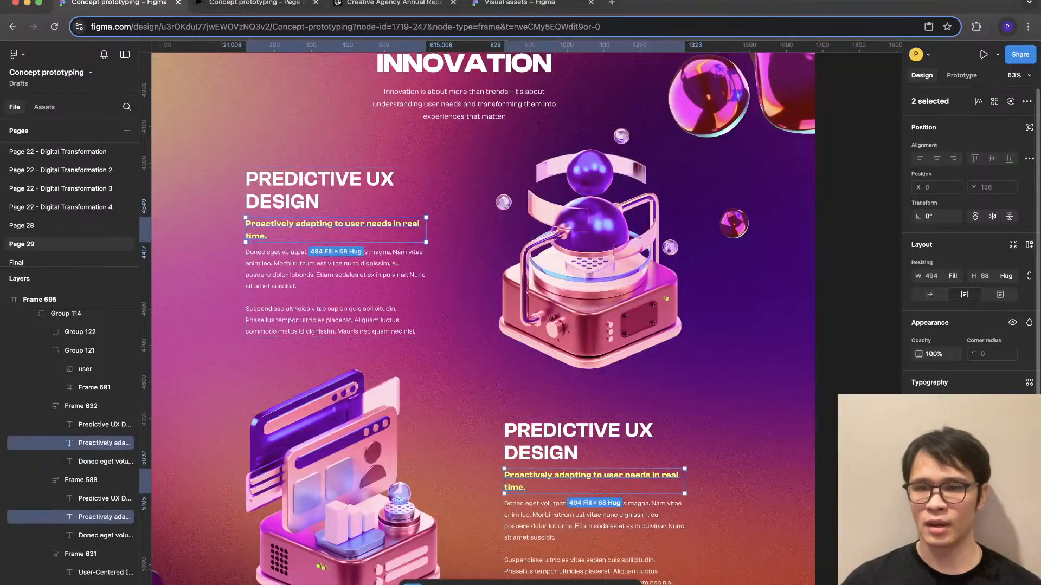
key("super+shift+comma")
key("super+shift+comma")
key("super+shift+comma")
key("super+shift+comma")
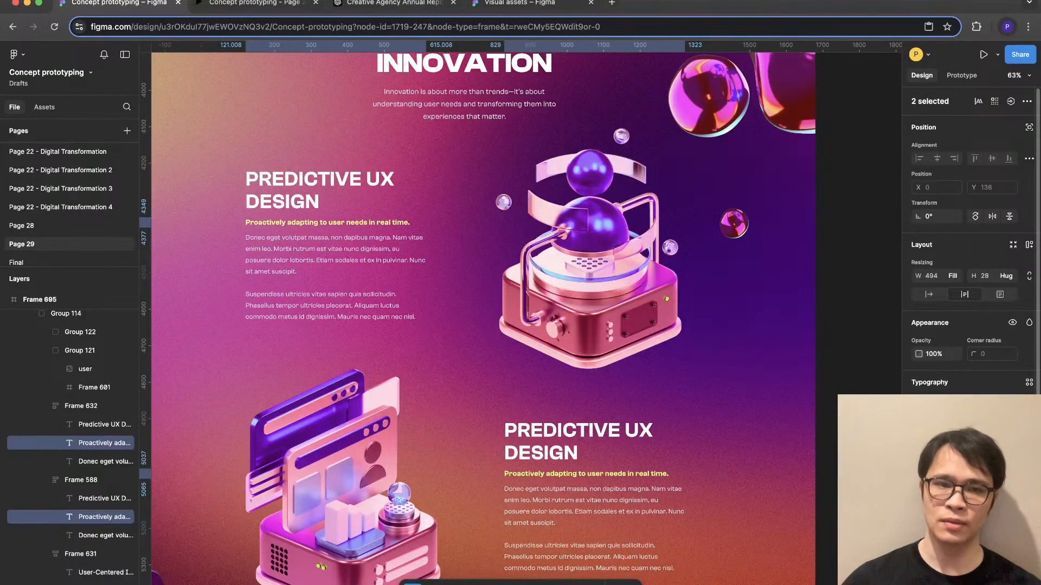
key("Escape")
- Examine the Predictive UX Design blocks in context and the overall page up to the 2025 hero
scroll(513, 314, "down", 1)
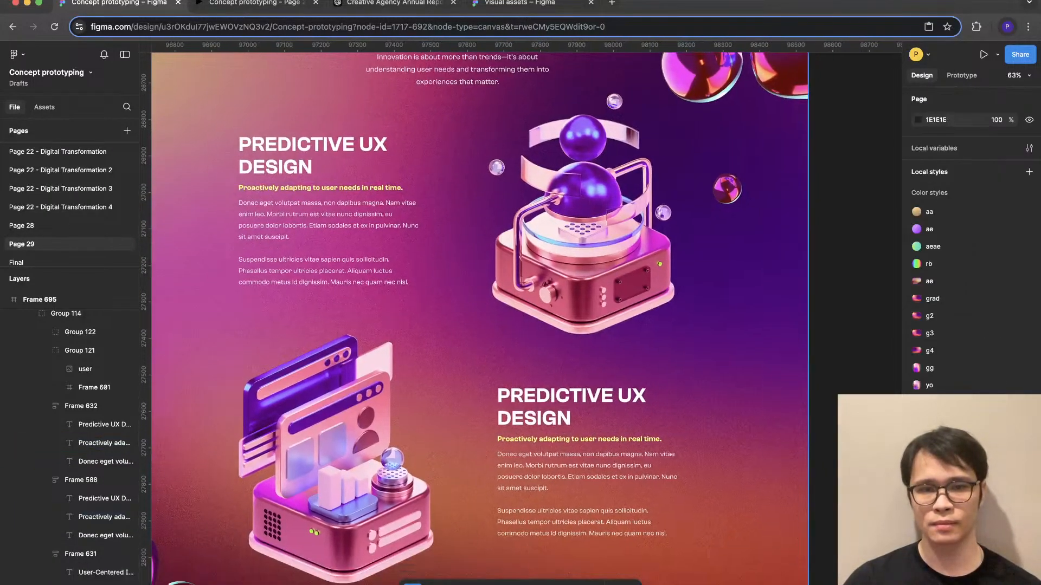
scroll(521, 314, "down", 1)
scroll(522, 314, "down", 2)
scroll(521, 314, "up", 2)
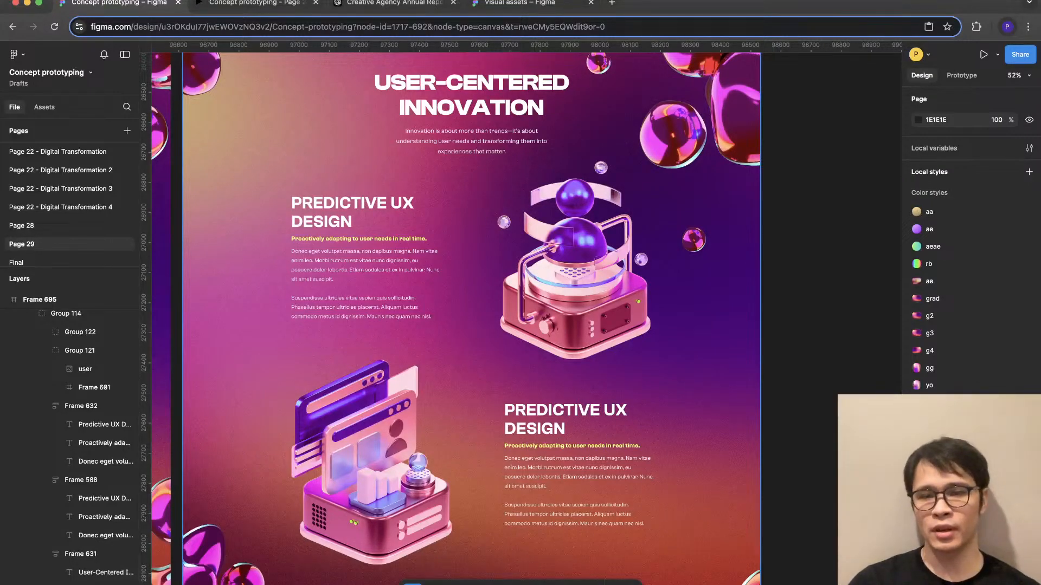
scroll(525, 319, "down", 5)
scroll(525, 318, "up", 15)
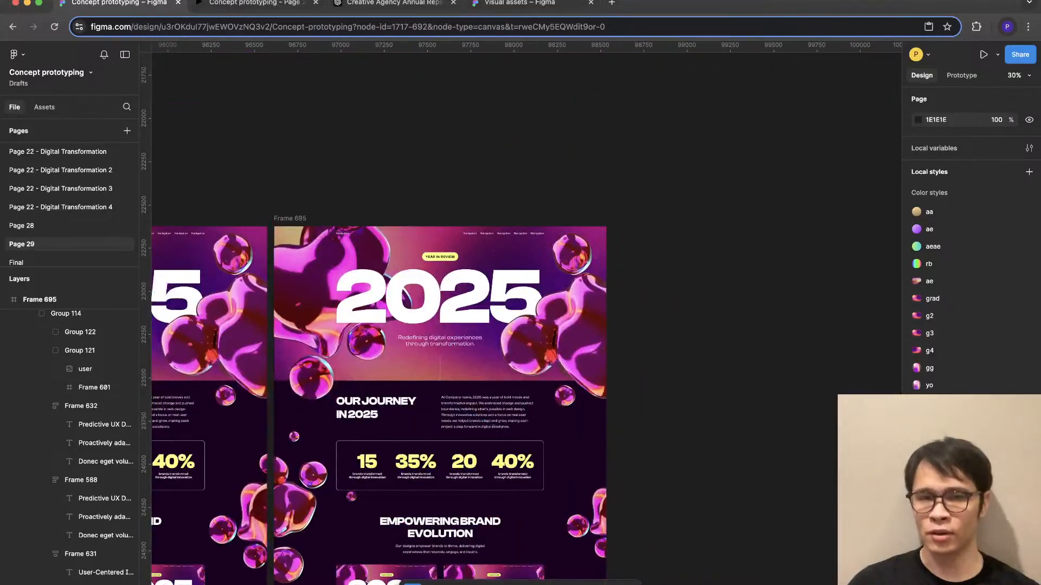
- Duplicate the annual report page frame, Frame 695, beside the original
left_click(290, 218)
key("super+d")
scroll(526, 319, "right", 4)
scroll(526, 319, "down", 15)
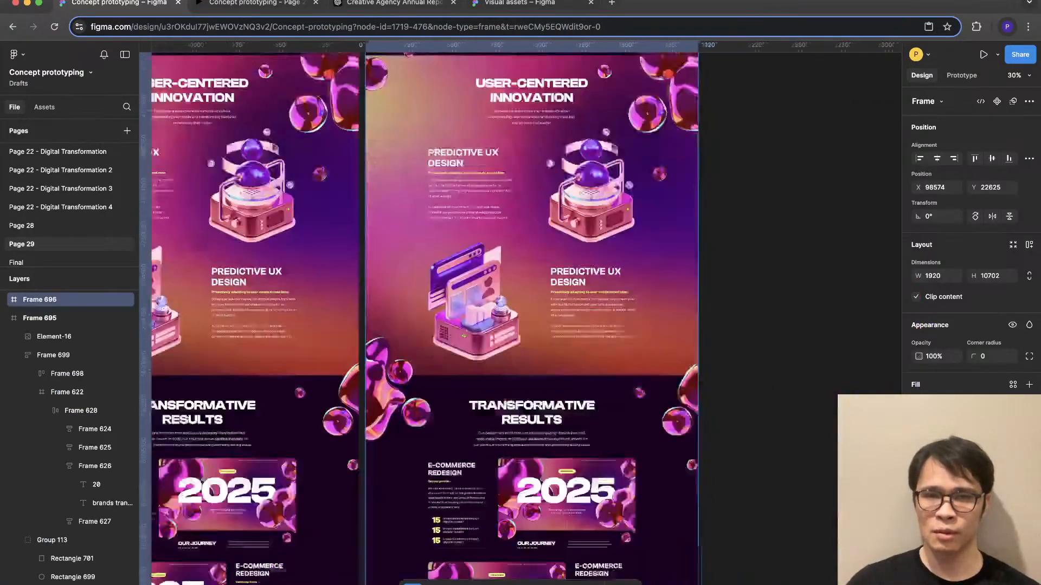
- In the duplicated frame's User-Centered Innovation section, enlarge the sphere machine illustration proportionally to 1024 × 854
scroll(583, 235, "up", 6)
left_click(586, 190)
left_click(586, 138, "super")
scroll(587, 136, "up", 2)
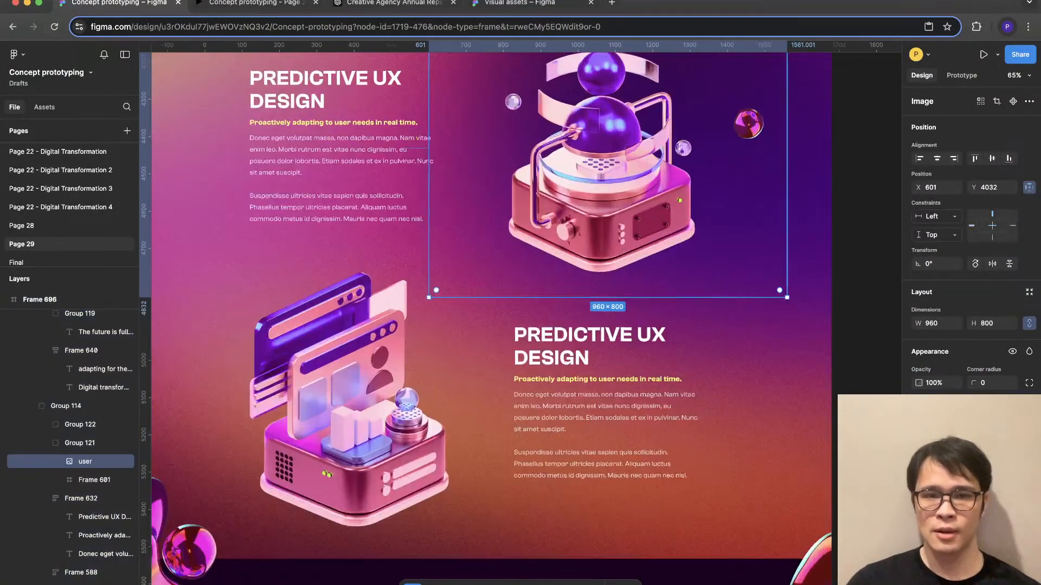
scroll(499, 314, "up", 5)
scroll(498, 313, "left", 1)
left_click_drag(454, 181, 431, 171)
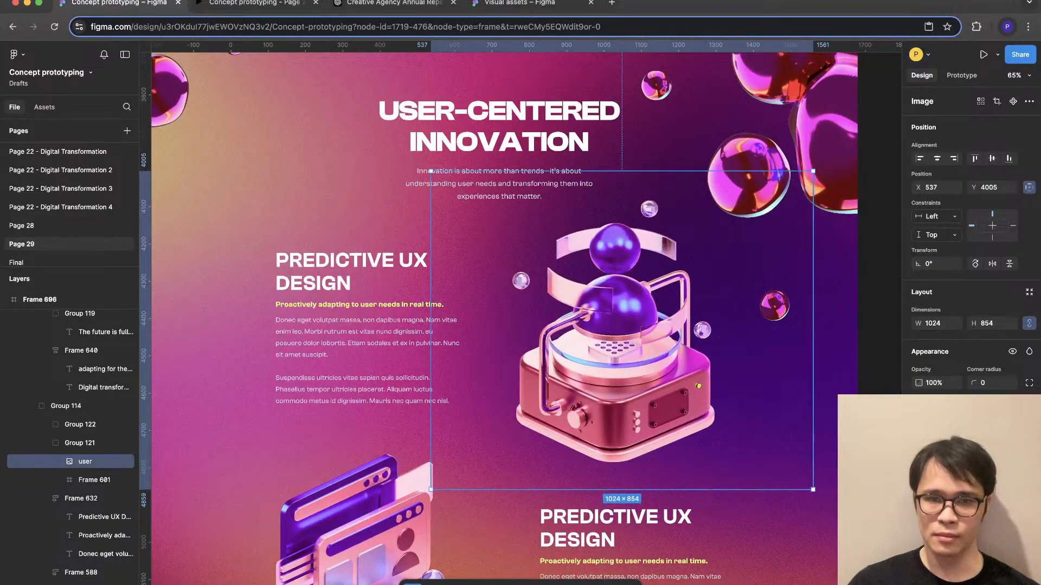
- Show the layout grids, enlarge the sphere machine illustration to 1037 × 865 and shift it to fit the column edges
key("ctrl+shift+4")
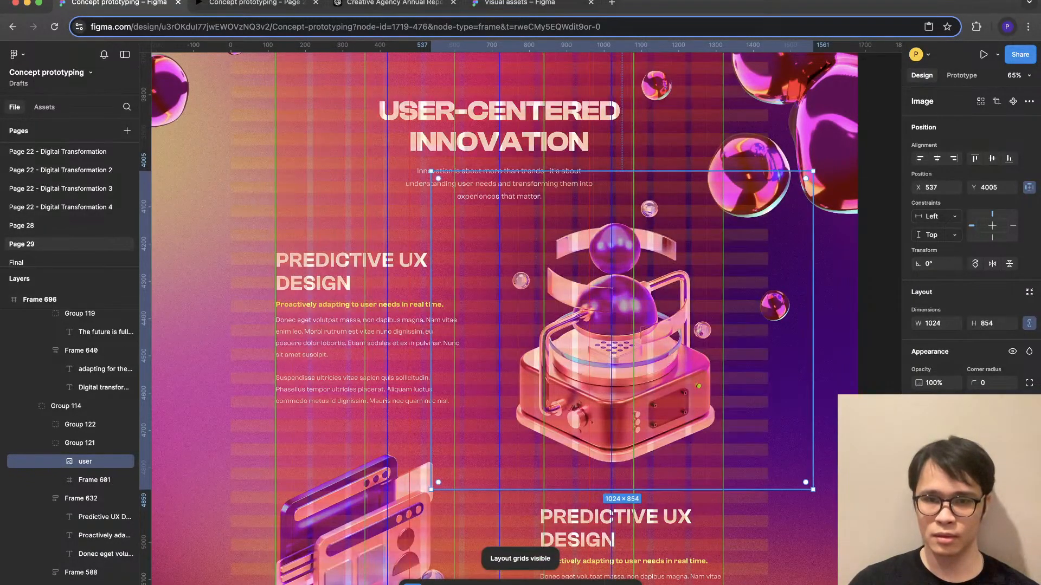
key("shift+Left")
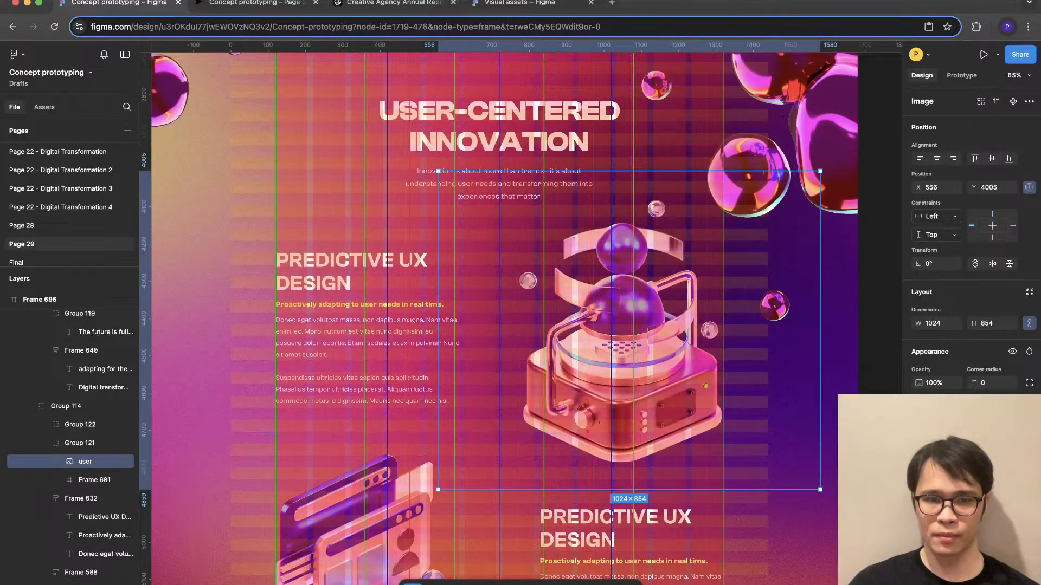
left_click_drag(438, 490, 434, 494)
scroll(433, 494, "down", 3)
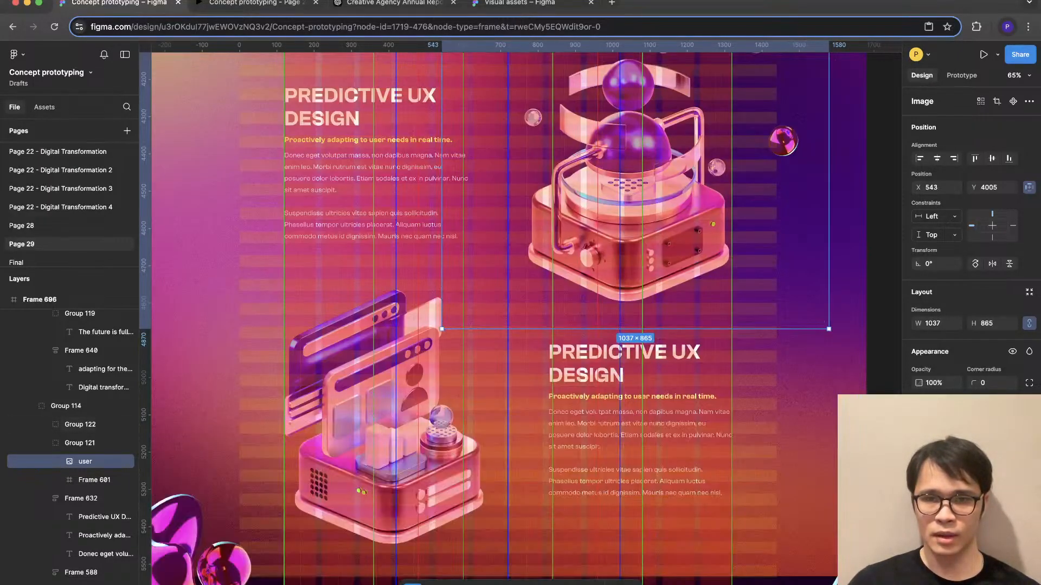
left_click_drag(629, 206, 631, 206)
- Enlarge the browser illustration group proportionally to 989 × 813.36
left_click(382, 450)
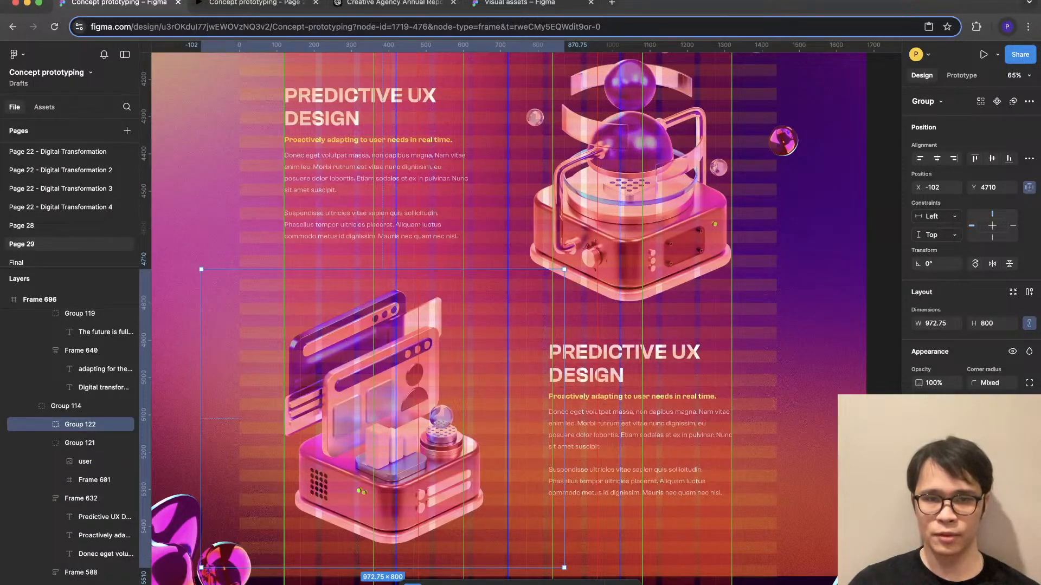
mouse_move(564, 418)
left_mouse_down()
mouse_move(581, 419)
mouse_move(570, 419)
left_mouse_up()
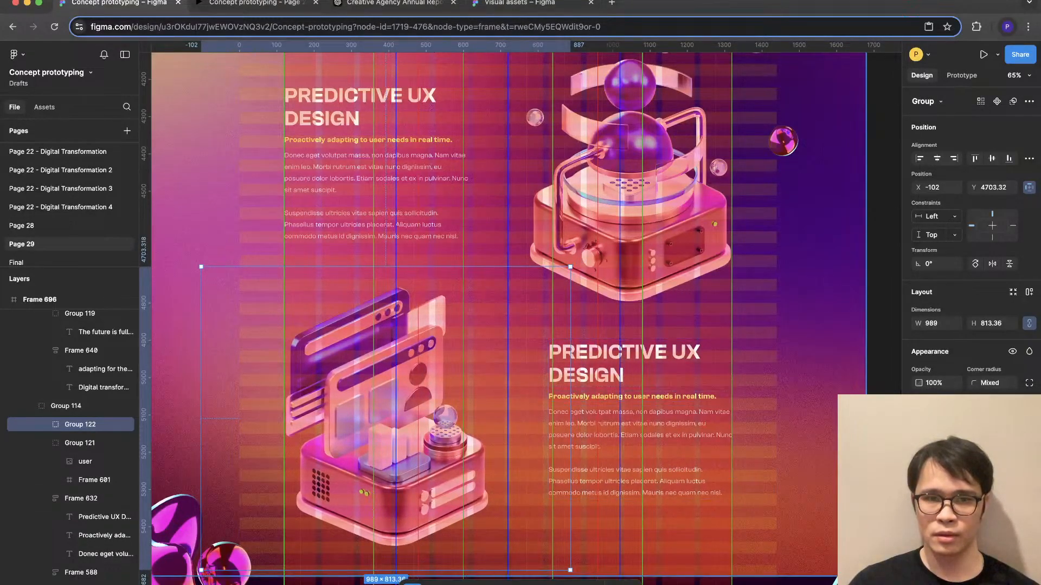
left_click(607, 526)
- Set the height of both the "browser" and "user" images to 865
left_click(387, 420, "super")
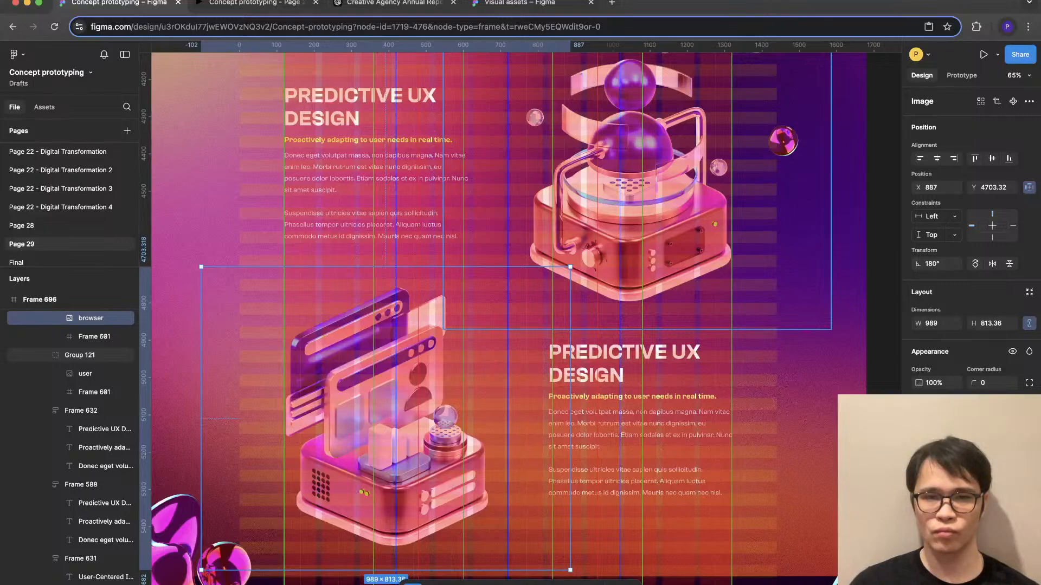
left_click(85, 374)
left_click(91, 318, "super")
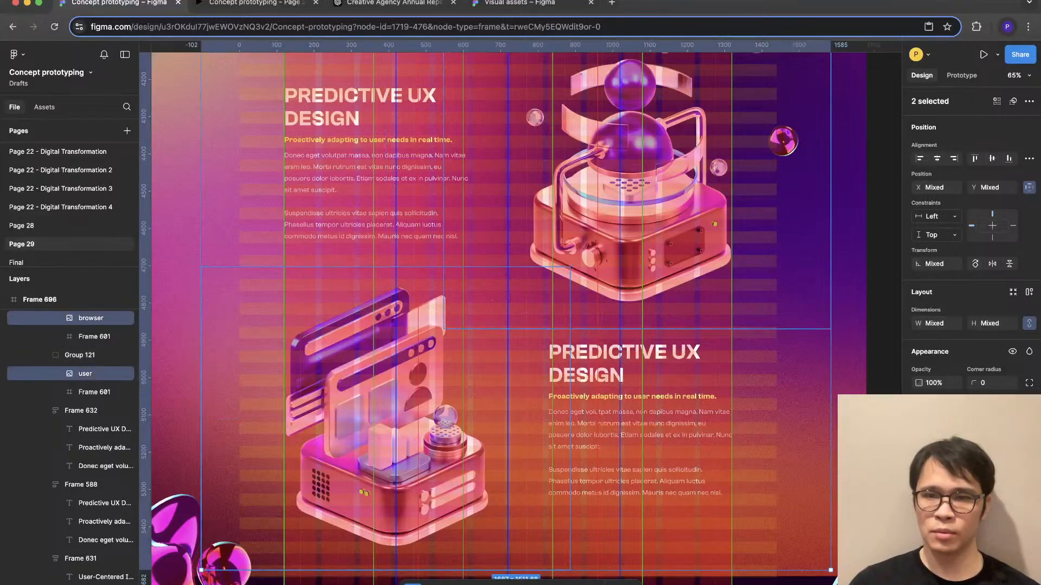
left_click(990, 324)
type("865")
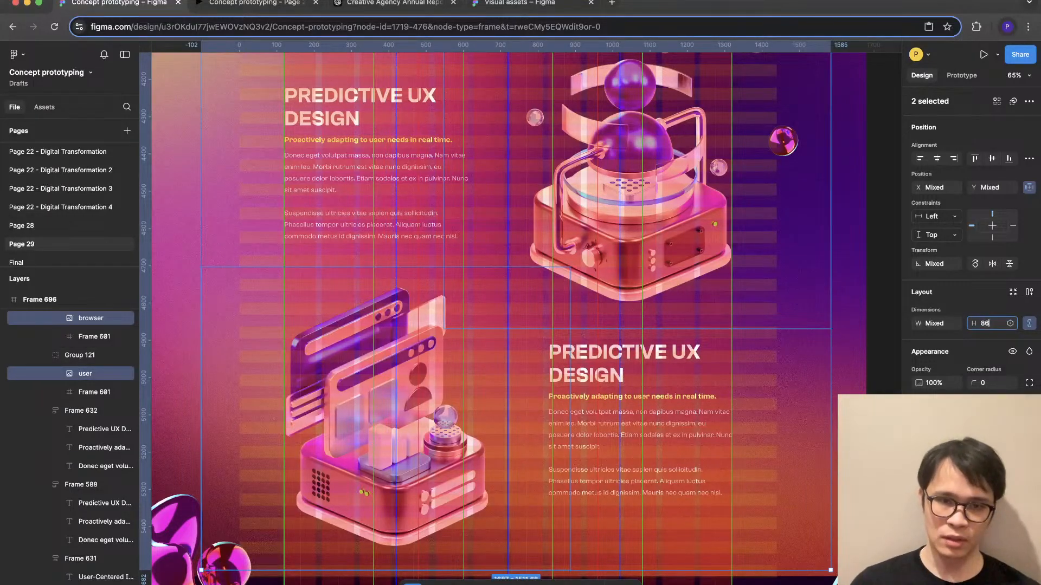
key("Return")
- Nudge the enlarged browser illustration slightly sideways to X 893.79 against the column grid
left_click(379, 428)
mouse_move(379, 428)
left_mouse_down()
mouse_move(396, 428)
mouse_move(383, 428)
left_mouse_up()
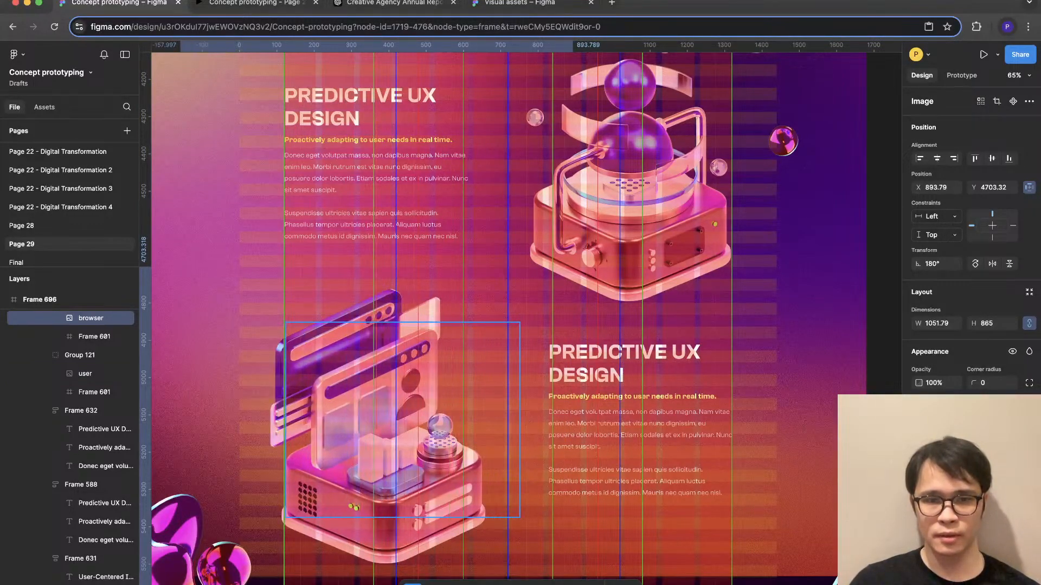
left_click(181, 268)
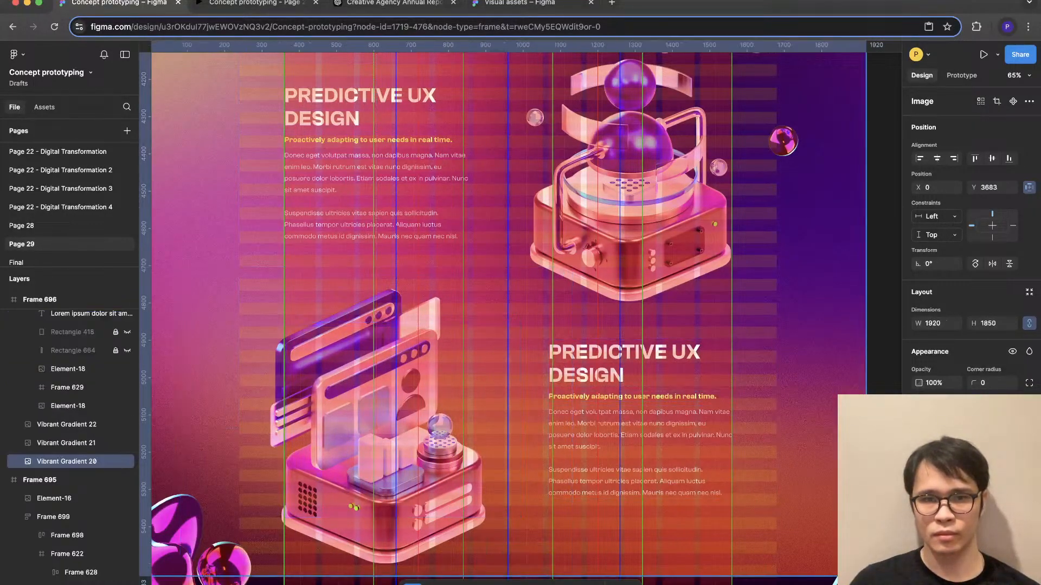
- Hide the layout grids and move the browser illustration slightly up
scroll(622, 552, "down", 3)
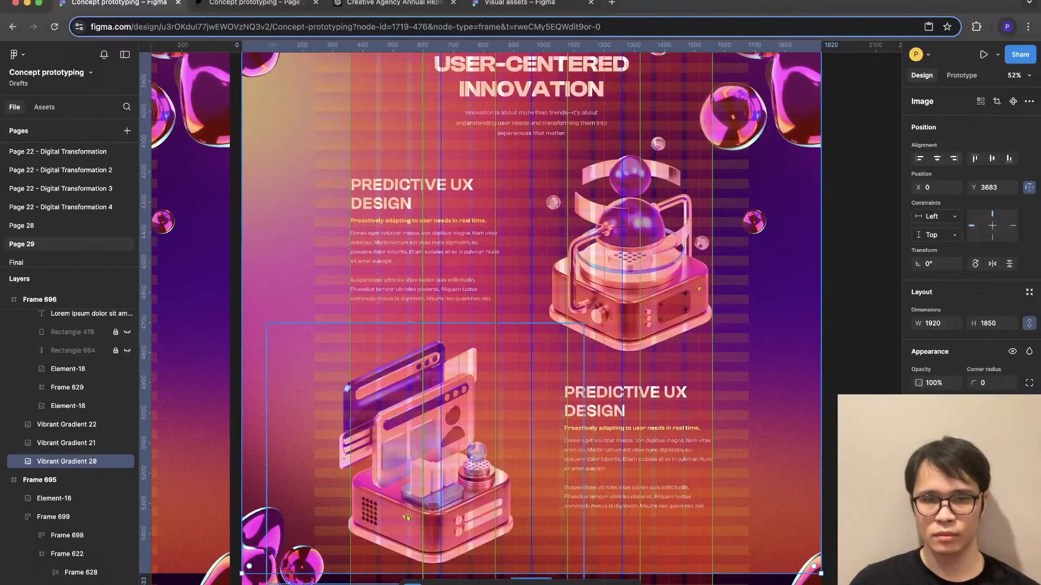
key("ctrl+g")
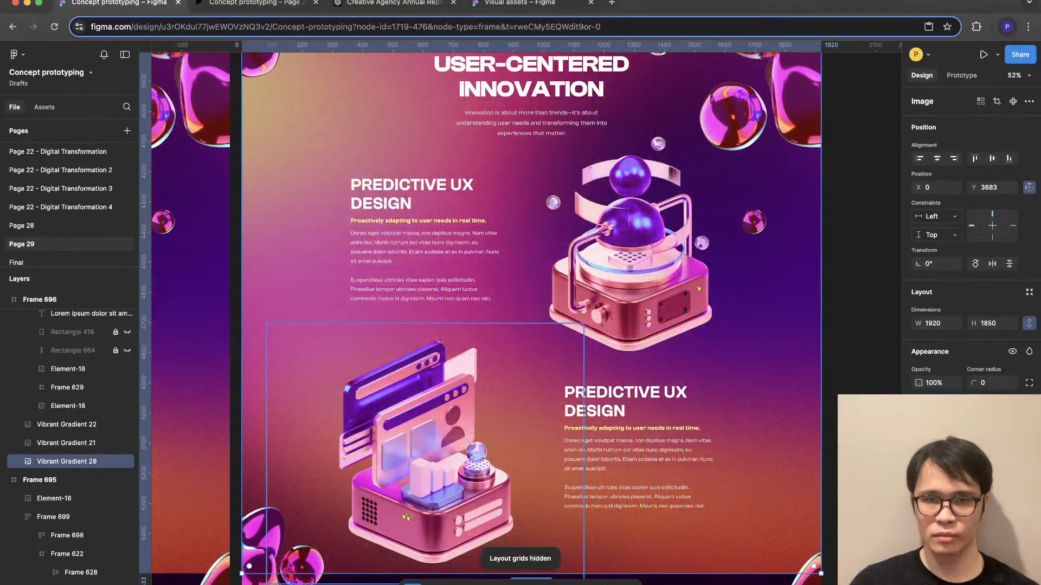
left_click(428, 454, "super")
left_click_drag(428, 454, 429, 444)
left_click(874, 332)
- Examine the enlarged User-Centered Innovation illustrations on the canvas and in the prototype preview, then compare them with the page's other sections
scroll(873, 331, "down", 3)
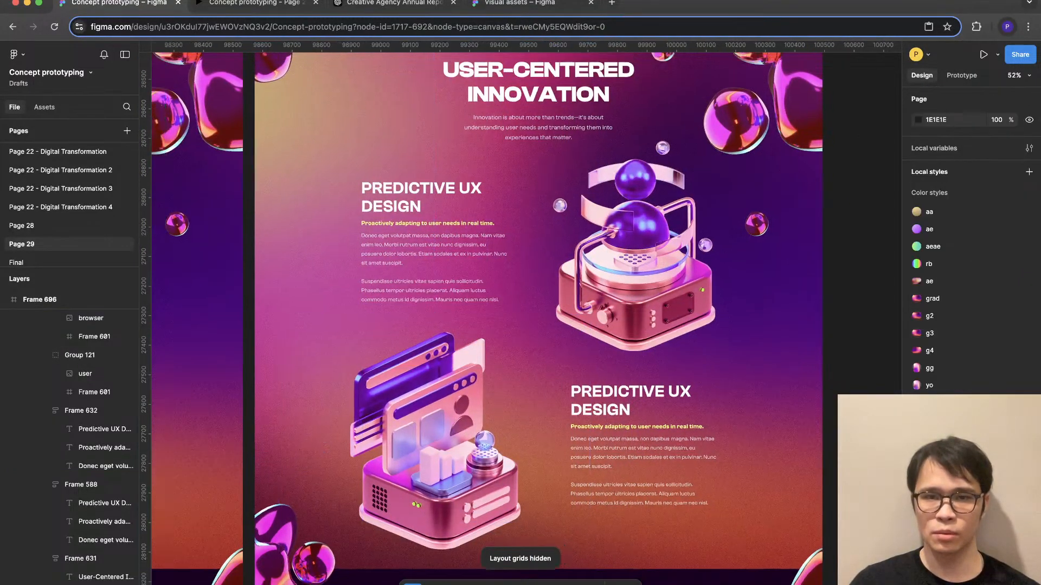
scroll(873, 331, "left", 5)
scroll(356, 361, "right", 7)
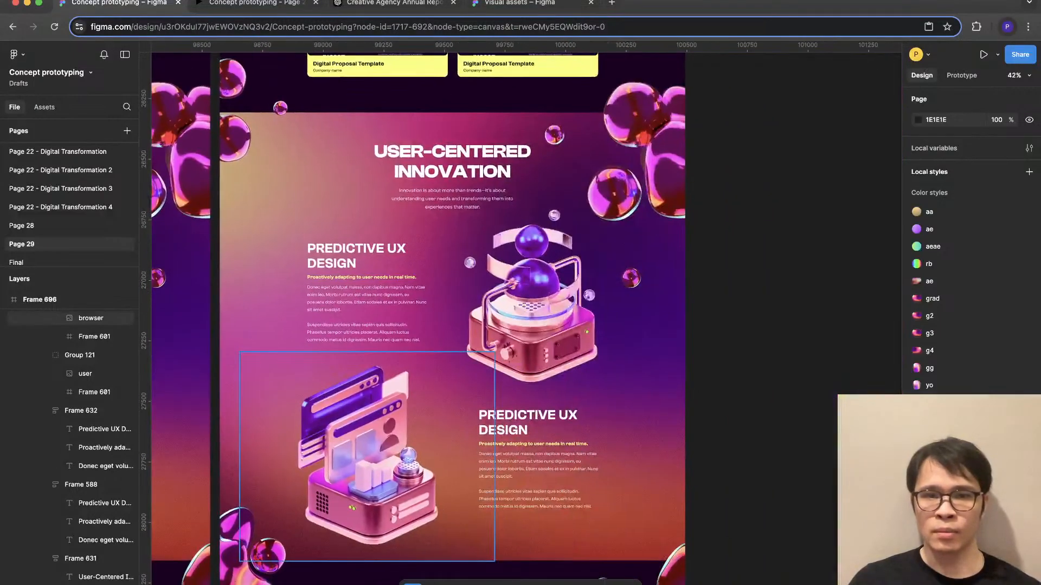
scroll(355, 360, "up", 3)
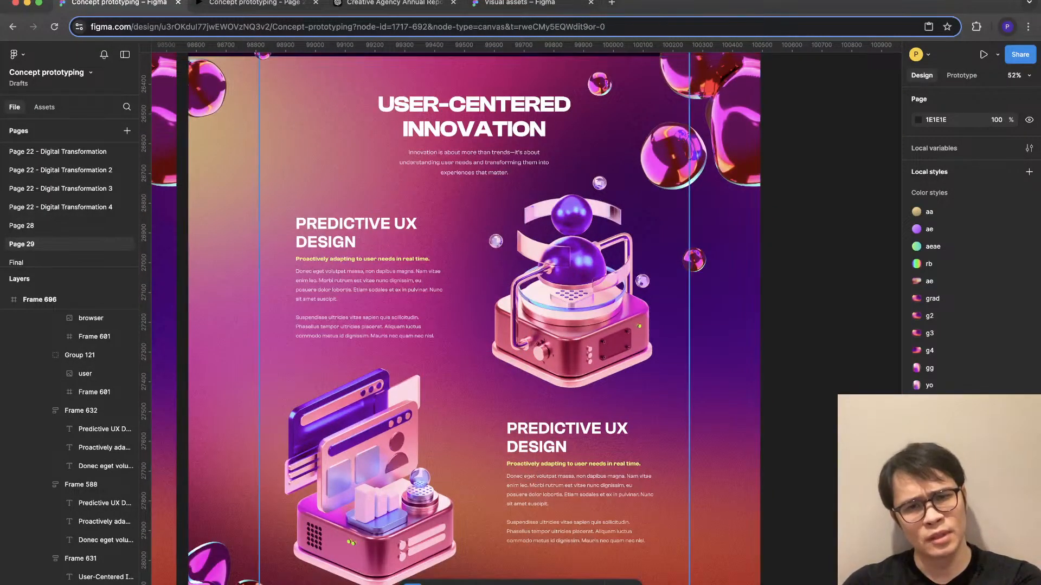
left_click(255, 2)
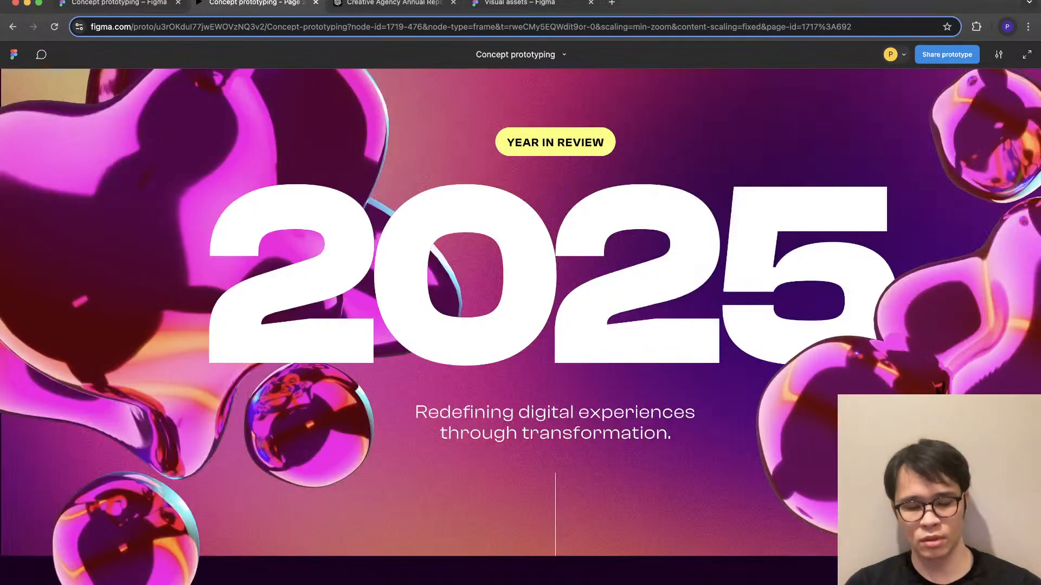
scroll(521, 312, "down", 20)
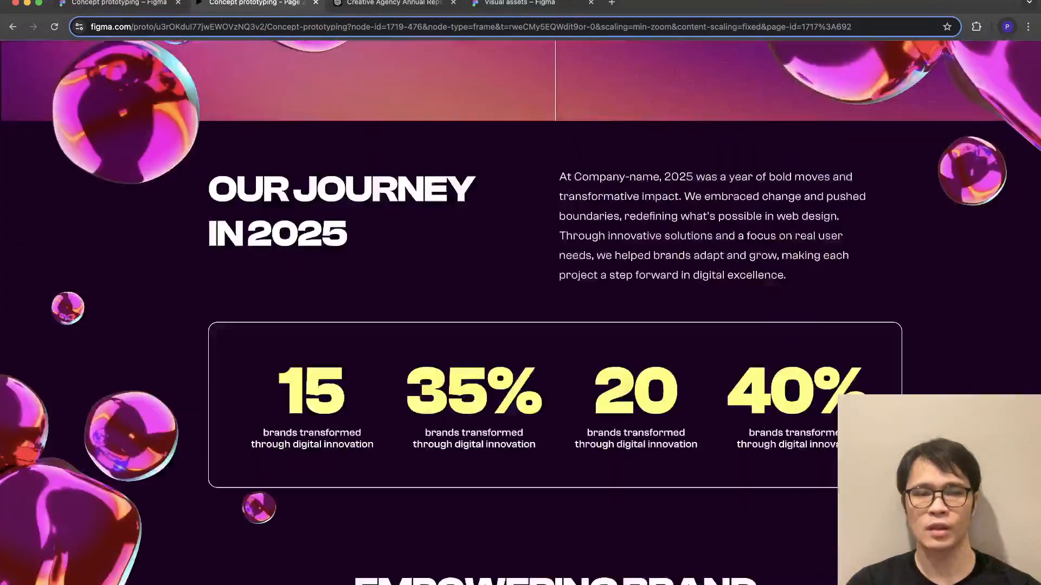
scroll(520, 312, "down", 20)
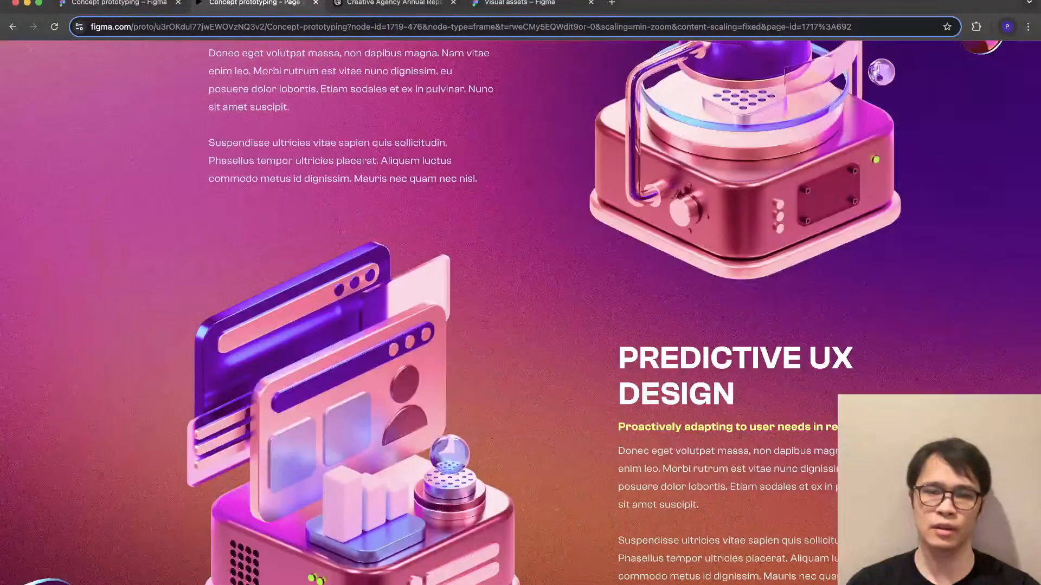
scroll(521, 312, "down", 20)
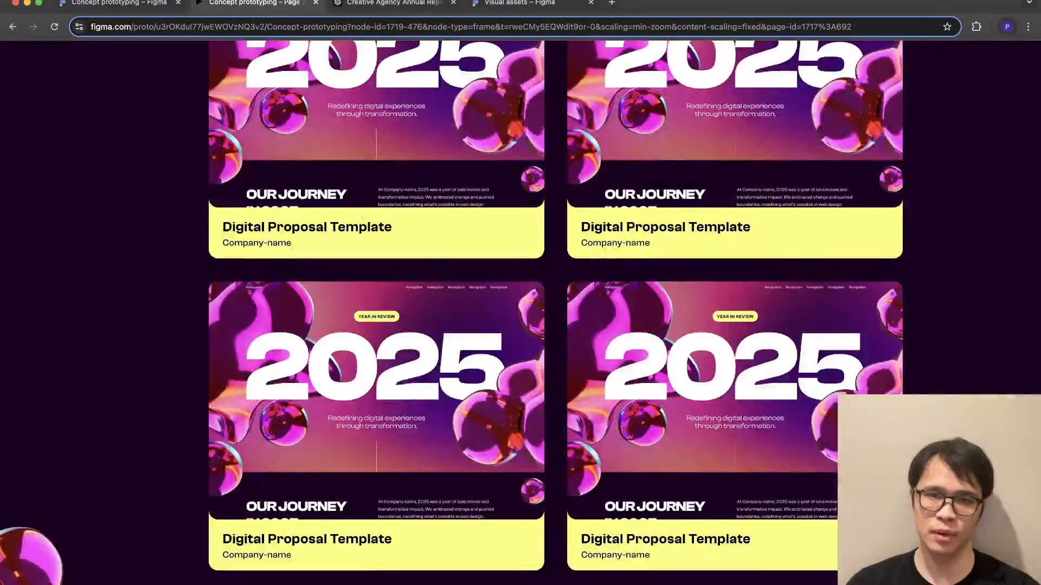
scroll(521, 312, "up", 8)
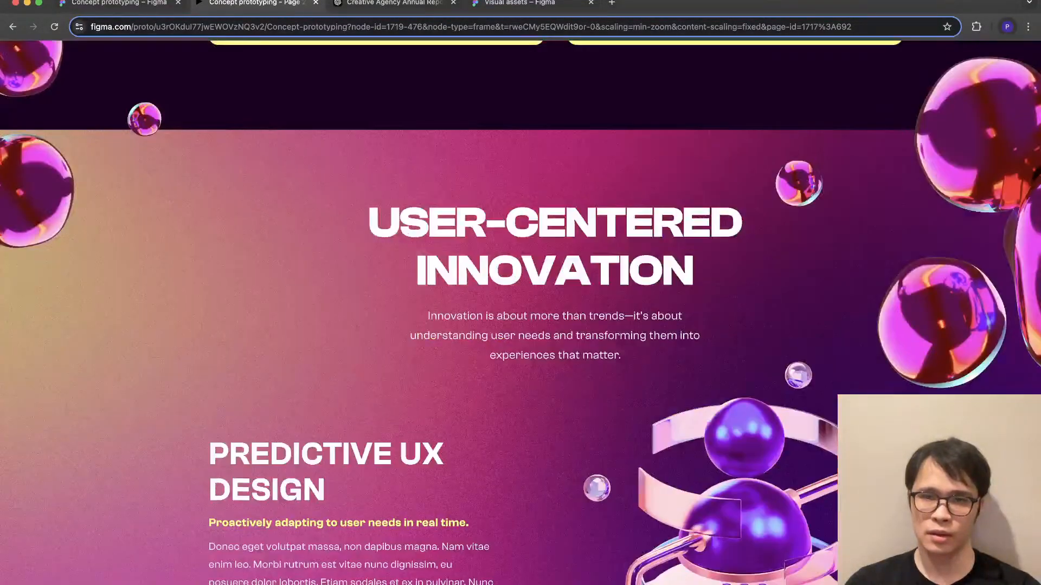
scroll(520, 312, "down", 4)
scroll(520, 312, "down", 3)
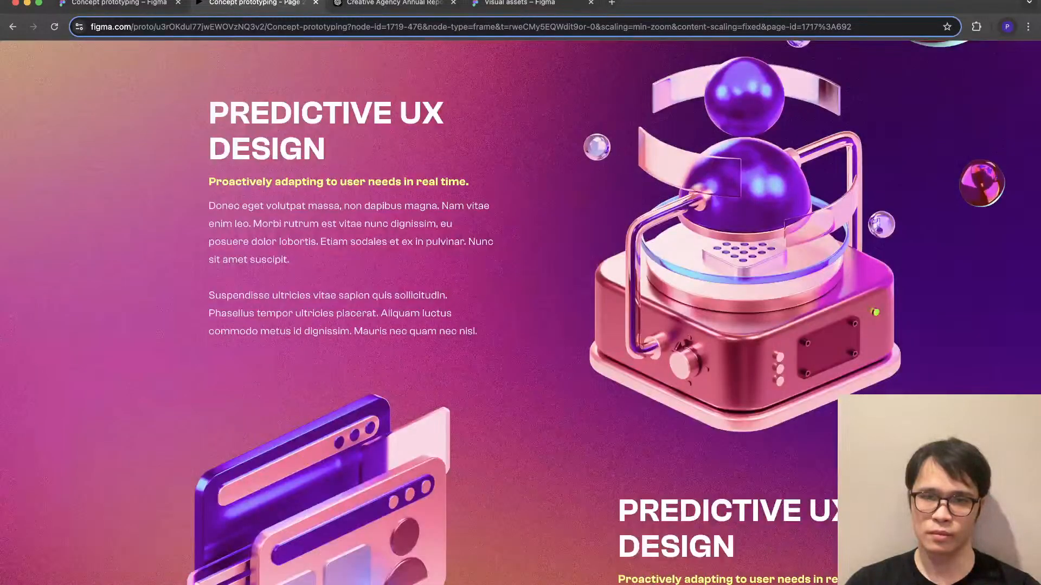
scroll(520, 312, "down", 5)
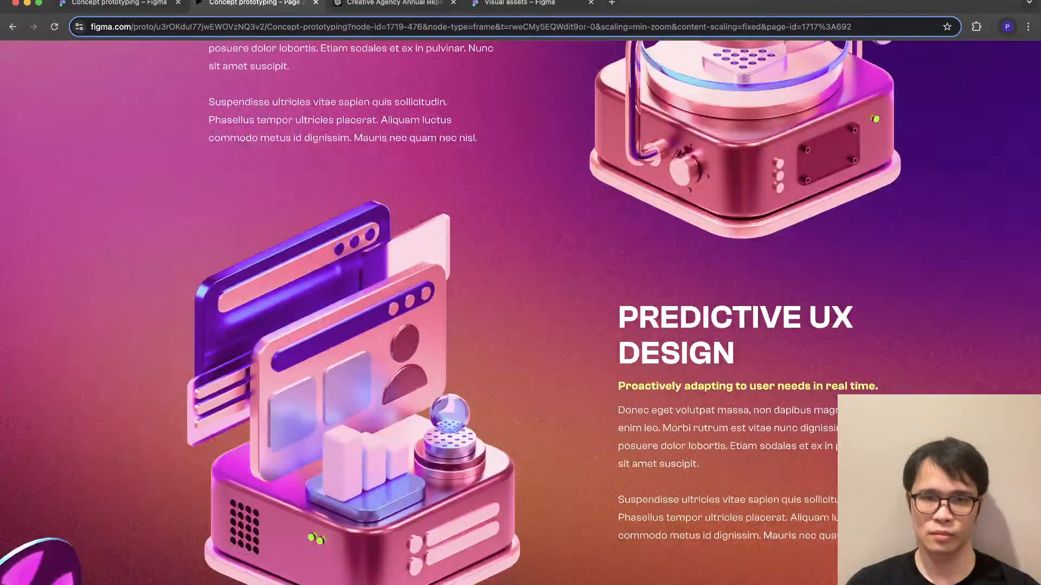
scroll(520, 312, "down", 20)
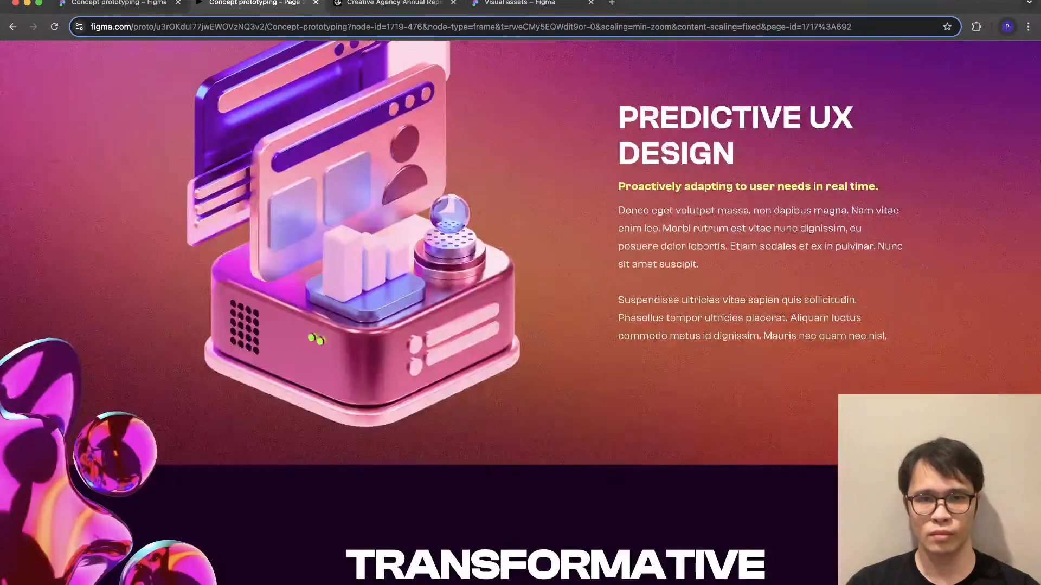
scroll(521, 312, "down", 20)
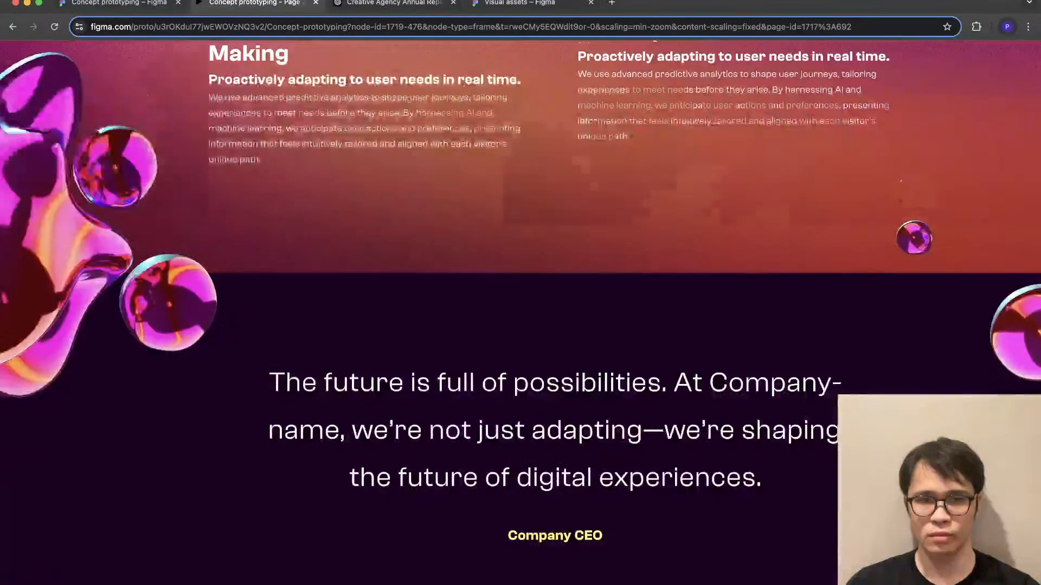
scroll(521, 312, "up", 12)
scroll(520, 312, "up", 20)
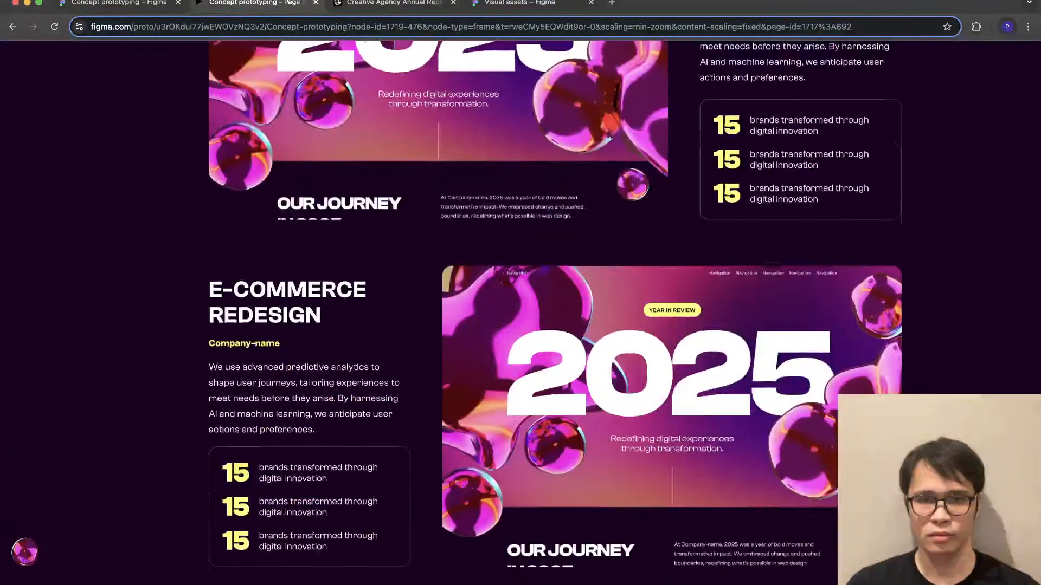
scroll(520, 313, "up", 15)
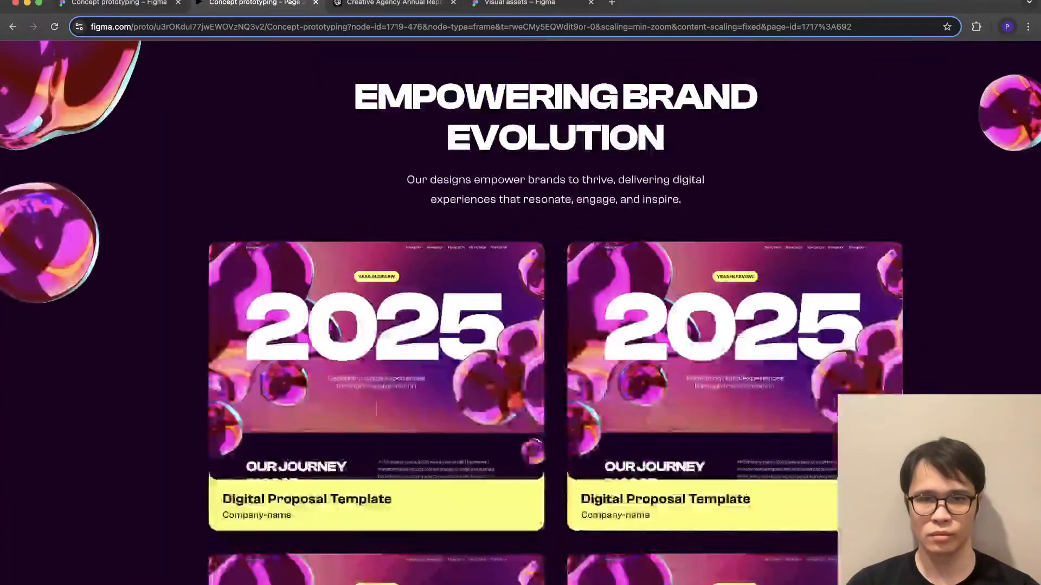
scroll(521, 312, "down", 8)
scroll(521, 312, "down", 4)
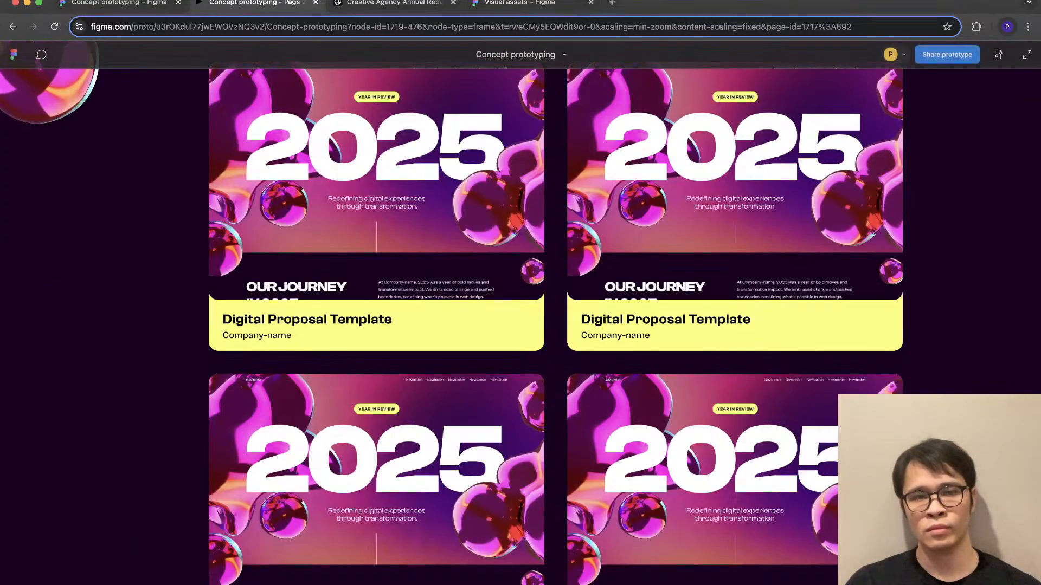
- Return to the design file, open the Iconify plugin and search its icons for "mouse"
left_click(119, 3)
scroll(466, 314, "up", 10)
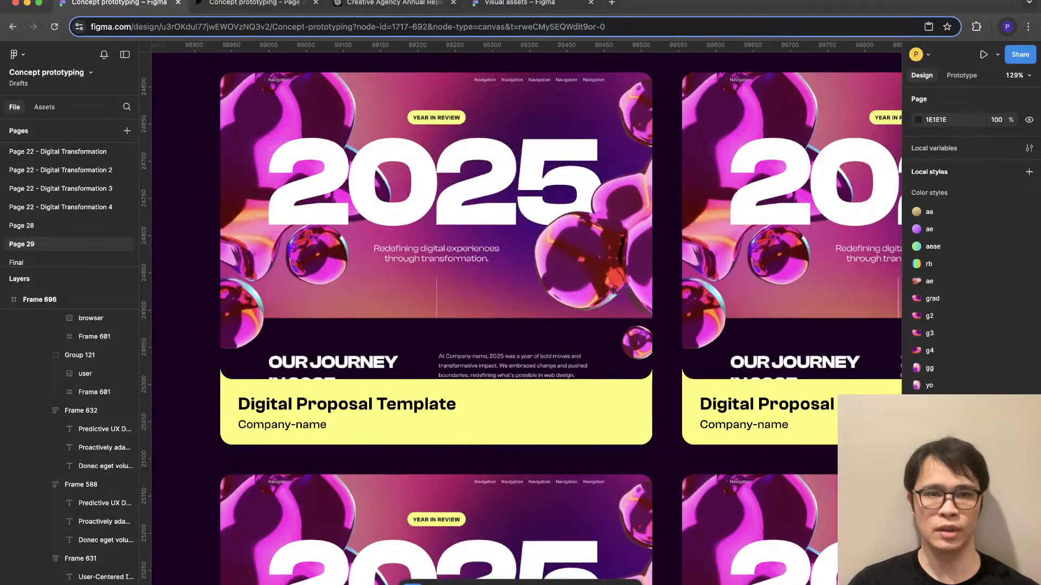
left_click(16, 54)
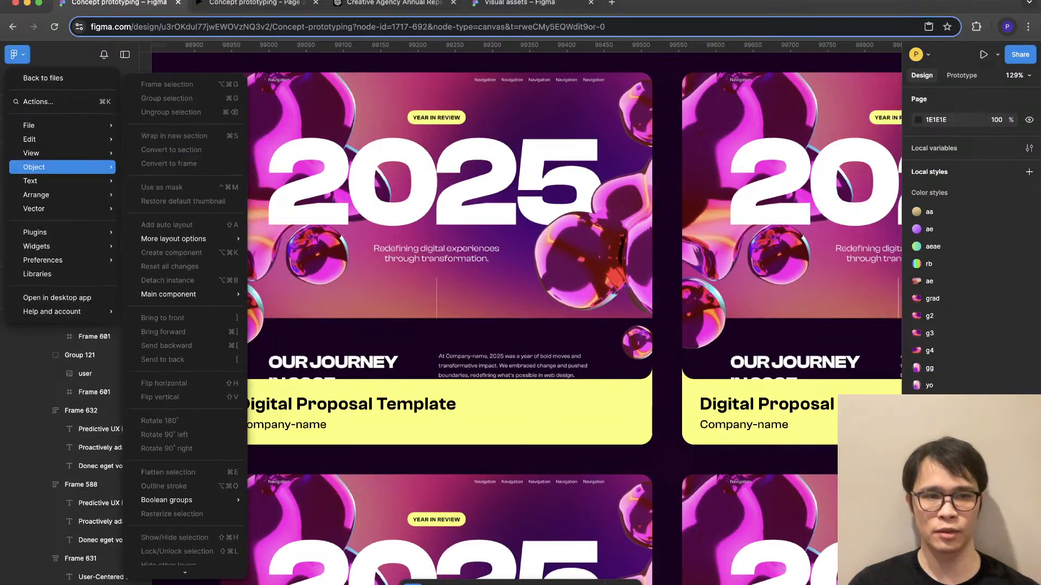
mouse_move(65, 232)
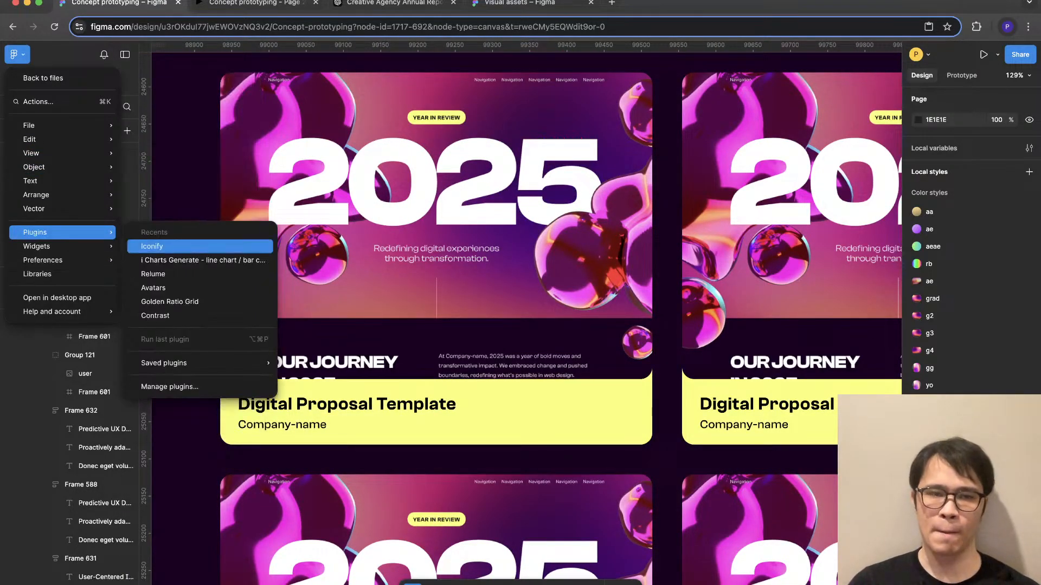
left_click(163, 246)
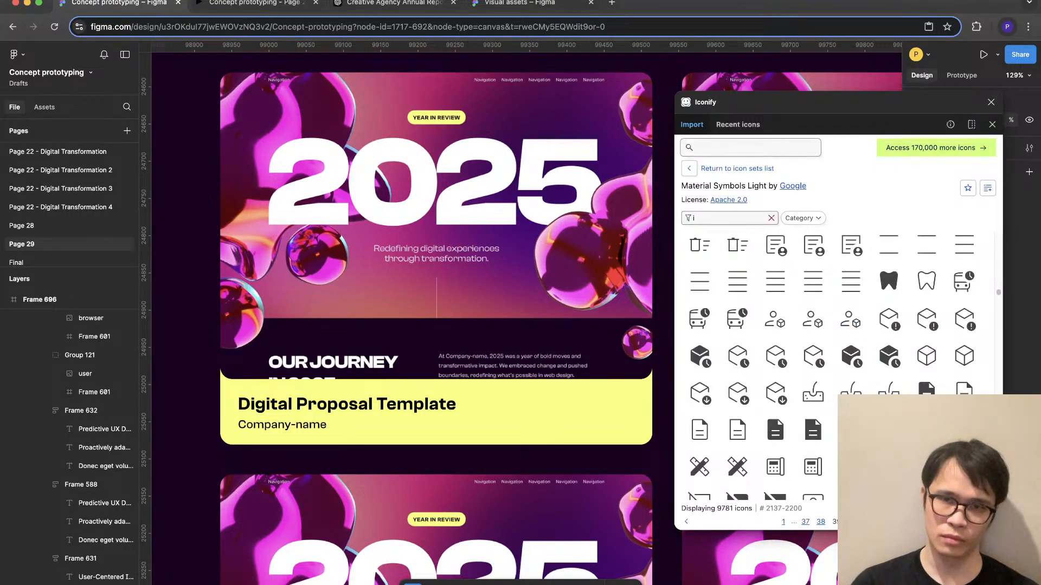
type("mouse")
key("Return")
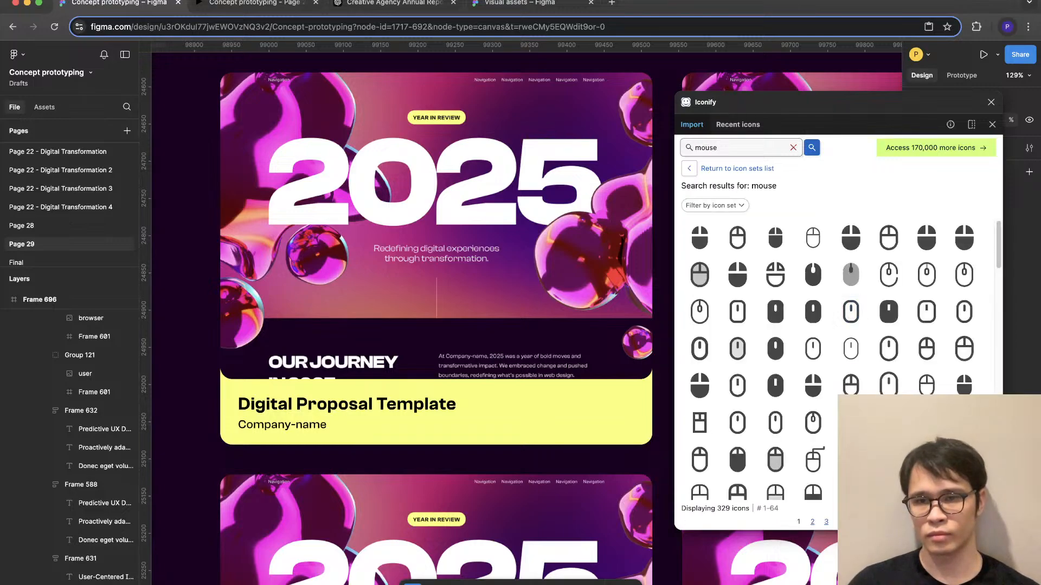
- Search the icons for "pointer", import the vaadin:pointer hand icon into the first card and close the plugin
scroll(926, 332, "down", 5)
scroll(737, 298, "down", 3)
key("super+a")
type("p")
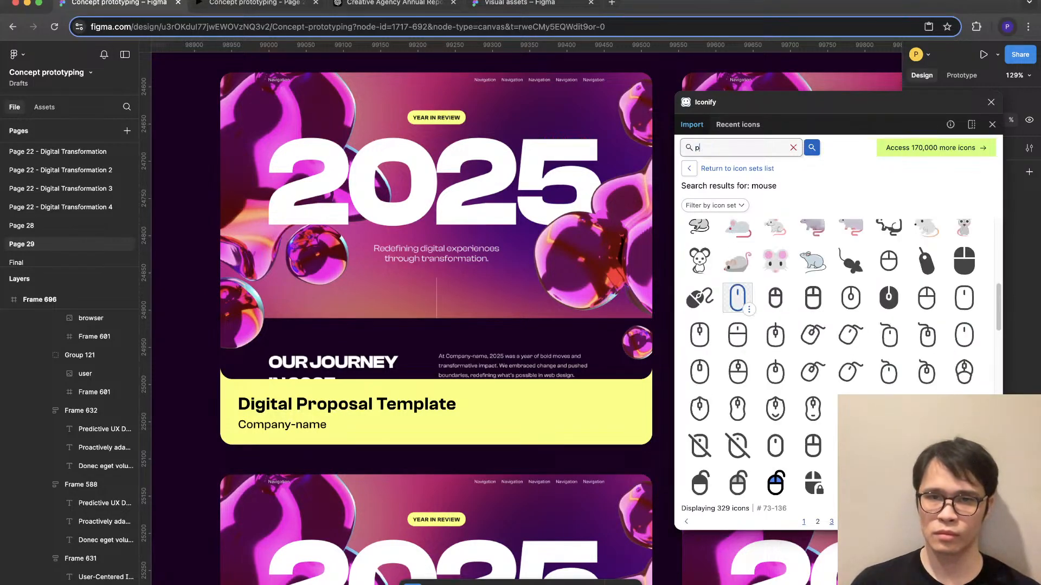
type("ointer")
key("Return")
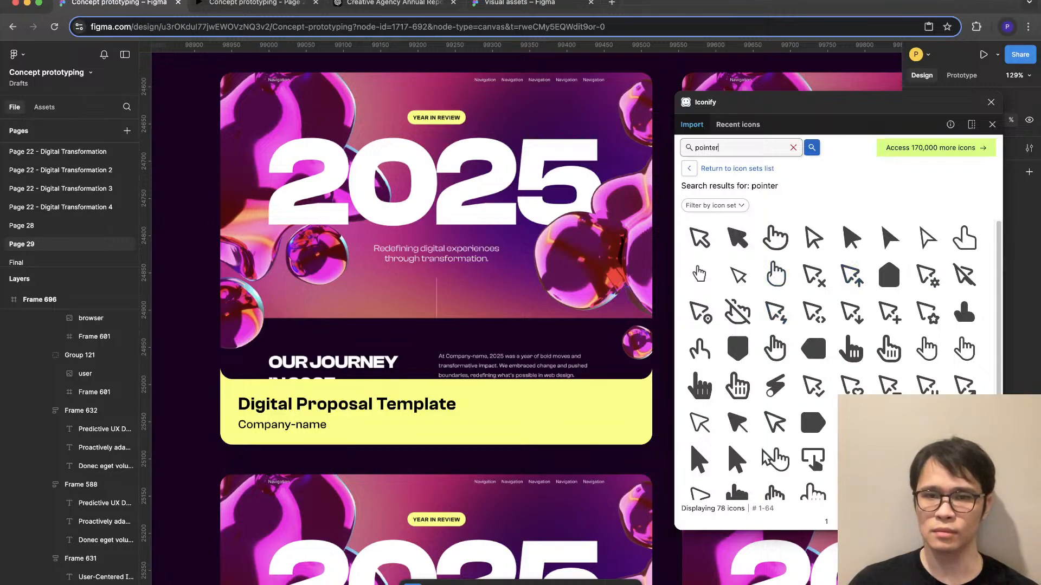
left_click(775, 274)
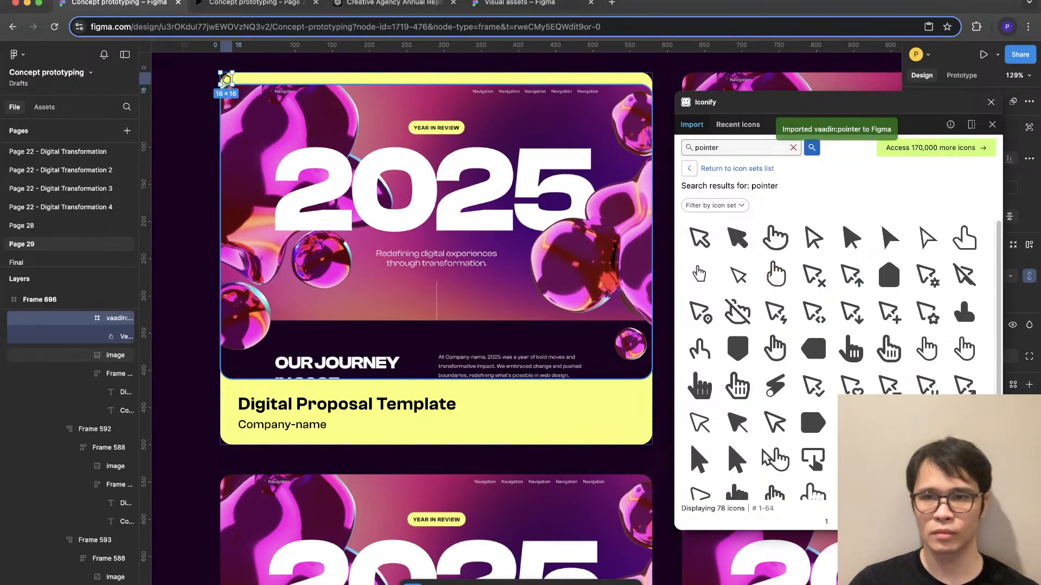
left_click(992, 124)
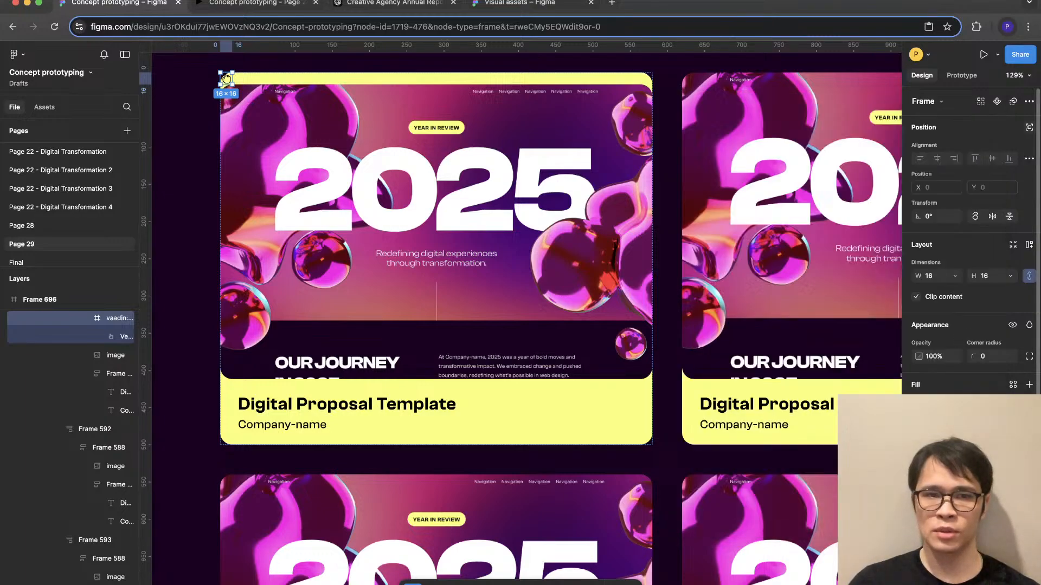
- Add auto layout to the pointer icon's frame and set its padding to 32 on all sides
key("shift+a")
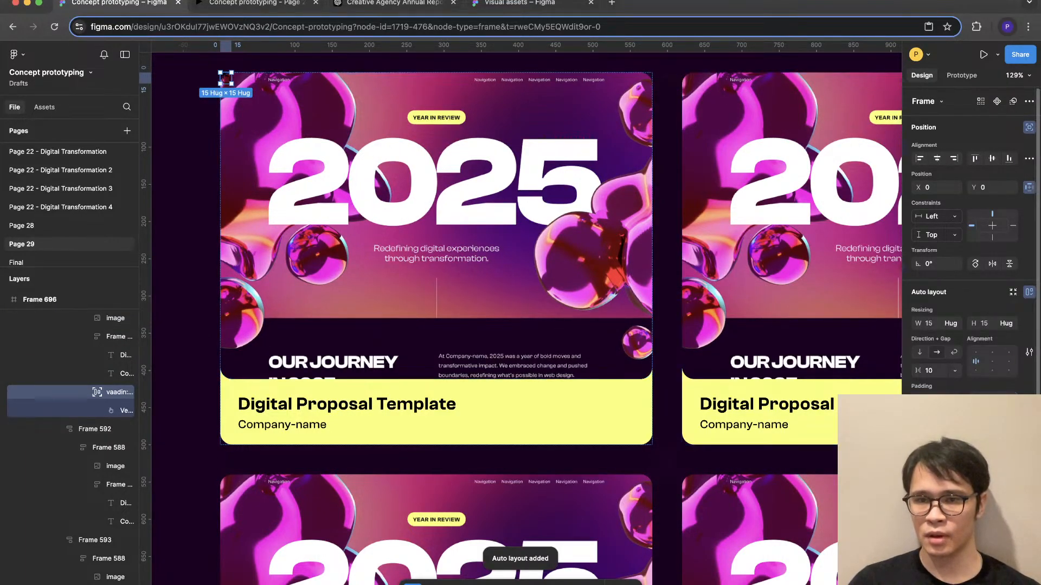
left_click(936, 400)
type("32")
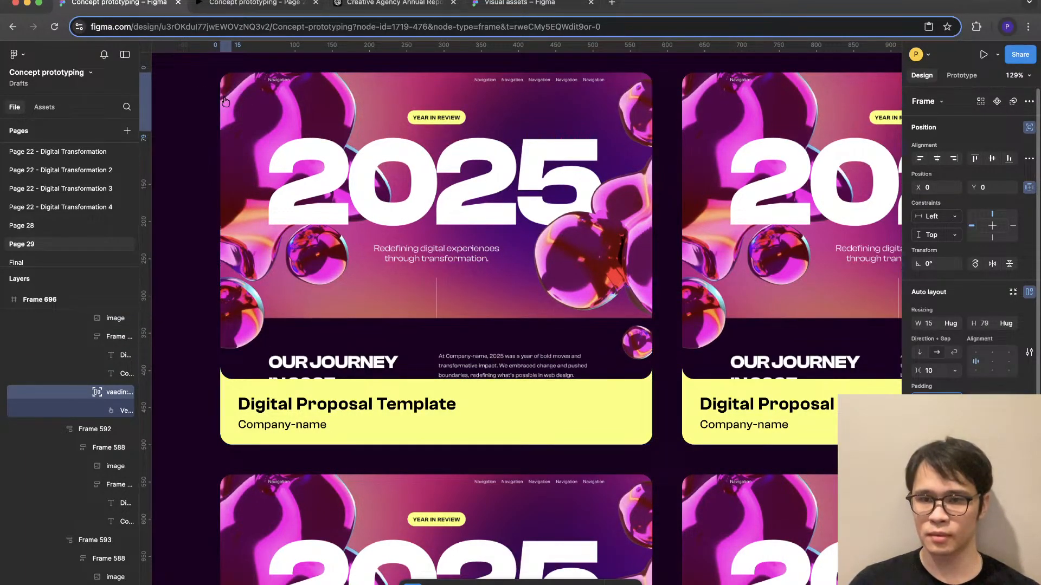
key("Return")
- Give the pointer frame a translucent white fill and fully rounded corners, and place it at X 377, Y 256 over the card image
left_click(1029, 505)
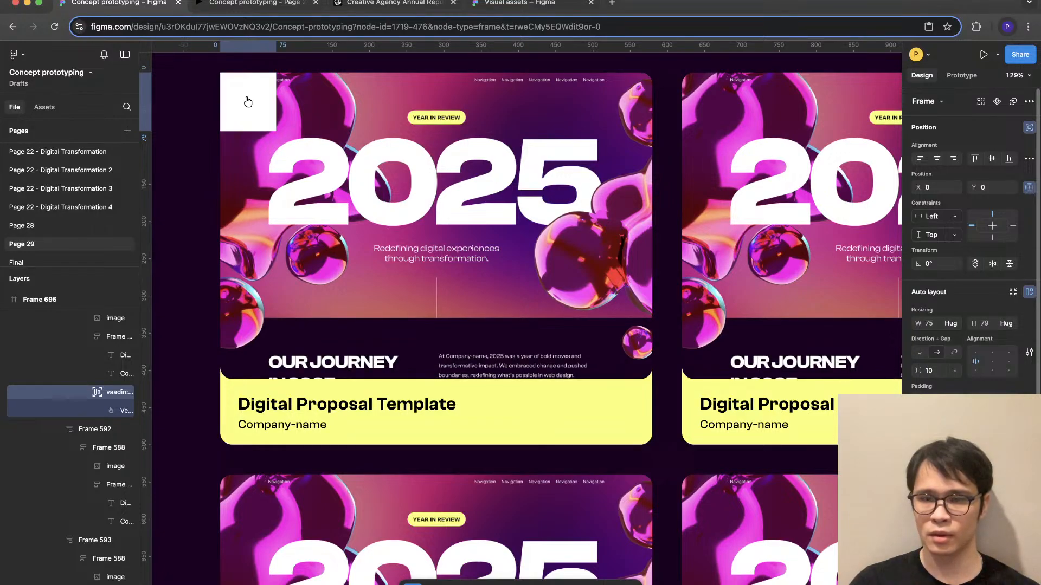
left_click(919, 524)
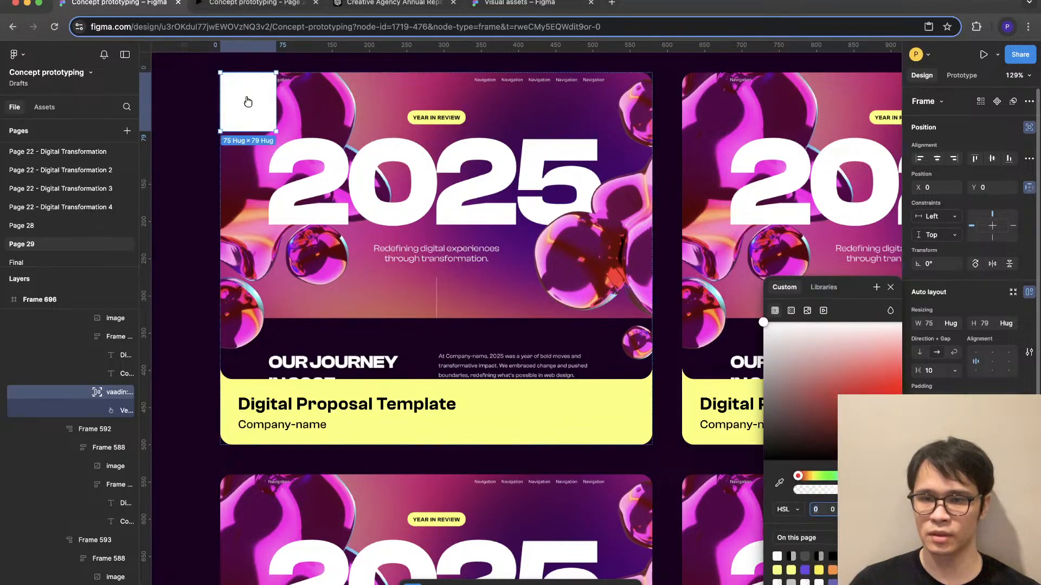
key("Escape")
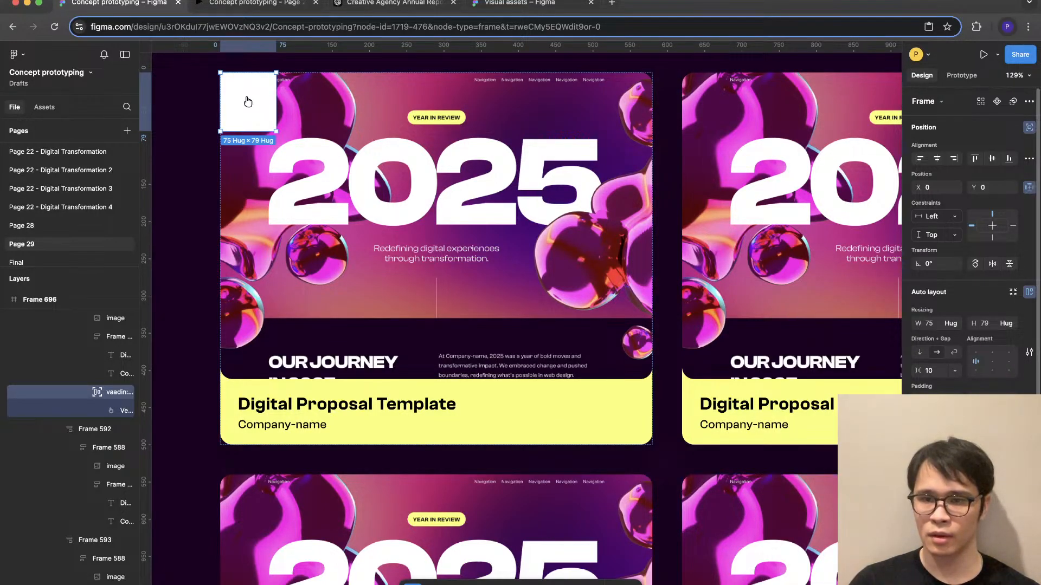
key("Return")
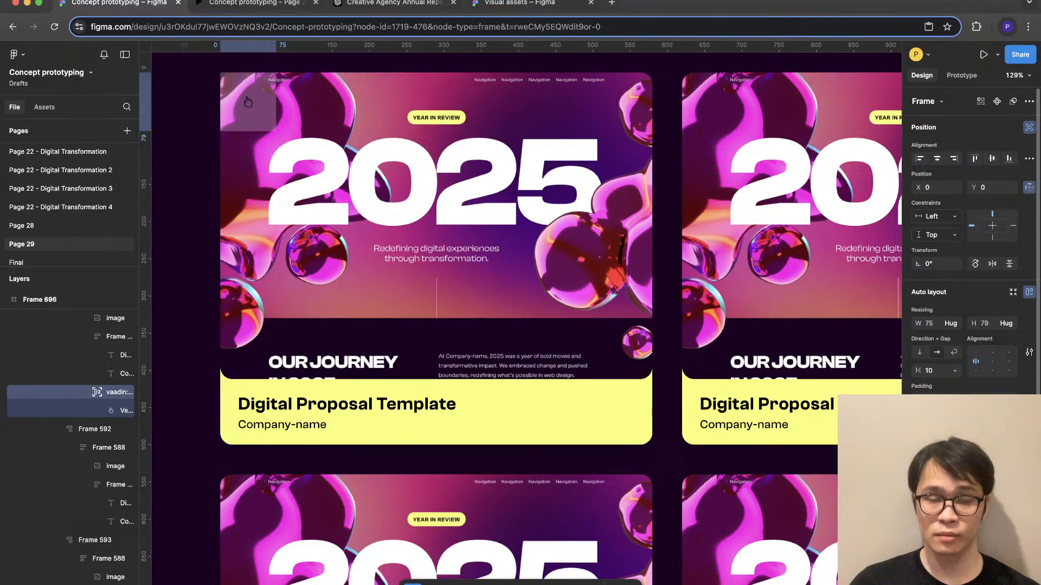
key("Return")
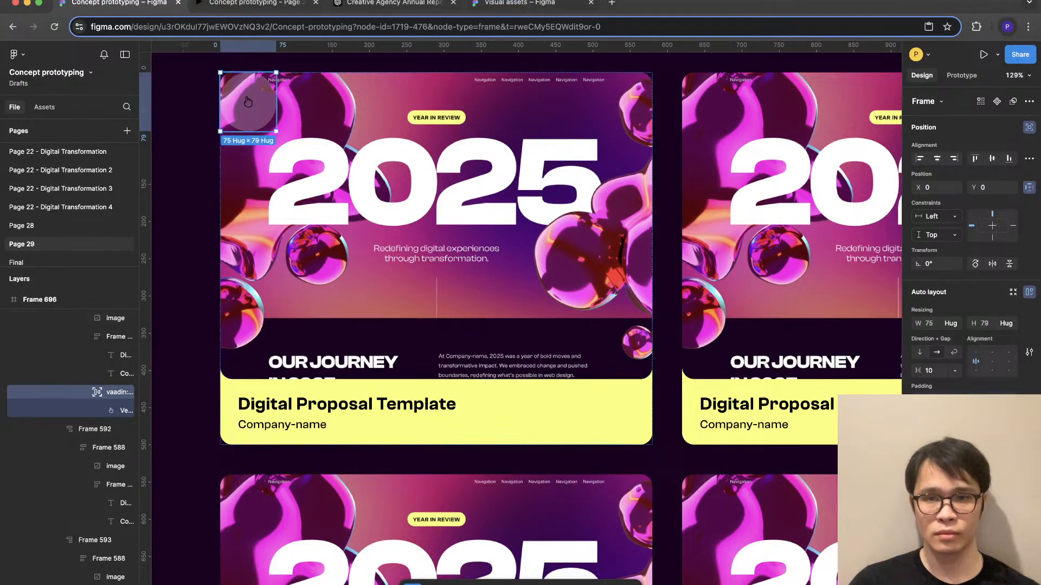
left_click_drag(248, 101, 528, 292)
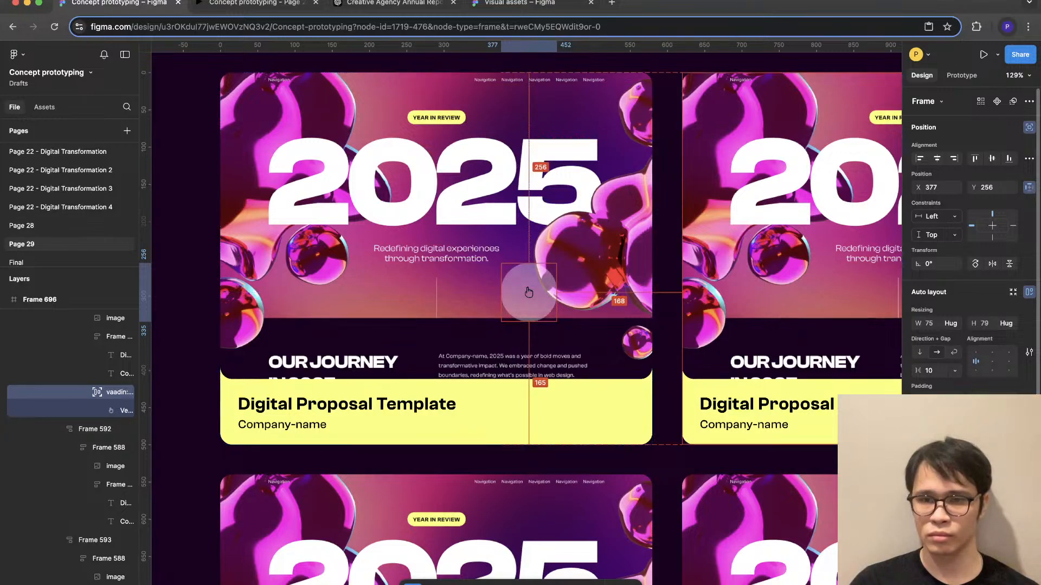
key("Return")
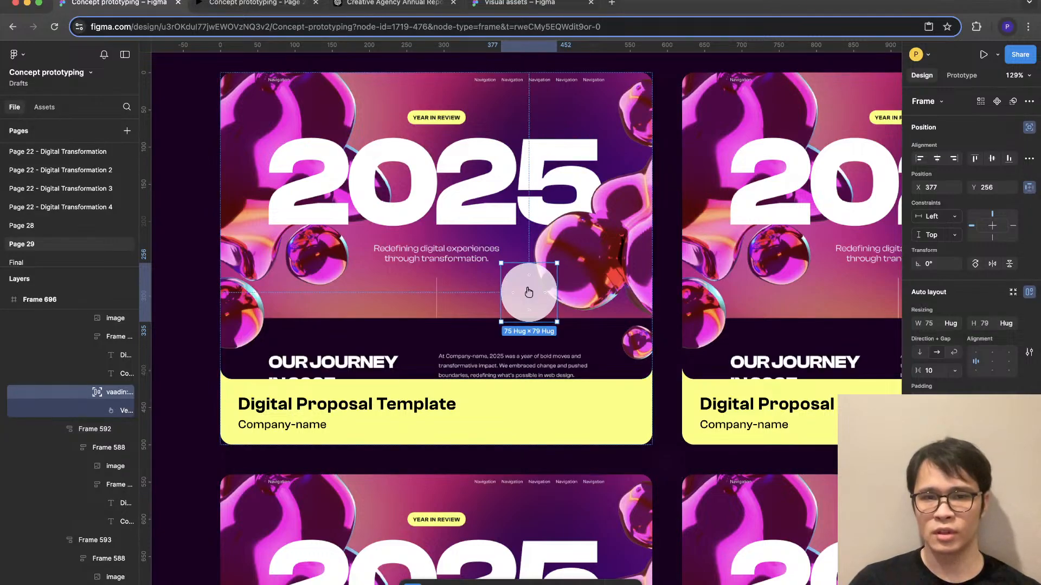
- Lock the pointer vector's proportions and set its height to 32 inside the round badge
double_click(528, 292)
left_click(1029, 276)
left_click(992, 276)
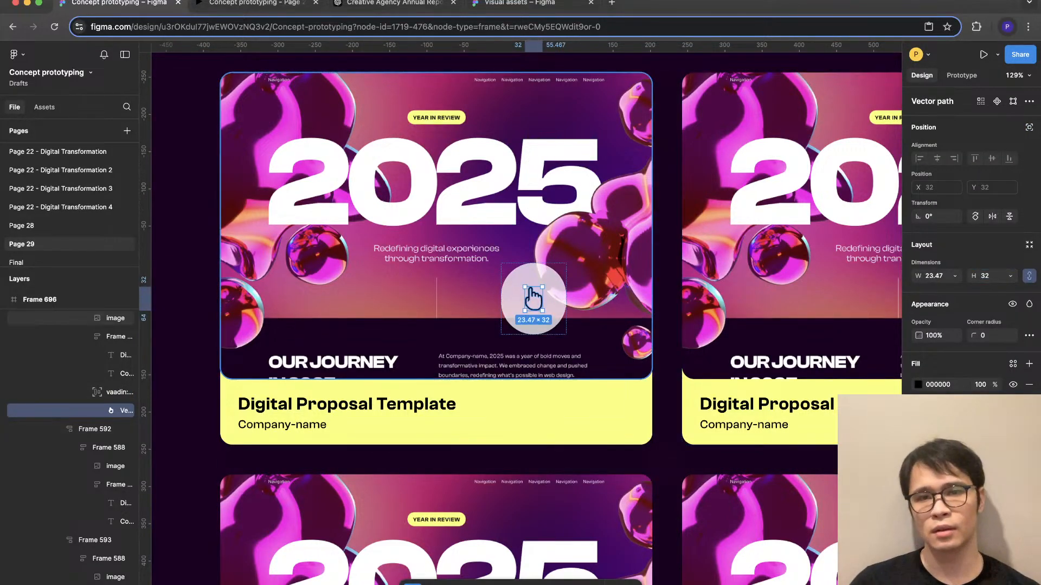
left_click(533, 298)
left_click(533, 298)
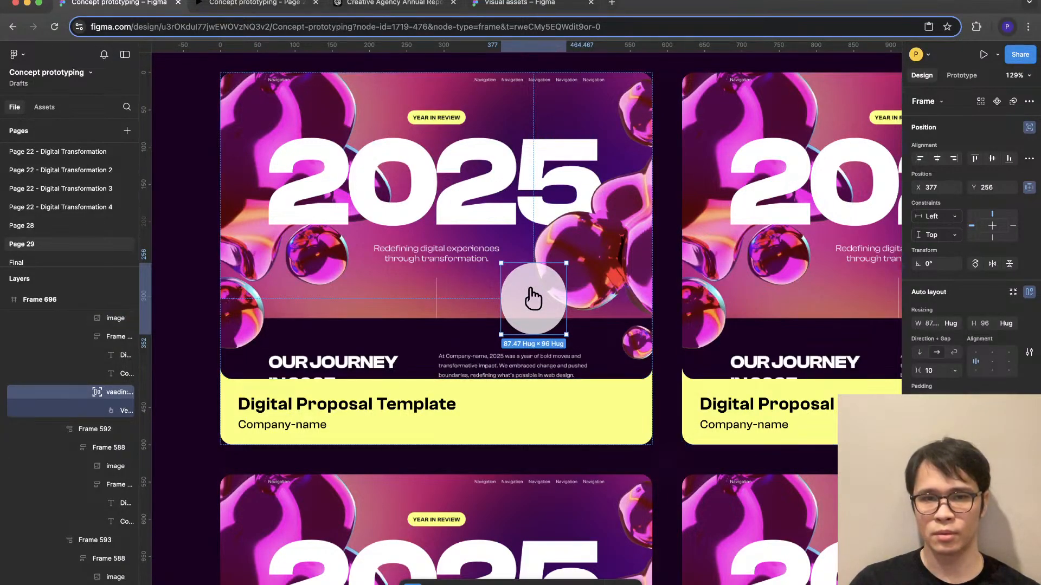
- Rotate the pointer badge about 34° and fix its size at 64 × 64 with the icon centred
left_click_drag(569, 339, 586, 312)
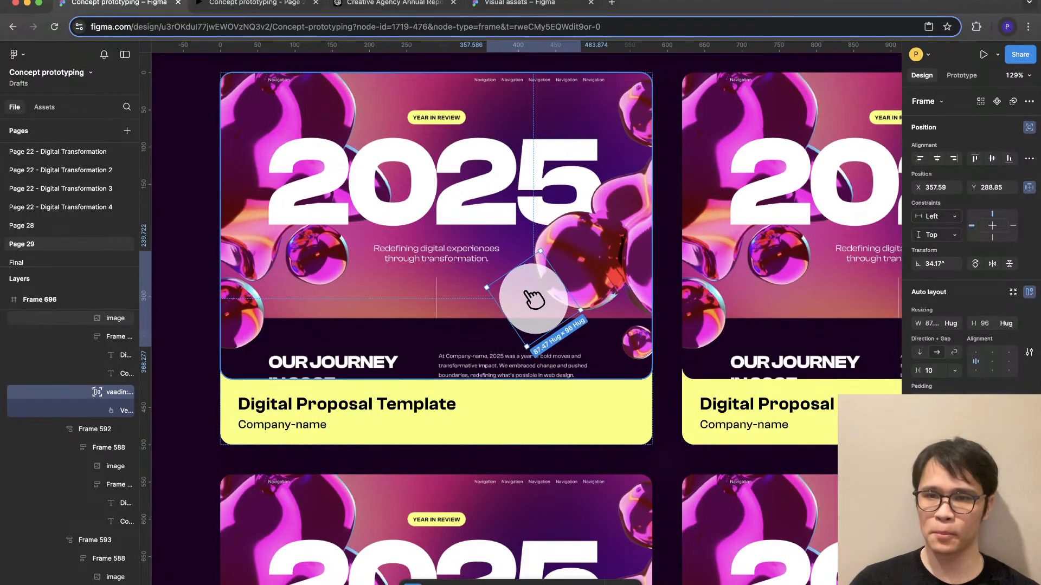
left_click(985, 323)
type("64")
key("Return")
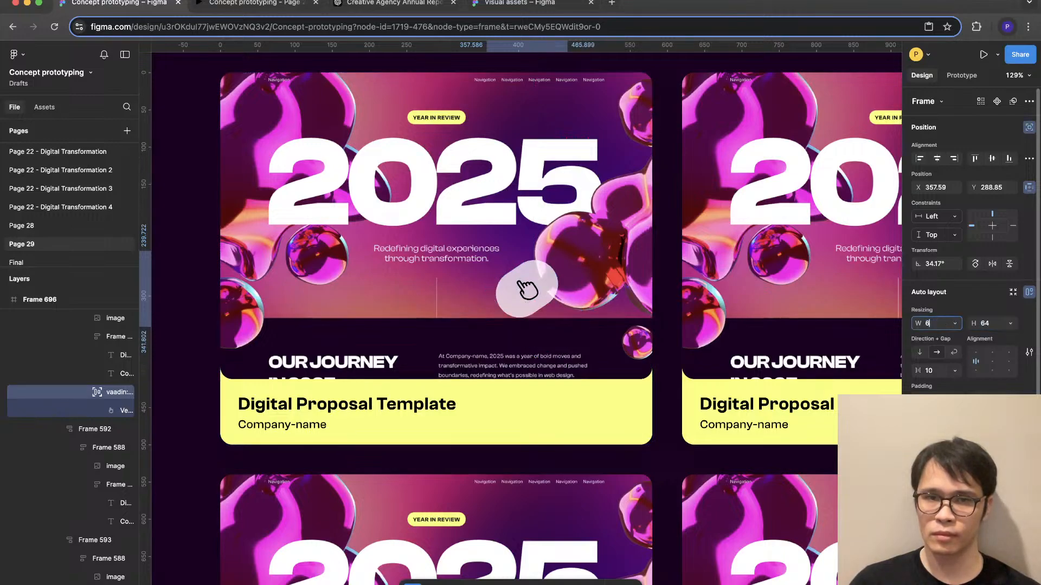
left_click(992, 362)
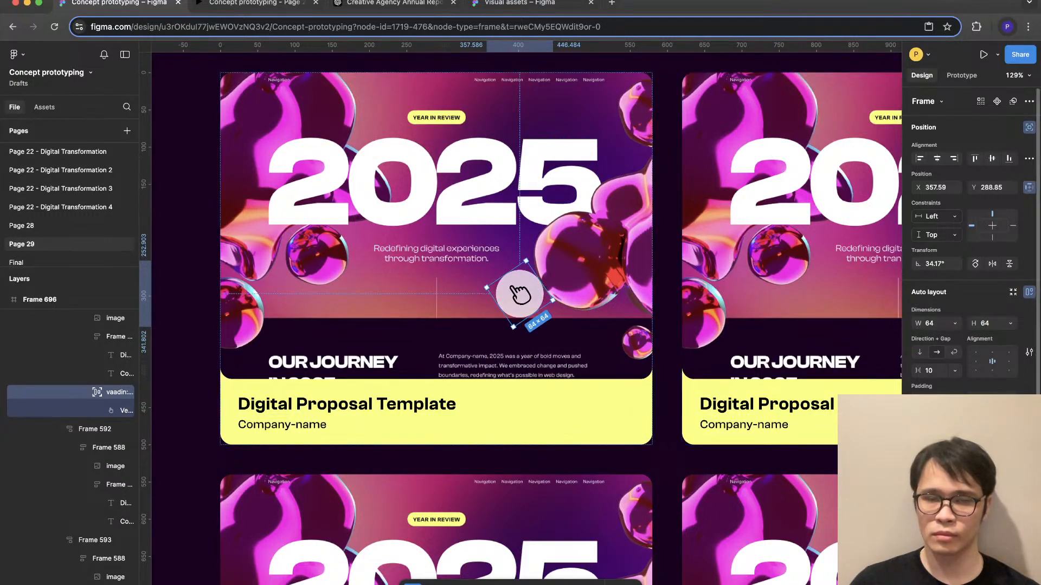
- Delete the 2025 image from the first Digital Proposal Template card, keeping the pointer badge
left_click(461, 347)
scroll(376, 375, "down", 5)
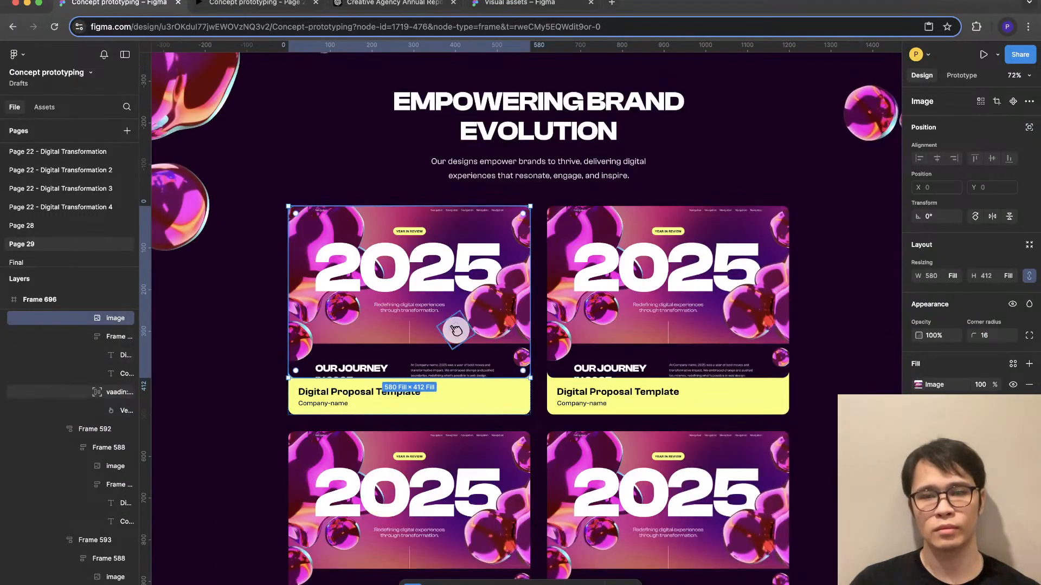
left_click(455, 330)
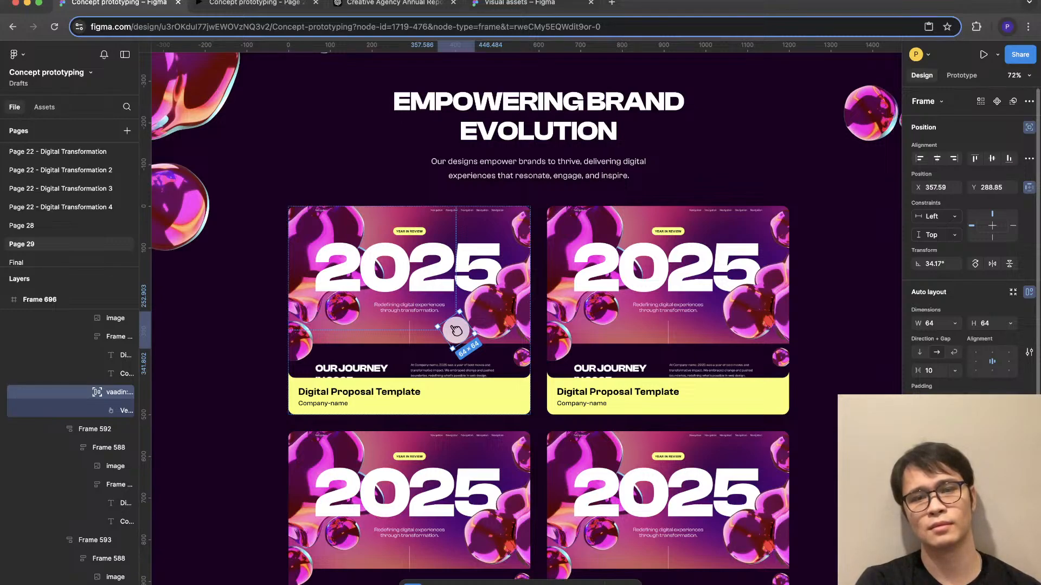
left_click(456, 329)
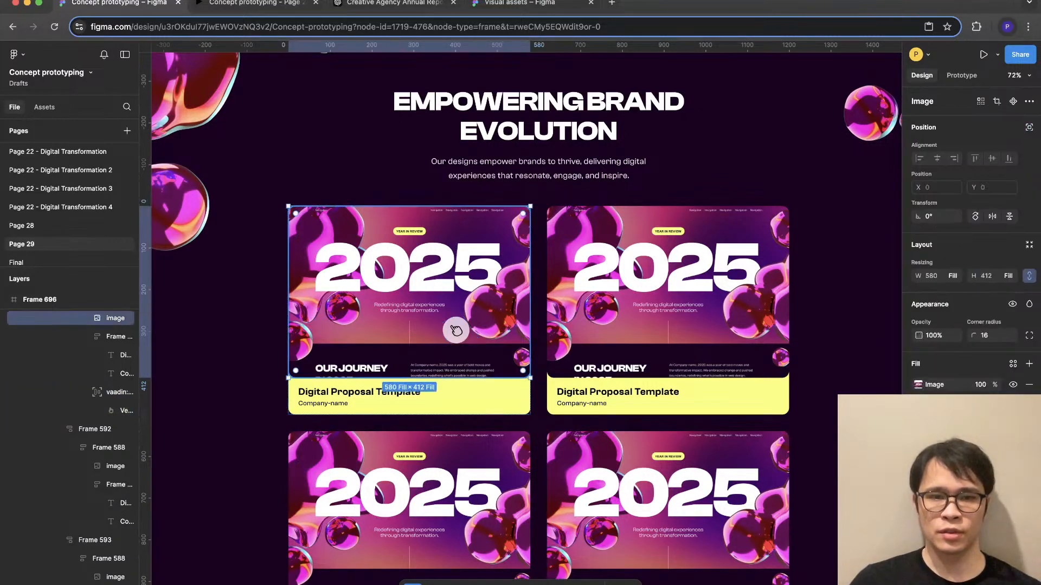
key("Delete")
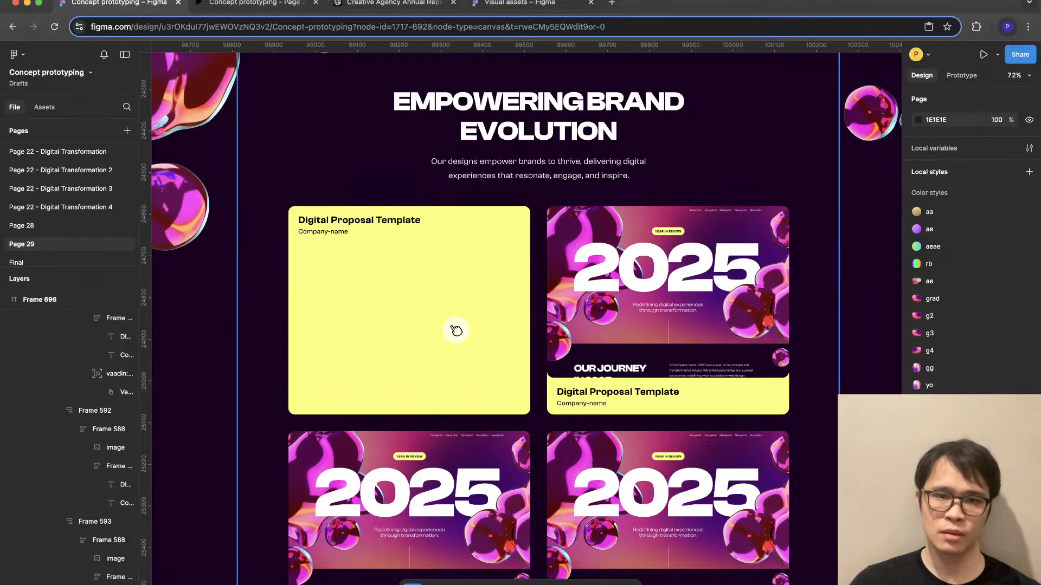
- Duplicate the first card's Company-name line and replace the copy with the paragraph from the Our Journey in 2025 section
double_click(456, 330)
scroll(456, 330, "up", 2)
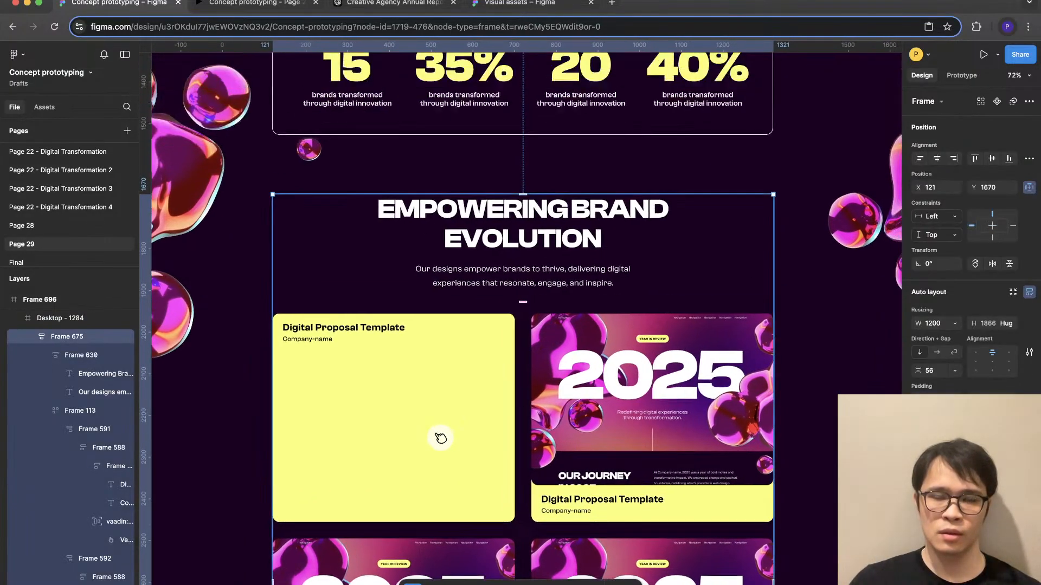
scroll(588, 187, "up", 5)
double_click(588, 187)
key("super+c")
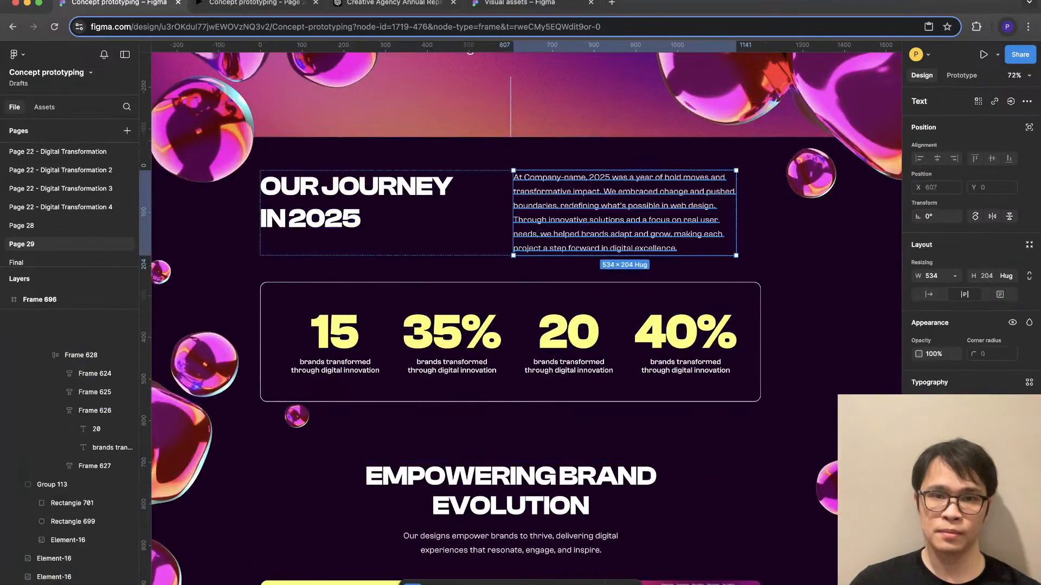
scroll(588, 187, "down", 3)
scroll(588, 187, "down", 3)
left_click(341, 306)
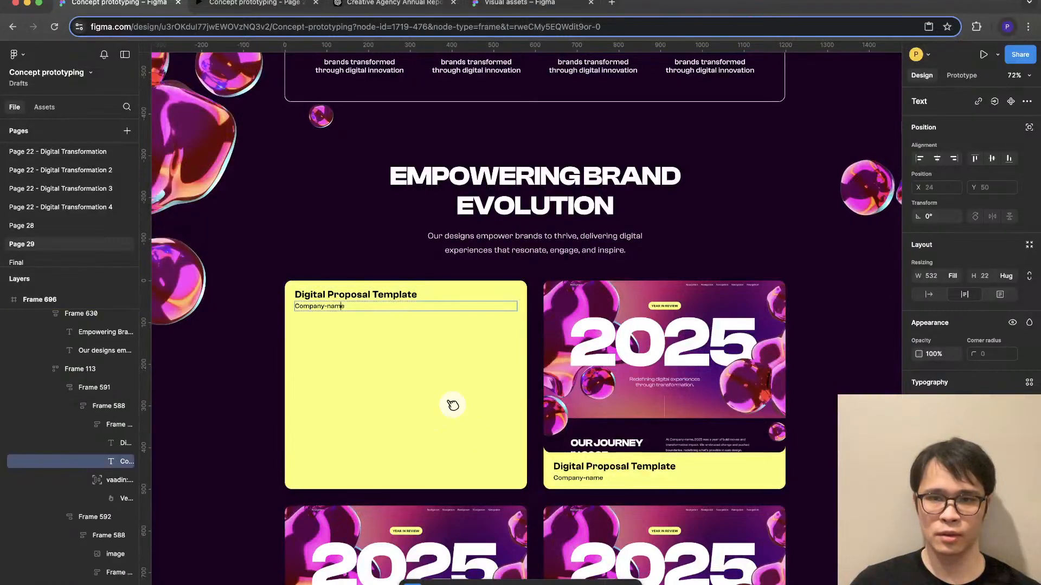
key("Escape")
key("ctrl+d")
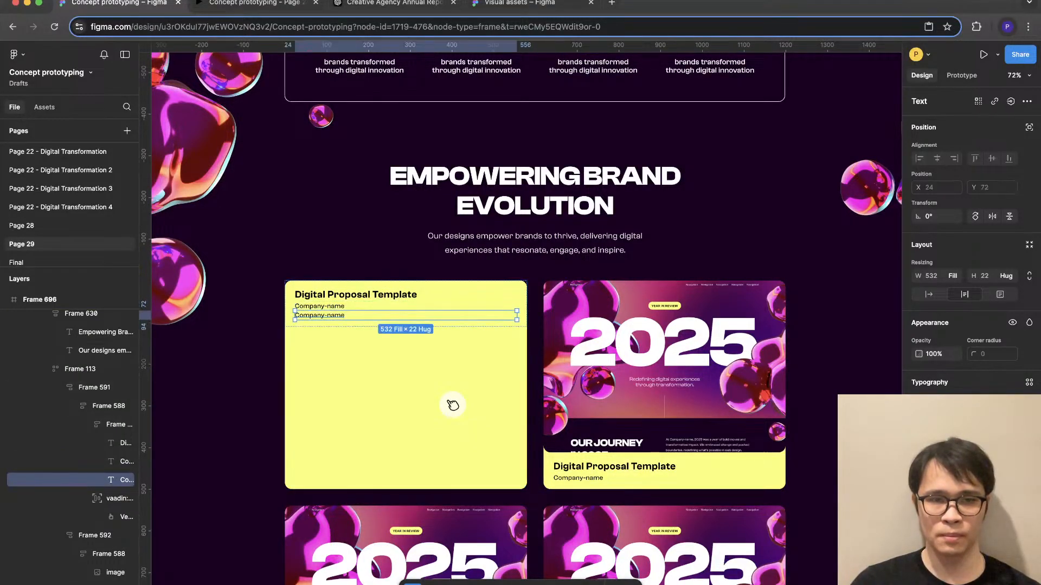
key("Return")
key("super+v")
key("Escape")
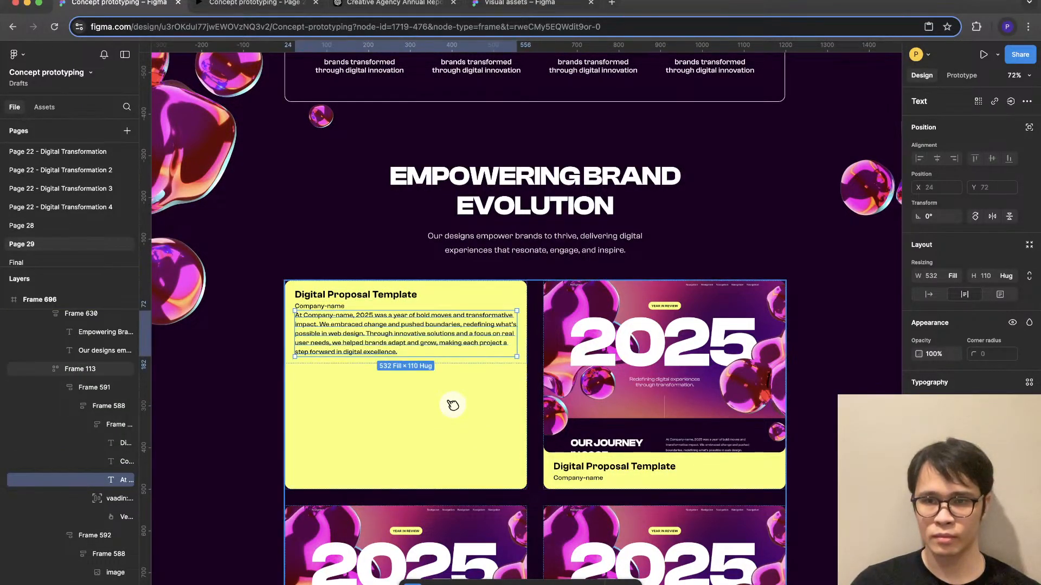
- Give the card's pasted paragraph a lighter font weight and increase its text size by two steps
left_click(936, 421)
left_click(940, 394)
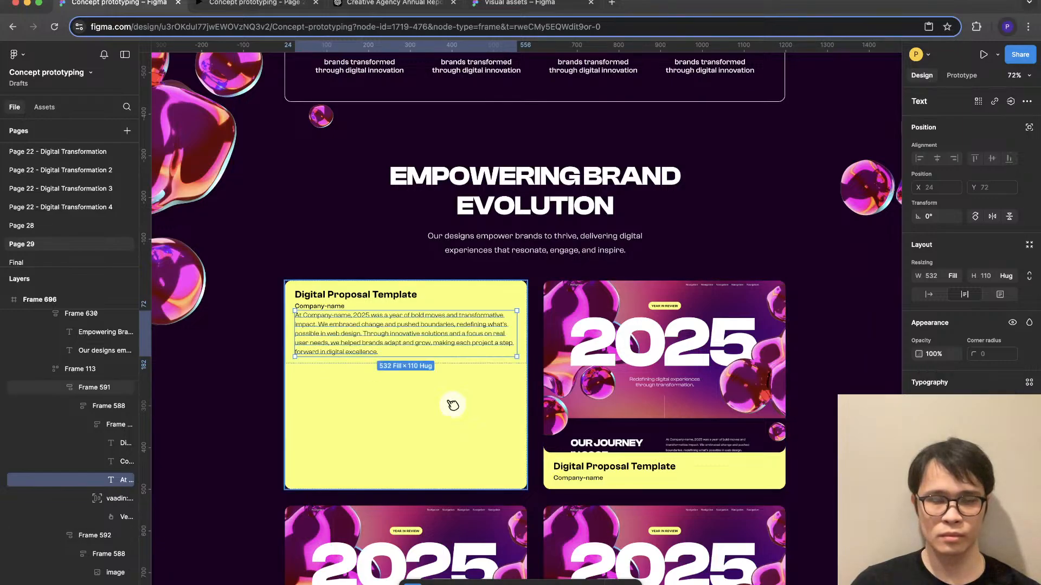
left_click(452, 405)
scroll(471, 484, "up", 5)
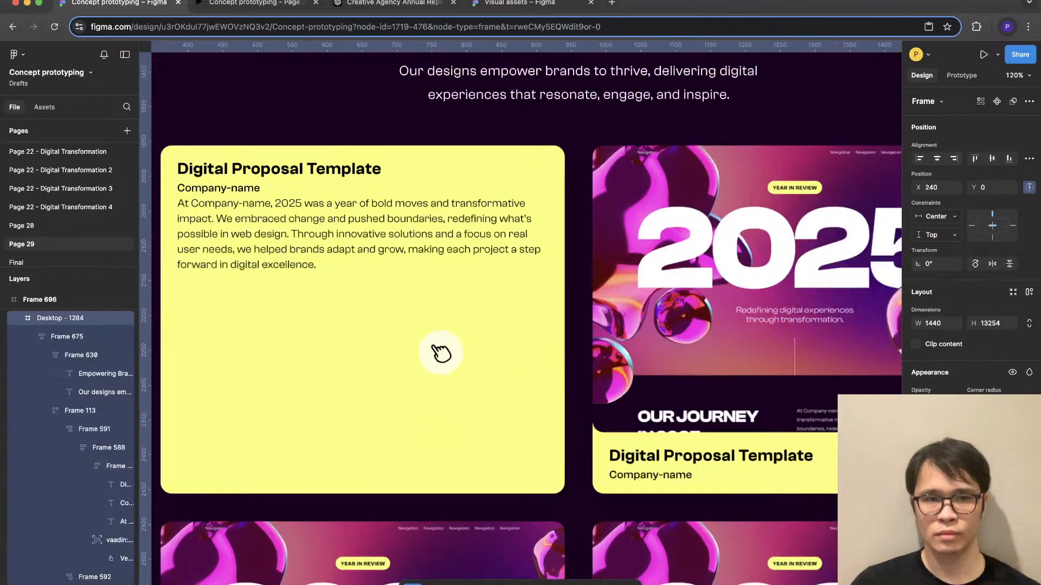
scroll(453, 379, "up", 2)
left_click(376, 303, "super")
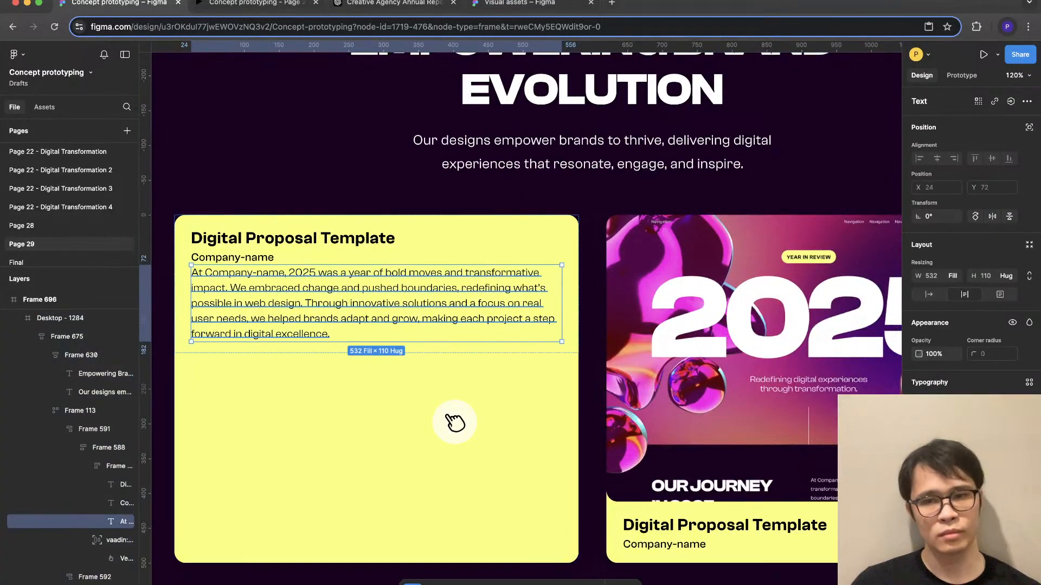
key("super+shift+period")
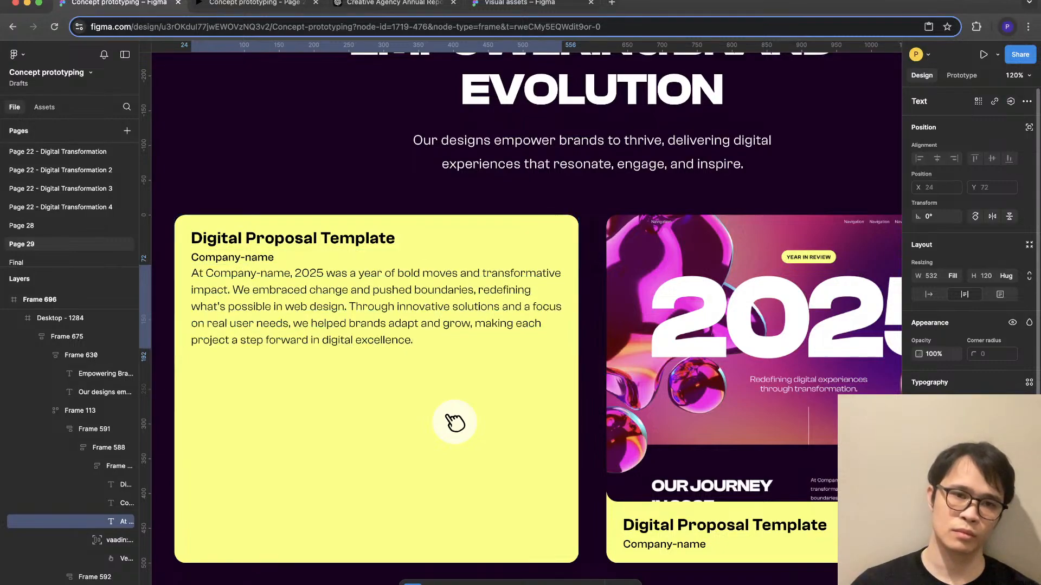
key("super+shift+period")
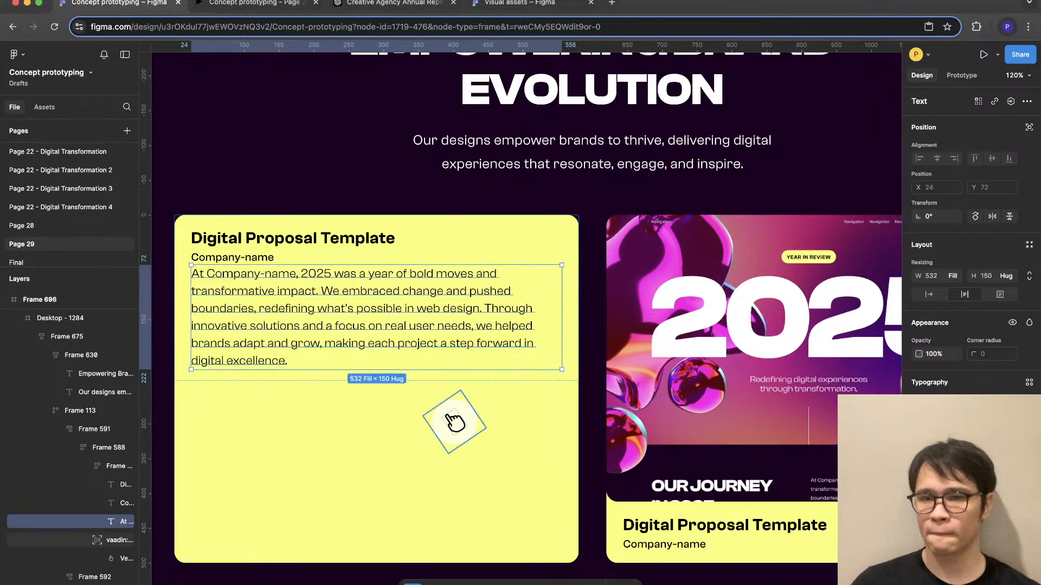
- Group the first card's Digital Proposal Template title and Company-name line in their own auto layout frame
left_click(454, 423)
double_click(455, 423)
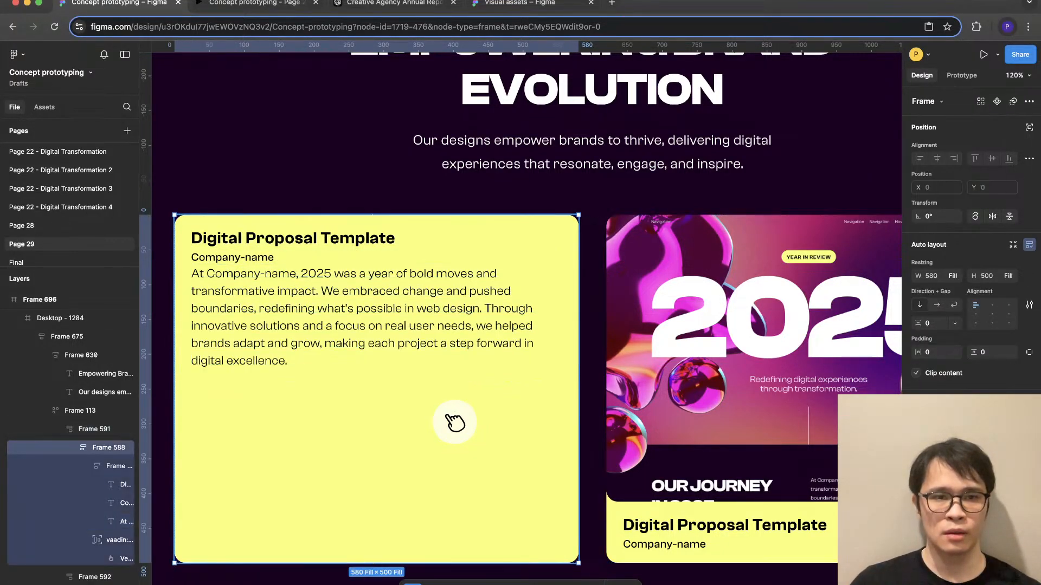
double_click(454, 422)
left_click(455, 423)
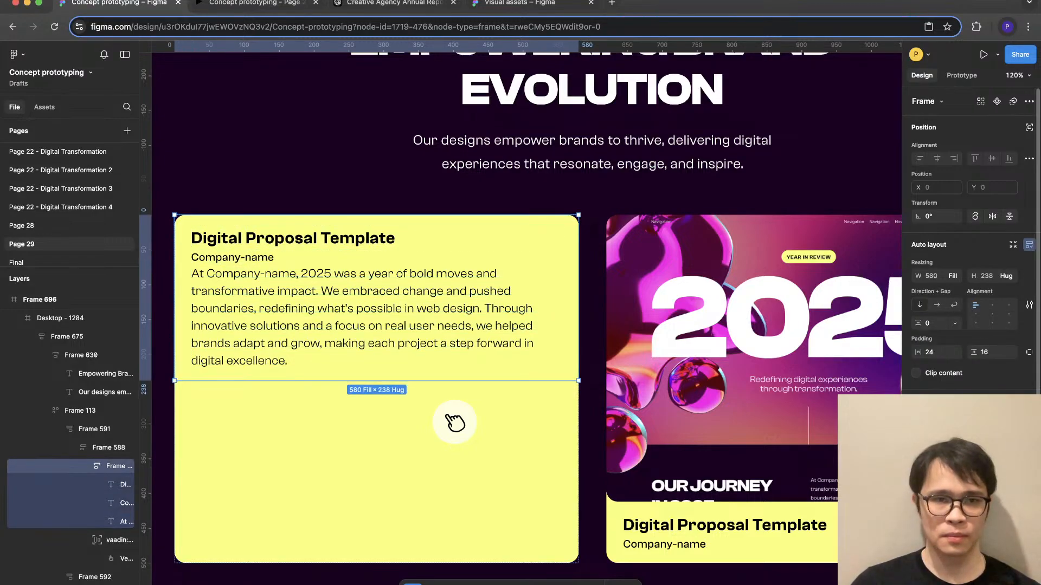
double_click(455, 423)
left_click(232, 257)
left_click(293, 238, "shift")
key("shift+a")
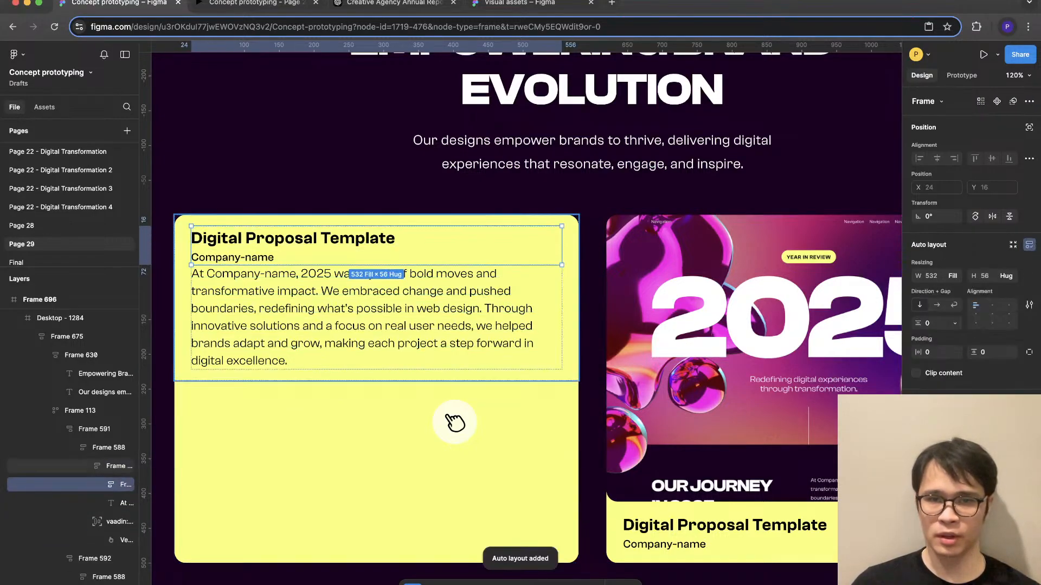
- Set the first card's vertical gap between the title and company-name group and the paragraph to 16, after trying 32 and 24
key("shift+Return")
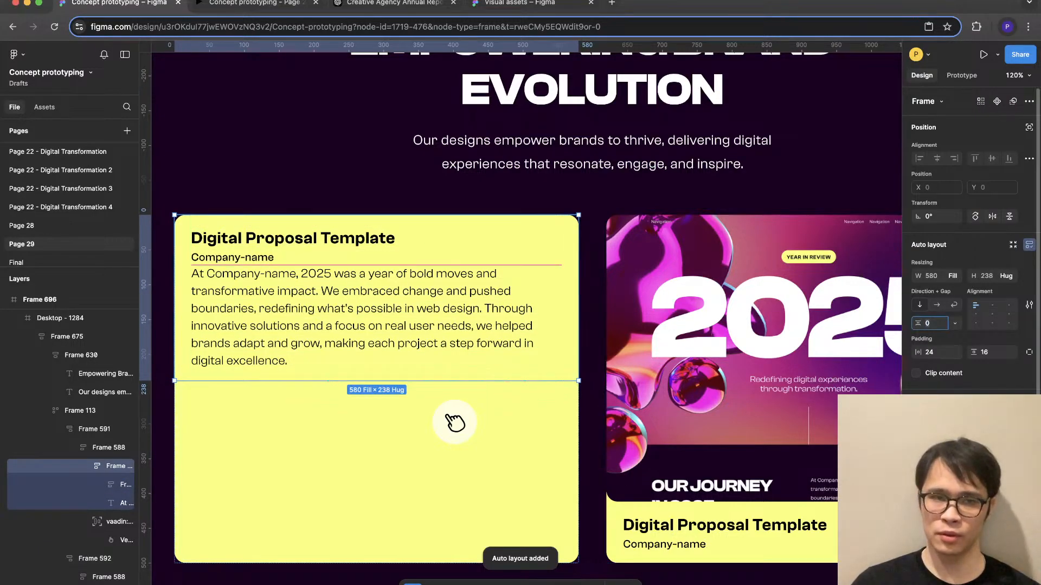
type("32")
key("Return")
type("2")
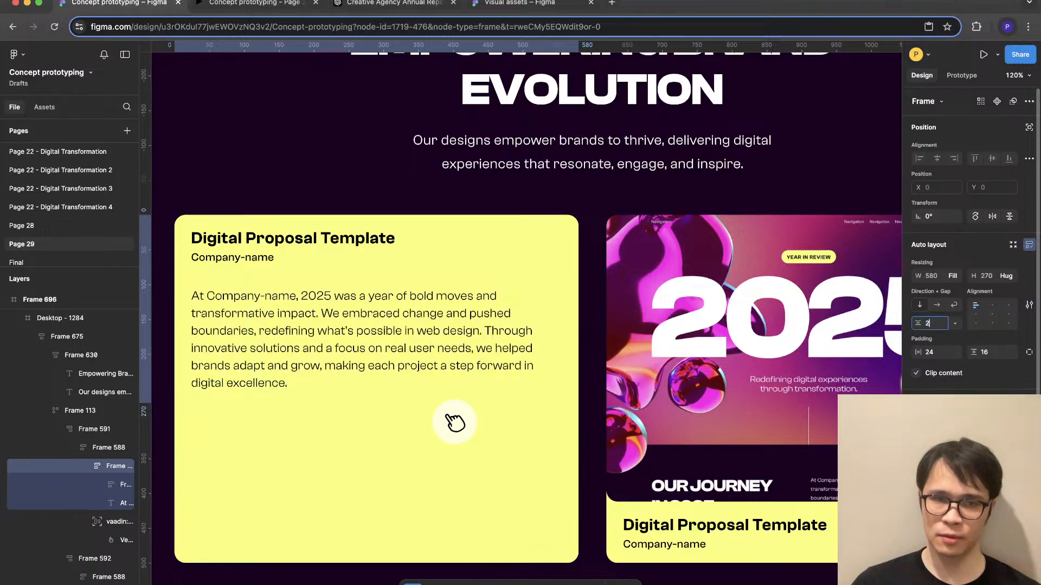
type("4")
key("Return")
type("16")
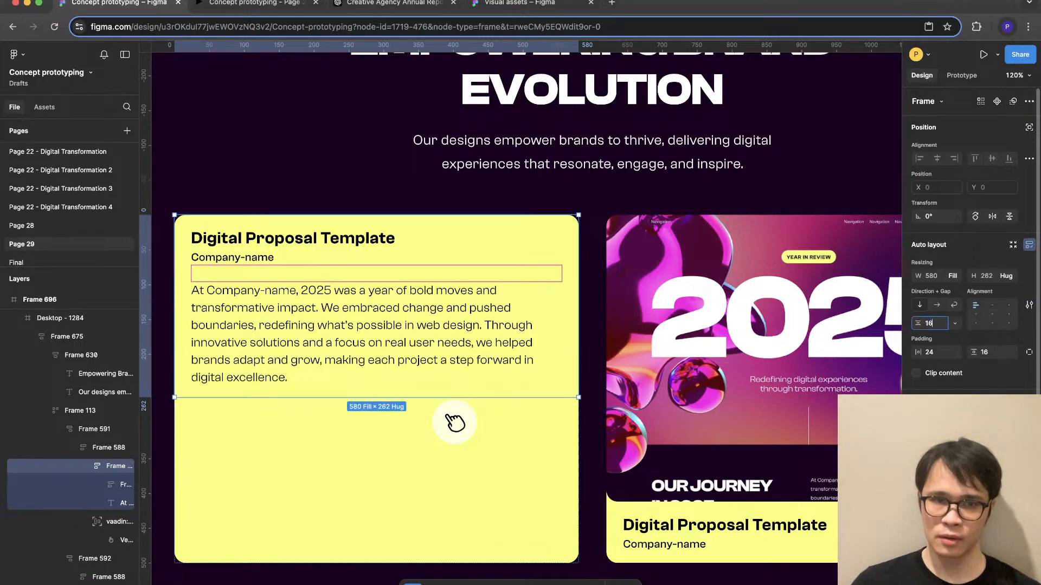
key("Return")
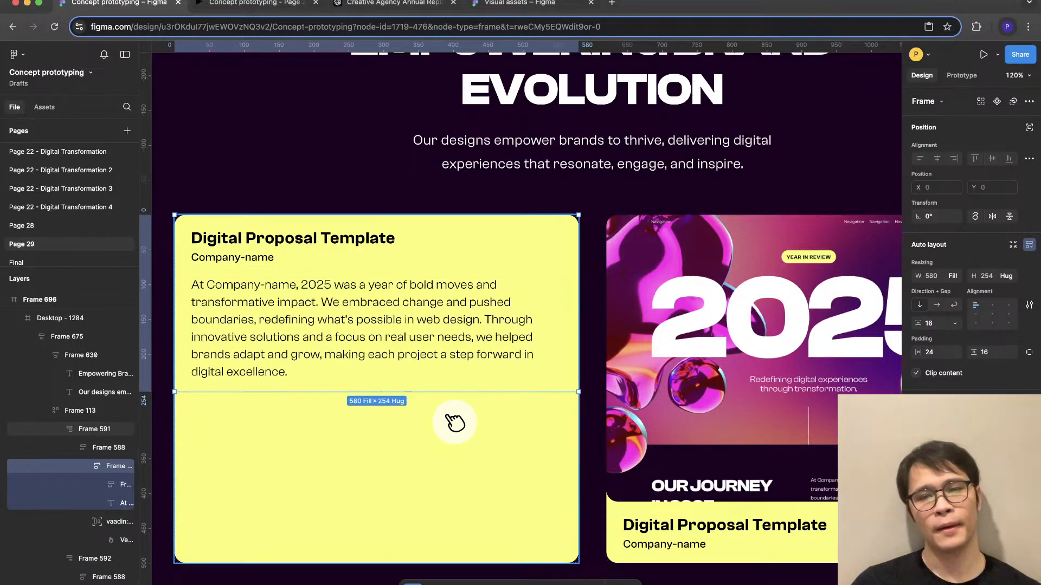
- Copy the second card's 2025 image into the first card and place it above the yellow text block
left_click(402, 423)
scroll(402, 423, "down", 5)
left_click(585, 398, "super")
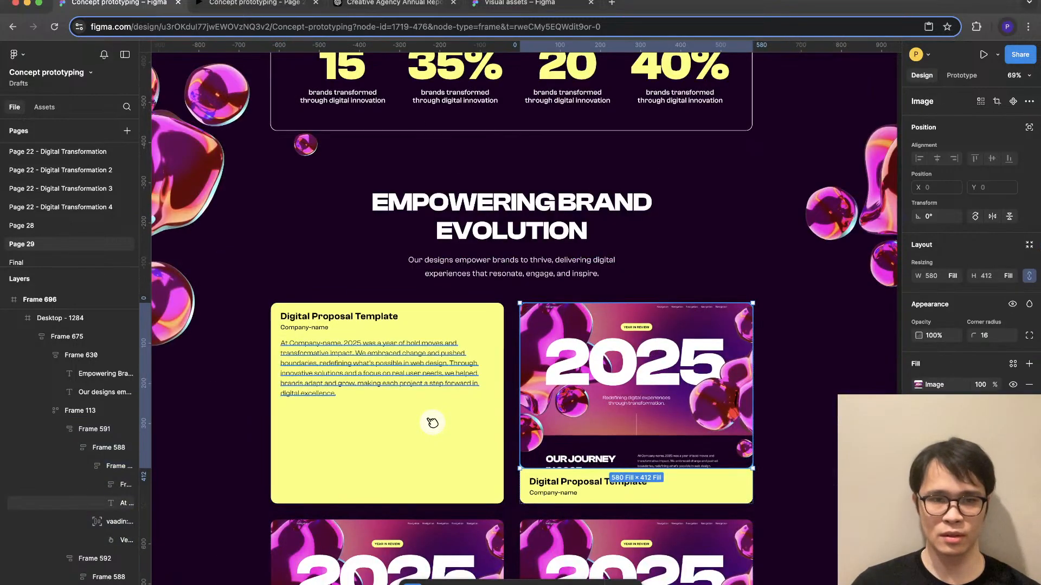
left_click(432, 422)
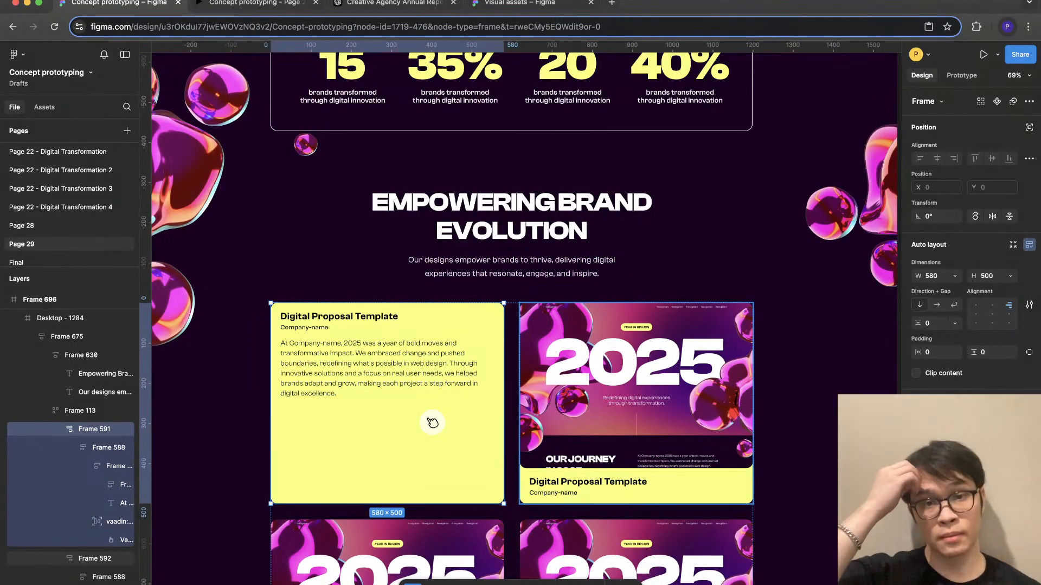
key("super+v")
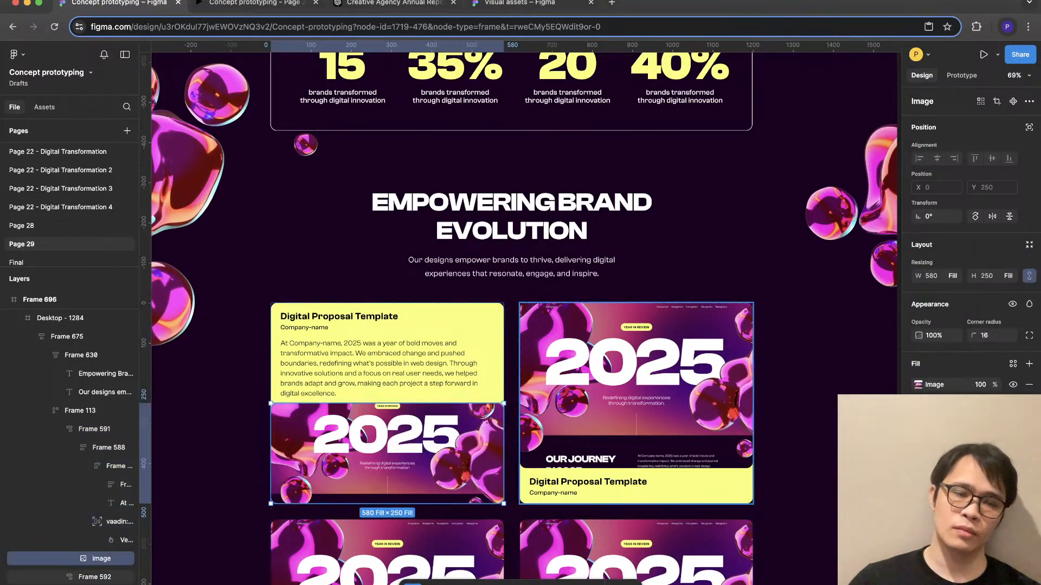
key("Up")
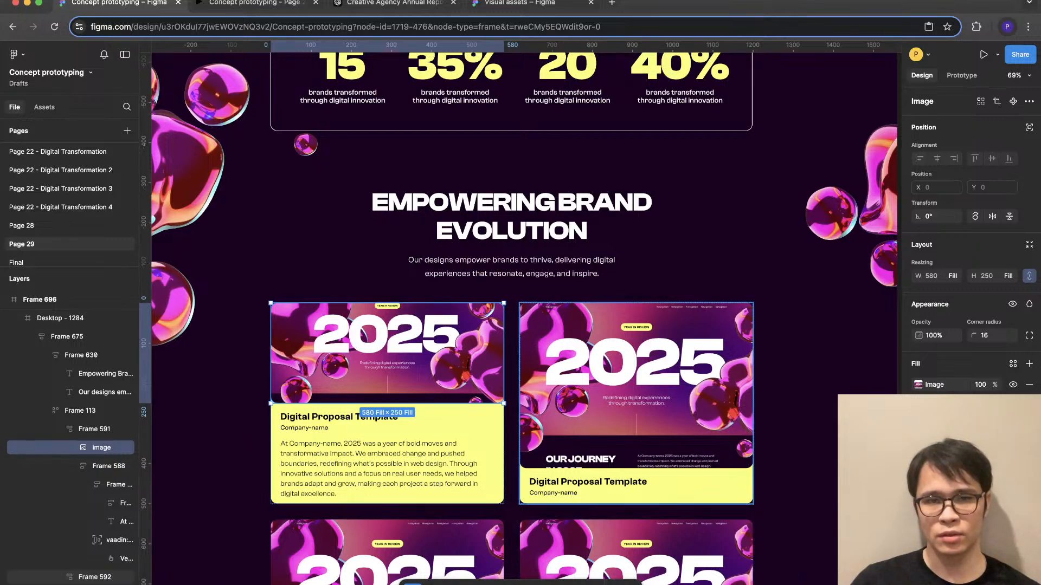
key("Escape")
left_click(101, 447)
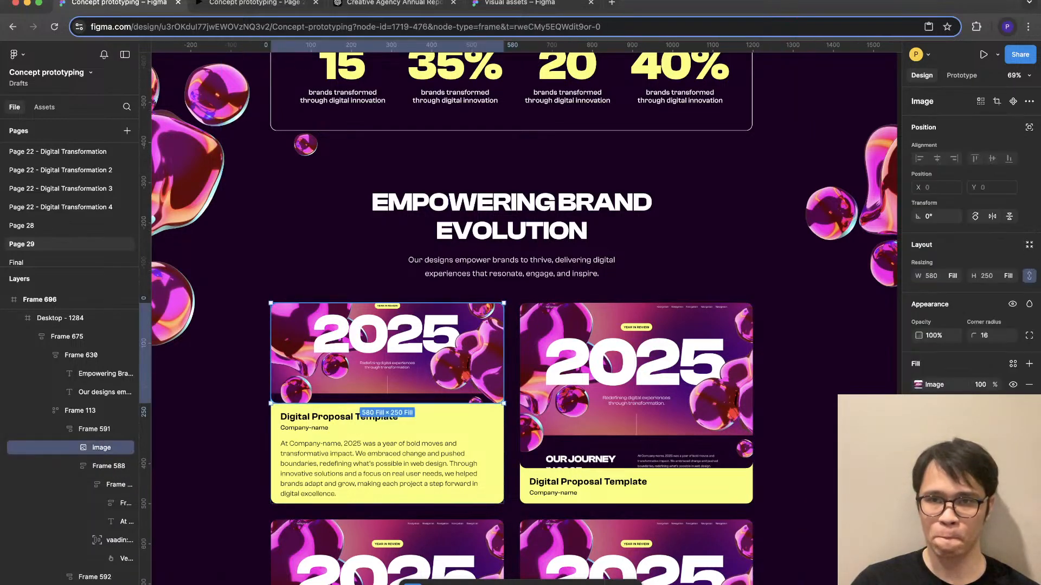
left_click(1028, 127)
key("ctrl+z")
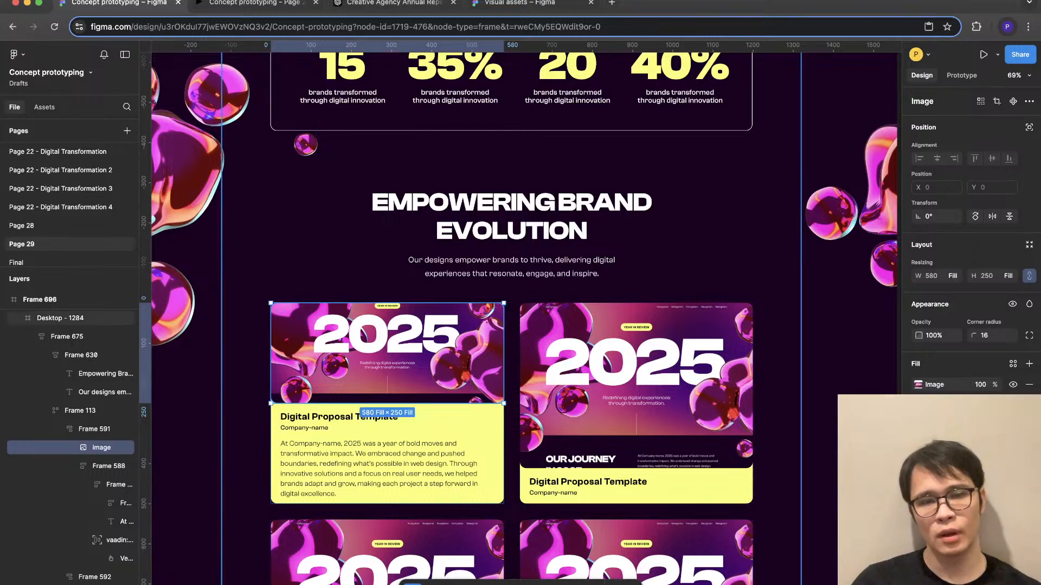
- Wrap the first card's heading group and paragraph together in a new auto layout frame
left_click(108, 467)
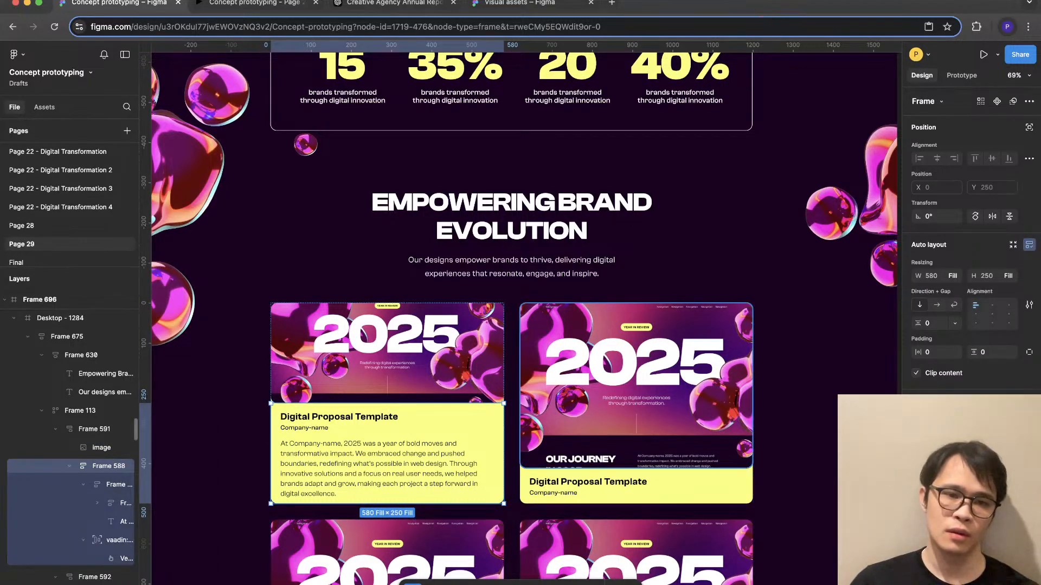
double_click(387, 464)
double_click(387, 469)
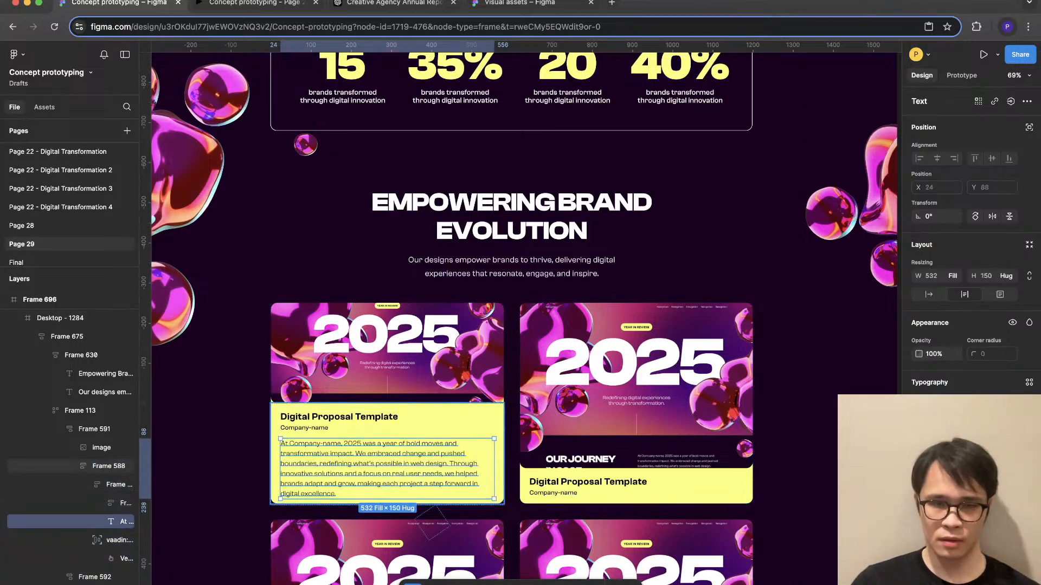
left_click(119, 503, "shift")
key("shift+a")
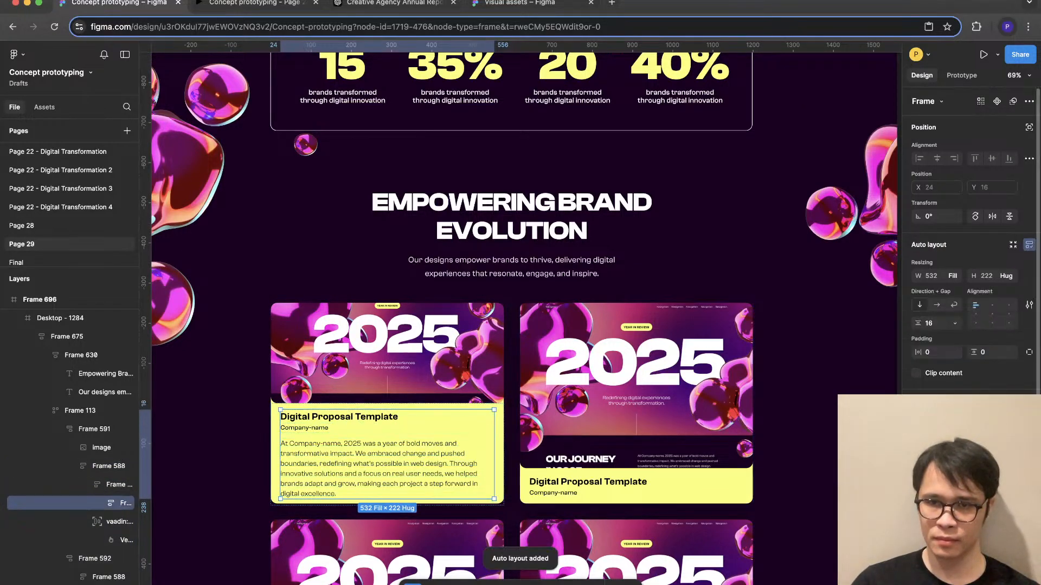
- Give the first card's new text frame a bottom padding of 16 and clip its content
left_click(1029, 352)
left_click(993, 369)
type("16")
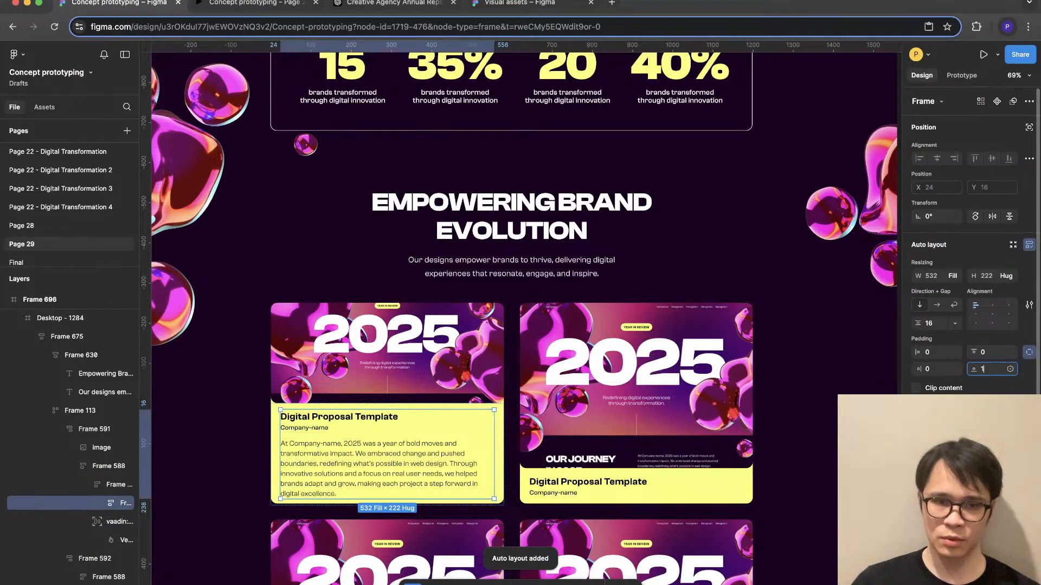
key("Return")
left_click(916, 388)
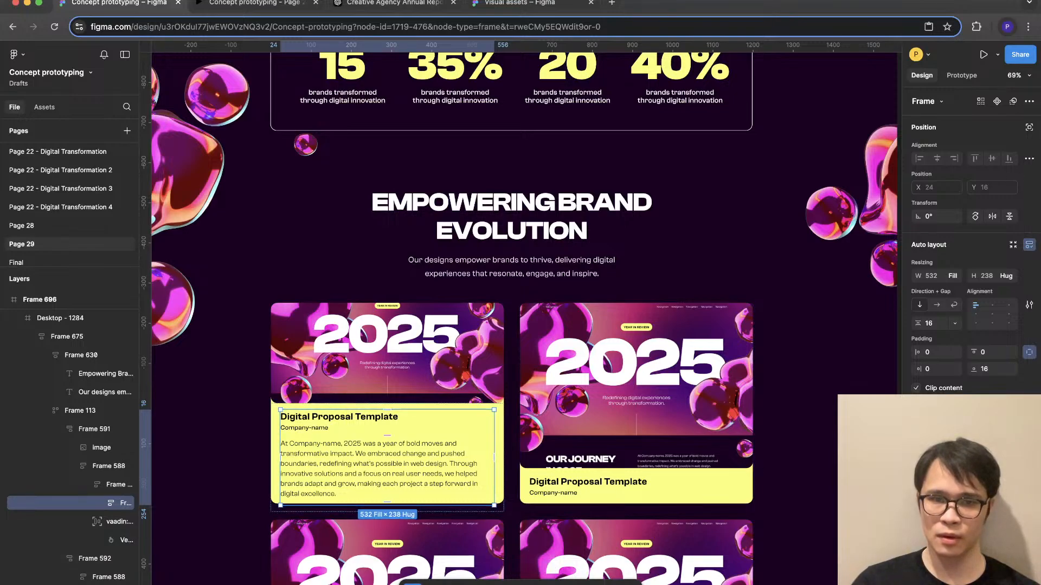
- Make the height of the first card's yellow text block hug its contents
left_click(103, 466)
left_click(1005, 276)
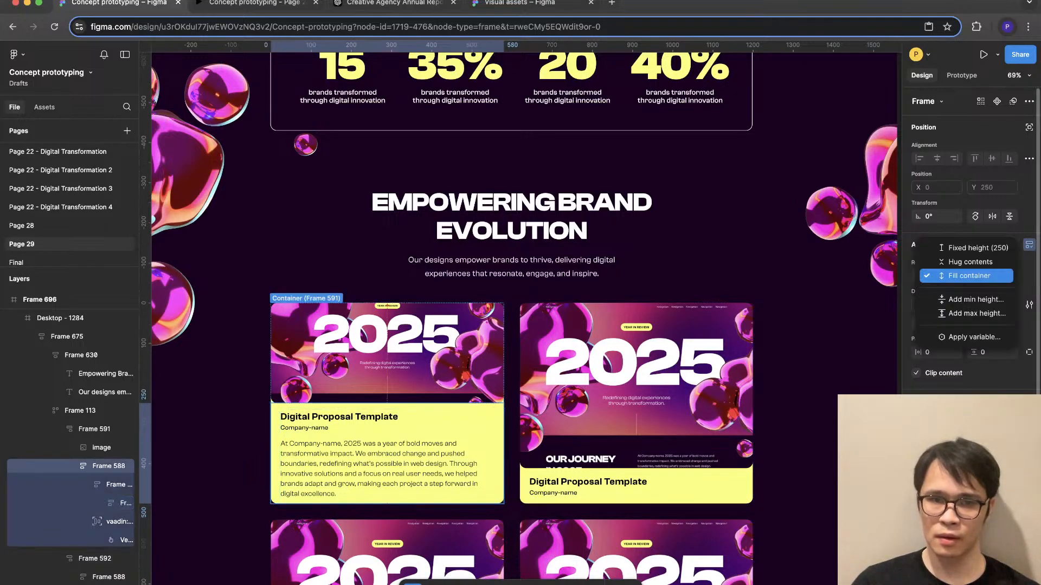
left_click(971, 262)
key("Escape")
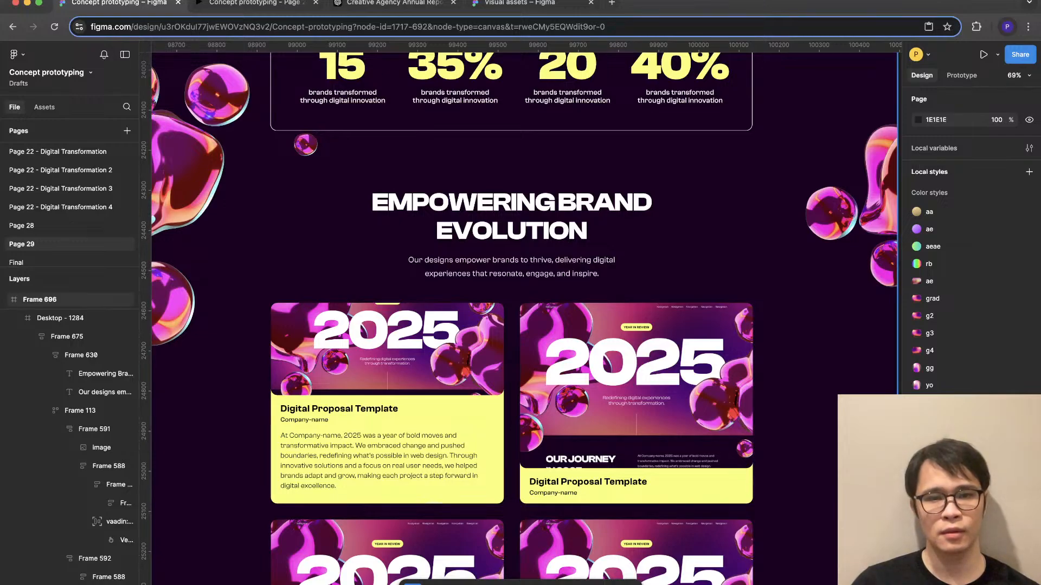
scroll(333, 523, "up", 5)
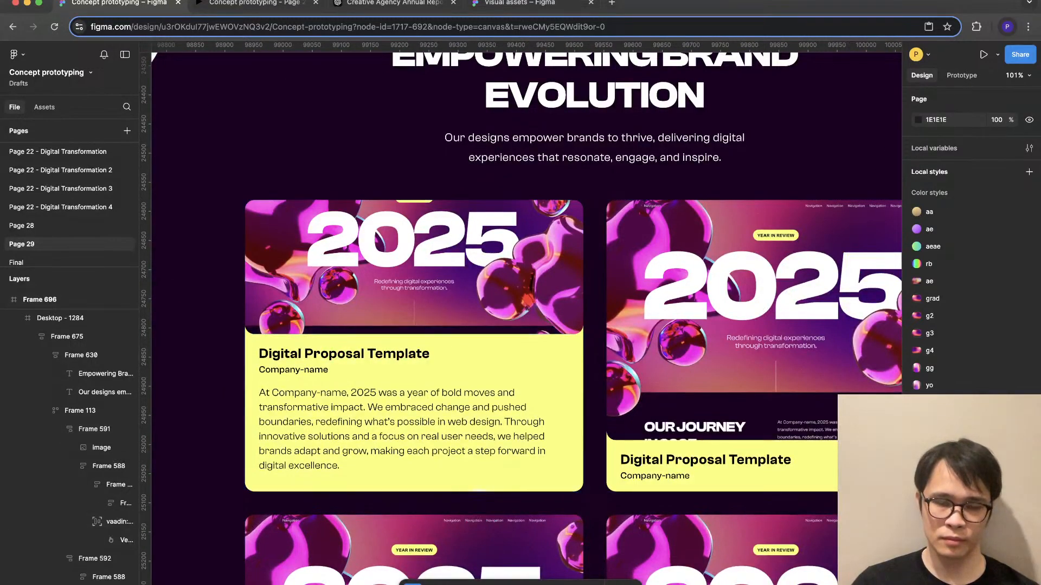
scroll(252, 512, "down", 5)
key("t")
scroll(574, 489, "down", 3)
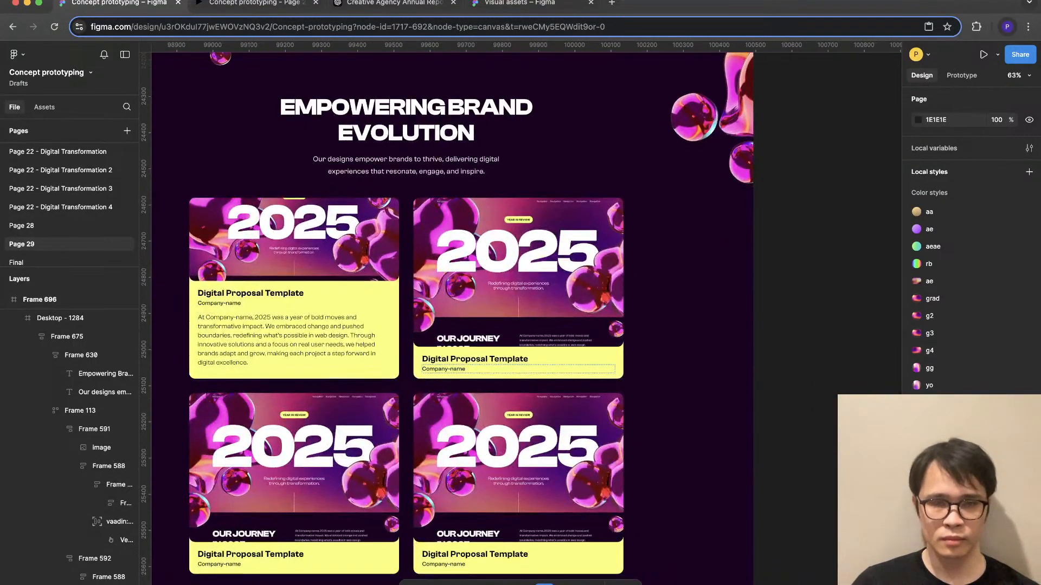
scroll(208, 317, "up", 5)
scroll(504, 423, "down", 2)
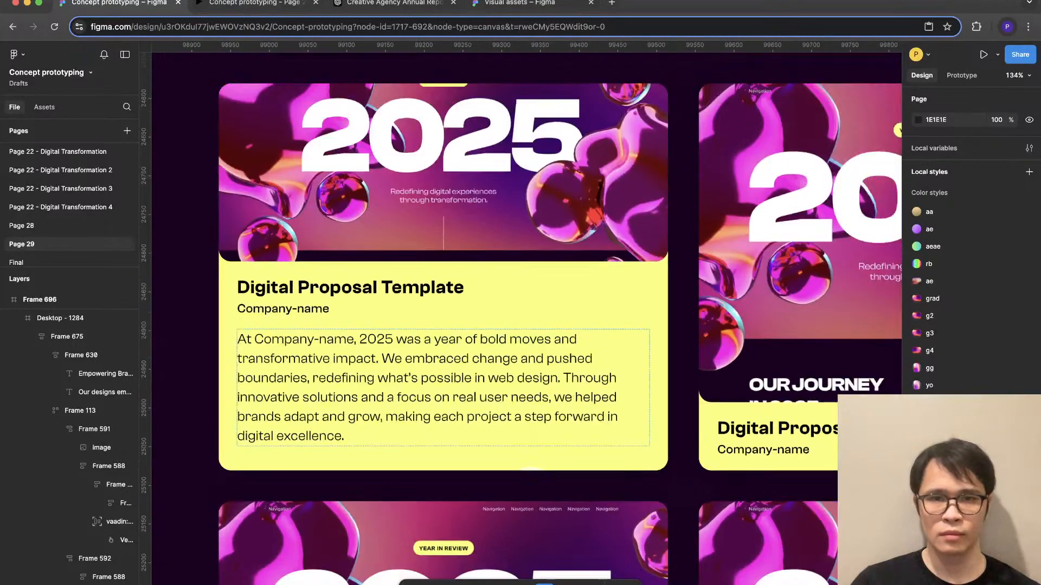
scroll(392, 217, "down", 4)
left_click(271, 303)
key("Escape")
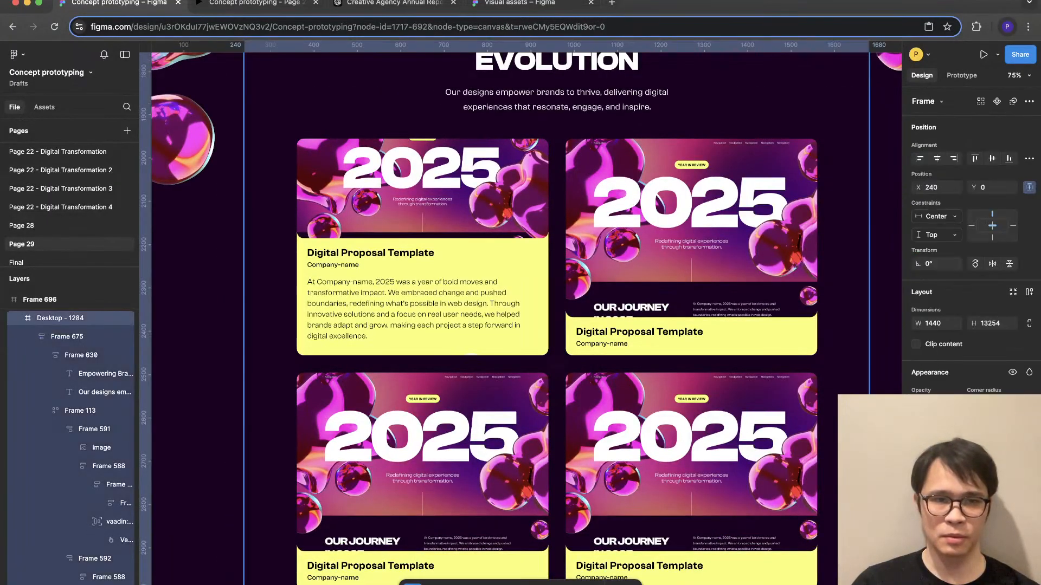
- Move the pointer badge up from beneath the first card to beside its title, at about X 467, Y 44
left_click(80, 411)
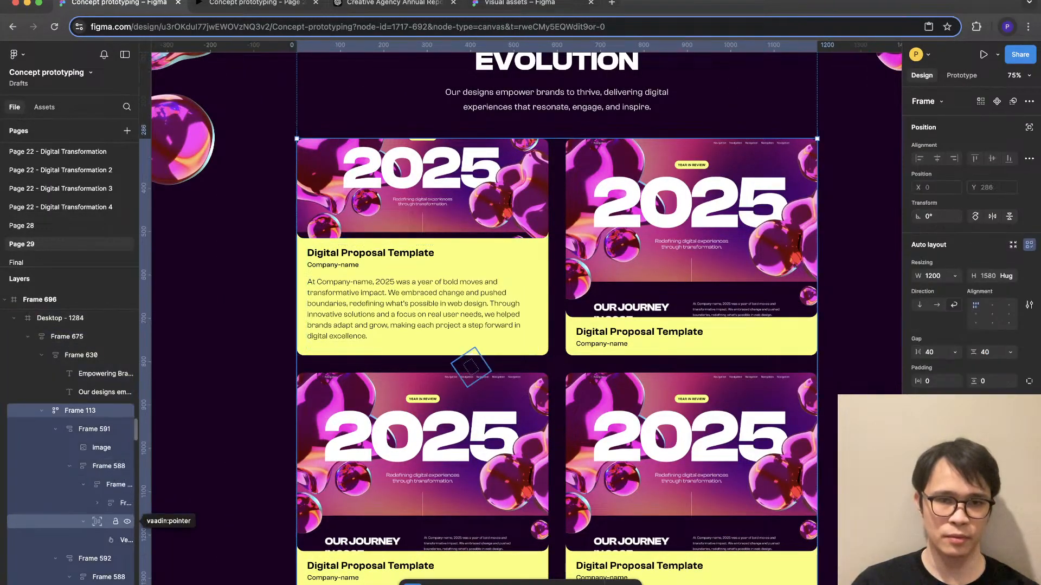
left_click(103, 521)
key("shift+Up")
key("shift+Up")
key("shift+Up")
key("shift+Up")
key("shift+Up")
key("shift+Up")
key("shift+Up")
key("shift+Up")
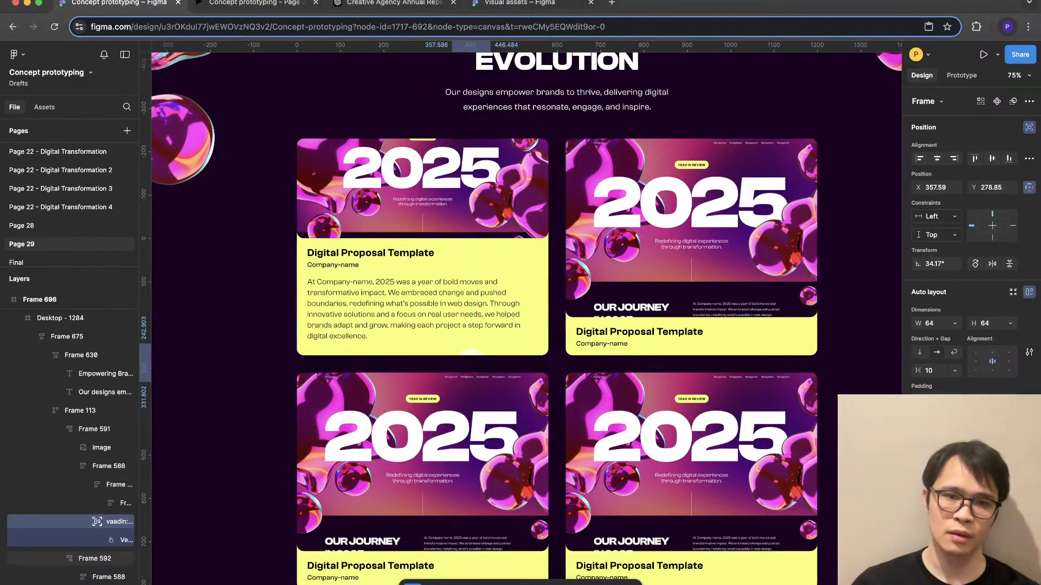
key("shift+Up")
key("shift+Up")
key("shift+Up")
key("shift+Up")
key("shift+Up")
key("shift+Up")
key("shift+Up")
key("shift+Up")
key("shift+Up")
key("shift+Up")
key("shift+Up")
key("shift+Up")
key("shift+Up")
key("shift+Up")
key("shift+Up")
key("shift+Up")
key("shift+Up")
key("shift+Up")
key("shift+Up")
key("shift+Up")
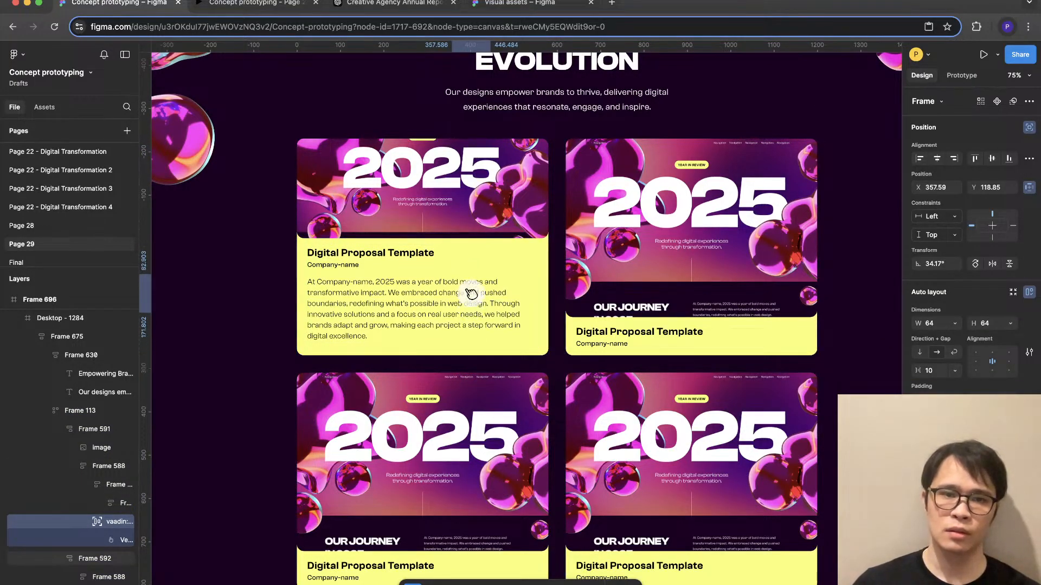
scroll(520, 314, "up", 2)
scroll(520, 314, "left", 2)
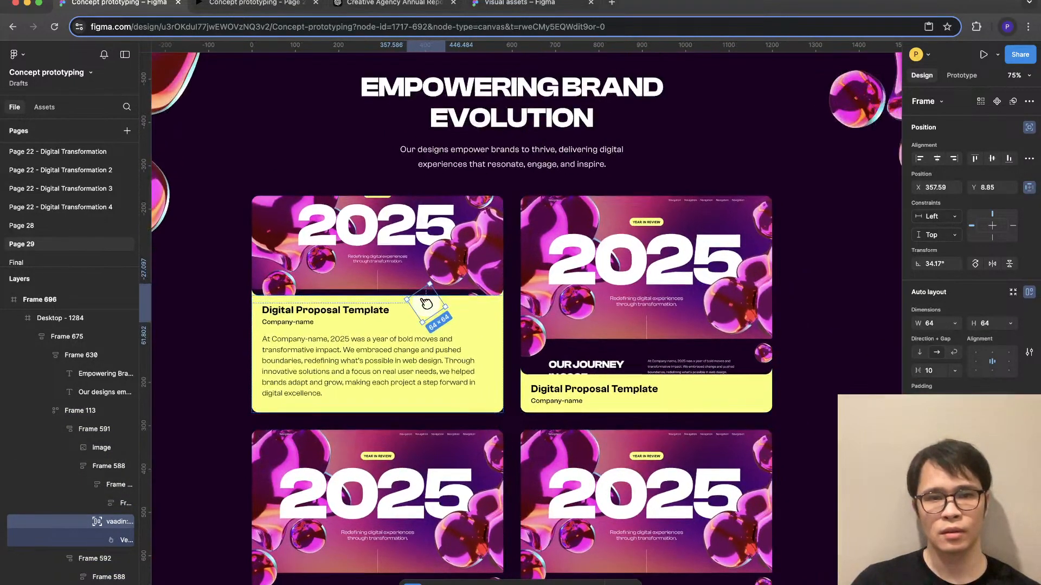
left_click_drag(426, 302, 473, 318)
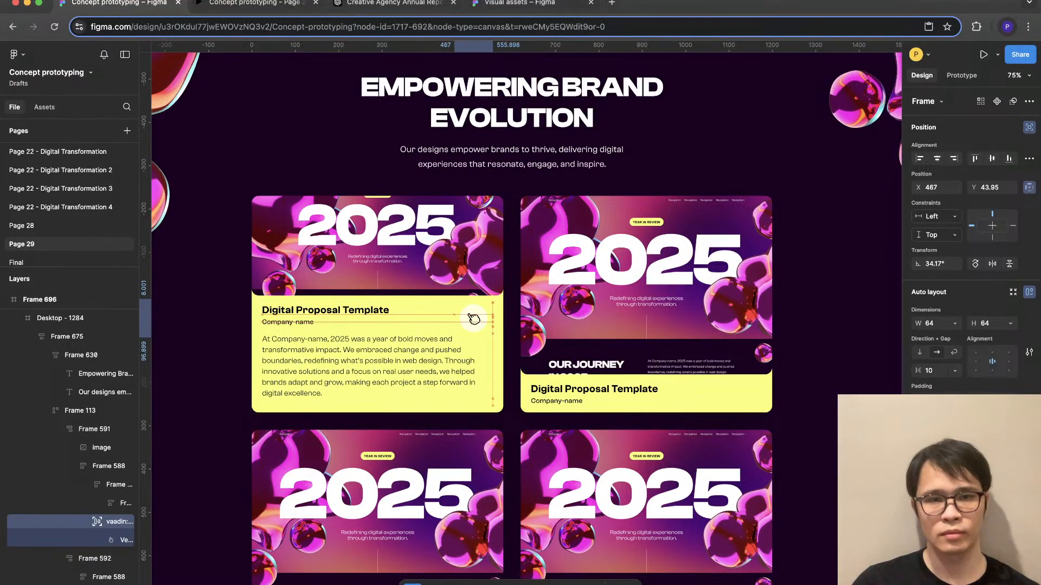
left_click(799, 312)
scroll(845, 311, "down", 1)
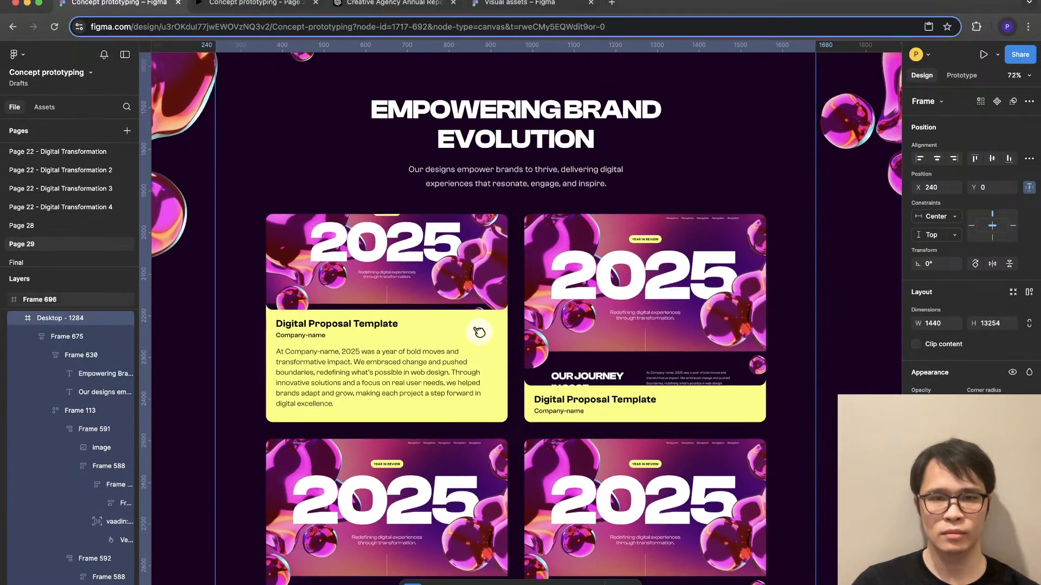
- Add a thin black stroke around the first card's circular pointer badge
left_click(478, 331)
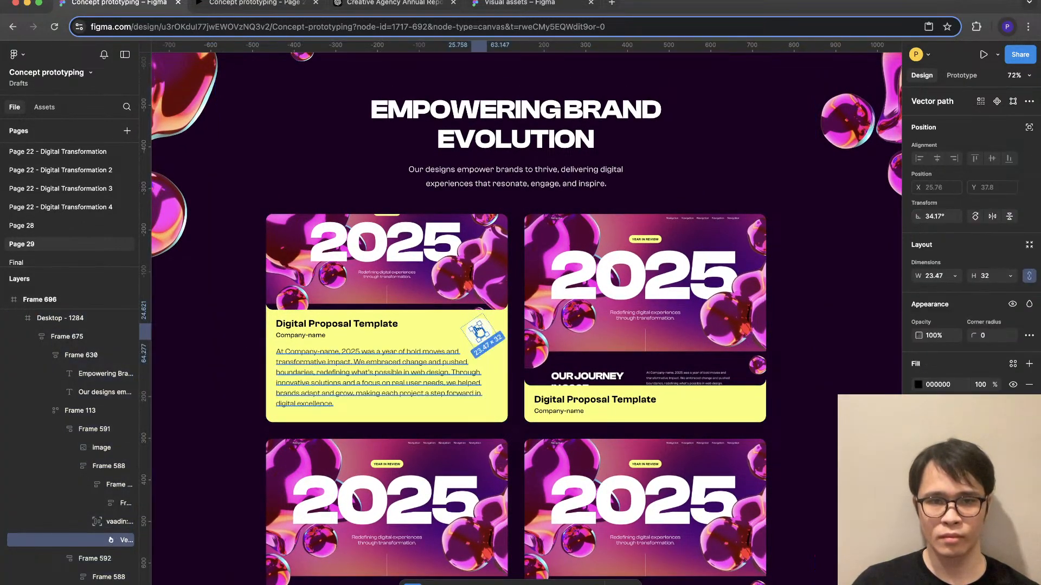
left_click(461, 359, "super")
left_click(479, 332)
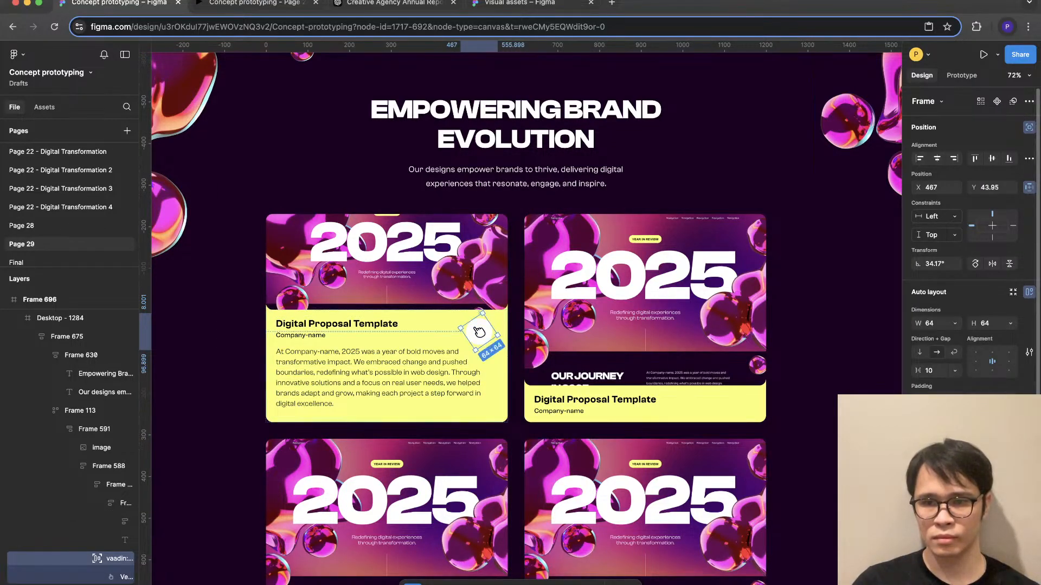
scroll(970, 325, "down", 2)
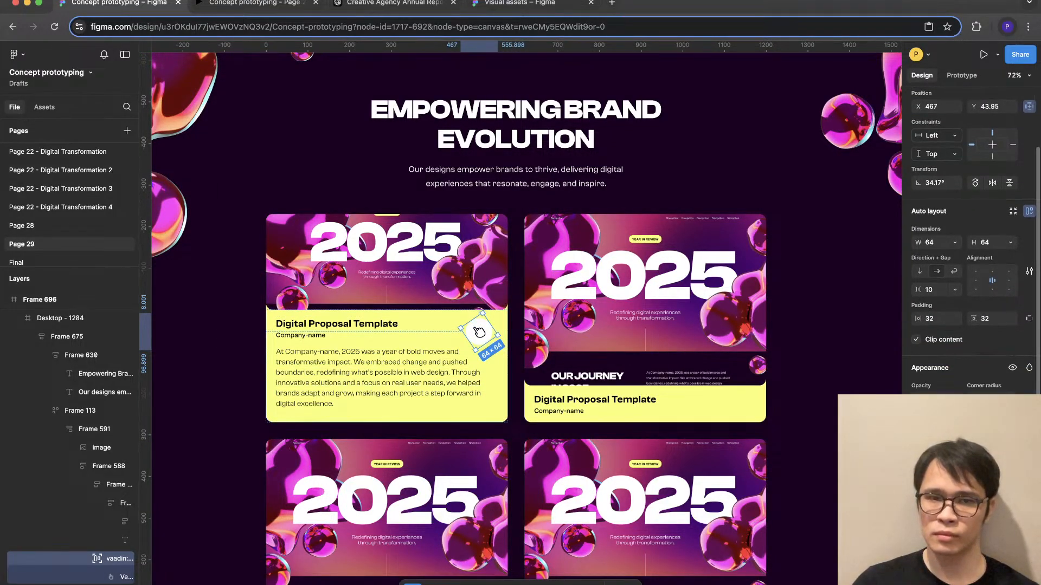
key("Escape")
key("Escape")
key("Escape")
key("Escape")
key("Escape")
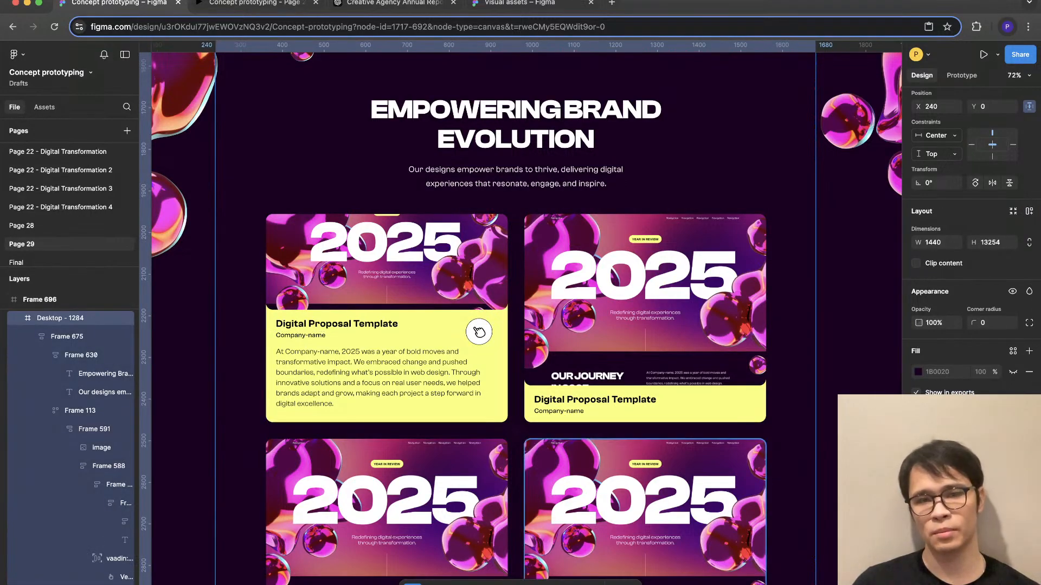
- Set the height of the hand vector inside the pointer badge to 36
left_click(478, 332, "super")
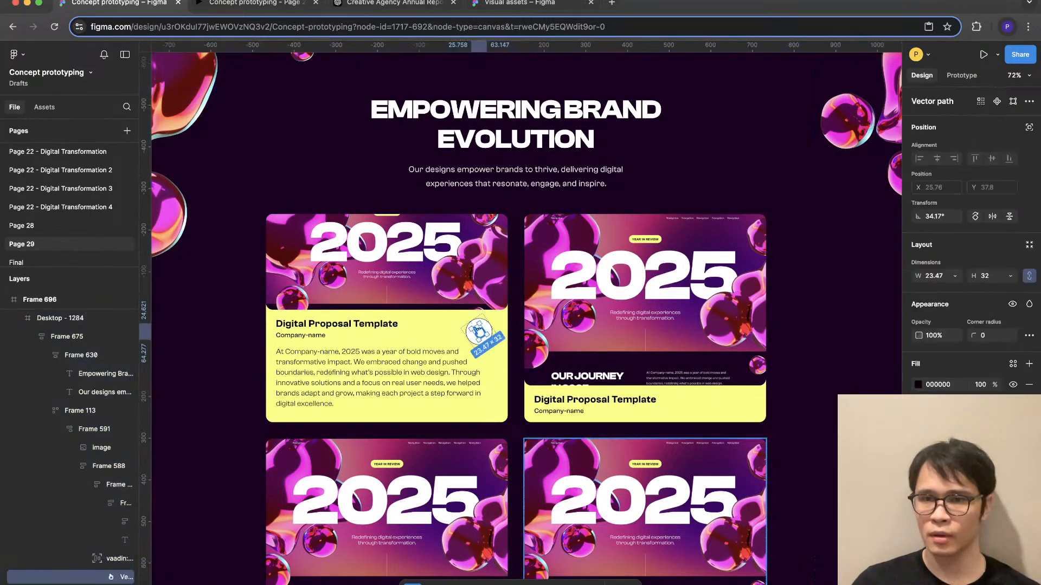
left_click(992, 275)
type("36")
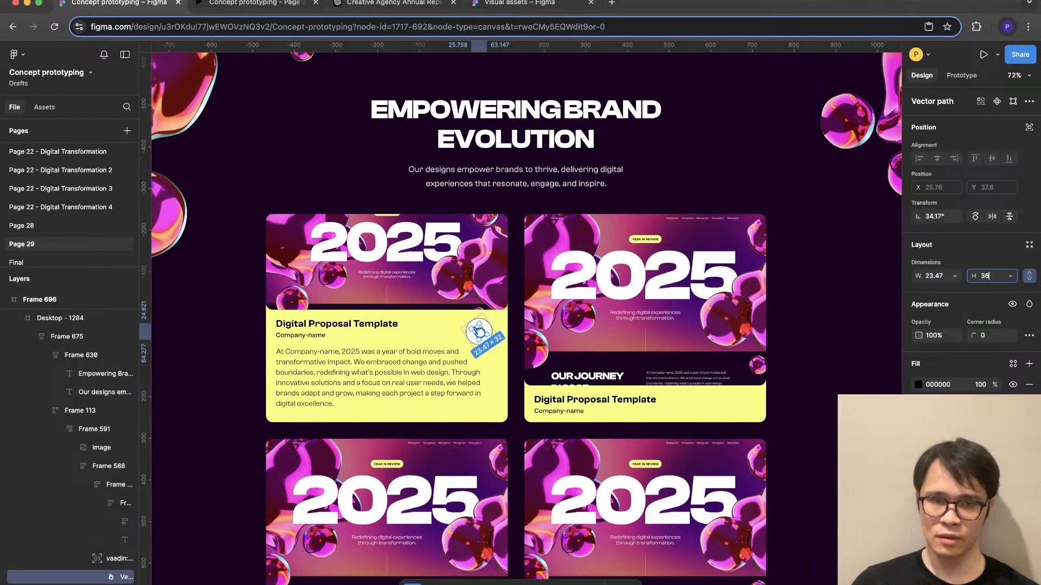
left_click(859, 271)
- Move the pointer badge up onto the boundary between the first card's image and yellow text block, near the card's outer edge
left_click(426, 354, "super")
scroll(426, 354, "up", 1)
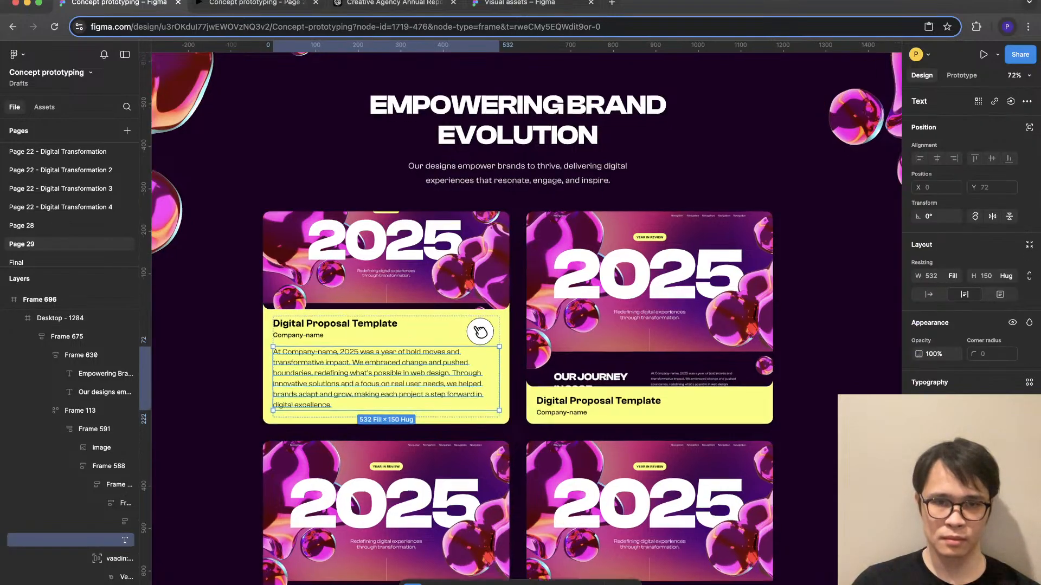
scroll(423, 329, "up", 5)
left_click(522, 334)
left_click_drag(521, 335, 532, 295)
scroll(598, 411, "down", 5)
left_click(555, 420, "super")
scroll(557, 421, "down", 5)
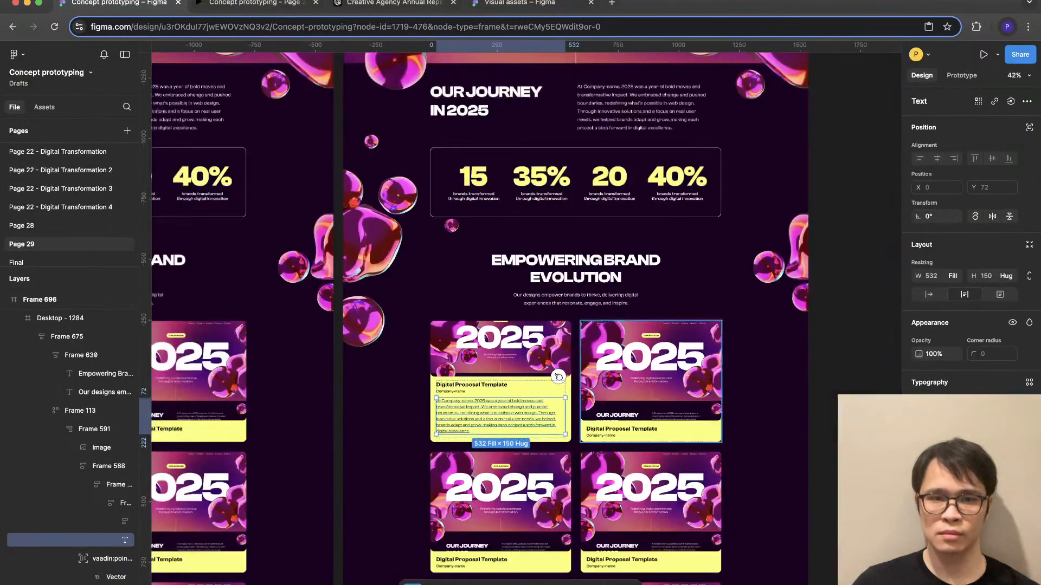
- Move the first card's pointer badge slightly inward along the boundary between image and yellow text block, to X 453
left_click(844, 369)
left_click(780, 369)
left_click(845, 370)
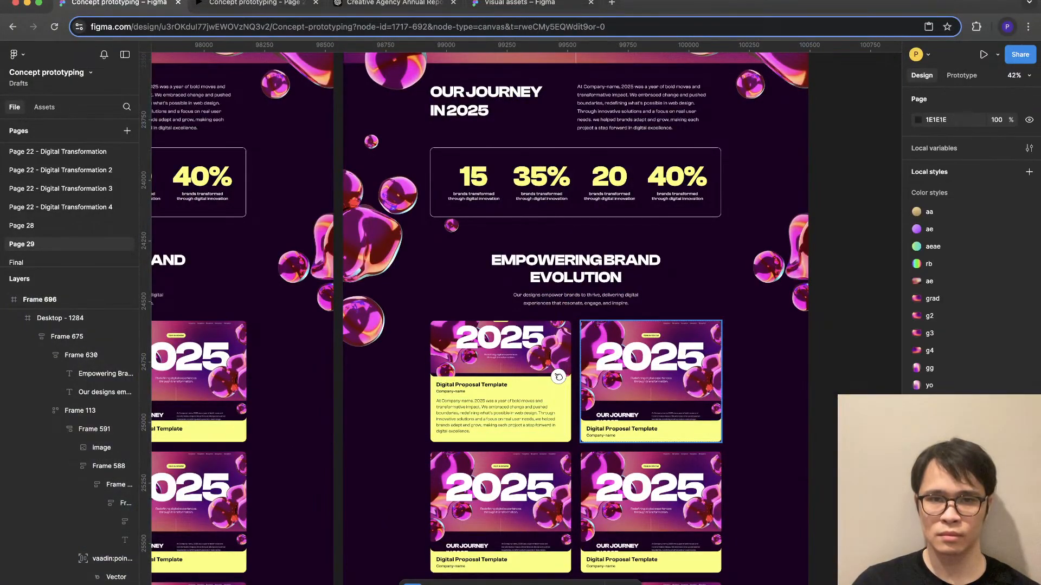
scroll(537, 404, "up", 5)
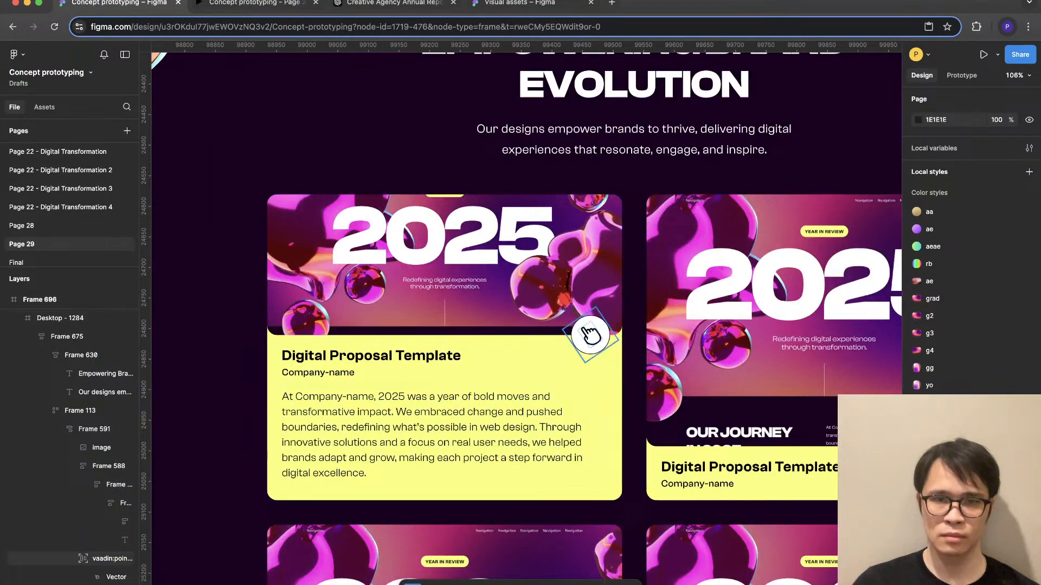
left_click(589, 334)
left_click_drag(589, 335, 571, 335)
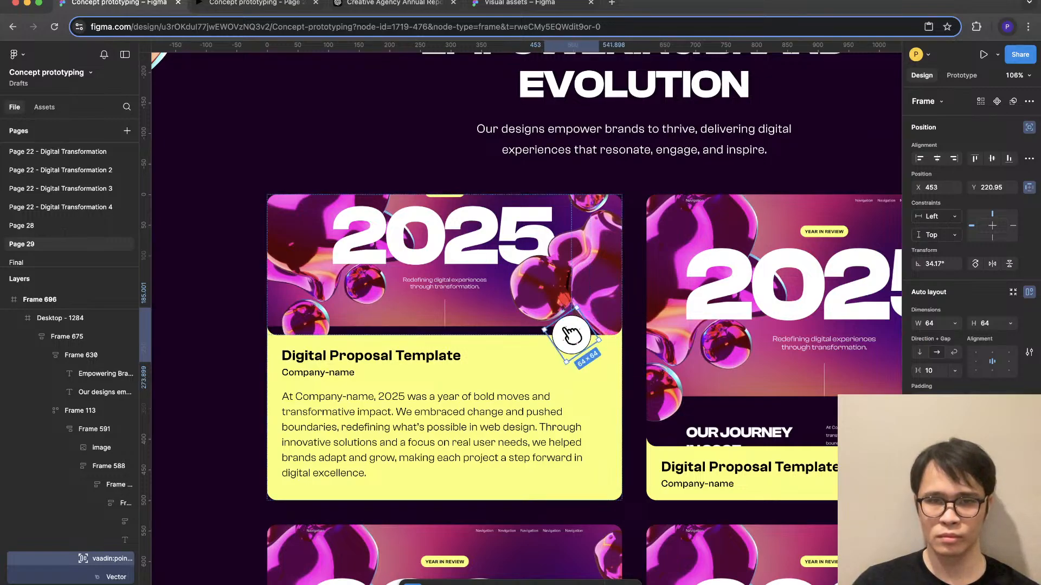
scroll(563, 432, "down", 5)
key("Escape")
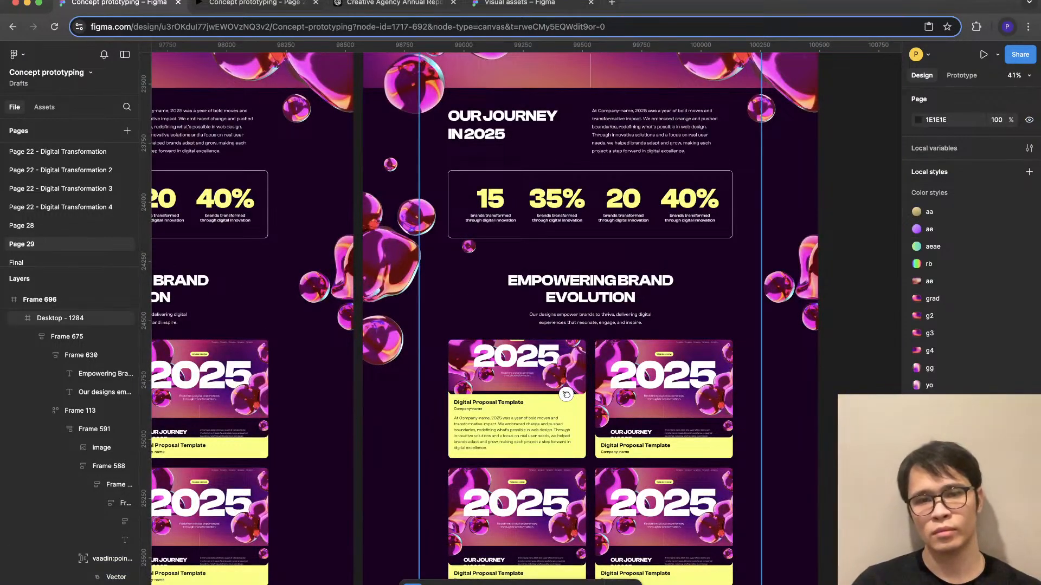
- Wrap the Data-Informed Decision-Making and Continuous Learning and Development blocks together in a horizontal auto layout
scroll(589, 319, "down", 5)
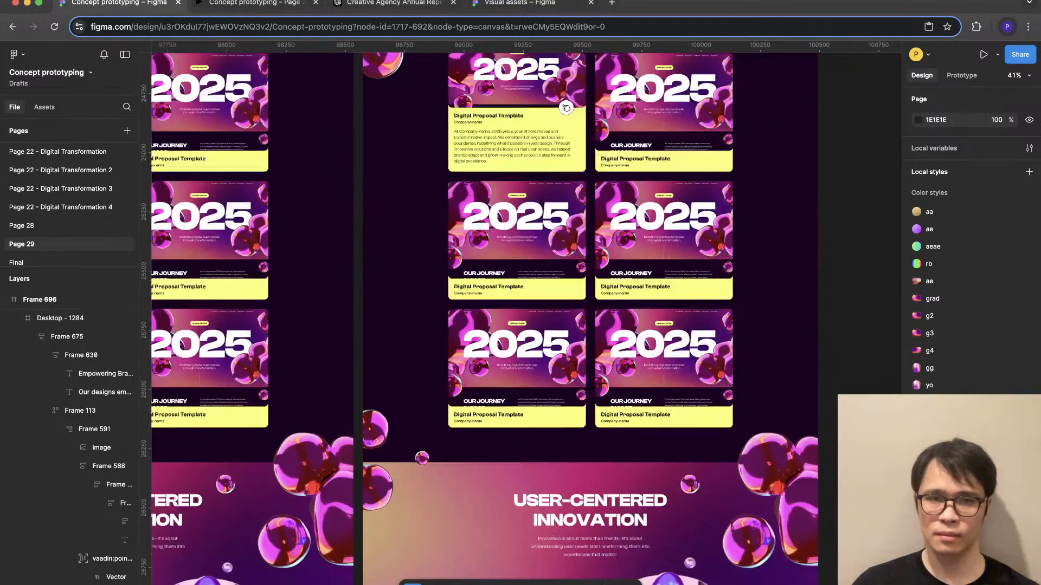
scroll(589, 319, "up", 7)
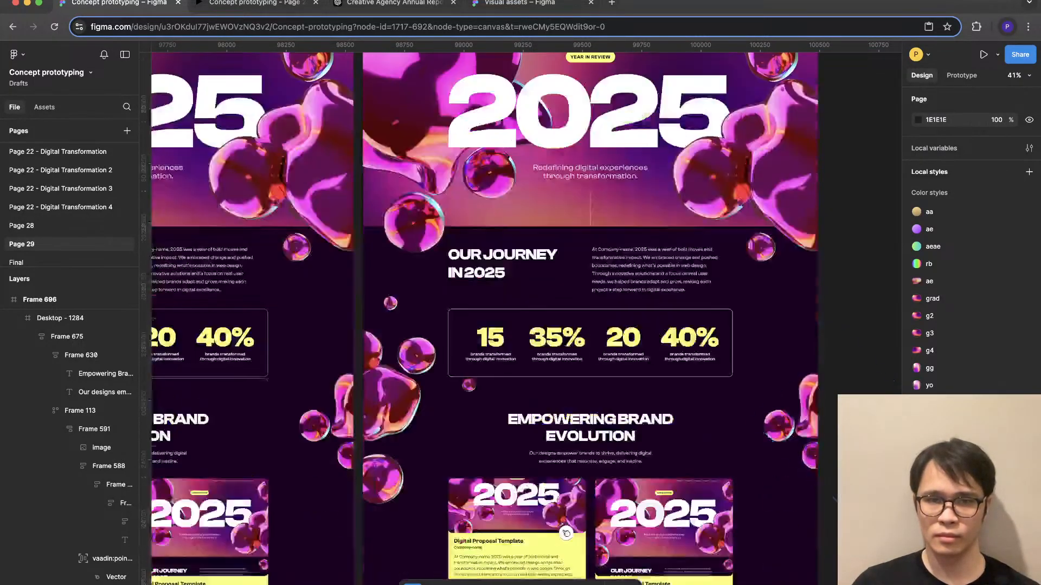
scroll(566, 533, "down", 10)
scroll(590, 318, "down", 12)
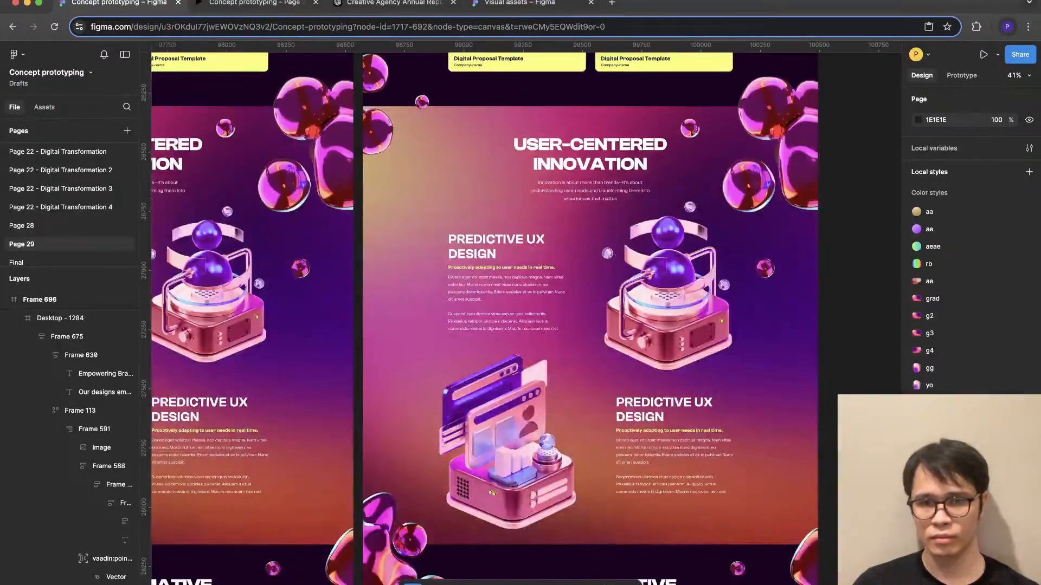
scroll(590, 319, "down", 10)
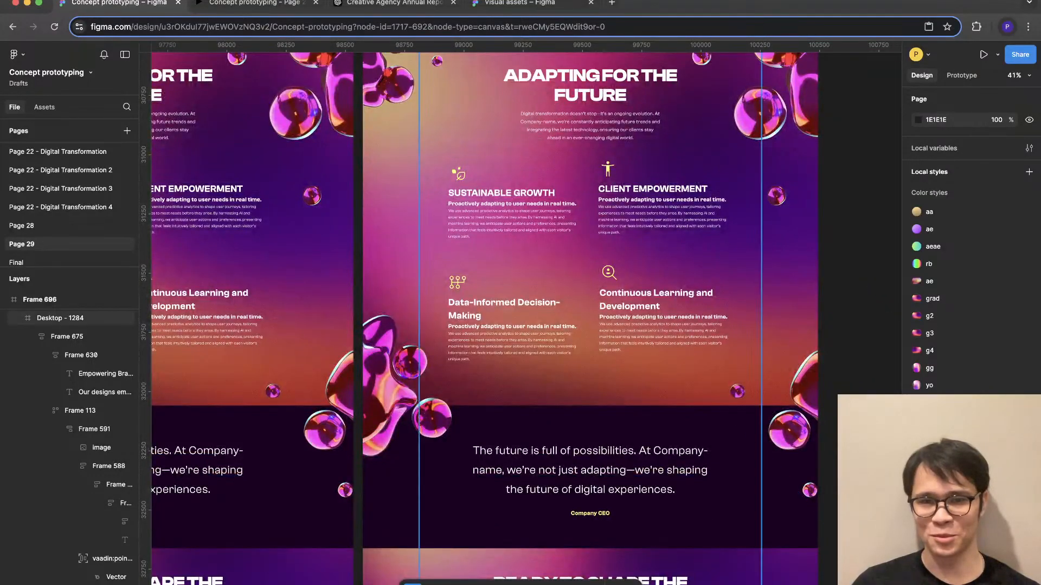
double_click(515, 337)
double_click(515, 337)
left_click(666, 325)
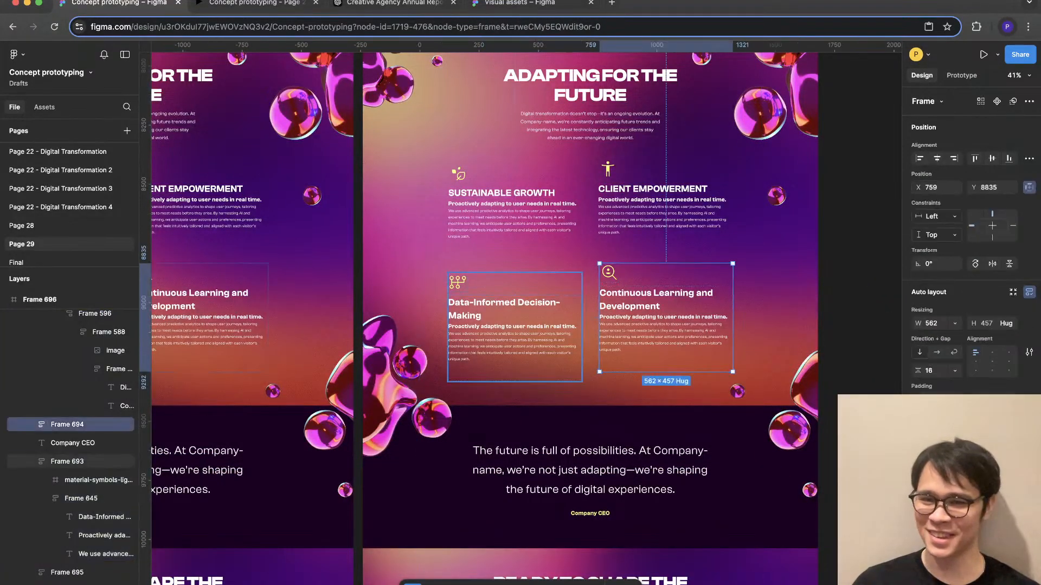
left_click(515, 337, "shift")
key("shift+a")
- Compare the subheading text in the Adapting for the Future section with the Company-name label in the E-Commerce Redesign section
scroll(542, 337, "up", 1)
scroll(564, 318, "up", 1)
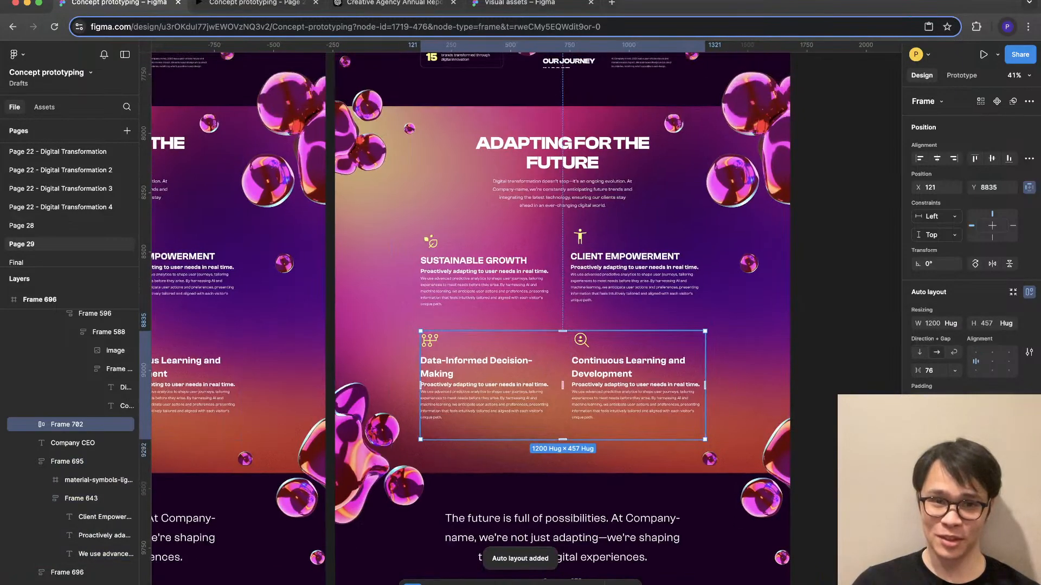
scroll(570, 302, "up", 5)
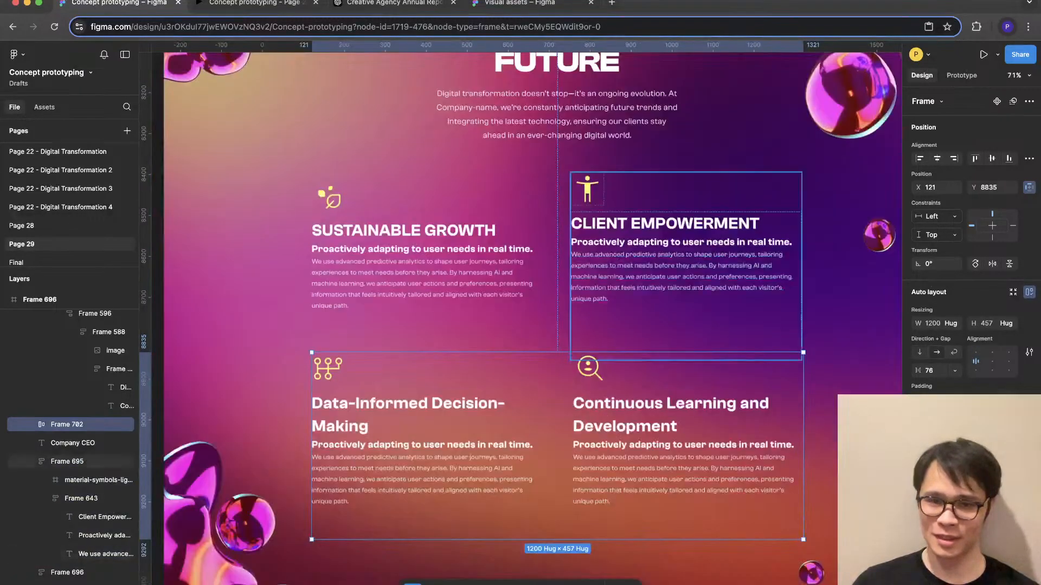
double_click(639, 413)
double_click(640, 413)
double_click(640, 413)
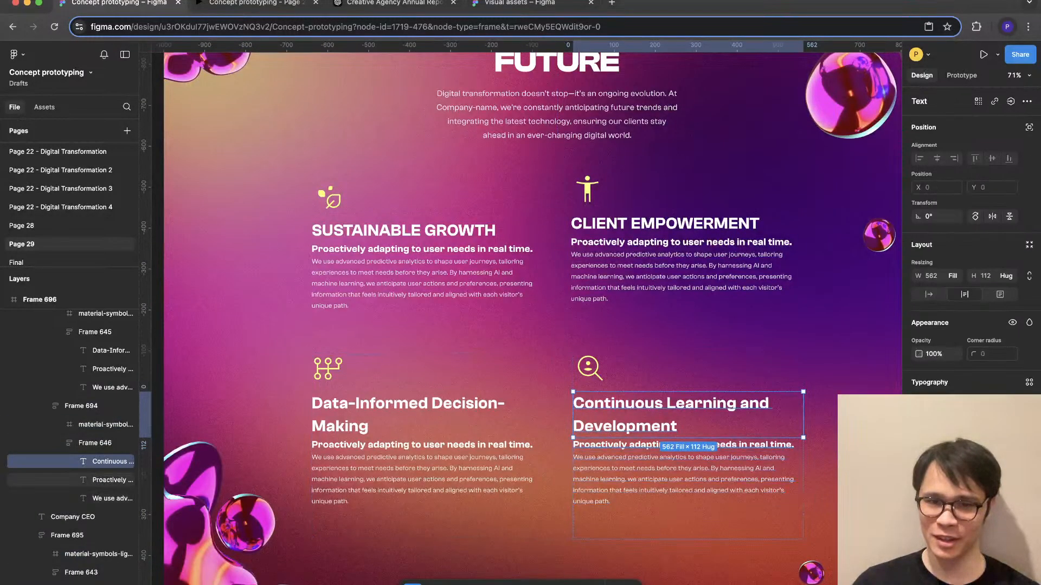
left_click(645, 445)
scroll(650, 315, "up", 1)
scroll(521, 315, "down", 2, "ctrl")
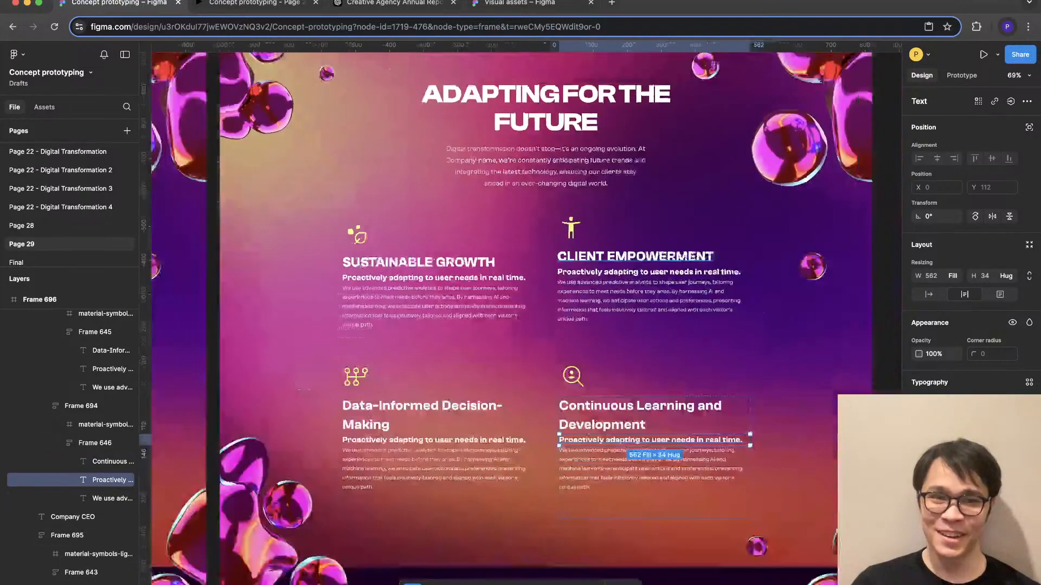
scroll(520, 314, "up", 10)
left_click(304, 337, "super")
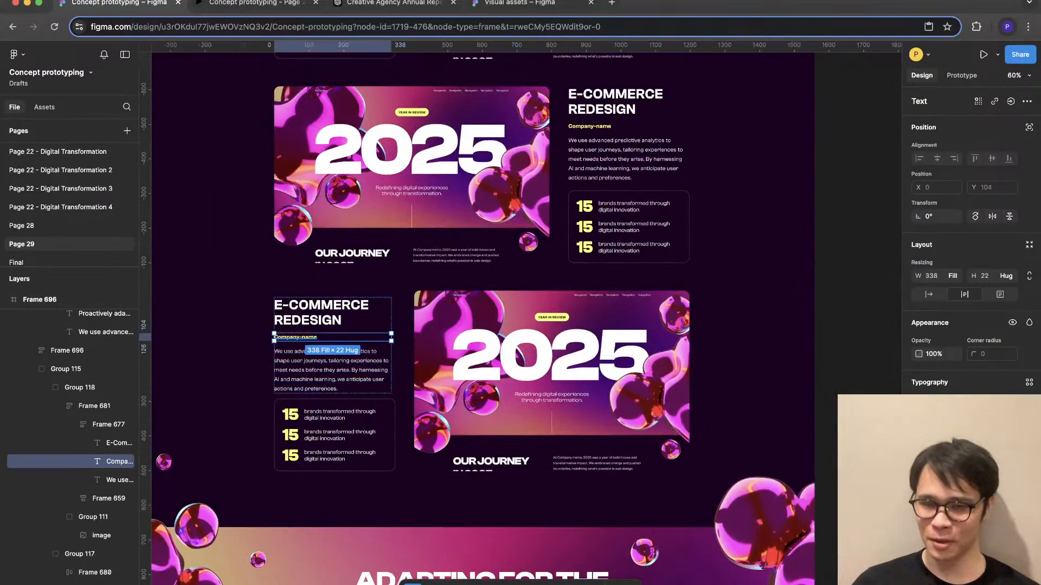
scroll(358, 217, "up", 9)
scroll(483, 314, "up", 5)
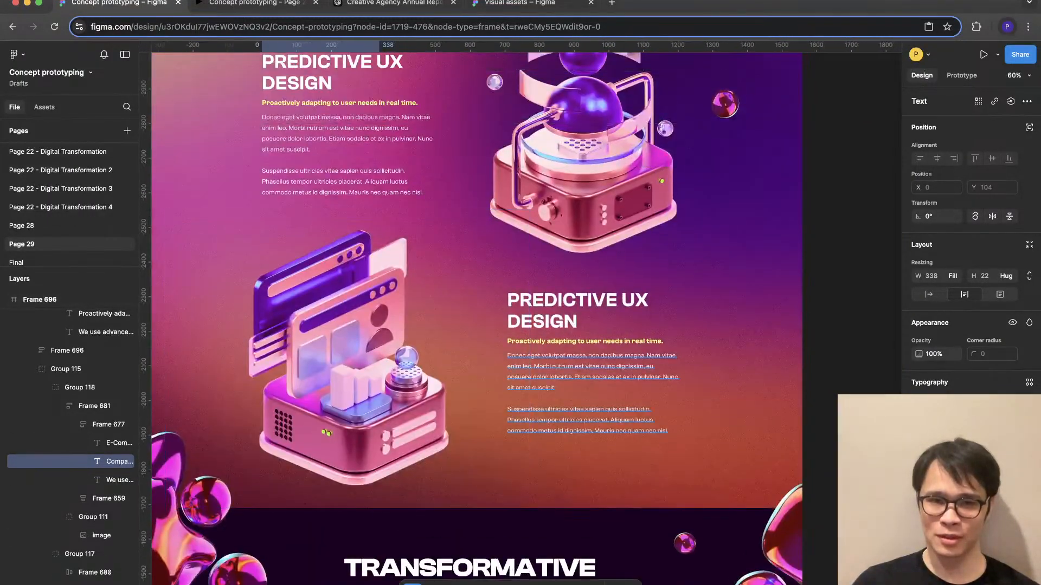
- Reduce the text size of both yellow subheadings under Predictive UX Design to match the Company-name label
left_click(585, 341, "super")
scroll(352, 271, "up", 2)
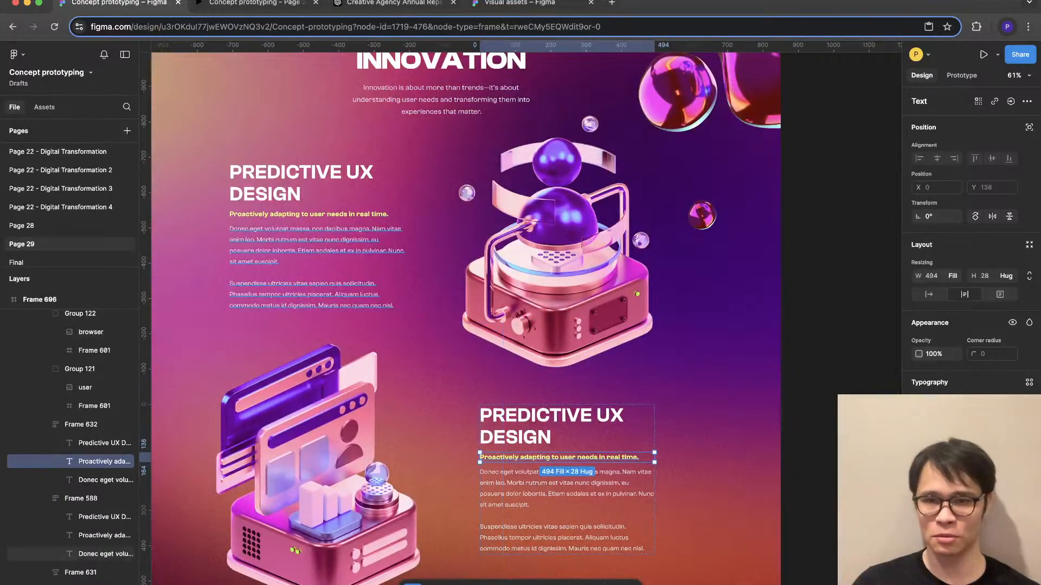
left_click(316, 214, "shift+super")
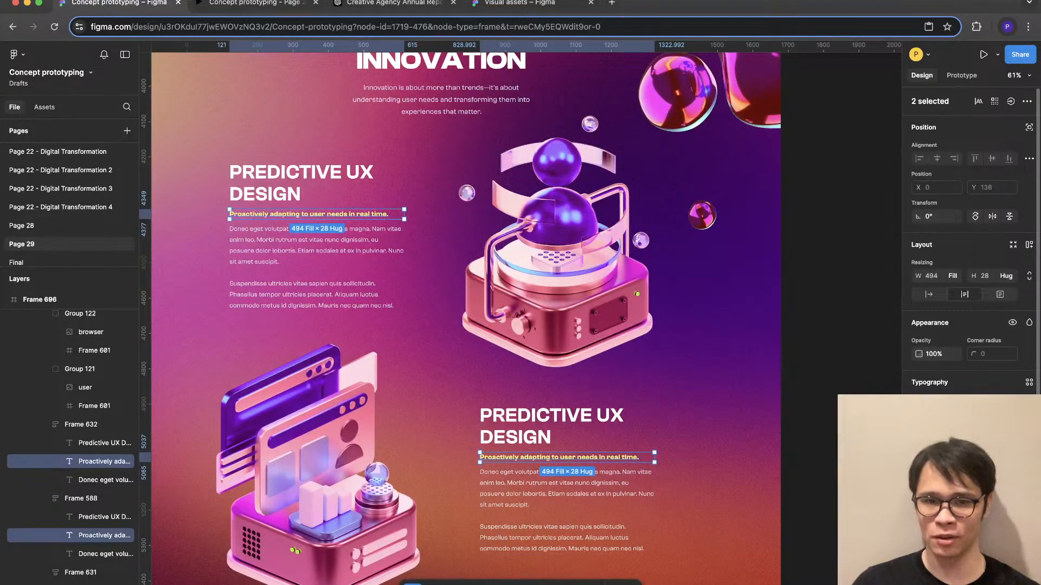
key("Return")
key("Escape")
- Reduce the text size of all four subheadings in the Adapting for the Future section and fill them with yellow
scroll(813, 466, "down", 4)
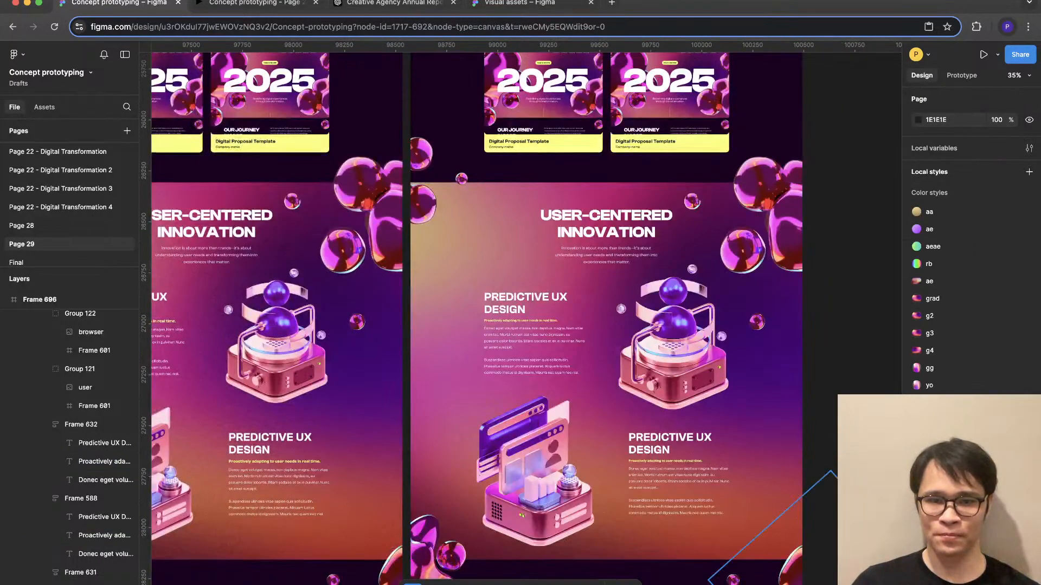
scroll(439, 502, "down", 11)
scroll(423, 336, "down", 4)
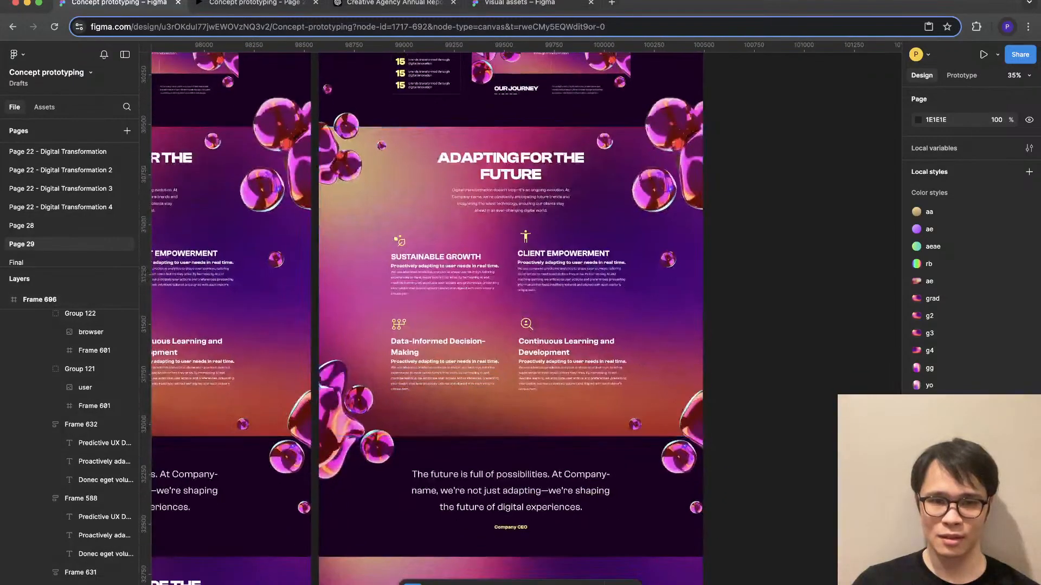
scroll(422, 336, "up", 5)
left_click(428, 392, "super")
left_click(673, 393, "shift+super")
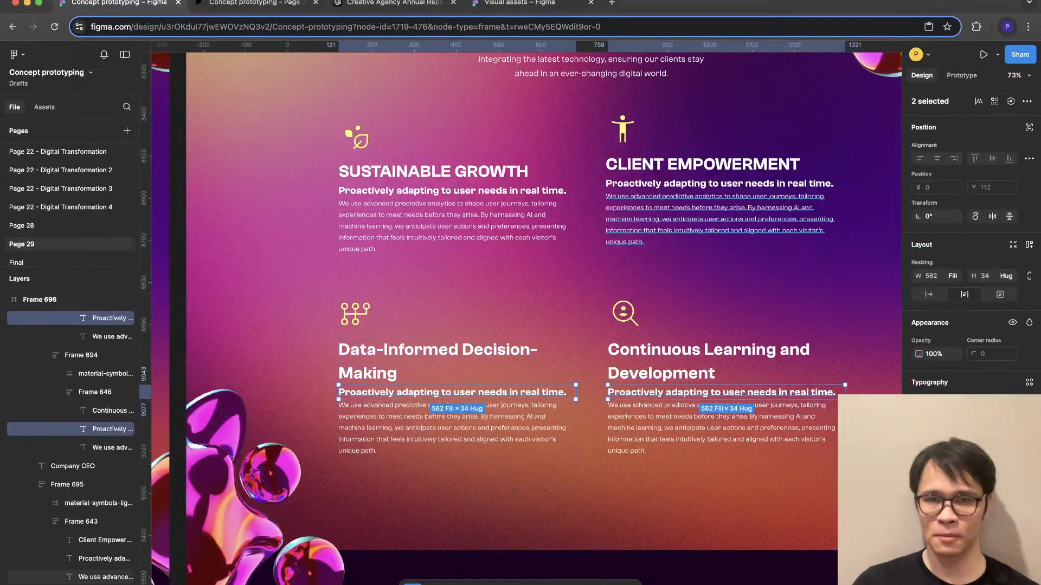
left_click(672, 184, "shift+super")
left_click(466, 191, "shift+super")
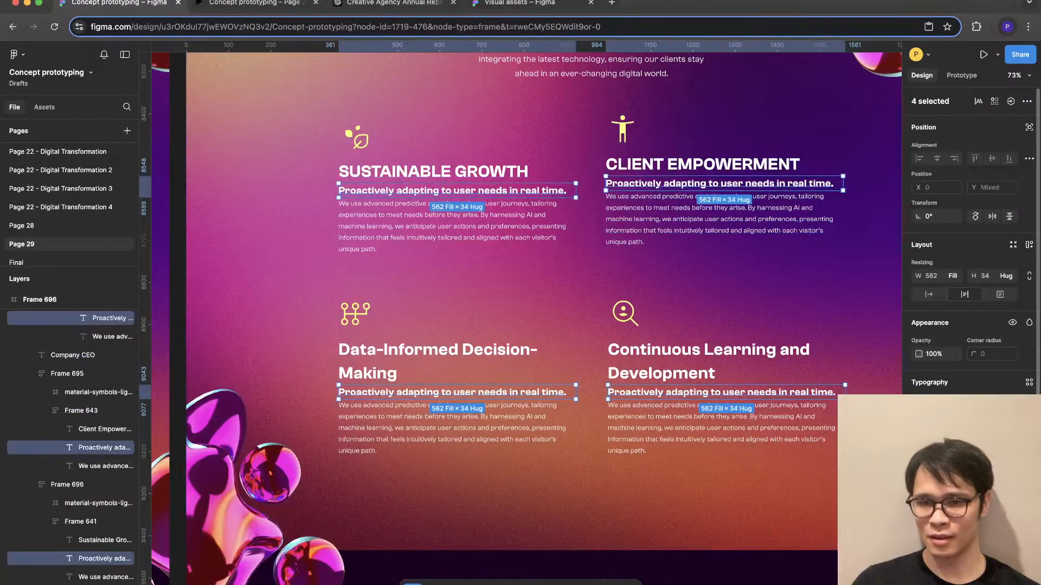
left_click(919, 523)
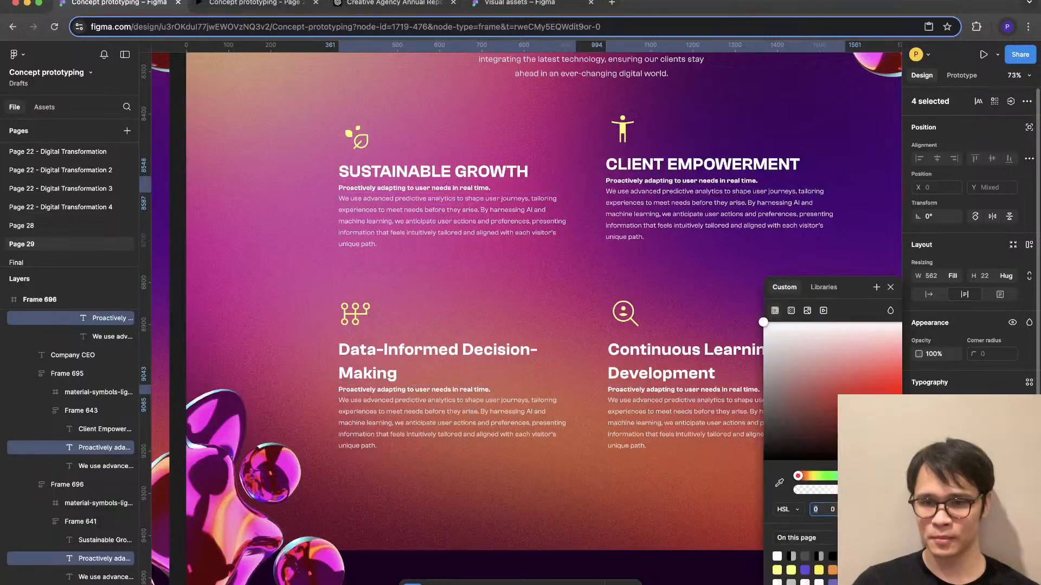
left_click(776, 571)
left_click(677, 499)
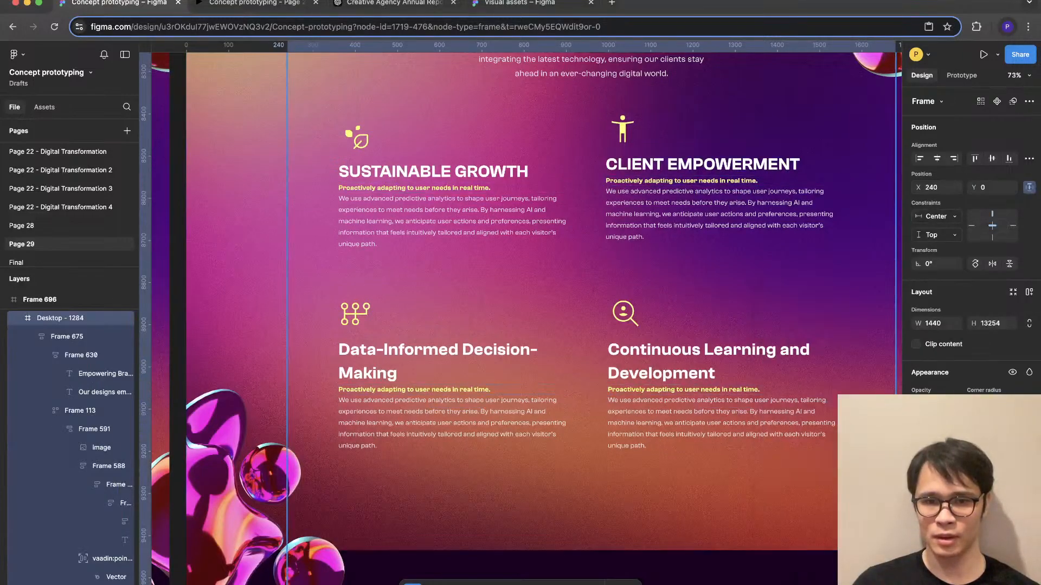
- Increase the item gap of the lower Predictive UX Design text block to match the E-Commerce Redesign text's gap of 16
double_click(705, 362)
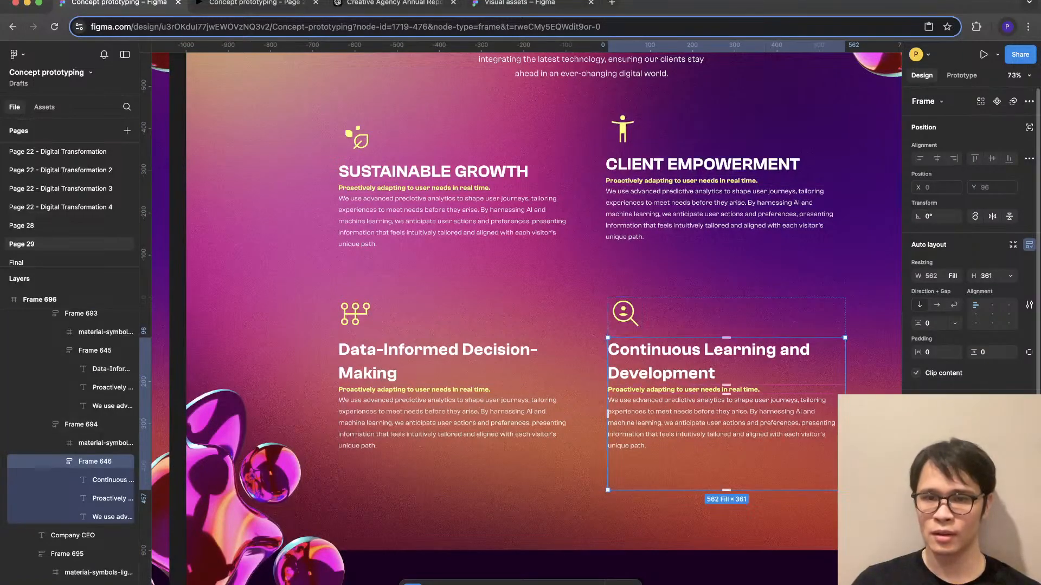
scroll(596, 326, "up", 20)
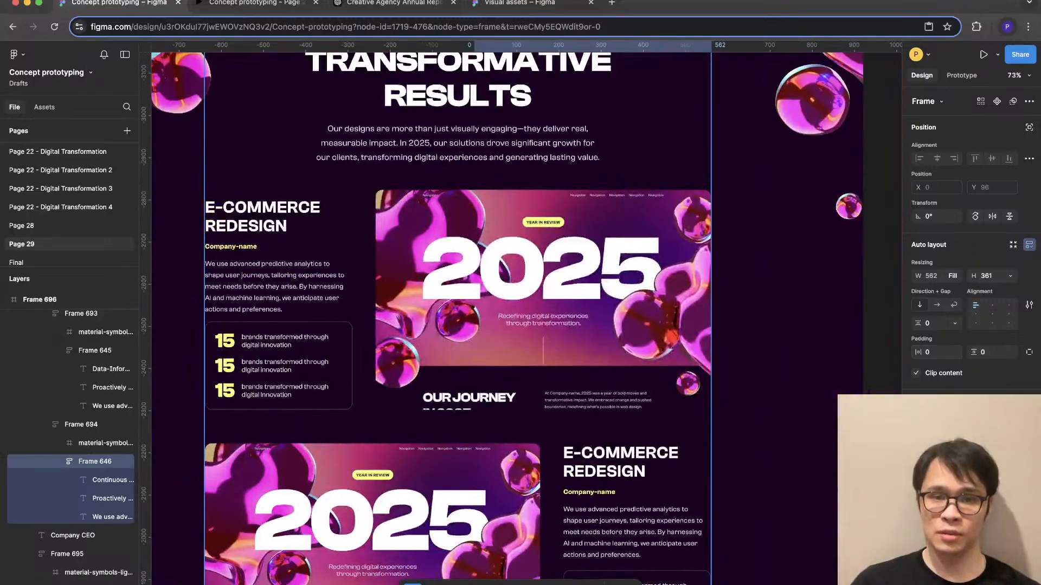
left_click(596, 325)
double_click(620, 504)
double_click(620, 504)
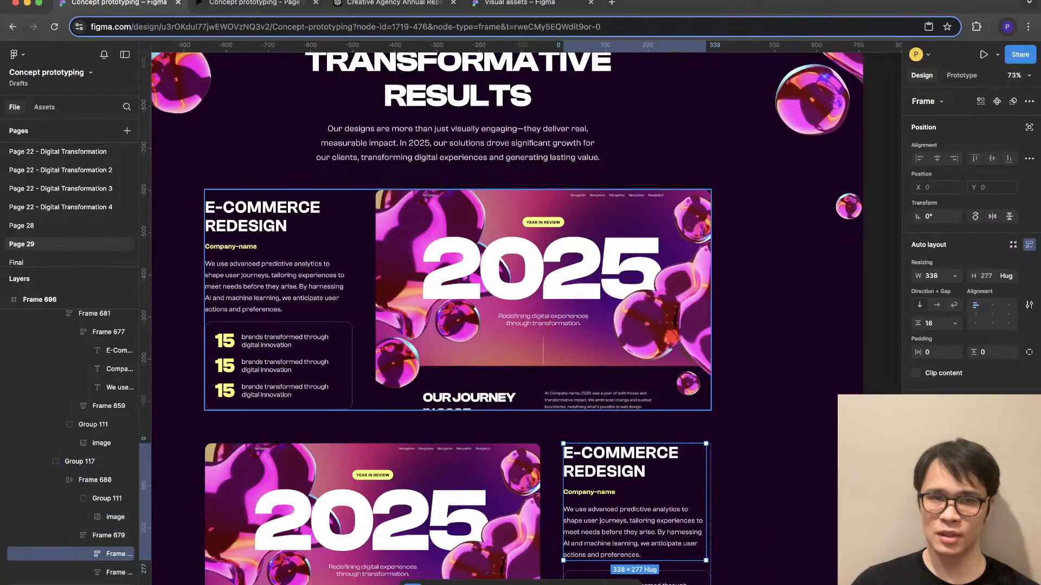
scroll(596, 374, "up", 5)
scroll(596, 347, "up", 6)
double_click(623, 349)
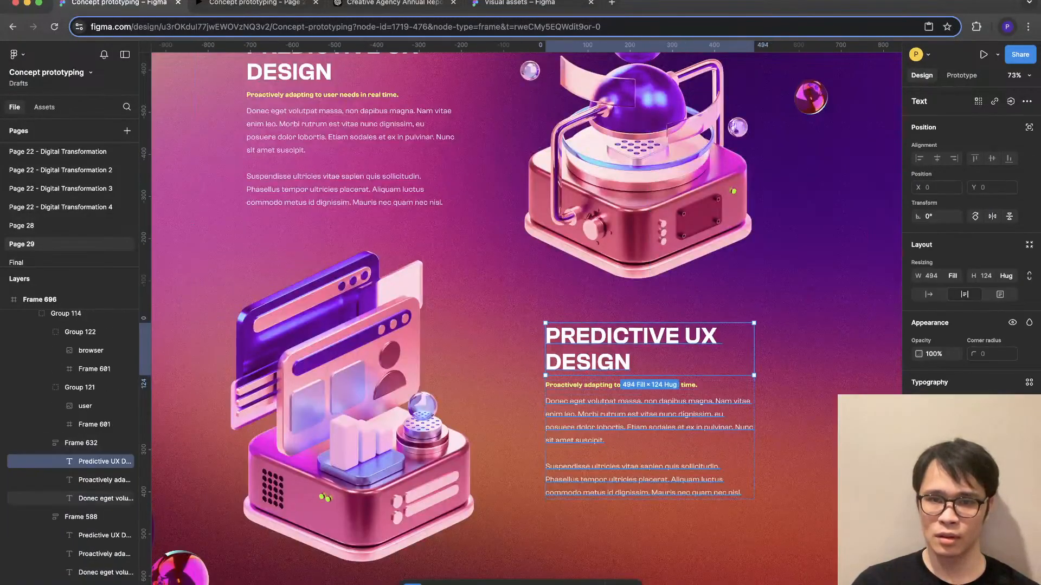
left_click(650, 523)
left_click(645, 433)
double_click(645, 434)
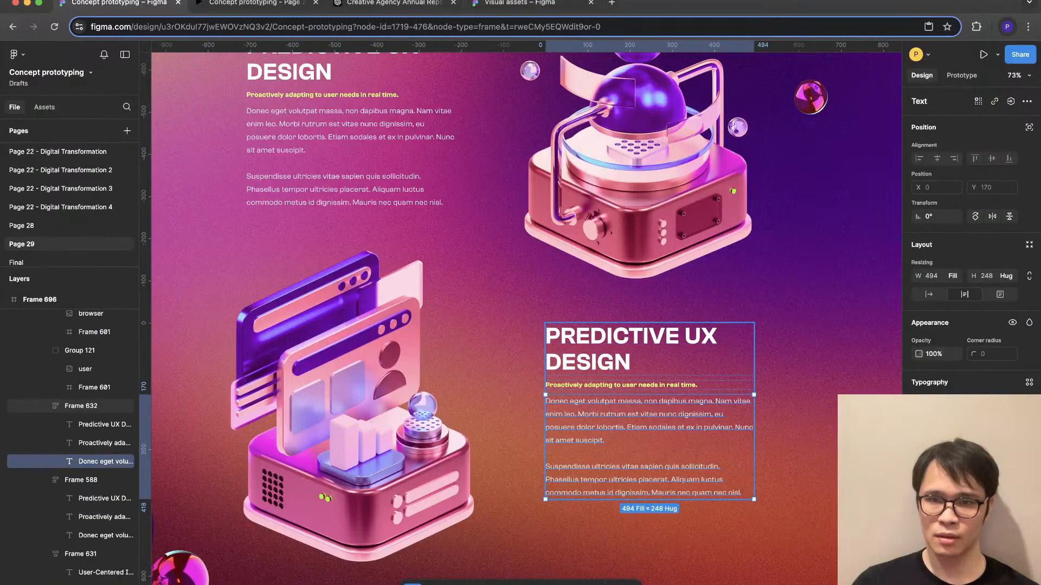
left_click(81, 405)
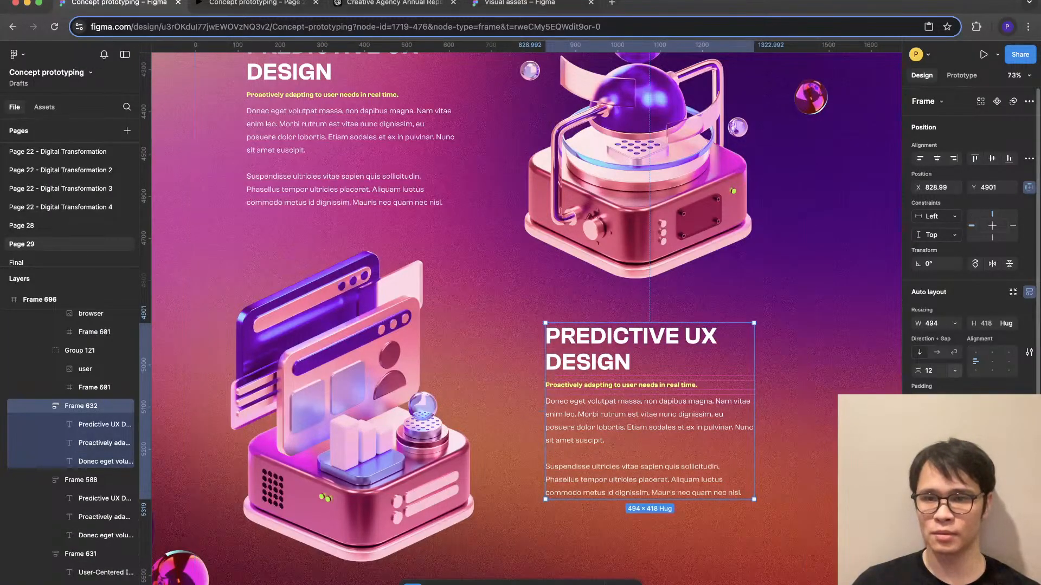
left_click(488, 390)
- Increase the item gap of the upper Predictive UX Design text block to match the lower one
scroll(488, 336, "up", 3)
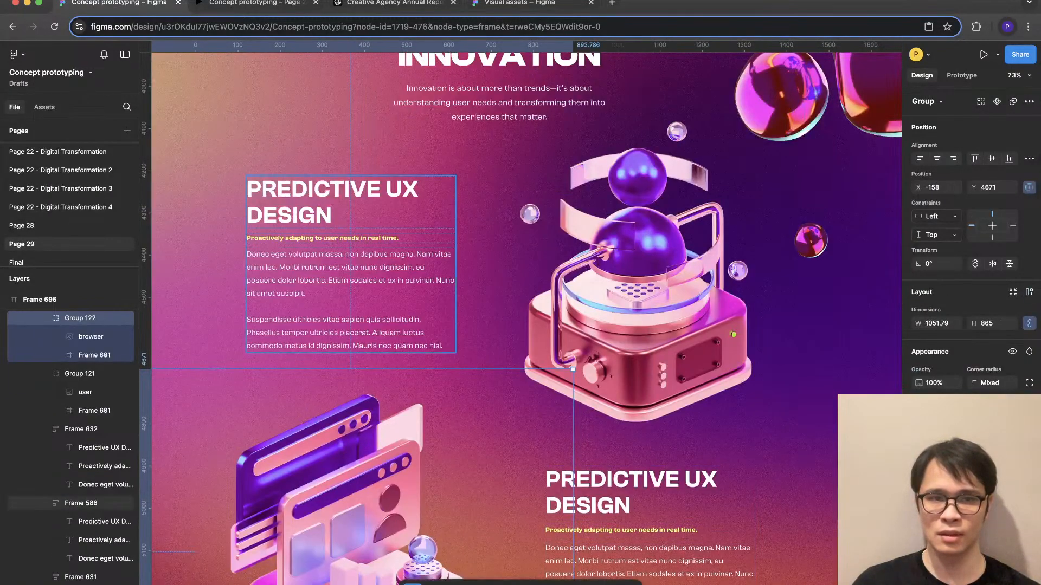
double_click(379, 298)
left_click(374, 206)
left_click(482, 260)
left_click(390, 261)
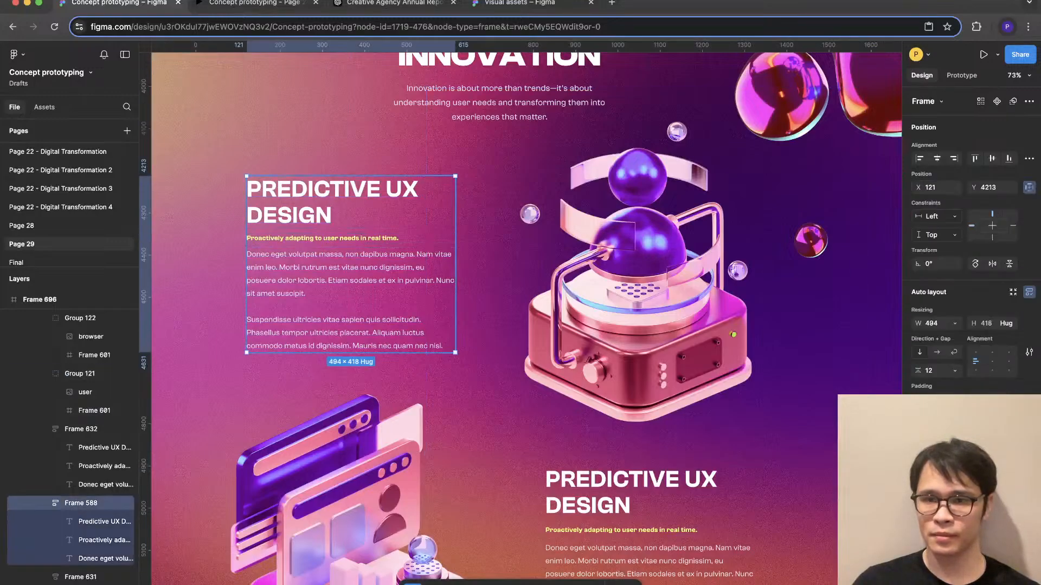
type("12")
left_click(706, 434)
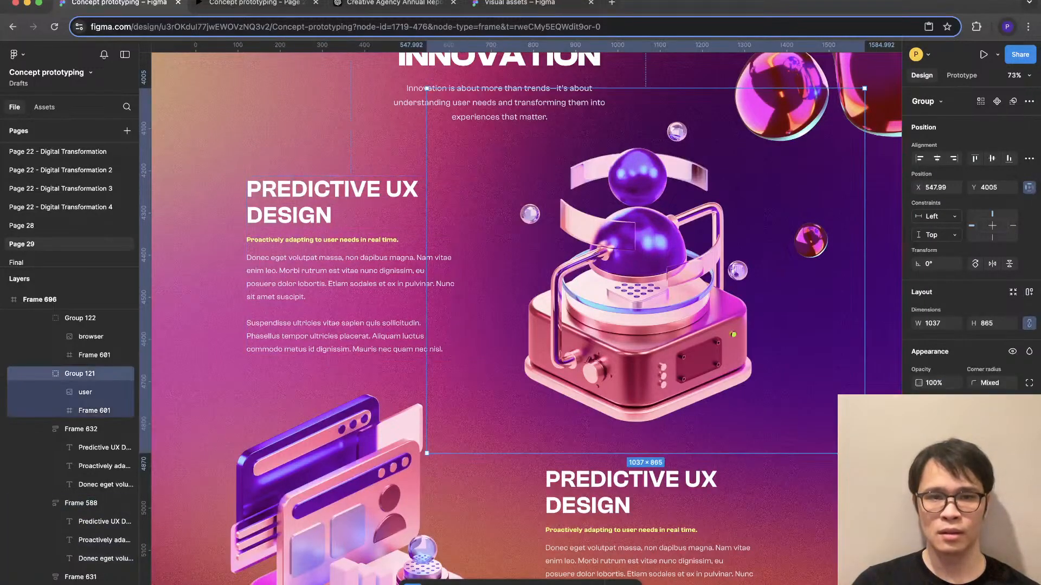
- Set the item gap of the Continuous Learning and Development text block in the Adapting for the Future section to 16
scroll(707, 439, "down", 3)
scroll(707, 439, "down", 3)
scroll(520, 315, "down", 15)
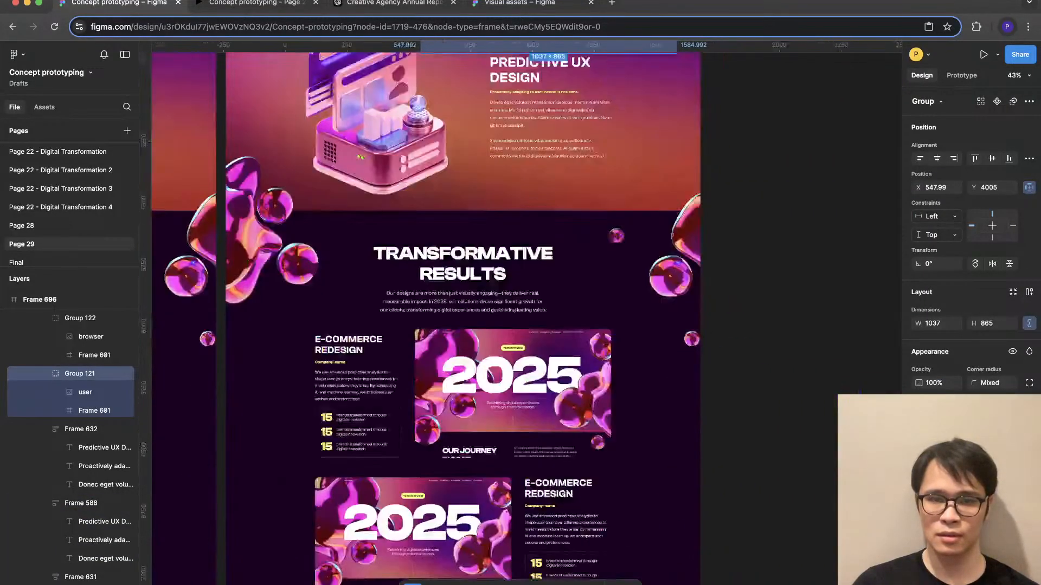
scroll(578, 363, "down", 1)
scroll(577, 363, "up", 5)
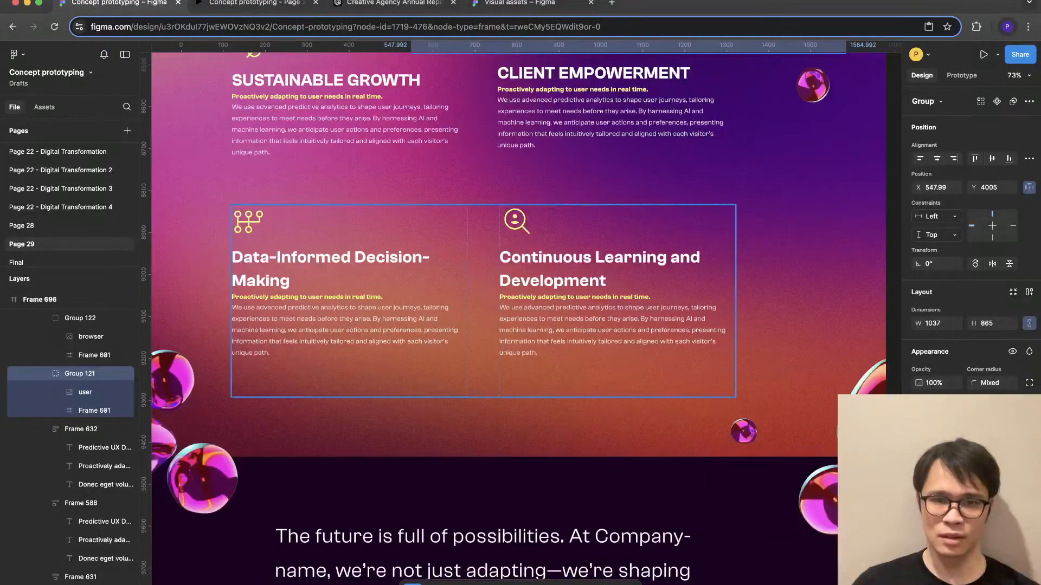
double_click(617, 296)
double_click(616, 296)
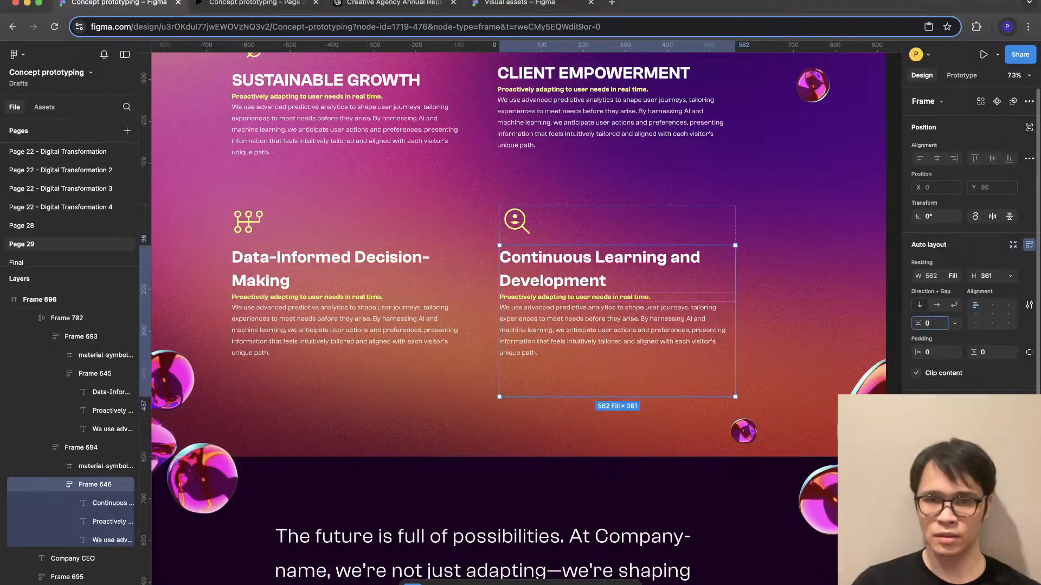
type("16")
- Set the item gap of the Data-Informed Decision-Making text block to 16
double_click(350, 325)
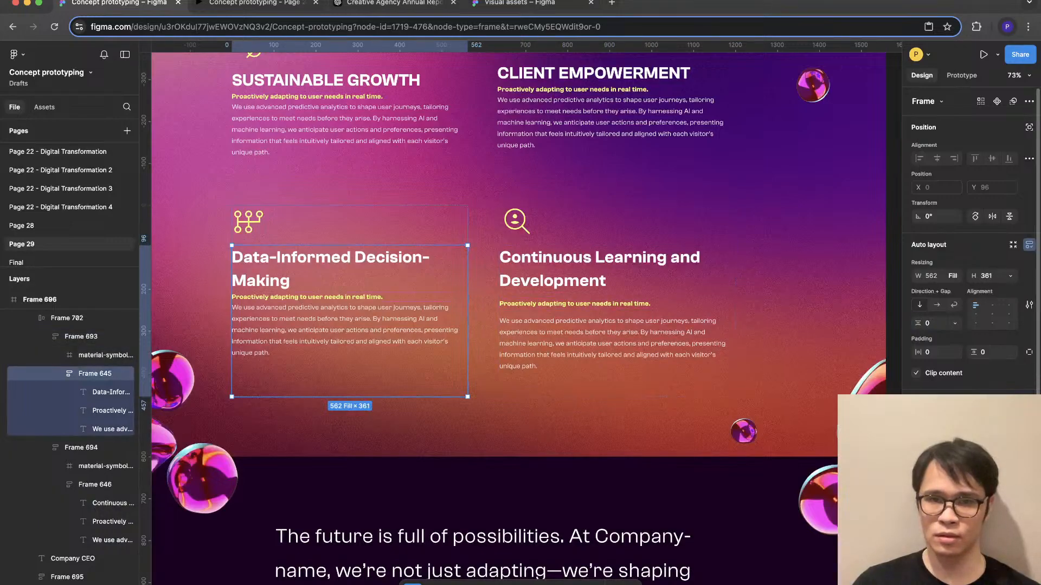
left_click(934, 323)
type("16")
left_click(616, 301)
- Set the item gap of the Client Empowerment and Sustainable Growth text blocks to 16
scroll(617, 302, "up", 3)
double_click(616, 287)
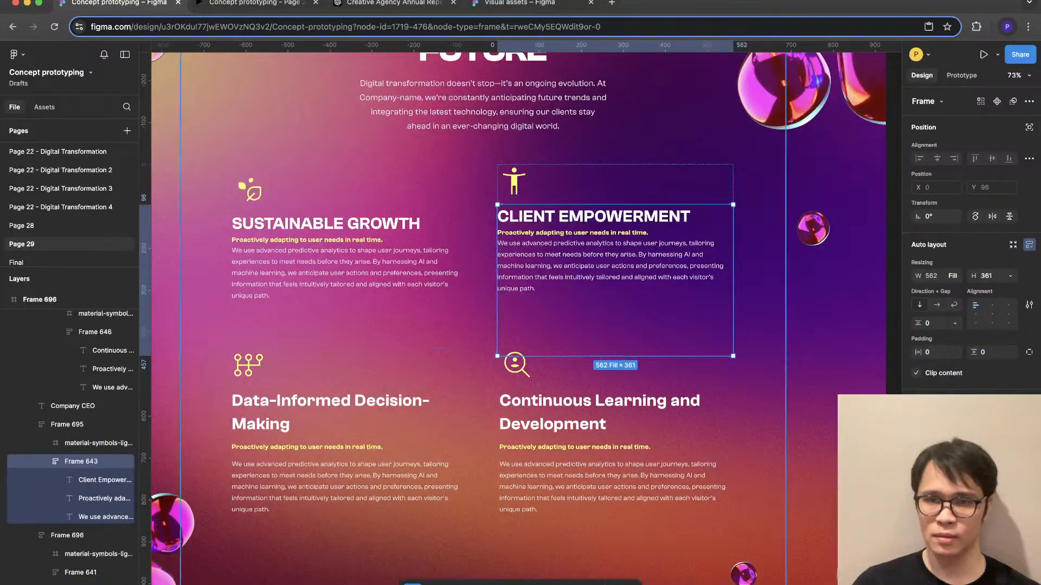
type("16")
double_click(349, 293)
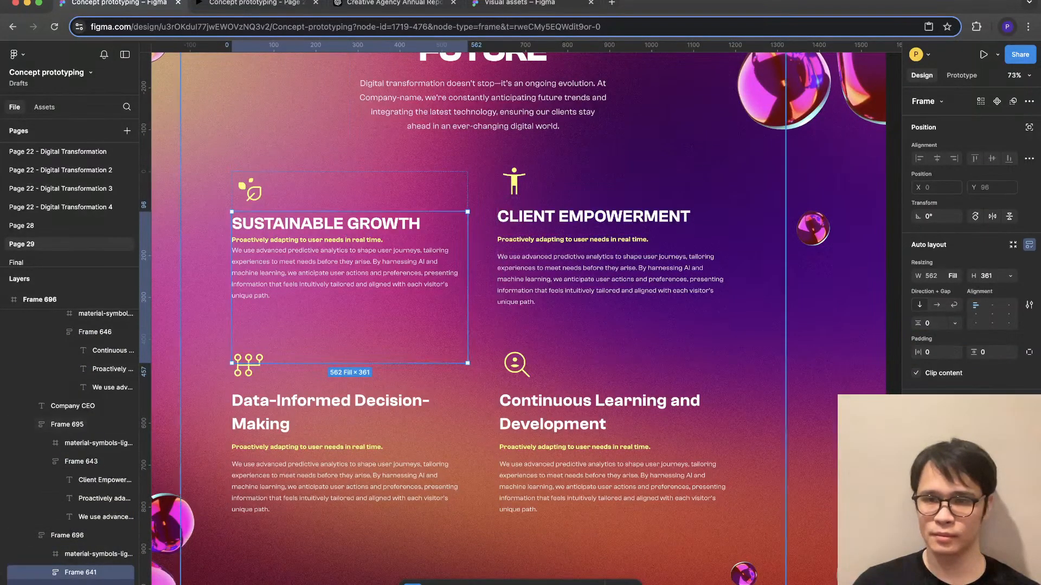
type("16")
left_click(832, 311)
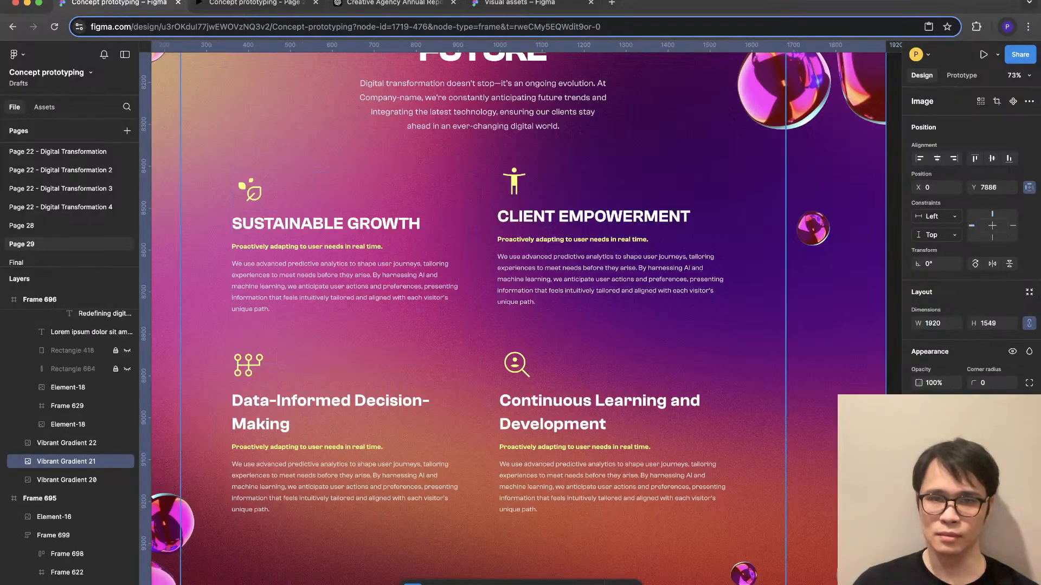
- Change the Data-Informed Decision-Making and Continuous Learning and Development headings to uppercase
scroll(762, 457, "down", 5)
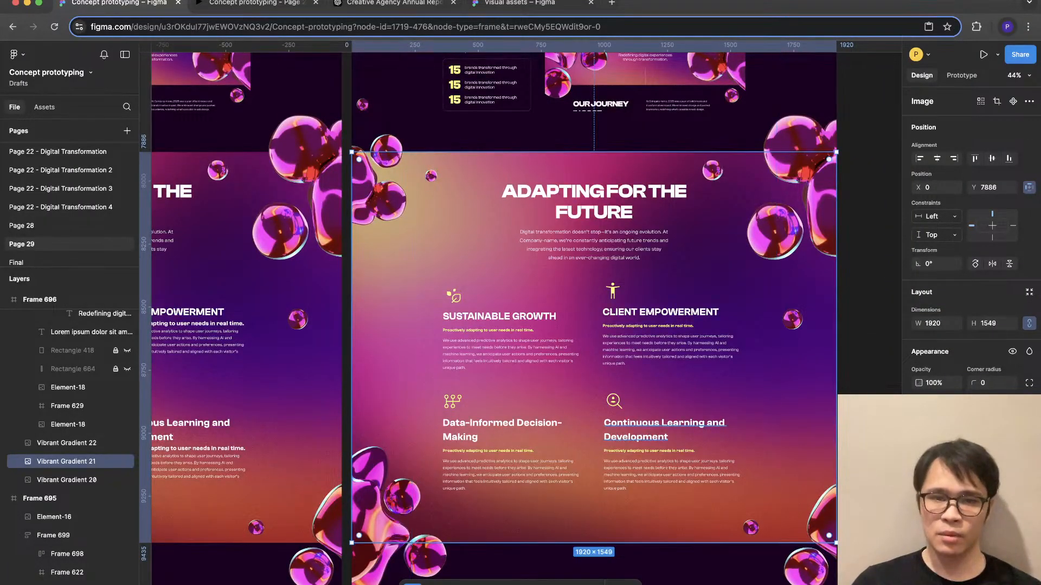
left_click(661, 429, "super")
left_click(504, 429, "shift+super")
left_click(1029, 478)
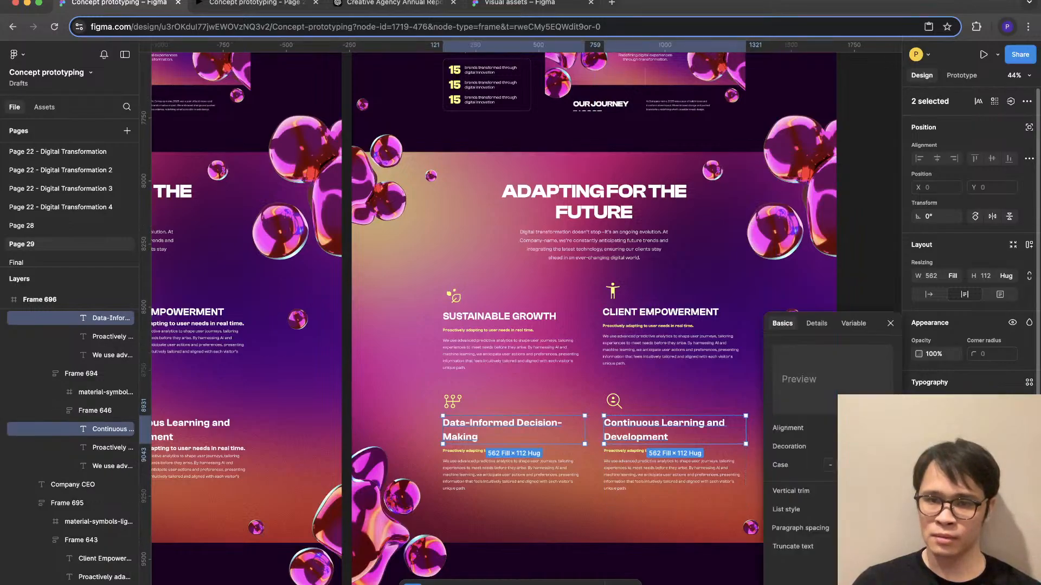
left_click(845, 465)
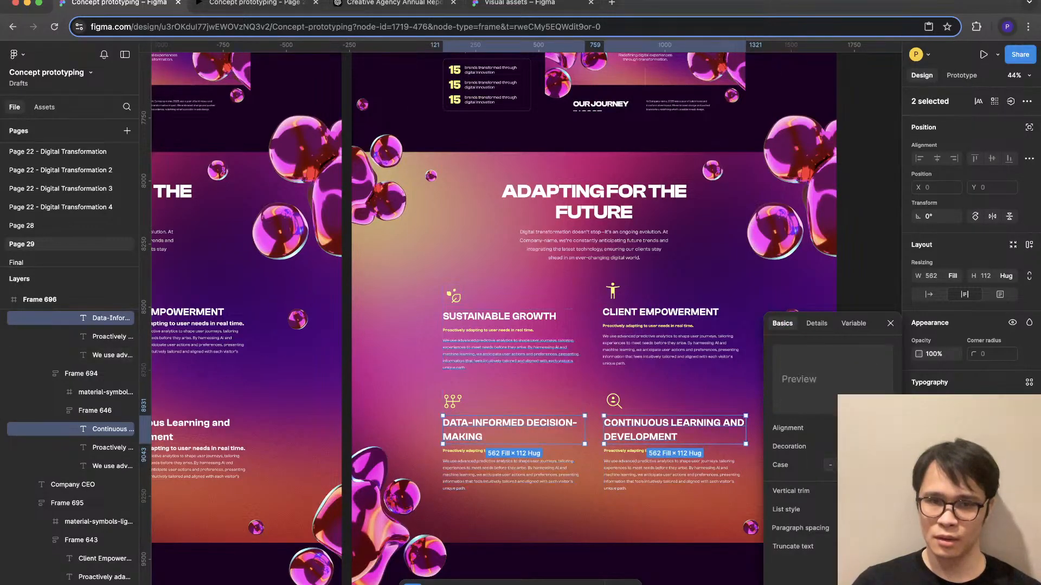
- Compare the text settings of the Sustainable Growth, E-Commerce Redesign, Predictive UX Design and User-Centered Innovation headings, and review the page's sections for consistency
left_click(499, 316, "super")
scroll(499, 316, "up", 6)
left_click(461, 319, "super")
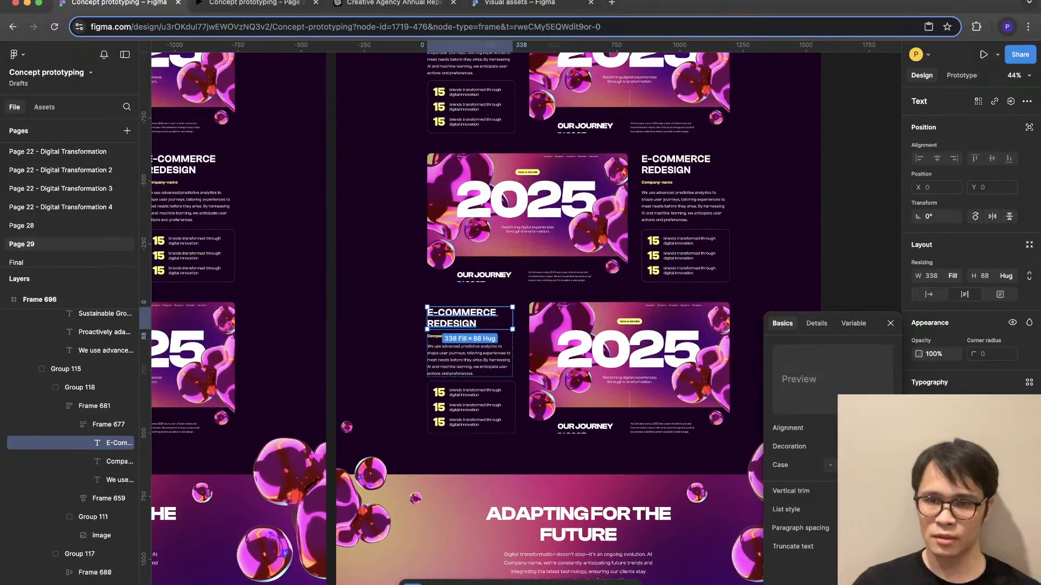
scroll(477, 271, "up", 10)
scroll(564, 325, "up", 3)
left_click(637, 403, "super")
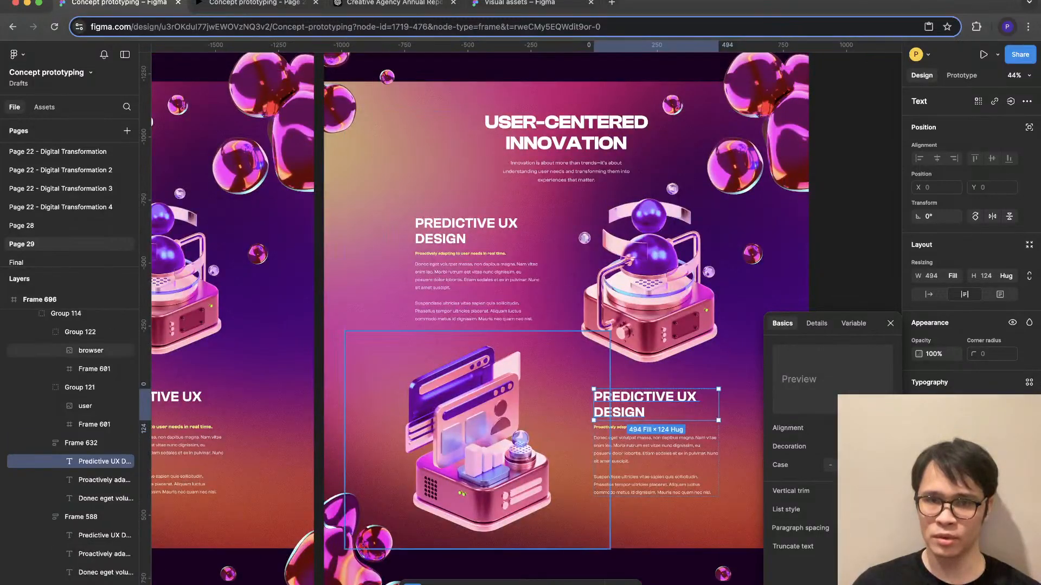
left_click(566, 134, "super")
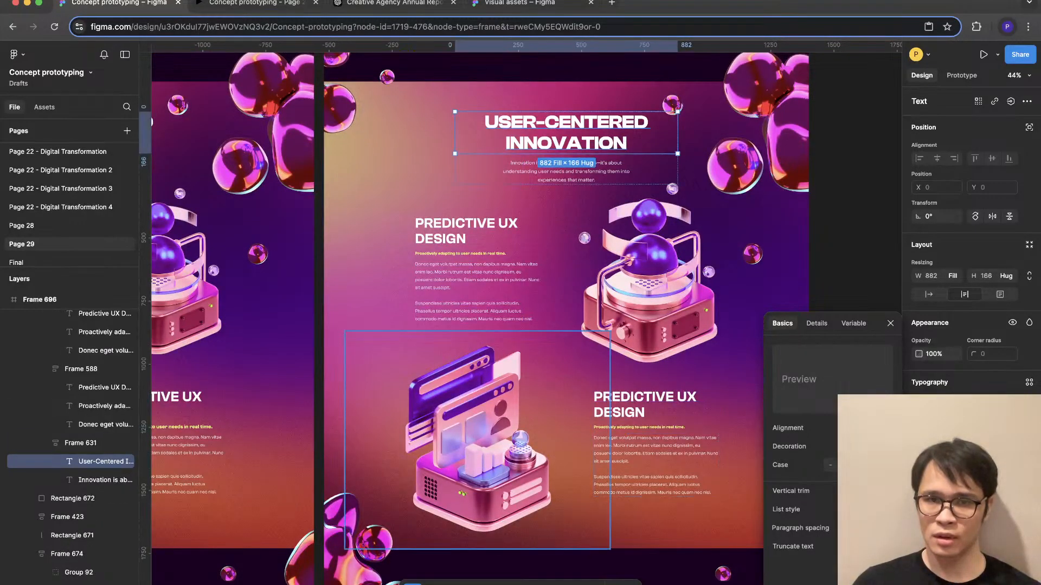
scroll(439, 401, "down", 10)
scroll(439, 401, "down", 3)
scroll(439, 401, "down", 4)
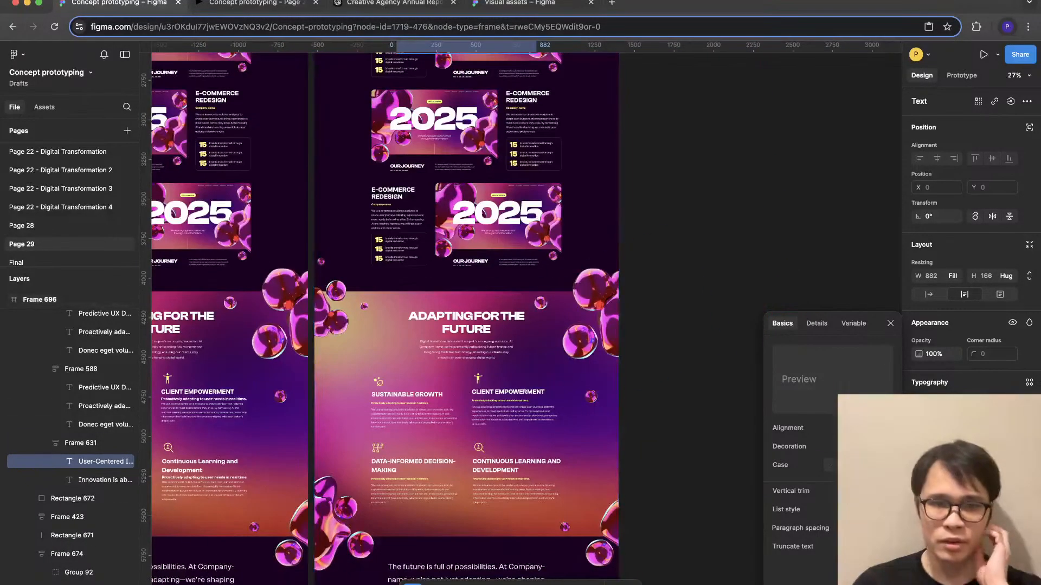
scroll(466, 319, "up", 15)
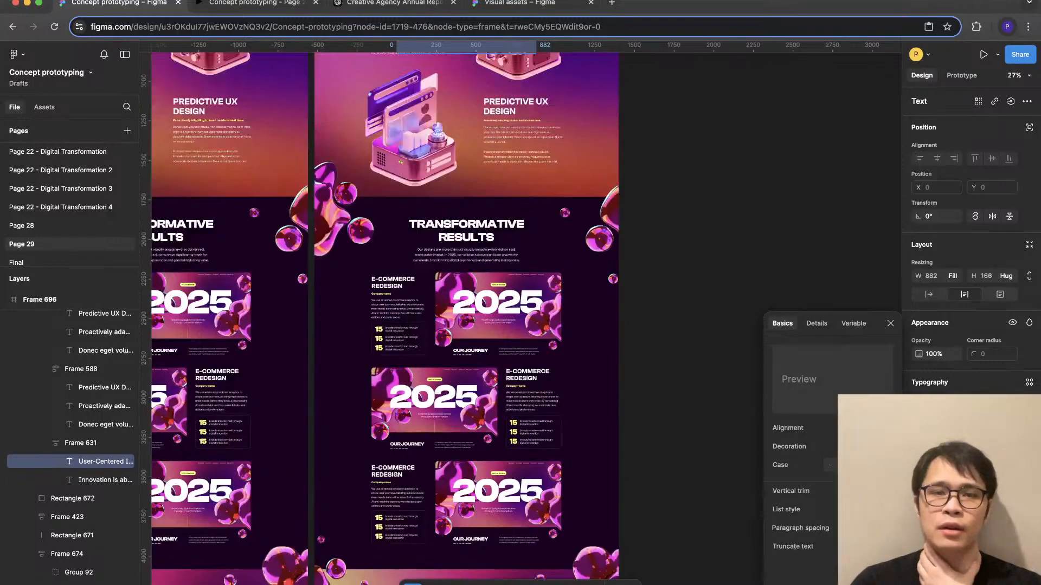
scroll(449, 377, "up", 10)
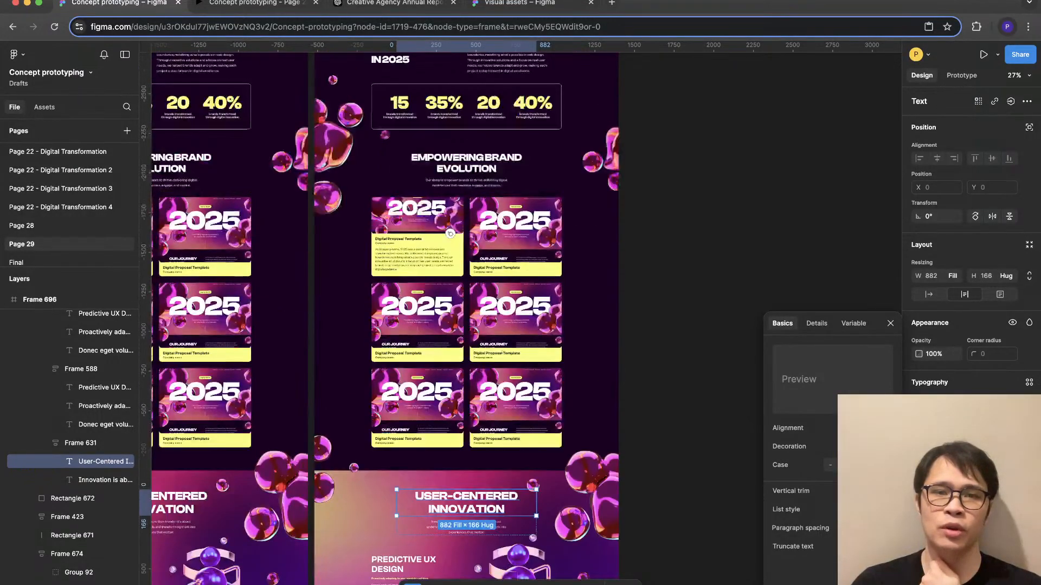
scroll(450, 377, "down", 15)
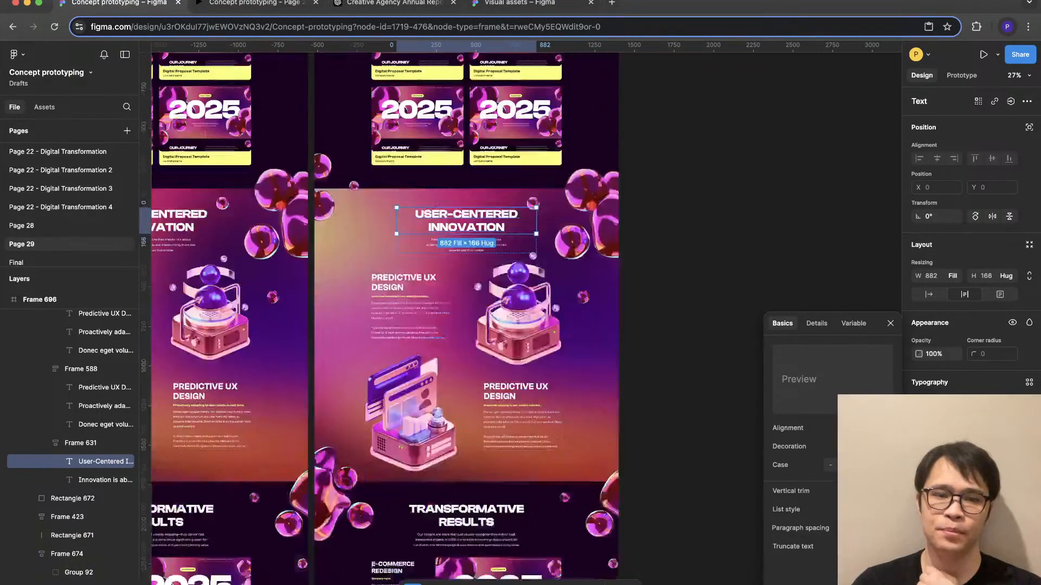
scroll(596, 380, "down", 3)
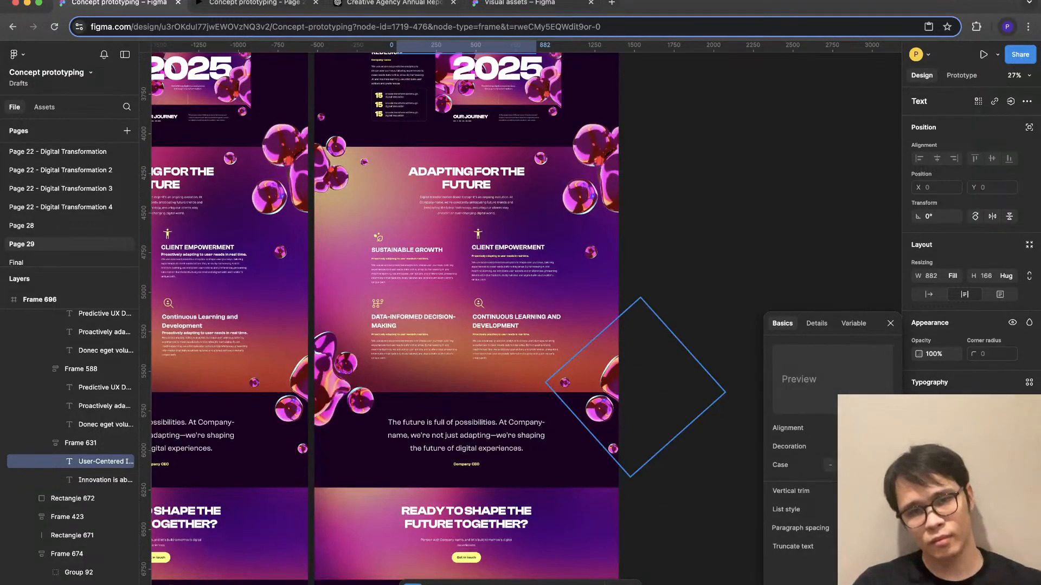
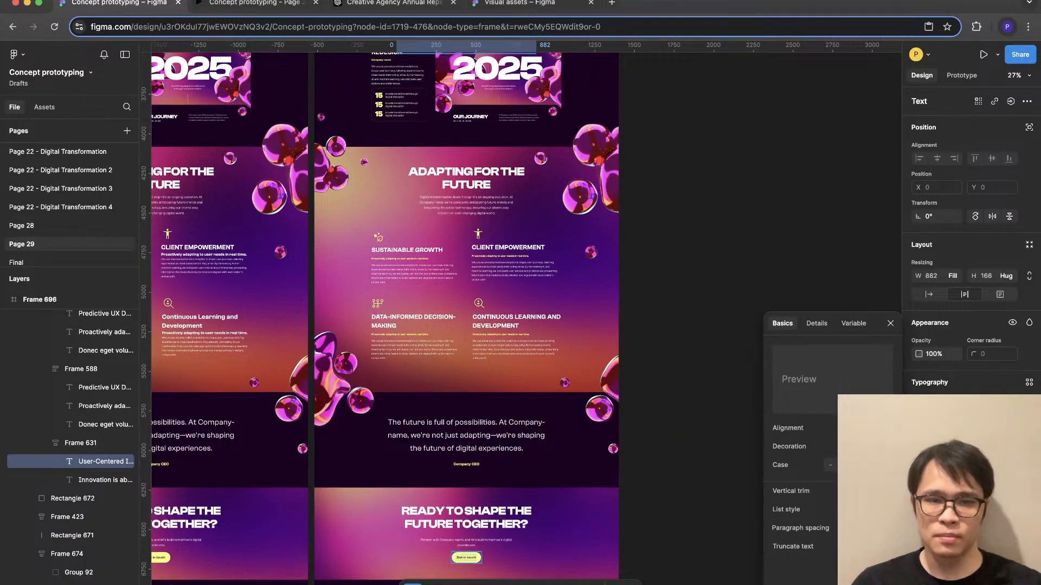
- Wrap the Ready to Shape the Future Together heading and its paragraph in an auto layout with a gap of 16
left_click(467, 542)
scroll(495, 398, "down", 3)
scroll(496, 398, "up", 10)
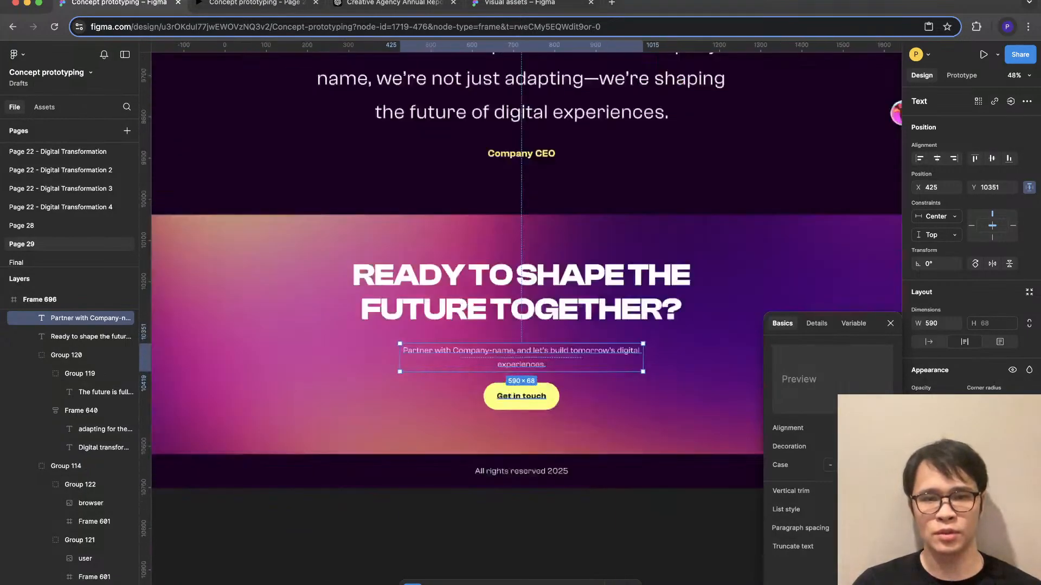
left_click(514, 280)
left_click(86, 318, "shift")
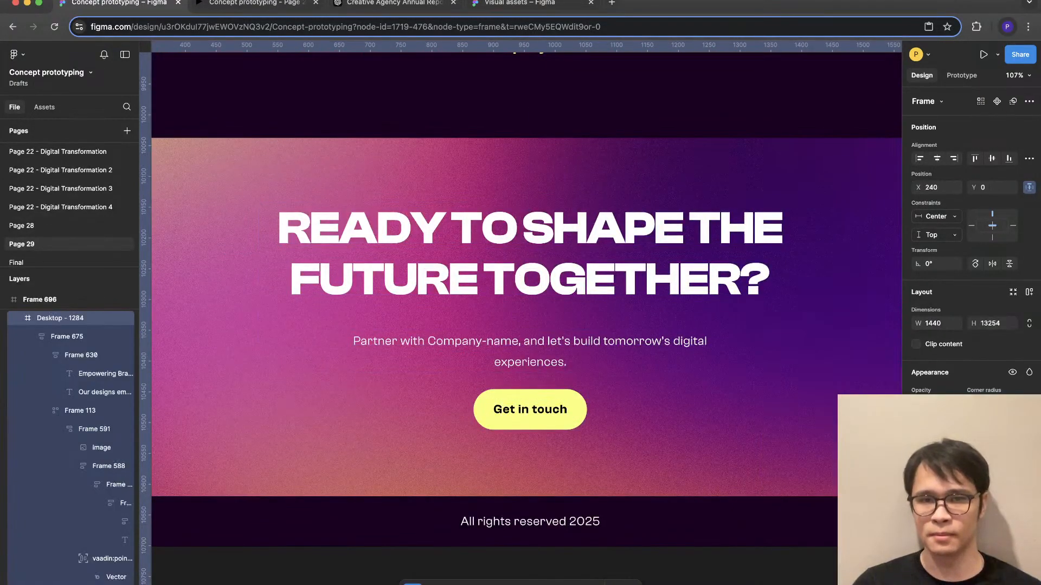
key("shift+a")
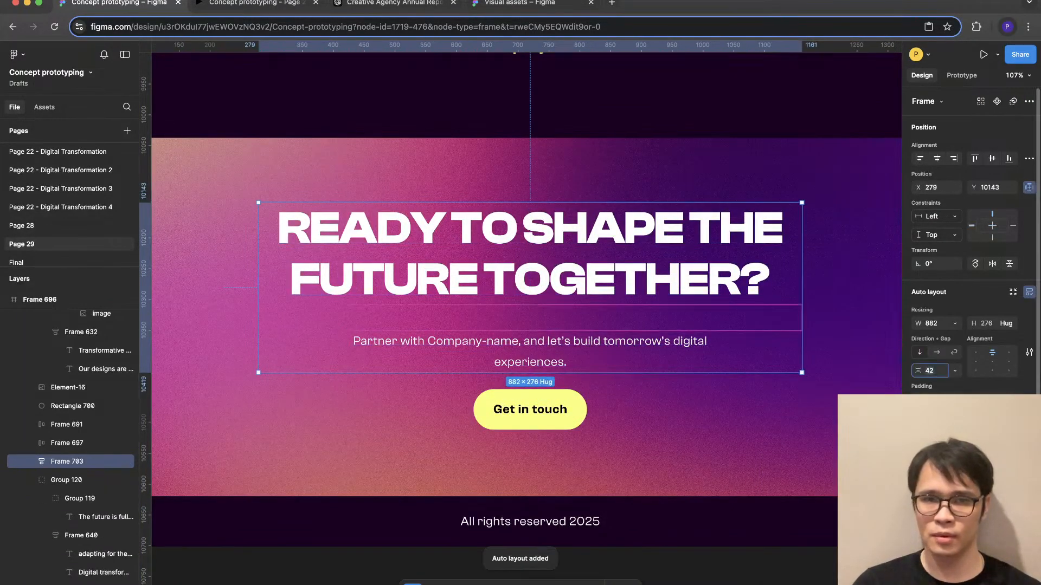
type("16")
- Combine that text block with the Get in touch button in an auto layout with a gap of 32
left_click(530, 410)
left_click(530, 336, "shift")
key("shift+a")
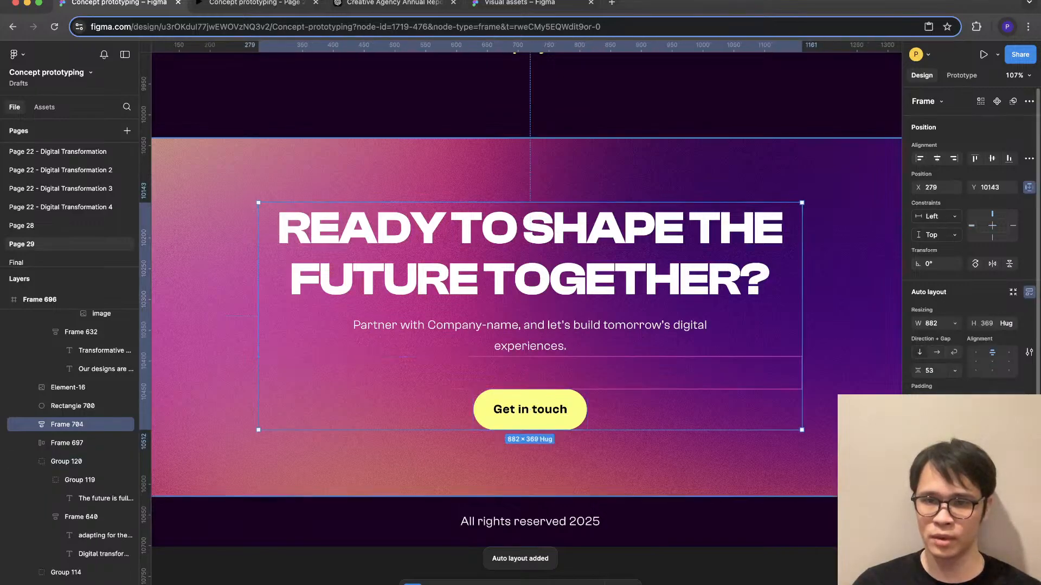
type("32")
key("Return")
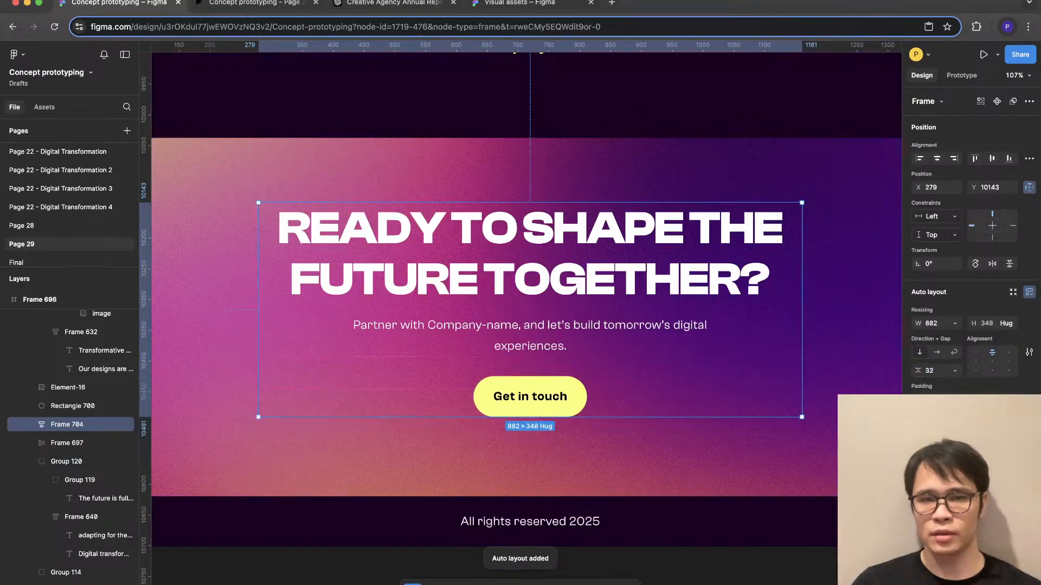
left_click(603, 460)
- Review the closing, Adapting for the Future and Transformative Results sections for consistent headings and spacing
scroll(603, 460, "down", 5)
scroll(603, 459, "right", 2)
scroll(602, 459, "up", 1)
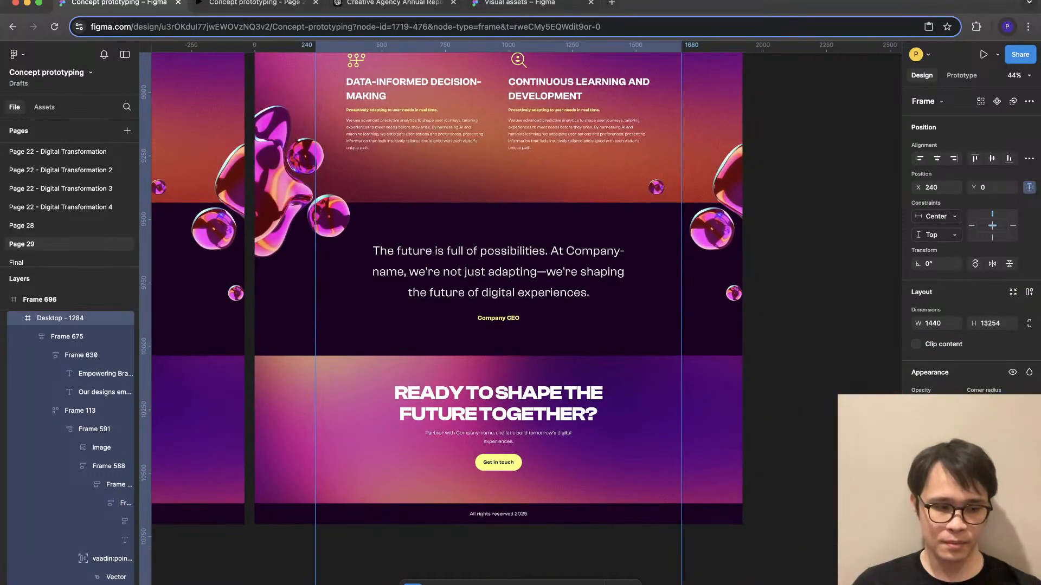
scroll(441, 318, "up", 8)
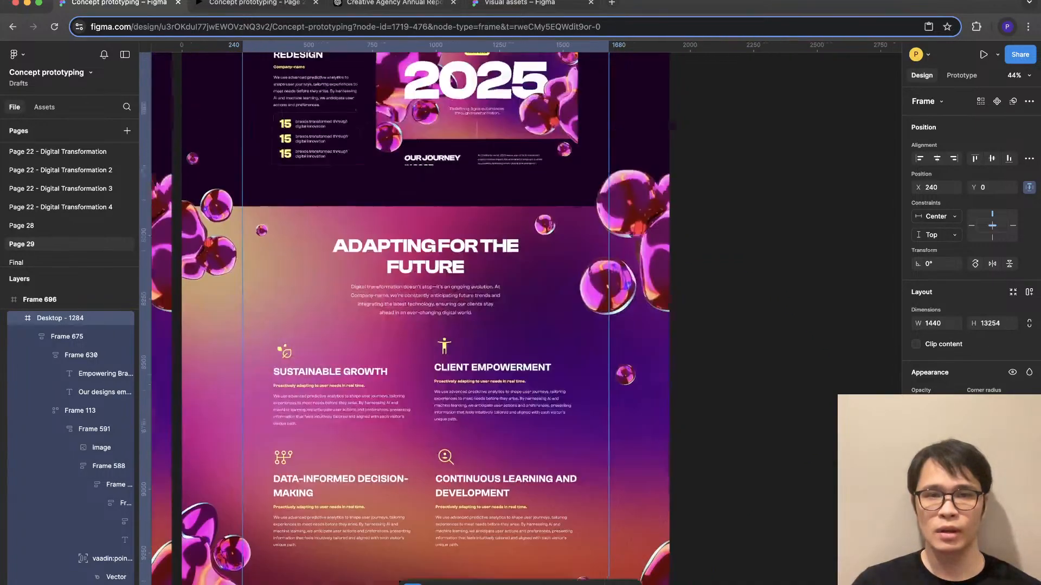
scroll(441, 319, "down", 2)
scroll(705, 281, "up", 6)
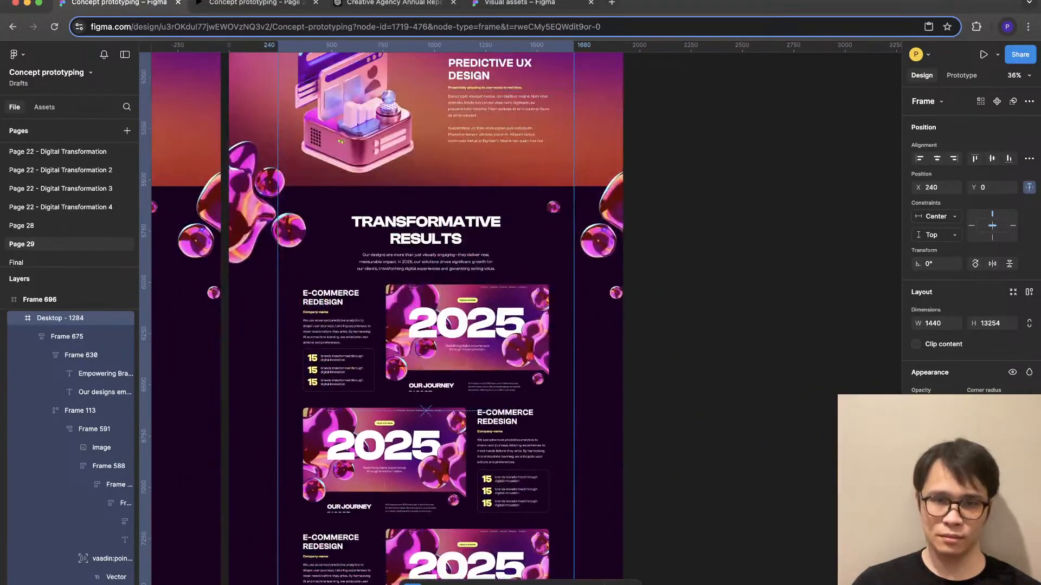
scroll(759, 260, "down", 2)
scroll(758, 260, "up", 2)
- Move Frame 696 to the right, away from the neighbouring Frame 695
left_click(758, 260)
scroll(692, 260, "down", 5)
scroll(692, 260, "up", 4)
scroll(693, 260, "right", 3)
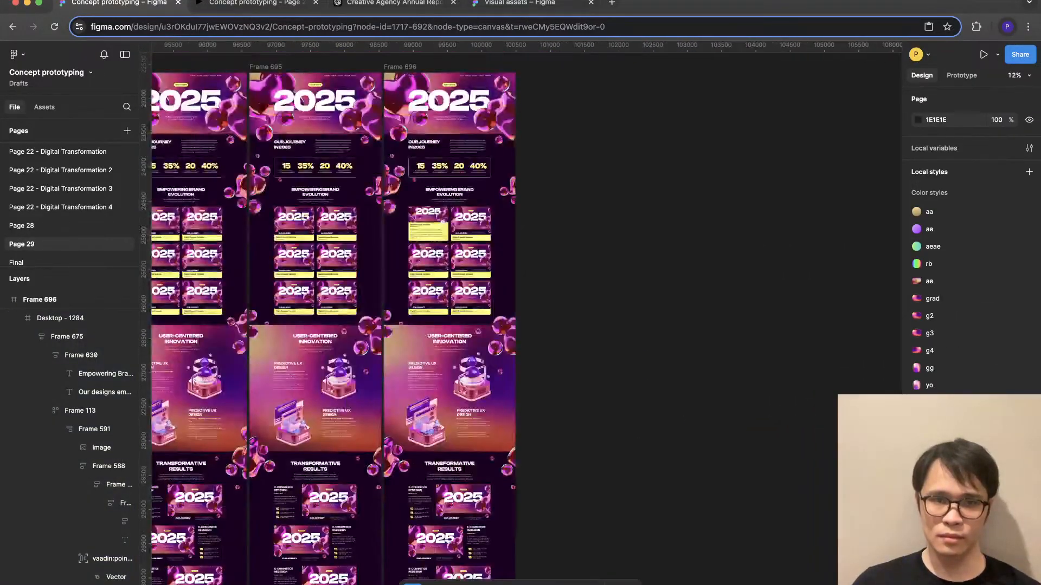
scroll(460, 282, "up", 1)
left_click_drag(456, 260, 531, 260)
left_click(640, 239)
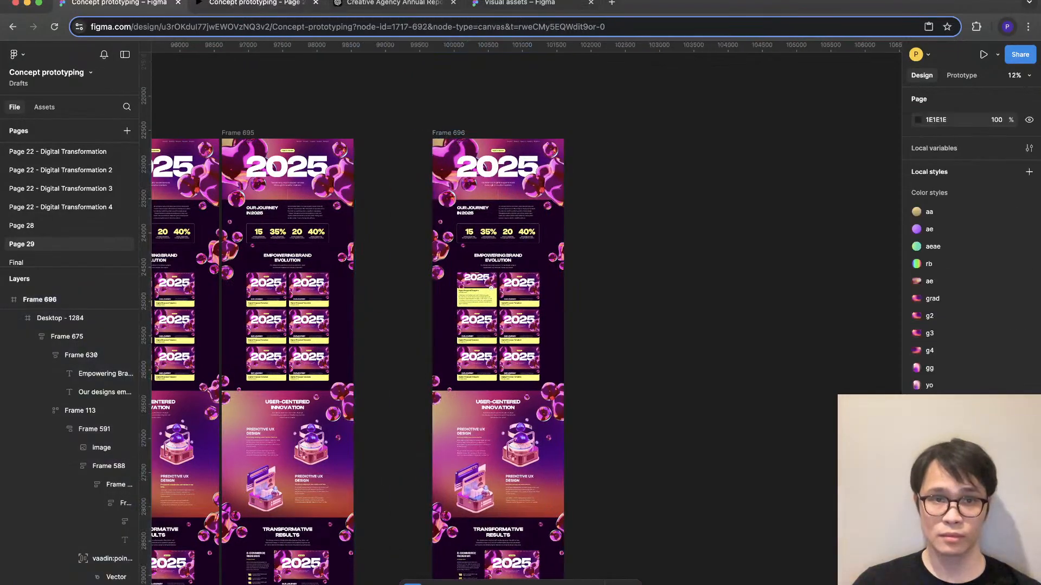
- Switch to the prototype preview and examine the page from Our Journey in 2025 to Adapting for the Future
key("ctrl+Tab")
scroll(521, 313, "up", 20)
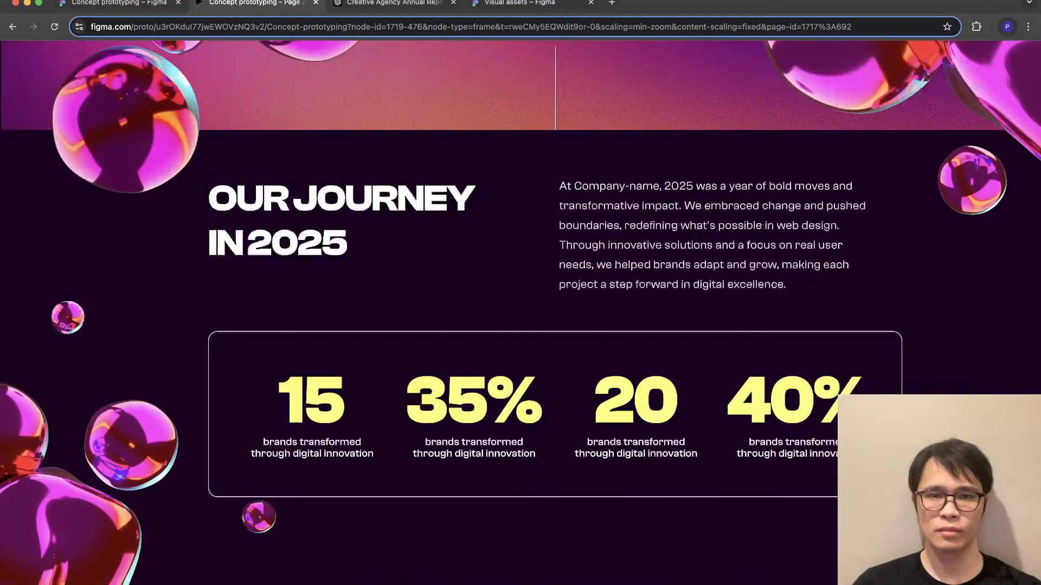
scroll(520, 313, "down", 18)
scroll(495, 303, "down", 15)
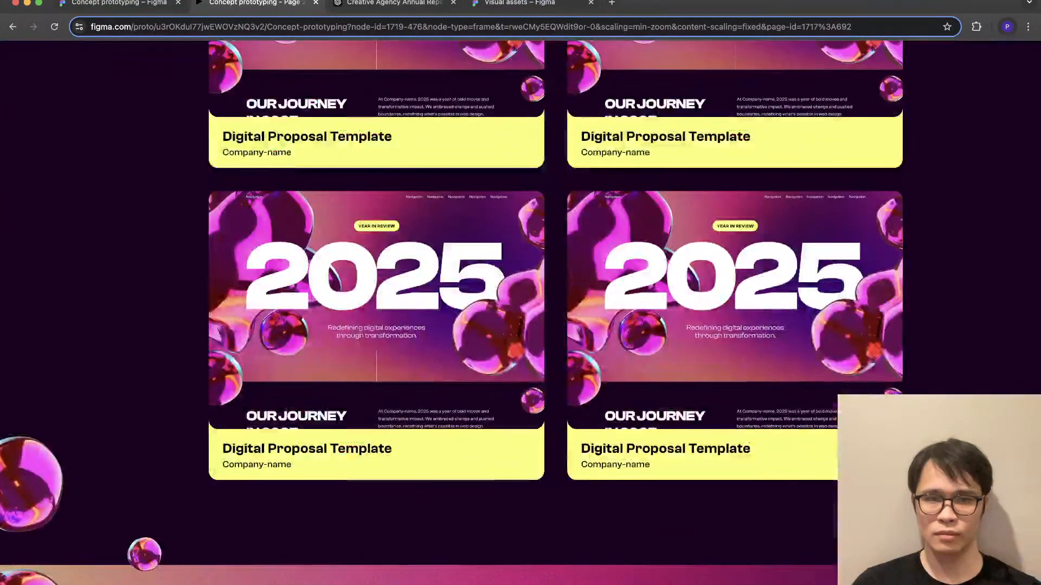
scroll(520, 313, "down", 15)
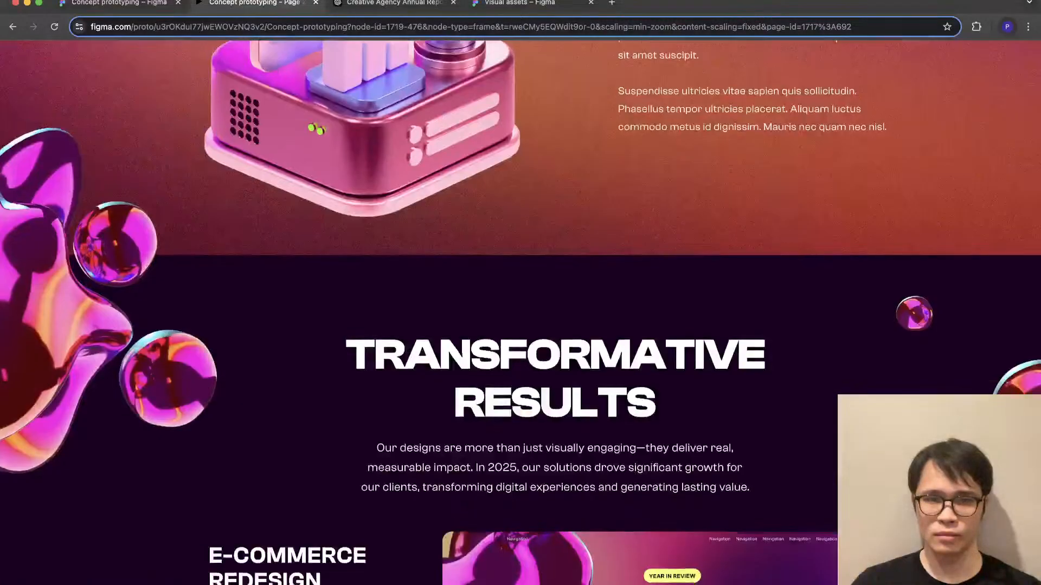
scroll(521, 312, "down", 10)
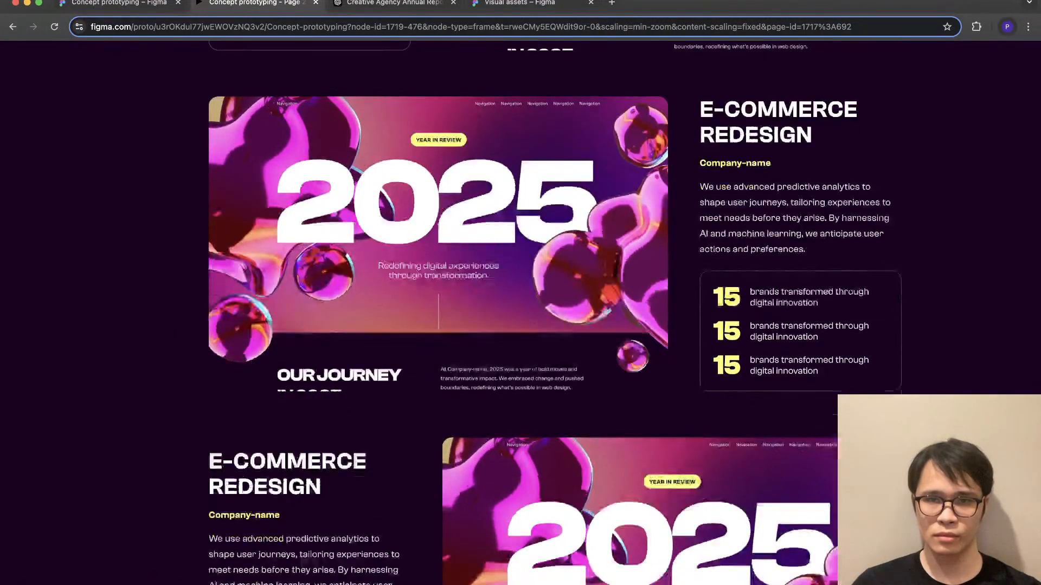
scroll(520, 313, "down", 10)
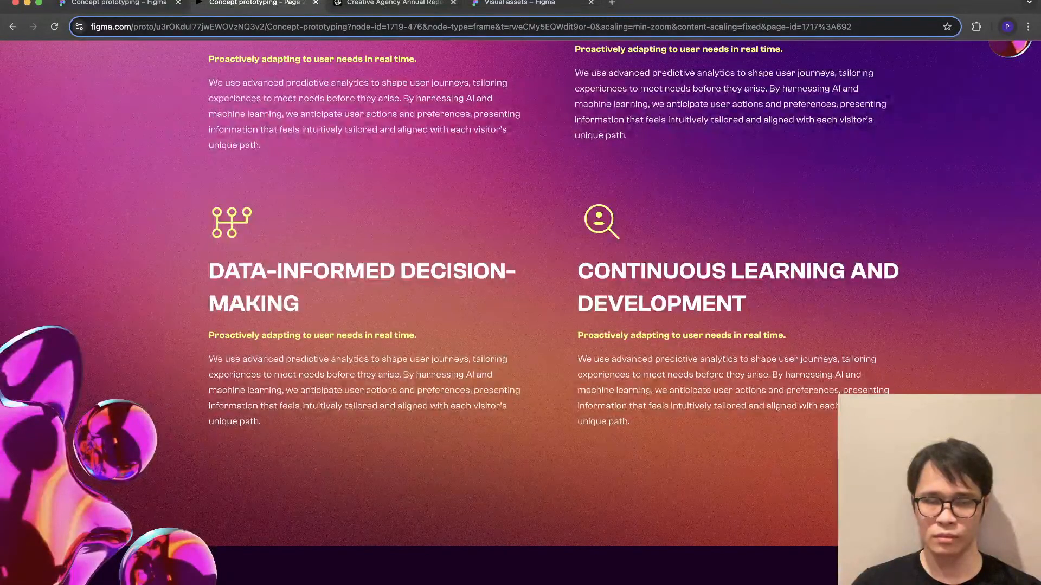
scroll(520, 312, "up", 3)
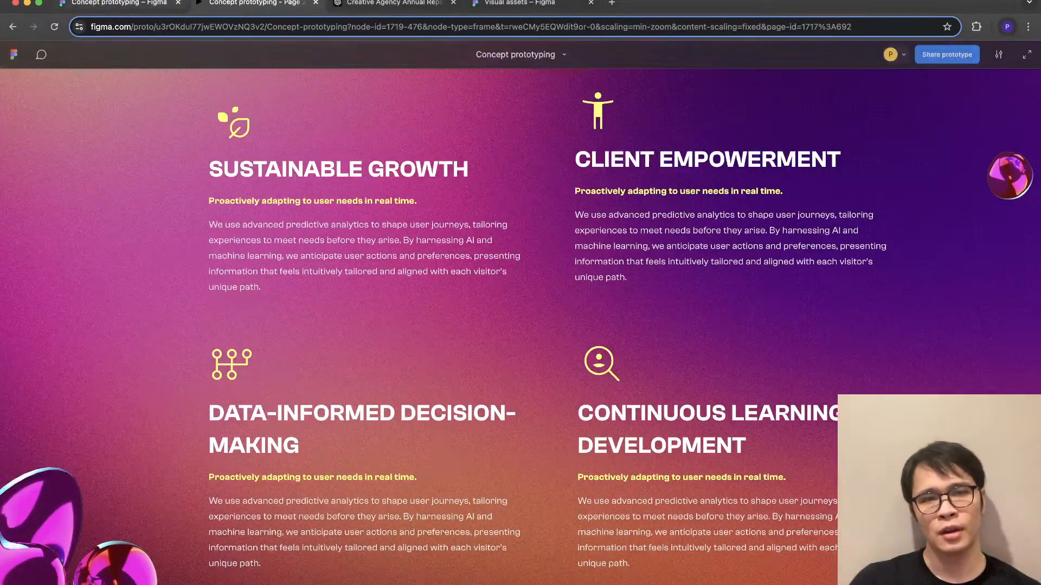
- Return to the design file and resize the Client Empowerment icon to 64 × 64
left_click(114, 3)
scroll(553, 217, "up", 8)
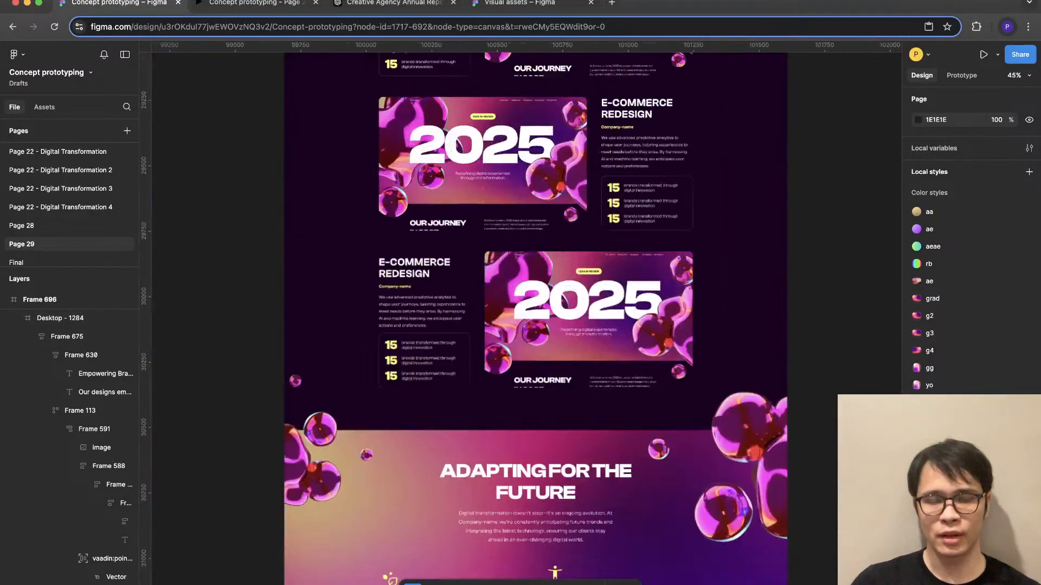
scroll(554, 304, "down", 5)
scroll(564, 379, "up", 4)
left_click(501, 269)
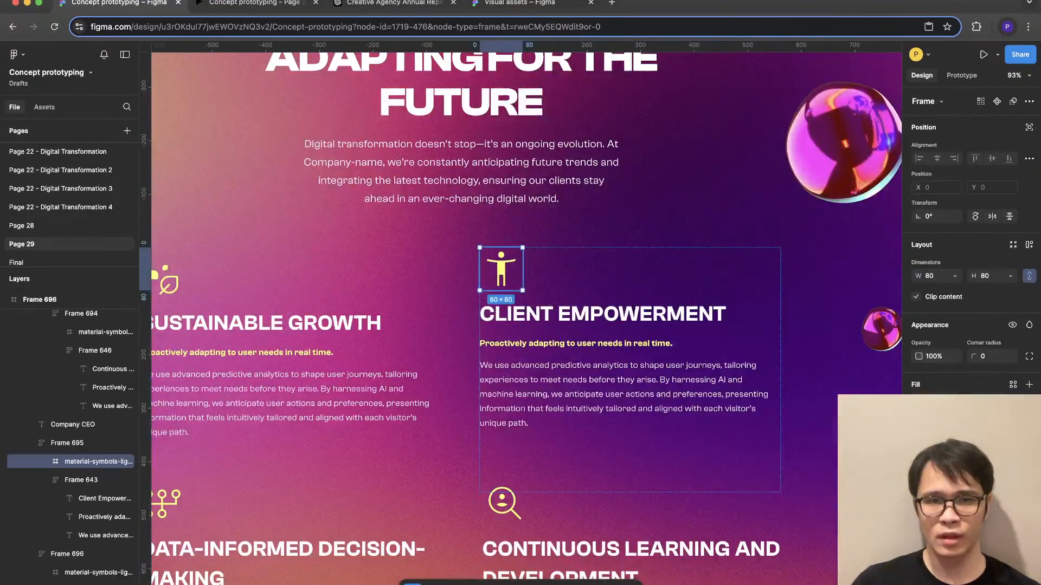
scroll(501, 269, "down", 2)
scroll(588, 181, "down", 1)
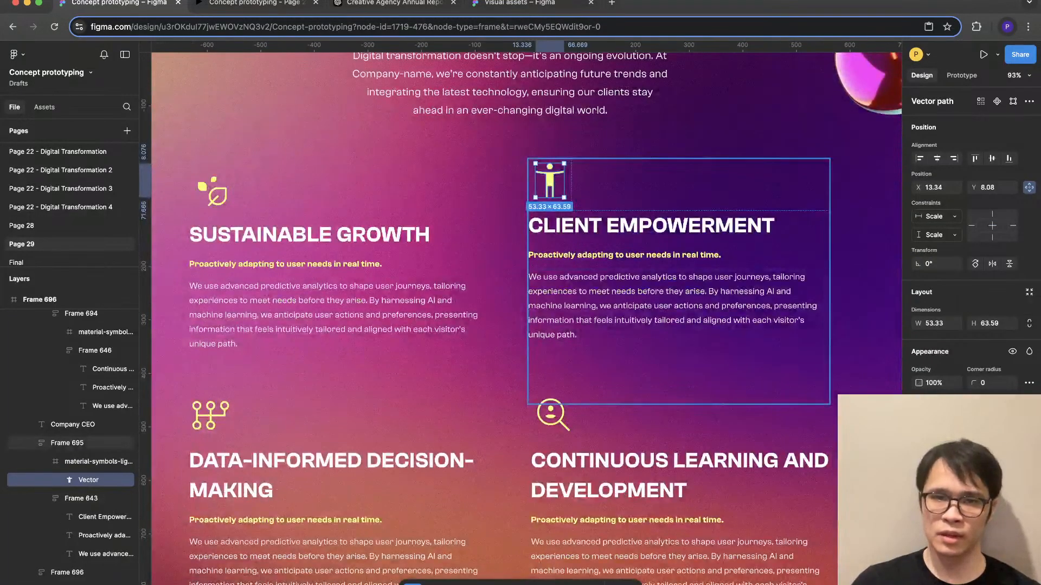
left_click(588, 182)
double_click(549, 181)
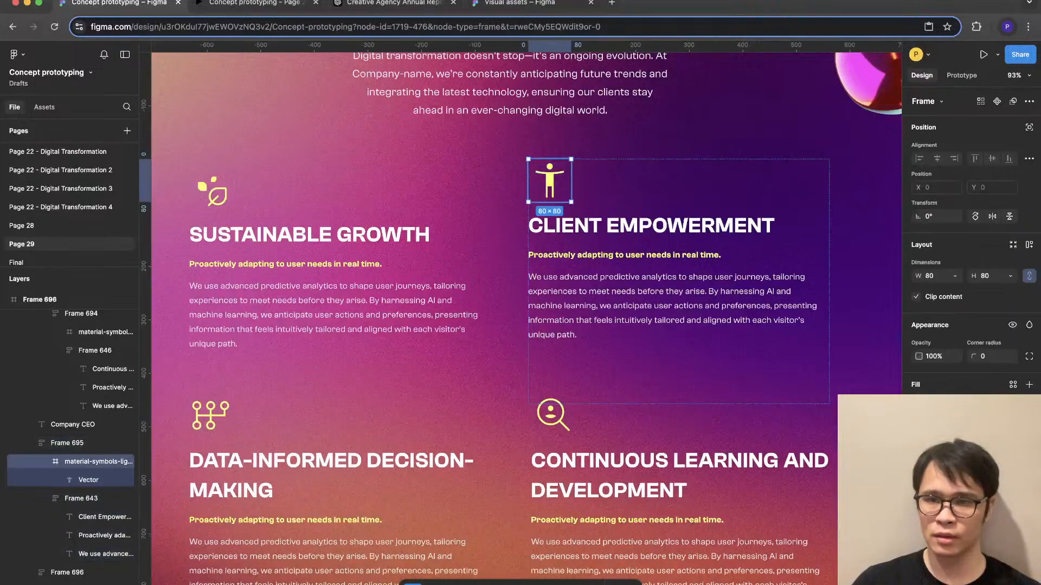
type("64")
key("Return")
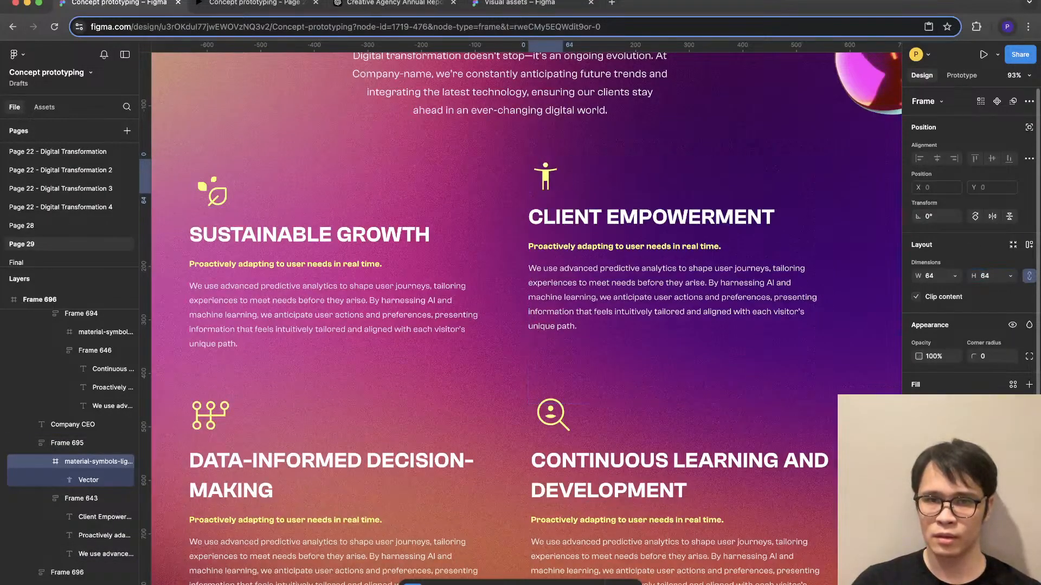
- Resize the Continuous Learning and Development icon to 64 × 64
left_click(552, 415)
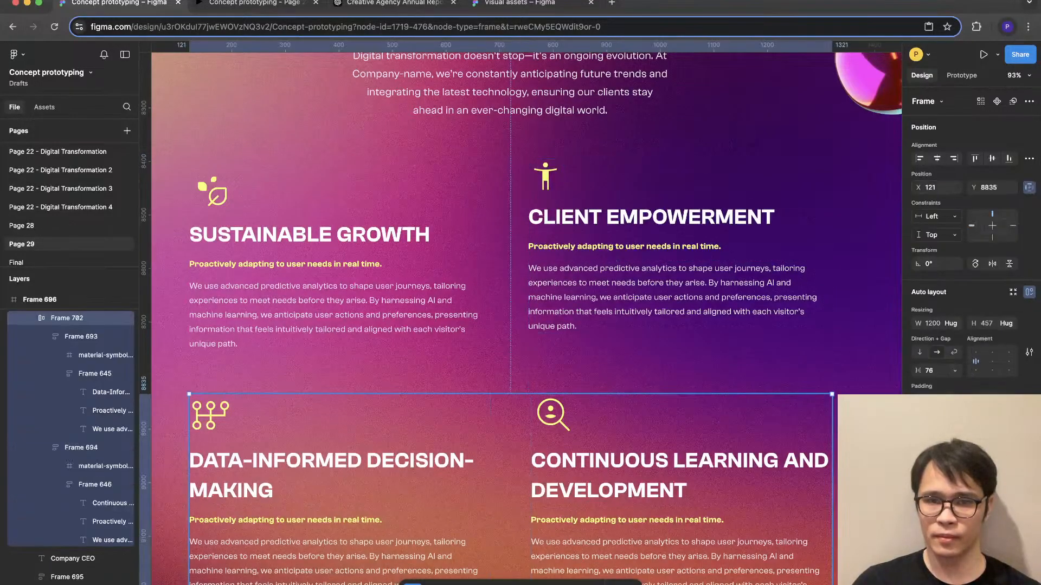
double_click(551, 416)
double_click(552, 416)
type("6")
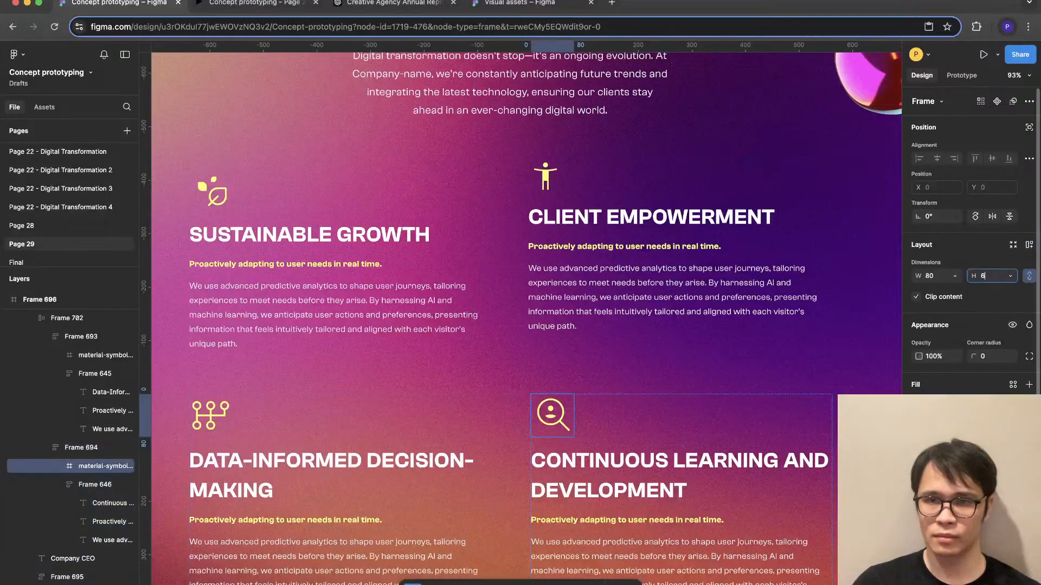
type("4")
key("Return")
- Resize the Data-Informed Decision-Making and Sustainable Growth icons to 64 × 64
double_click(210, 416)
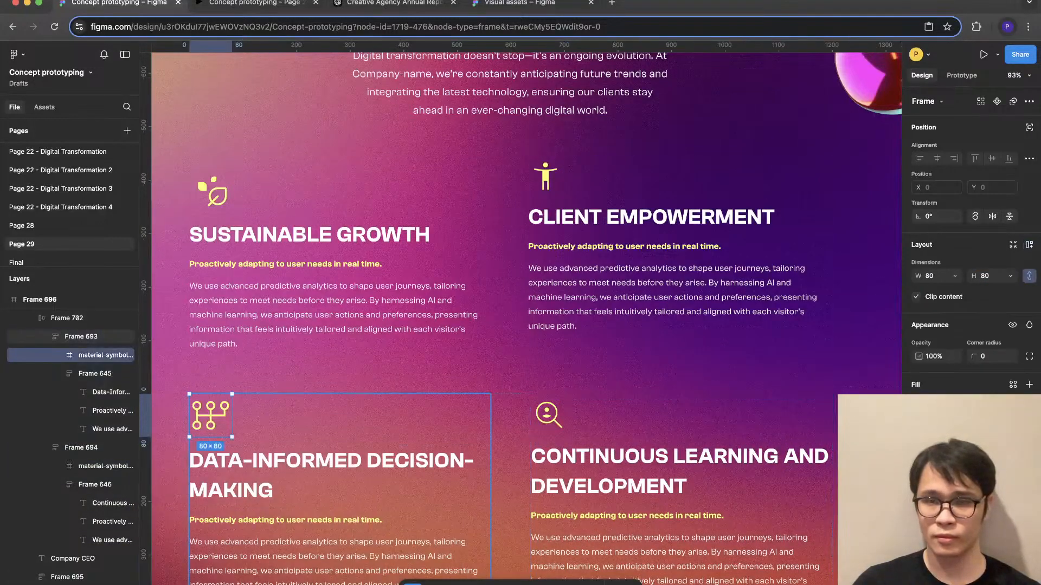
type("64")
double_click(210, 193)
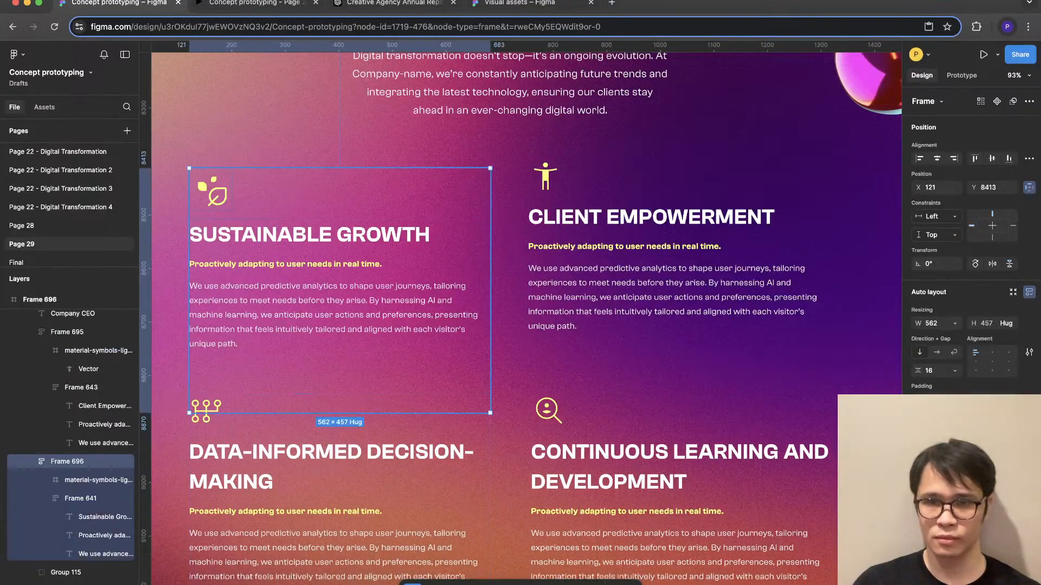
key("Return")
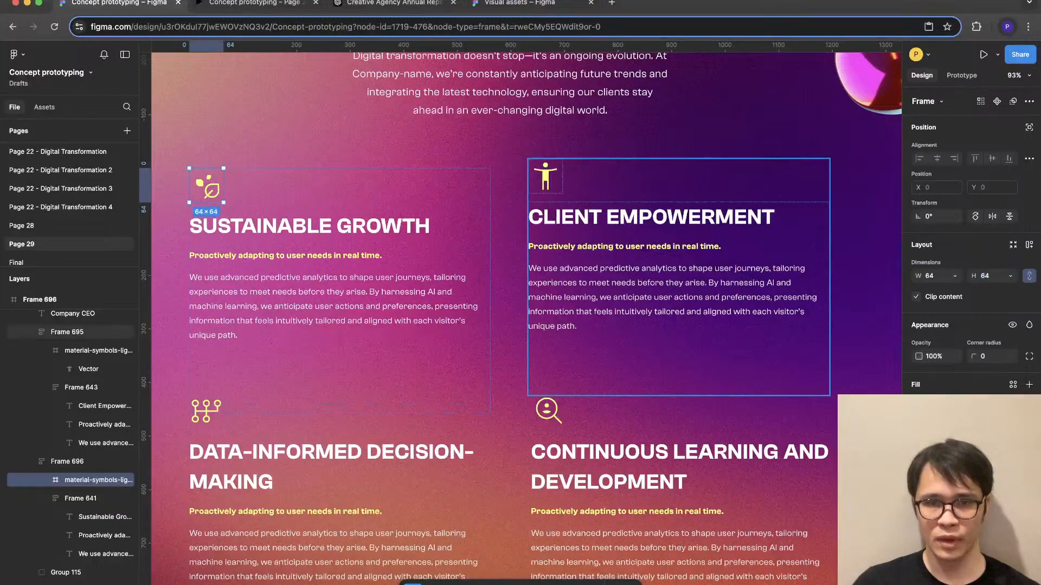
- Change the Sustainable Growth icon's color to white
scroll(699, 336, "down", 5)
left_click(802, 346)
scroll(802, 347, "right", 1)
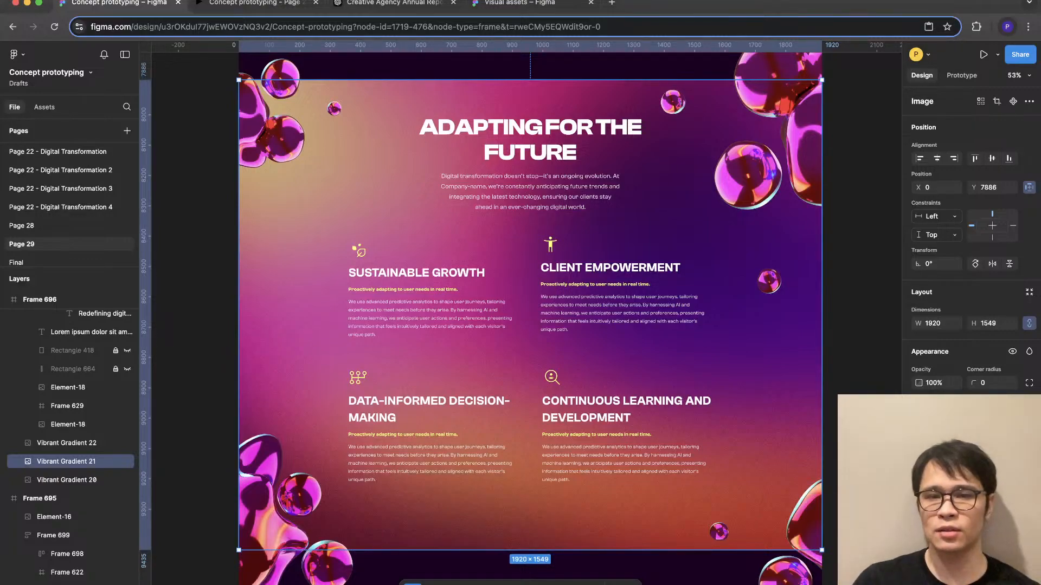
left_click(358, 249, "super")
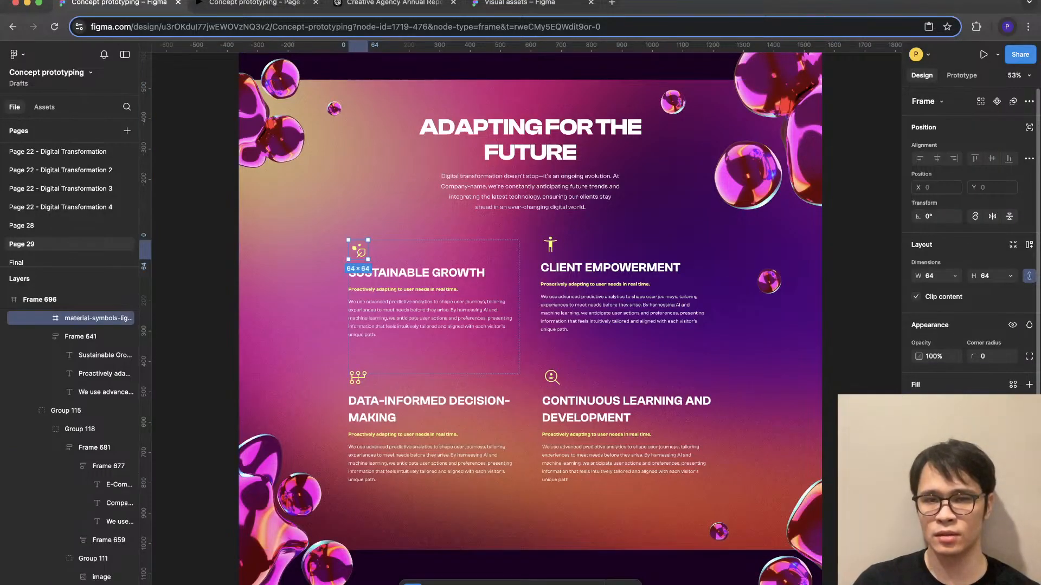
left_click(919, 491)
left_click(769, 327)
left_click(759, 244)
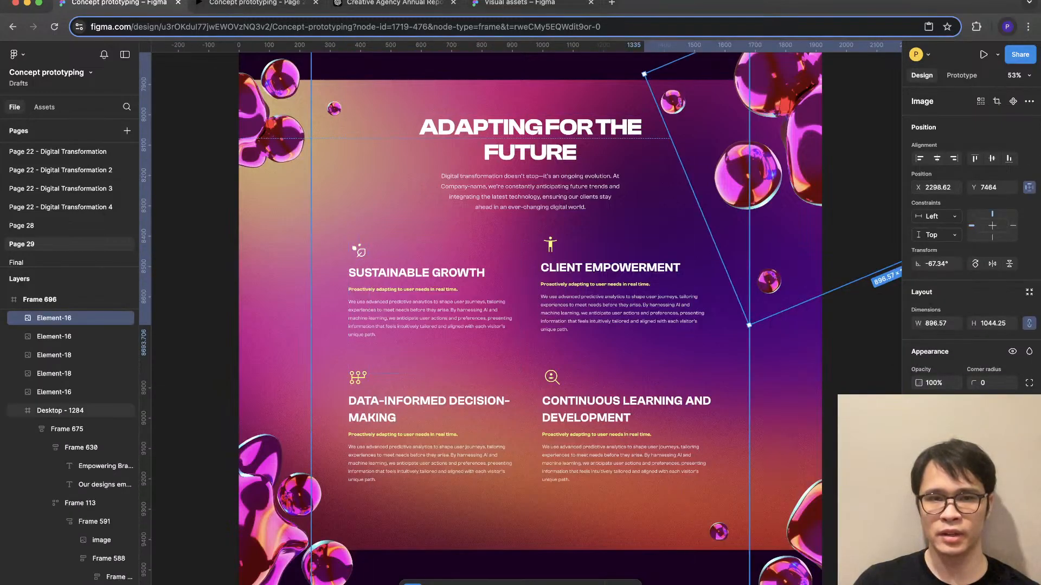
left_click(726, 326)
- Change the Client Empowerment icon's color to white
left_click(551, 245, "super")
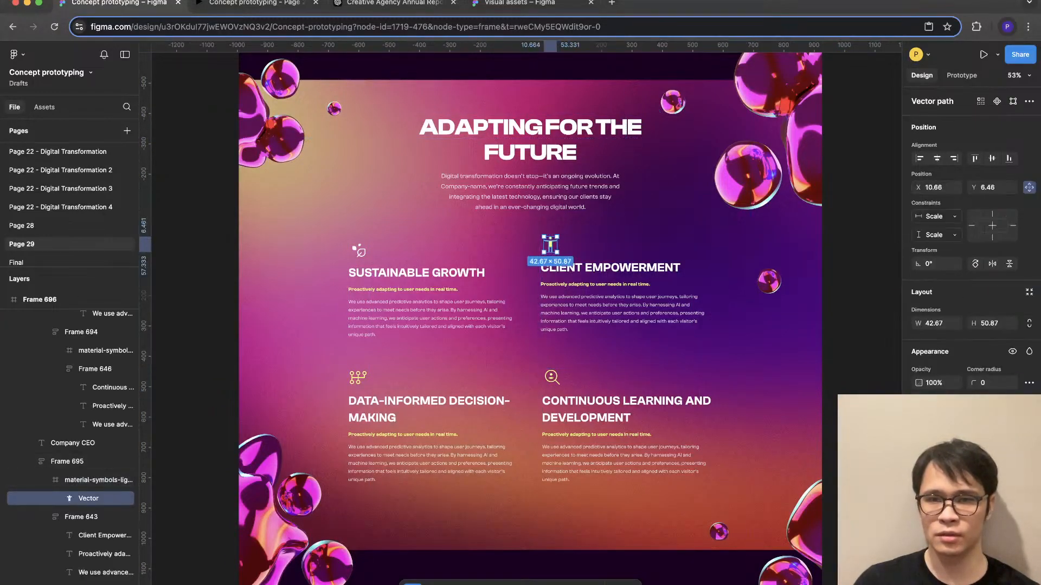
left_click(918, 491)
left_click(777, 556)
left_click(672, 461)
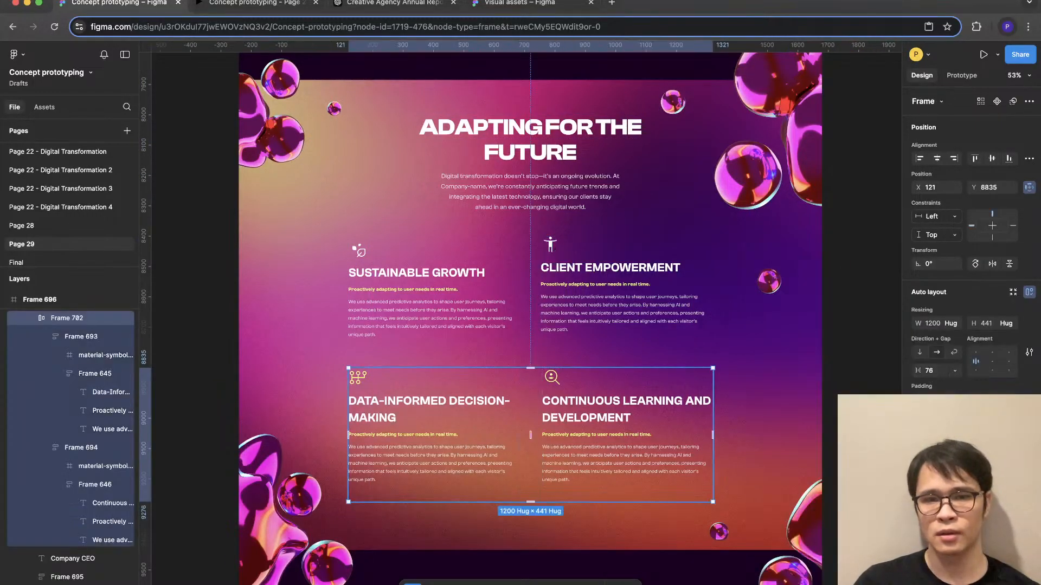
- Recolor the Continuous Learning and Development and Data-Informed Decision-Making icons white
left_click(552, 377, "super")
left_click(919, 471)
left_click(777, 556)
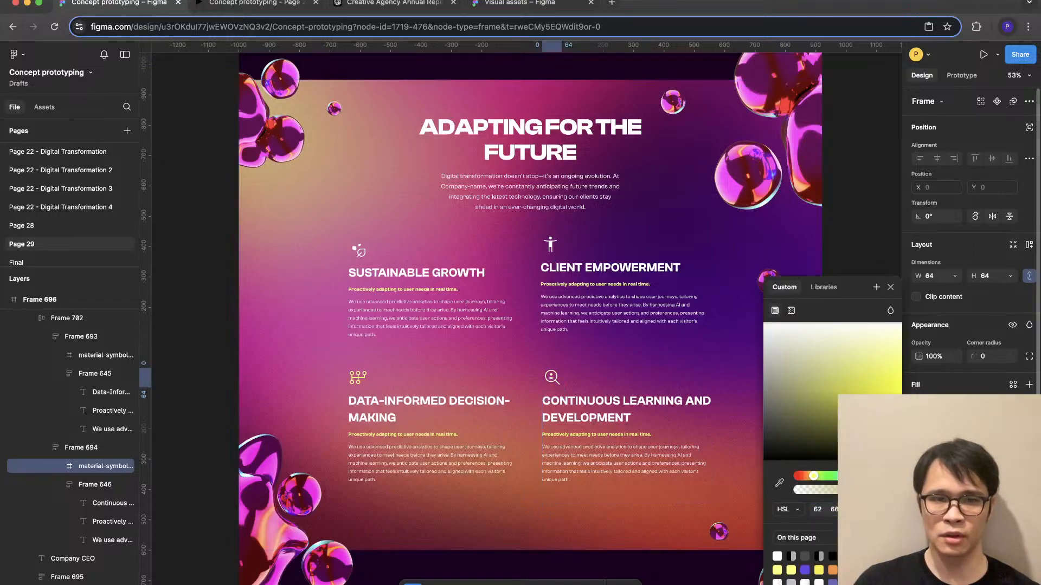
double_click(358, 377)
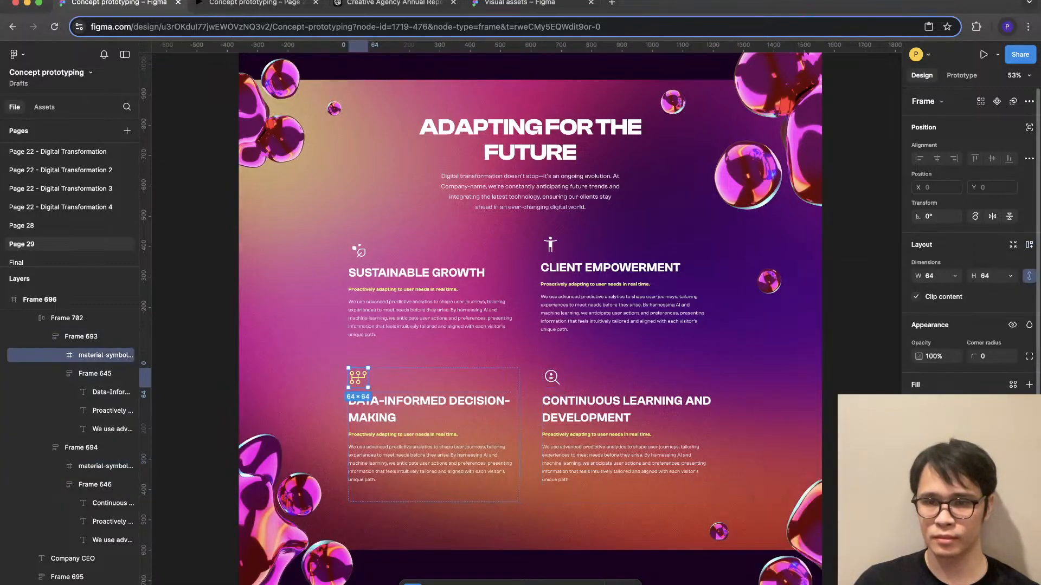
left_click(919, 472)
left_click(776, 556)
left_click(678, 483)
left_click(862, 353)
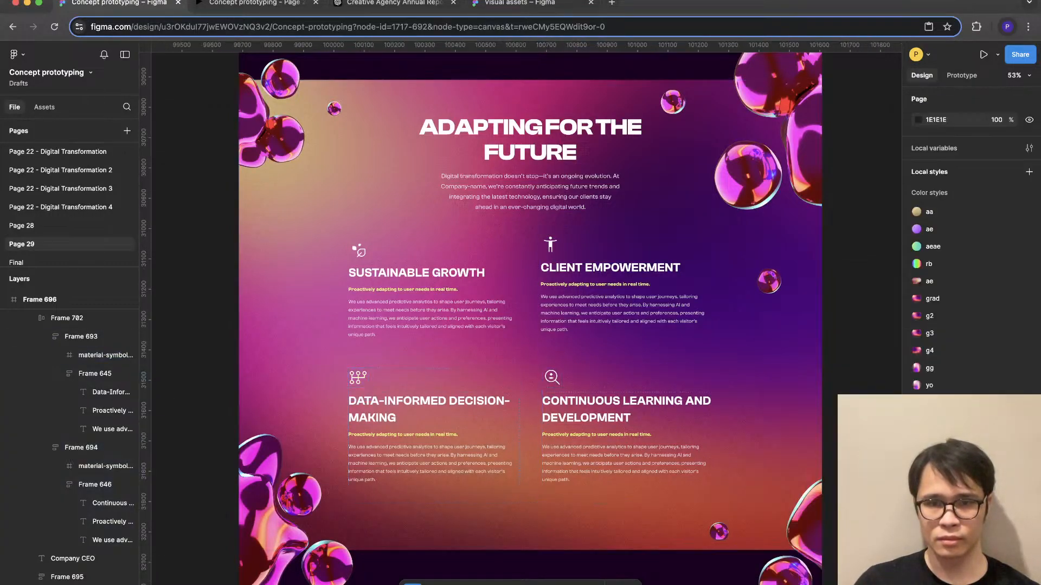
scroll(862, 352, "down", 3)
scroll(862, 352, "right", 1)
scroll(808, 297, "down", 2)
scroll(808, 297, "up", 3)
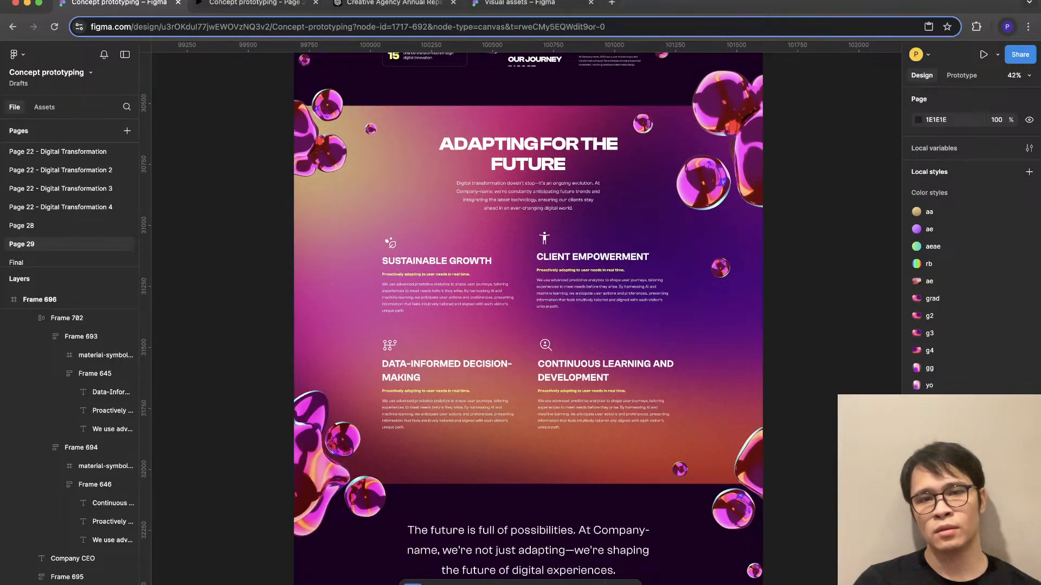
- Compare the lower Predictive UX Design heading with the four subheadings in the Adapting for the Future section
scroll(528, 318, "up", 10)
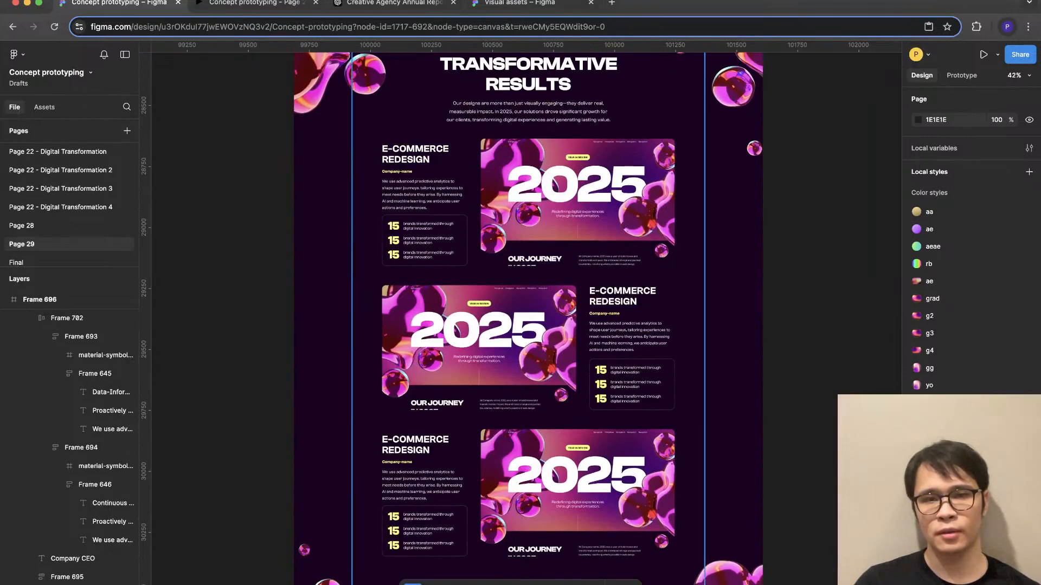
scroll(527, 318, "up", 8)
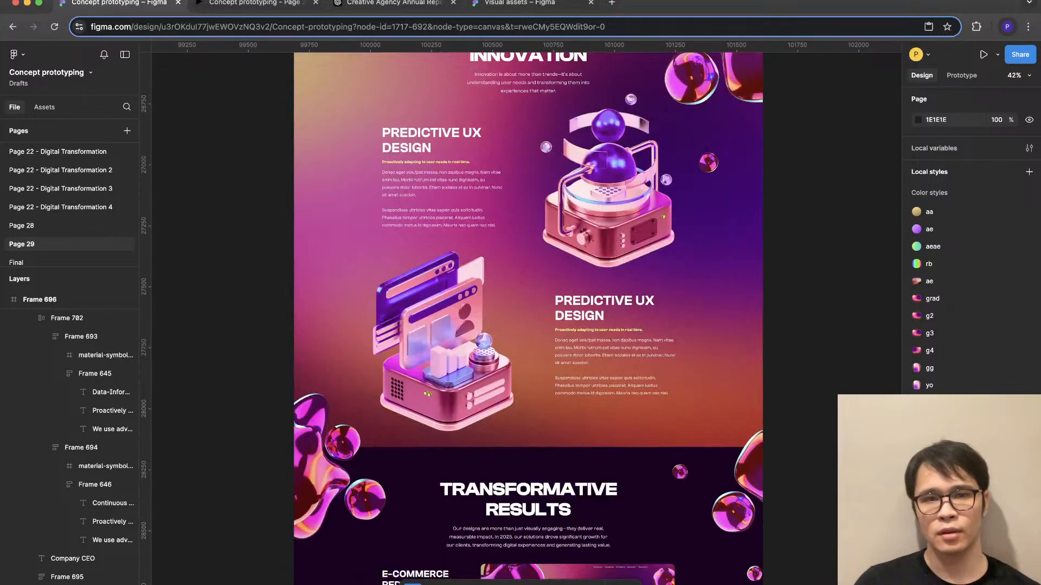
scroll(607, 309, "up", 4)
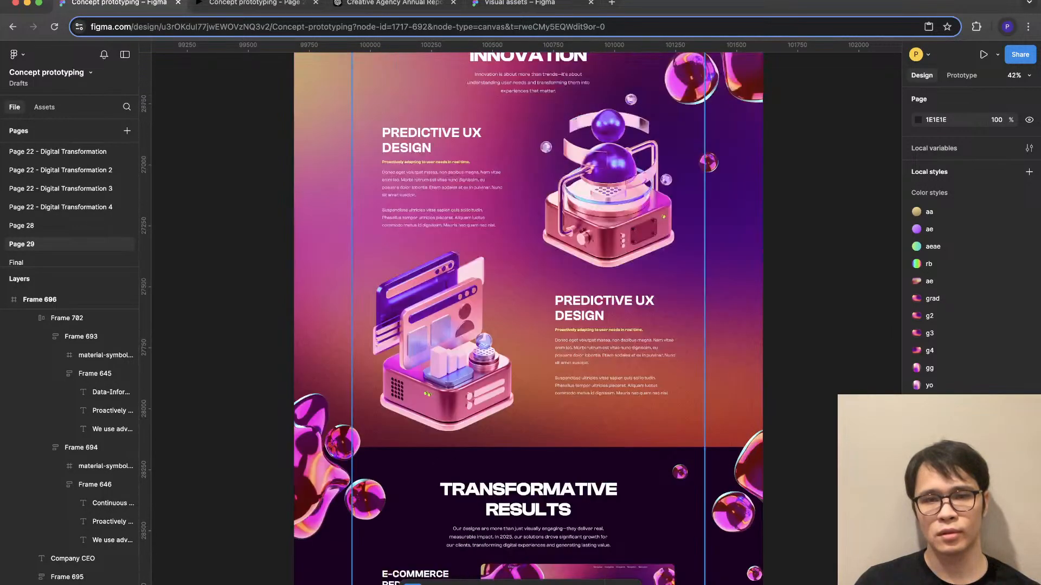
left_click(607, 309)
double_click(607, 309)
double_click(607, 309)
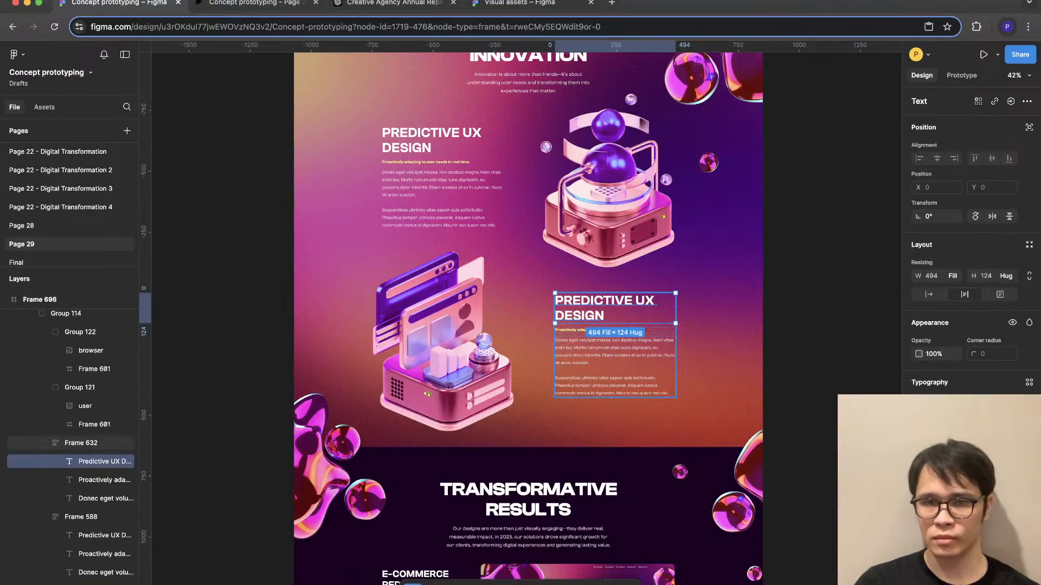
scroll(529, 320, "down", 10)
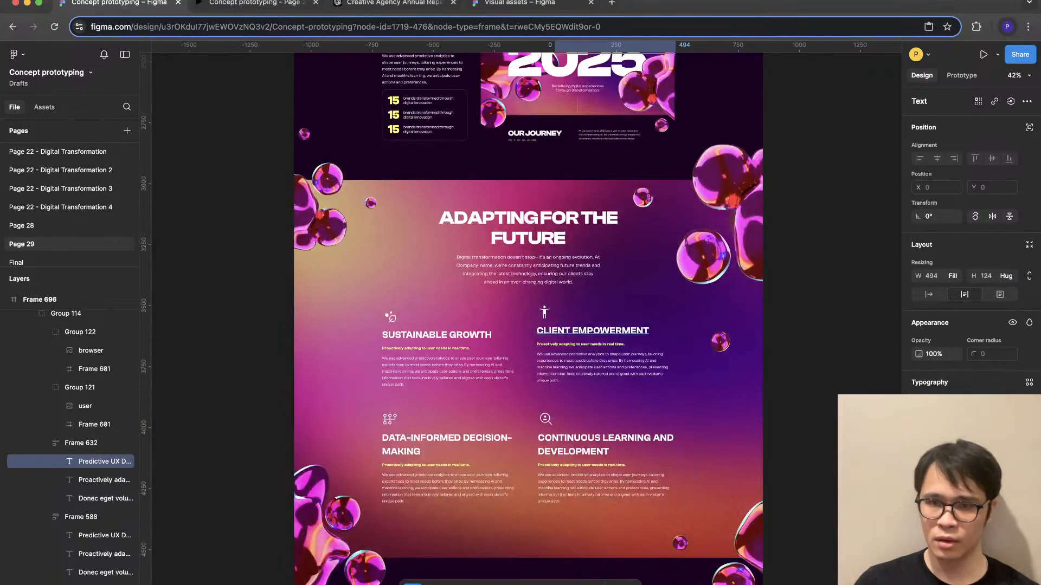
left_click(592, 330, "super")
left_click(605, 445, "shift+super")
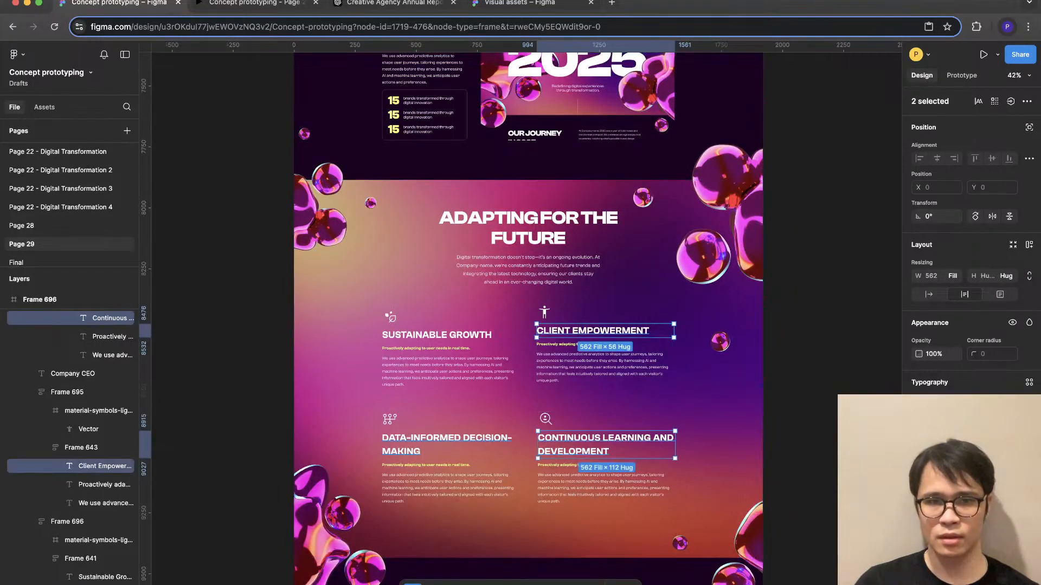
left_click(447, 445, "shift+super")
left_click(437, 335, "shift+super")
- Apply the E-Commerce Redesign heading's text properties to both Predictive UX Design headings in the User-Centered Innovation section
scroll(417, 262, "up", 5)
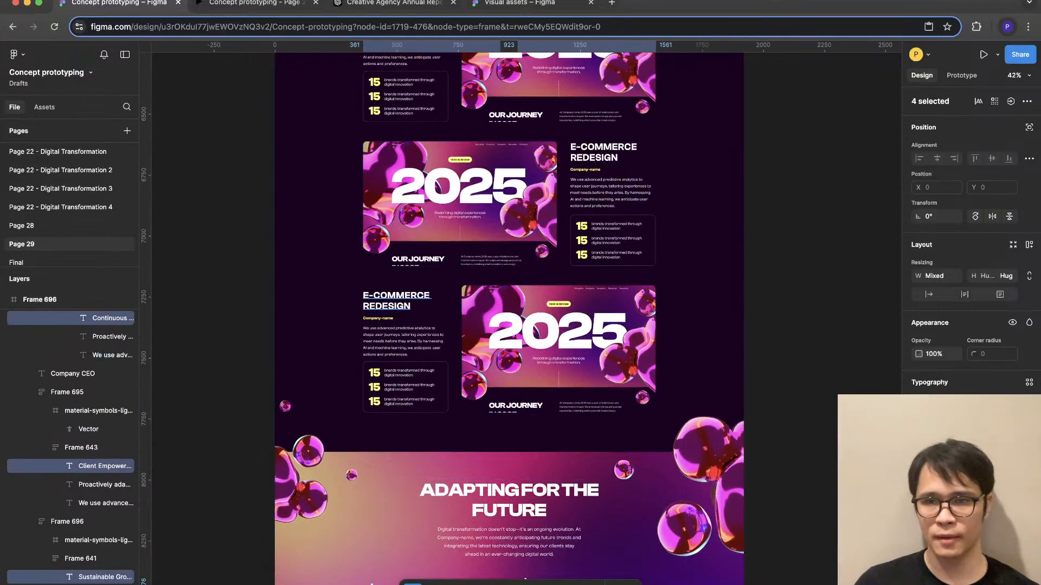
left_click(399, 301, "super")
scroll(604, 187, "up", 5)
scroll(542, 325, "up", 5)
left_click(521, 271, "super")
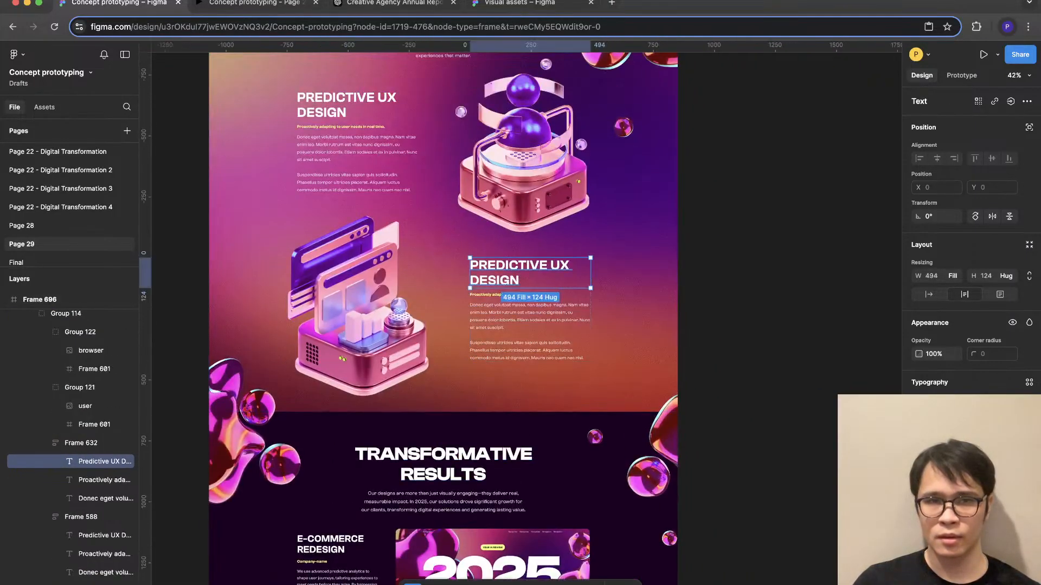
scroll(521, 271, "up", 7)
left_click(343, 467, "shift+super")
scroll(343, 467, "down", 4)
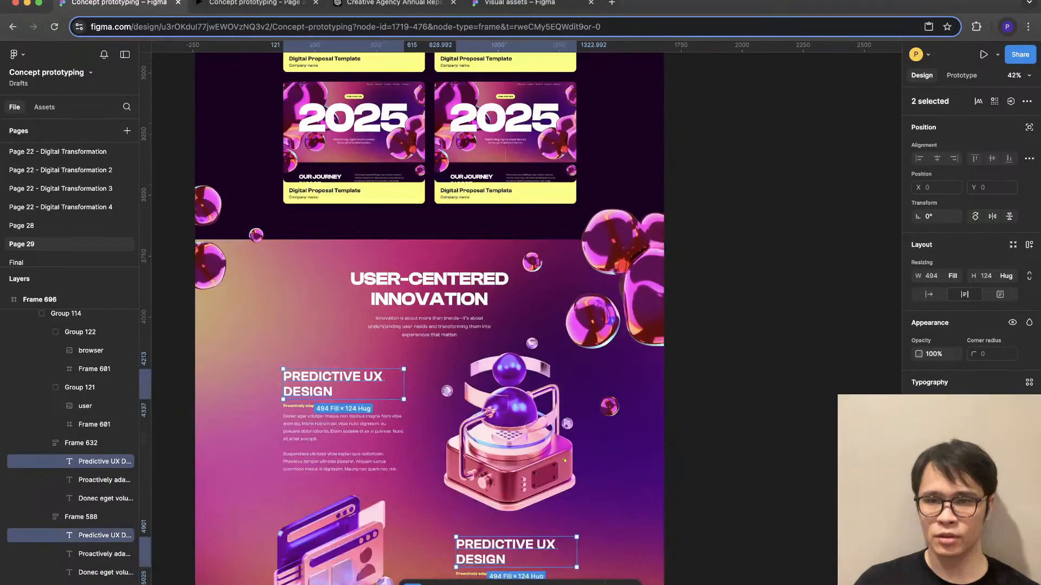
key("alt+super+v")
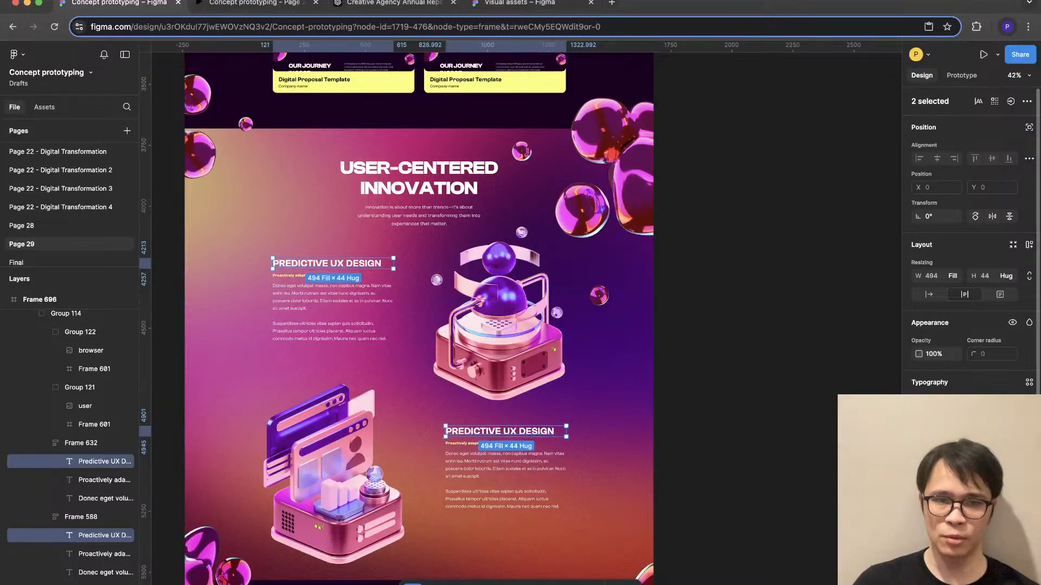
key("Escape")
- Move both Predictive UX Design text blocks down about 50 px and nudge the lower block further to Y 4976
left_click(503, 468)
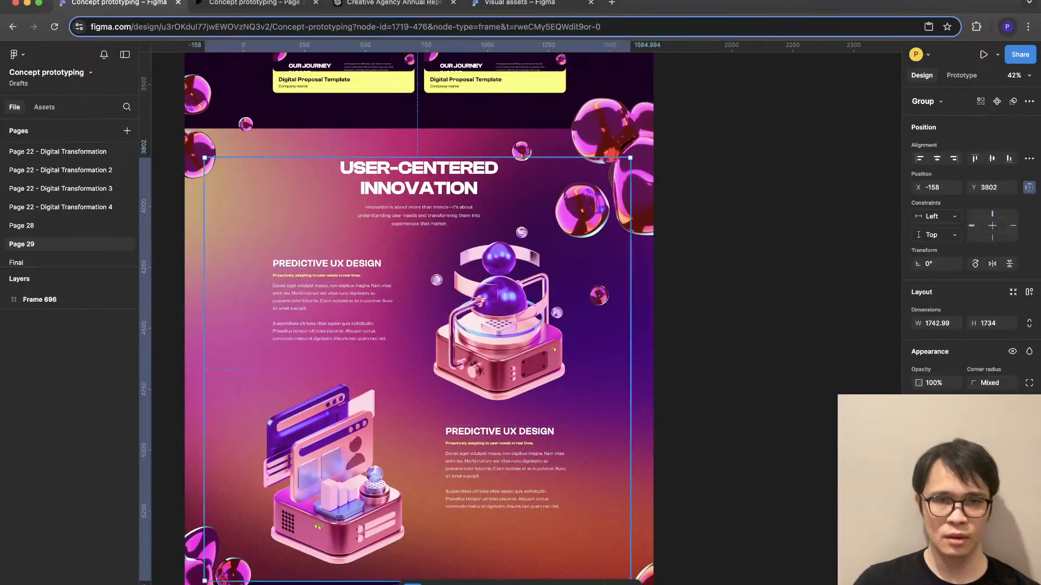
double_click(503, 467)
left_click(336, 301)
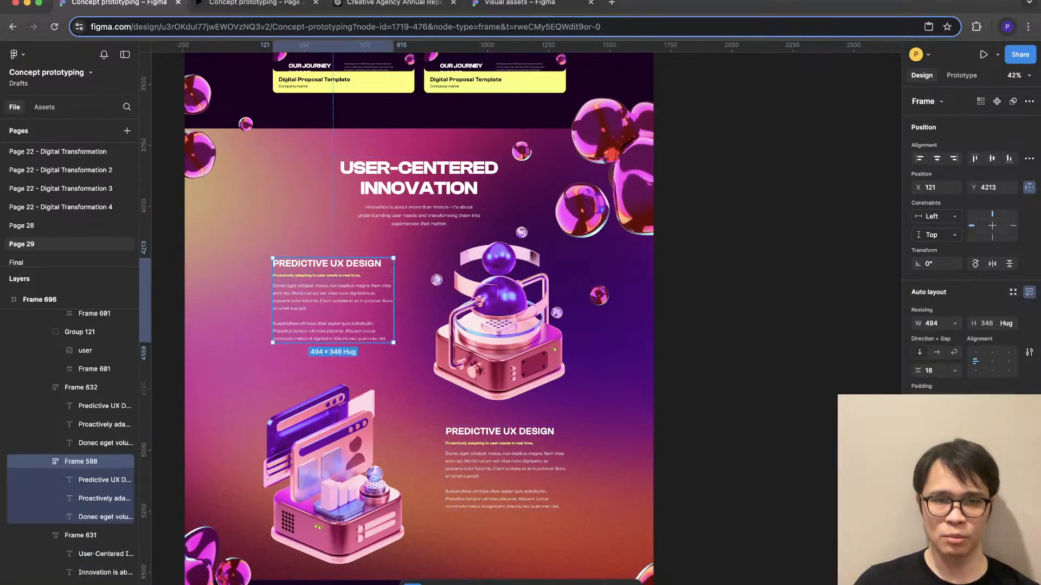
left_click(504, 467, "shift")
left_click_drag(504, 468, 504, 485)
key("shift+Up")
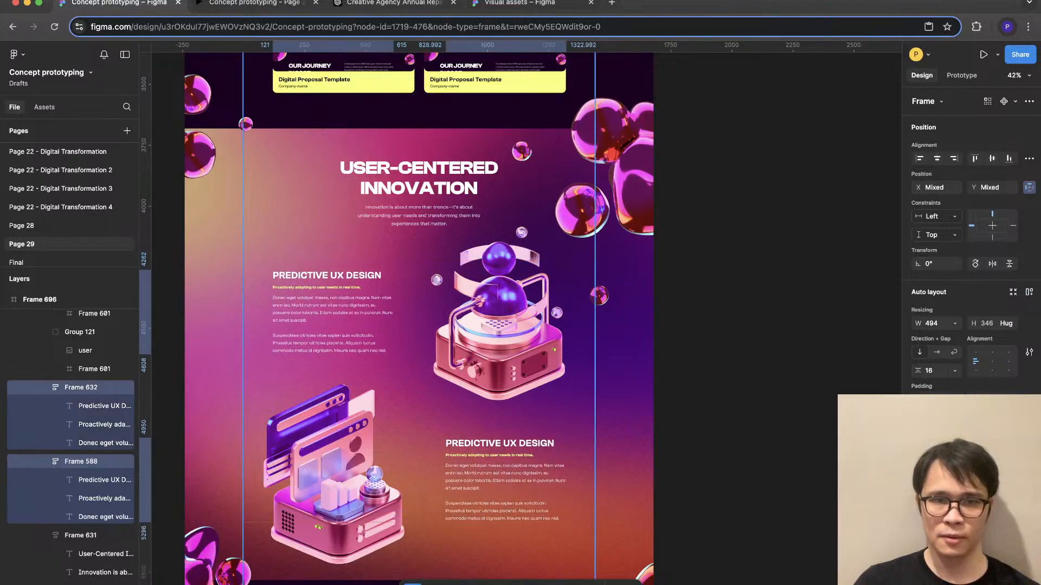
left_click(505, 454)
key("shift+Down")
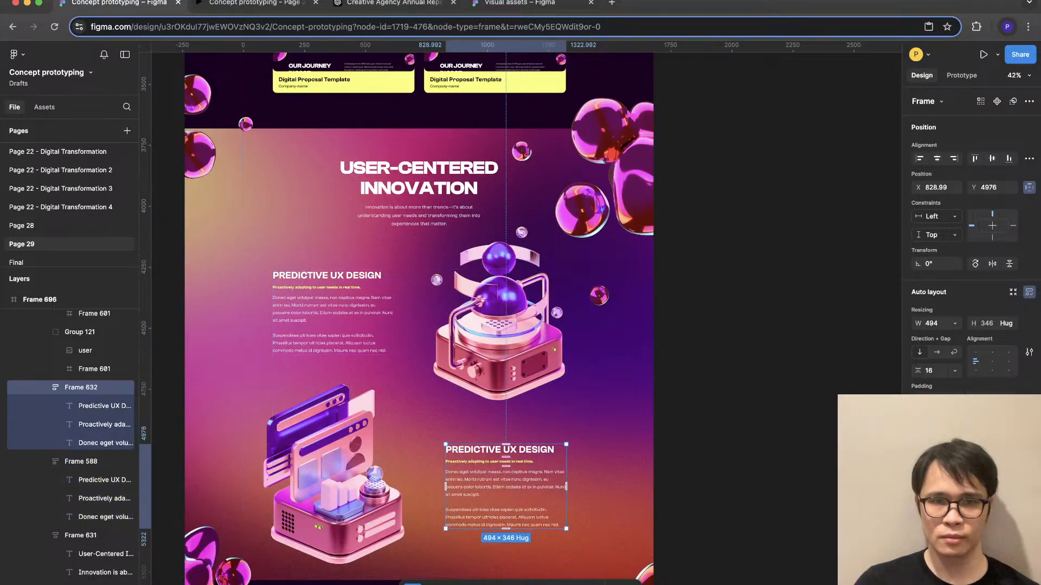
key("Escape")
double_click(504, 482)
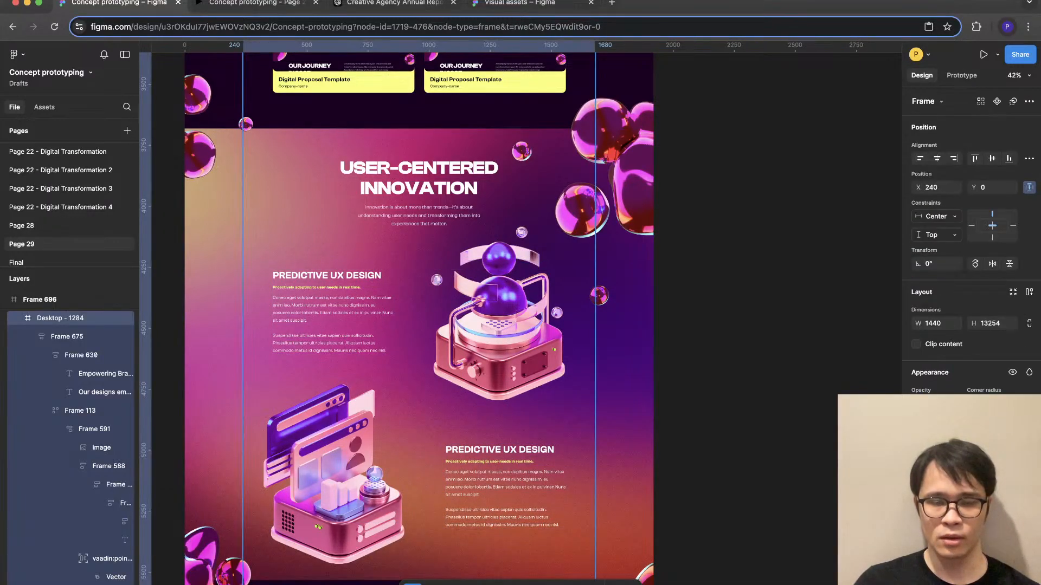
double_click(504, 482)
left_click(336, 477, "shift")
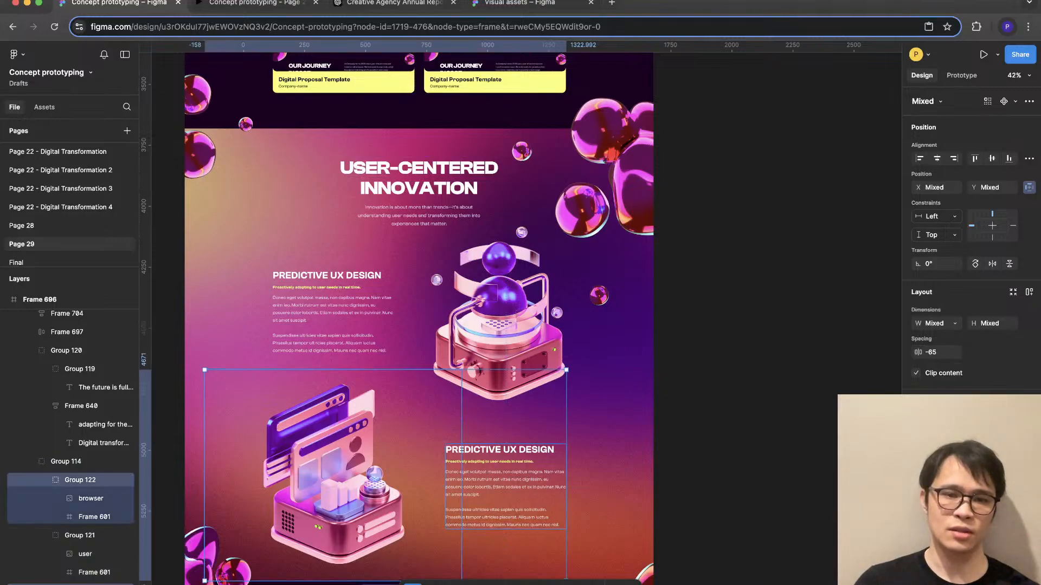
key("Escape")
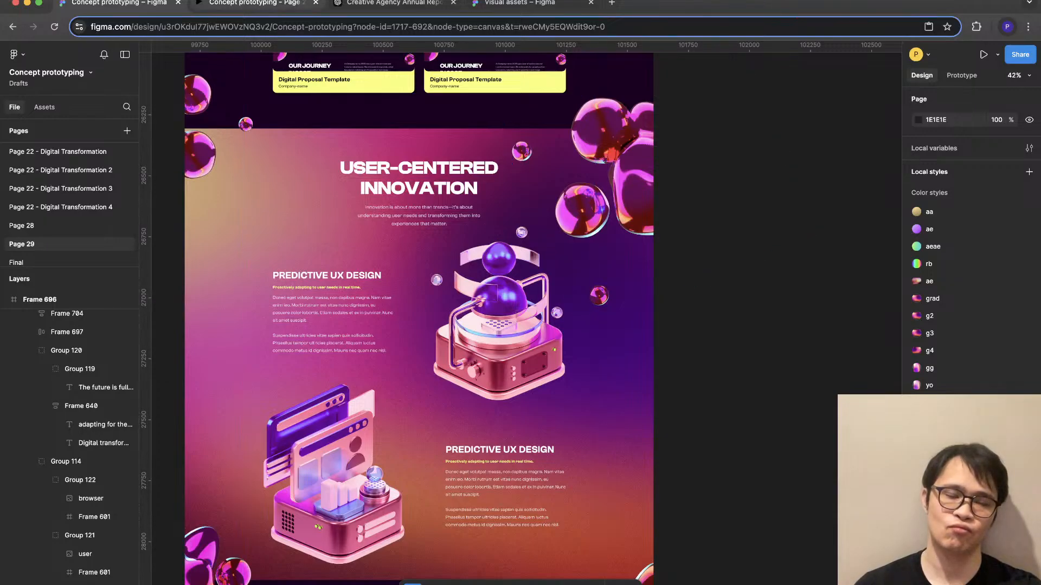
- Review the User-Centered Innovation section's text and illustrations in the prototype preview, and return to the design file
left_click(251, 3)
scroll(520, 313, "up", 20)
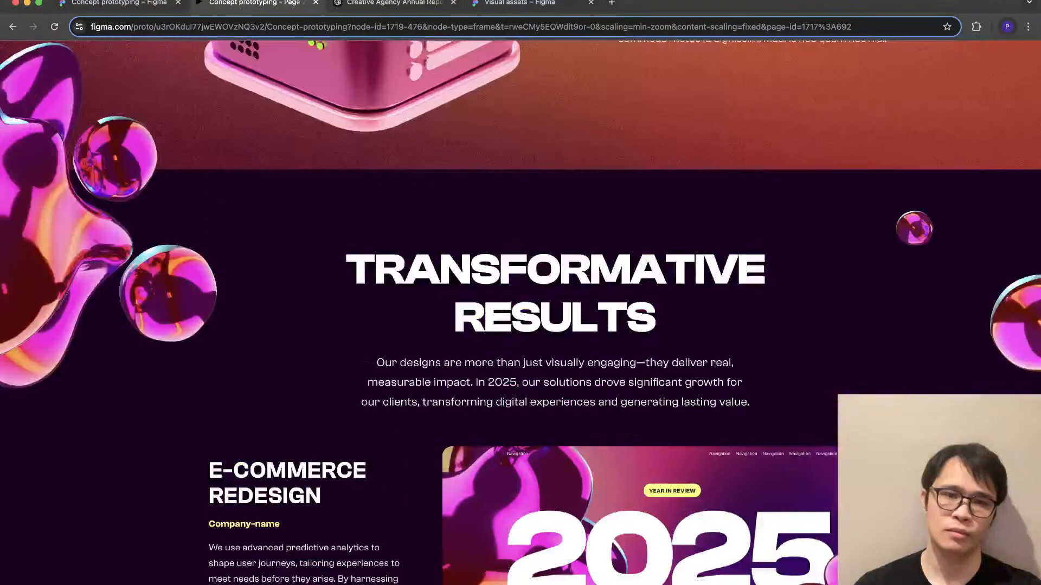
scroll(521, 312, "up", 7)
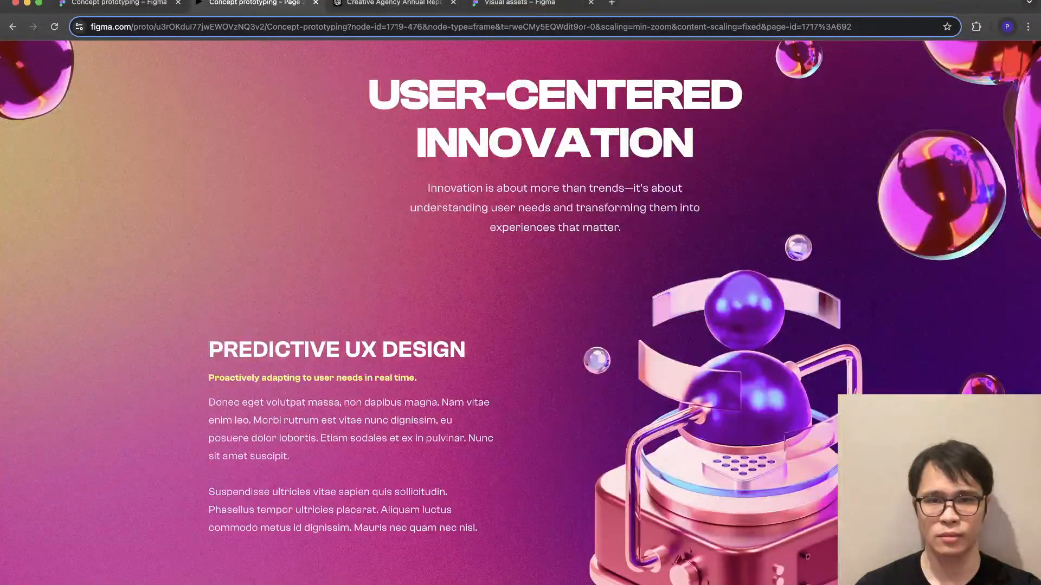
scroll(521, 312, "down", 10)
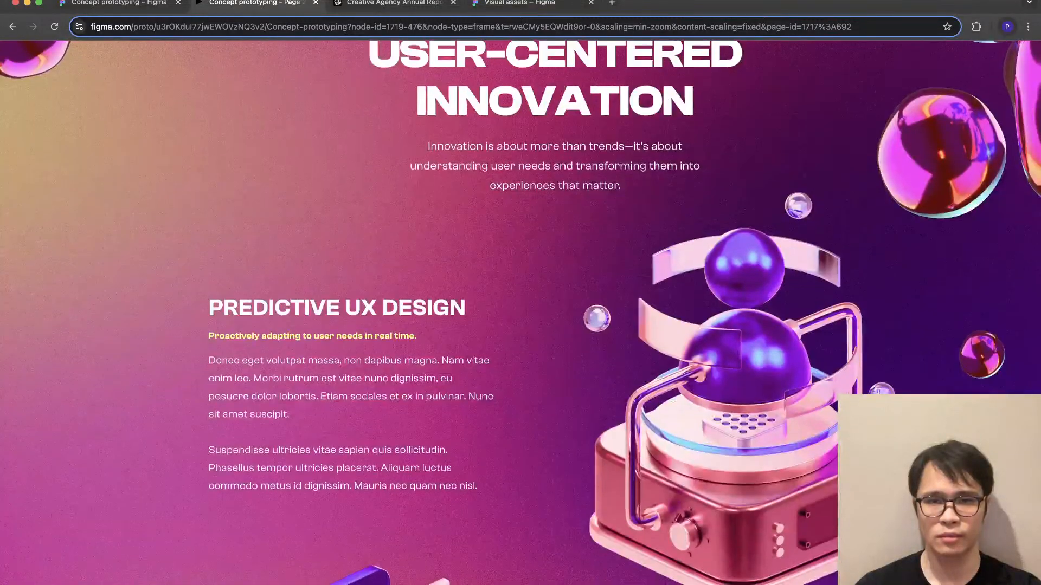
scroll(520, 313, "up", 5)
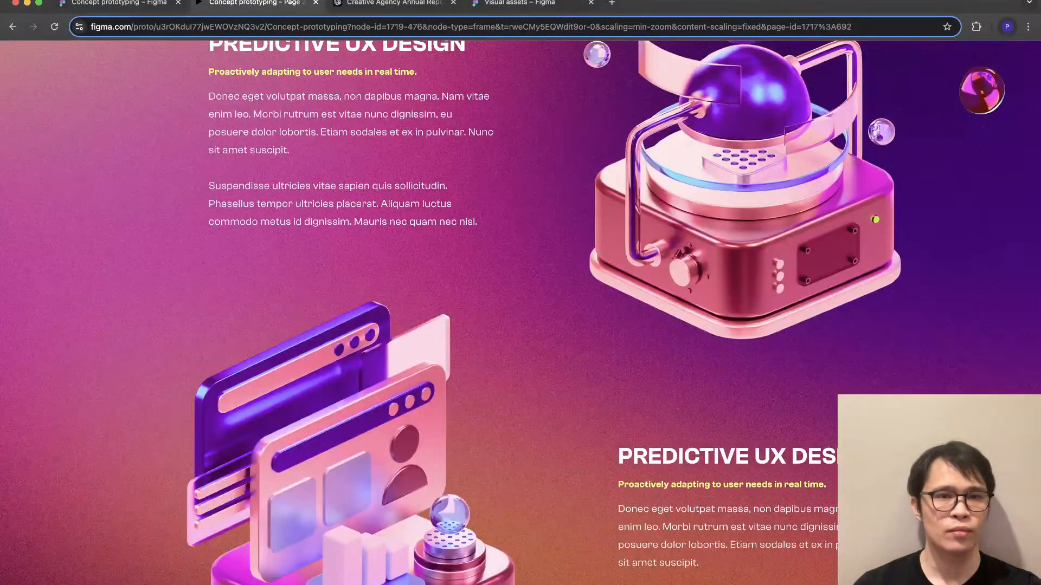
left_click(120, 2)
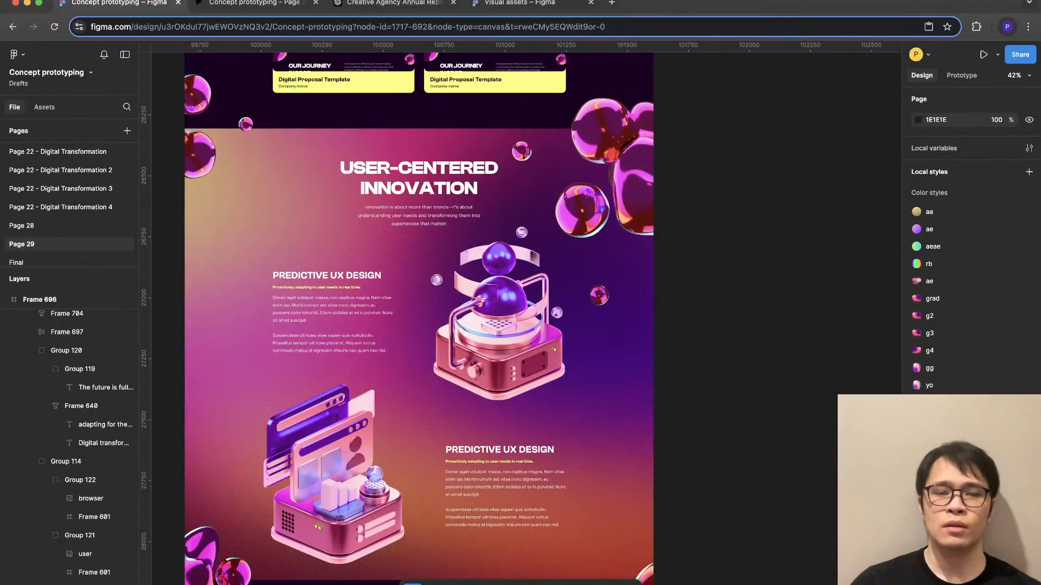
- Duplicate the whole annual report page frame, Frame 696
scroll(531, 325, "down", 5)
scroll(504, 217, "down", 1)
scroll(505, 217, "up", 4)
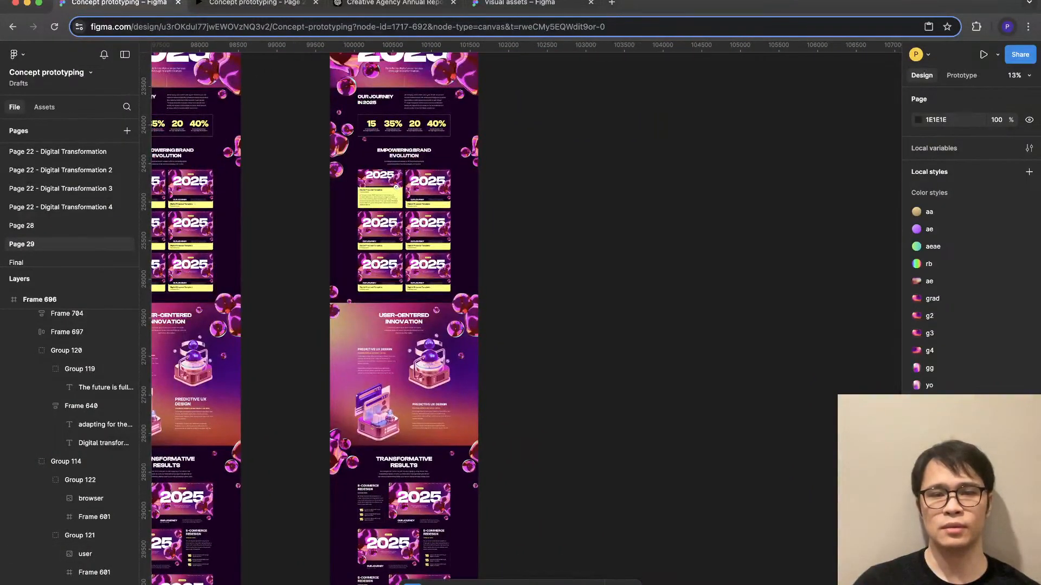
scroll(428, 228, "up", 2)
left_click(348, 88)
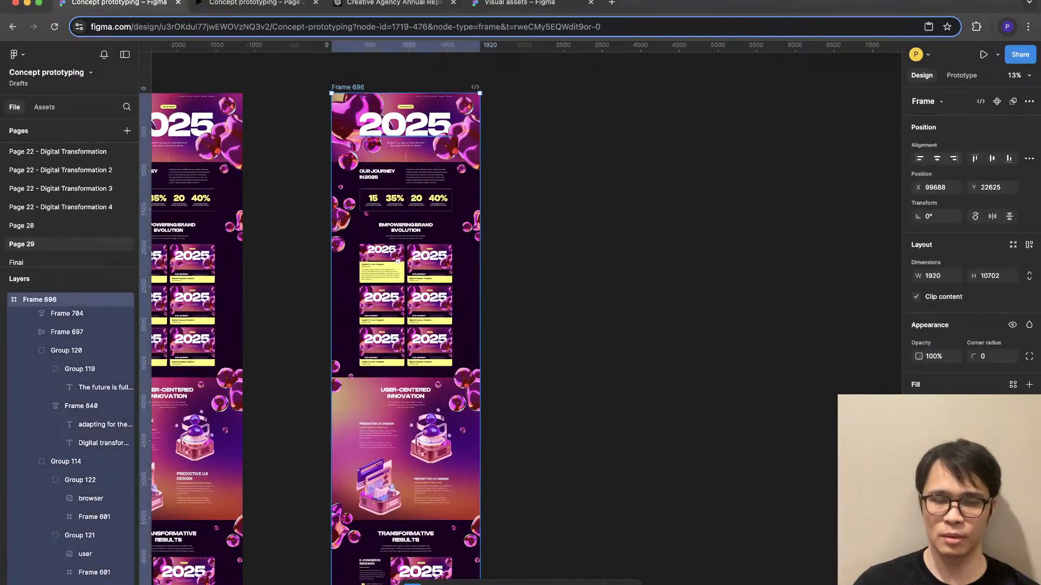
key("super+d")
- In the duplicate's User-Centered Innovation section, move the first text block level with the second and raise the browser illustration to Y 4128
scroll(574, 444, "up", 5)
left_click(509, 404, "super")
scroll(488, 434, "up", 4)
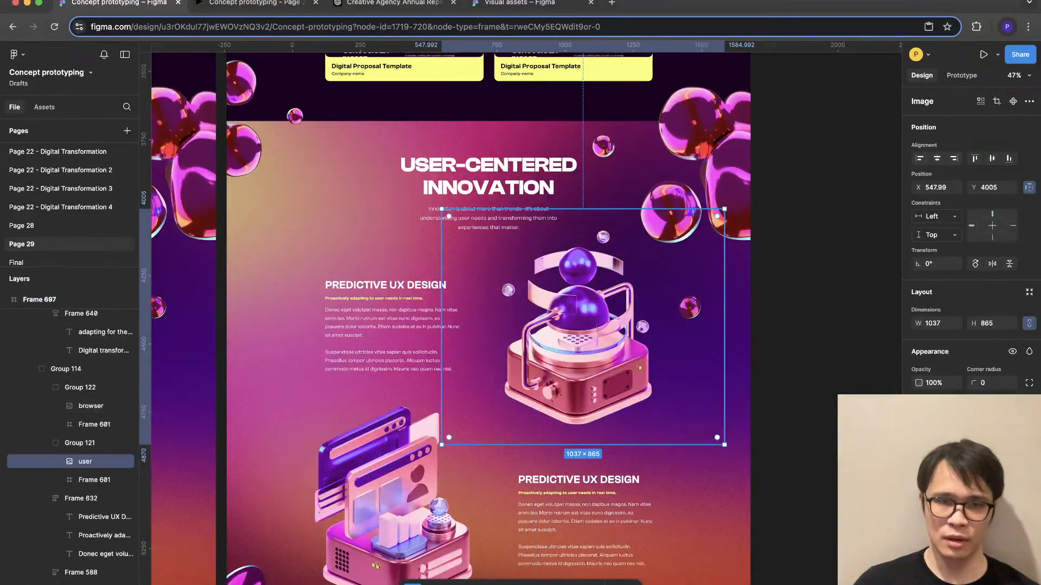
left_click(392, 326)
left_click_drag(392, 326, 395, 355)
left_click(394, 504)
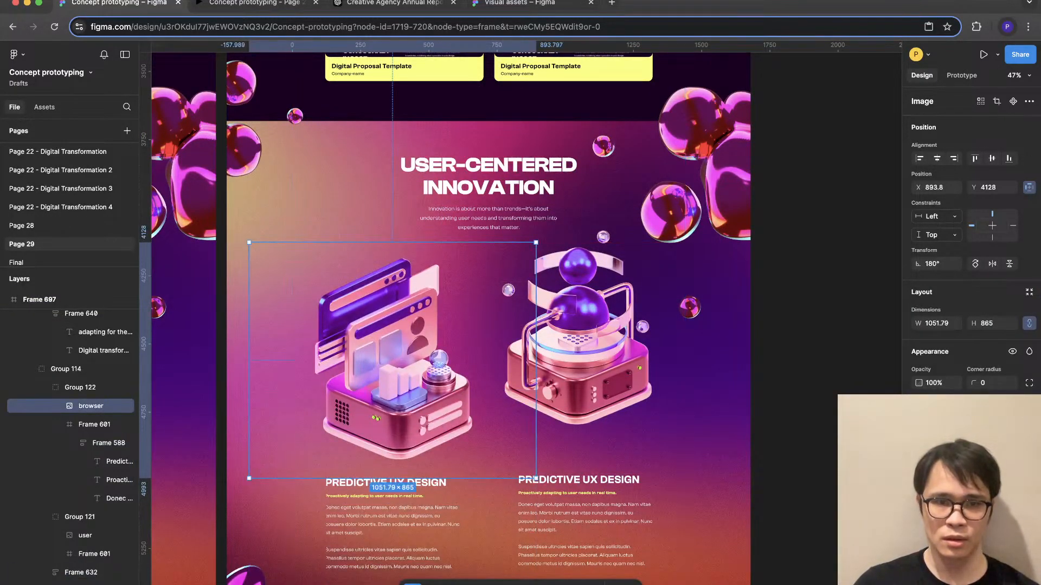
- Set the height of both the browser illustration and the machine illustration group to 480
left_click_drag(535, 242, 438, 323)
key("super+z")
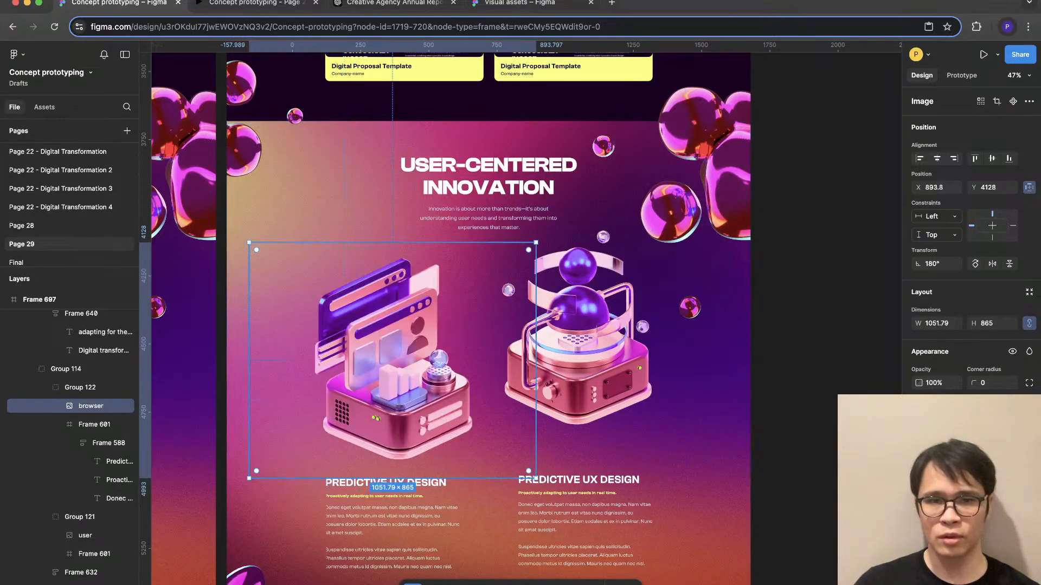
left_click(588, 347, "shift")
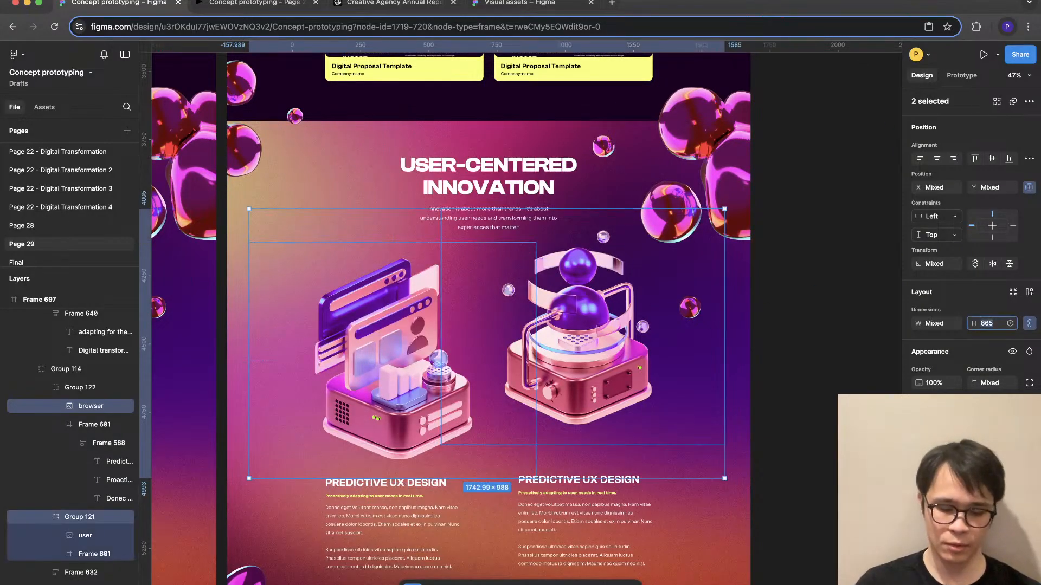
type("480")
key("Return")
- Place the machine and browser illustrations side by side, each directly above its own Predictive UX Design text block
left_click(667, 271)
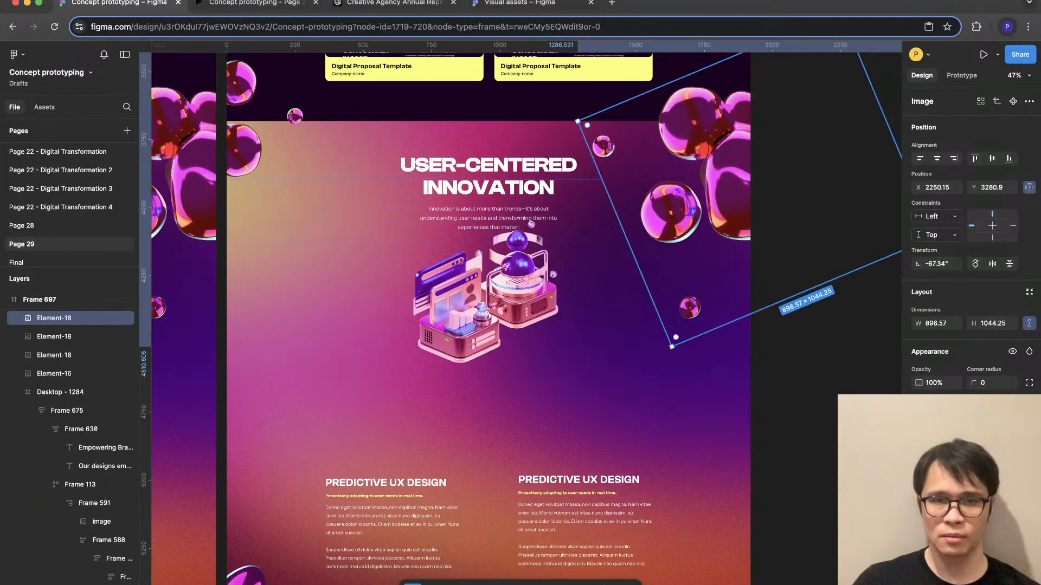
left_click(612, 304)
left_click(466, 320, "super")
left_click(520, 282)
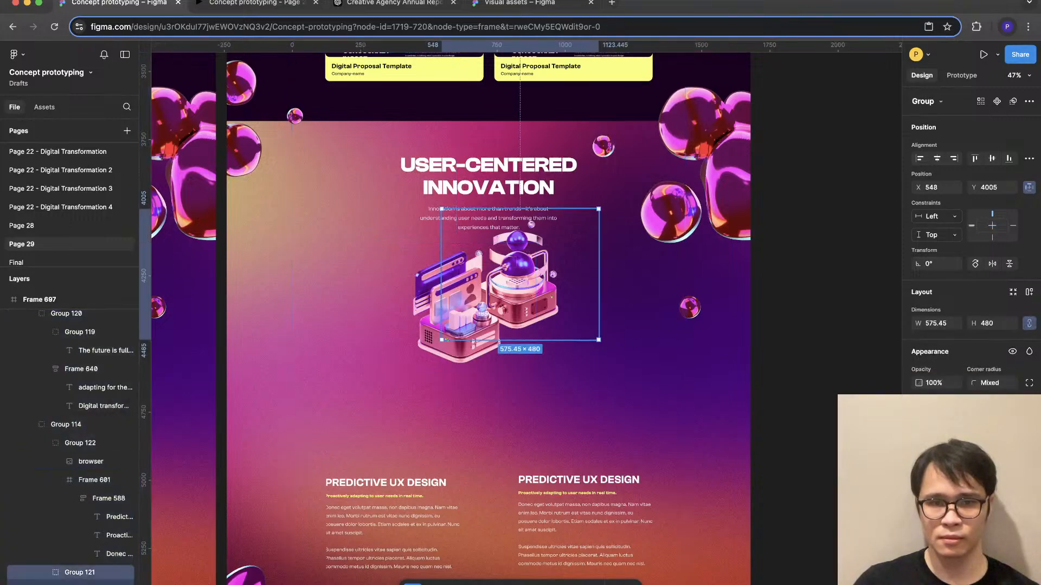
left_click_drag(520, 282, 563, 420)
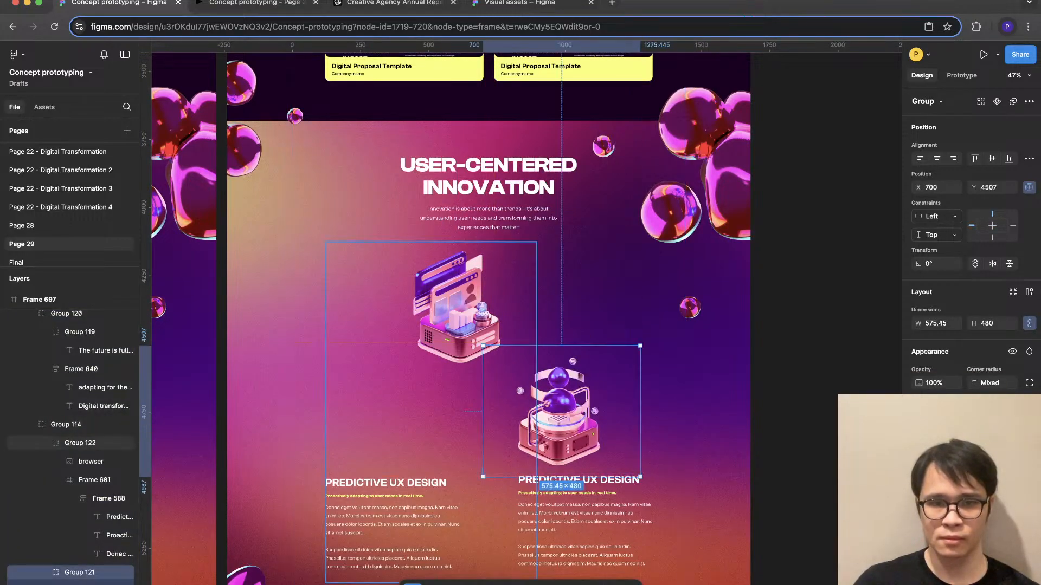
left_click_drag(519, 363, 518, 353)
left_click(515, 350)
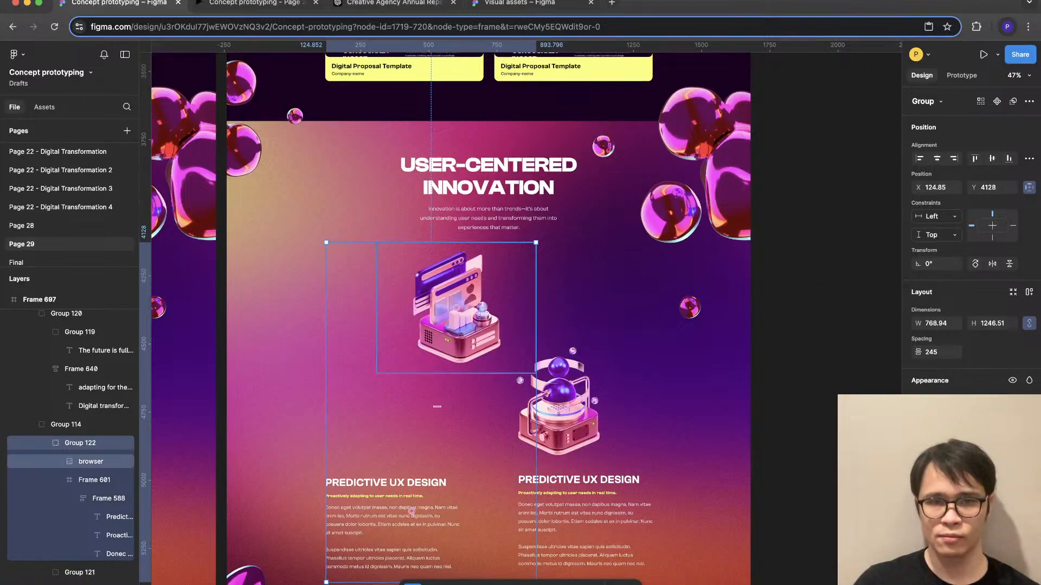
left_click_drag(456, 308, 370, 408)
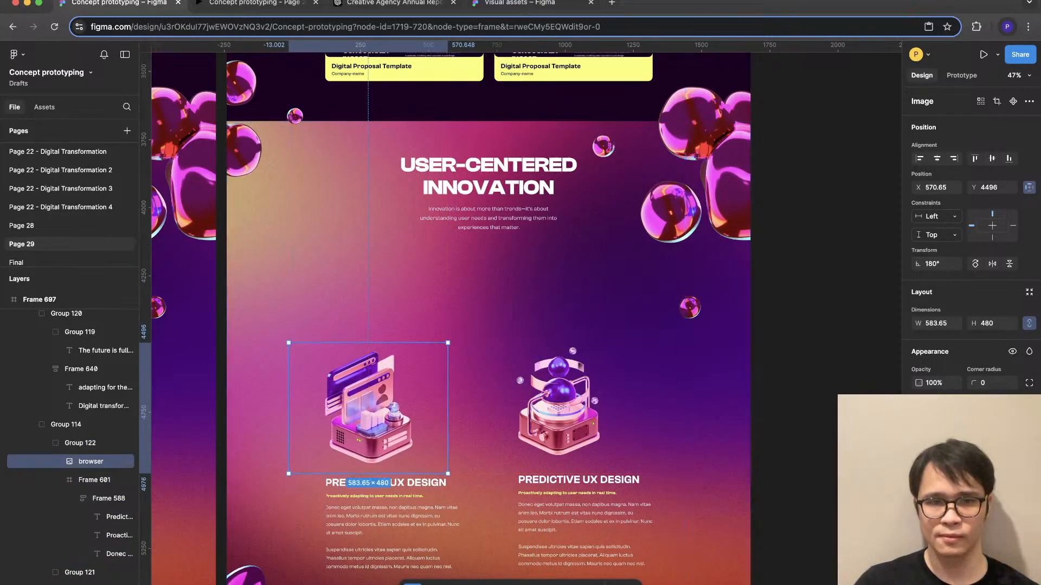
- Check the rearranged User-Centered Innovation section against the layout grids, leaving the grids hidden
scroll(369, 407, "down", 2)
key("shift+g")
key("shift+g")
left_click(750, 427)
scroll(750, 427, "down", 1)
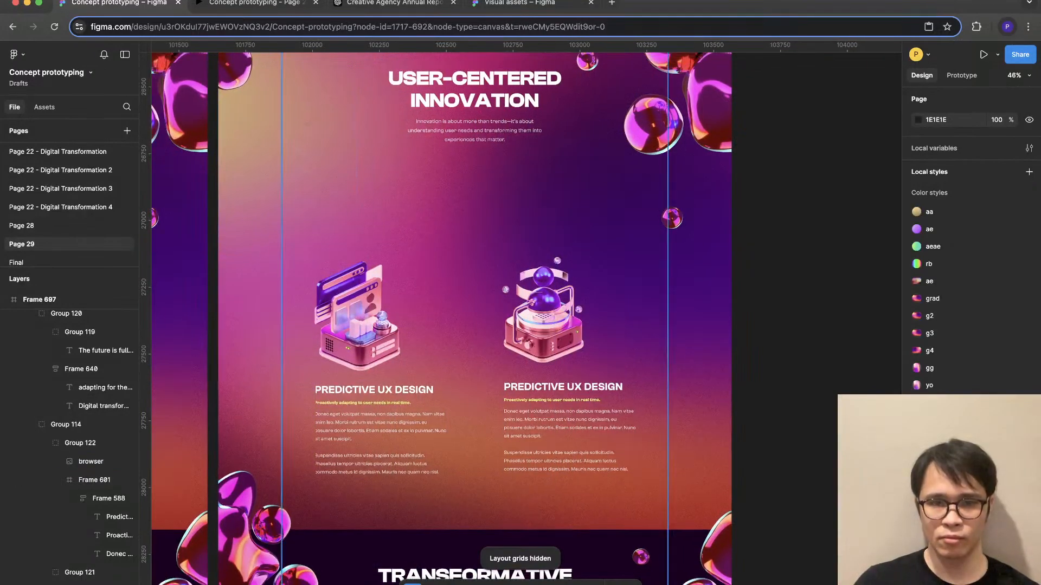
- Align the browser and machine illustrations in the User-Centered Innovation section by their vertical centers
left_click(569, 420)
double_click(569, 420)
double_click(569, 423)
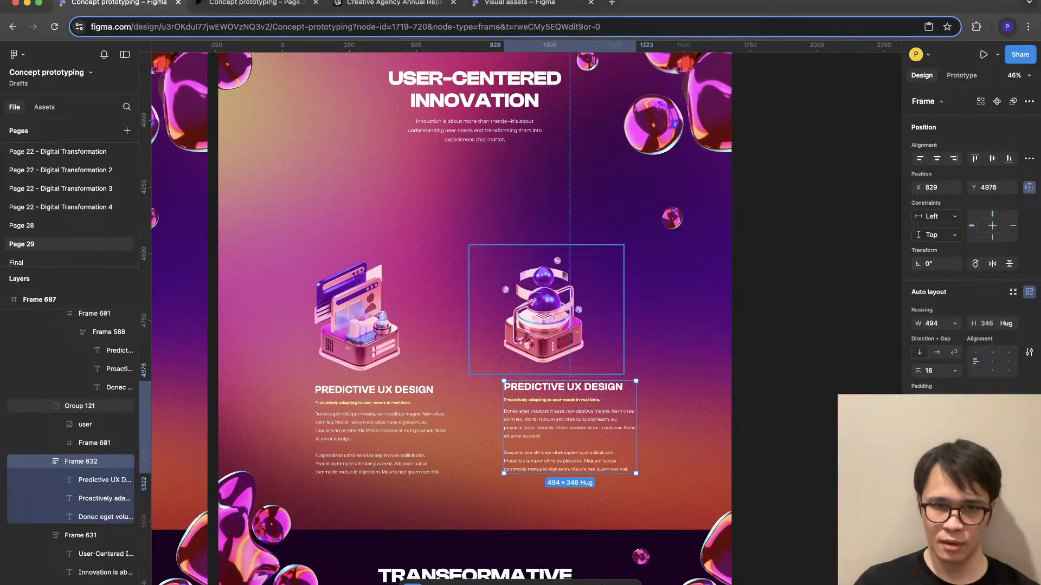
left_click(545, 320)
left_click(358, 320, "shift")
scroll(488, 325, "left", 3)
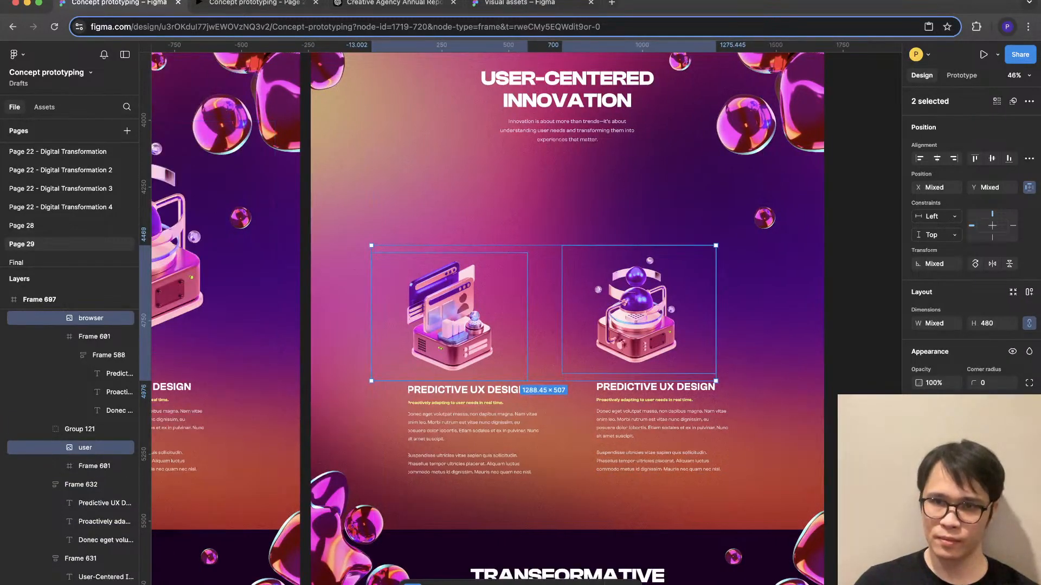
left_click(937, 159)
left_click(667, 201)
key("super+z")
key("super+z")
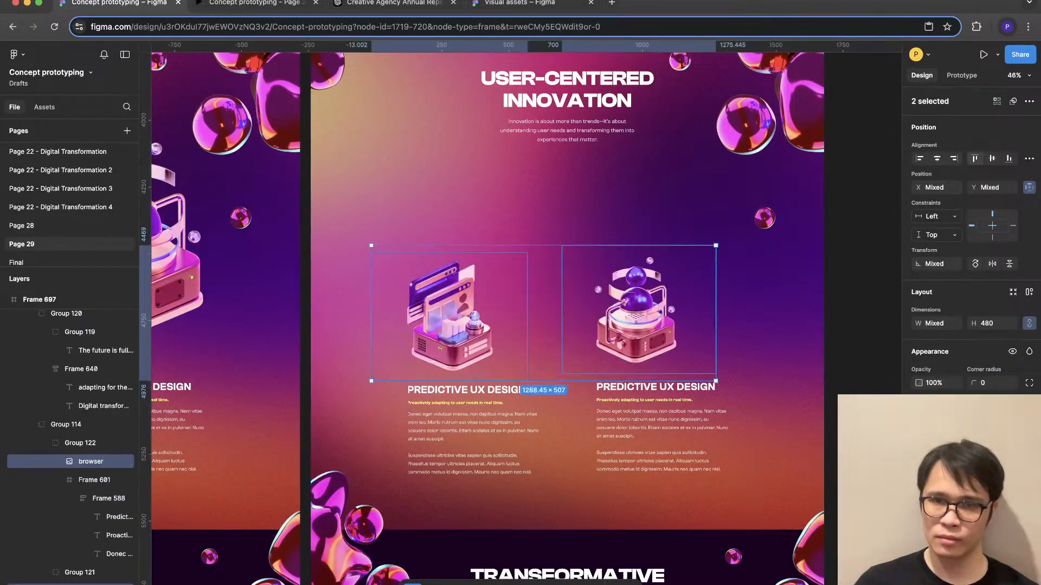
left_click(992, 158)
left_click(863, 184)
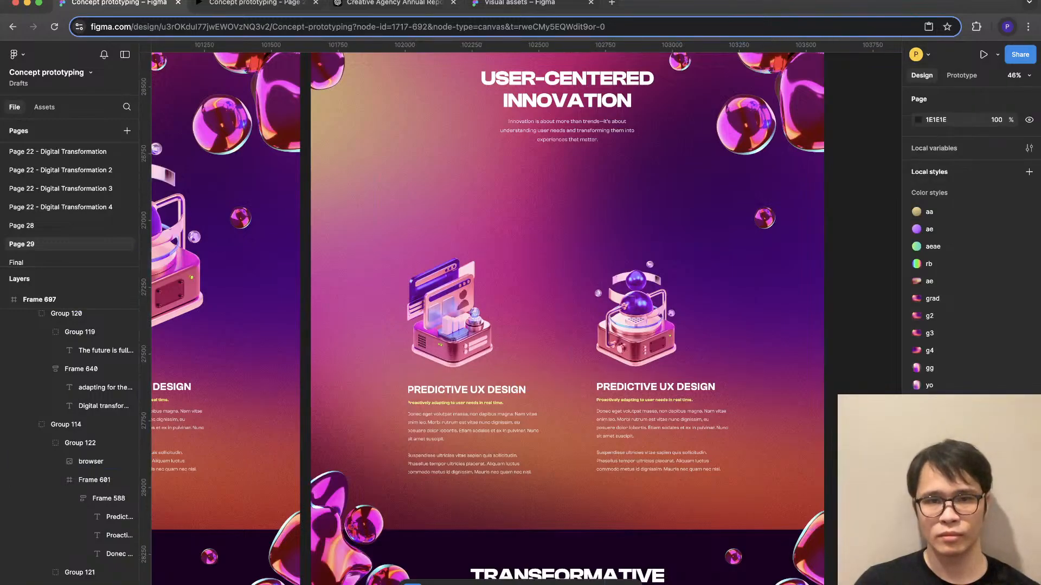
- Move both illustrations and their text blocks up together so the illustrations sit at Y 4128, closer to the section's intro text
double_click(658, 420)
left_click(636, 325, "shift")
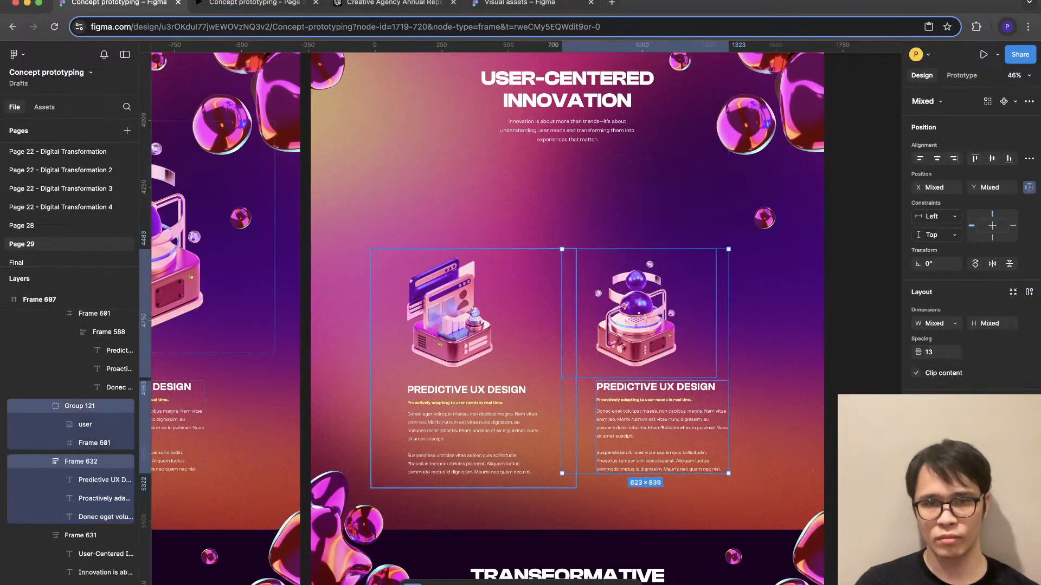
left_click(455, 336, "shift")
left_click_drag(455, 336, 455, 241)
scroll(455, 241, "up", 2)
scroll(525, 320, "up", 3)
key("Escape")
scroll(526, 320, "down", 1)
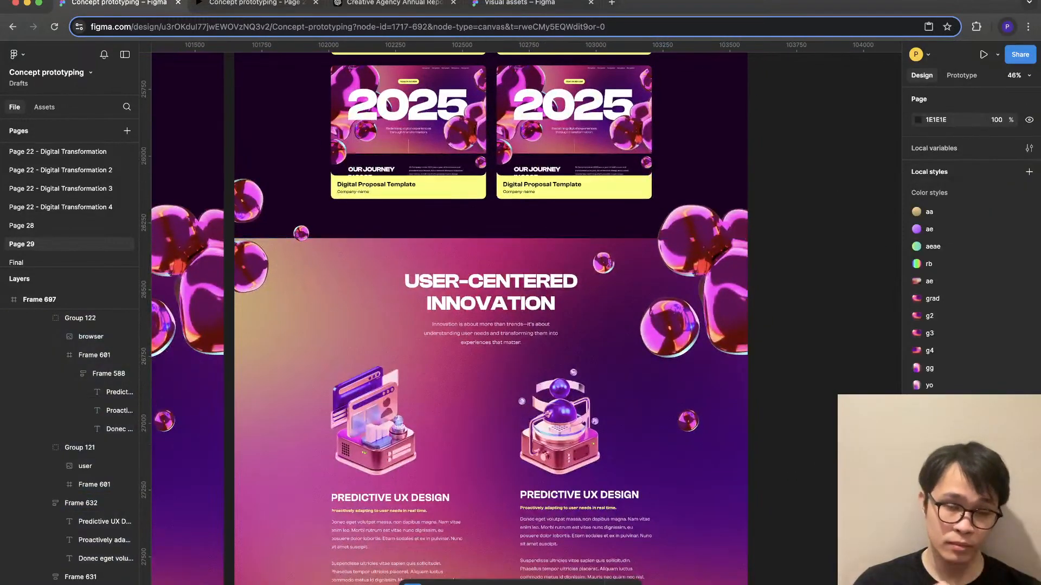
scroll(449, 320, "down", 5)
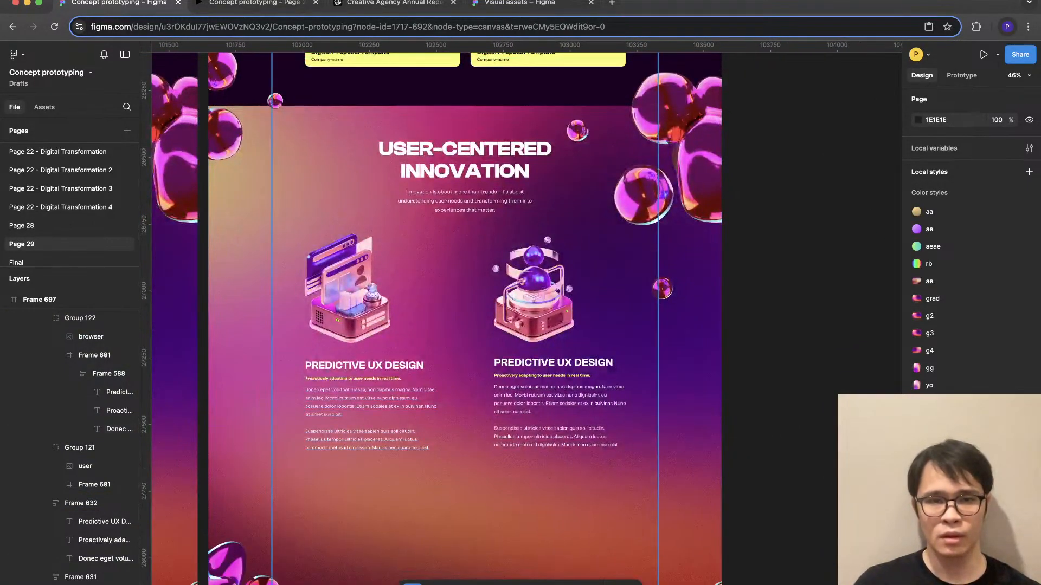
- Show the layout grids and widen the Predictive UX Design text block under the browser illustration to 548
key("ctrl+g")
scroll(431, 448, "up", 3)
left_click(431, 447)
double_click(431, 448)
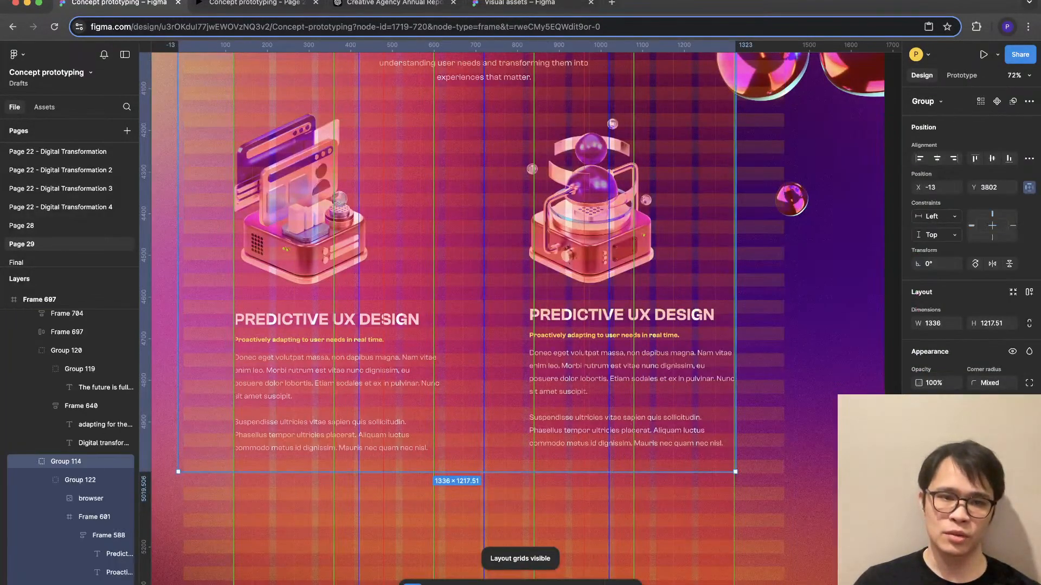
double_click(431, 448)
double_click(431, 448)
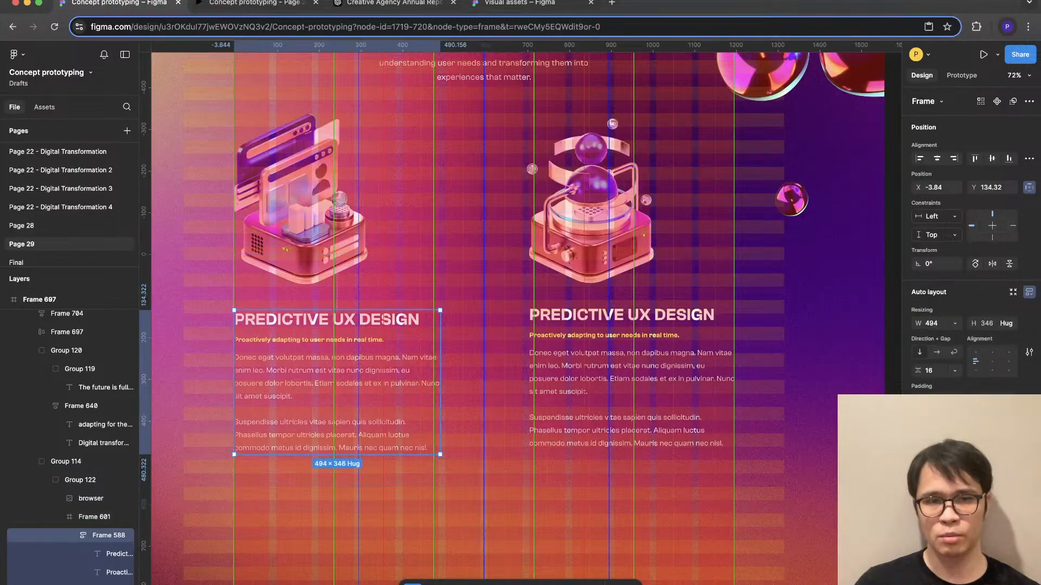
left_click_drag(440, 383, 463, 382)
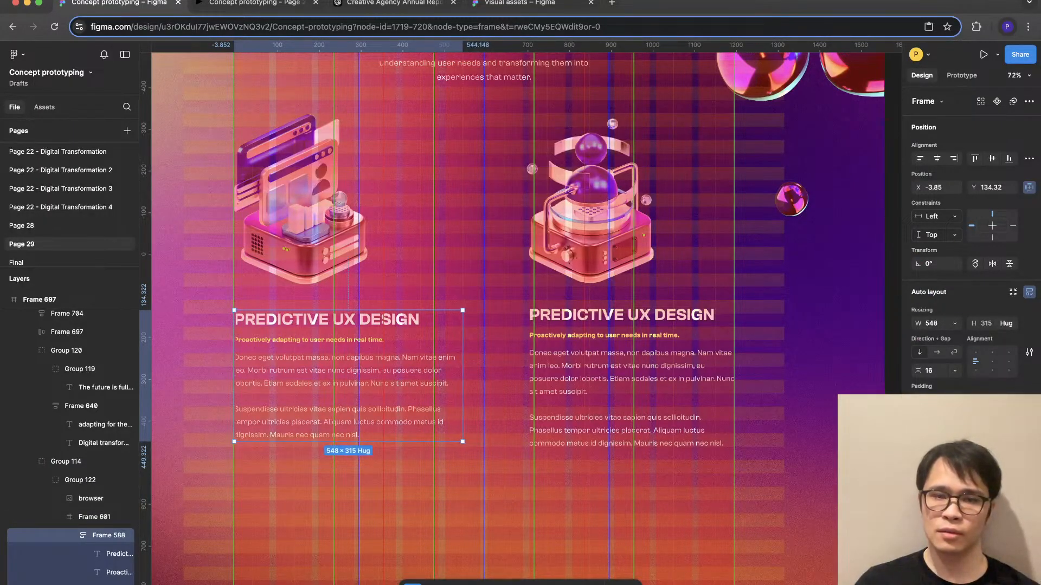
- Shift the text block under the machine illustration toward the page center and widen it to 547, starting at X 728
left_click(596, 383)
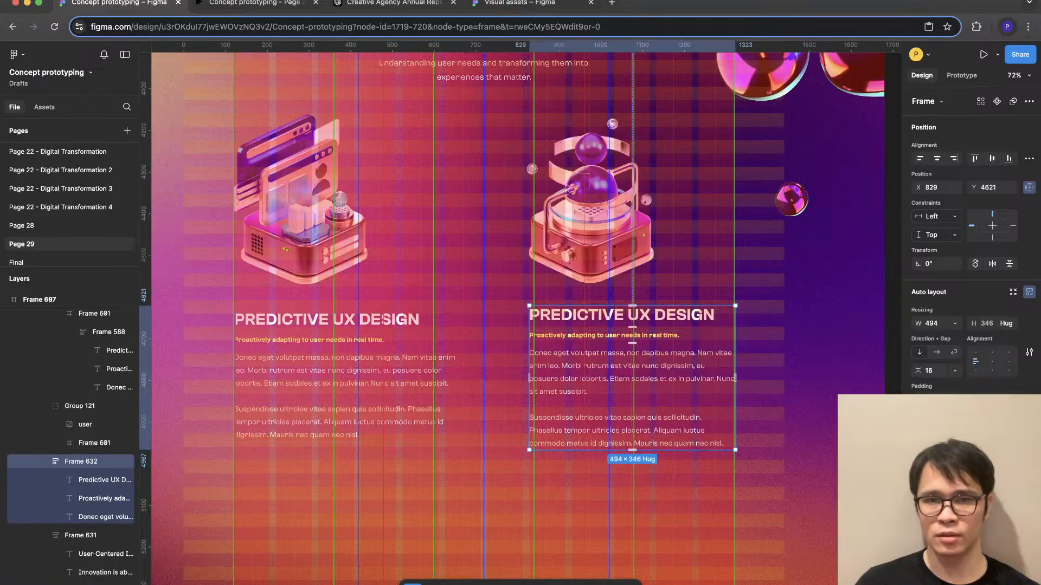
left_click_drag(596, 383, 576, 382)
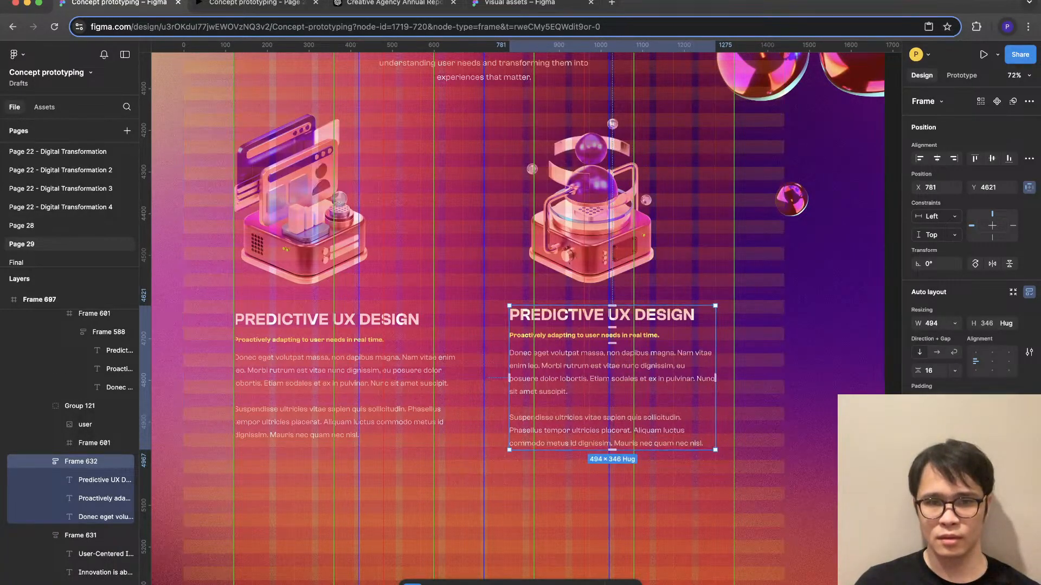
left_click_drag(509, 377, 487, 378)
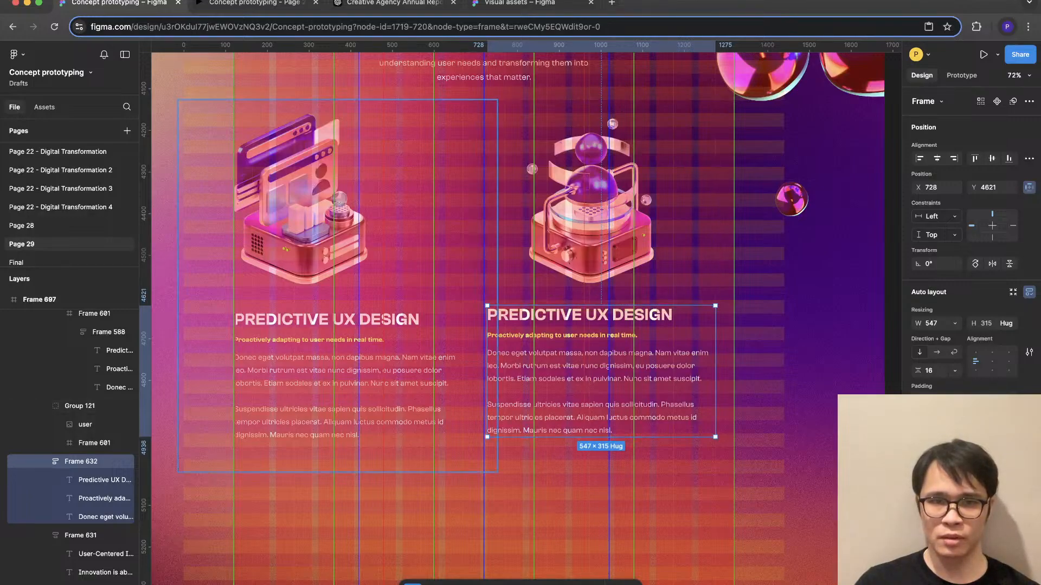
- Inspect the start of each text line in the block under the browser illustration against the layout grid for clipping
left_click(347, 358)
double_click(347, 358)
double_click(347, 358)
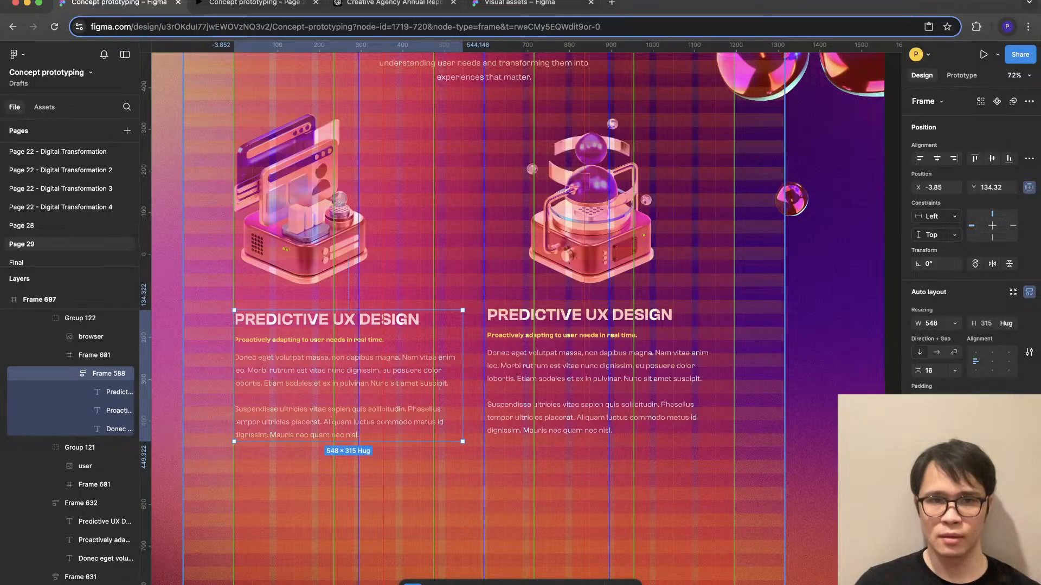
left_click(80, 447)
left_click(80, 318, "shift")
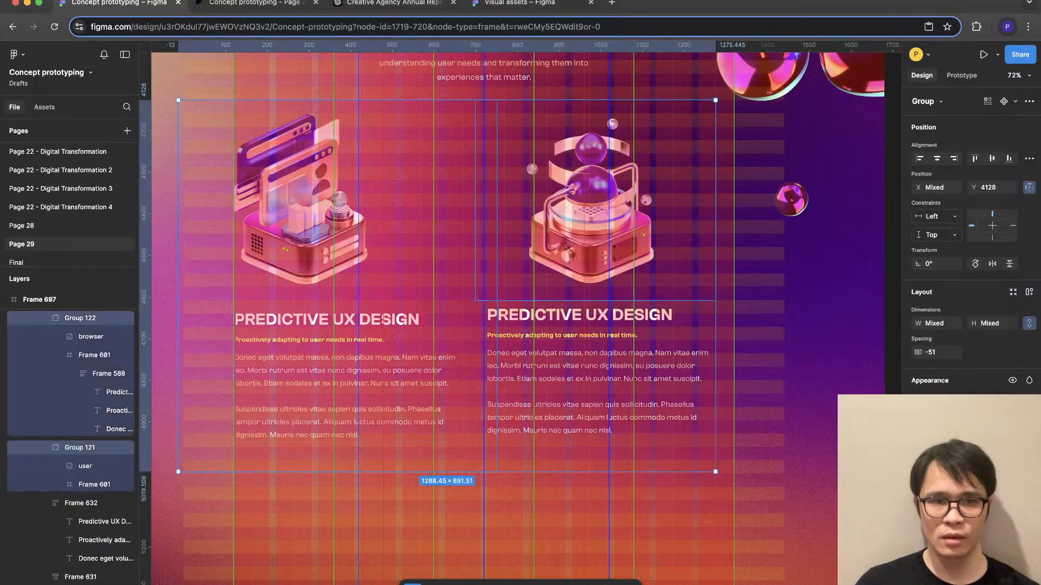
triple_click(347, 374)
double_click(242, 387)
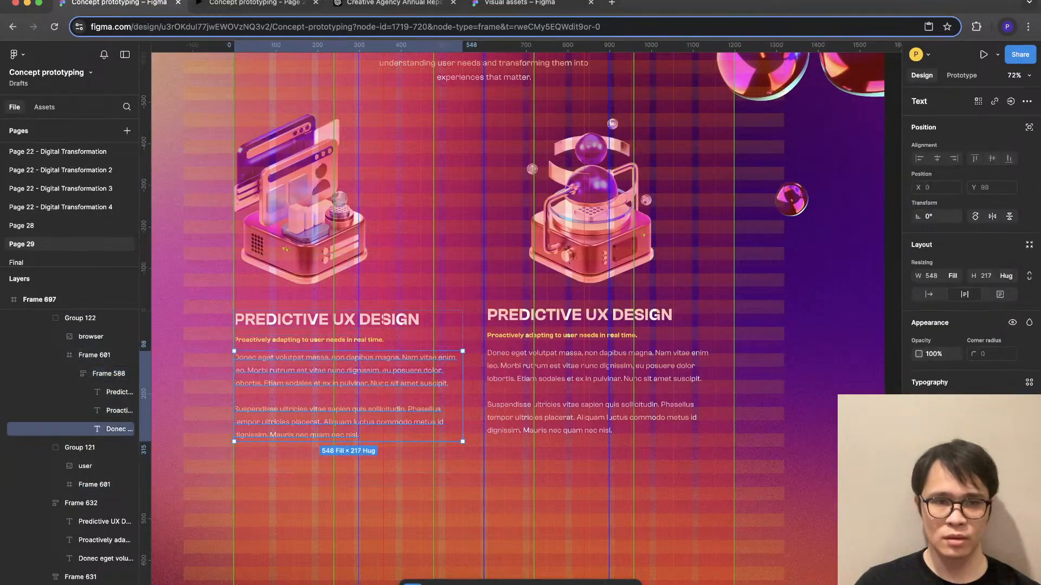
scroll(241, 387, "up", 5)
left_click(249, 531)
scroll(251, 530, "up", 3)
left_click(330, 450, "super")
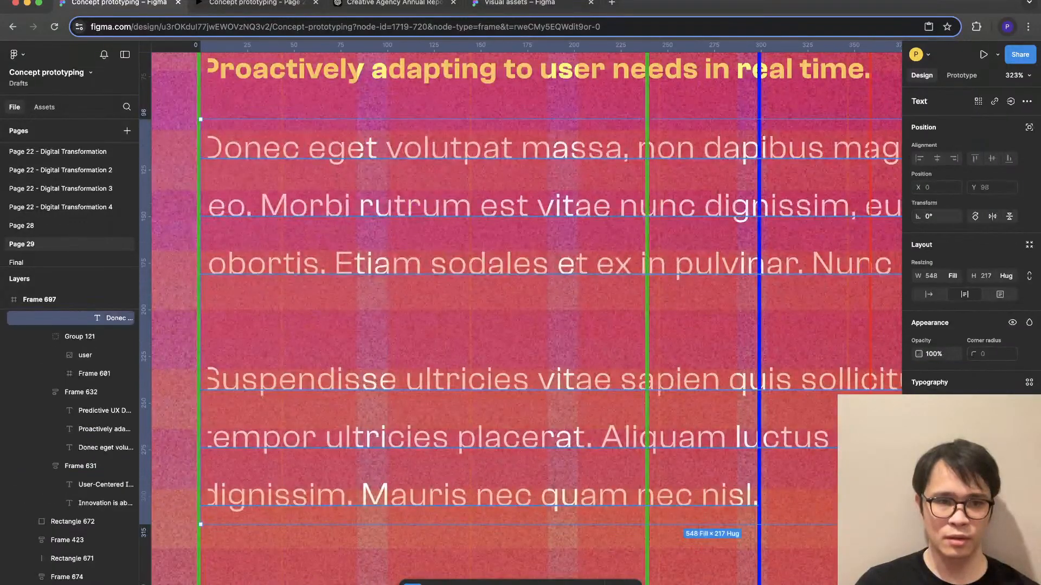
scroll(330, 454, "down", 3)
scroll(86, 349, "up", 1)
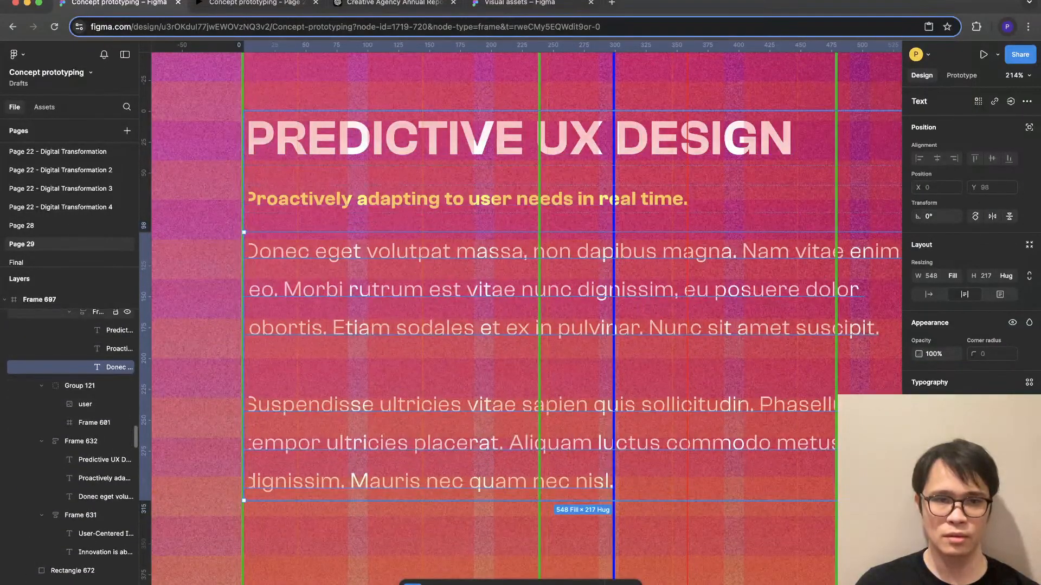
- Ungroup Frame 601, which encloses the text block under the browser illustration, keeping the text block itself
left_click(108, 312)
scroll(108, 315, "up", 4)
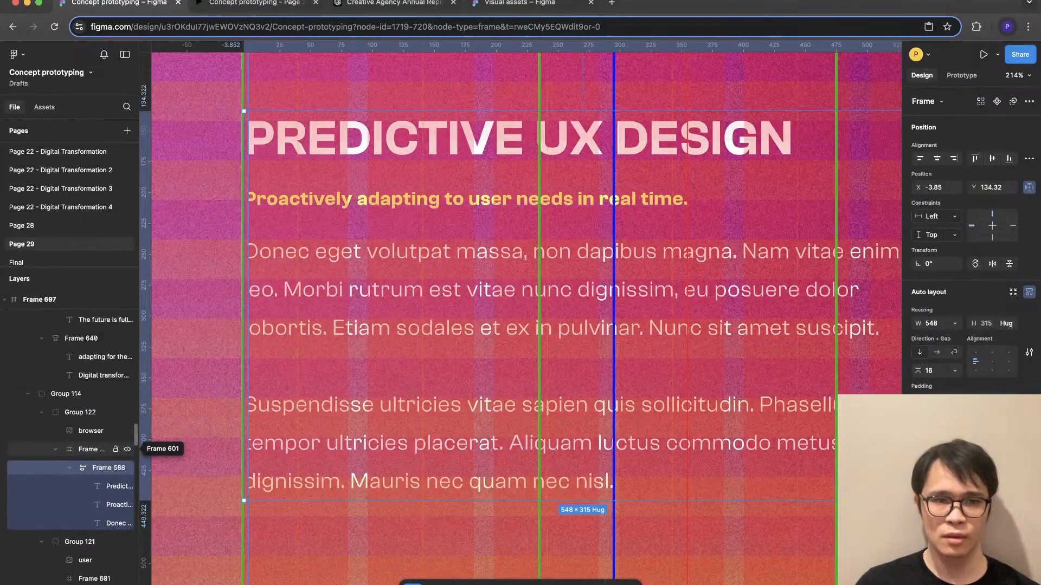
left_click(91, 450)
key("super+shift+g")
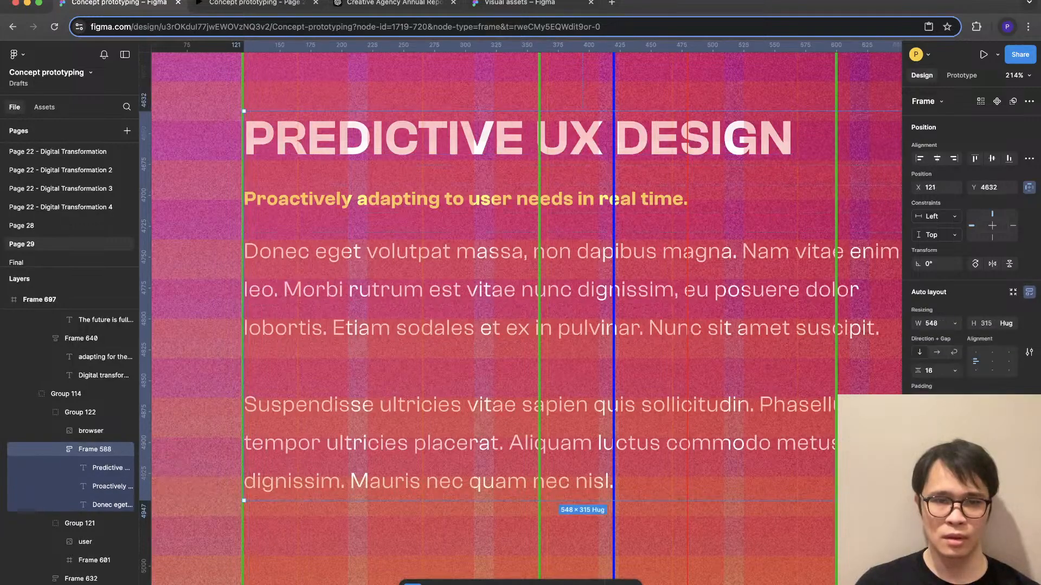
- Move the machine illustration to X 599 so its base starts in line with the text block below it
scroll(404, 532, "down", 5)
left_click(404, 532)
double_click(474, 441)
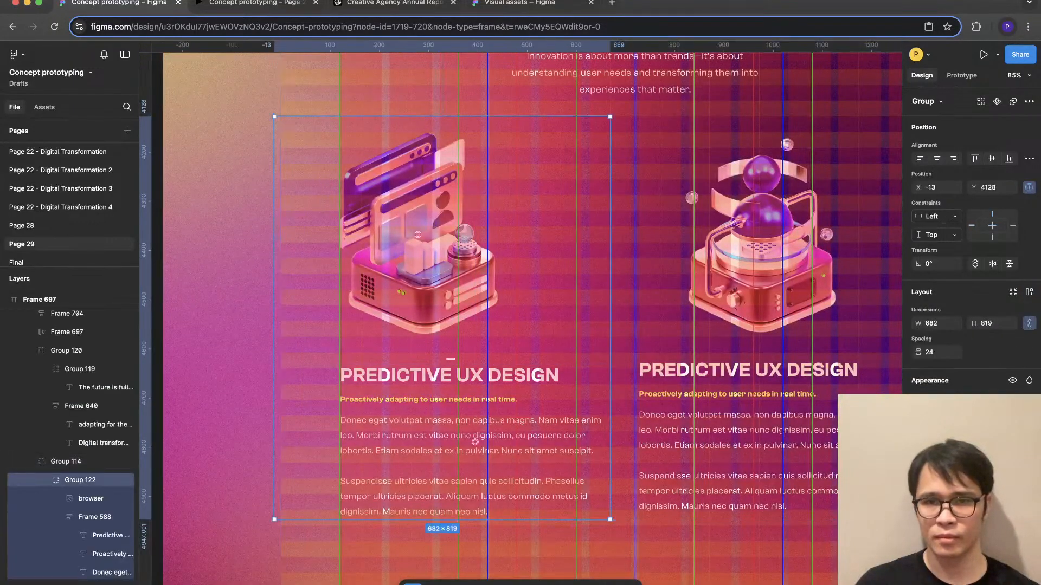
left_click(759, 244)
left_click_drag(759, 244, 709, 244)
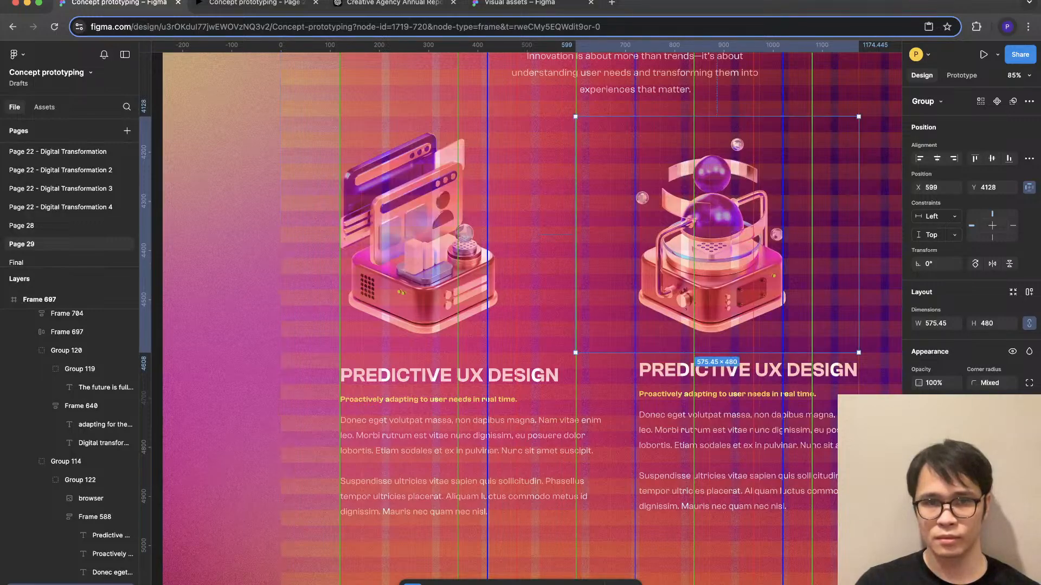
- Ungroup the browser illustration and its Predictive UX Design text block
left_click(80, 480, "shift")
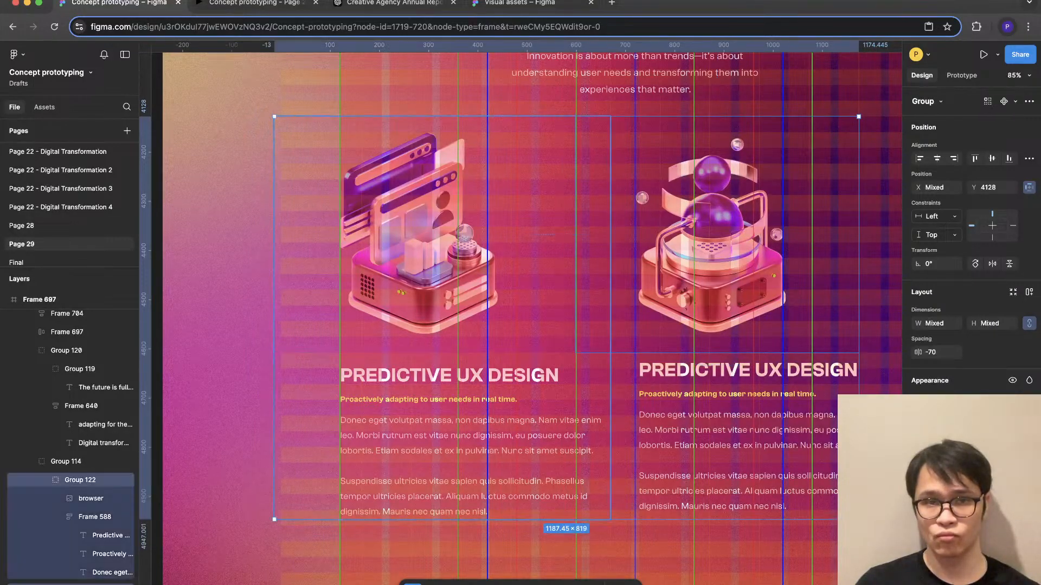
left_click(677, 281)
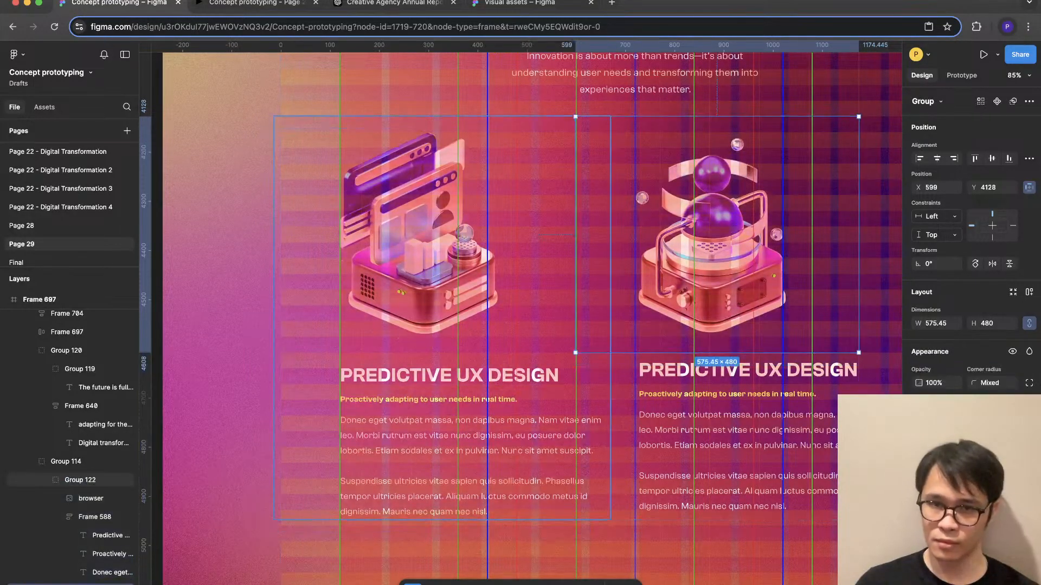
left_click(672, 428)
left_click(542, 428, "shift")
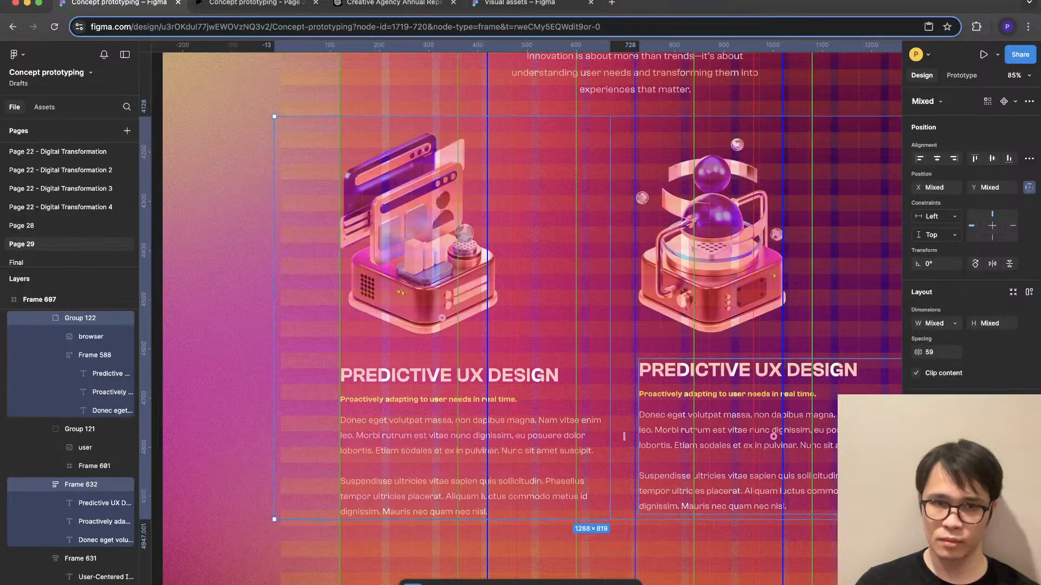
left_click(542, 428)
key("super+shift+g")
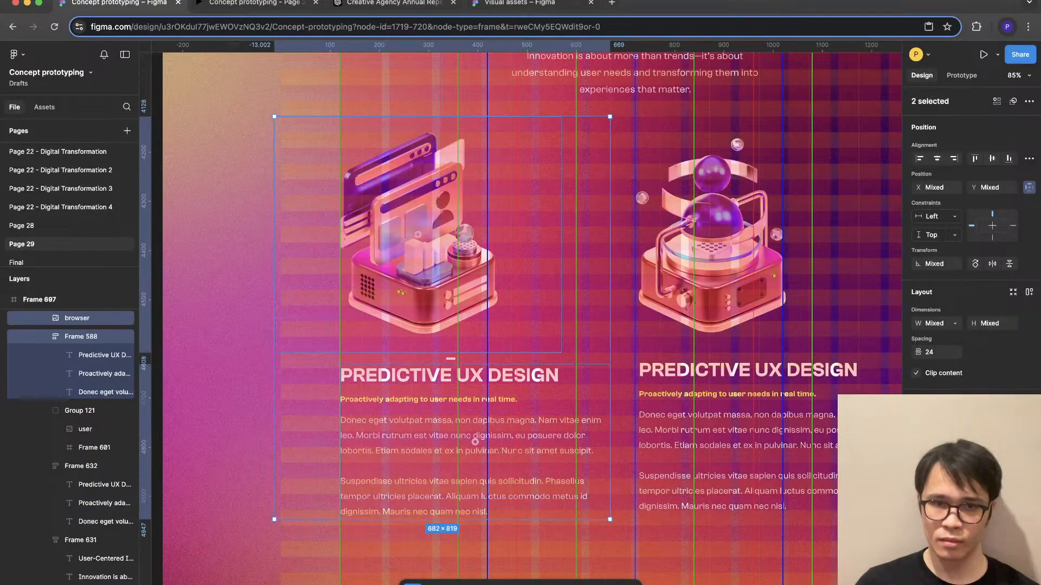
- Top-align the two Predictive UX Design text blocks and move them up to Y 4593, closer beneath the illustrations
left_click(542, 428)
left_click(672, 428, "shift")
key("shift+Right")
left_click_drag(676, 428, 675, 414)
key("super+z")
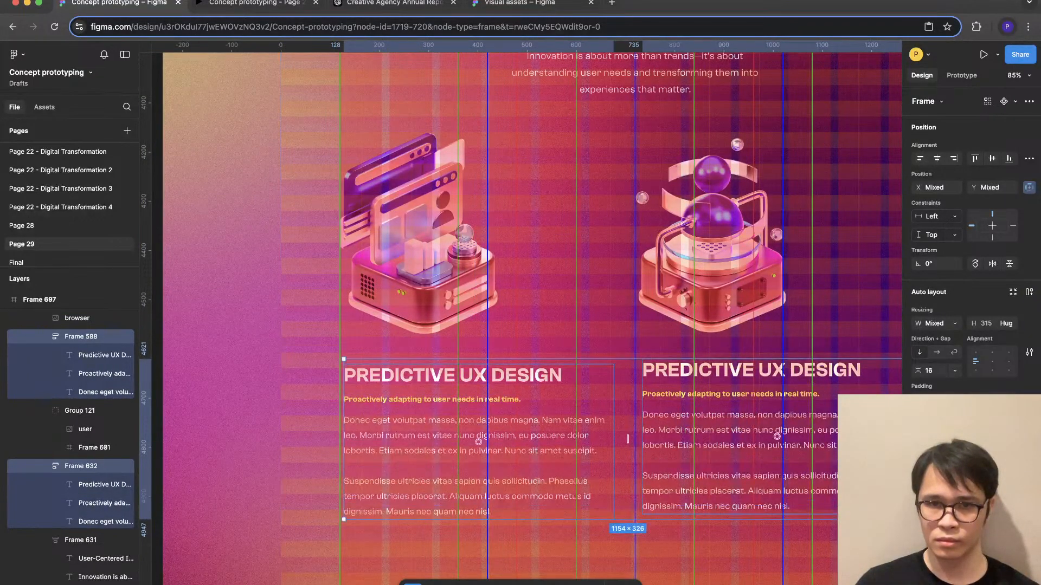
key("super+z")
key("super+z")
left_click(82, 466, "shift")
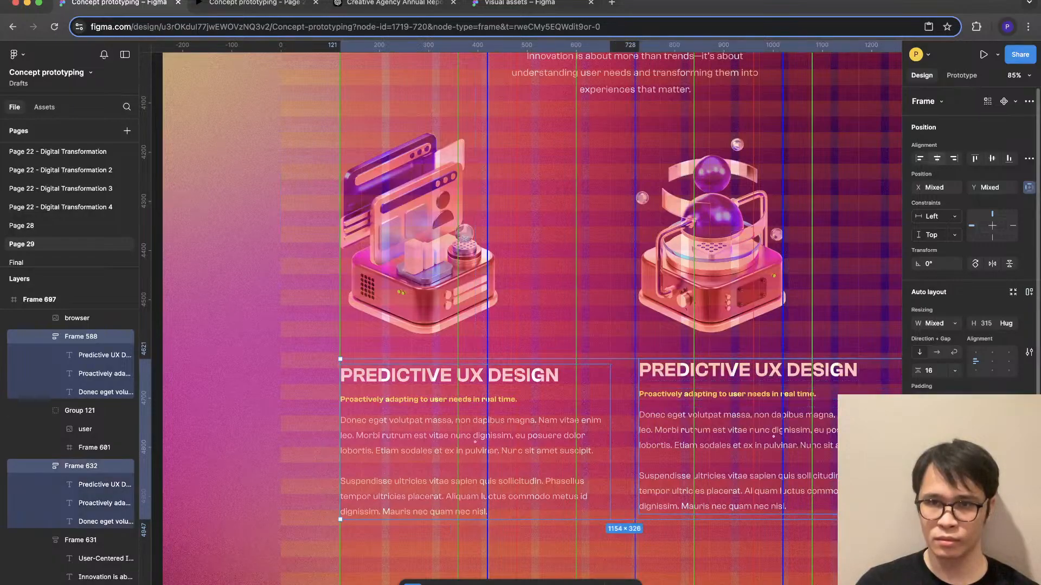
left_click(974, 158)
left_click_drag(677, 429, 678, 416)
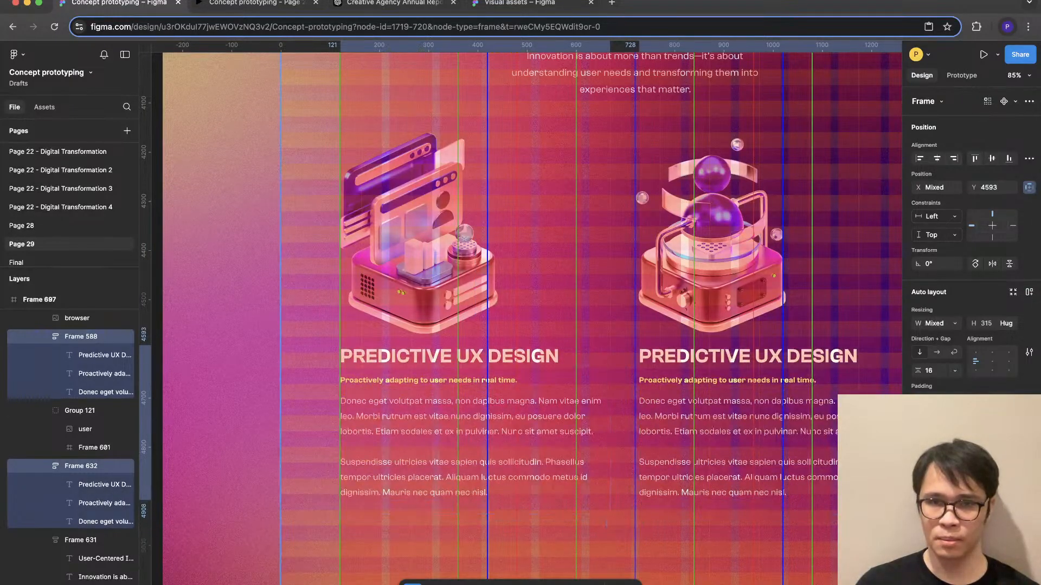
- Switch to the prototype preview, advance to the duplicate frame and review its User-Centered Innovation section
left_click(255, 3)
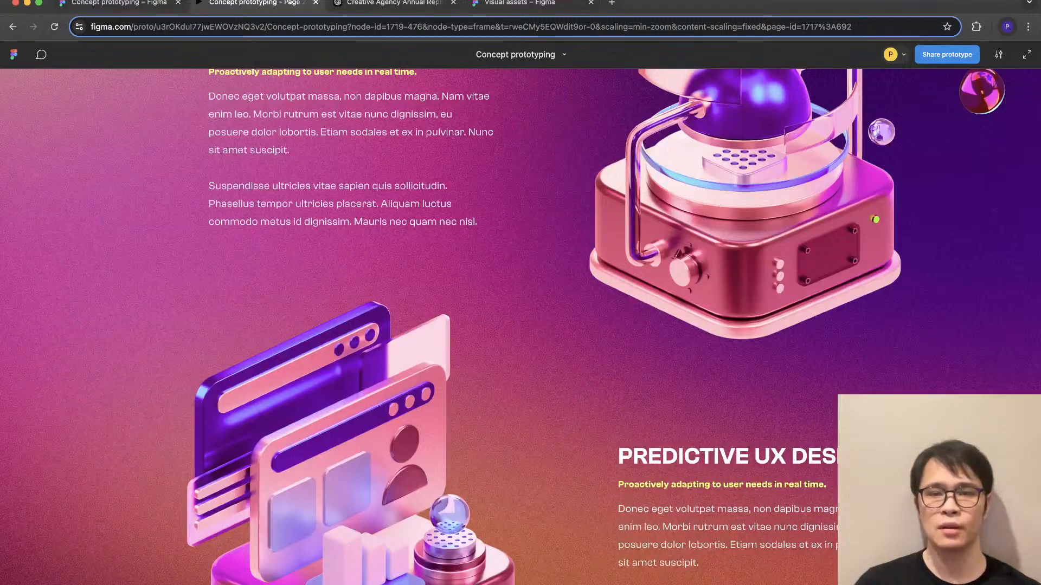
key("Right")
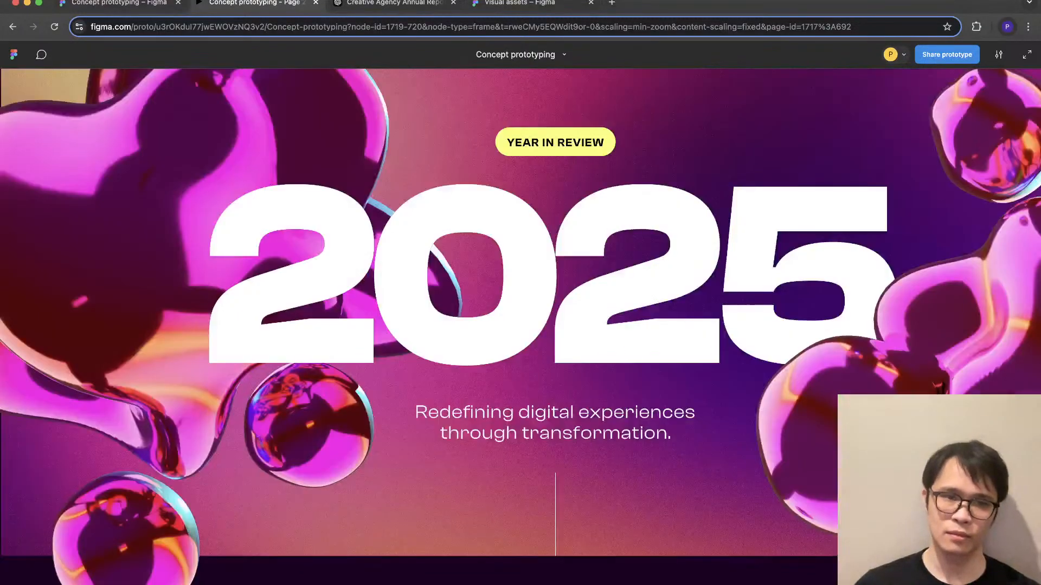
scroll(521, 325, "down", 20)
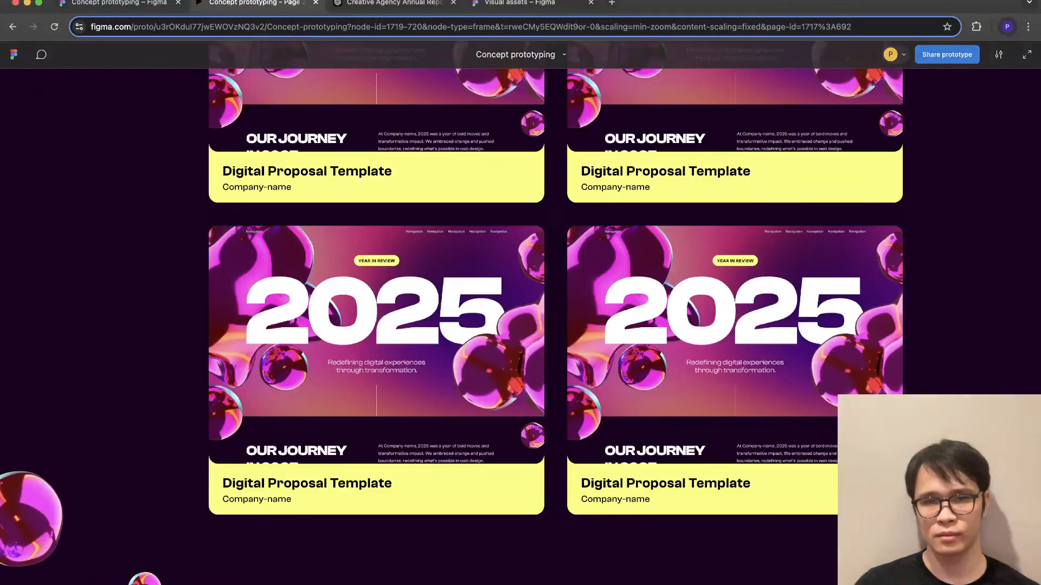
scroll(520, 325, "up", 10)
scroll(521, 325, "down", 10)
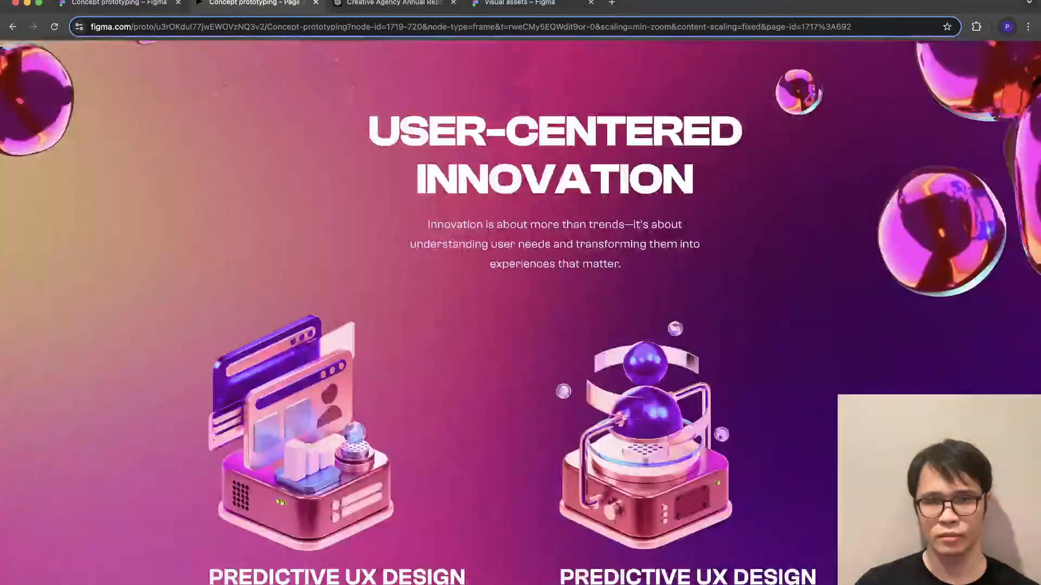
scroll(520, 325, "up", 4)
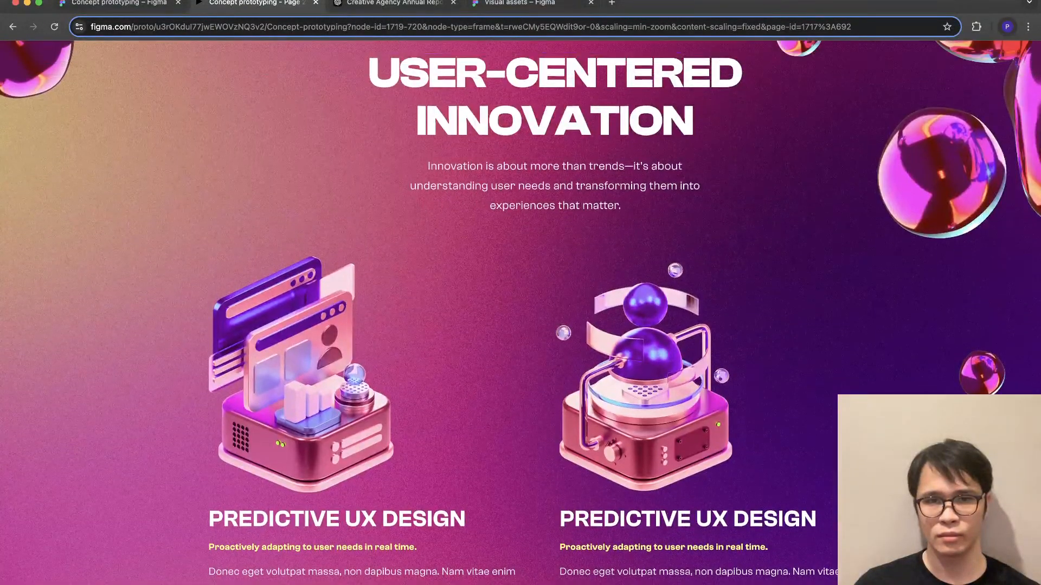
scroll(520, 325, "up", 5)
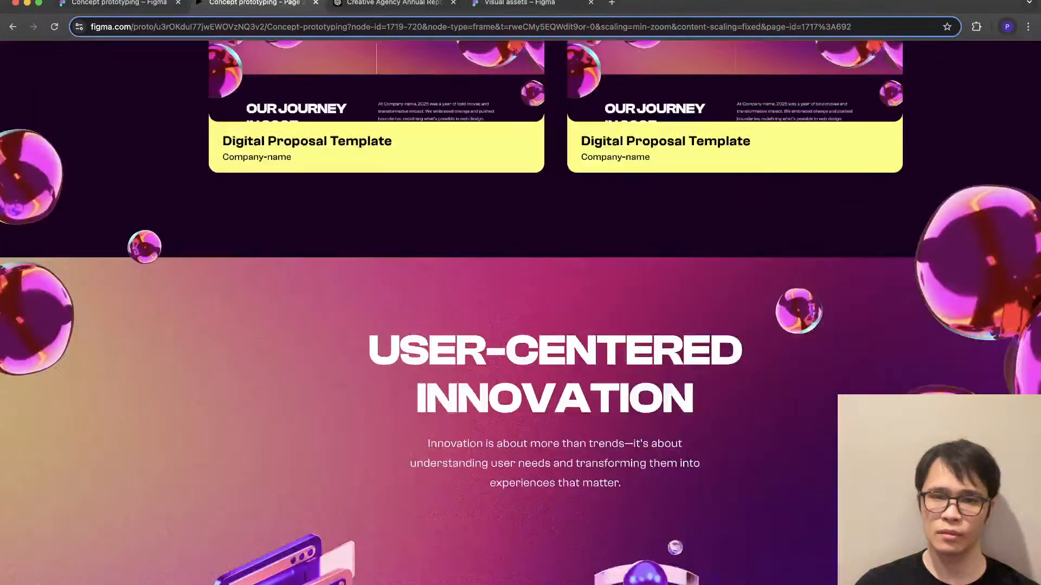
- Return to the design file and shorten the duplicate frame's User-Centered Innovation gradient background to a height of 1367 from its lower edge
scroll(521, 325, "down", 6)
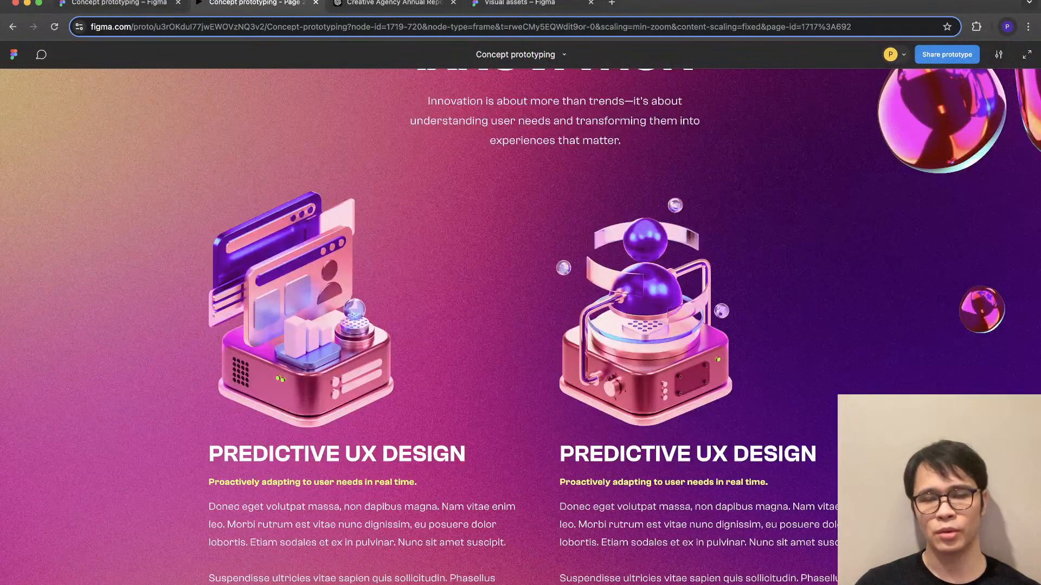
scroll(521, 325, "down", 2)
scroll(521, 325, "up", 4)
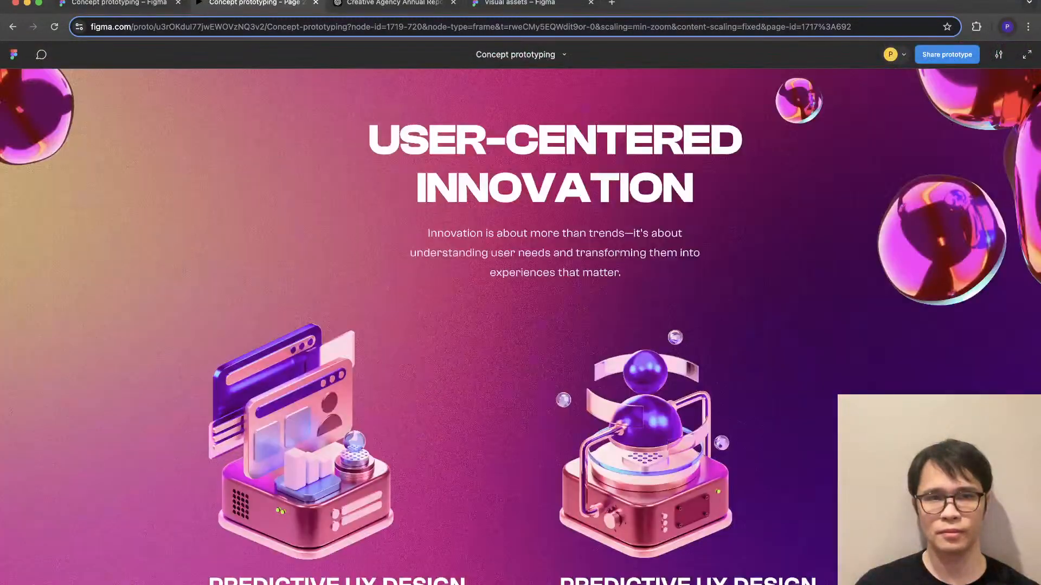
left_click(119, 3)
scroll(725, 397, "down", 10)
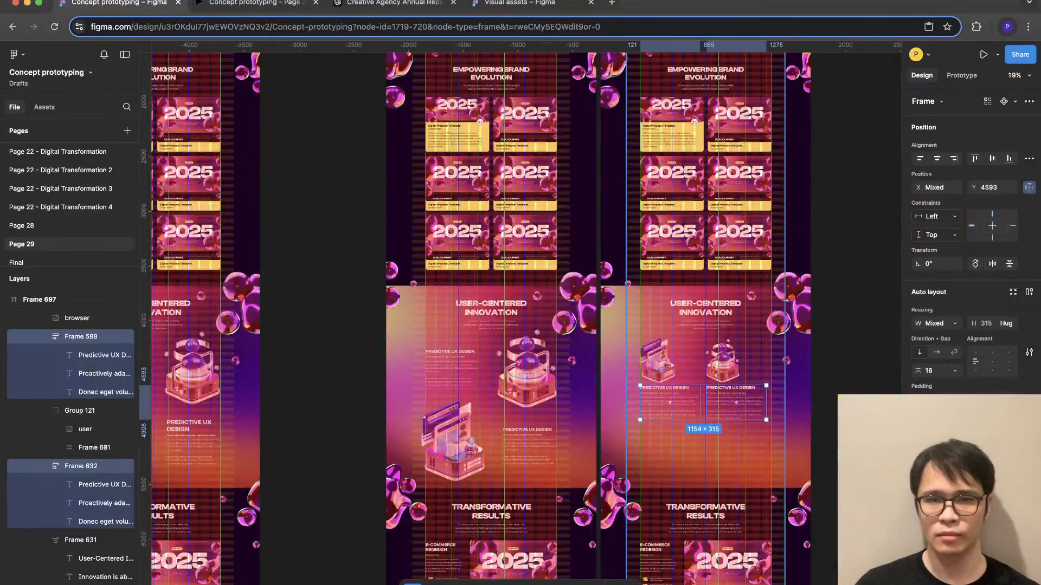
left_click(724, 444)
scroll(723, 445, "right", 3)
left_click(655, 401)
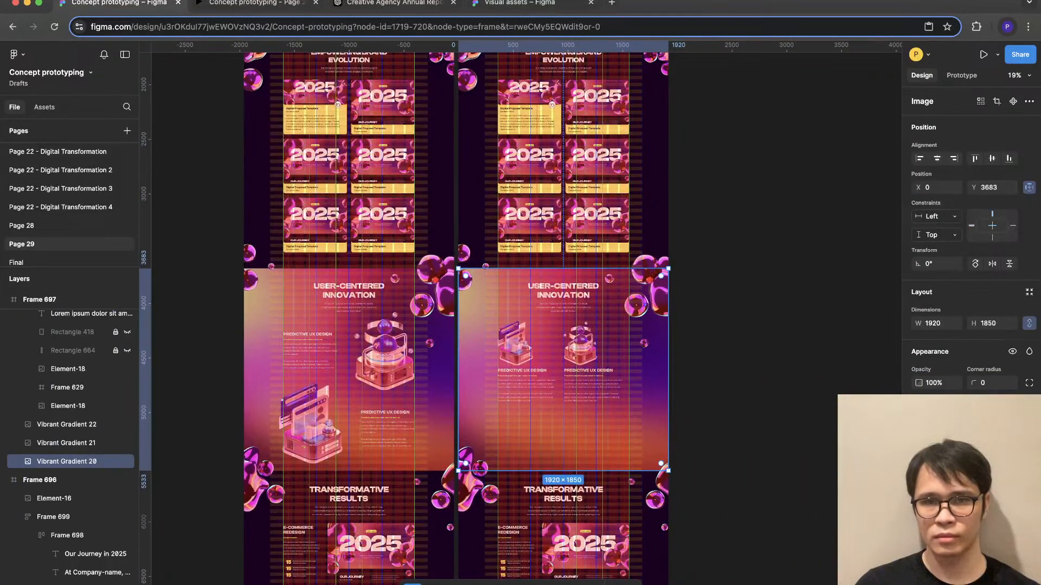
left_click_drag(617, 471, 618, 418)
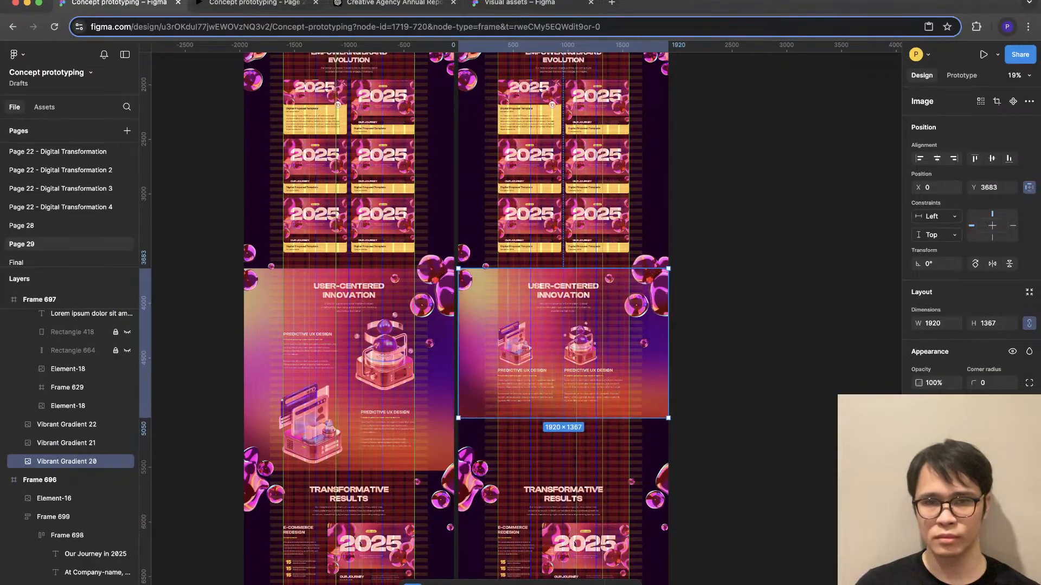
left_click(767, 369)
- Move the Transformative Results group and its two flanking bubble images up about 504 px, closer beneath the shortened gradient background
scroll(767, 368, "down", 5)
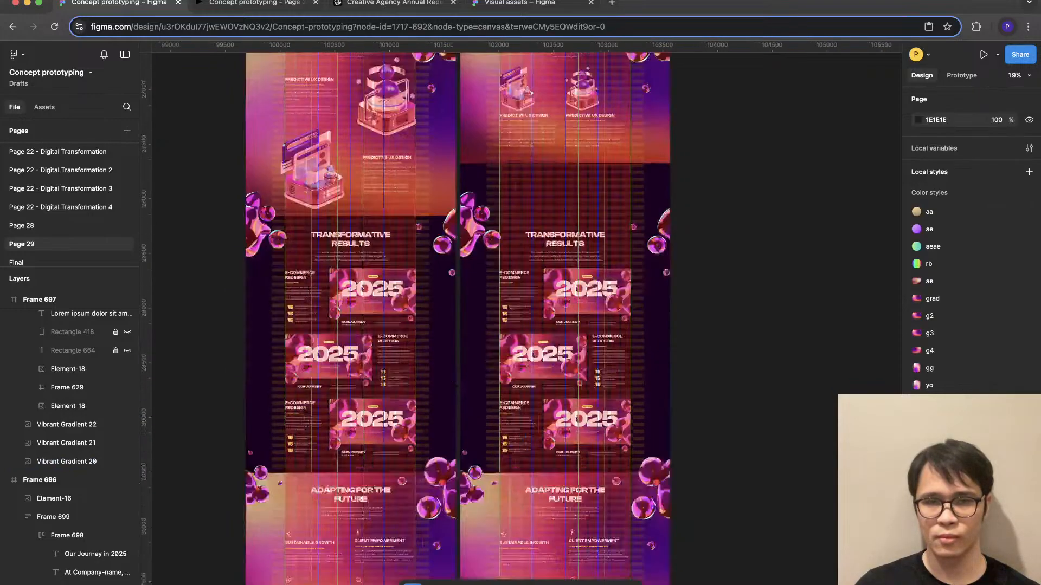
scroll(767, 369, "down", 5)
scroll(767, 368, "up", 4)
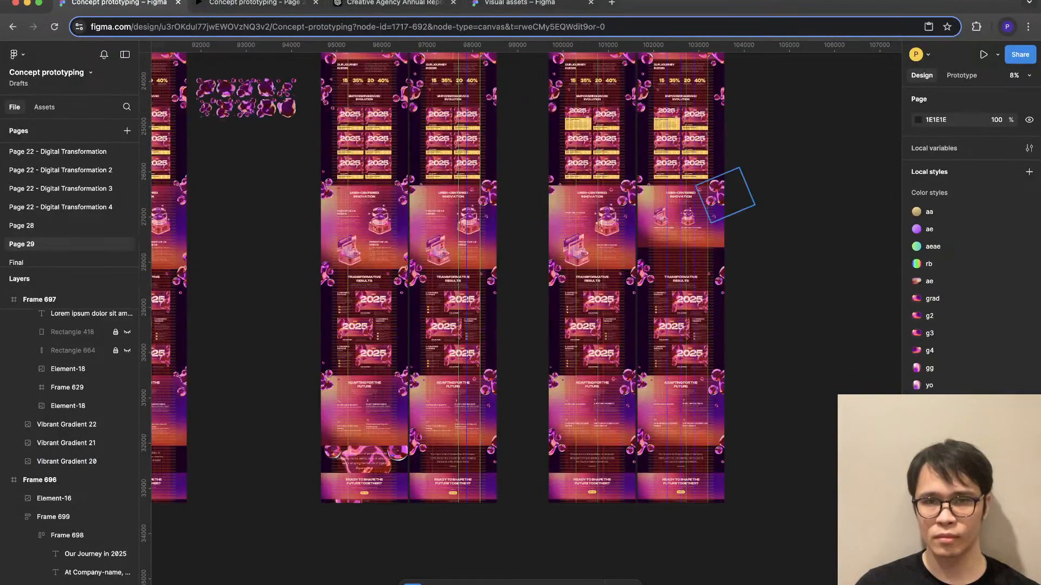
left_click(681, 322)
double_click(681, 322)
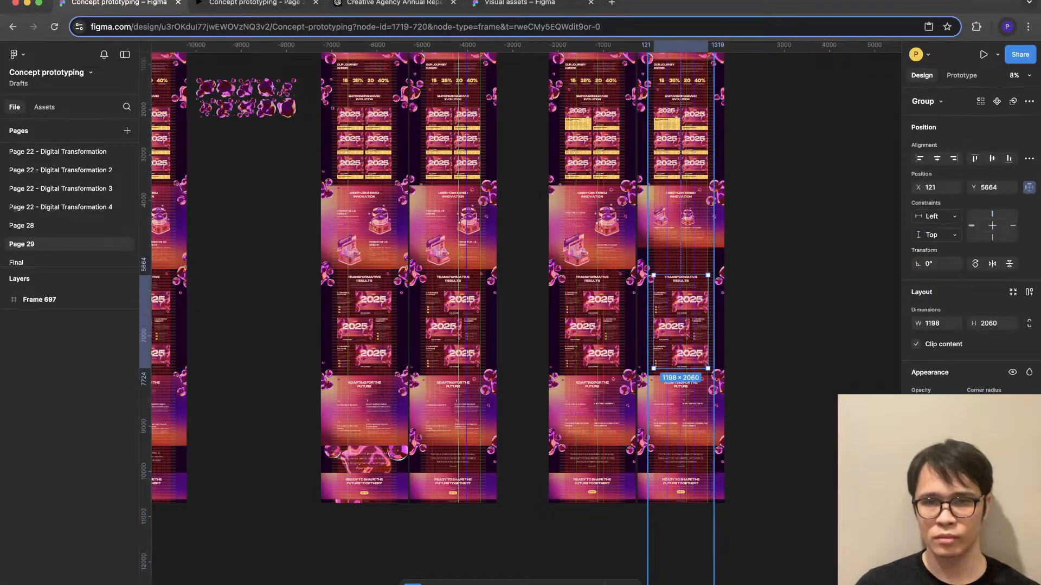
scroll(698, 290, "up", 5)
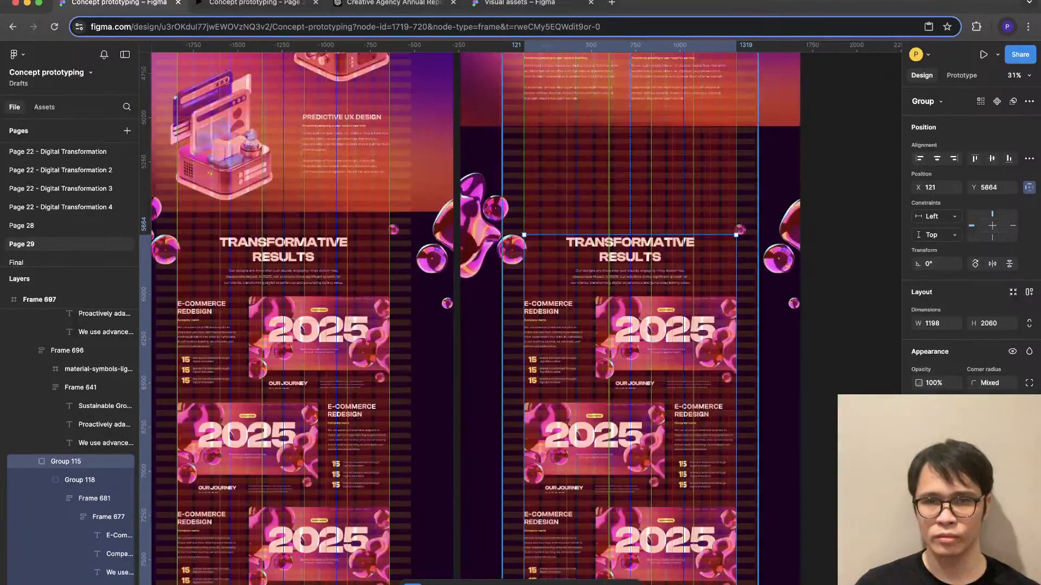
left_click(783, 232, "shift")
left_click(480, 224, "shift")
scroll(488, 233, "up", 2)
scroll(520, 313, "up", 2)
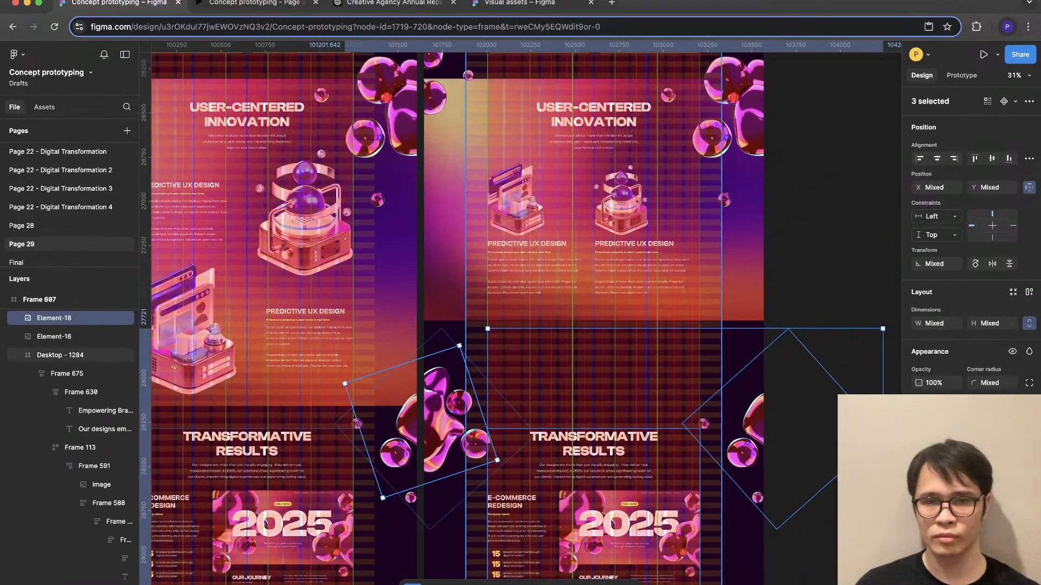
mouse_move(467, 347)
left_mouse_down()
mouse_move(467, 334)
mouse_move(467, 343)
left_mouse_up()
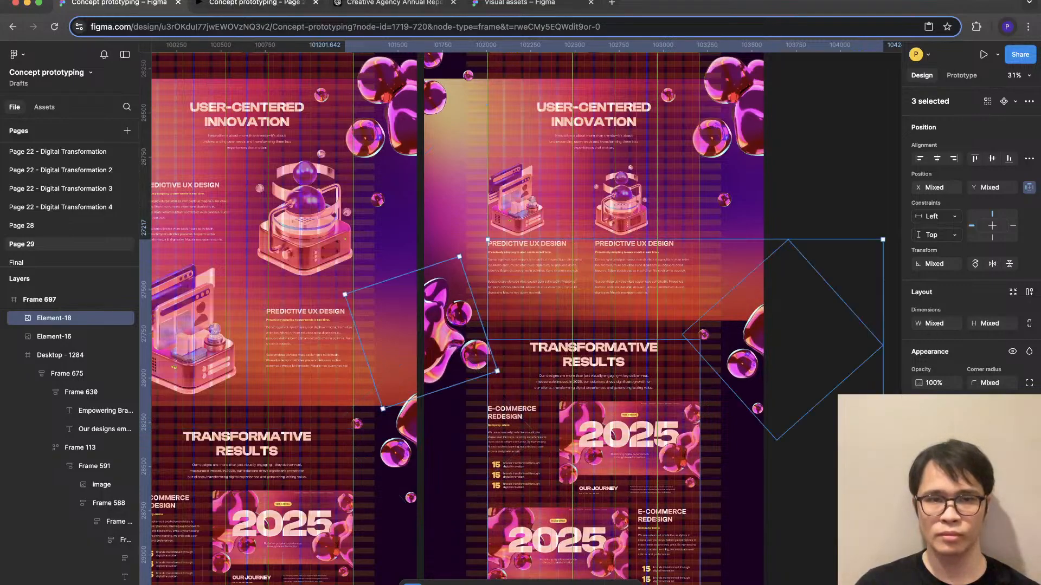
- Switch to the prototype preview and review the page from the 2025 hero through the project cards to User-Centered Innovation
left_click(255, 3)
scroll(520, 293, "down", 4)
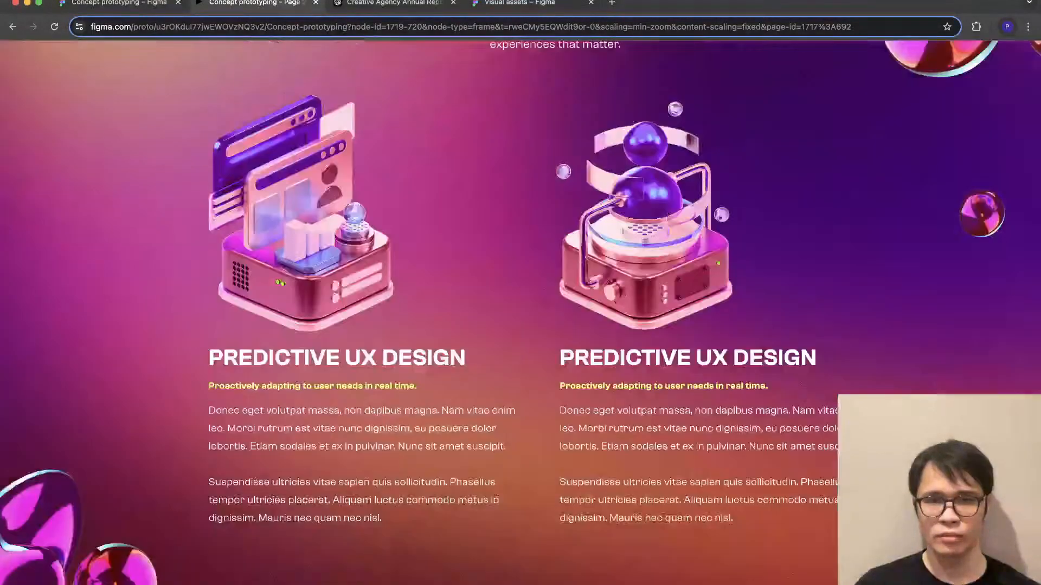
scroll(520, 312, "up", 3)
scroll(520, 312, "up", 9)
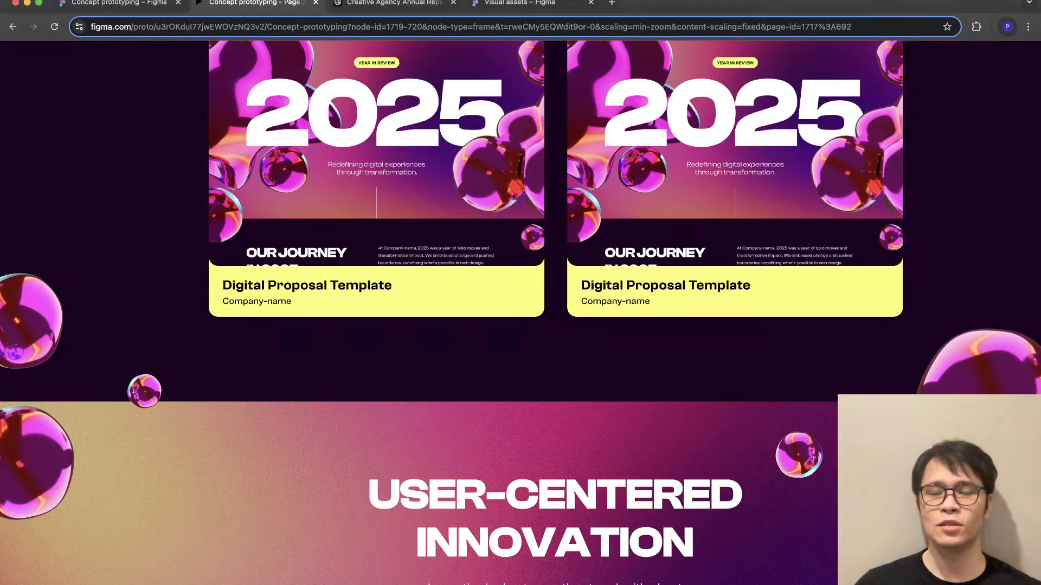
scroll(520, 312, "up", 20)
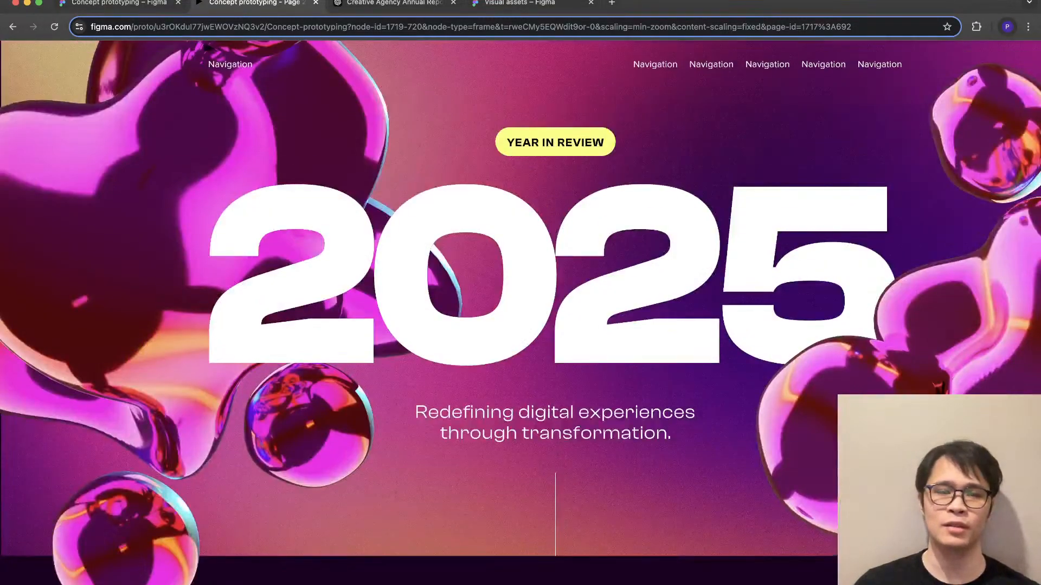
scroll(521, 313, "down", 4)
scroll(495, 515, "up", 3)
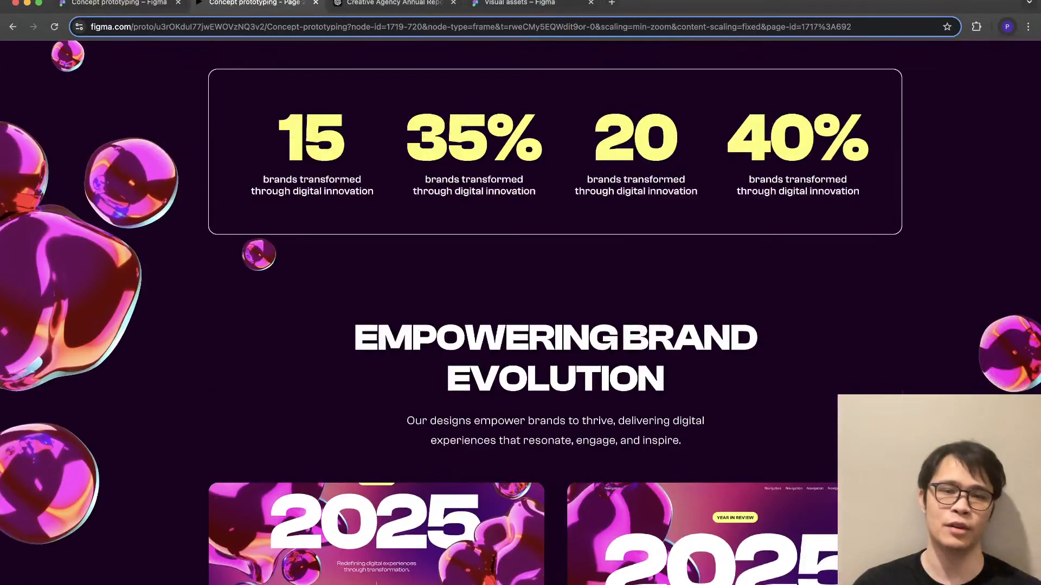
scroll(520, 313, "up", 8)
scroll(520, 313, "down", 16)
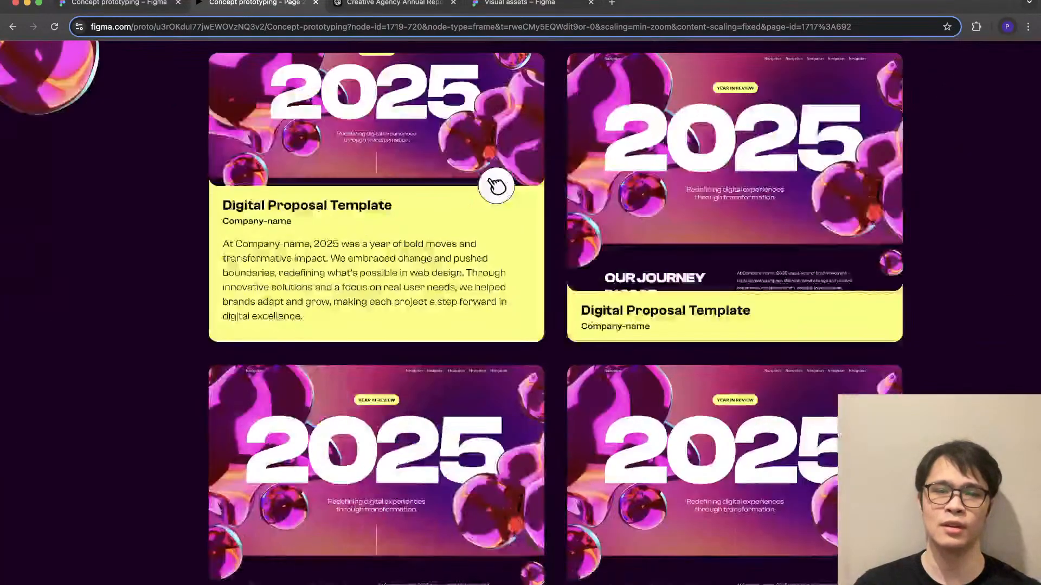
scroll(496, 181, "down", 2)
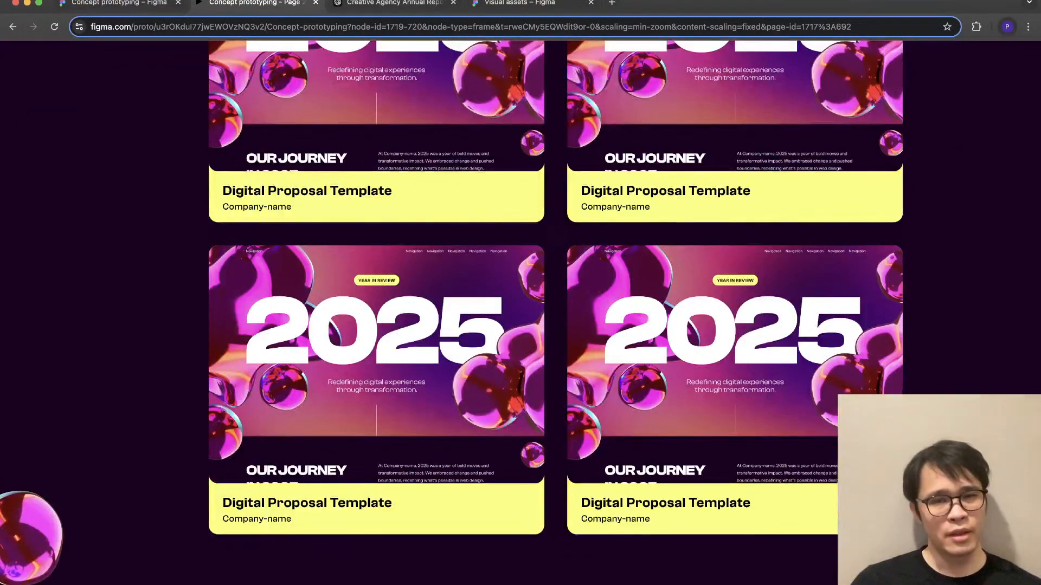
scroll(520, 313, "down", 2)
scroll(520, 313, "down", 8)
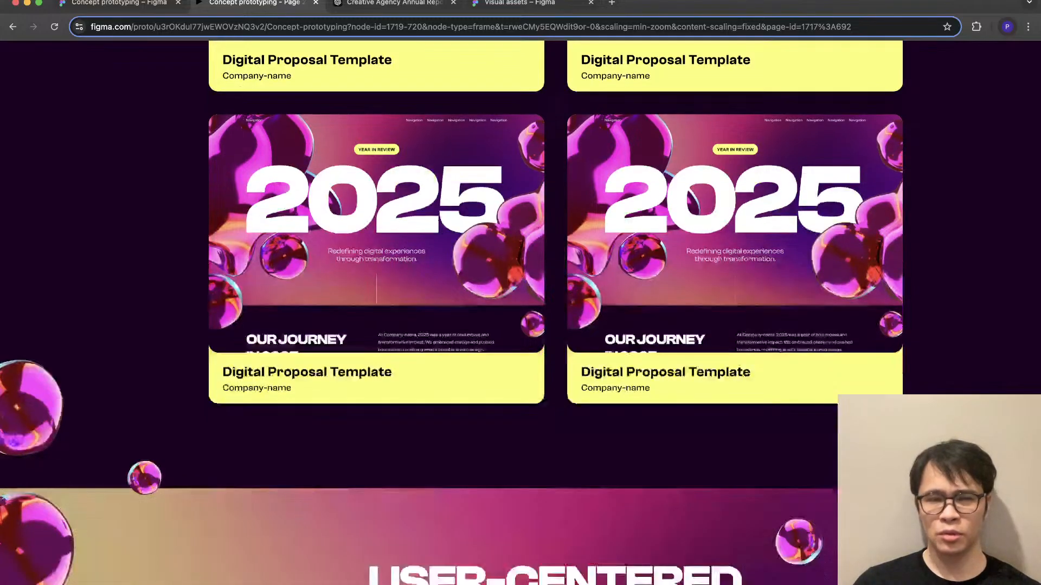
scroll(521, 313, "down", 4)
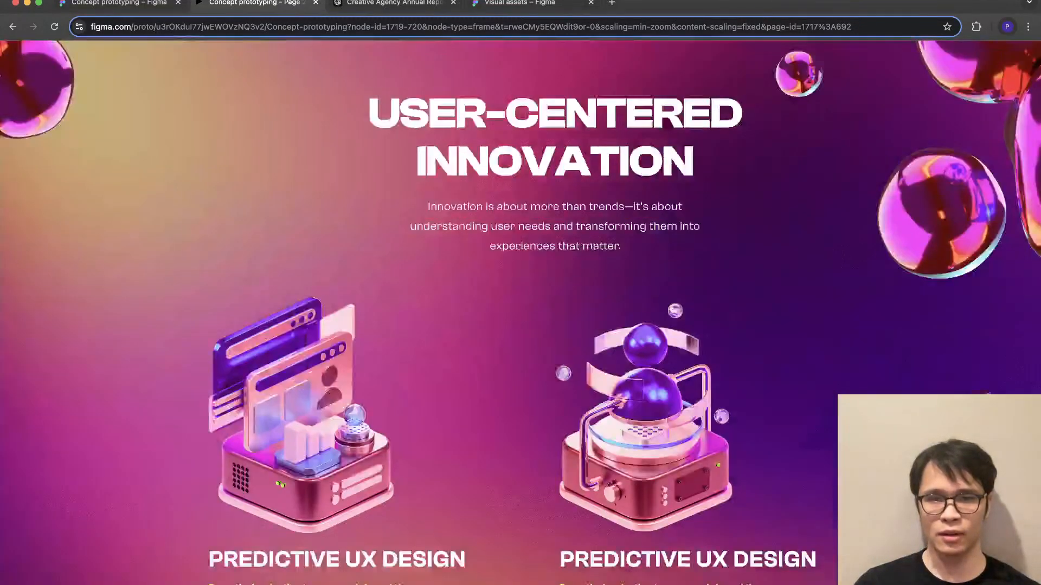
- Back in the design file, move both illustrations and their Predictive UX Design text blocks up slightly, closer to the section's intro text
left_click(119, 3)
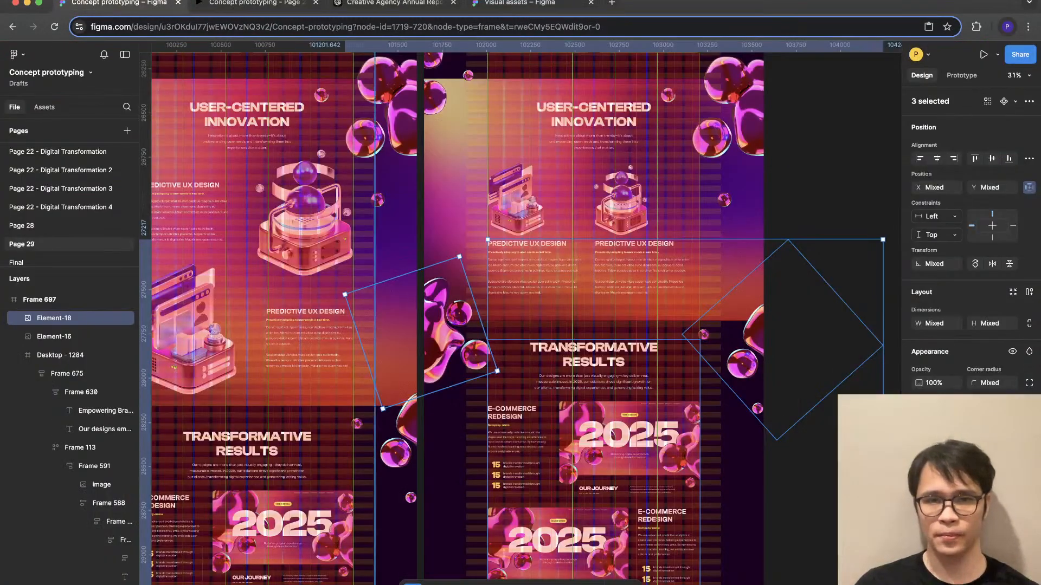
left_click(610, 268)
scroll(611, 271, "up", 3)
scroll(611, 416, "up", 4)
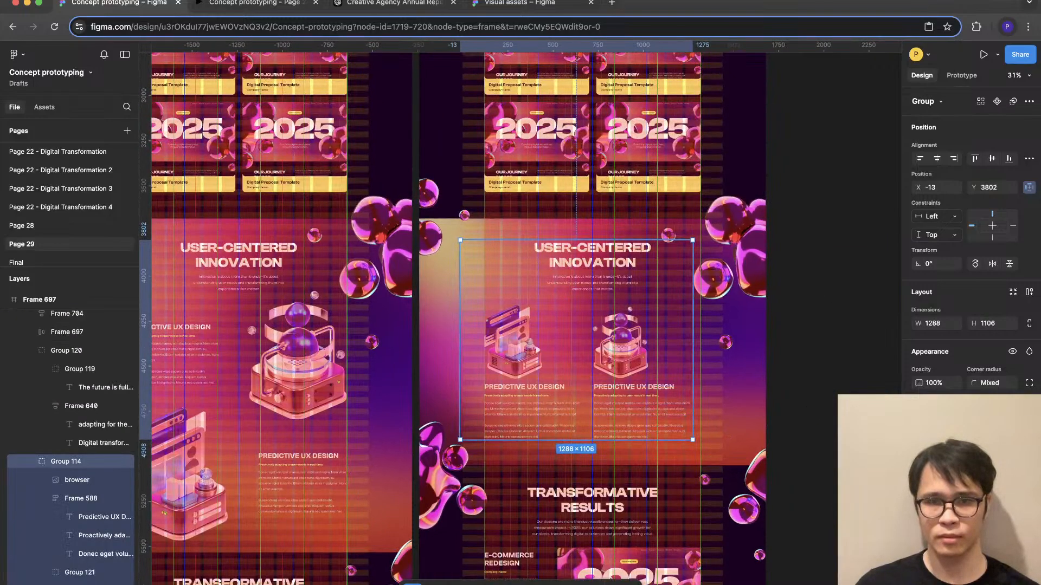
key("Return")
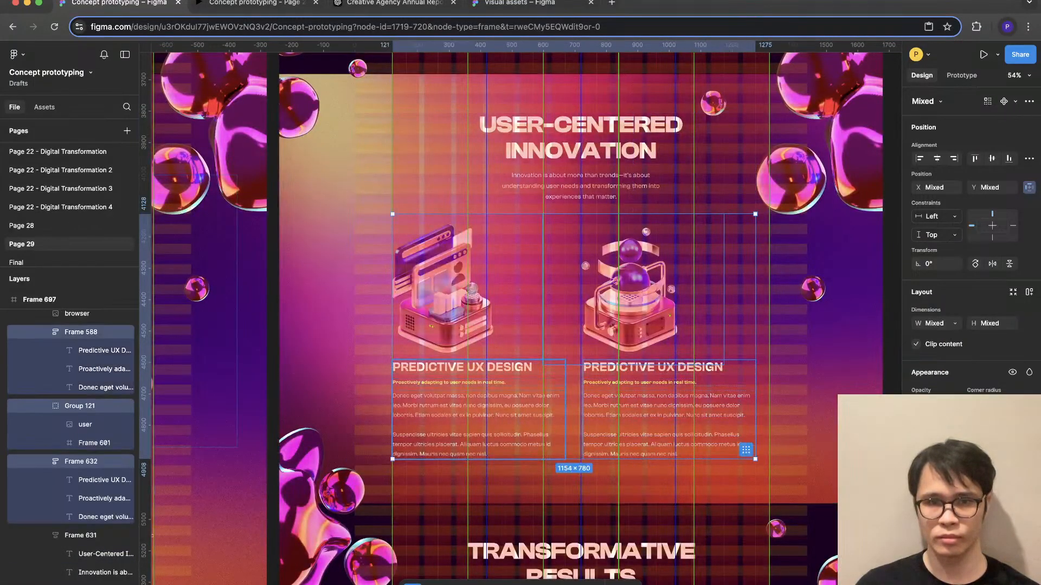
left_click(461, 290, "shift")
left_click_drag(460, 290, 461, 278)
- Switch to the prototype preview and examine the spacing of the side-by-side User-Centered Innovation layout against the preceding card section
left_click(261, 3)
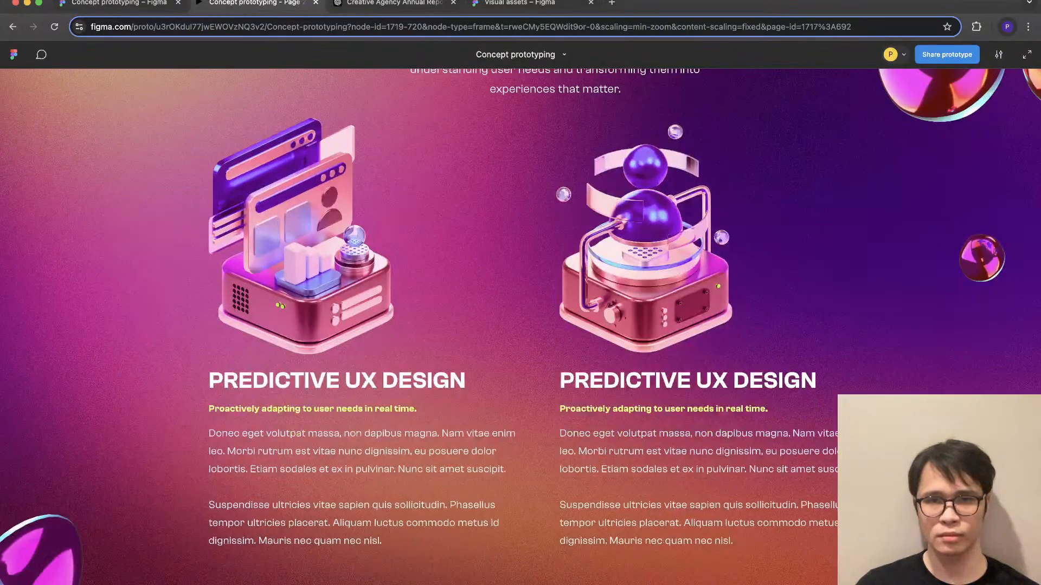
scroll(521, 292, "up", 5)
scroll(521, 312, "down", 4)
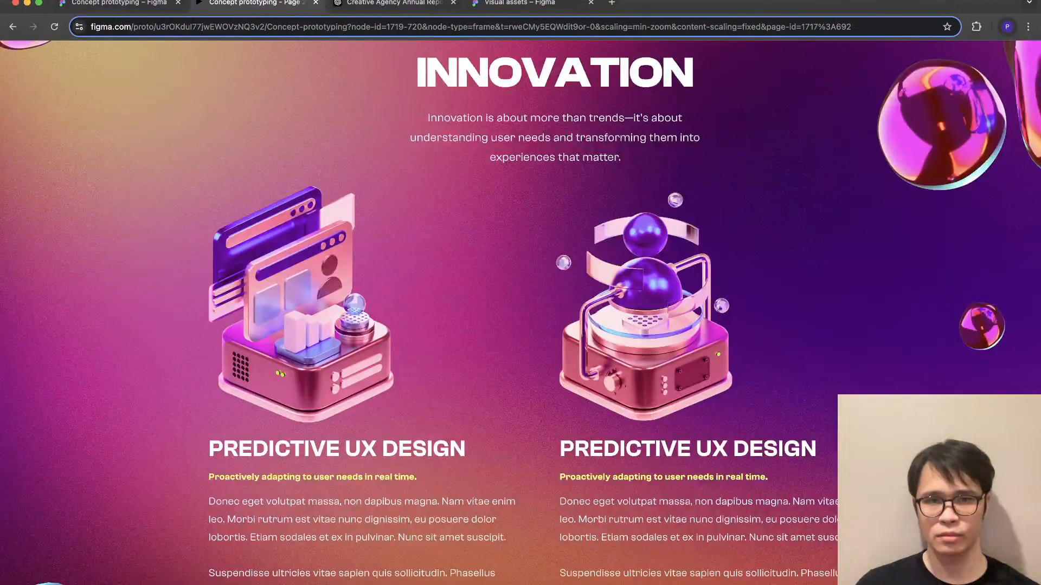
scroll(521, 312, "up", 3)
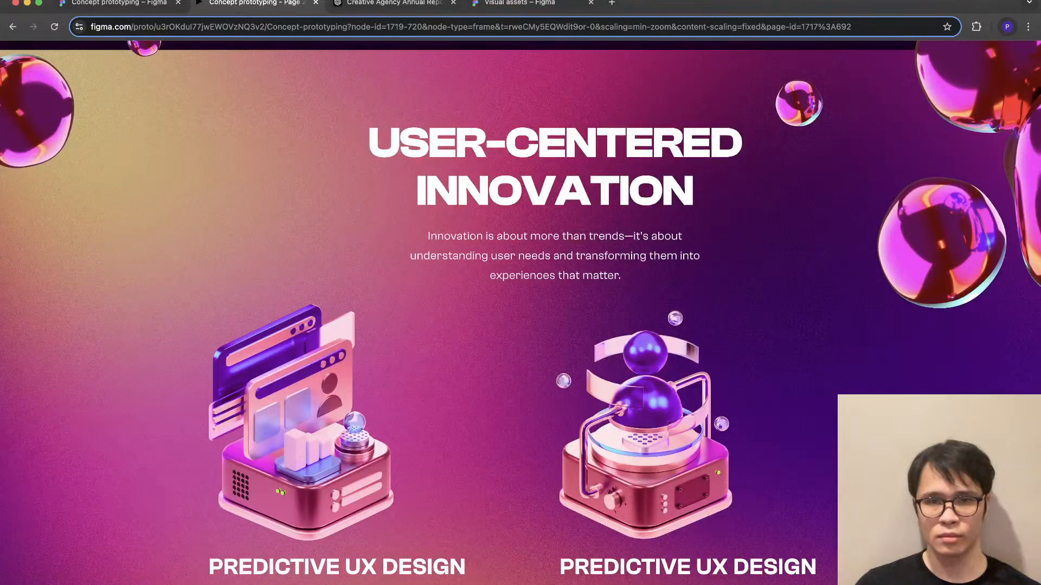
scroll(520, 313, "down", 1)
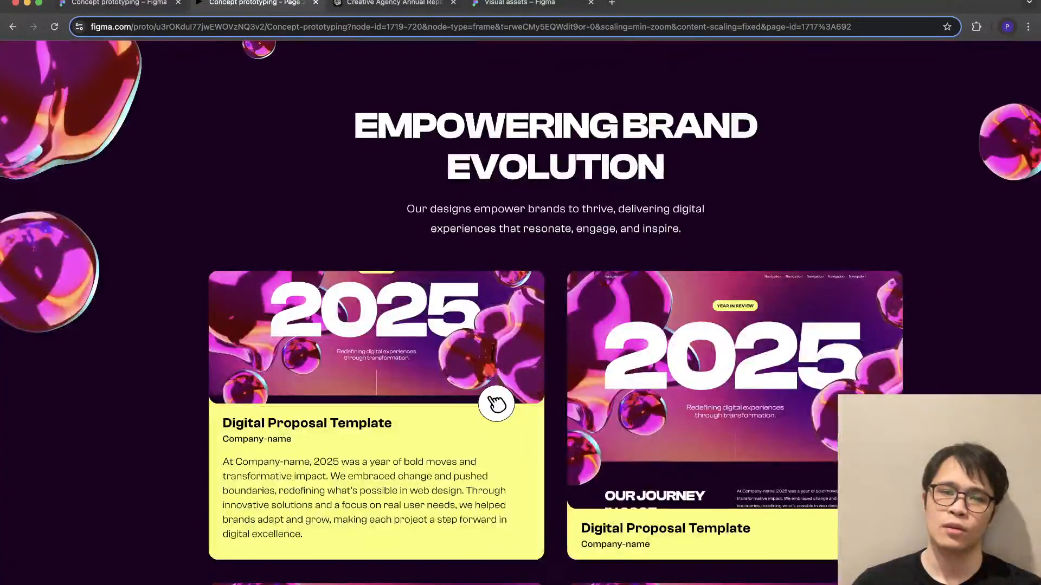
scroll(520, 313, "down", 20)
scroll(520, 313, "up", 4)
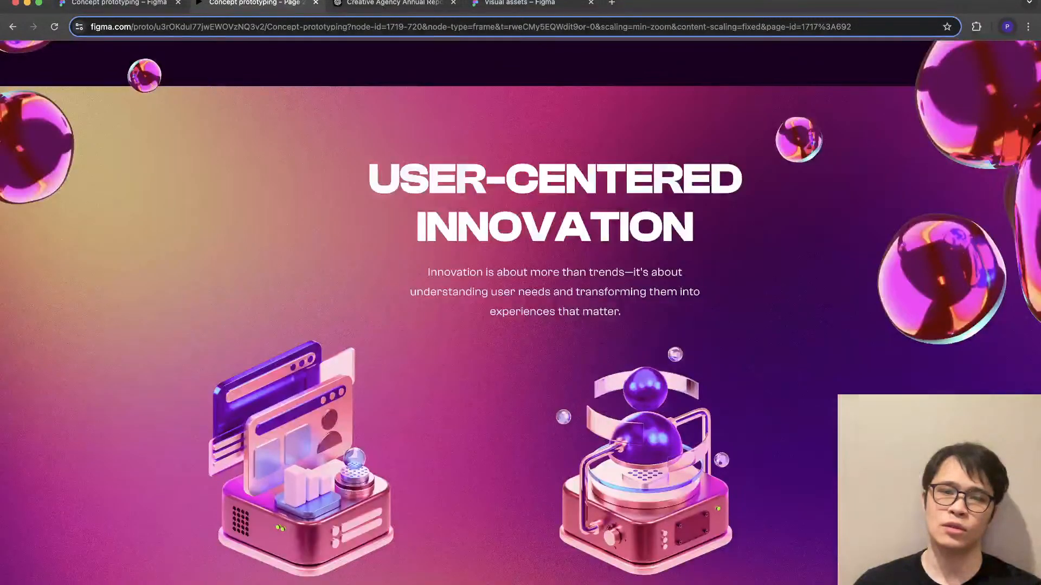
scroll(520, 313, "down", 2)
scroll(520, 313, "down", 4)
scroll(521, 313, "up", 5)
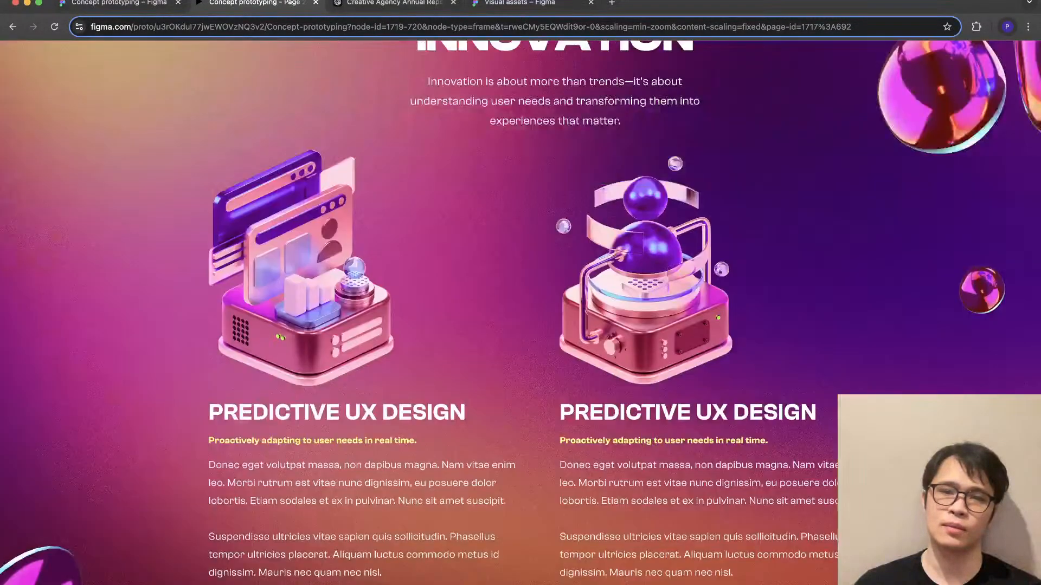
scroll(521, 313, "down", 2)
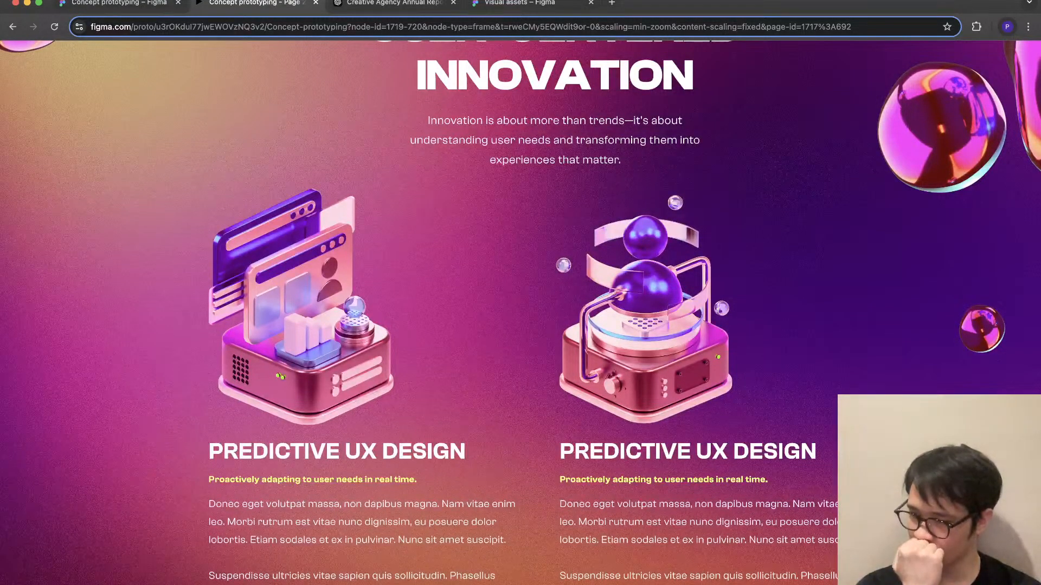
- Go back to the original frame in the preview and examine its staggered User-Centered Innovation layout for comparison
key("Left")
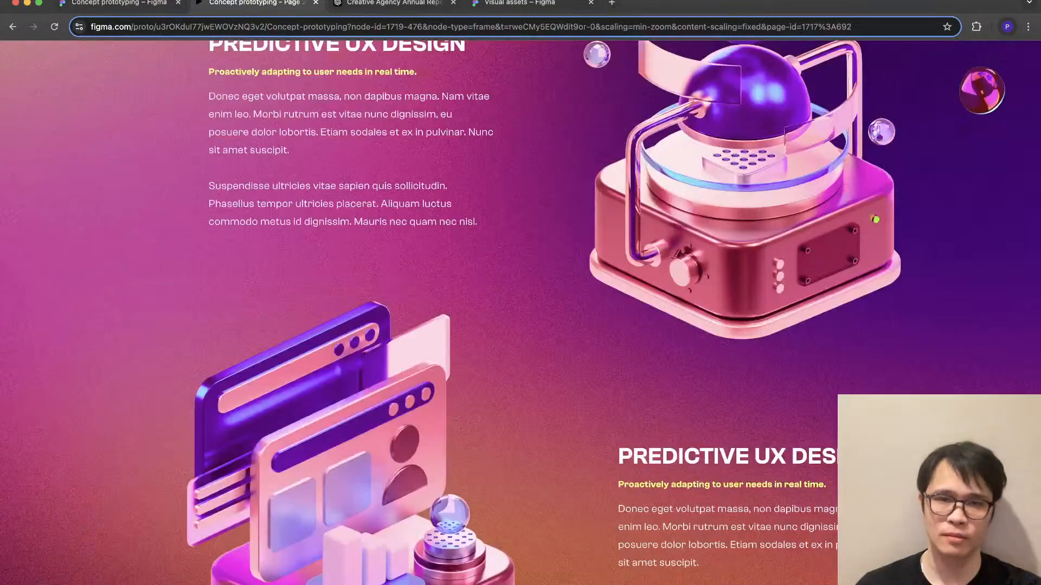
scroll(520, 312, "up", 6)
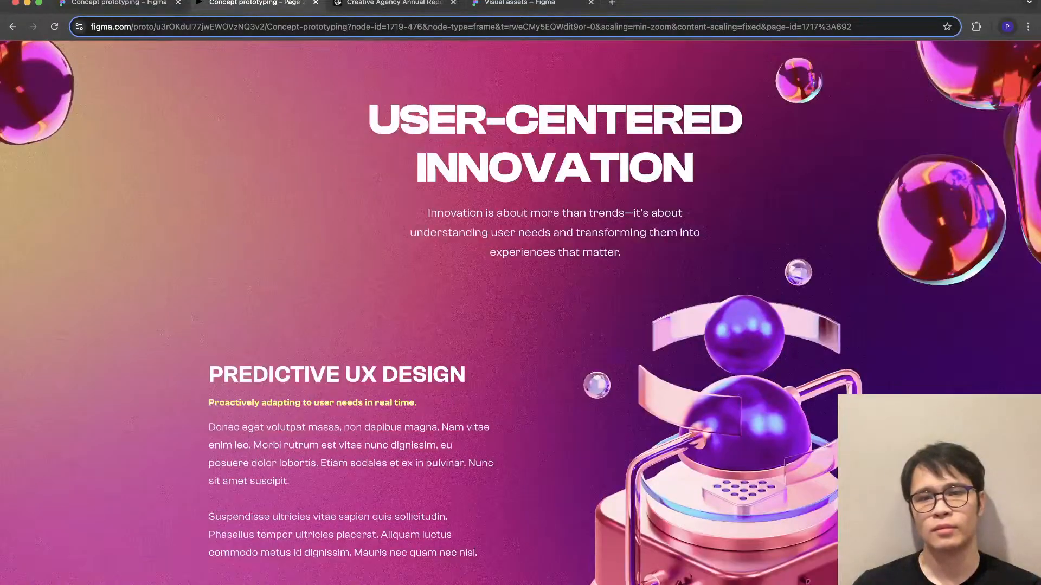
scroll(520, 313, "down", 9)
scroll(520, 313, "up", 3)
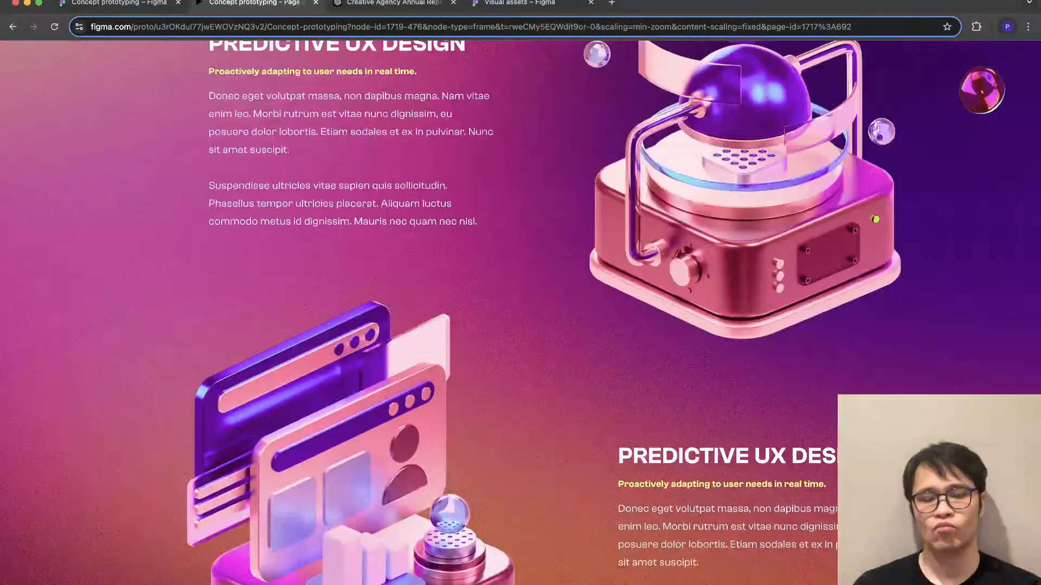
scroll(520, 313, "up", 8)
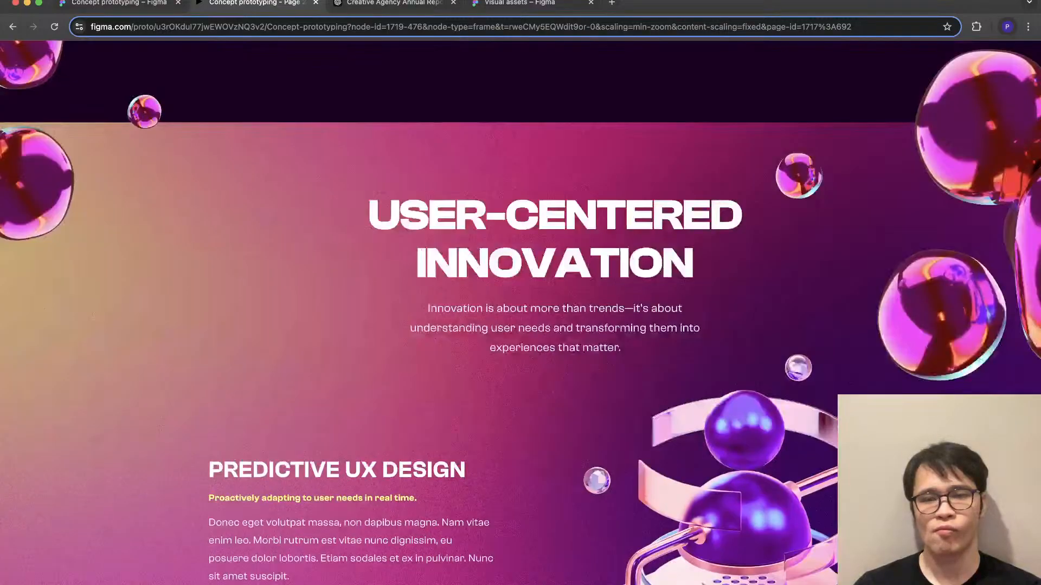
scroll(520, 312, "down", 5)
scroll(520, 312, "down", 4)
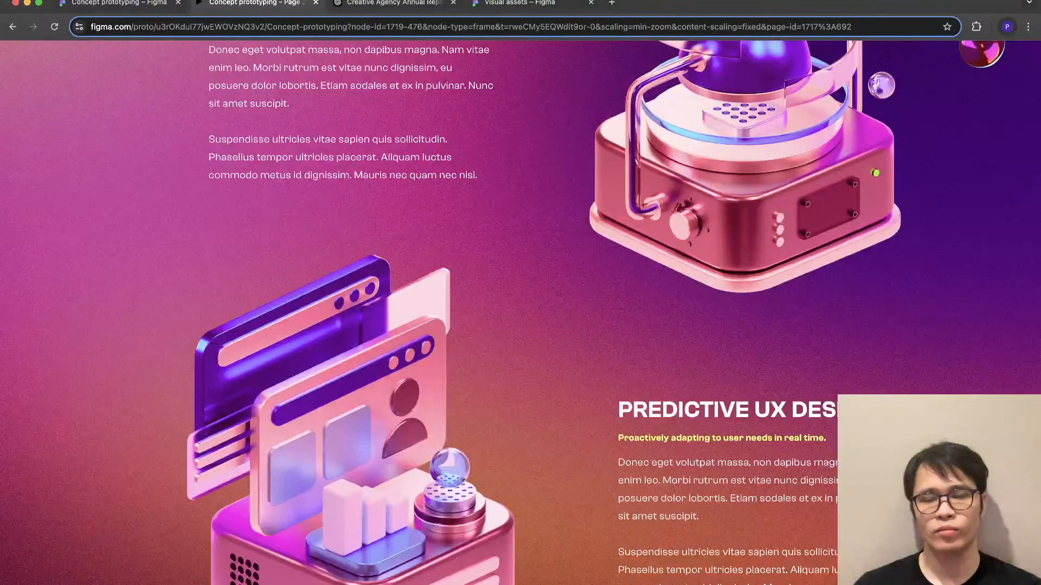
scroll(520, 313, "up", 3)
scroll(520, 313, "up", 8)
scroll(520, 313, "down", 4)
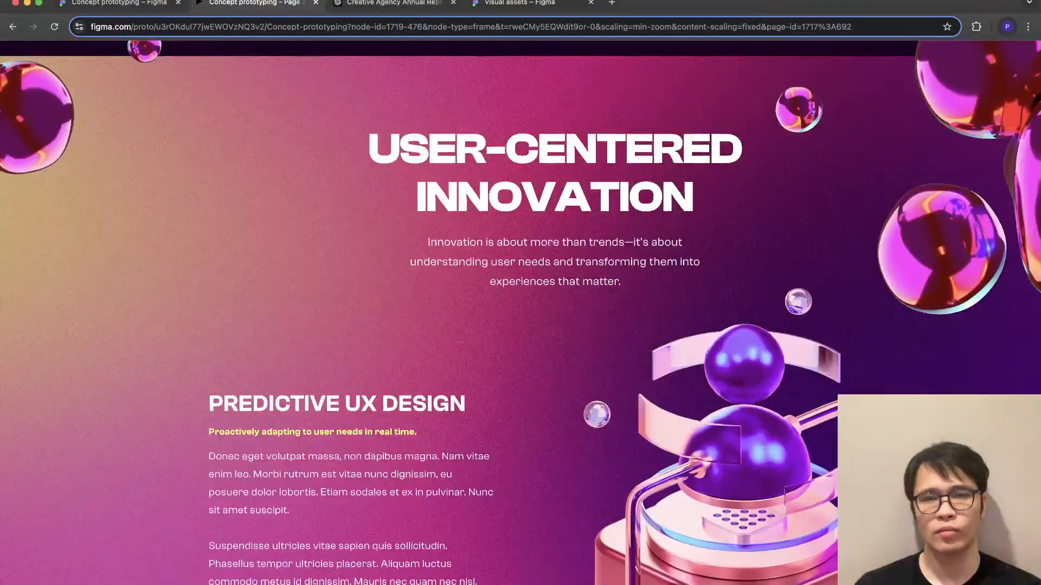
- Return to the design file and select both Predictive UX Design headings in the side-by-side User-Centered Innovation layout
left_click(119, 4)
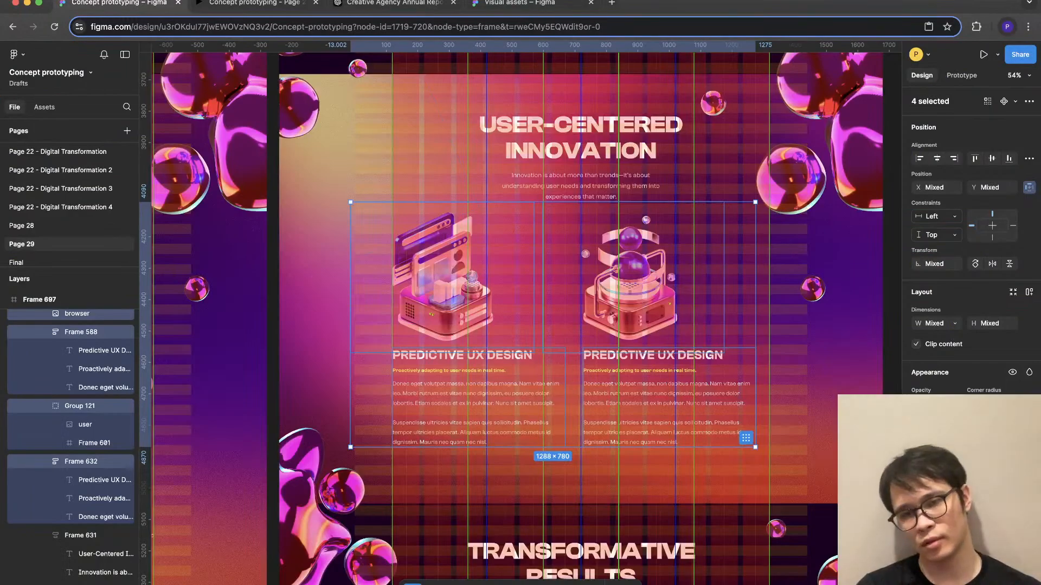
left_click(633, 314, "super")
left_click(670, 356, "super")
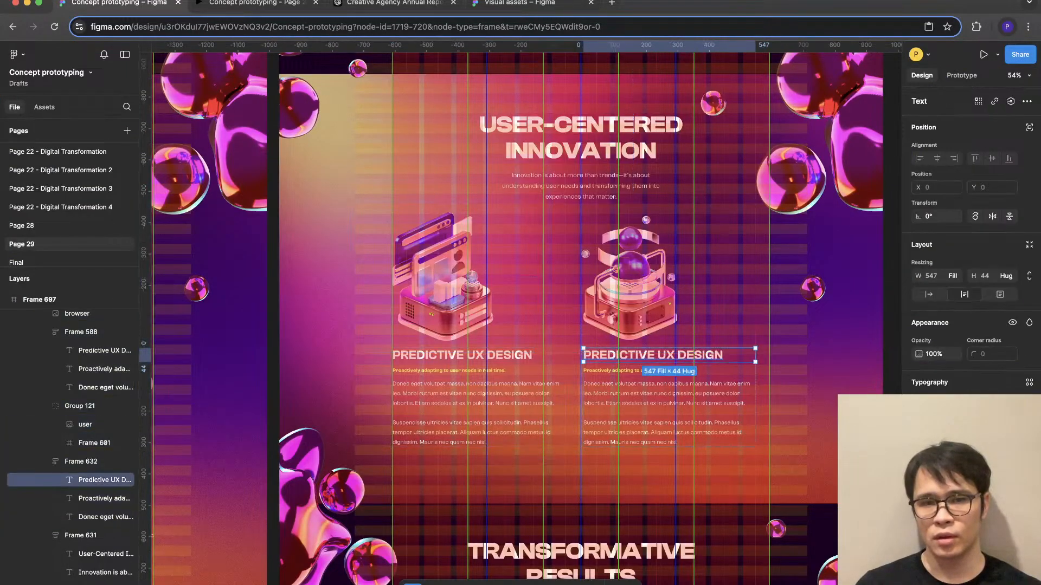
left_click(476, 344, "shift+super")
left_click(476, 355, "super")
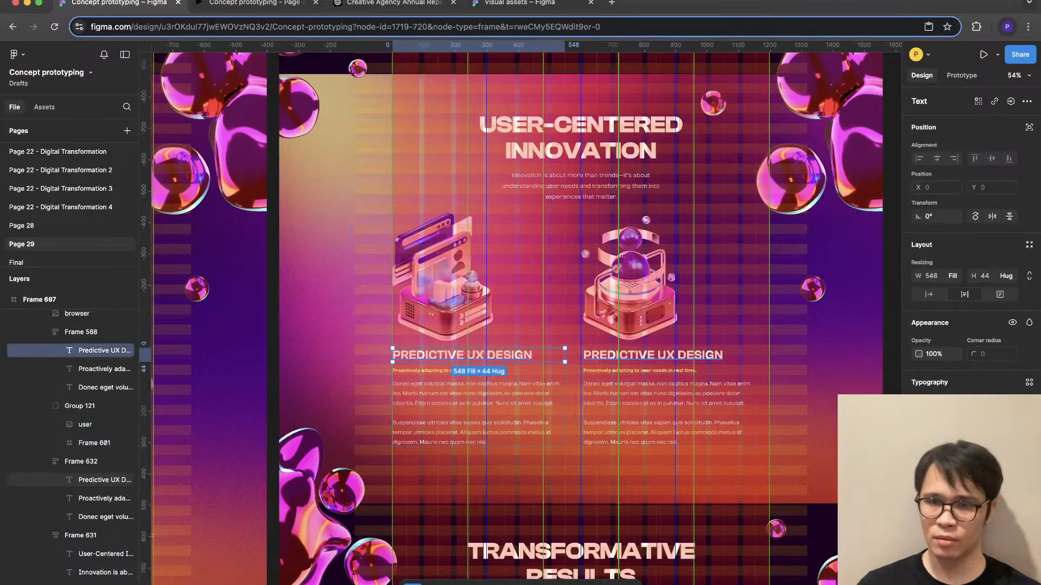
left_click(652, 356, "shift+super")
scroll(603, 375, "down", 5)
scroll(603, 375, "up", 3)
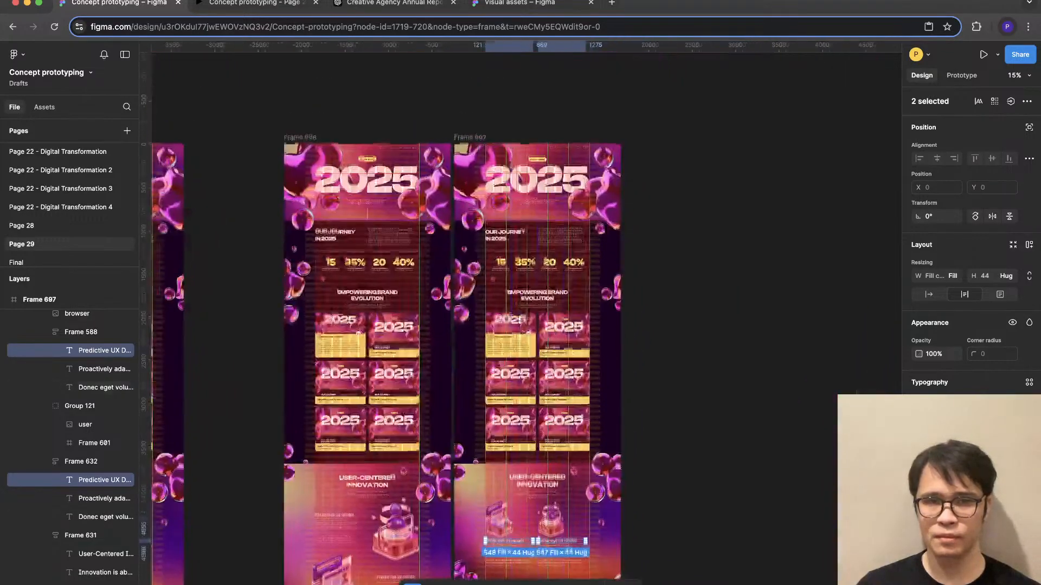
- Duplicate the original staggered page frame, and in the copy select both Predictive UX Design headings
left_click(300, 138)
key("super+d")
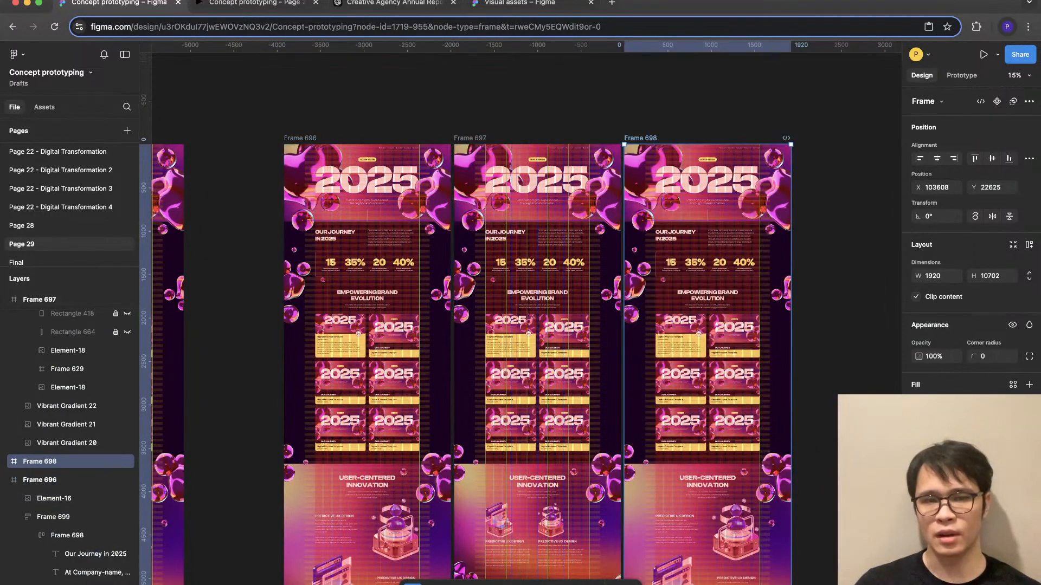
scroll(521, 314, "down", 3)
scroll(672, 372, "down", 4)
scroll(672, 372, "up", 5)
scroll(672, 372, "up", 2)
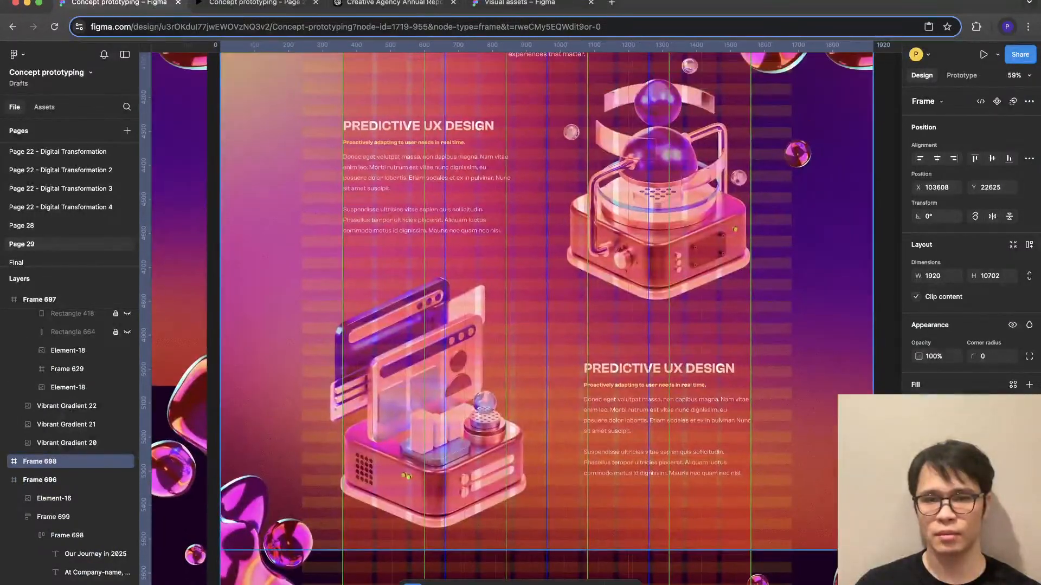
left_click(658, 368, "super")
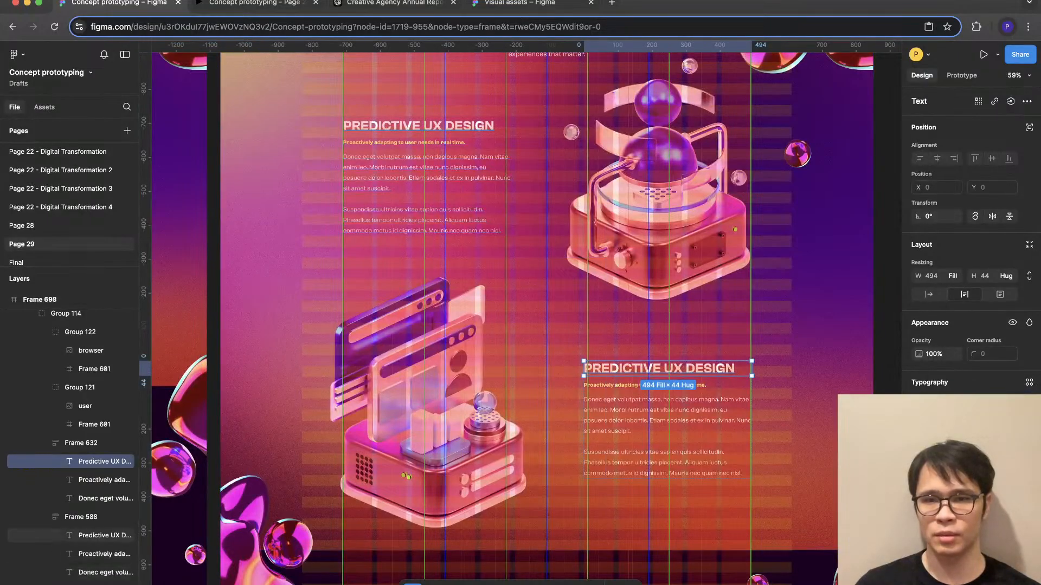
left_click(418, 125, "shift+super")
- Add the four Adapting for the Future headings, from Sustainable Growth to Continuous Learning and Development, to the selection
scroll(418, 130, "down", 12)
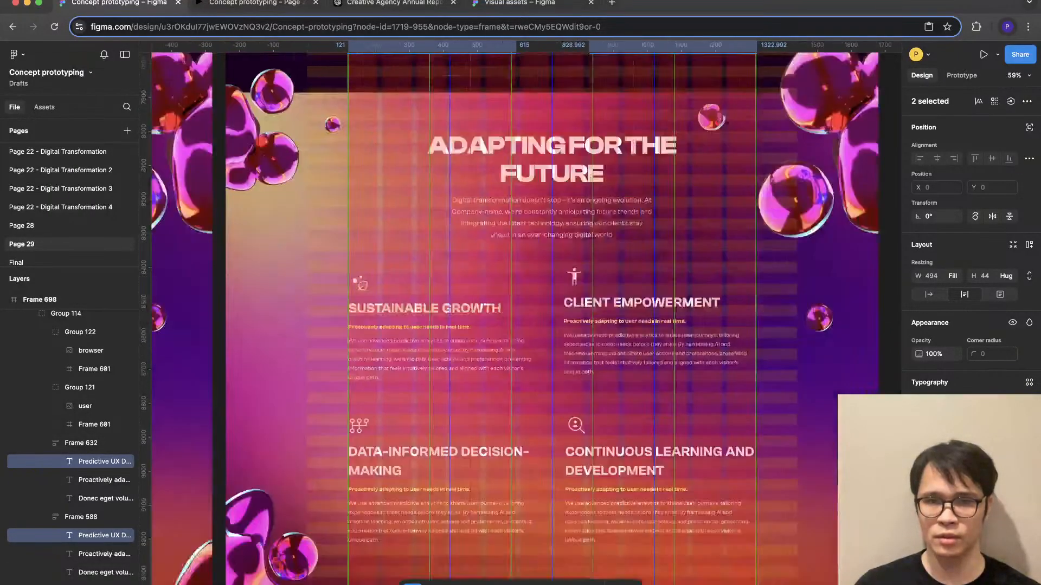
scroll(555, 314, "down", 2)
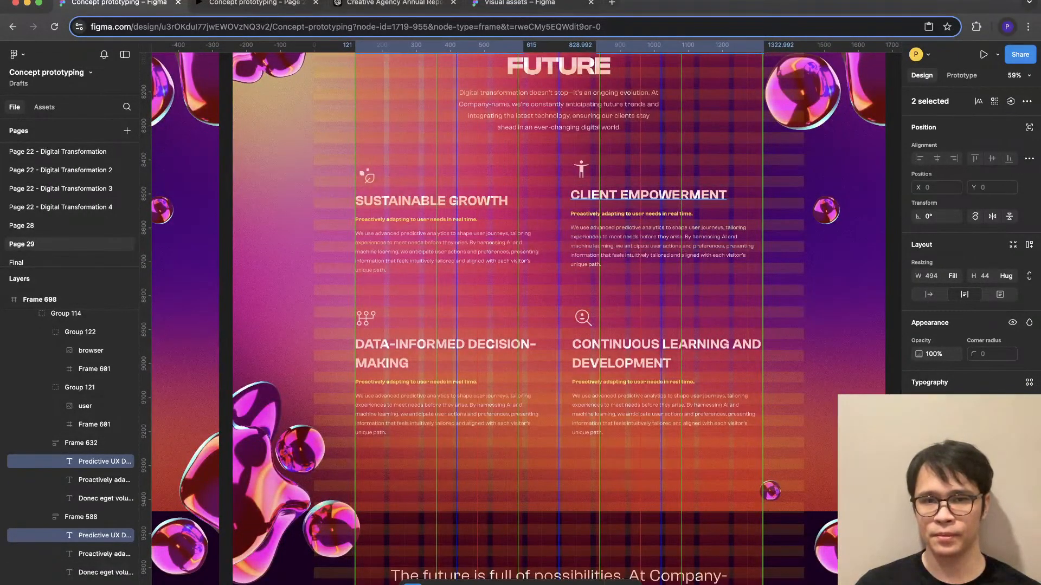
left_click(649, 195, "super")
key("super+z")
left_click(648, 195, "shift+super")
left_click(431, 201, "shift+super")
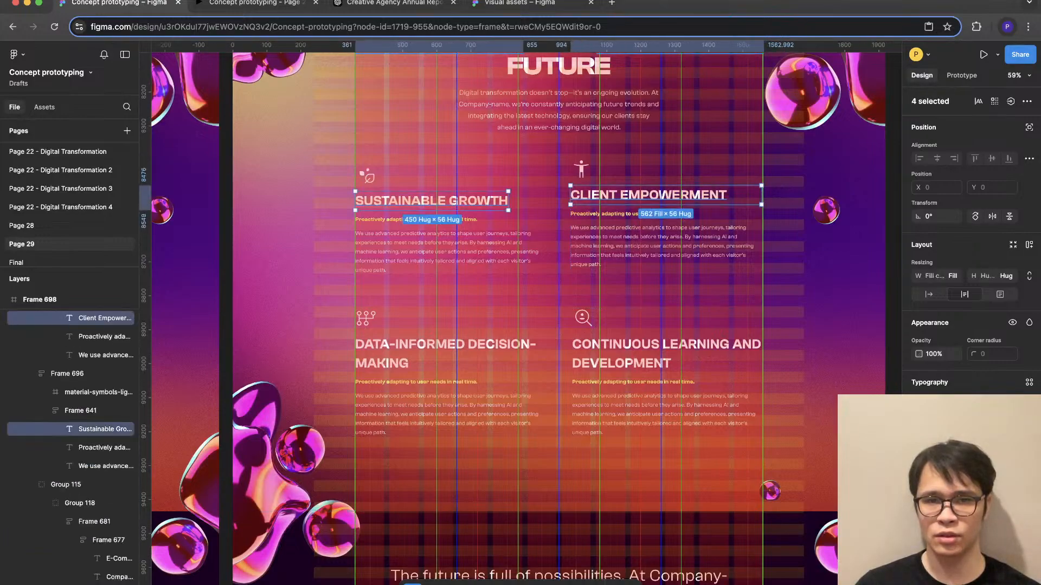
left_click(445, 347, "shift+super")
left_click(650, 347, "shift+super")
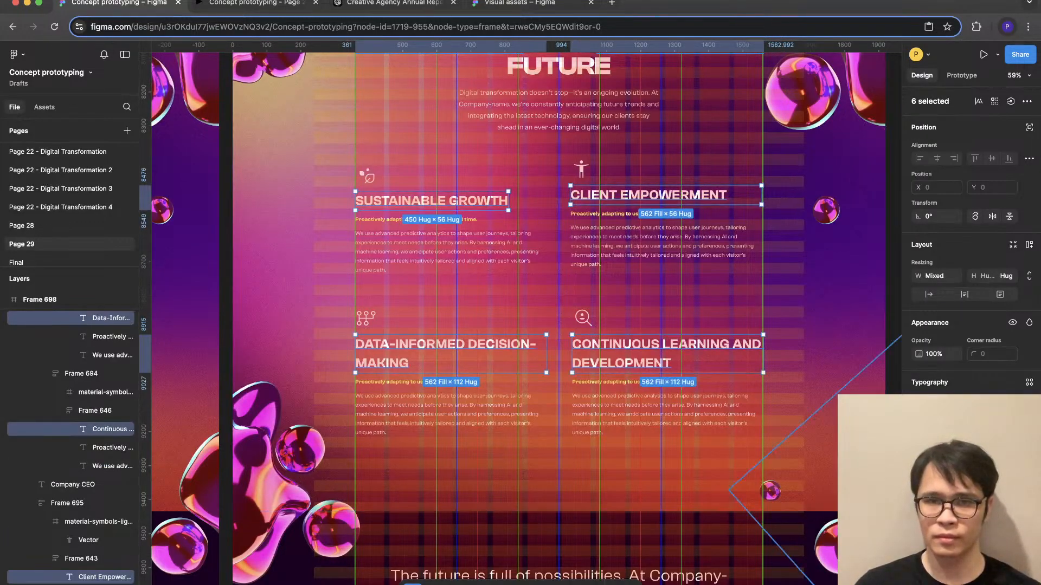
- Try a larger text size on the six selected headings, undo it, and try a much looser line height instead
left_click(819, 466)
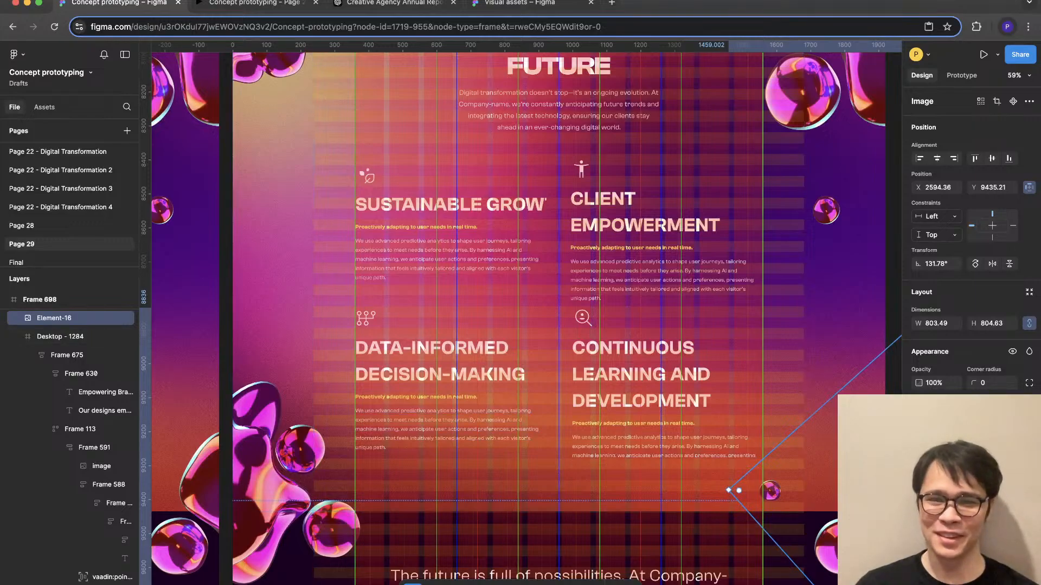
key("super+z")
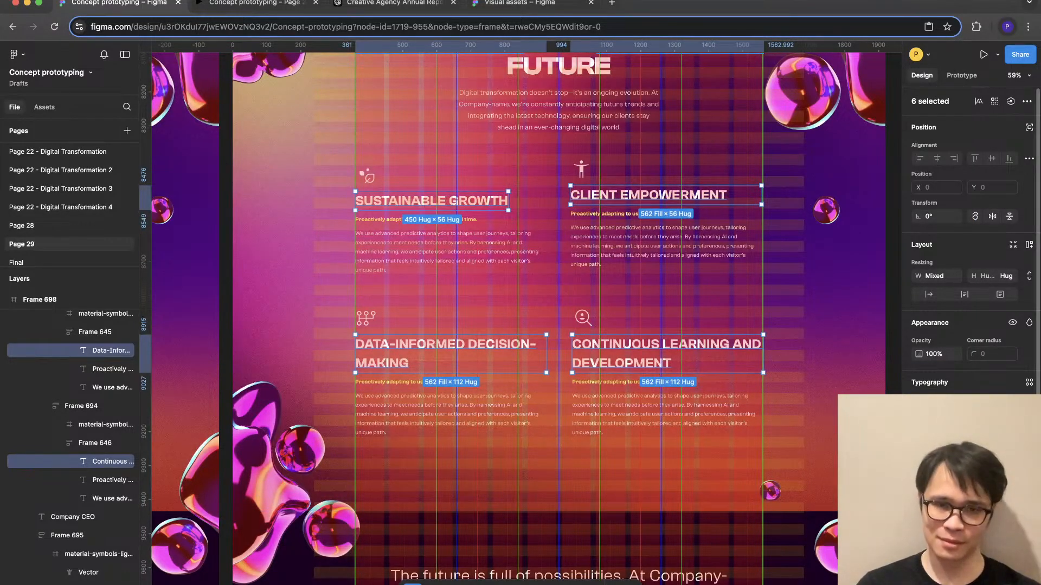
key("Return")
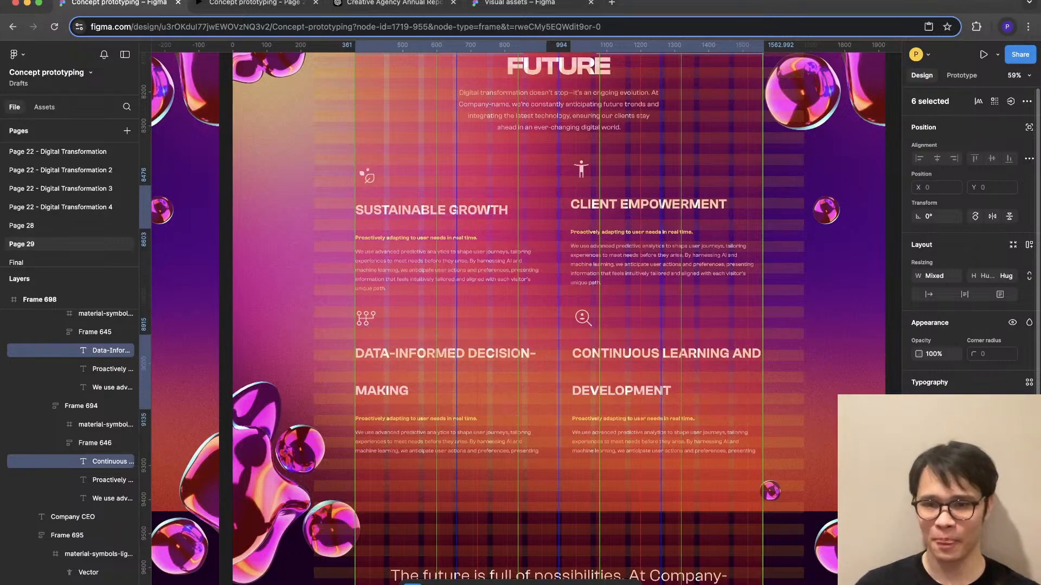
left_click(955, 450)
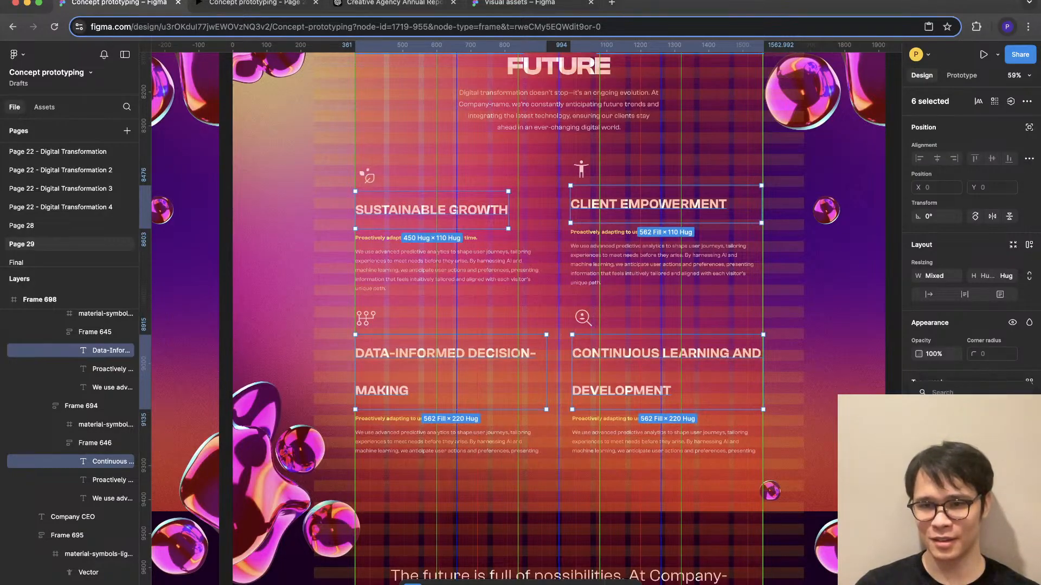
key("Escape")
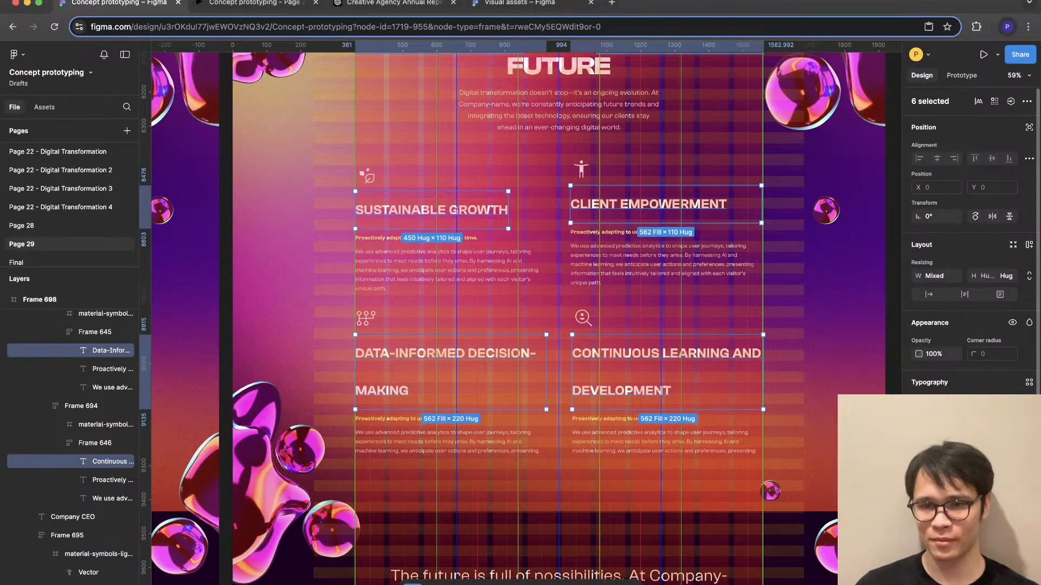
- Tighten the line height of the six selected headings, fine-tuning it so two-line headings stay slightly open
key("Return")
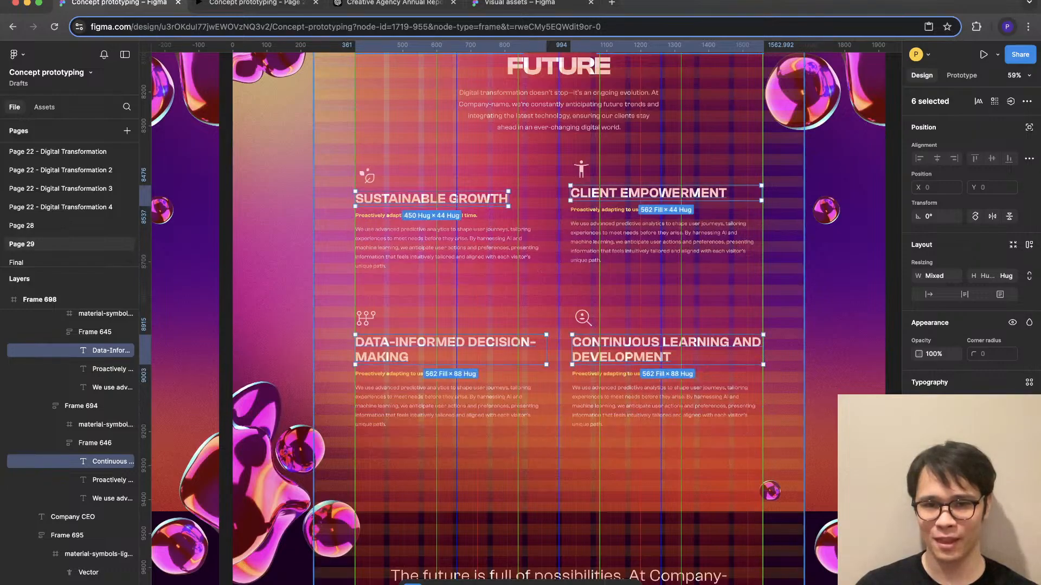
left_click(813, 320)
key("super+z")
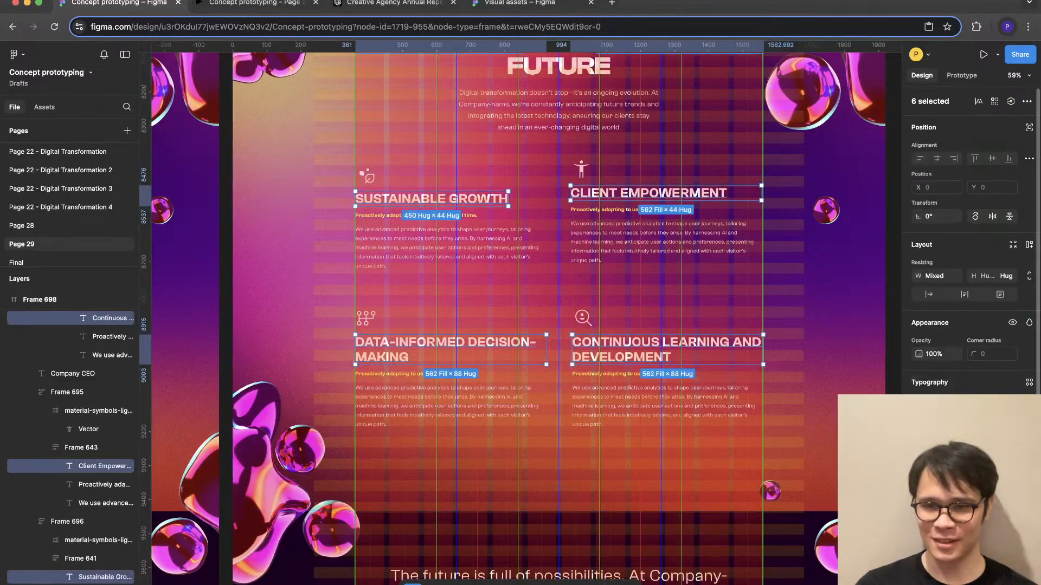
key("Up")
key("Up")
key("Up")
key("Up")
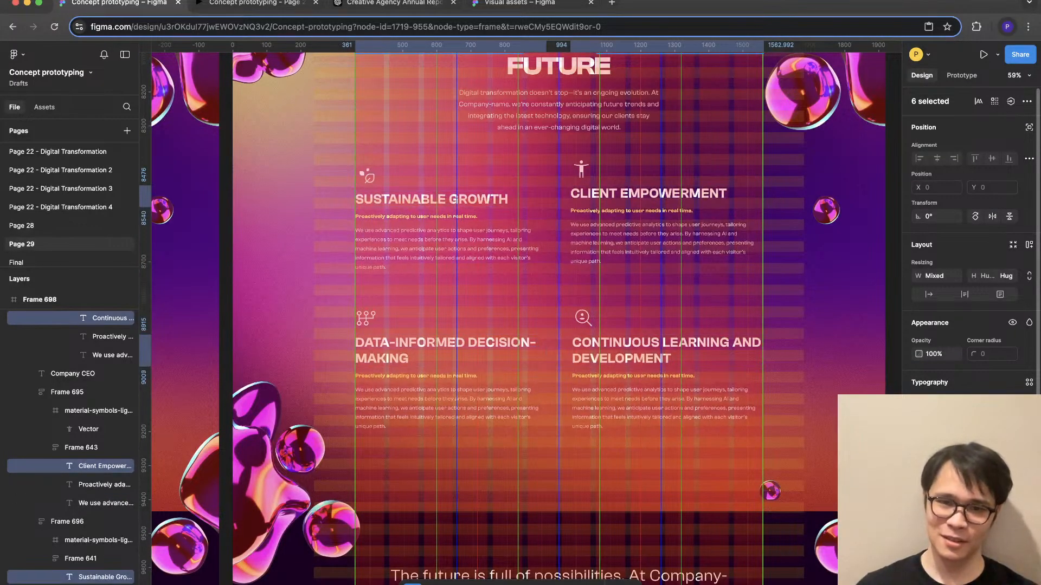
- Rebreak the two-line headings so their second lines read "DECISION-MAKING" and "AND DEVELOPMENT"
scroll(681, 403, "down", 4)
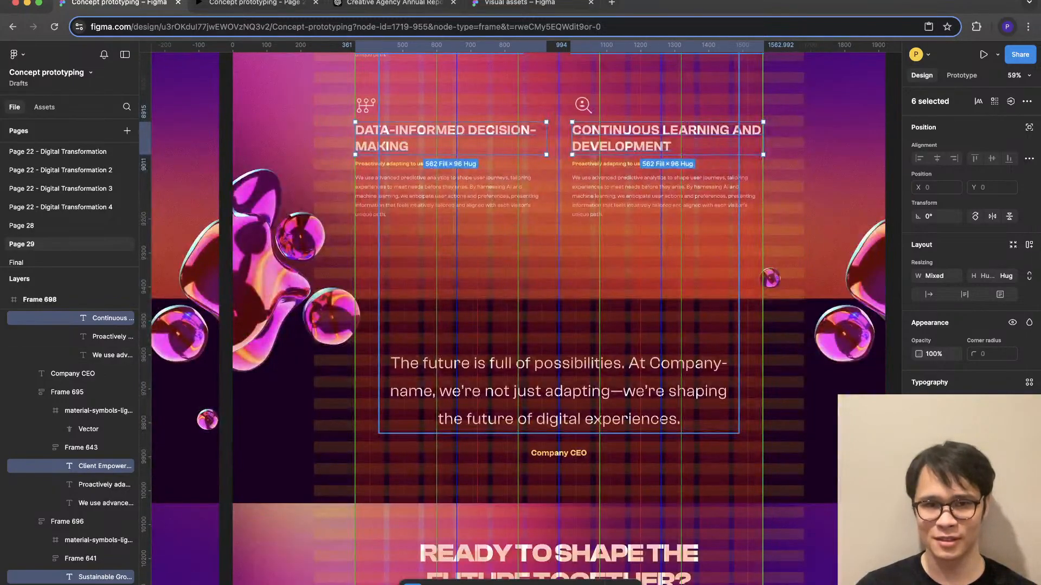
left_click(681, 403)
scroll(681, 404, "down", 3)
scroll(705, 336, "right", 1)
left_click(819, 312)
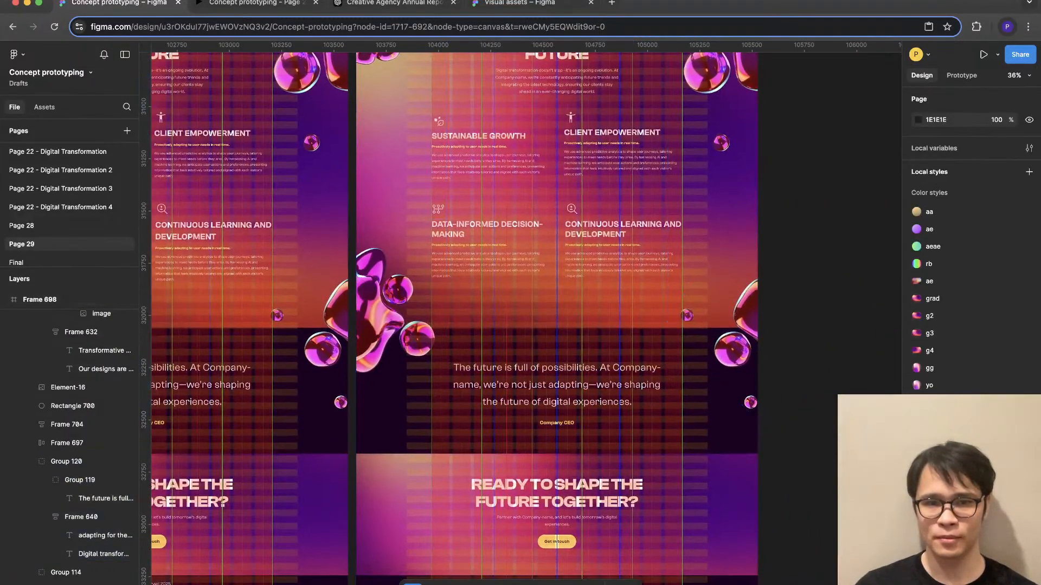
scroll(547, 222, "up", 3)
left_click(433, 239)
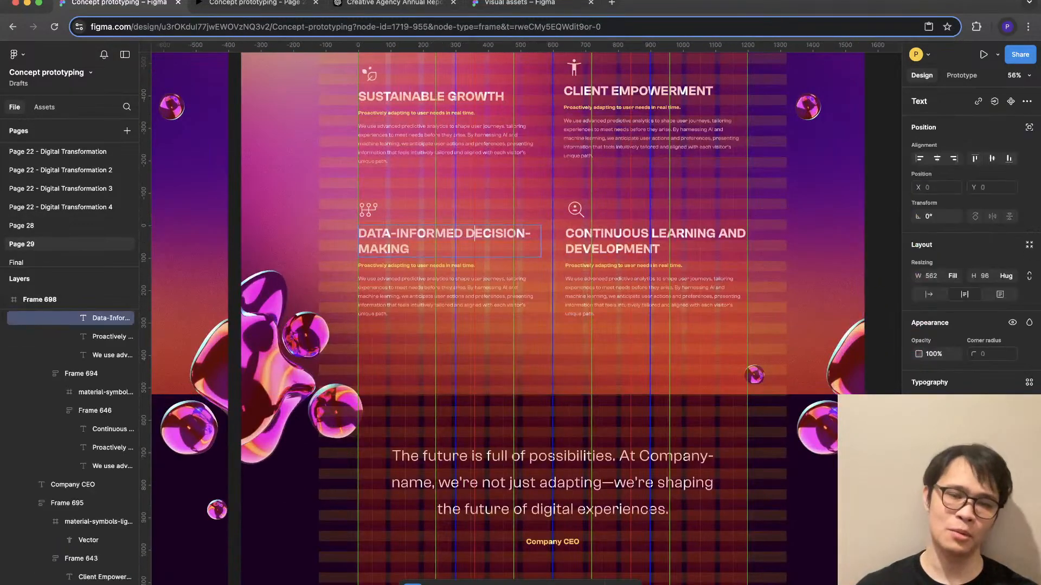
key("Return")
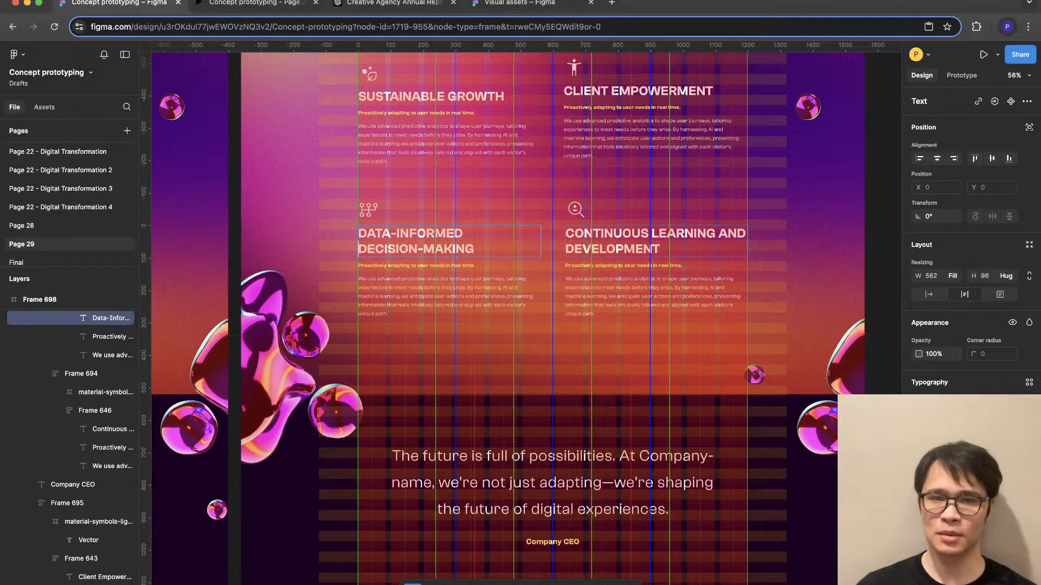
left_click(716, 234)
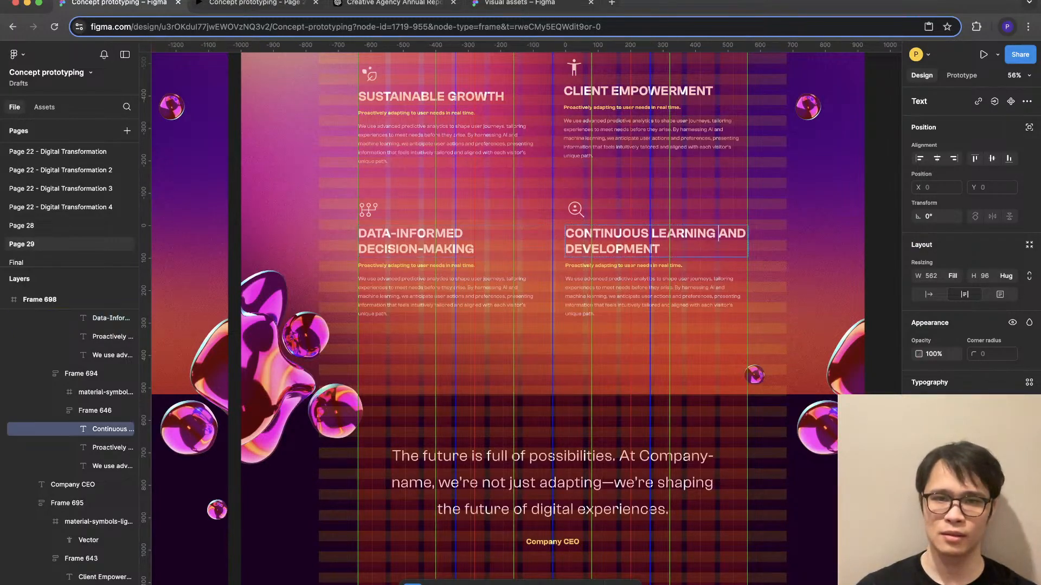
key("Return")
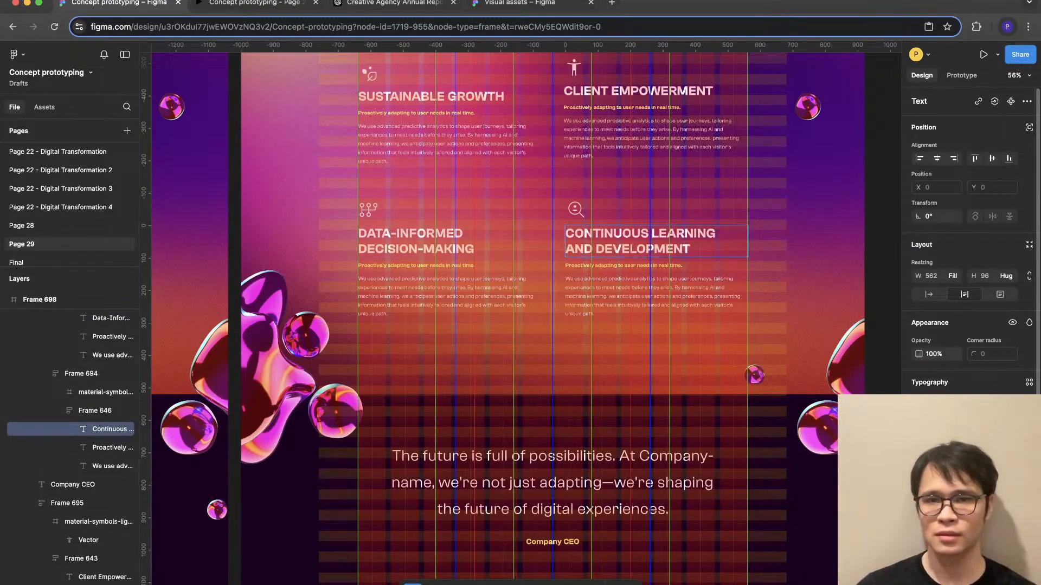
left_click(776, 253)
- Review the copied page around Adapting for the Future, Transformative Results and User-Centered Innovation, selecting the browser illustration to inspect it
scroll(829, 255, "down", 4)
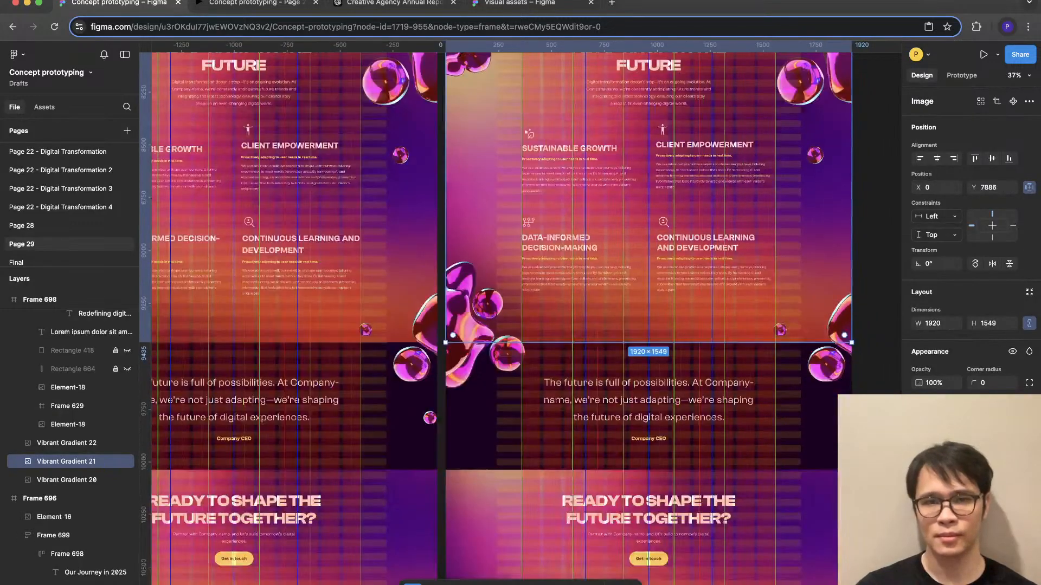
scroll(813, 320, "down", 3)
scroll(813, 320, "right", 2)
scroll(813, 320, "up", 3)
scroll(515, 320, "up", 10)
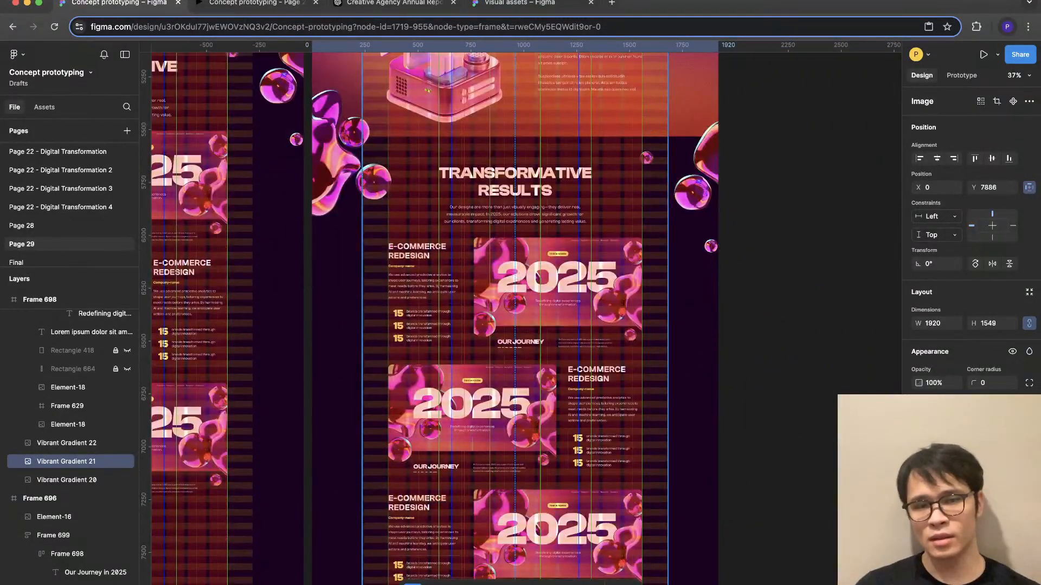
scroll(514, 320, "down", 7)
scroll(515, 320, "down", 6)
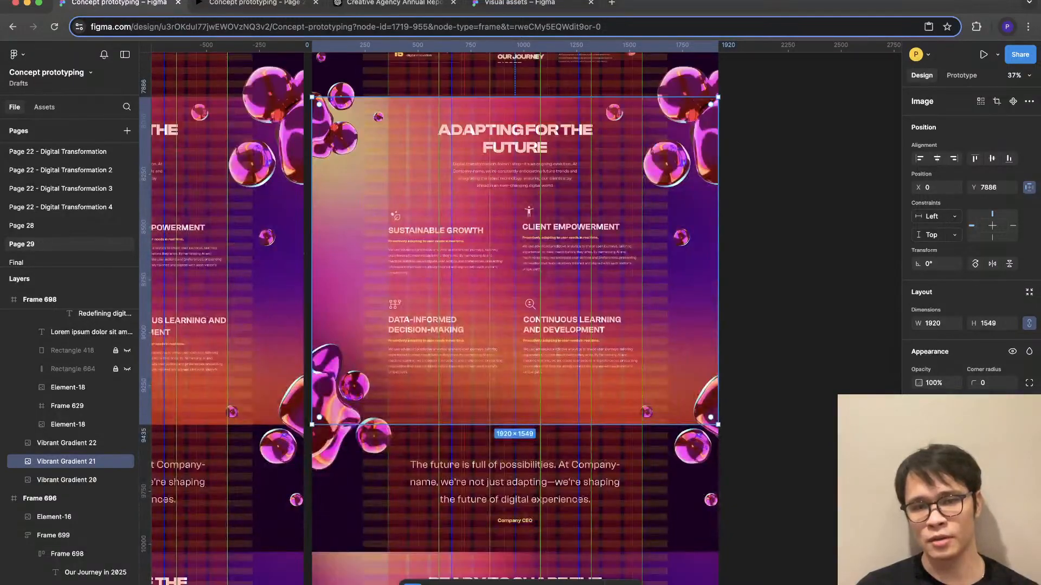
scroll(515, 319, "up", 9)
scroll(515, 320, "up", 7)
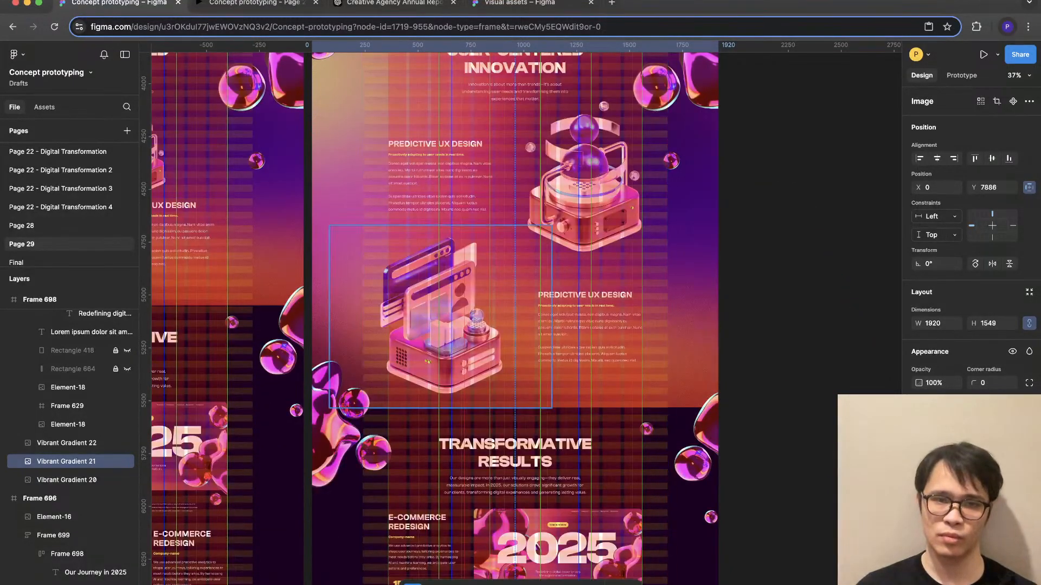
scroll(510, 294, "up", 4)
left_click(510, 295, "super")
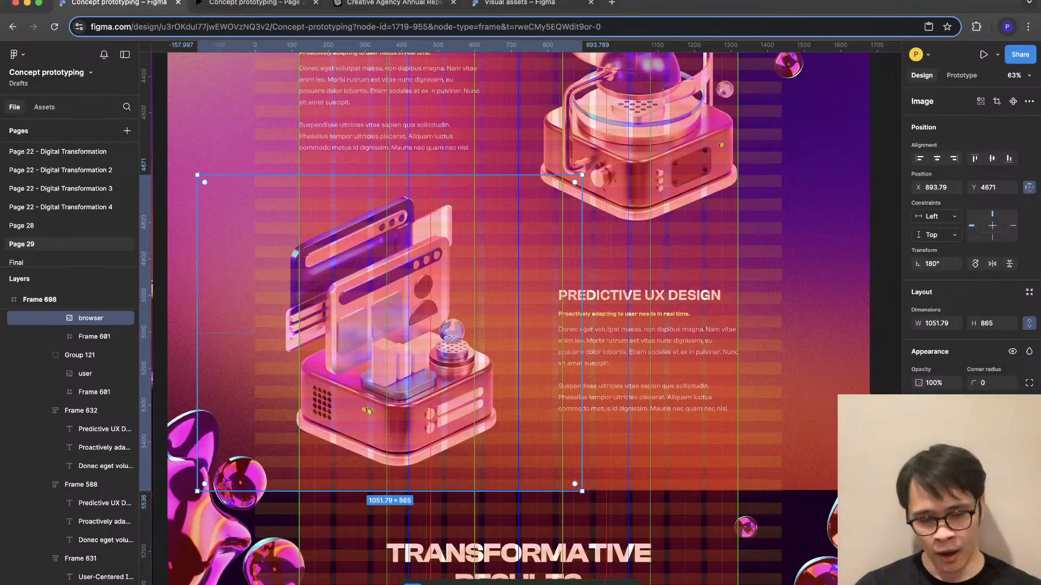
scroll(518, 318, "up", 5)
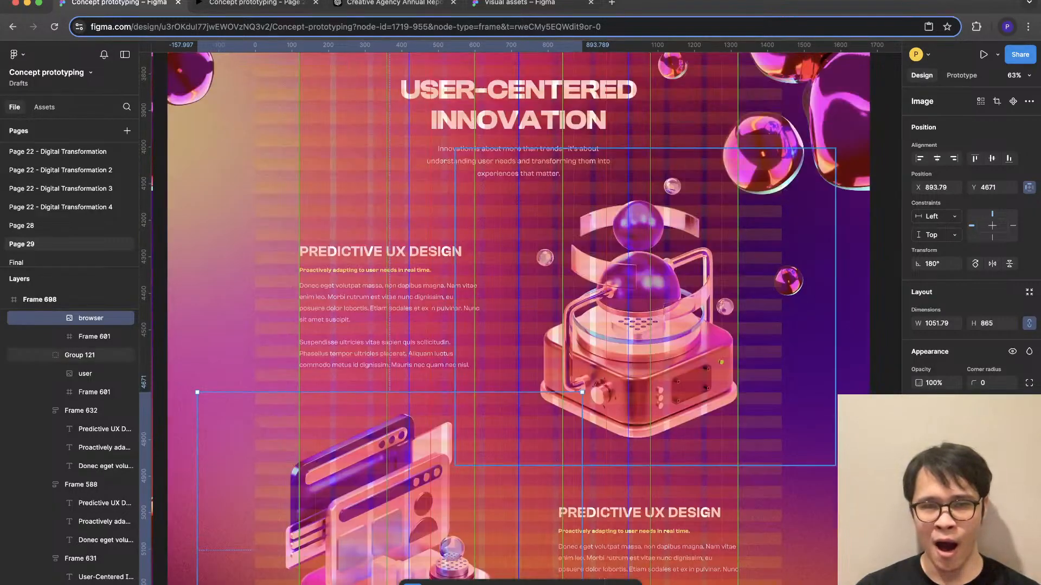
- Switch to the prototype preview and examine the page from User-Centered Innovation through Transformative Results to Adapting for the Future
key("ctrl+Tab")
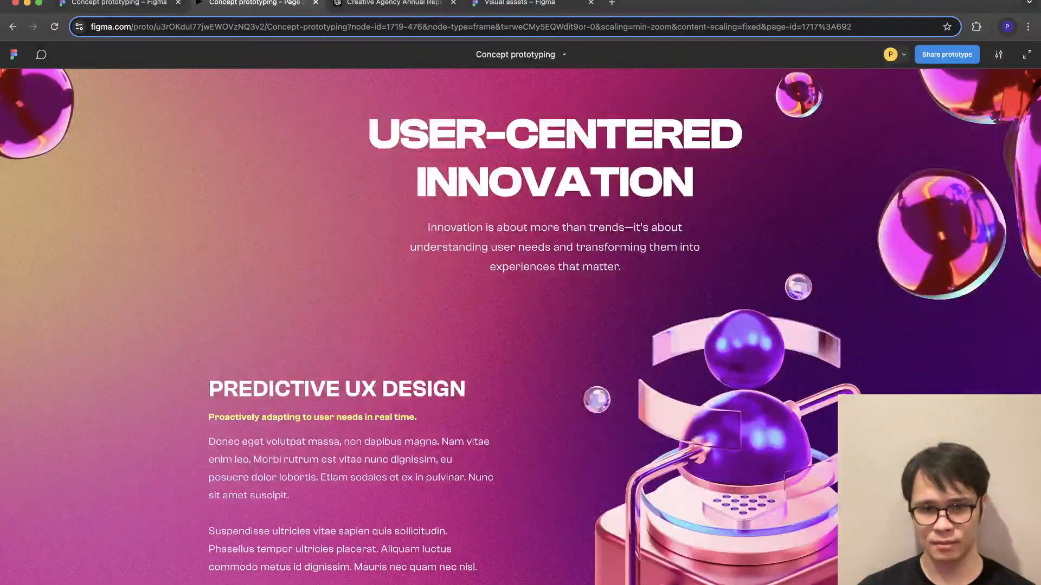
scroll(520, 325, "down", 9)
scroll(521, 325, "down", 10)
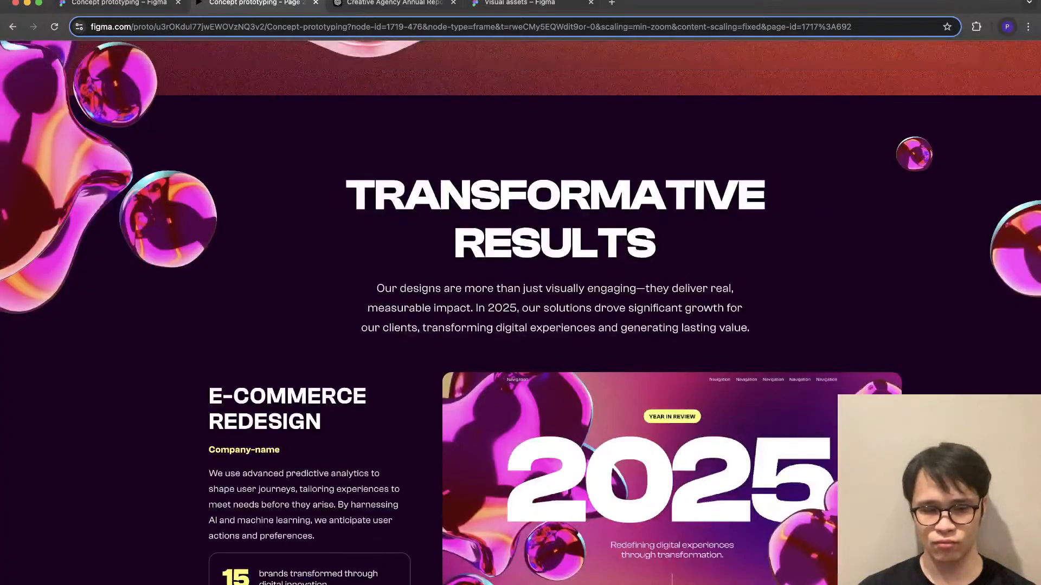
scroll(520, 325, "down", 20)
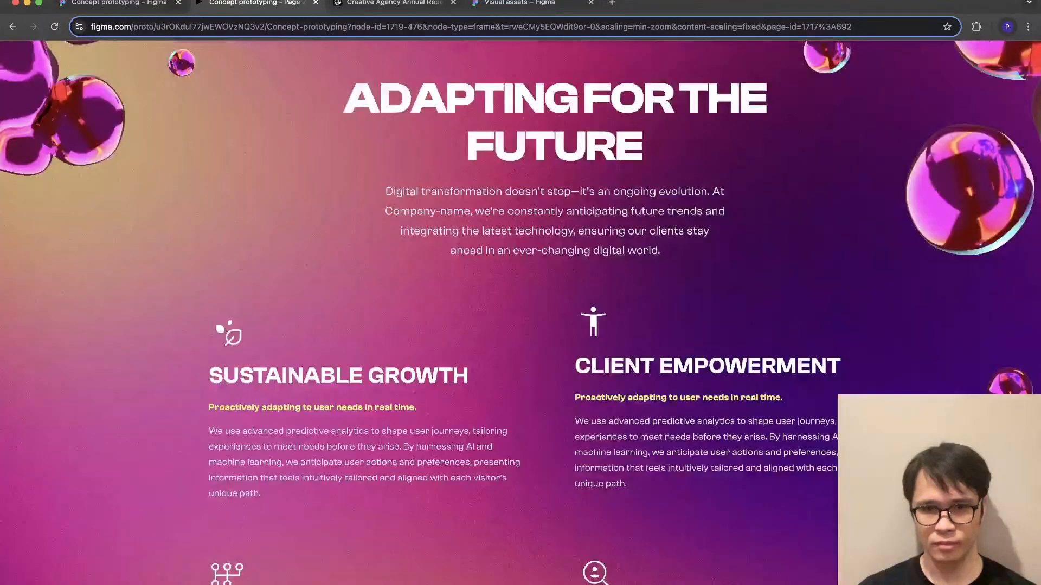
scroll(521, 313, "up", 18)
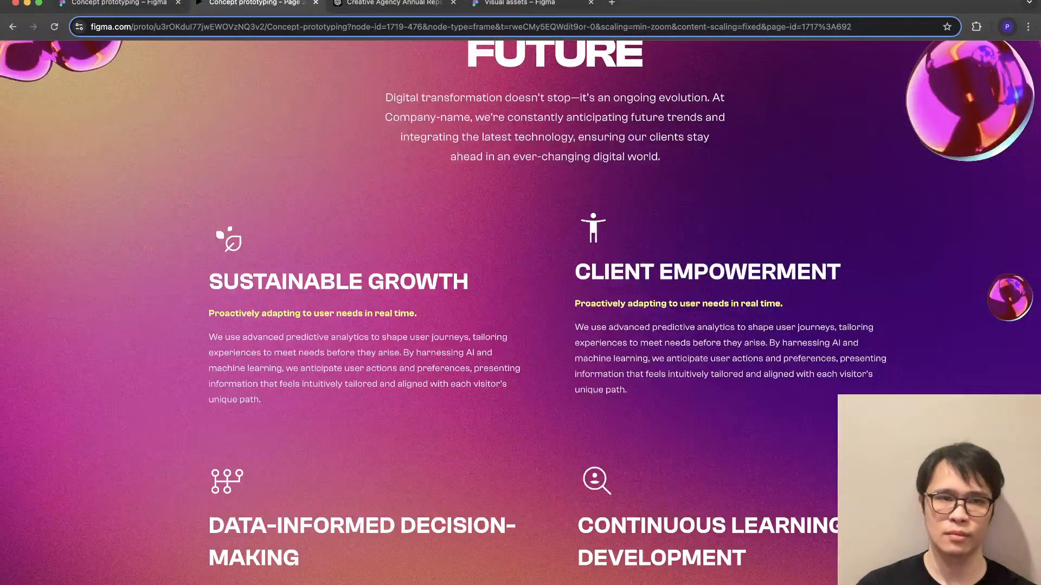
- Return to the design file and set the heights of the Sustainable Growth and Client Empowerment cards to hug their contents
left_click(119, 4)
scroll(520, 325, "down", 7)
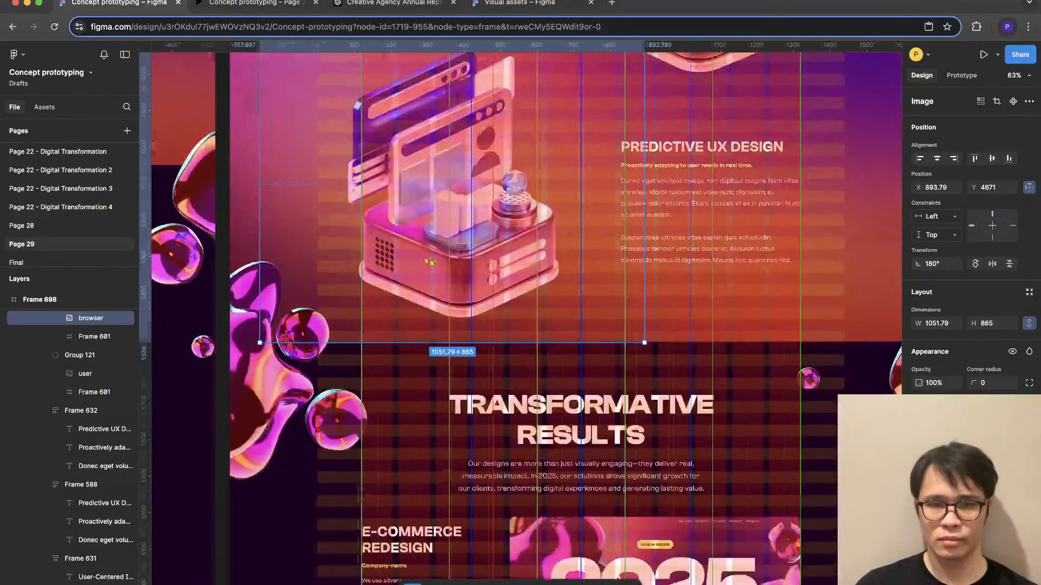
scroll(520, 318, "down", 20)
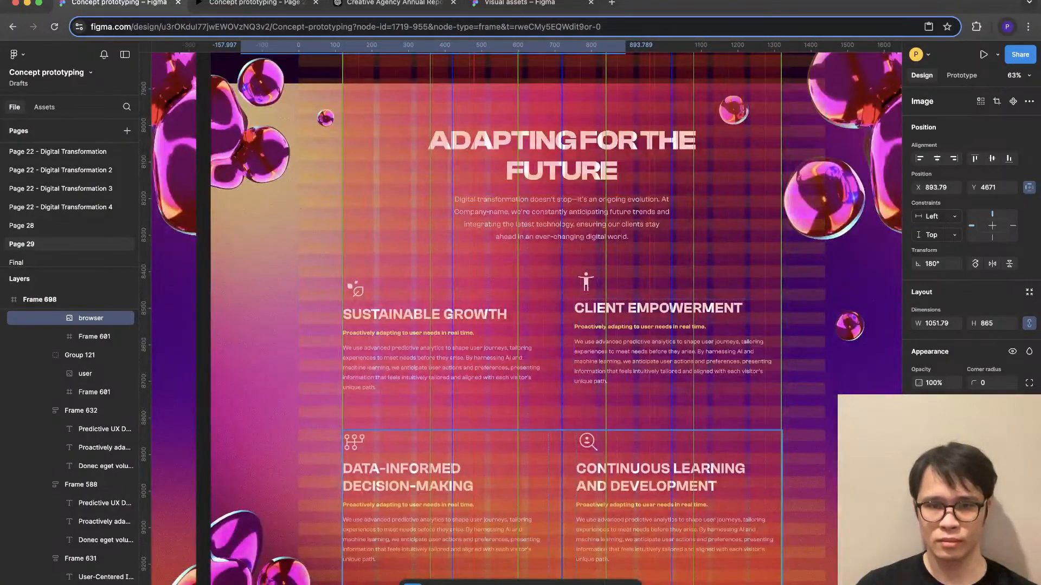
left_click(562, 504)
left_click(675, 358)
left_click(446, 358, "shift")
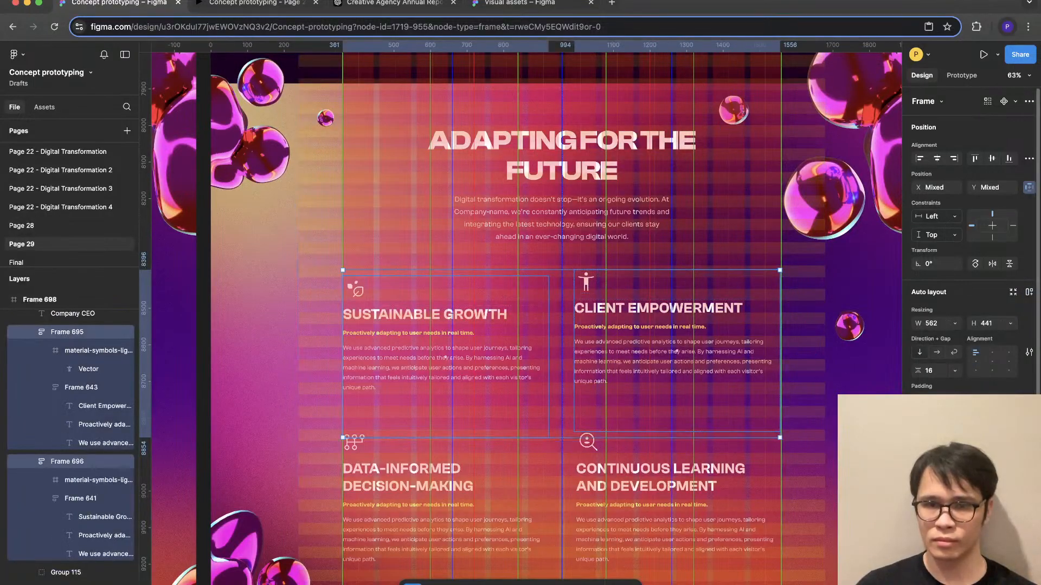
left_click(1010, 324)
left_click(987, 323)
double_click(675, 358)
double_click(674, 358)
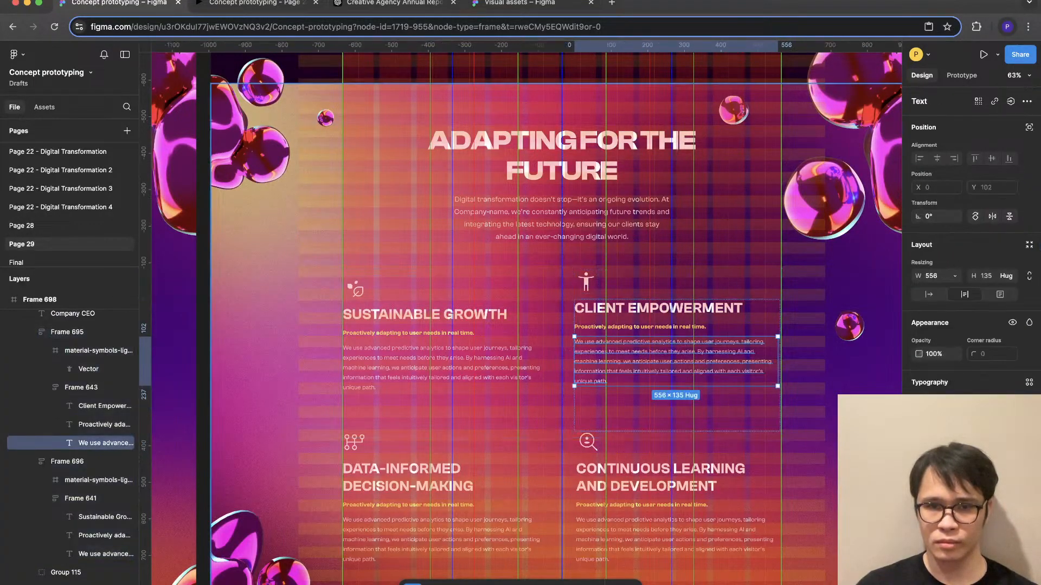
key("Escape")
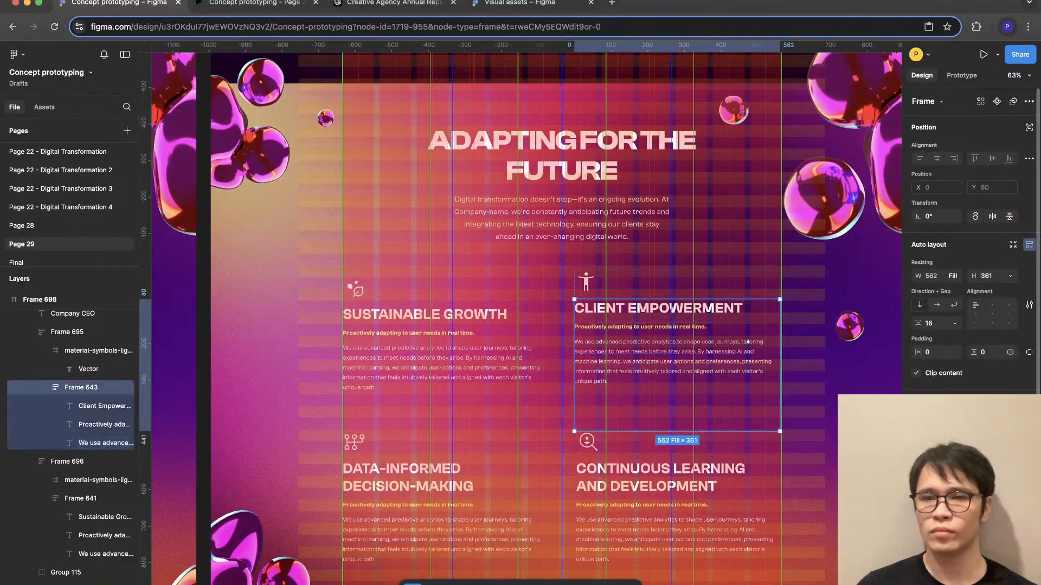
left_click(450, 363, "shift")
left_click(461, 499, "shift")
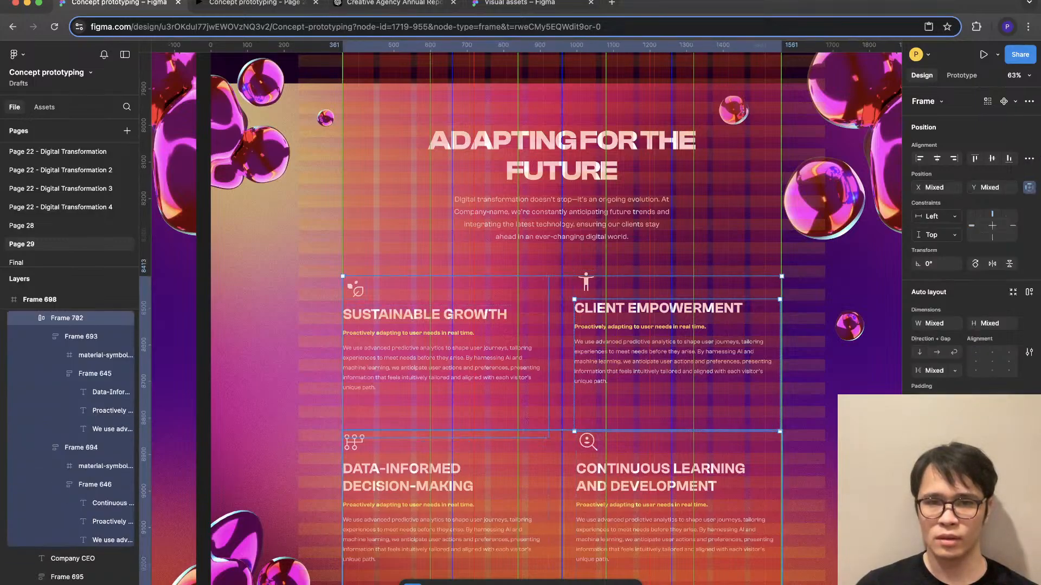
left_click(675, 374)
left_click(477, 368, "shift")
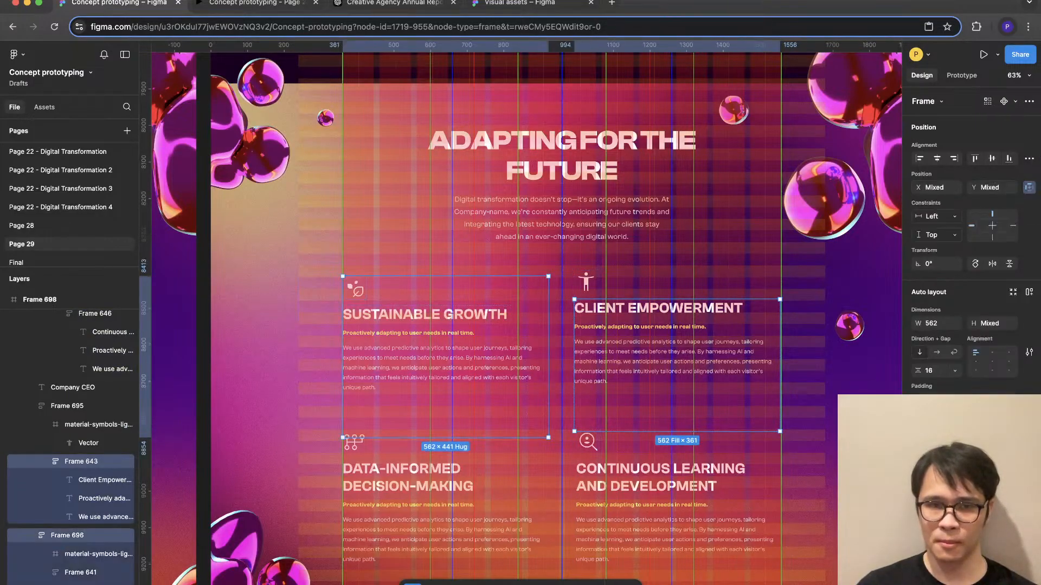
left_click(561, 353)
key("super+z")
key("super+z")
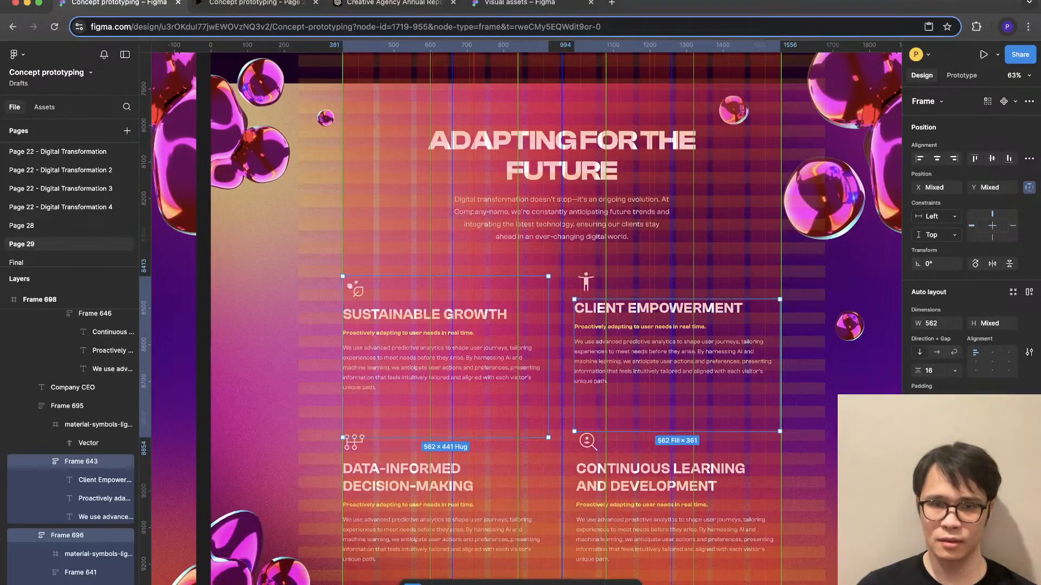
left_click(477, 369)
left_click(675, 352, "shift")
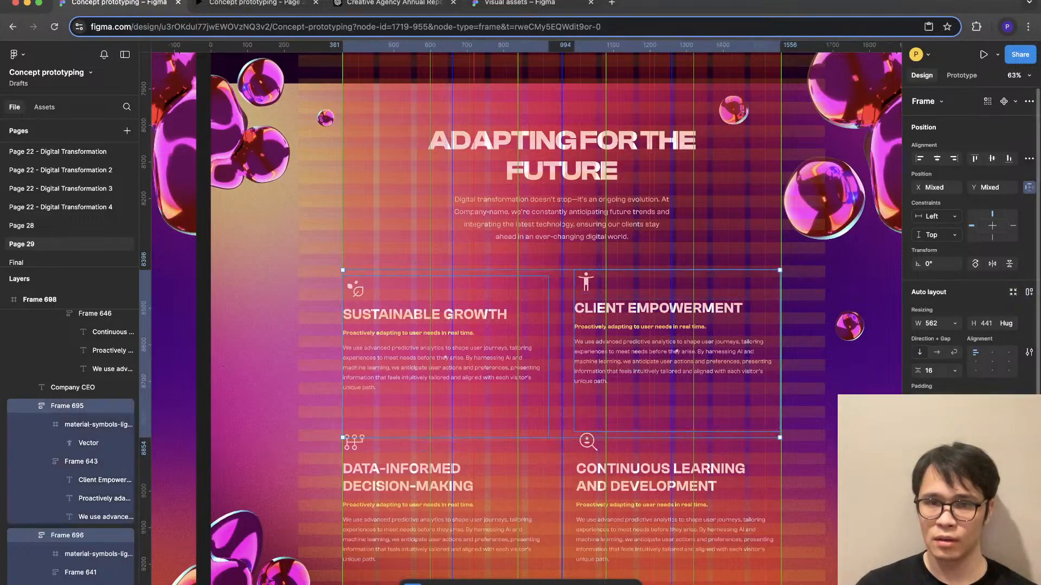
- Set the inner text frames of the Client Empowerment and Sustainable Growth cards to hug their content height
double_click(676, 352)
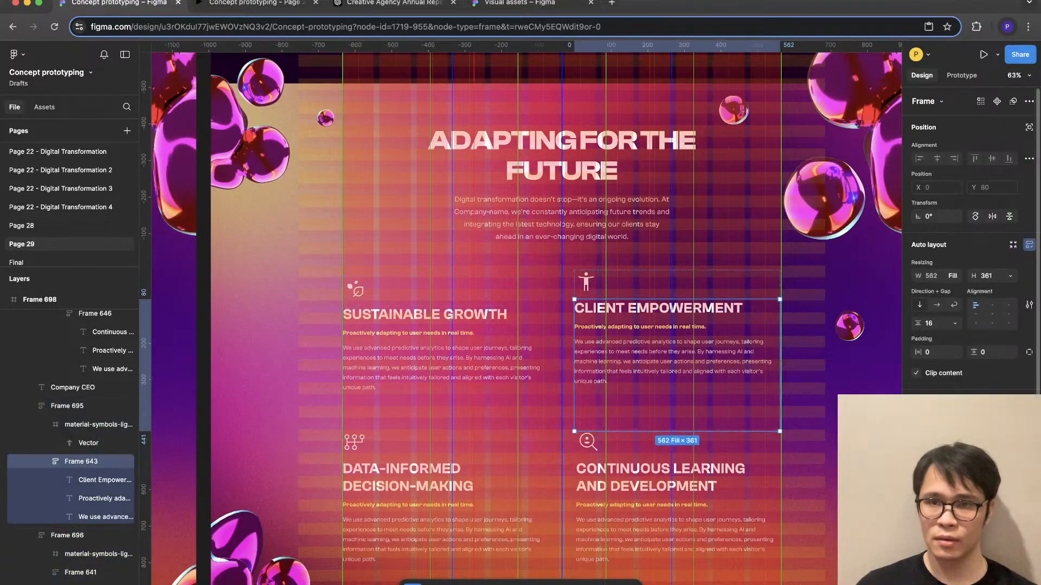
left_click(1010, 276)
left_click(996, 290)
double_click(482, 355)
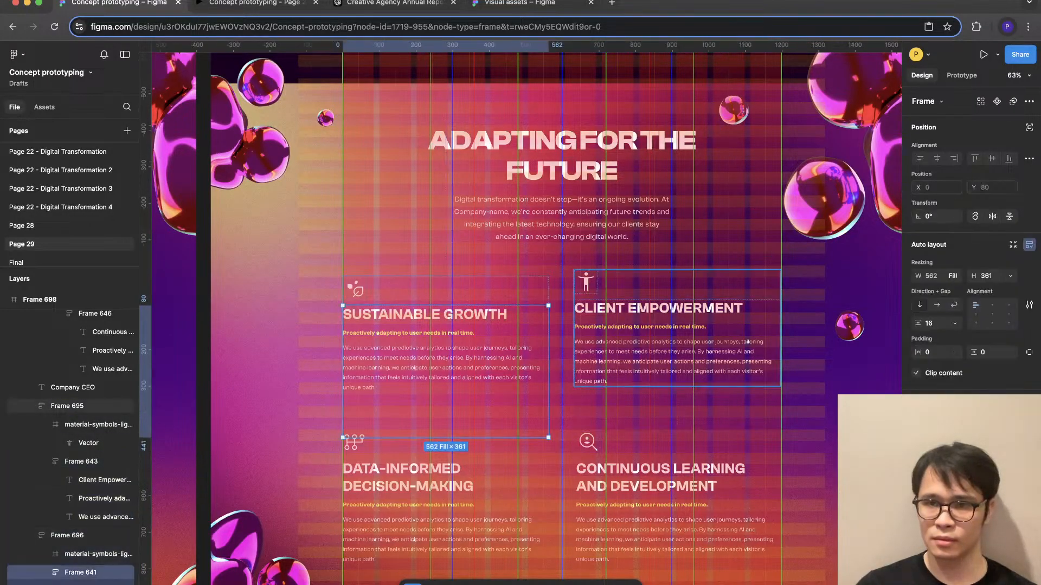
left_click(1010, 276)
left_click(996, 290)
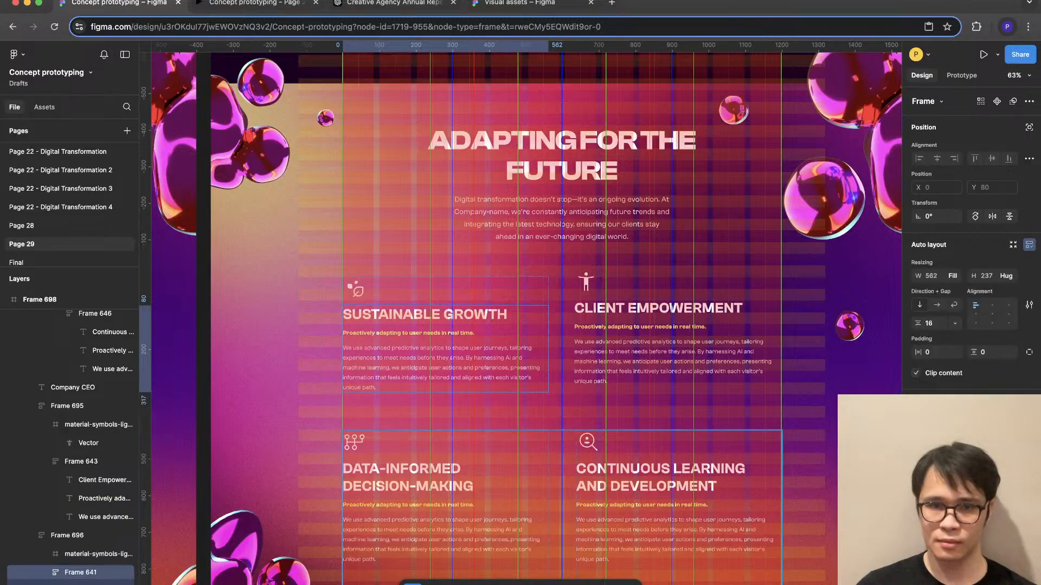
- Wrap the Sustainable Growth and Client Empowerment cards in a shared horizontal auto layout
left_click(669, 461)
left_click(488, 352)
left_click(623, 352, "shift")
key("shift+a")
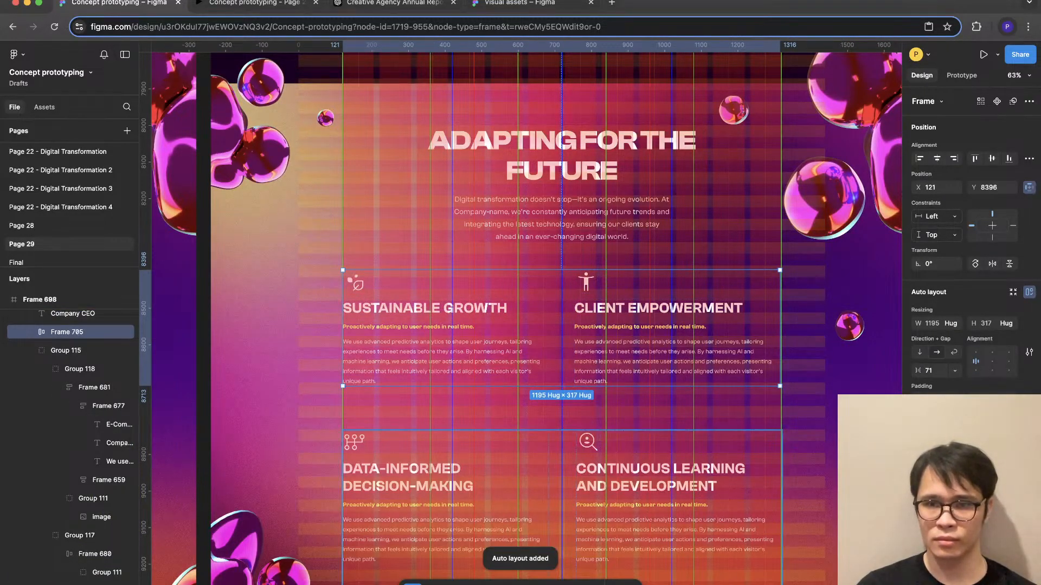
- Stack the upper and lower card rows in a vertical auto layout, trying a gap of 32 and widening it
left_click(623, 461, "shift")
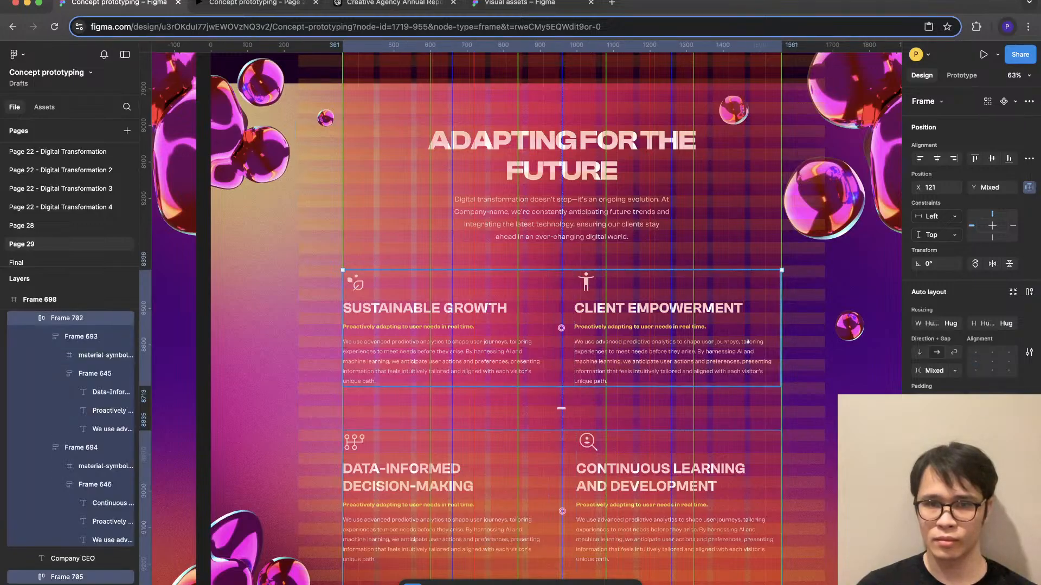
key("shift+a")
type("32")
key("Return")
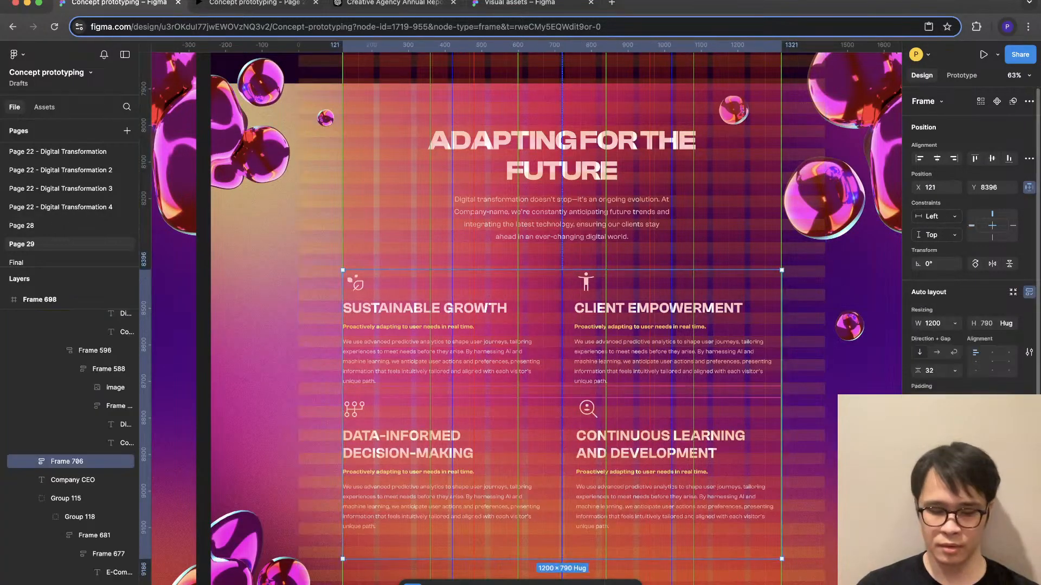
left_click(804, 359)
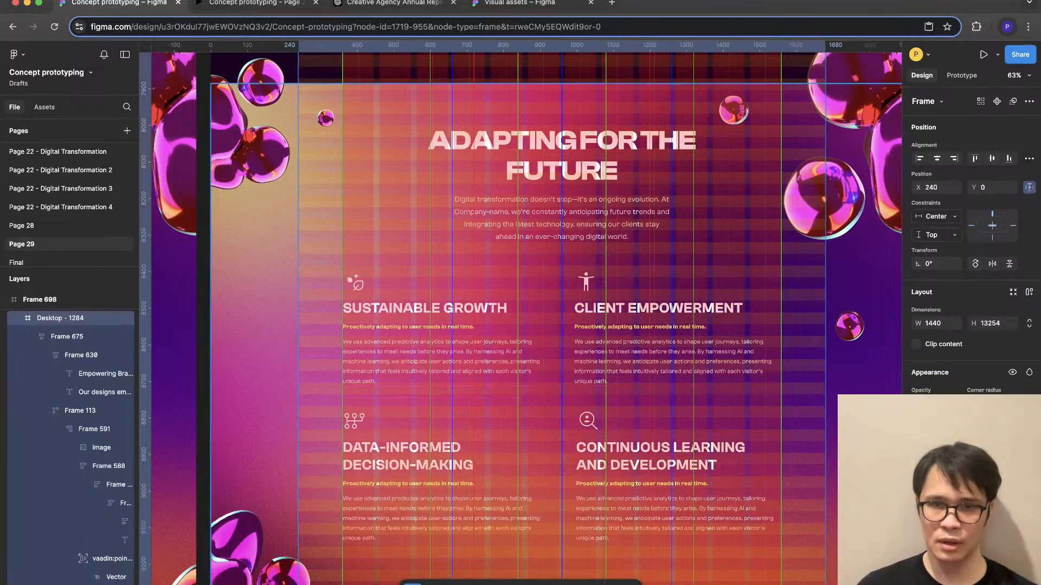
left_click(846, 362)
- Open the refined copy in the prototype preview and examine the Adapting for the Future card spacing, Transformative Results and User-Centered Innovation
scroll(846, 362, "down", 5)
key("super+l")
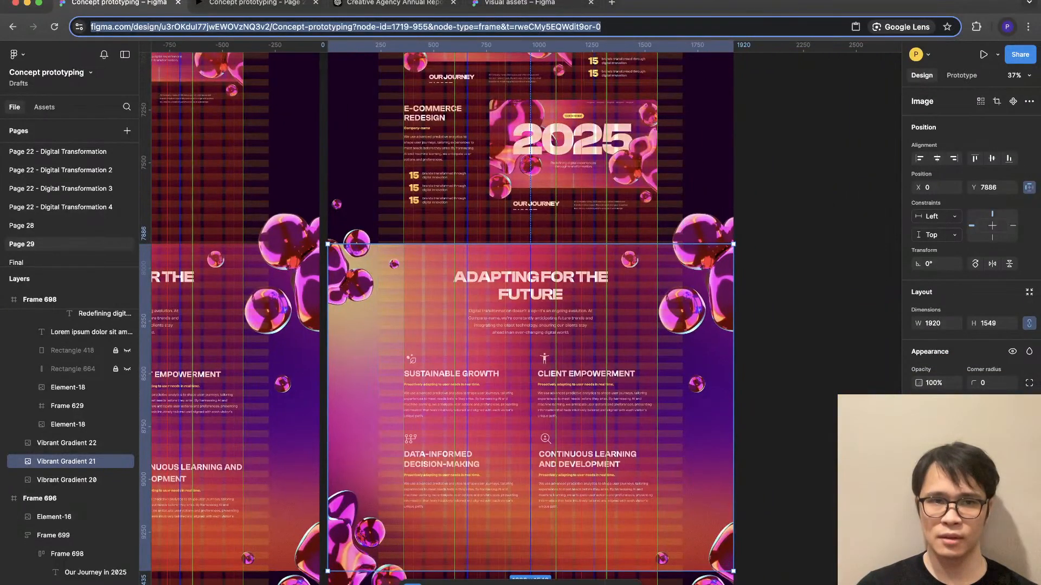
key("ctrl+Tab")
scroll(517, 327, "down", 1)
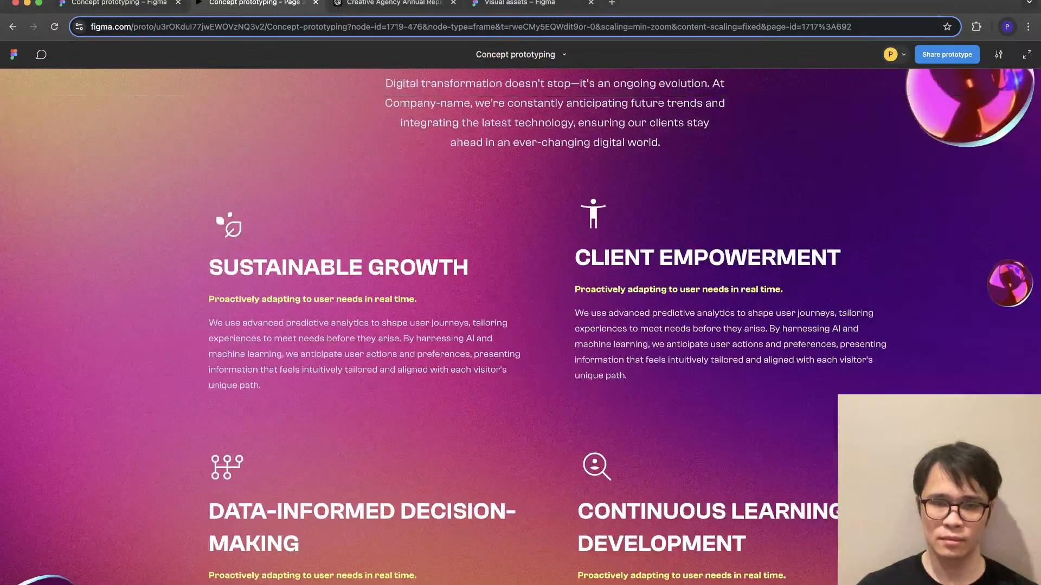
key("Right")
scroll(521, 327, "down", 15)
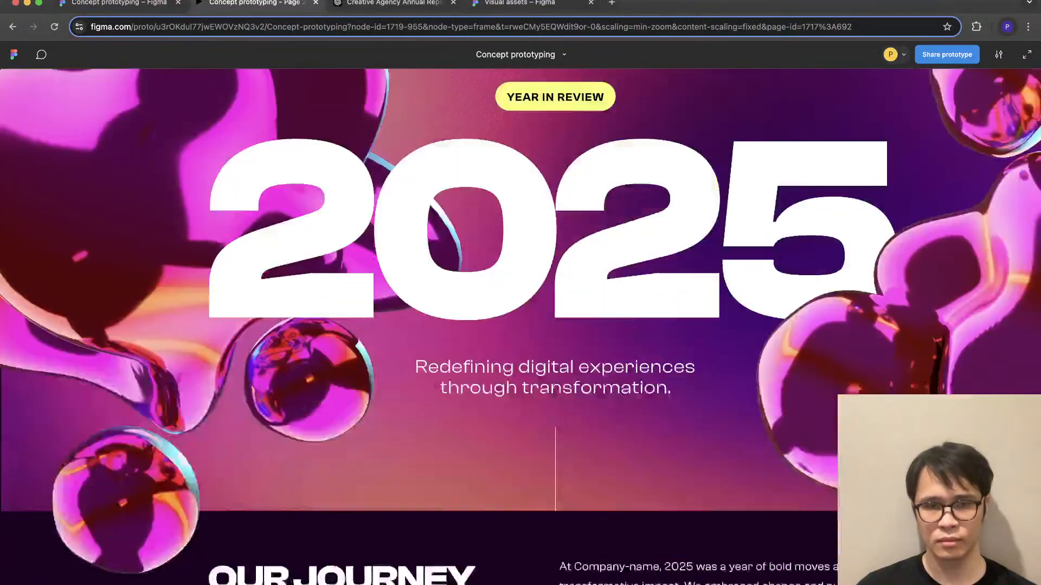
scroll(520, 327, "down", 20)
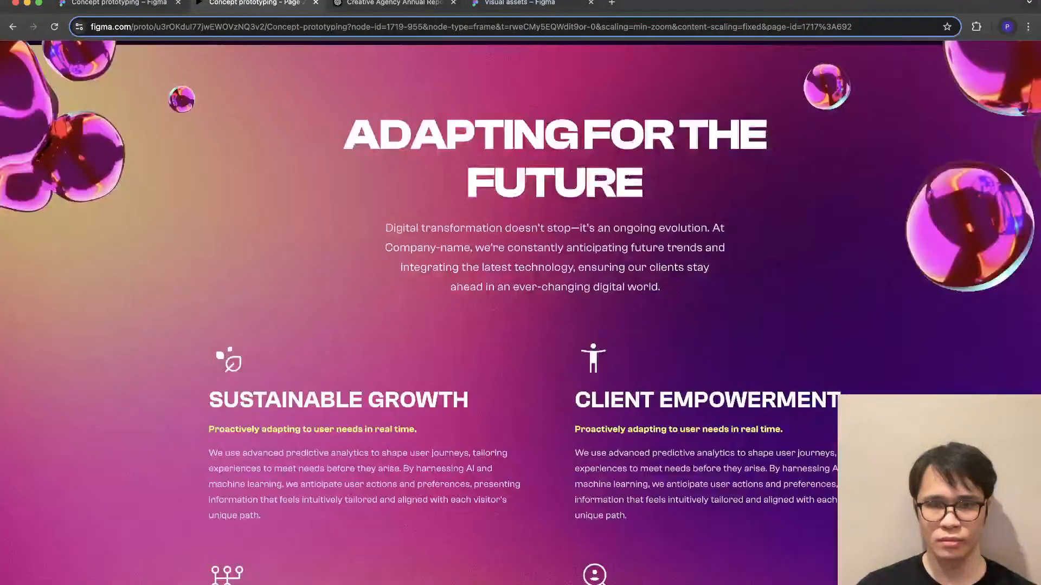
scroll(520, 327, "down", 1)
scroll(521, 327, "up", 8)
scroll(520, 327, "down", 9)
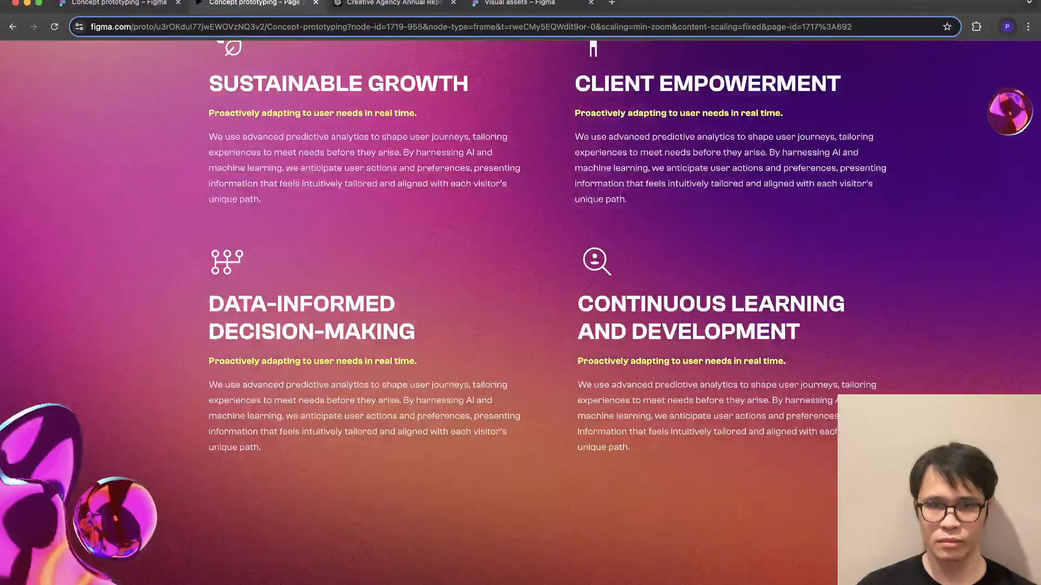
scroll(520, 327, "up", 1)
scroll(520, 327, "up", 2)
scroll(521, 327, "down", 8)
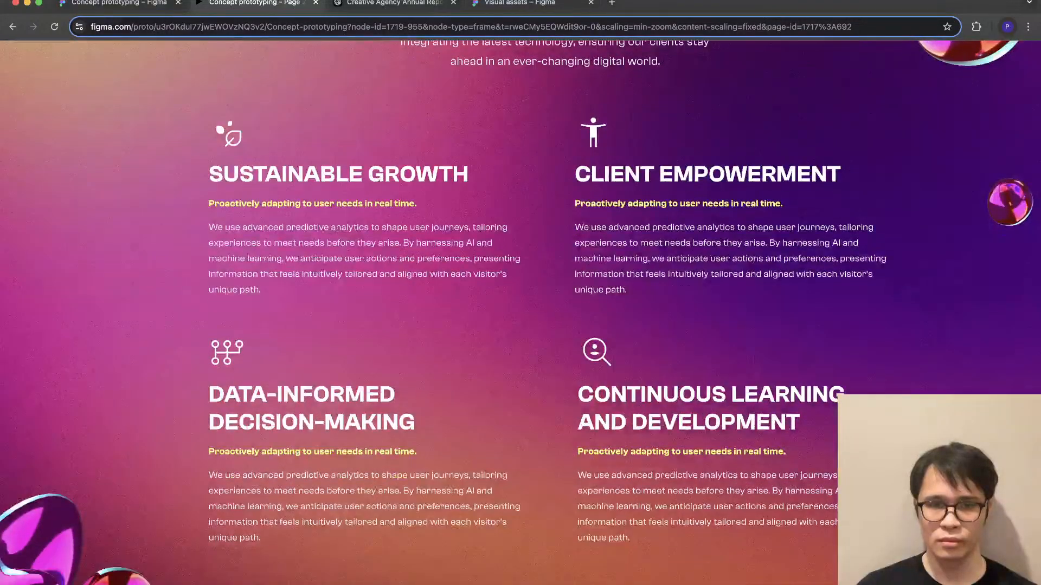
scroll(521, 327, "down", 2)
scroll(520, 327, "up", 15)
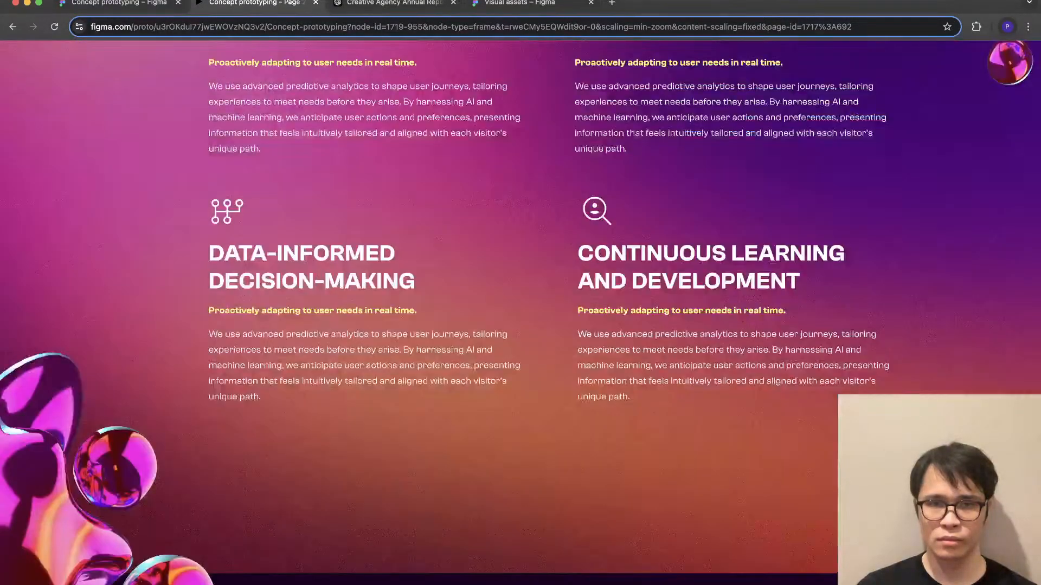
scroll(520, 327, "up", 15)
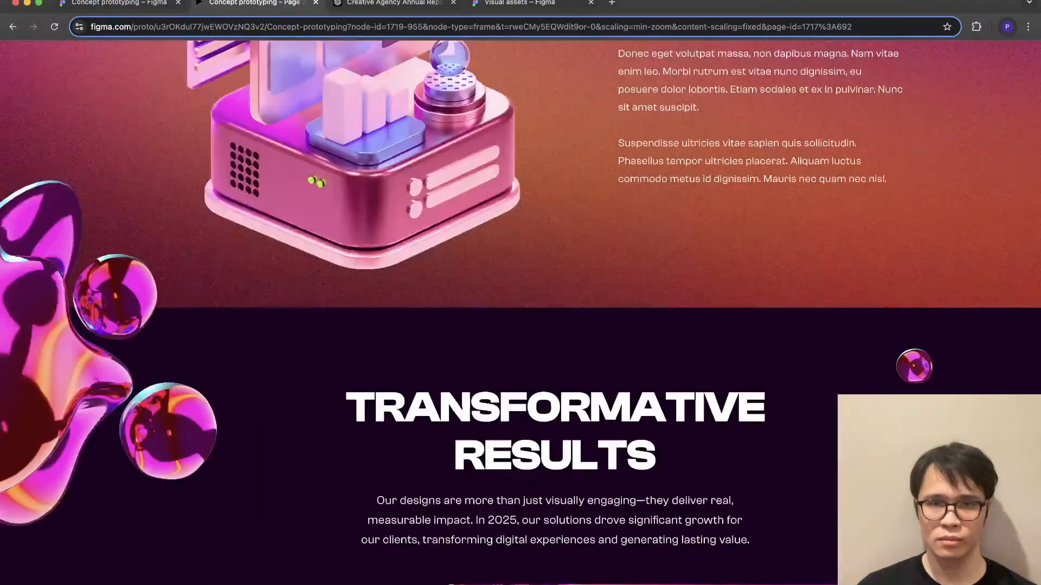
scroll(520, 327, "up", 8)
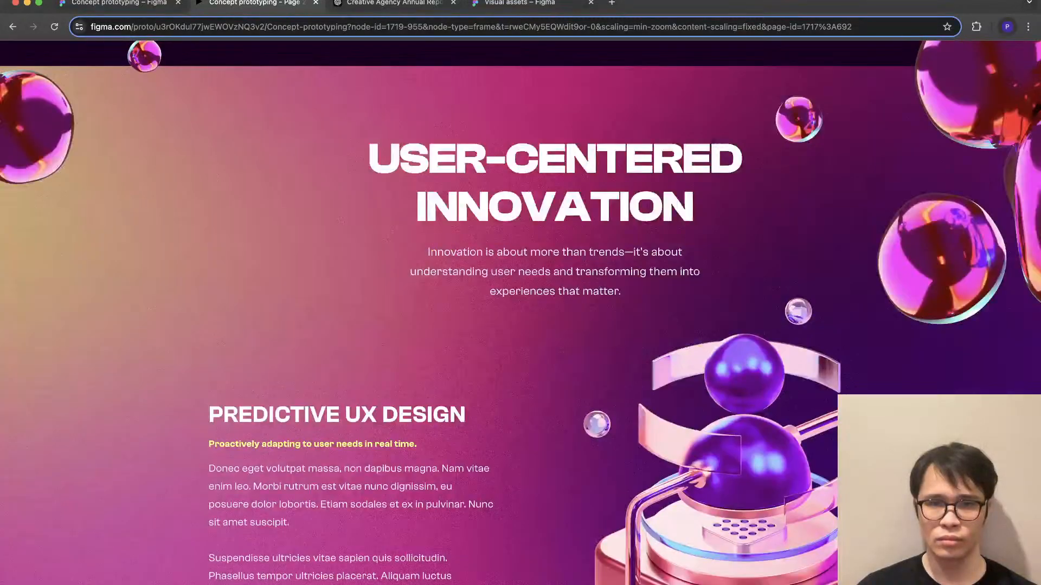
scroll(520, 327, "down", 10)
scroll(520, 327, "up", 9)
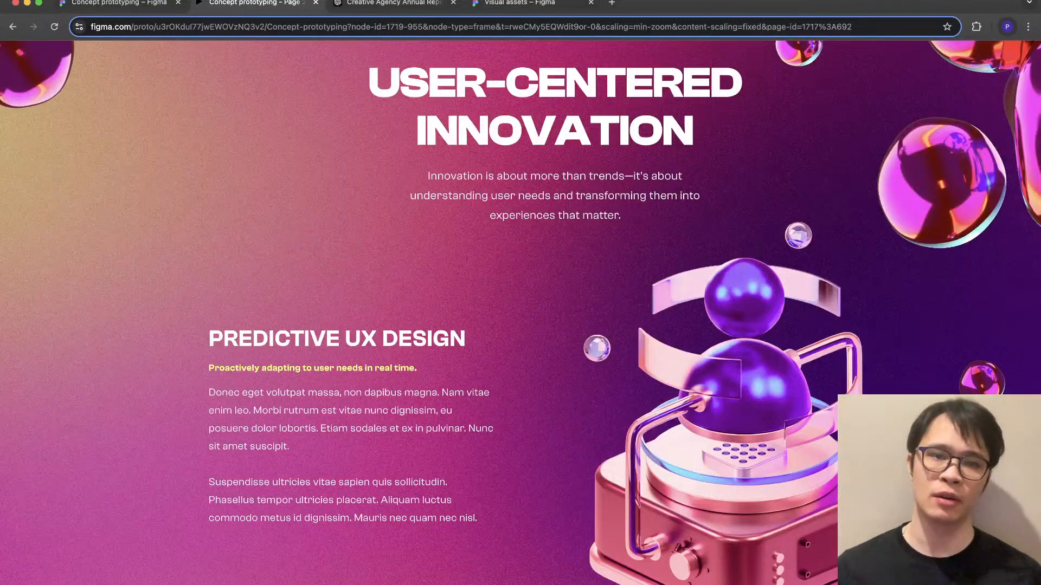
- Return to the design file and duplicate Frame 698 beside the original
left_click(119, 3)
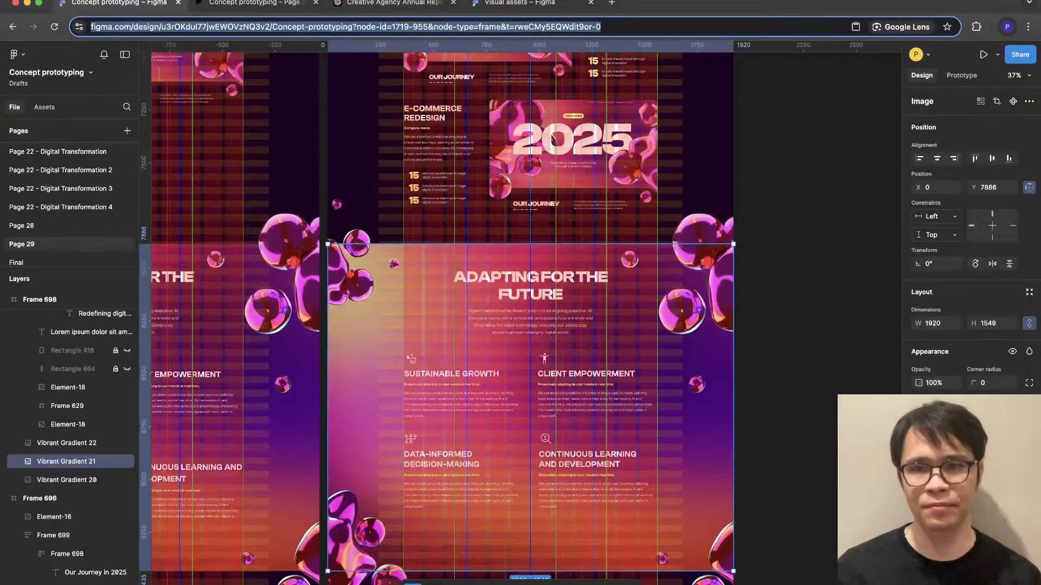
left_click(781, 314)
scroll(710, 318, "down", 2)
scroll(706, 319, "down", 5)
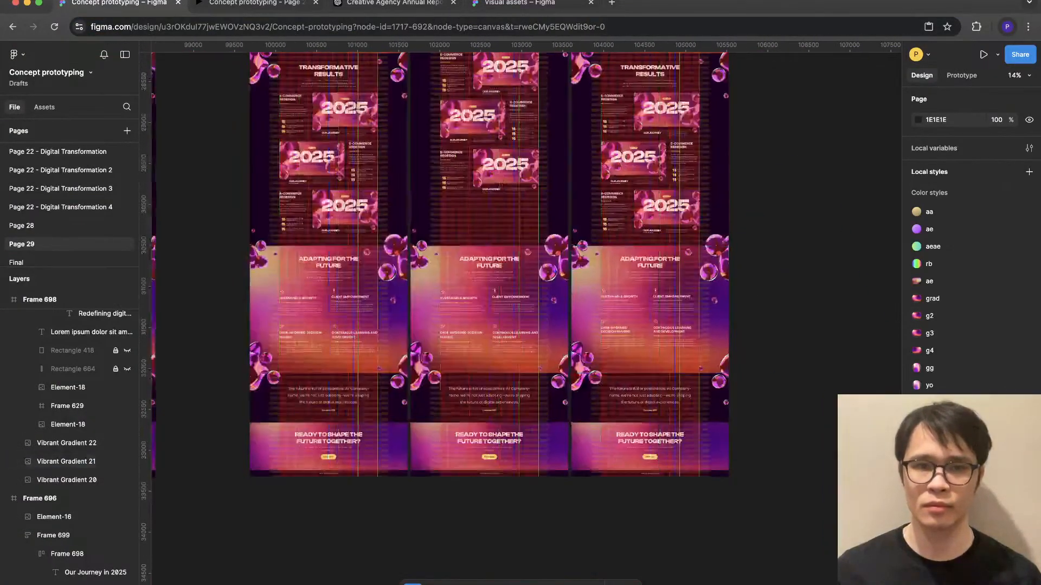
scroll(521, 315, "up", 10)
left_click(374, 180)
key("super+d")
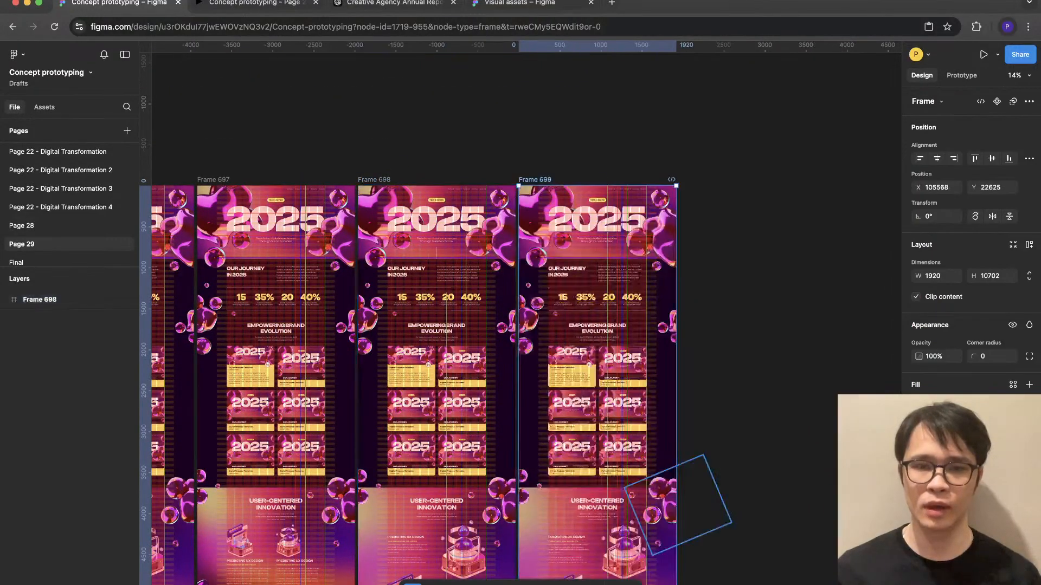
- Inspect the new copy's first Predictive UX Design paragraph and the leaf icon above the Sustainable Growth heading
scroll(589, 580, "up", 10)
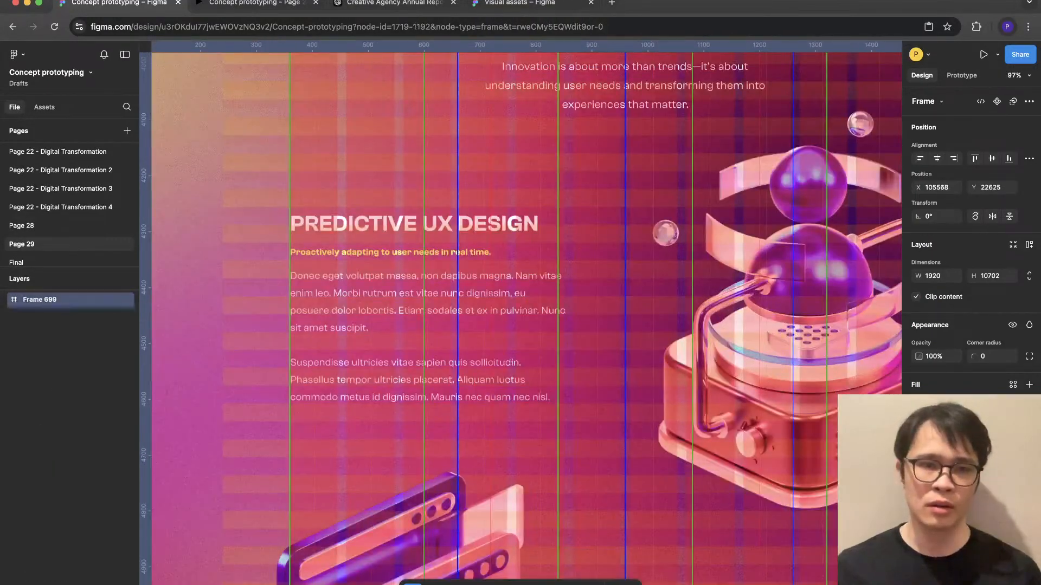
left_click(466, 330, "super")
scroll(487, 325, "down", 15)
scroll(499, 303, "up", 4)
scroll(499, 303, "down", 10)
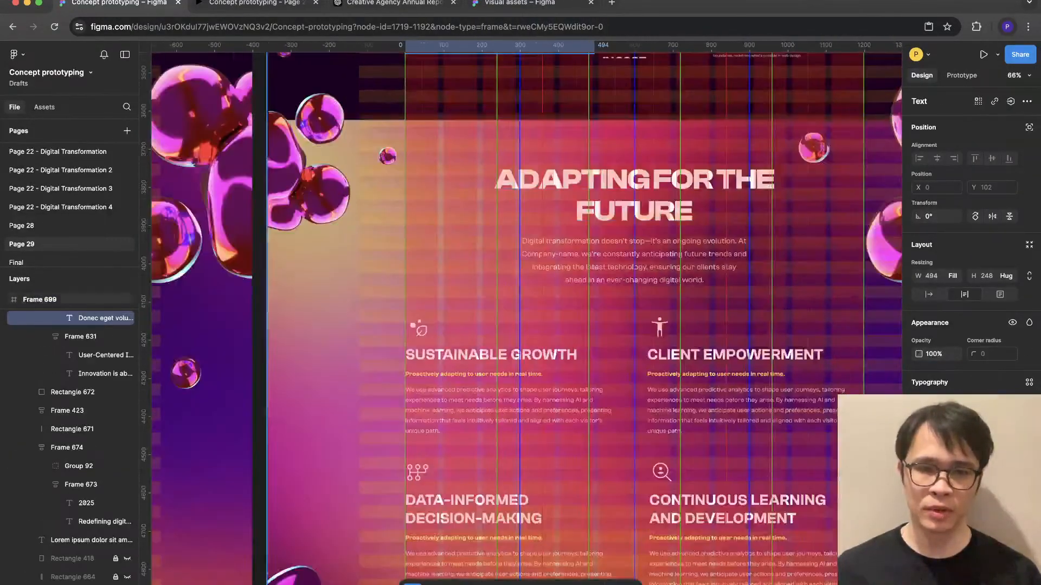
double_click(418, 328)
double_click(418, 328)
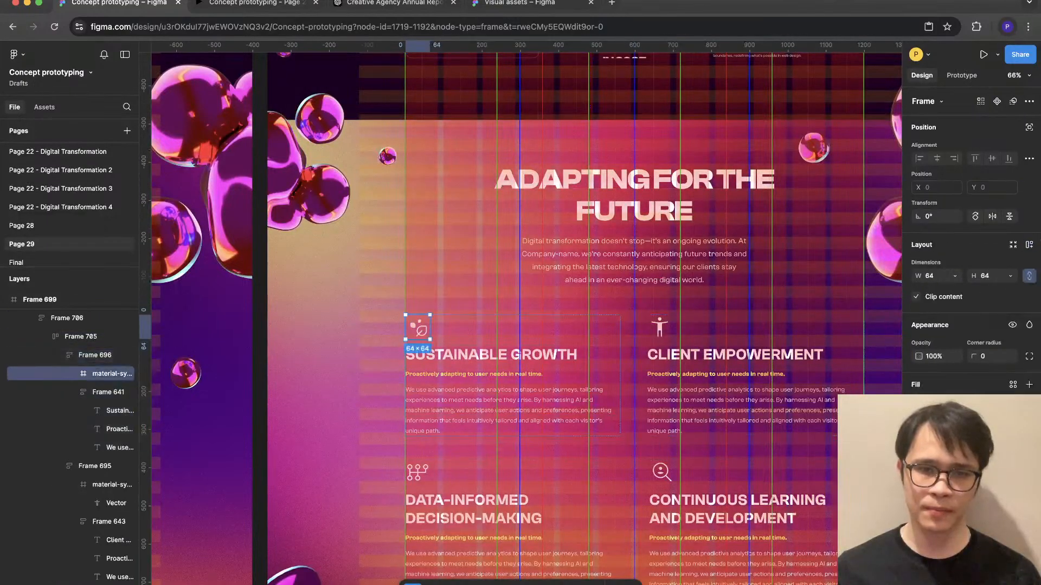
- Focus on the first Predictive UX Design text block in the new copy and open the Iconify plugin
scroll(520, 314, "up", 15)
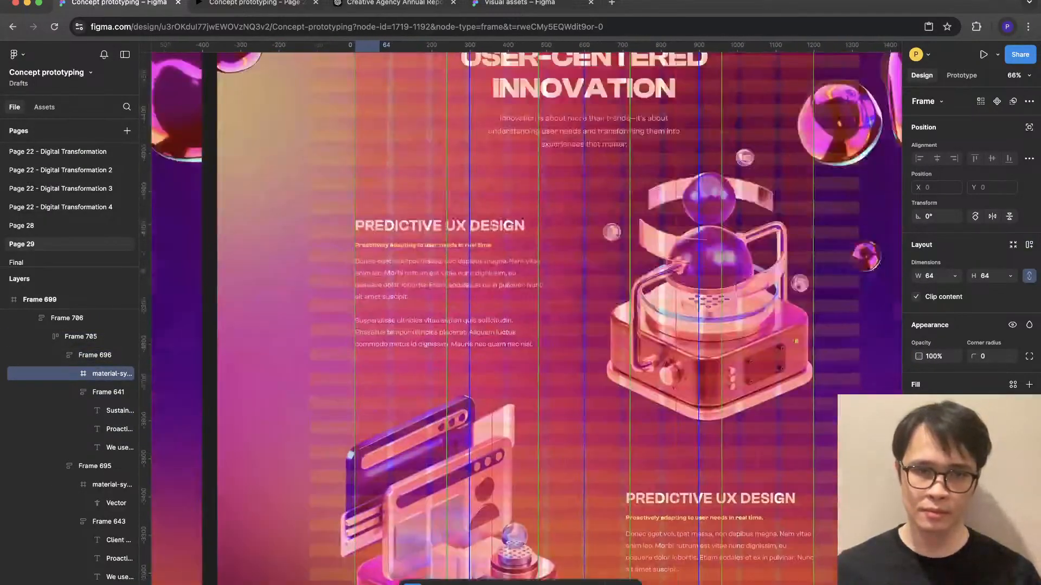
scroll(390, 222, "up", 5)
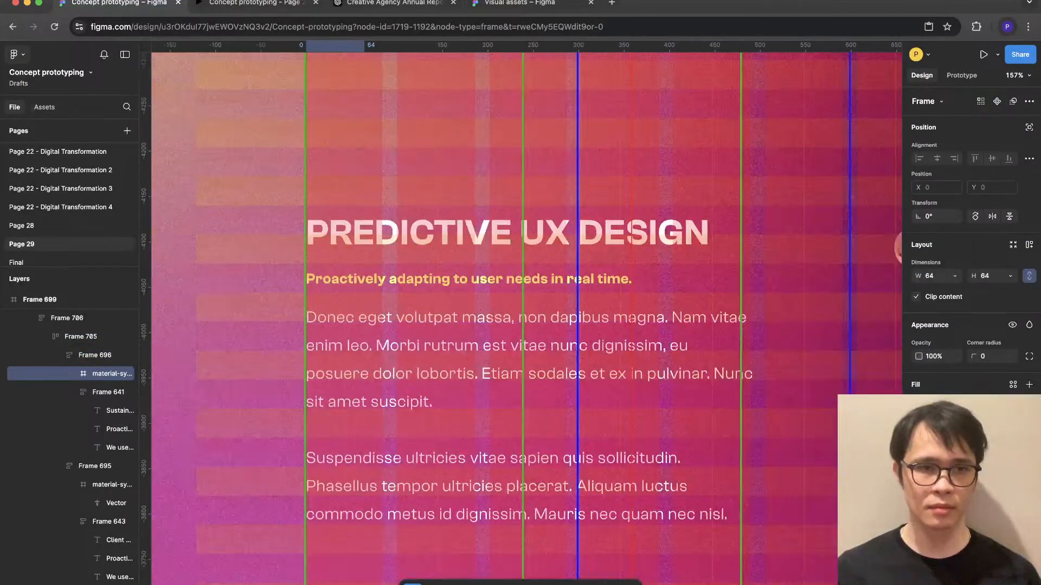
left_click(18, 54)
mouse_move(32, 247)
left_click(162, 247)
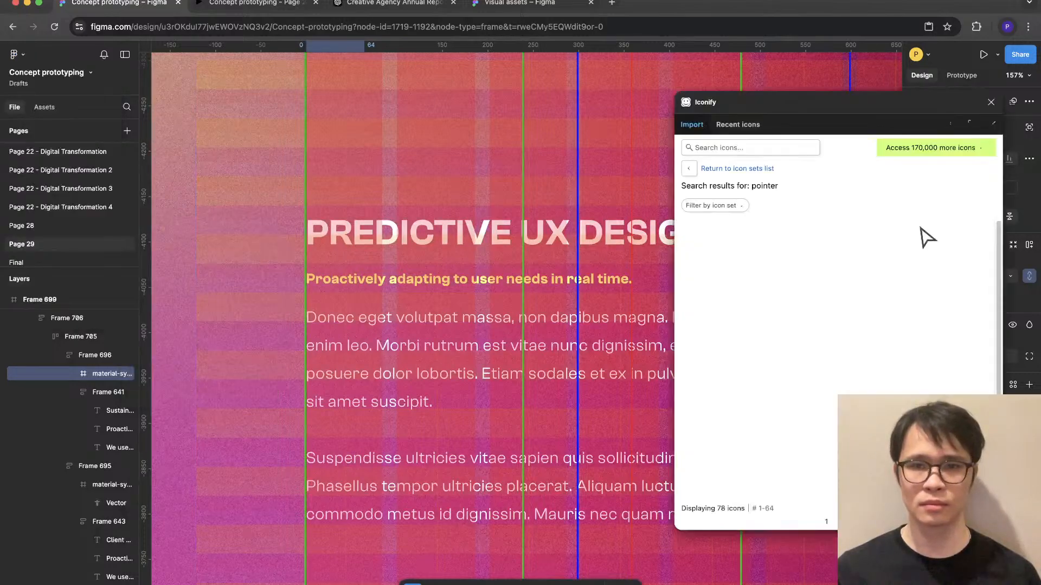
- Search the Iconify library for "star" and "stars" and look through the matching icons
left_click(751, 147)
type("star")
key("Return")
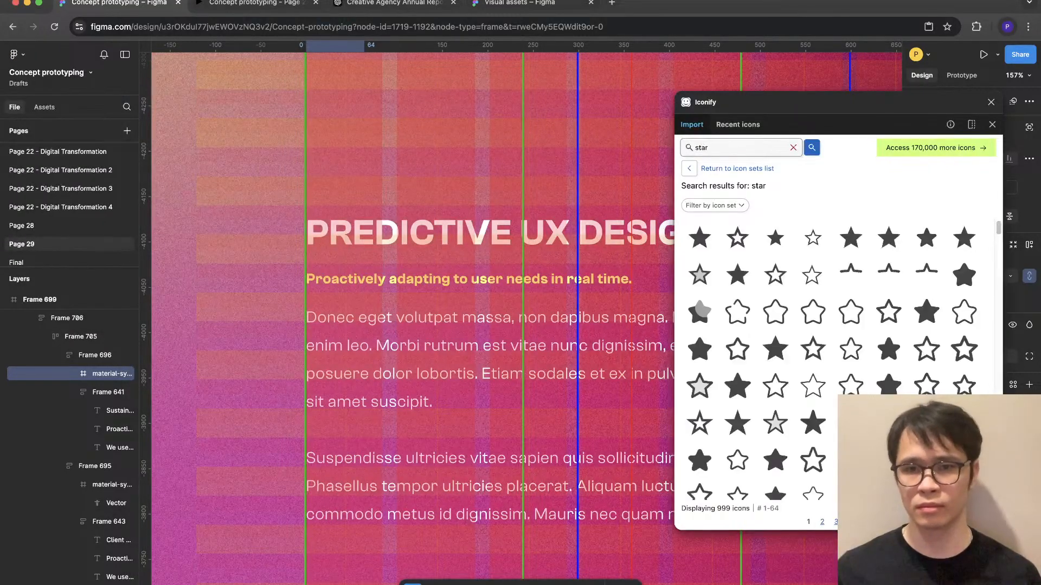
scroll(813, 385, "down", 5)
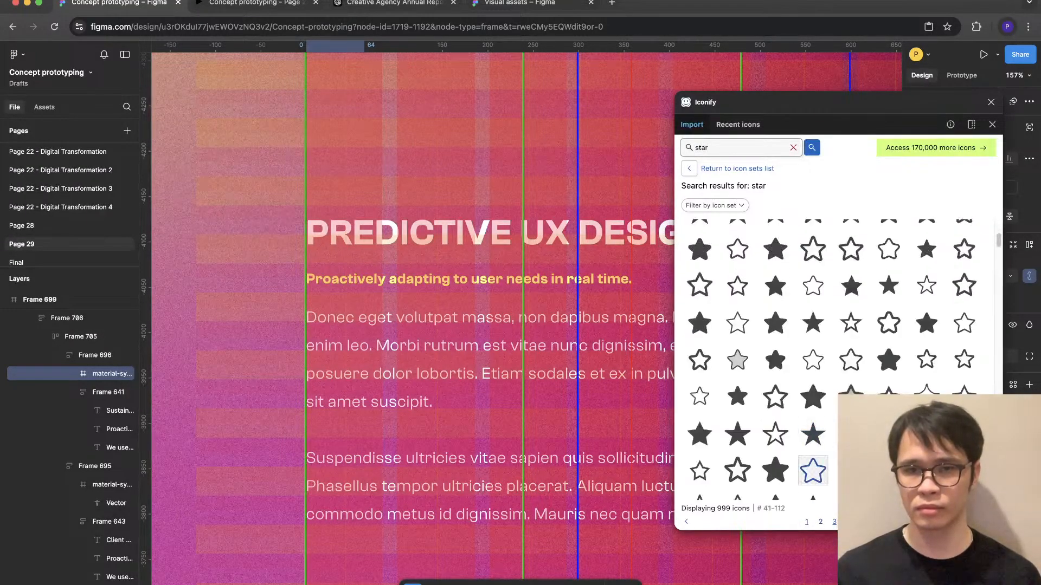
left_click(721, 148)
type("s")
key("Return")
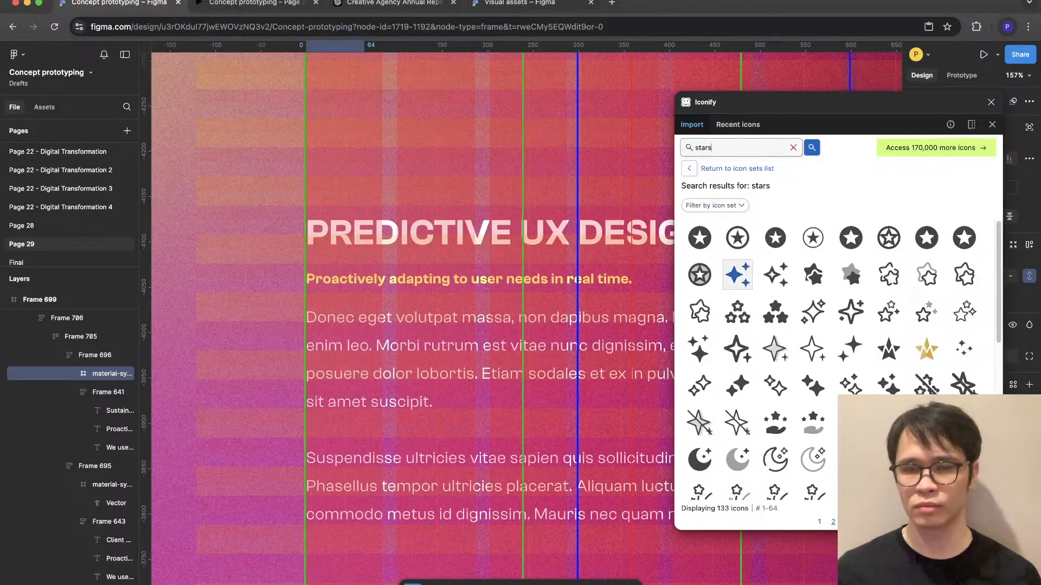
mouse_move(737, 275)
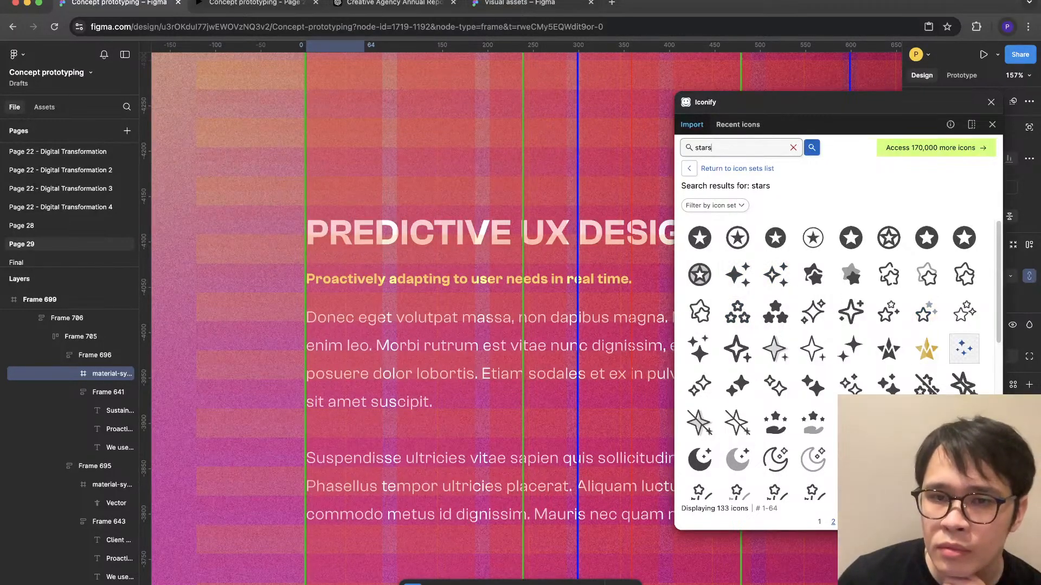
- Return to the icon sets, open Material Symbols Light and examine its icons filtered by "star"
left_click(737, 168)
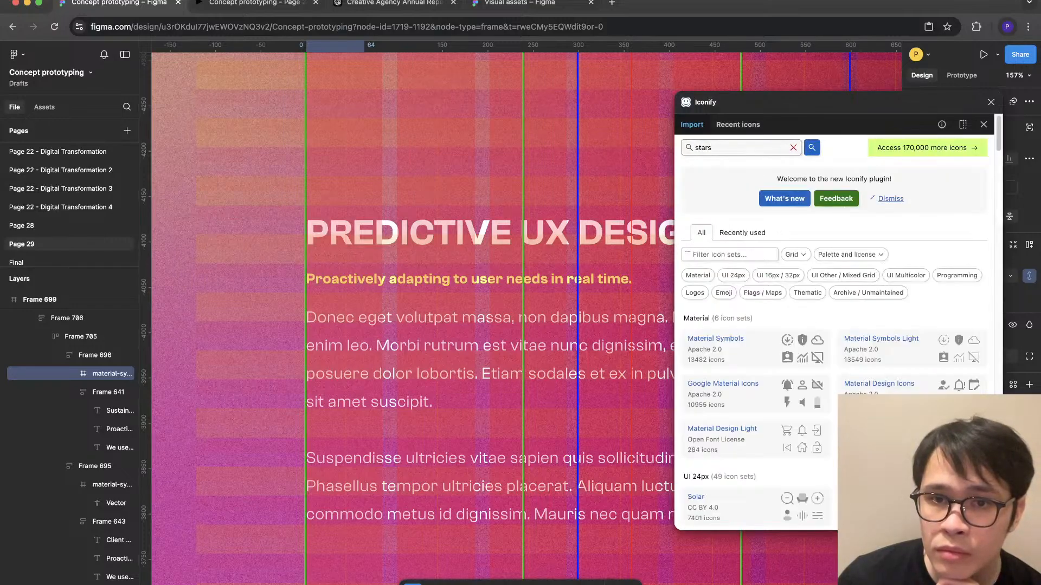
left_click(849, 350)
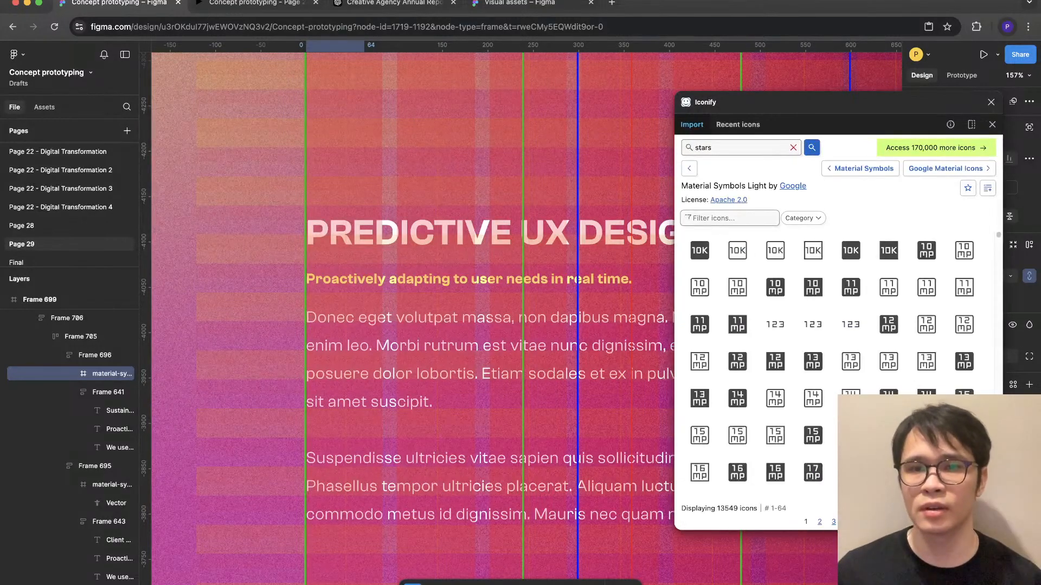
type("star")
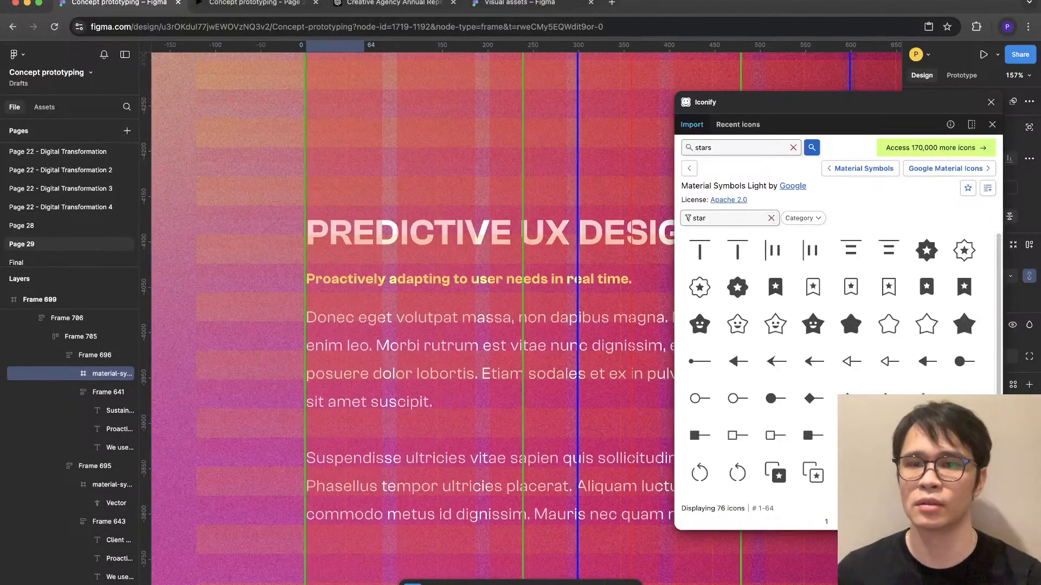
scroll(889, 361, "down", 3)
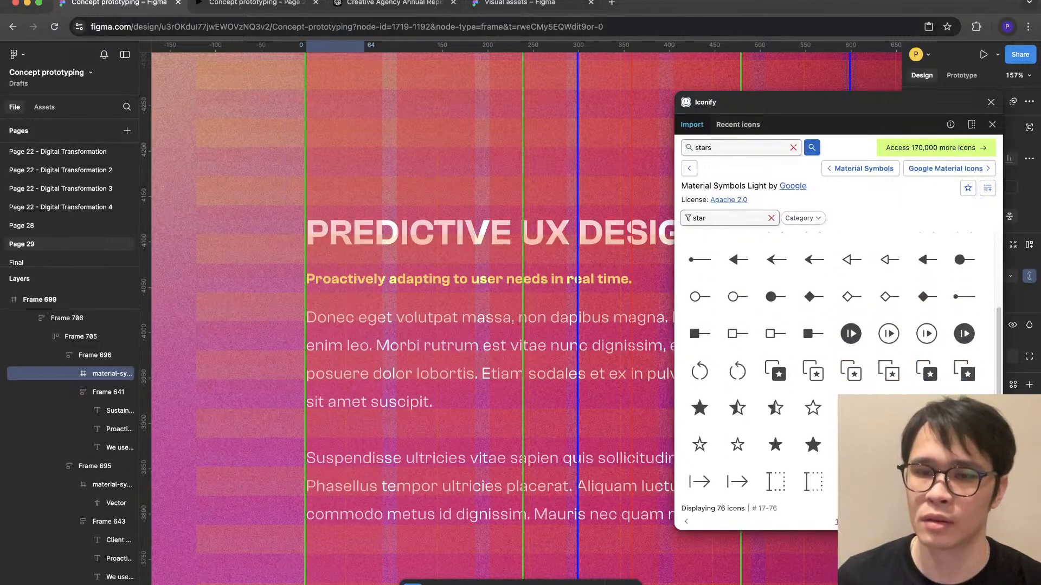
scroll(813, 435, "up", 3)
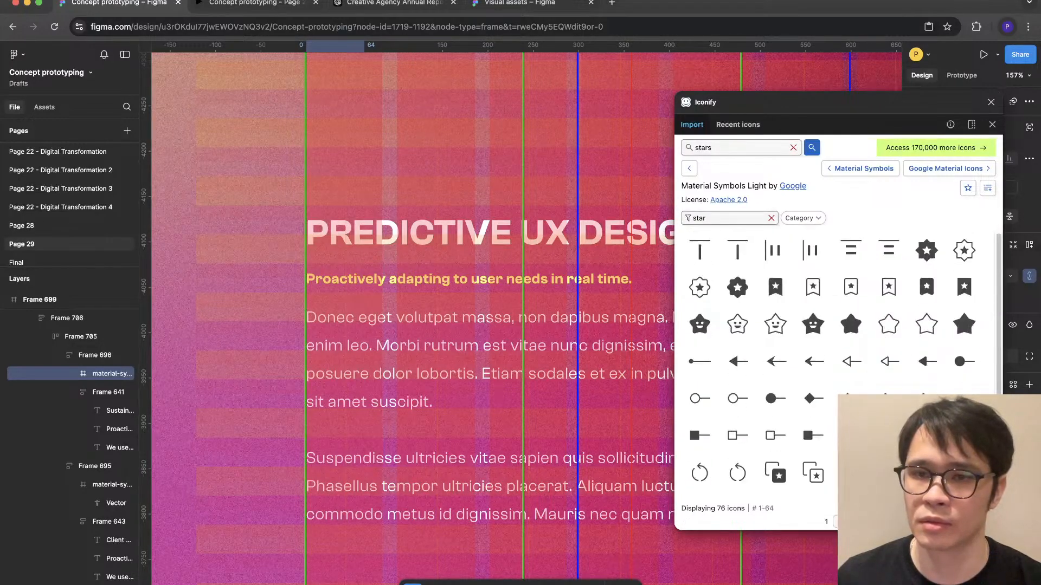
scroll(813, 435, "down", 3)
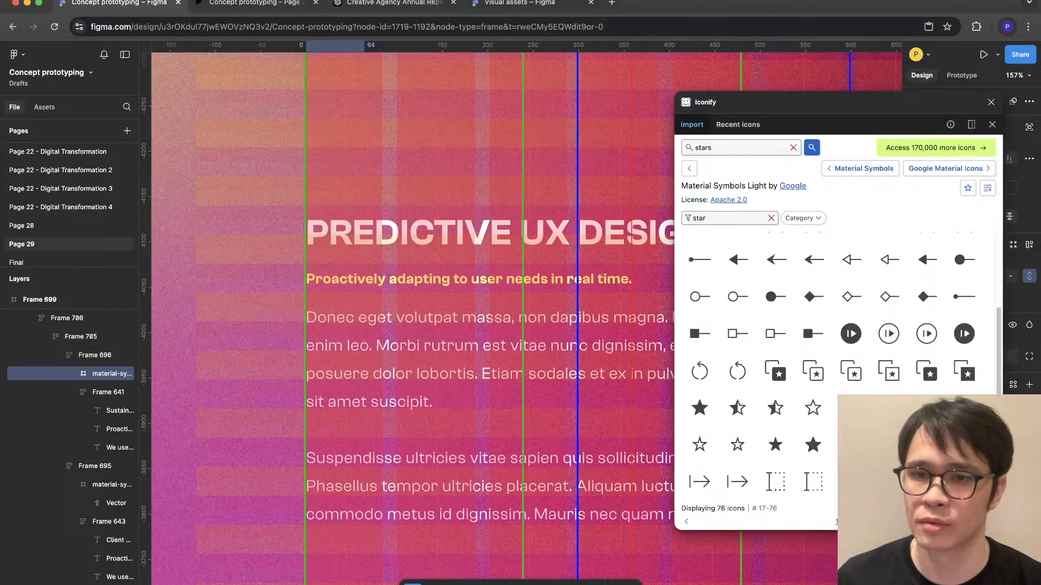
scroll(844, 373, "up", 3)
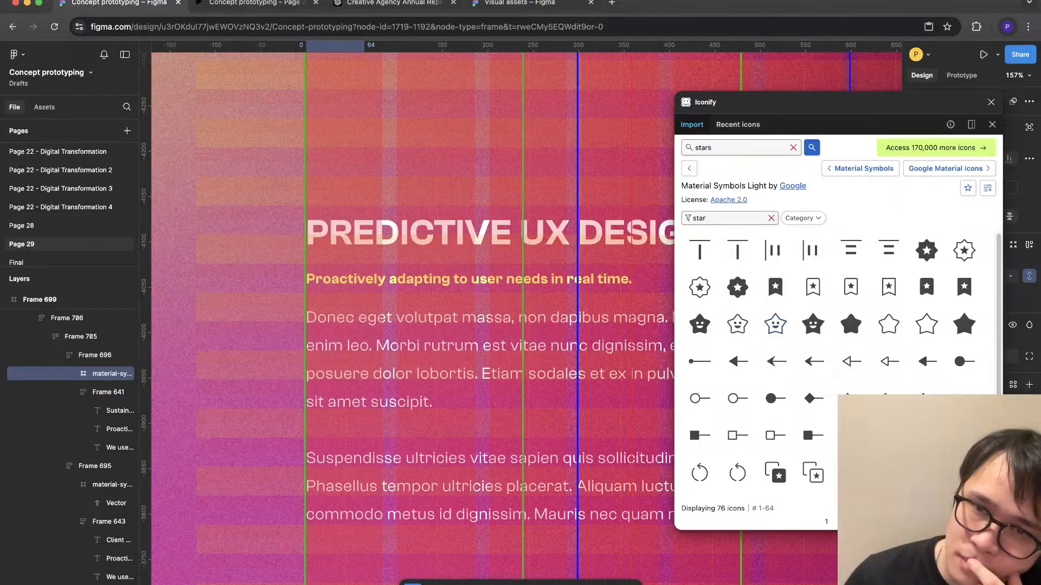
scroll(850, 324, "down", 3)
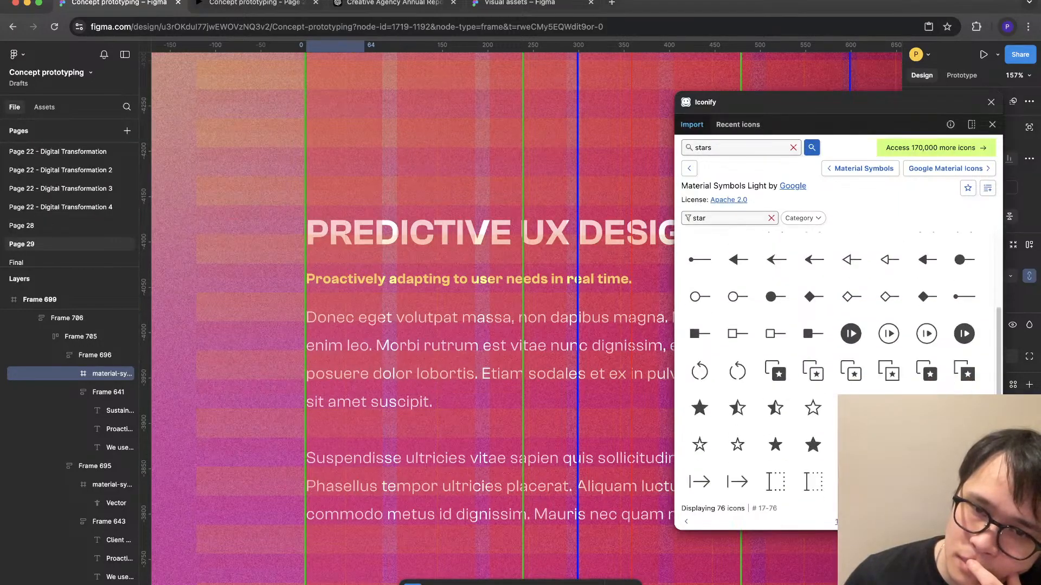
- Filter the Material Symbols Light set by "sparkle" and again by "star", checking the available shapes
left_click(722, 218)
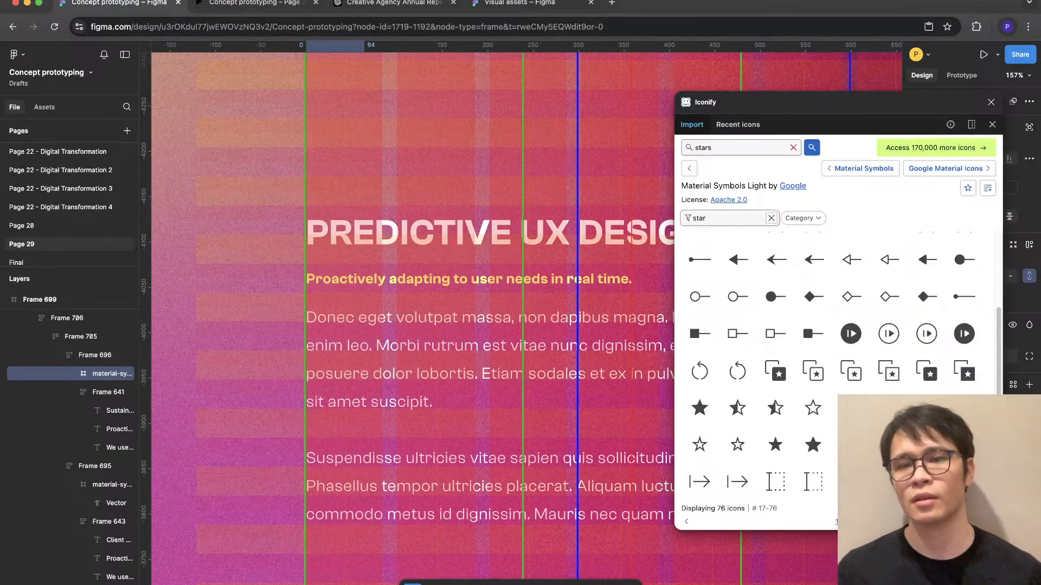
key("BackSpace")
key("BackSpace")
key("BackSpace")
type("parkel")
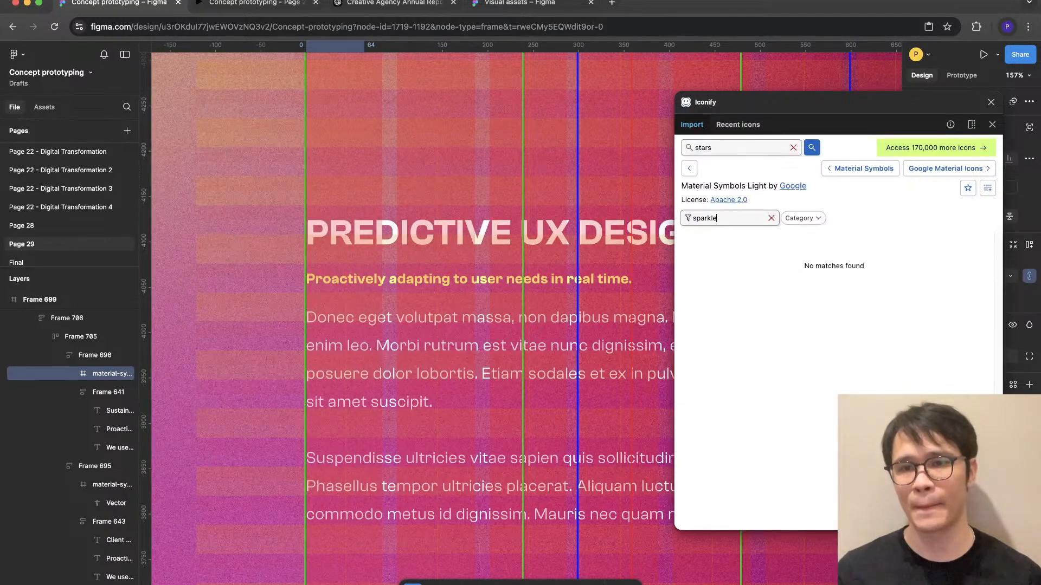
key("BackSpace")
key("BackSpace")
key("BackSpace")
key("BackSpace")
key("BackSpace")
key("BackSpace")
key("BackSpace")
type("star")
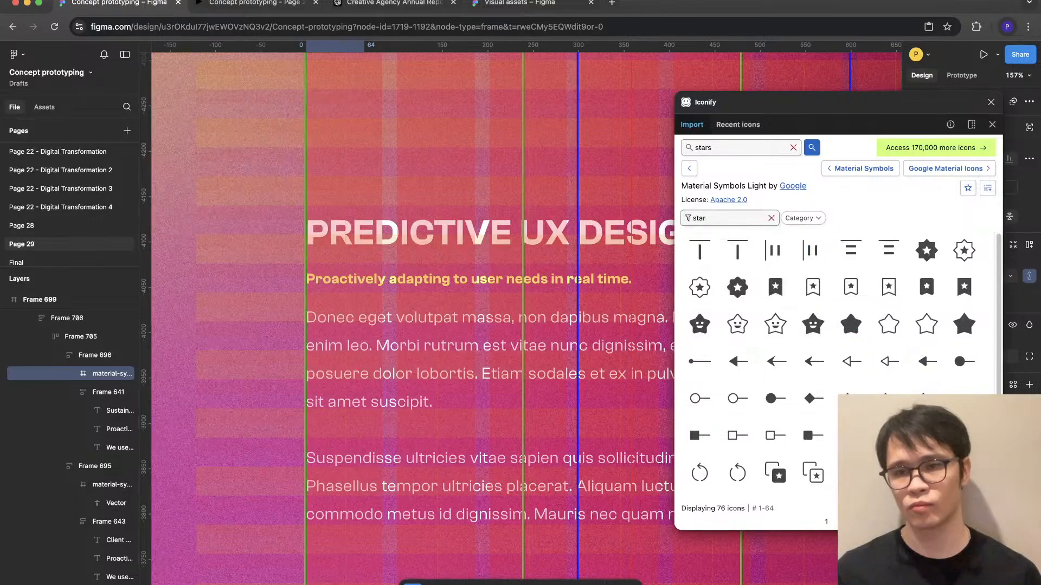
scroll(840, 363, "down", 4)
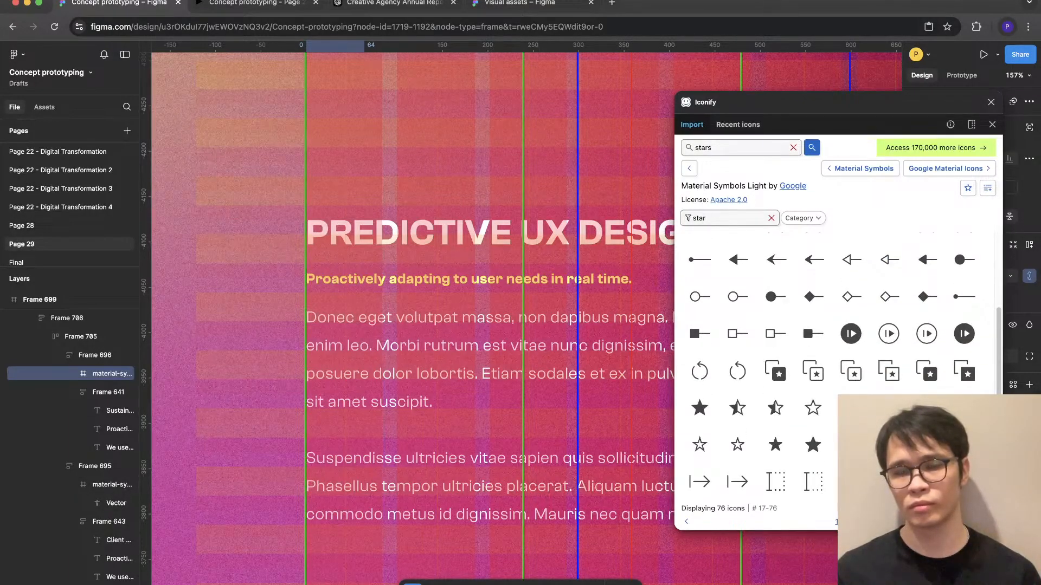
scroll(840, 363, "up", 4)
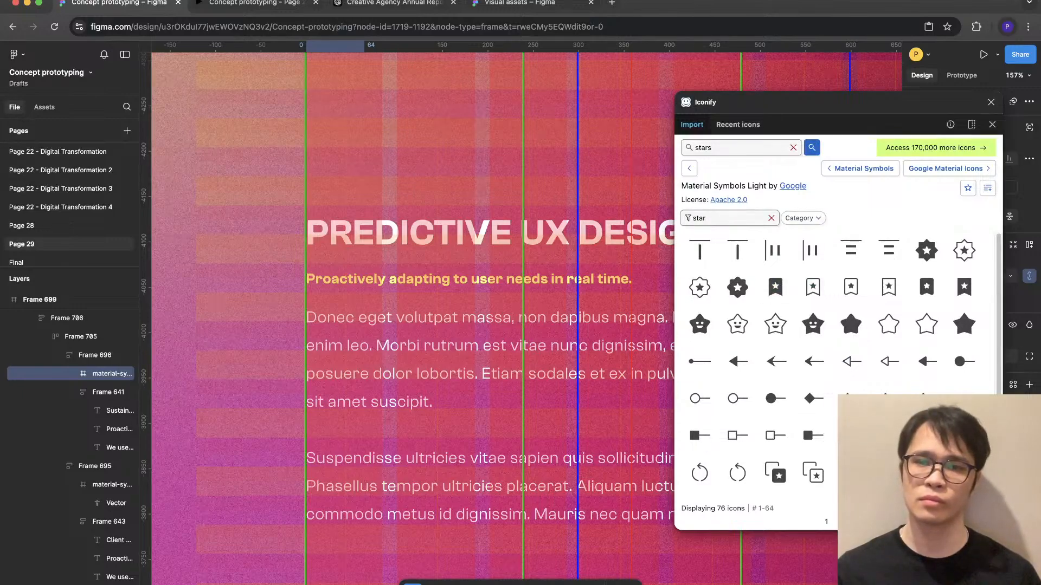
- Clear the icon filter, import the adjust-outline icon from the full Material Symbols Light set and close Iconify
key("super+a")
key("BackSpace")
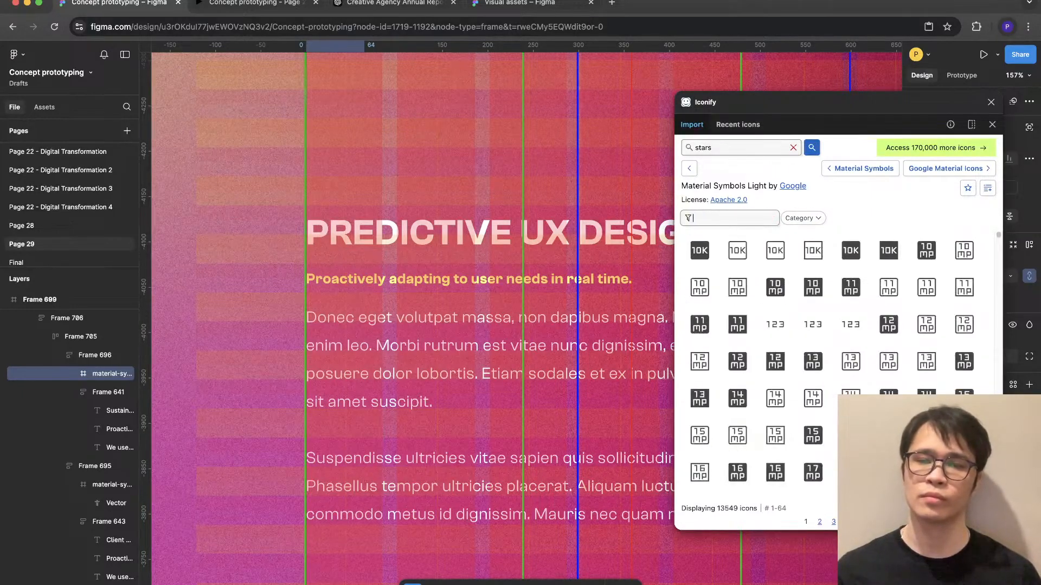
scroll(815, 321, "down", 15)
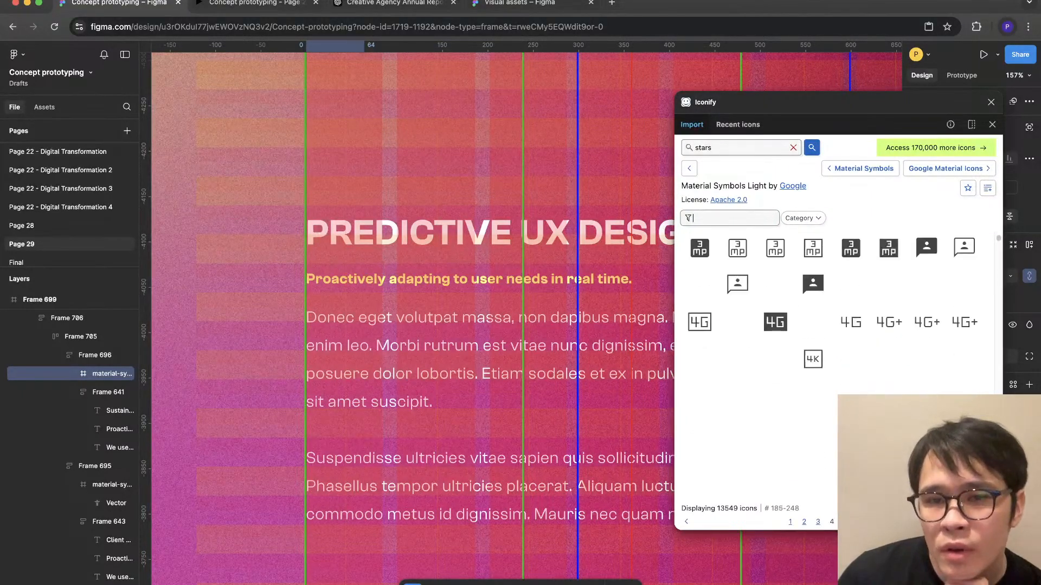
scroll(880, 298, "down", 20)
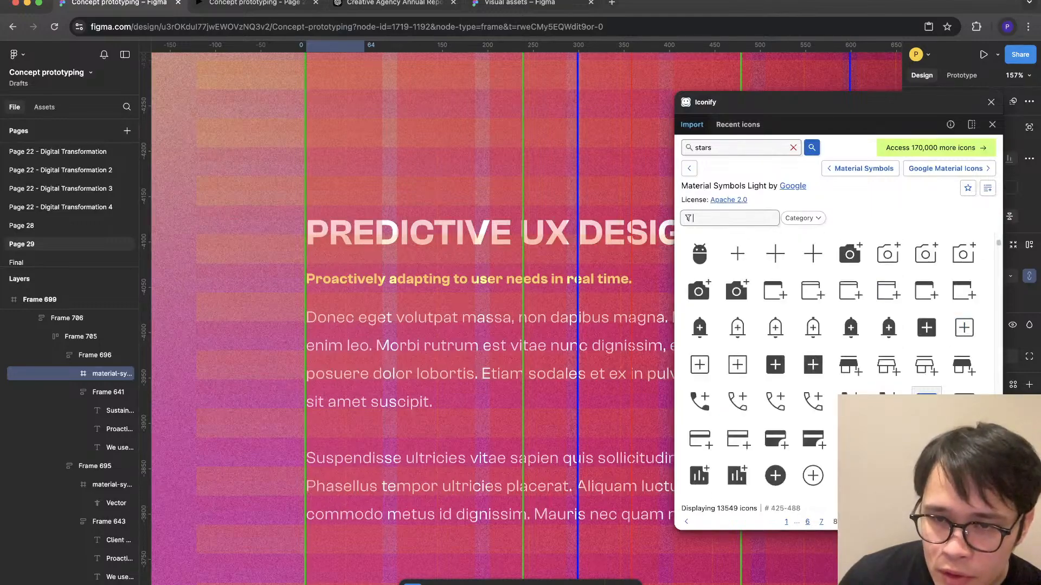
scroll(881, 336, "down", 6)
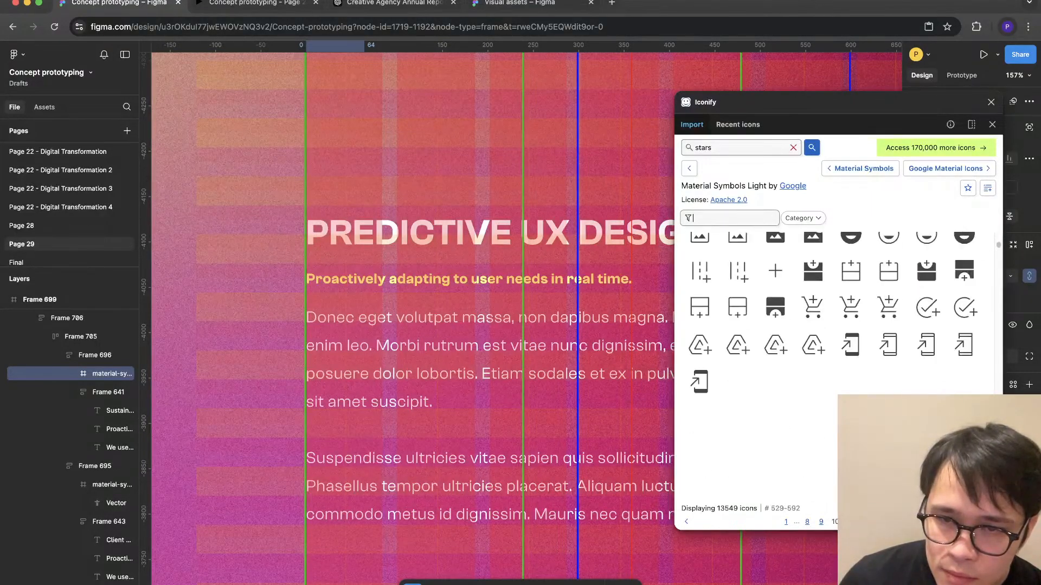
scroll(837, 325, "down", 4)
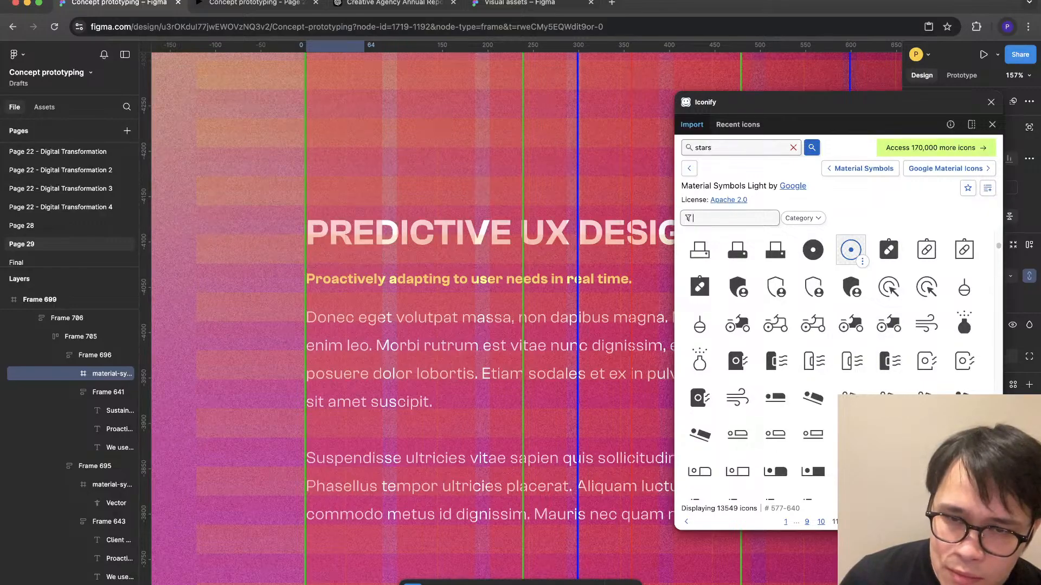
scroll(889, 322, "down", 6)
scroll(851, 306, "up", 7)
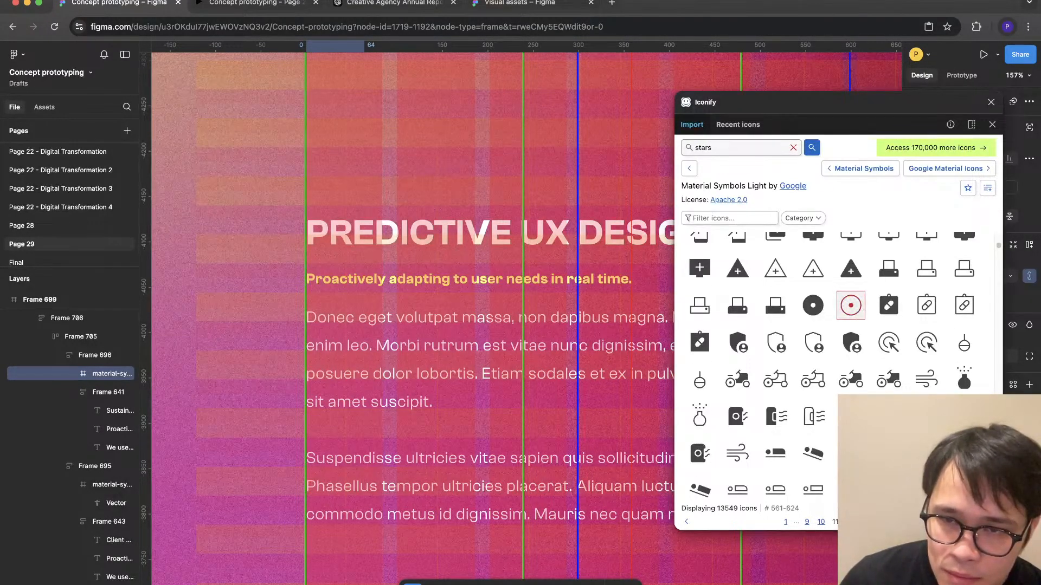
left_click(851, 305)
scroll(850, 305, "down", 15)
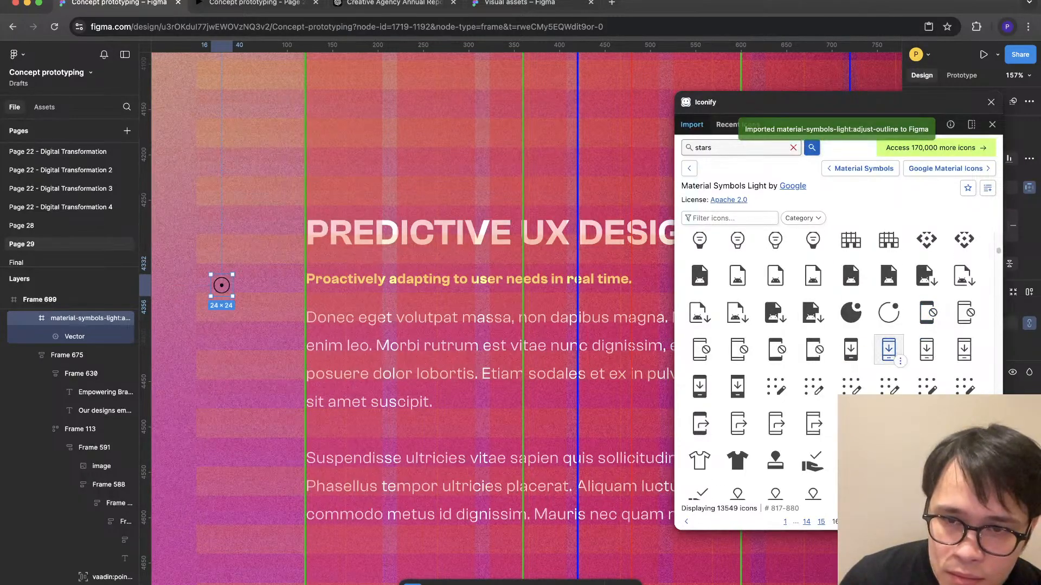
scroll(889, 353, "down", 6)
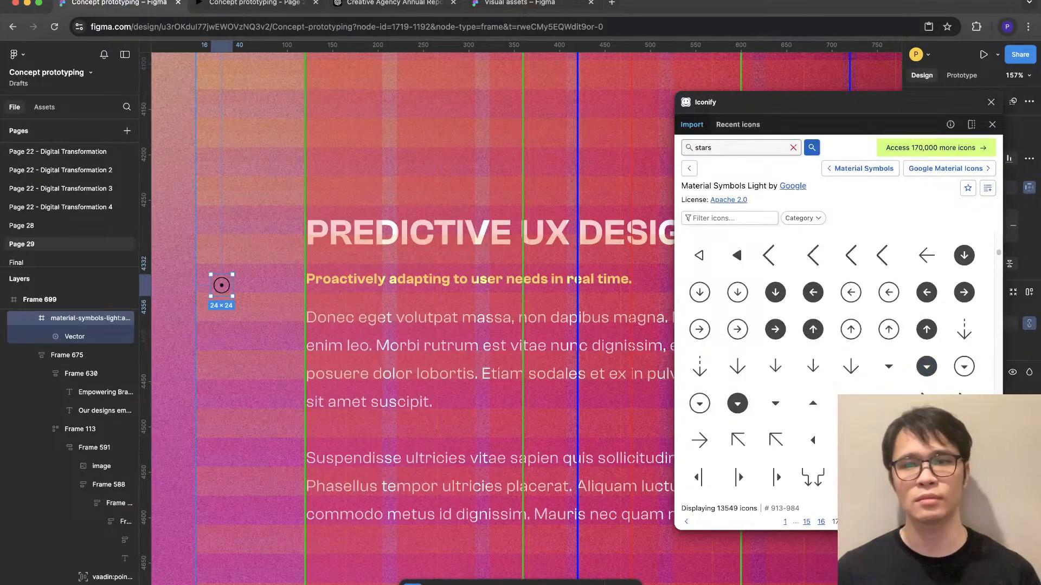
left_click(618, 184)
left_click(990, 102)
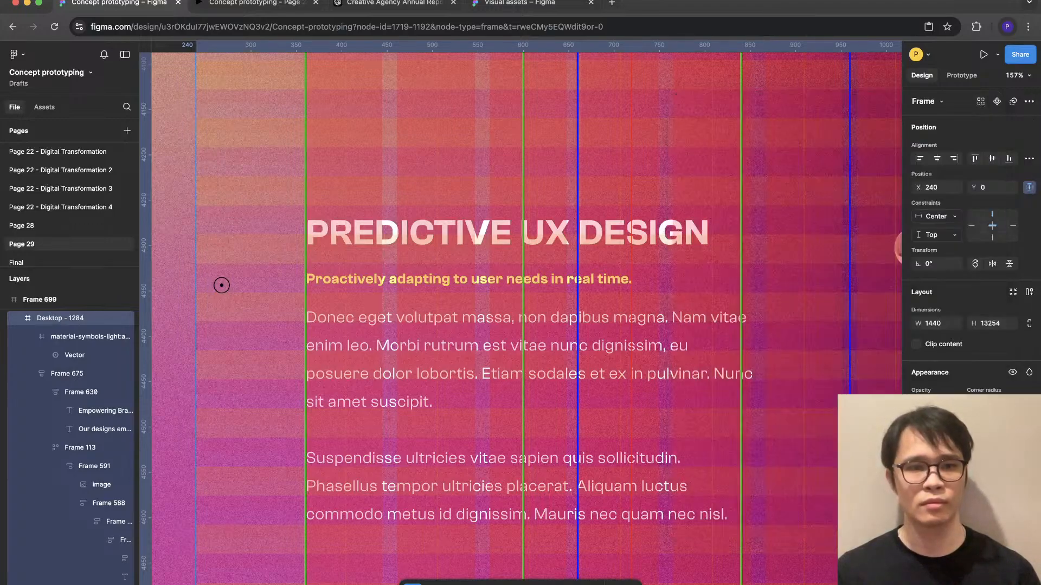
- Recolor the imported circle-and-dot icon white and ungroup it from its 24 × 24 frame
left_click(221, 285)
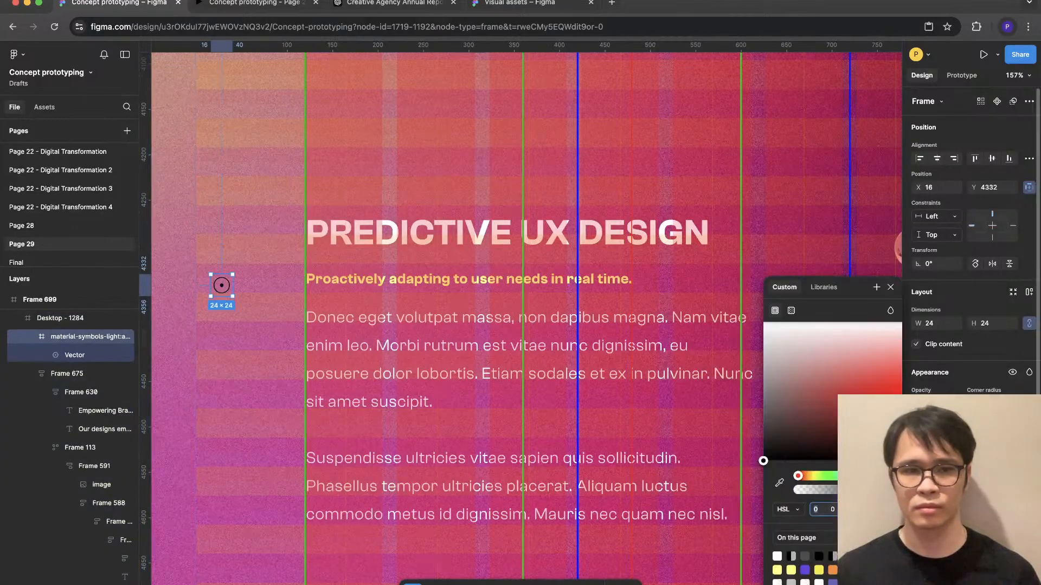
left_click_drag(832, 394, 763, 322)
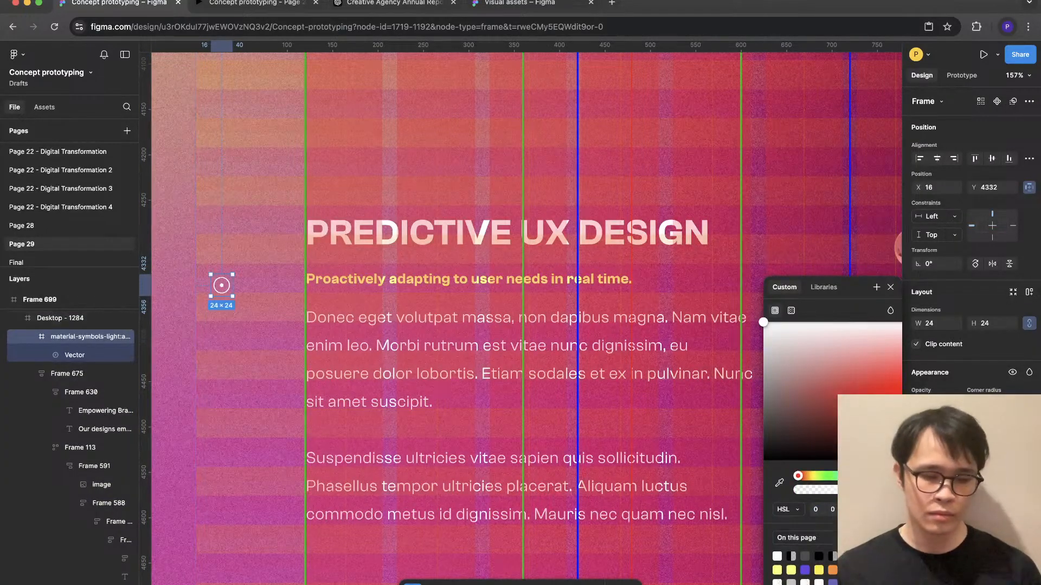
scroll(184, 241, "up", 5)
key("super+shift+g")
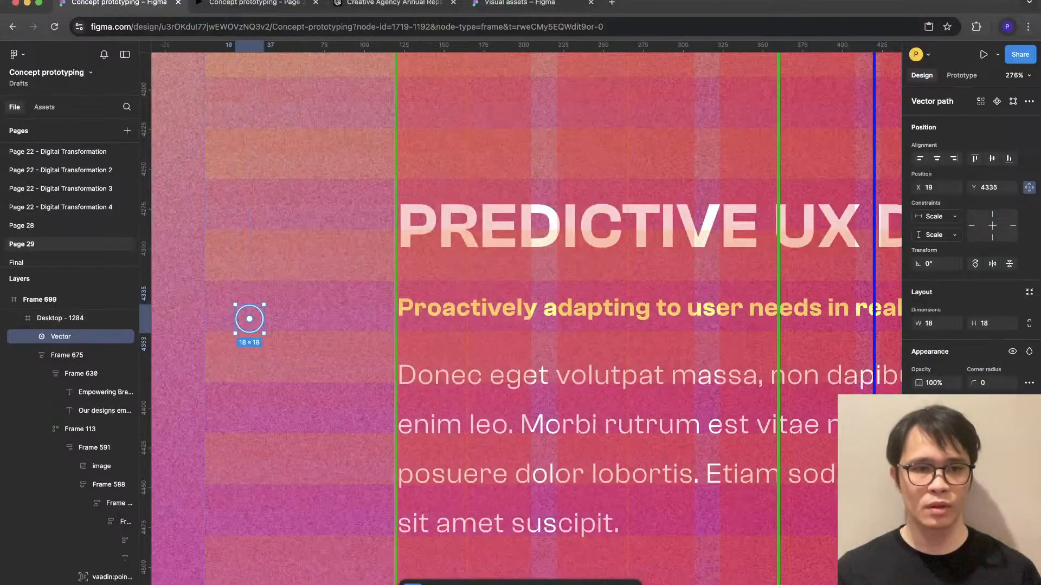
- Place the icon beneath the yellow Predictive UX Design tagline and combine it with a duplicate of the body paragraph in auto layout
left_click_drag(249, 319, 450, 344)
left_click(477, 433)
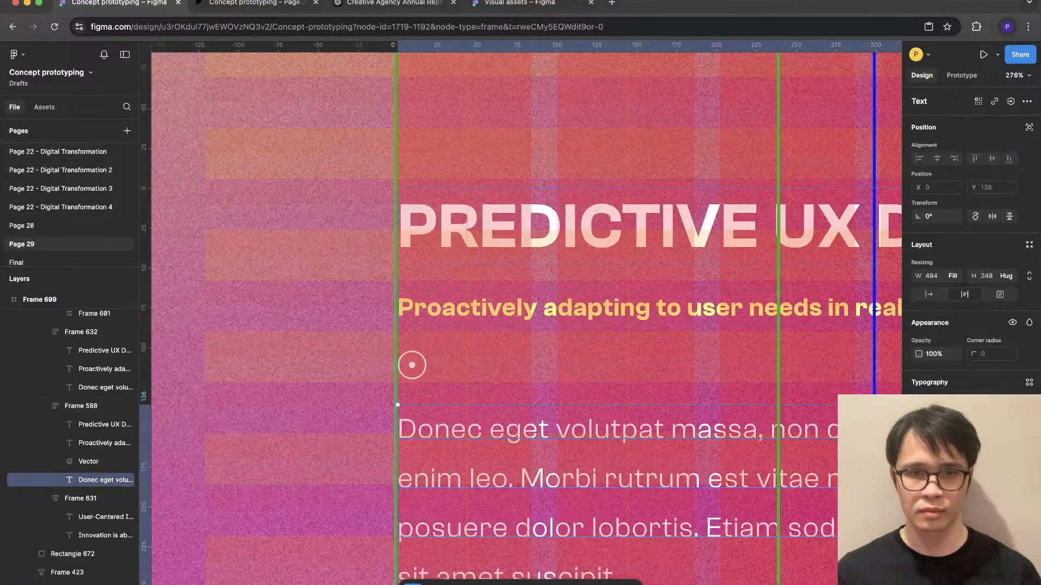
key("super+d")
left_click(477, 434)
left_click(411, 366, "shift")
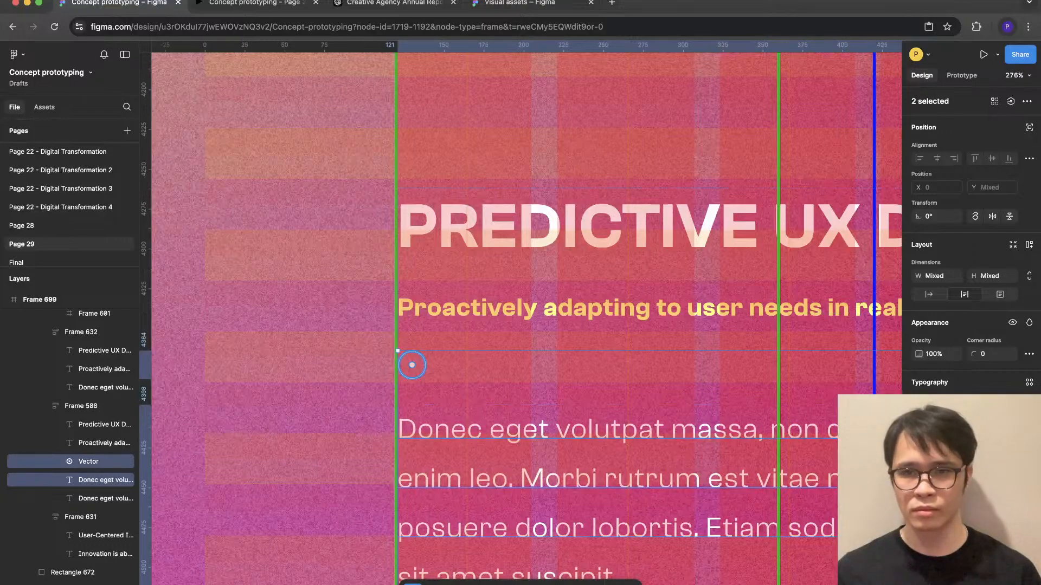
key("shift+a")
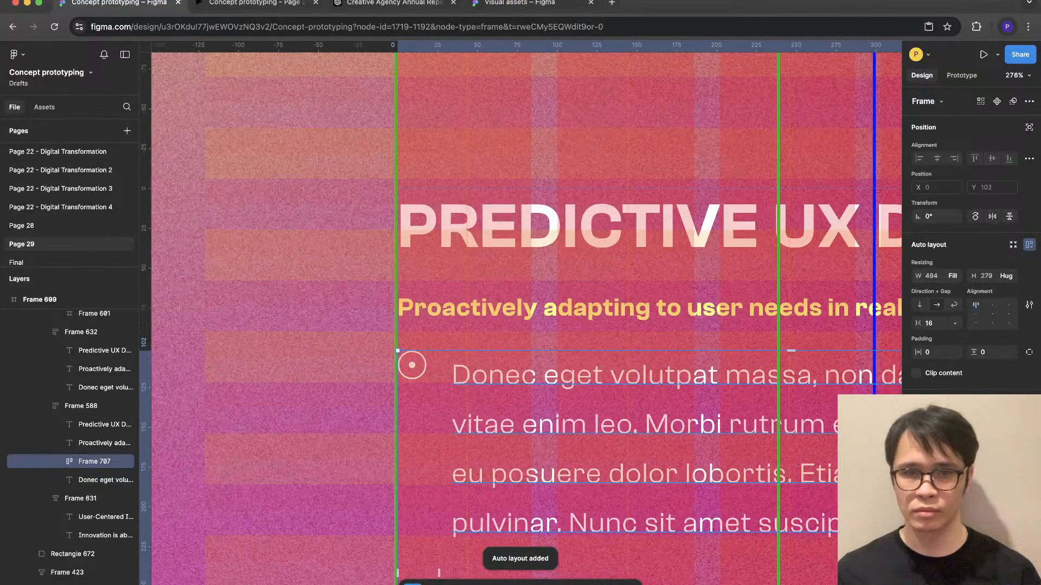
- Shorten the paragraph beside the icon to "Donec eget volutpat massa"
double_click(476, 428)
scroll(477, 428, "down", 2)
scroll(477, 428, "right", 6)
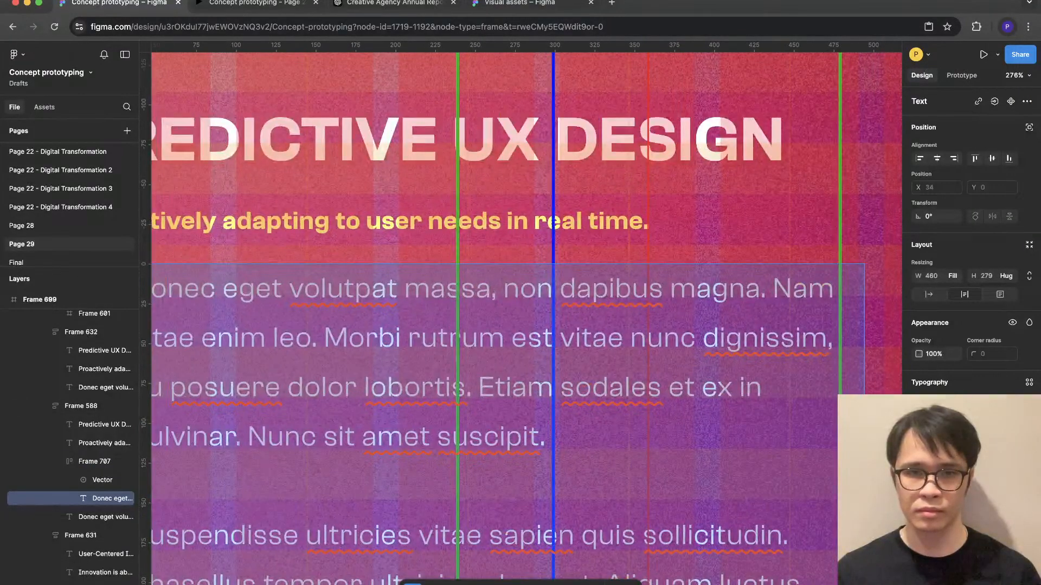
scroll(526, 314, "left", 1)
left_click_drag(532, 277, 564, 472)
key("BackSpace")
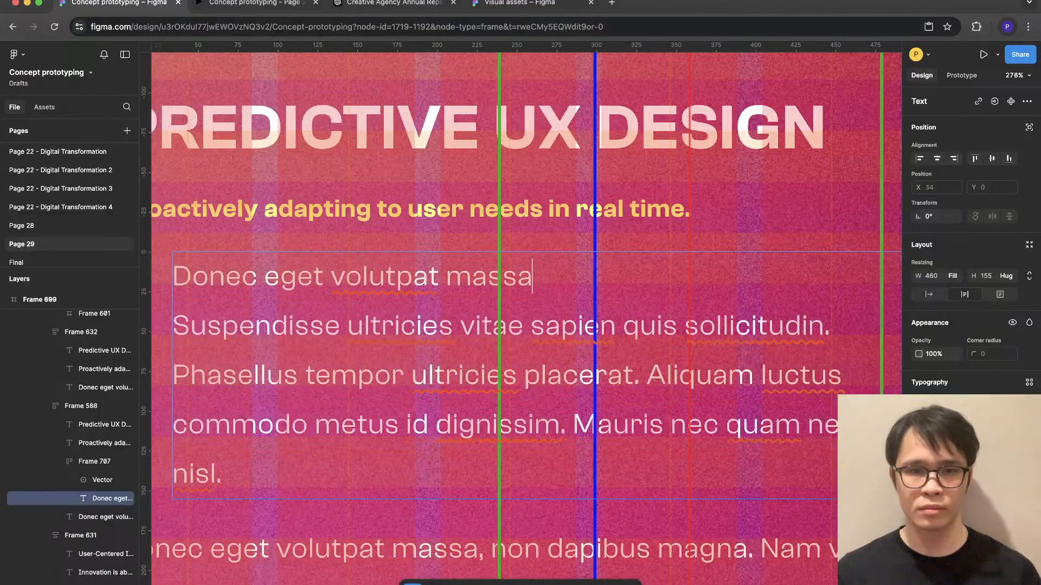
scroll(709, 389, "down", 3)
key("super+shift+Down")
key("BackSpace")
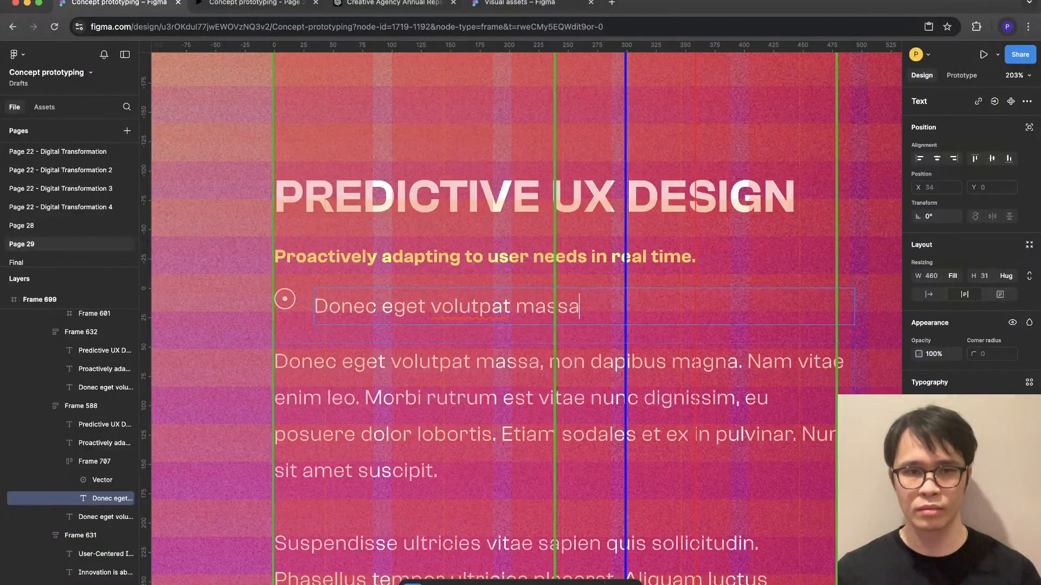
- Finish editing the bullet text and vertically centre the icon with the text in the auto layout row
key("Escape")
left_click(305, 308)
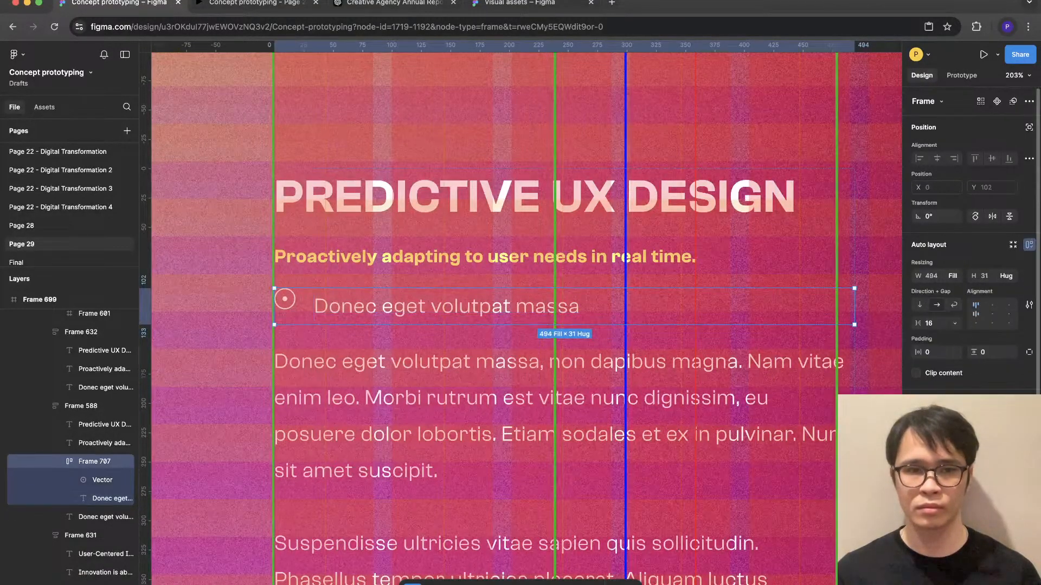
left_click(976, 314)
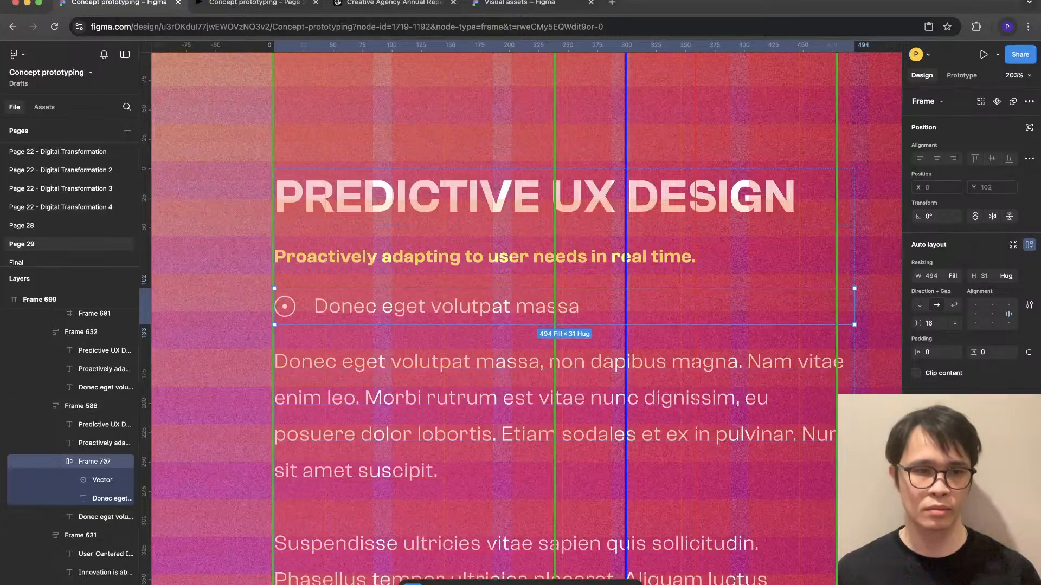
key("Escape")
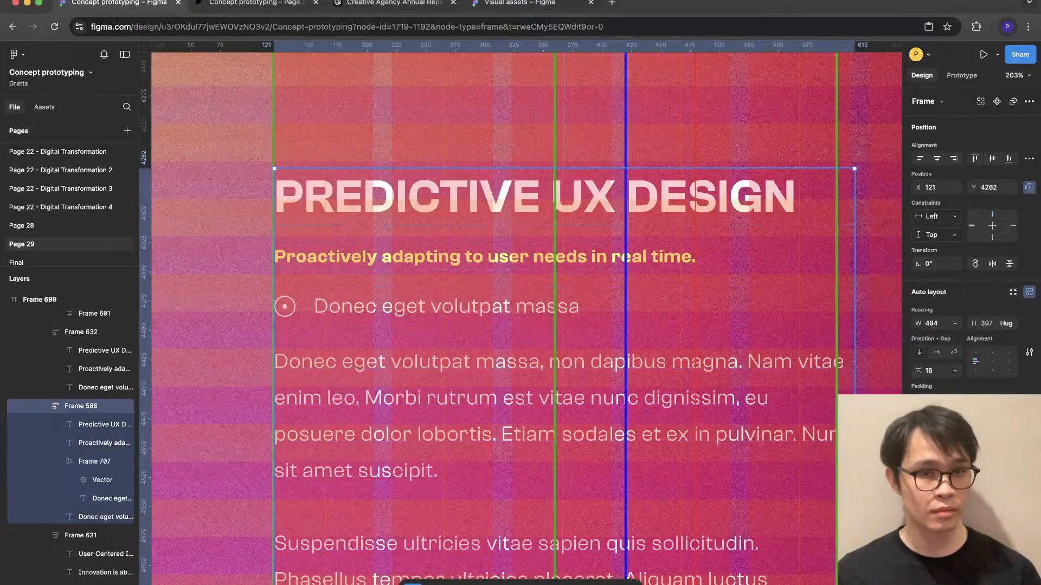
- Duplicate the icon bullet row twice and wrap all three rows in a vertical auto layout frame
key("super+d")
key("super+d")
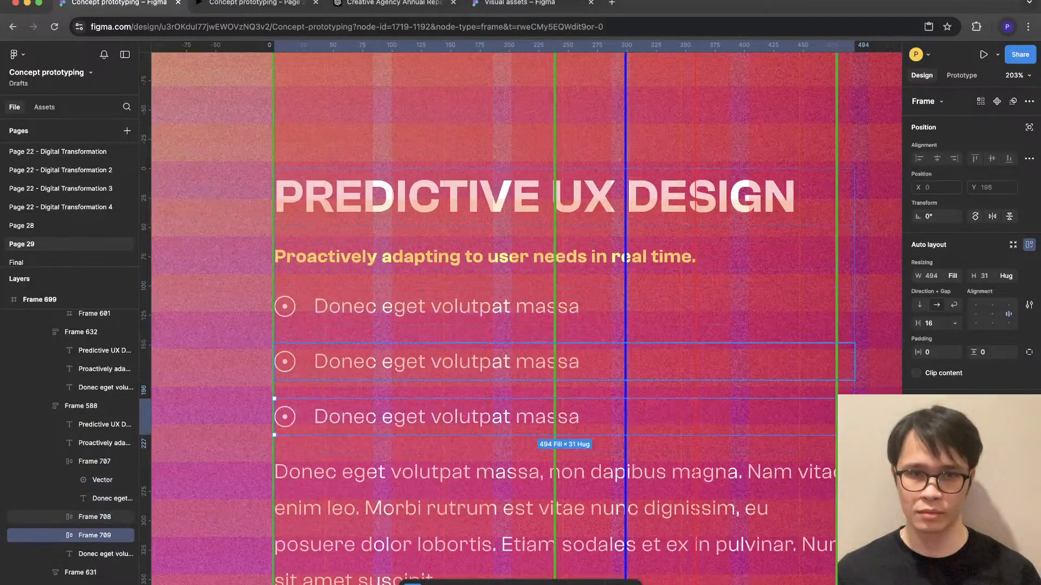
left_click(94, 461, "shift")
key("shift+a")
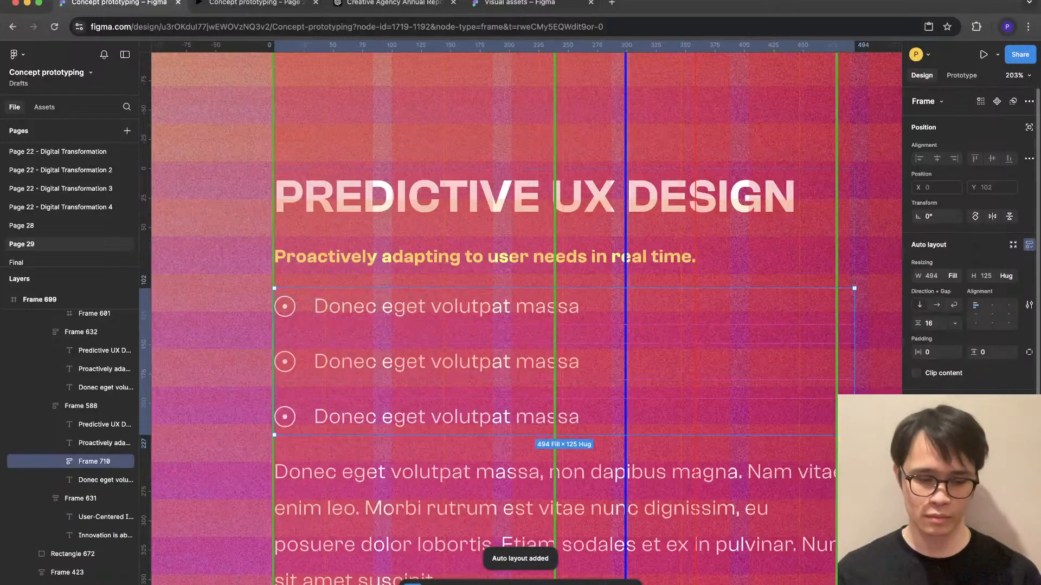
- Set the gap between the three bullet rows to 4 and switch to the prototype preview of the page
left_click(929, 323)
type("4")
key("Return")
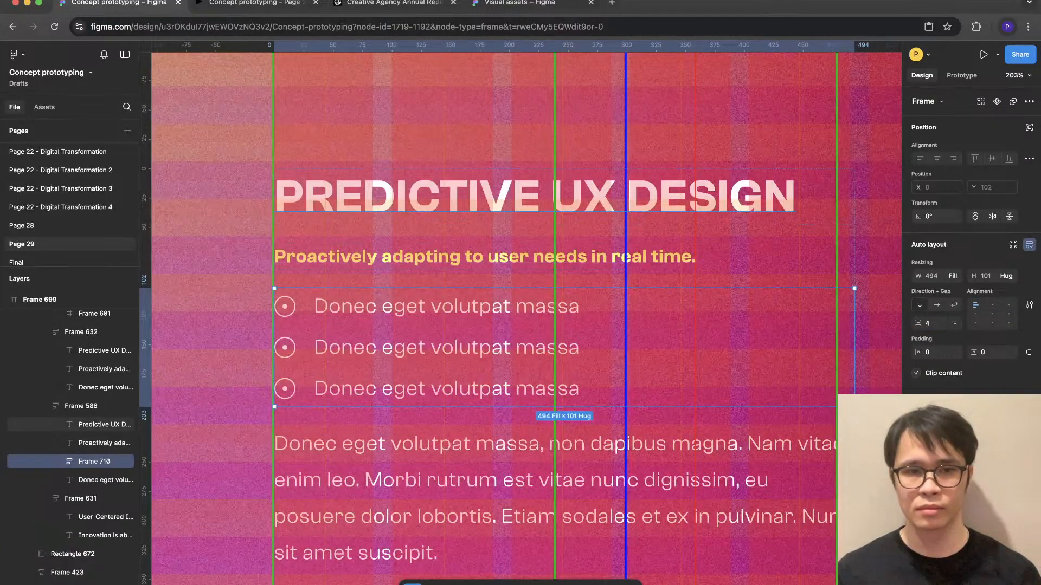
left_click(255, 359)
scroll(255, 359, "down", 5)
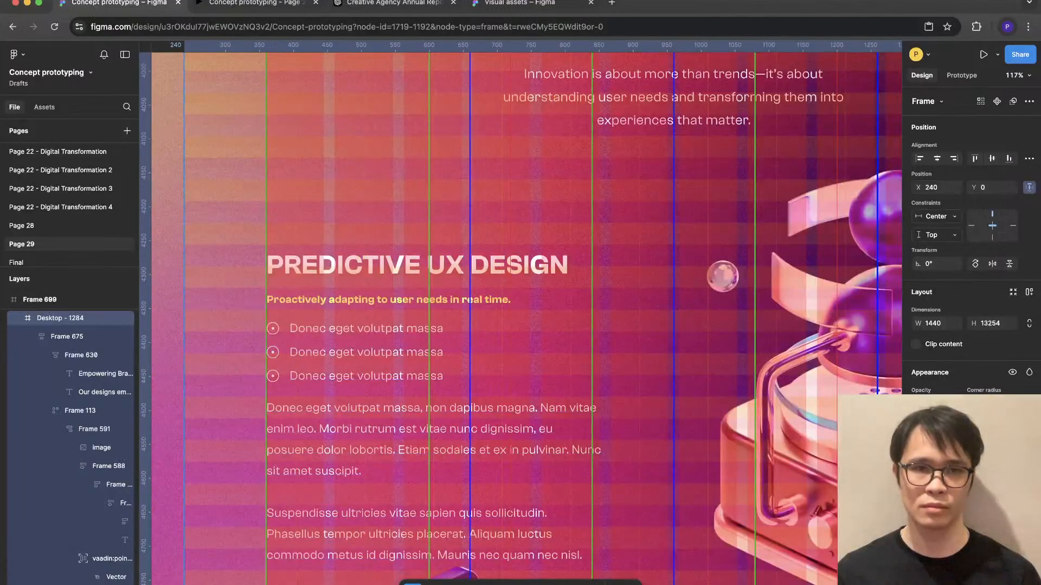
left_click(257, 3)
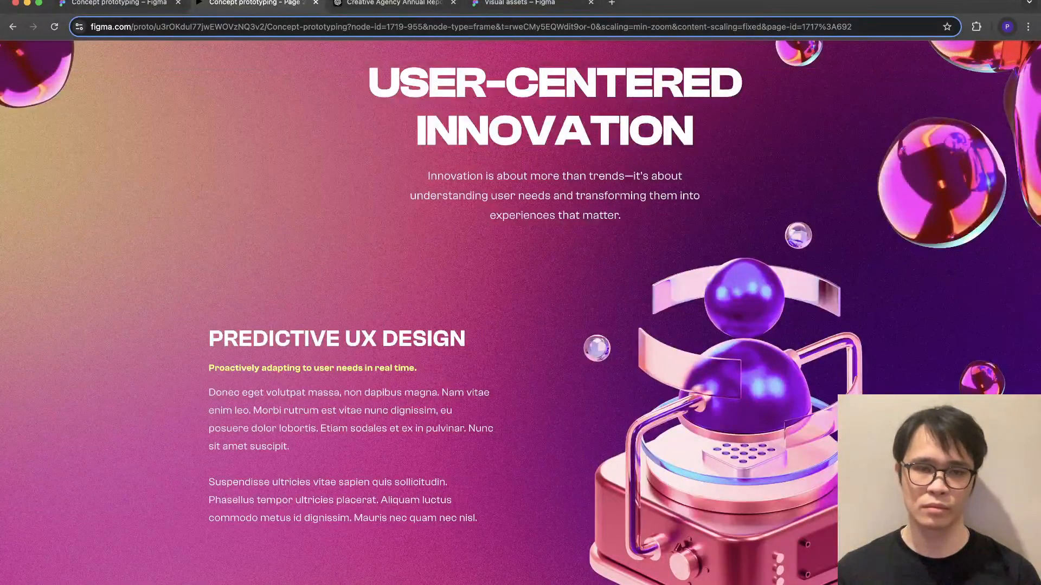